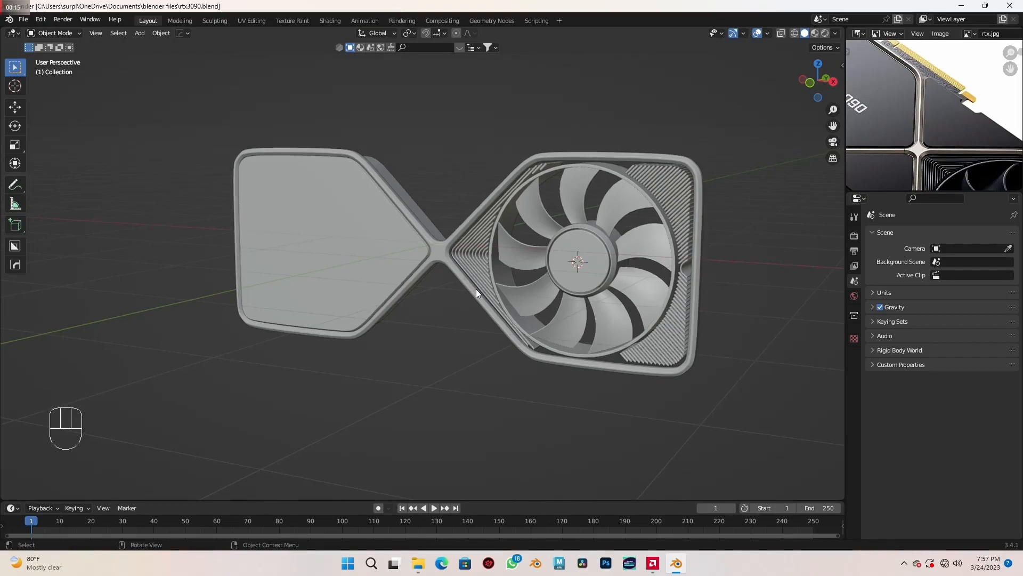
- Add a plane mesh in front view and merge its vertices at the center into a single vertex
scroll(476, 289, "up", 4)
key("shift+a")
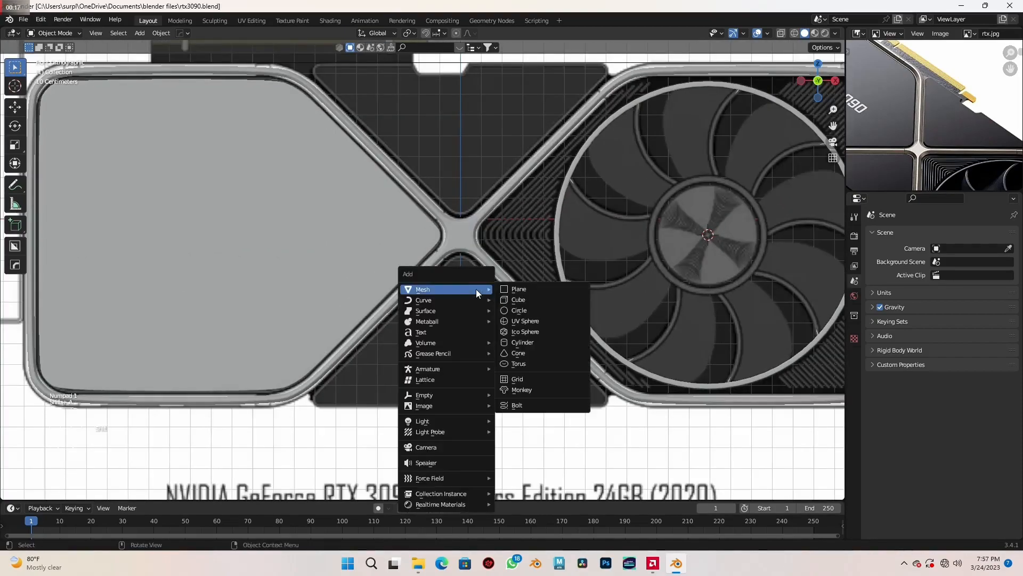
left_click(515, 288)
scroll(526, 344, "up", 1)
key("Tab")
mouse_move(563, 329)
middle_mouse_down("shift")
mouse_move(553, 322)
mouse_move(580, 319)
middle_mouse_up("shift")
key("m")
left_click(553, 325)
- Move the vertex to the tip of the reference's lower triangular panel, on the centre line just below the frame's crossing
key("g")
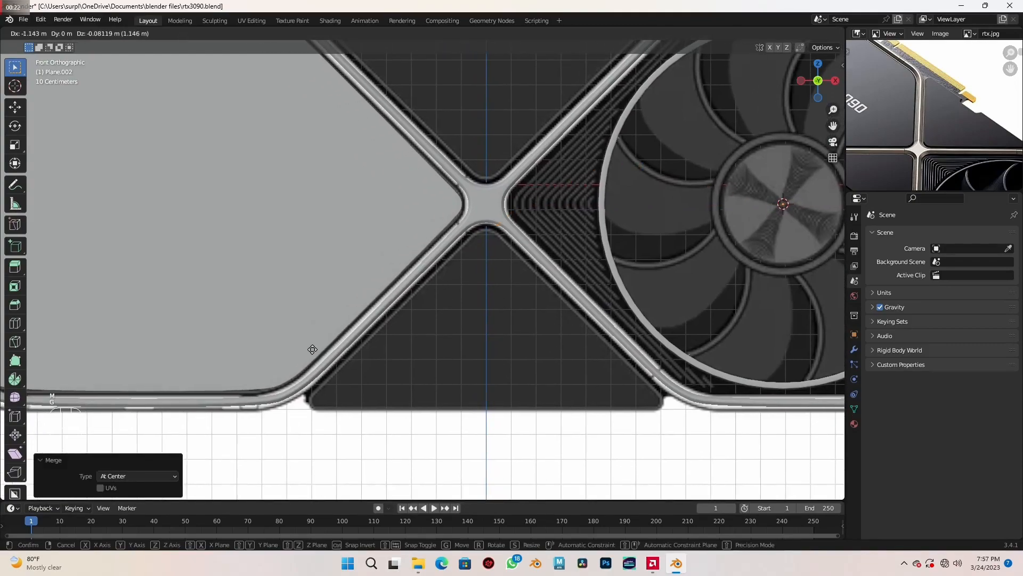
left_click(300, 356)
scroll(469, 250, "up", 5)
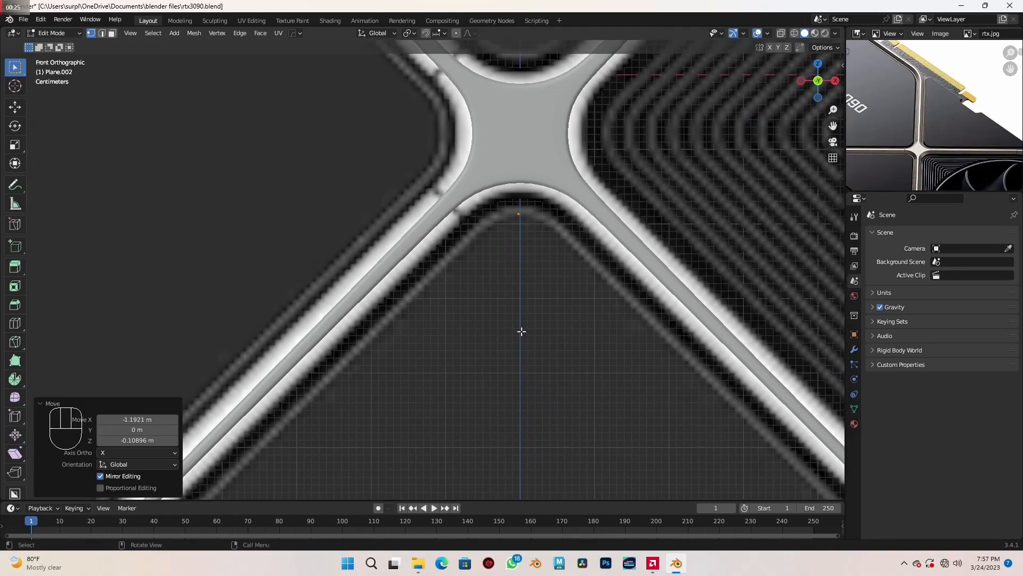
key("g")
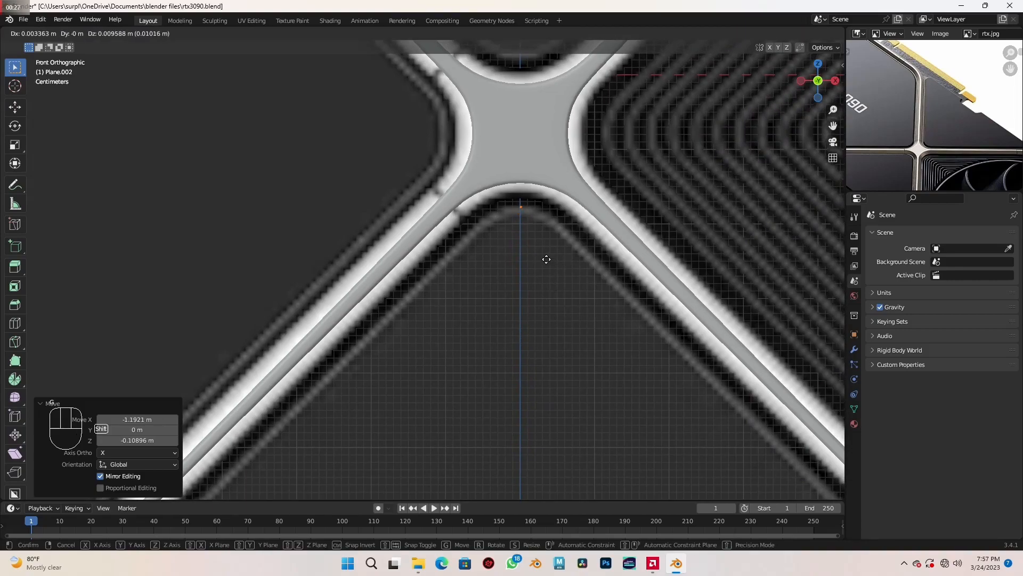
left_click(546, 257)
- Extrude a short edge about 0.03 m around the panel's tip and a long diagonal edge to its lower corner in the reference
scroll(537, 265, "up", 2)
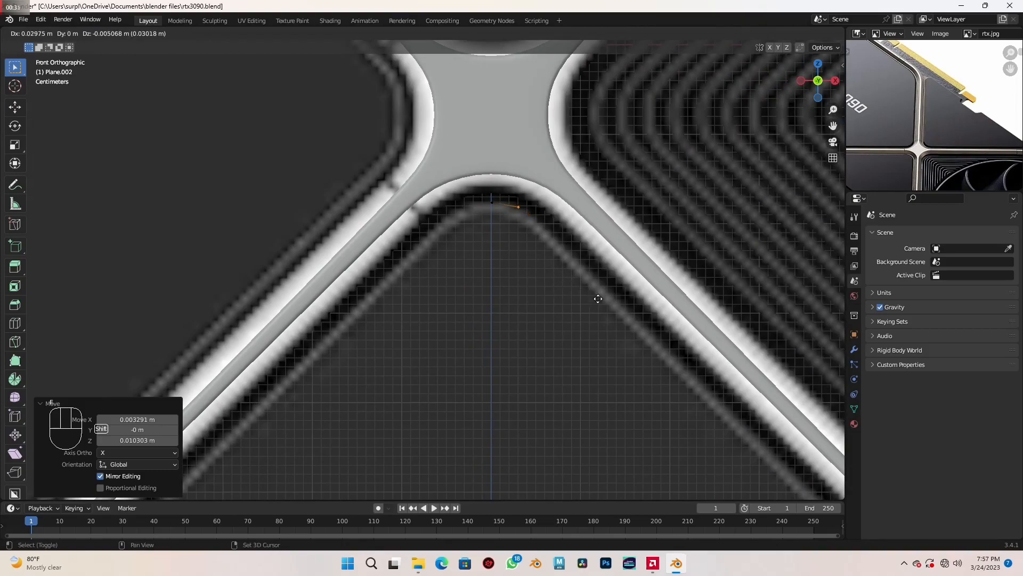
left_click(598, 299)
scroll(598, 299, "down", 3)
key("e")
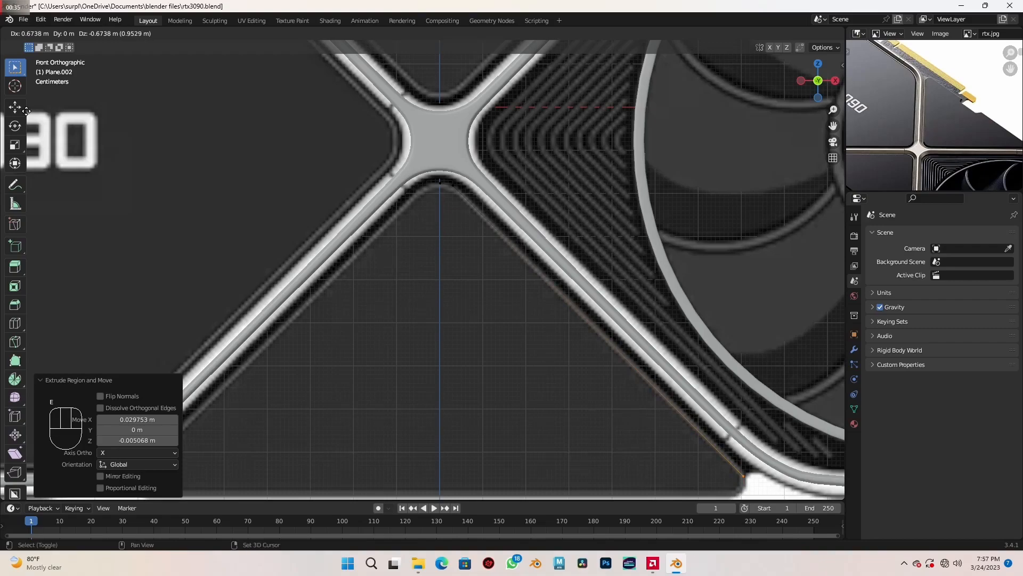
left_click(30, 79, "shift")
- Extrude two short edges of about 0.03 m each around the panel's rounded lower corner, following the reference image
middle_click_drag(672, 343, 510, 194, "shift")
scroll(567, 248, "up", 2)
middle_click_drag(625, 303, 608, 270, "shift")
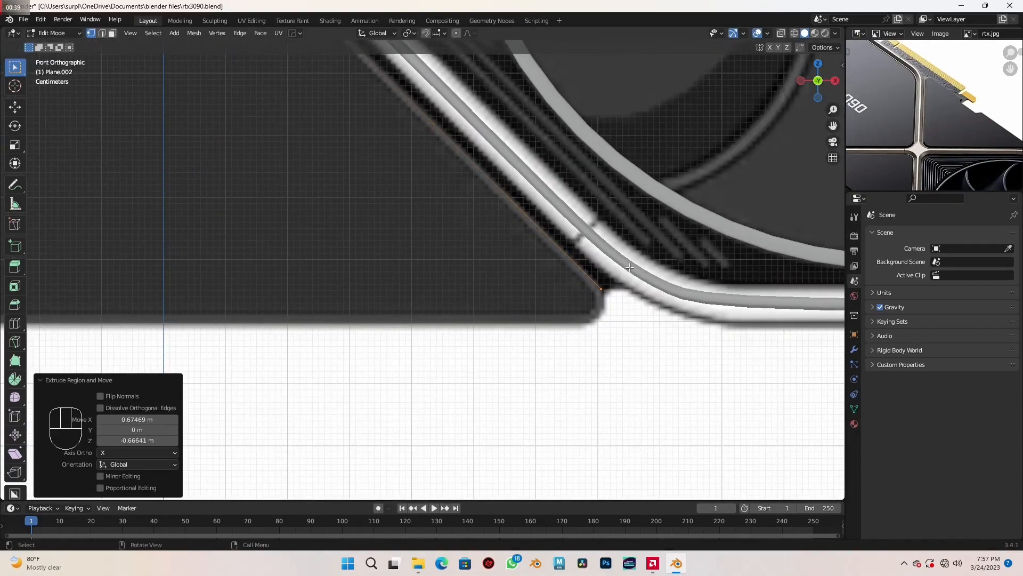
key("e")
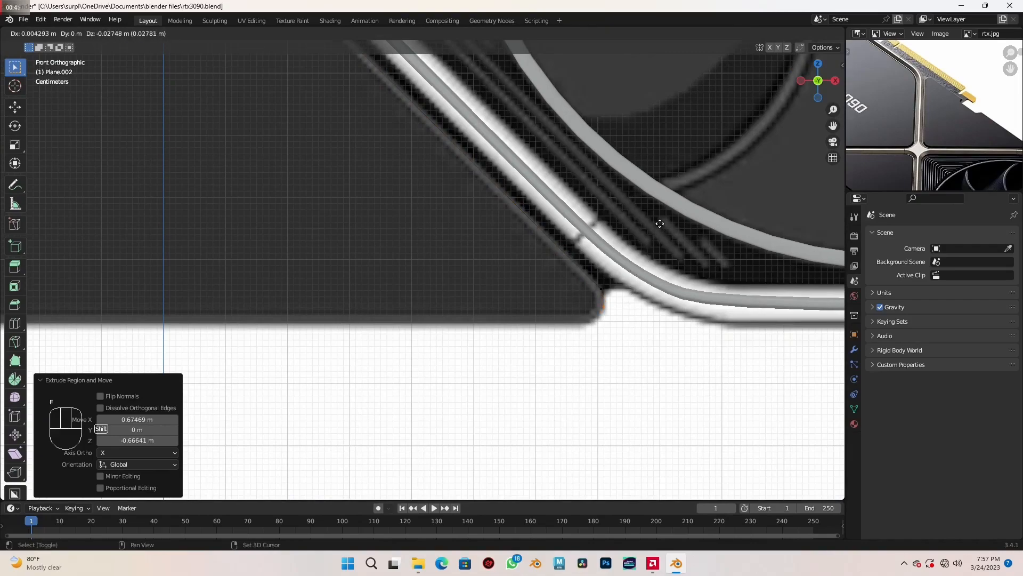
left_click(670, 239)
key("e")
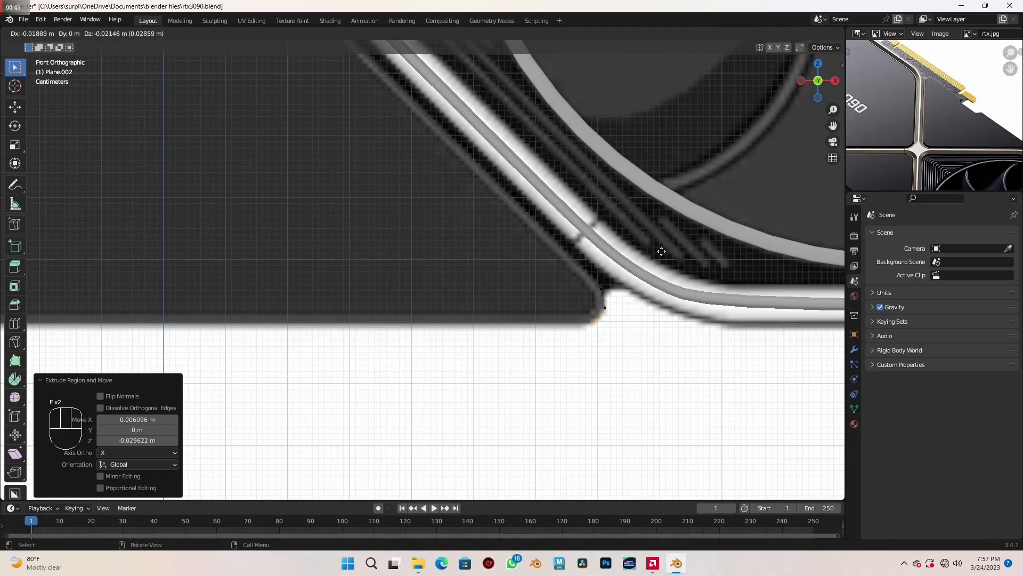
left_click(645, 265)
- Extrude the panel's bottom edge about 0.69 m along X to the vertical centre line and finish editing the outline
middle_click_drag(484, 344, 568, 320, "shift")
key("e")
key("x")
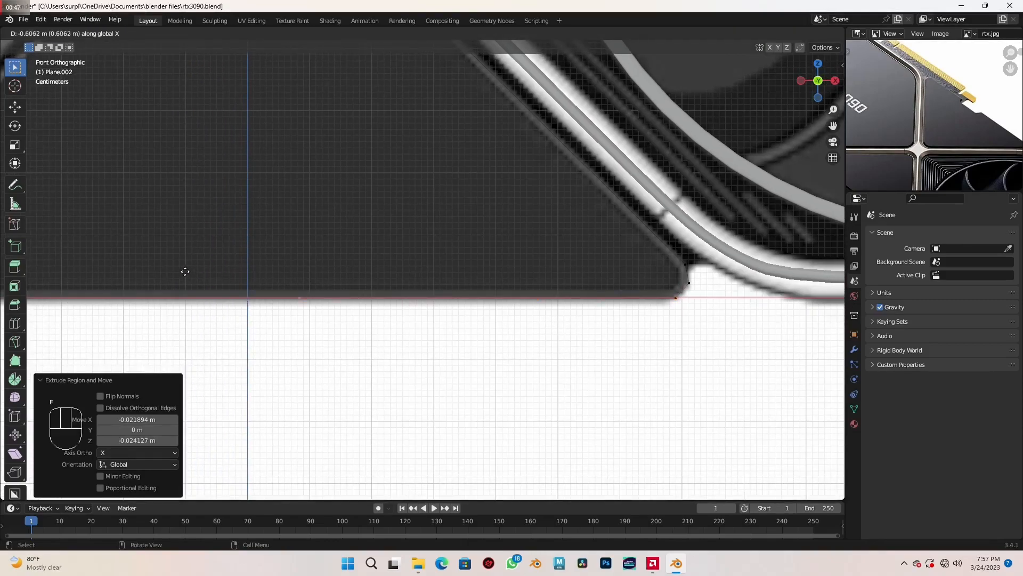
left_click(144, 274)
scroll(213, 290, "up", 4)
middle_click_drag(300, 316, 589, 290, "shift")
scroll(508, 304, "up", 1)
key("g")
key("x")
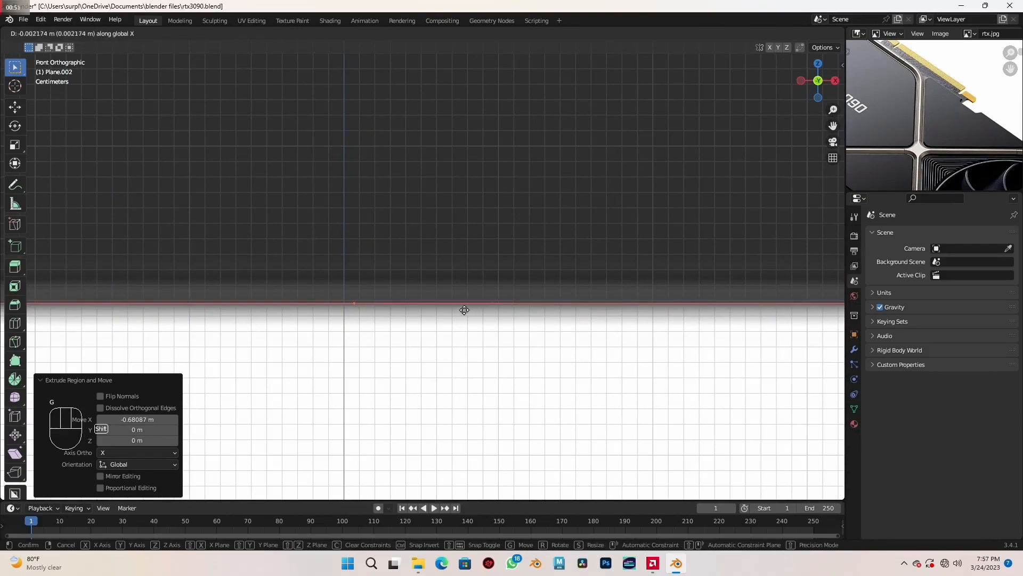
left_click(369, 315)
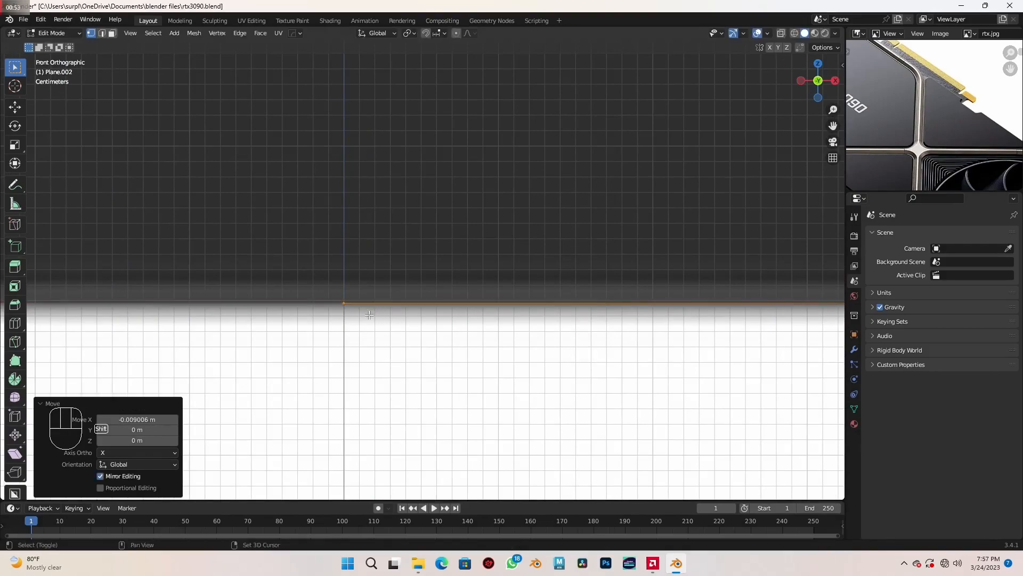
scroll(377, 297, "down", 4)
mouse_move(540, 294)
middle_mouse_down()
mouse_move(507, 309)
mouse_move(501, 281)
mouse_move(563, 317)
mouse_move(538, 313)
middle_mouse_up()
key("Tab")
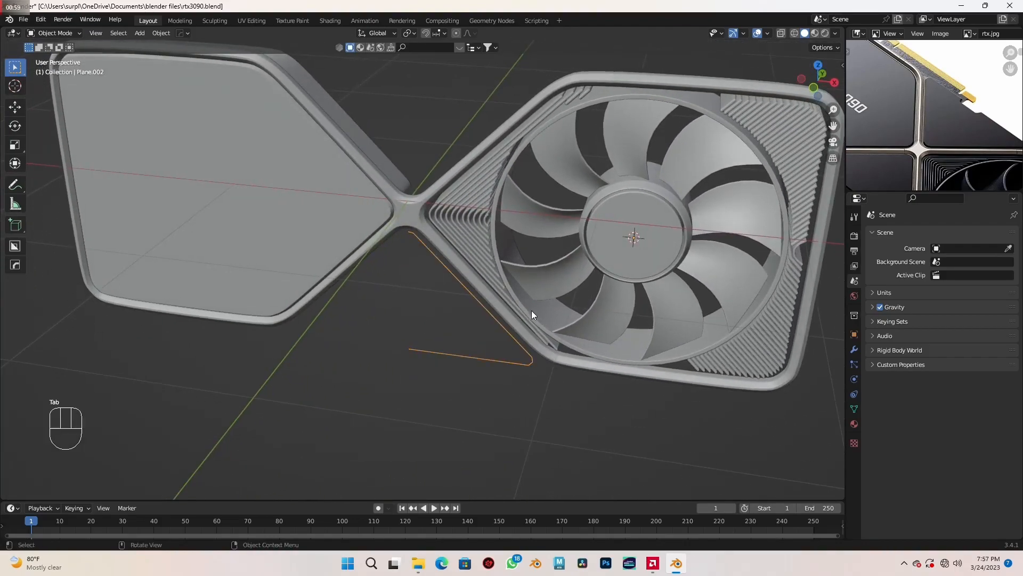
- Duplicate the front frame and rotate the copy 180° in top view
scroll(494, 286, "up", 3)
left_click(434, 264)
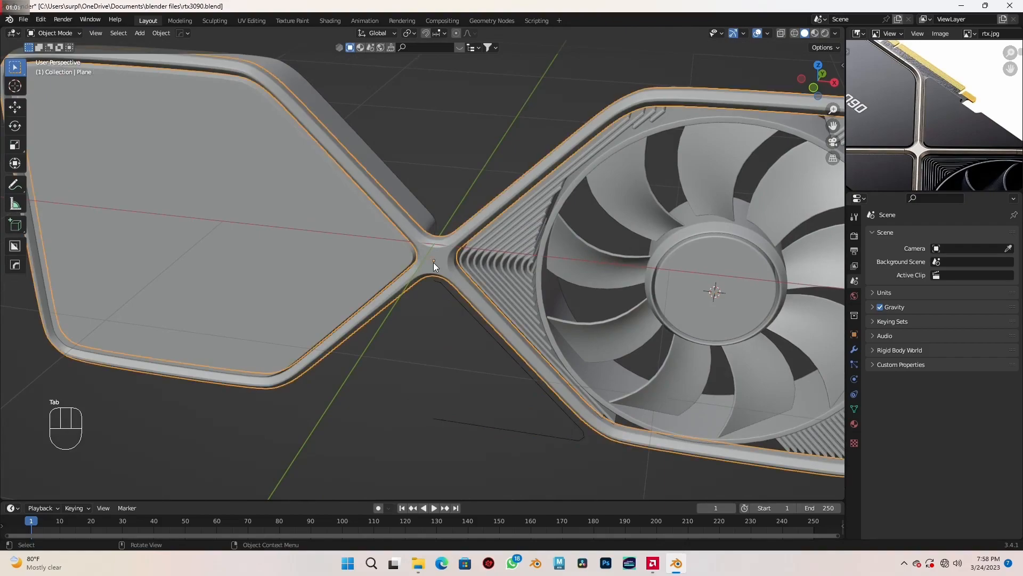
key("KP_7")
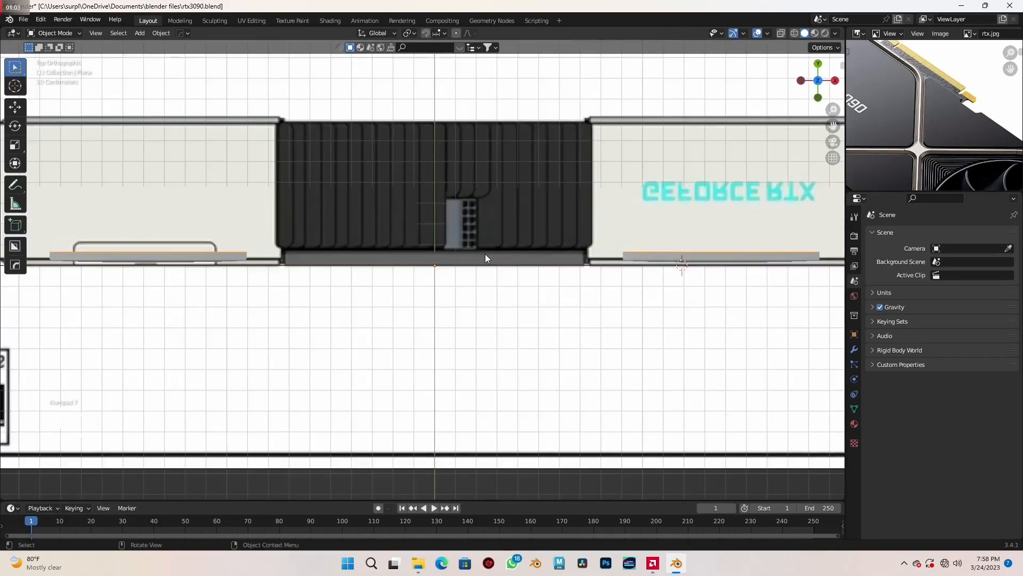
key("shift+z")
middle_click_drag(633, 282, 580, 326, "shift")
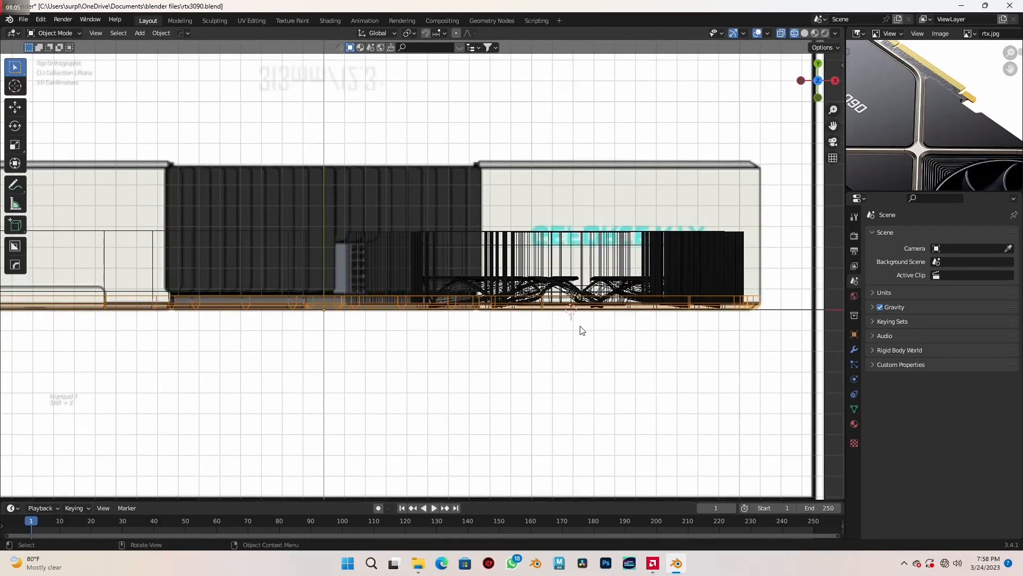
key("shift+d")
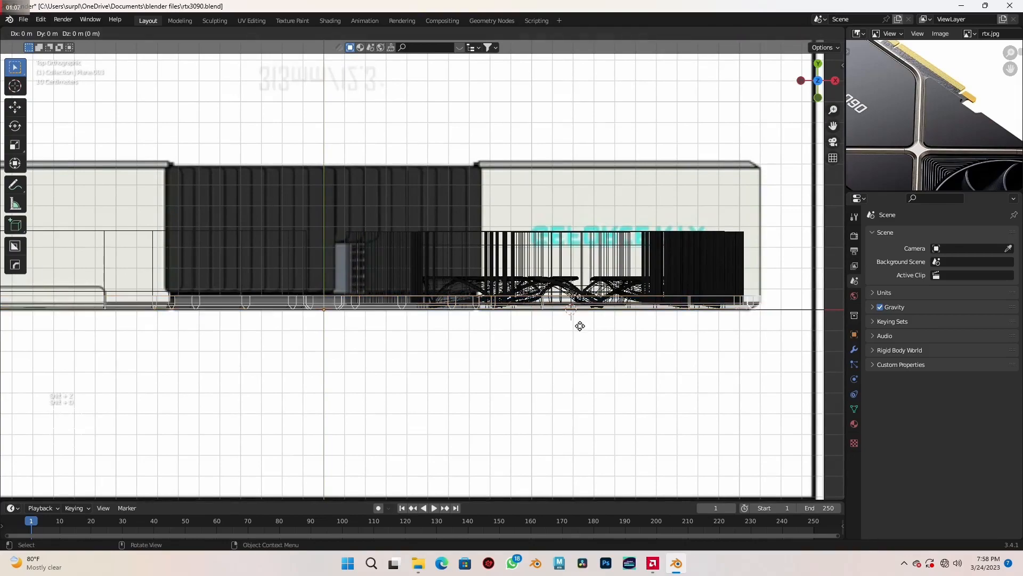
type("180")
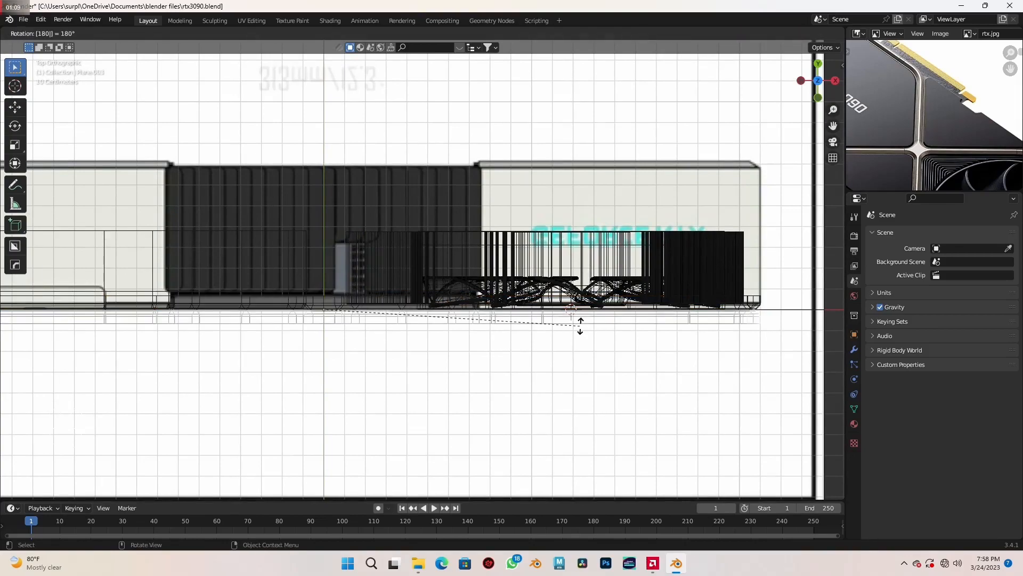
key("Return")
scroll(581, 327, "up", 3)
middle_click_drag(581, 327, 446, 395, "shift")
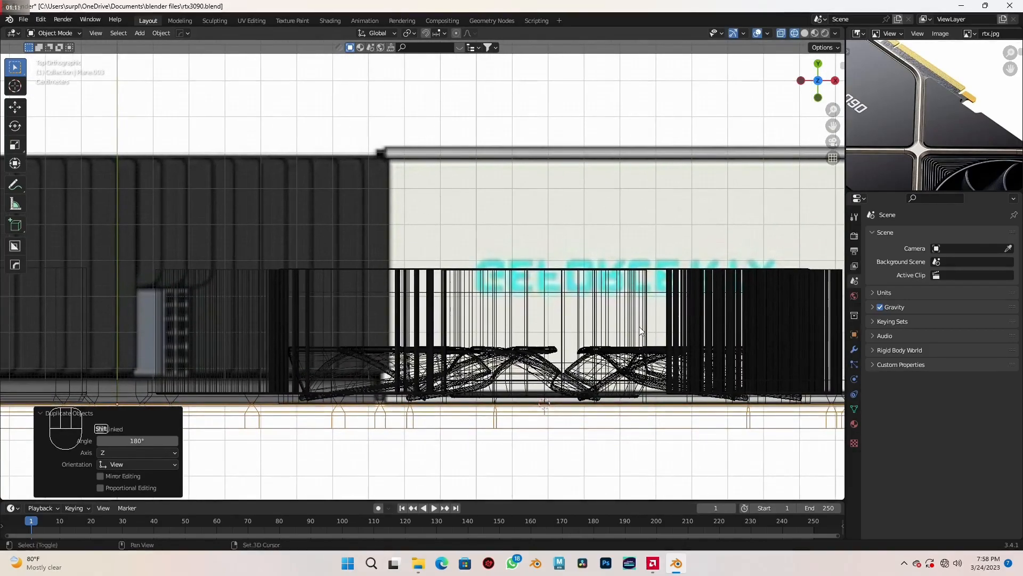
- Move the duplicated frame about 0.72 m along Y to align it with the card's far edge in the reference
middle_click_drag(639, 329, 534, 291, "shift")
key("g")
key("y")
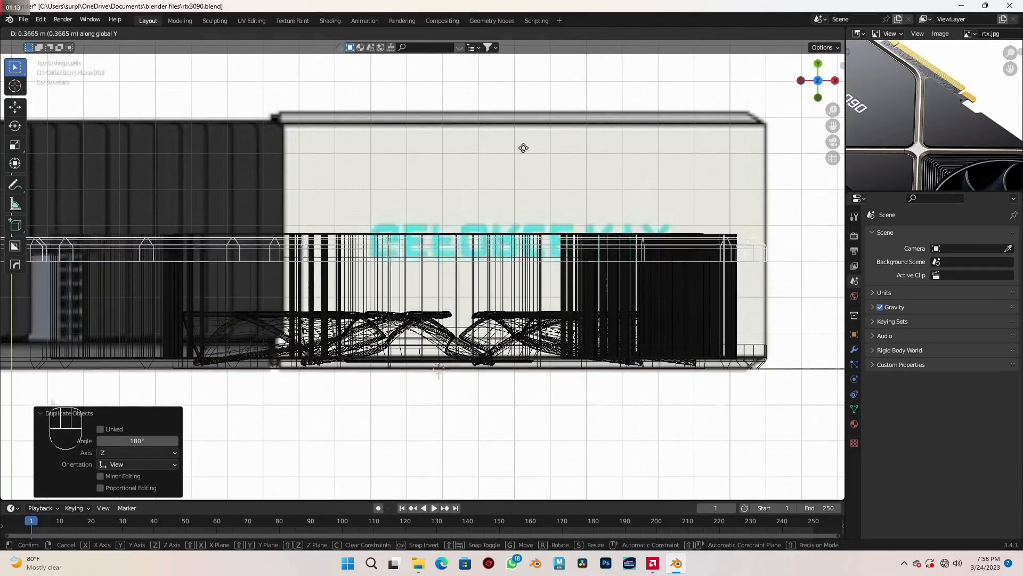
left_click(521, 486)
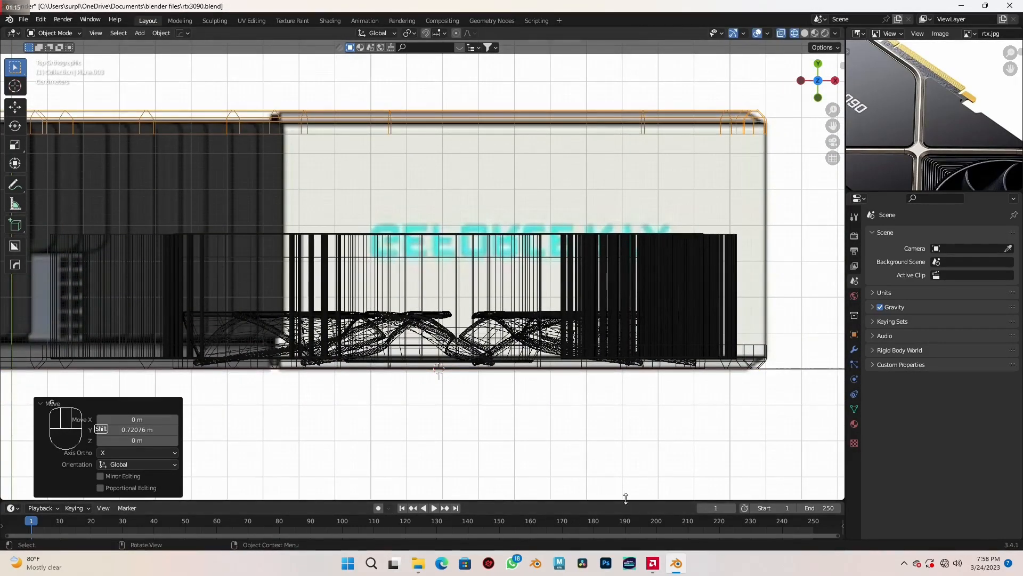
scroll(583, 421, "up", 4)
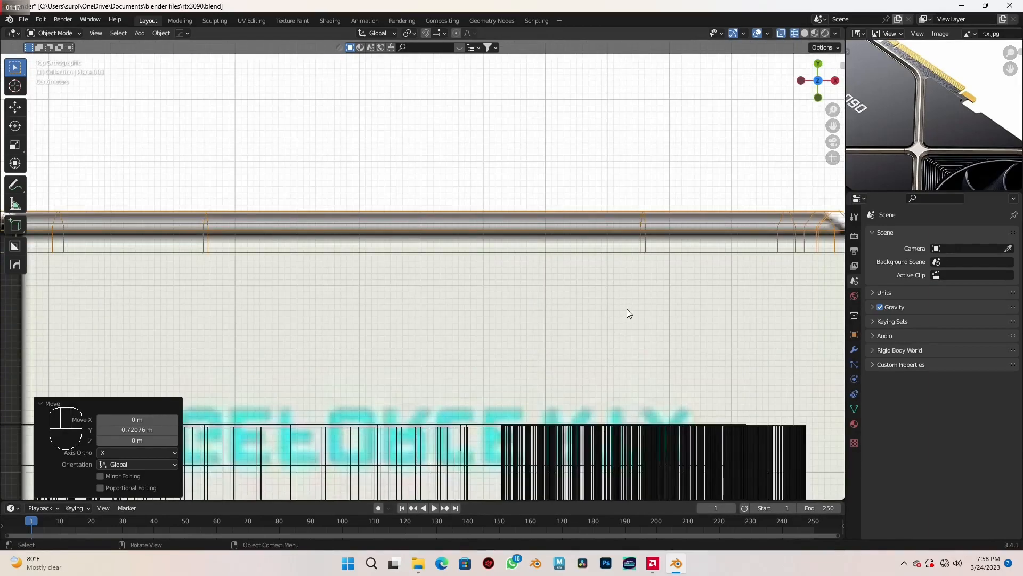
key("g")
key("y")
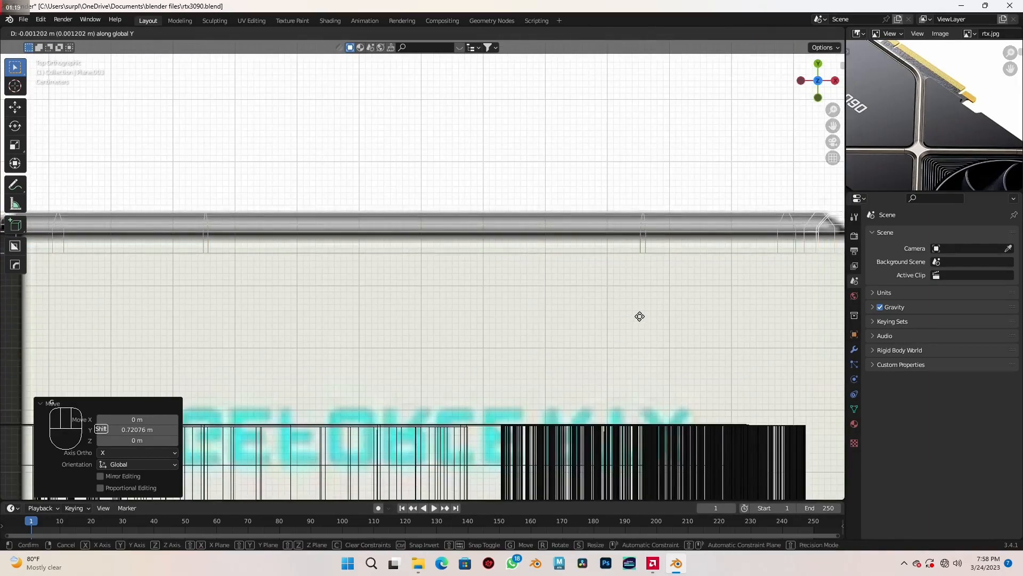
left_click(640, 316)
- Join the duplicated rear frame with the front frame and set the joined object's origin to its geometry
scroll(639, 316, "down", 4)
mouse_move(620, 332)
middle_mouse_down()
mouse_move(689, 384)
mouse_move(587, 308)
mouse_move(565, 364)
mouse_move(522, 390)
mouse_move(457, 358)
middle_mouse_up()
key("shift+z")
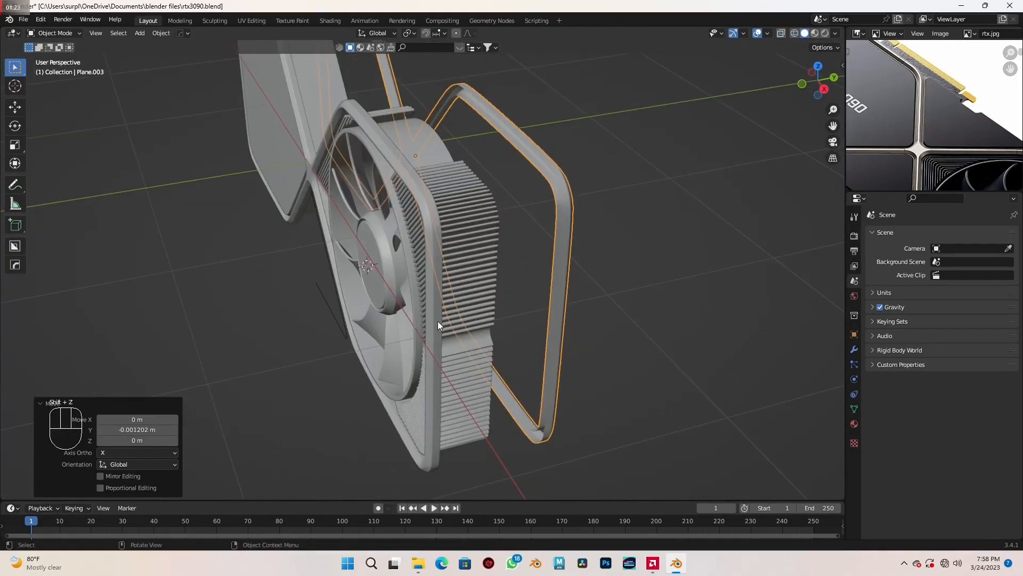
left_click(432, 336, "shift")
key("ctrl+j")
middle_click_drag(431, 347, 523, 267)
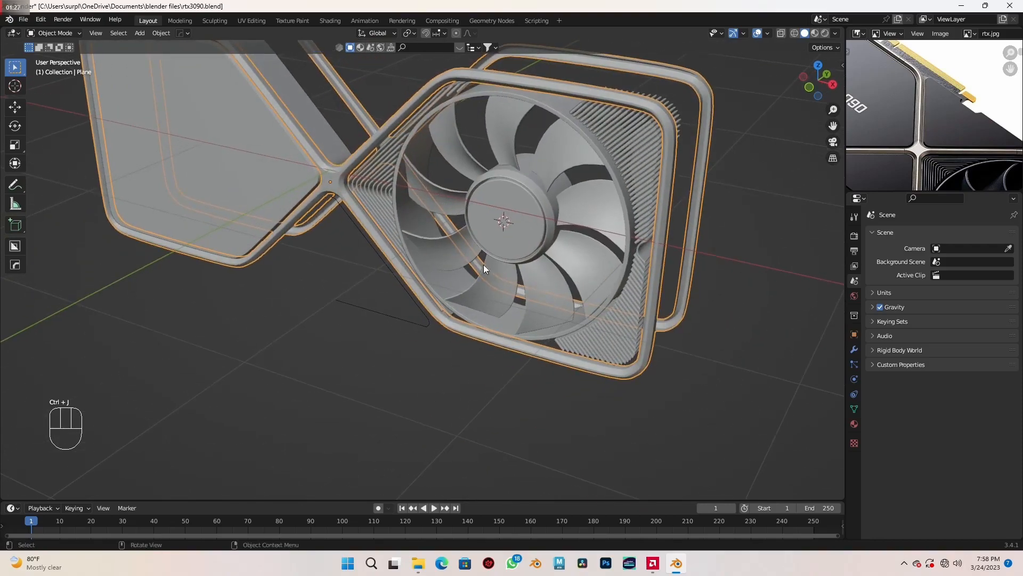
right_click(321, 190)
mouse_move(322, 189)
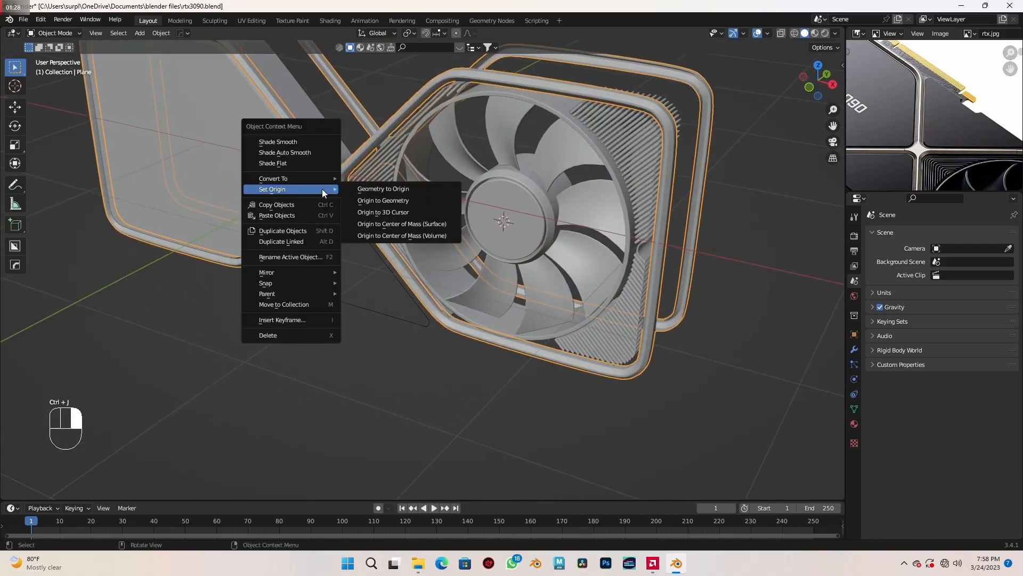
left_click(381, 199)
- Add a Mirror modifier on the X axis to the half panel outline, using the joined frame as the mirror object
middle_click_drag(476, 287, 490, 329)
scroll(464, 280, "up", 1)
scroll(491, 329, "up", 1)
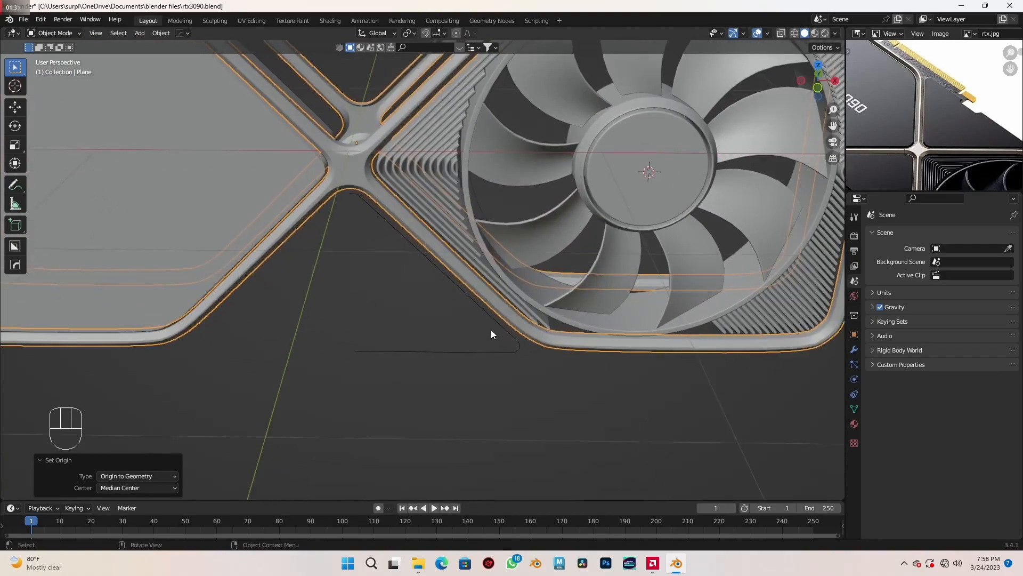
left_click(508, 331)
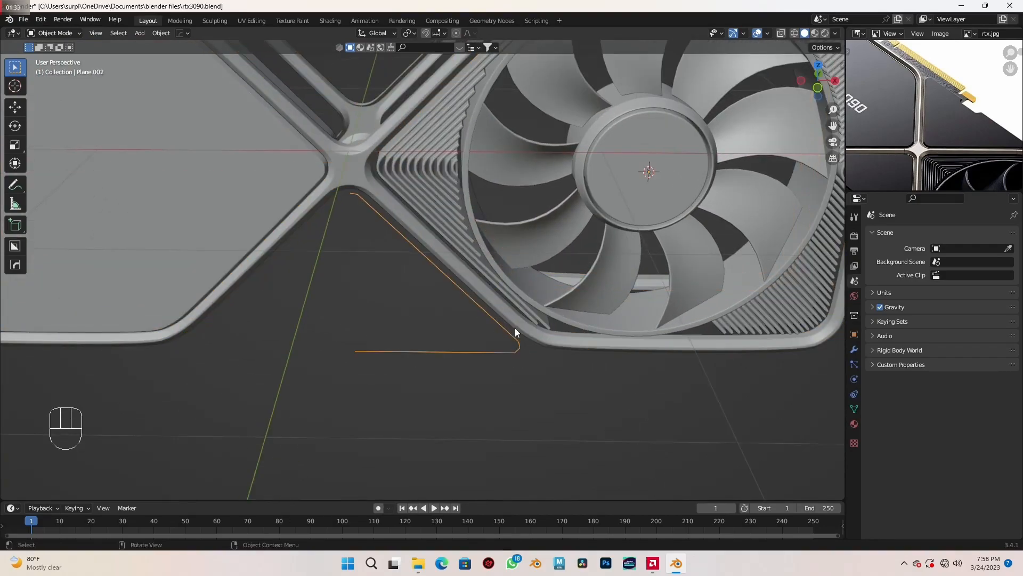
left_click(855, 350)
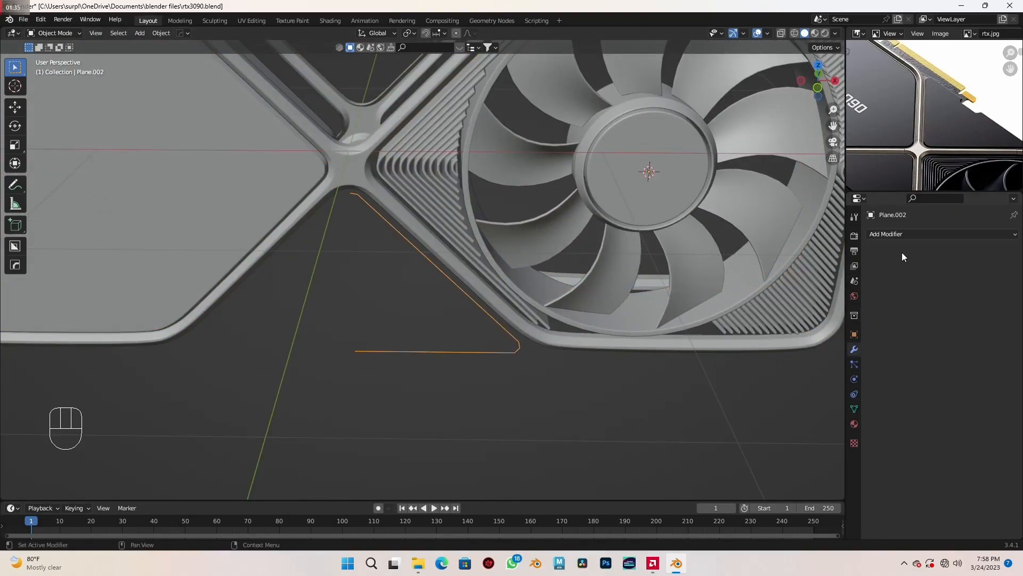
left_click(916, 234)
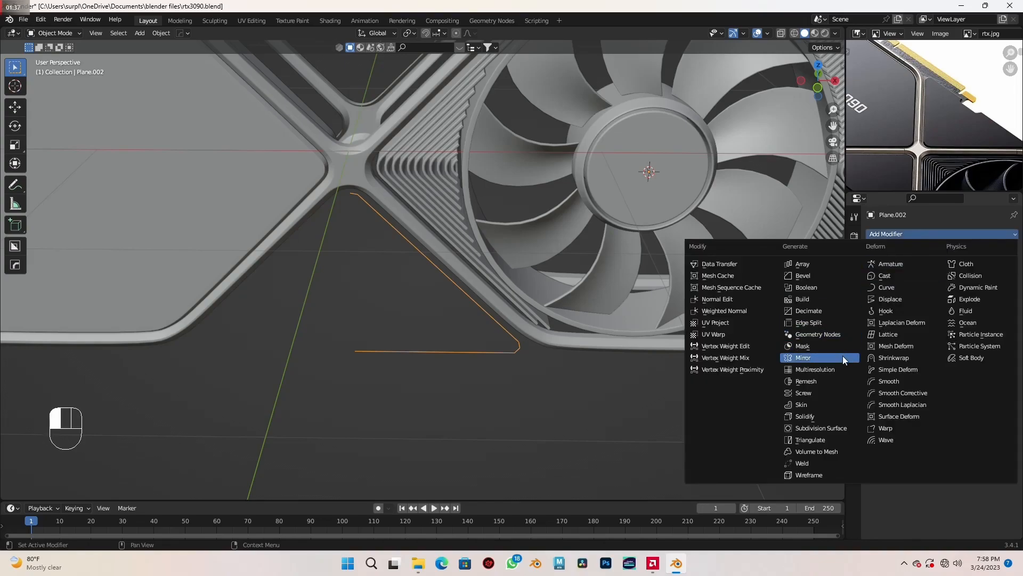
left_click(794, 346)
scroll(628, 340, "down", 2)
middle_click_drag(628, 340, 531, 358)
left_click(998, 308)
left_click(675, 180)
middle_click_drag(670, 182, 667, 222)
- Enable clipping on the Mirror modifier and move the outline's two open end vertices along X onto the mirror plane
scroll(676, 229, "up", 3)
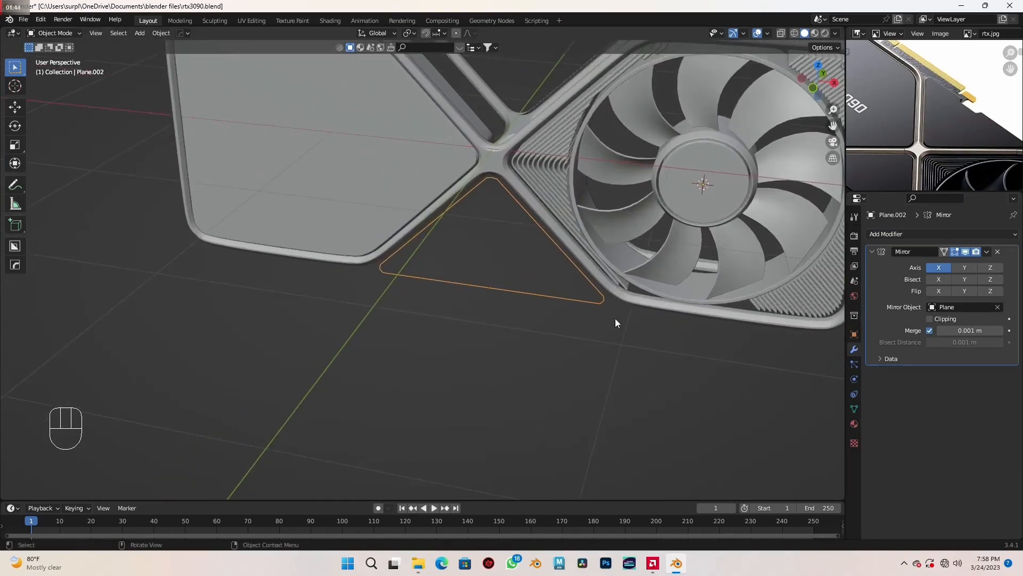
scroll(615, 321, "up", 1)
middle_click_drag(704, 339, 549, 314)
key("Tab")
scroll(544, 306, "up", 1)
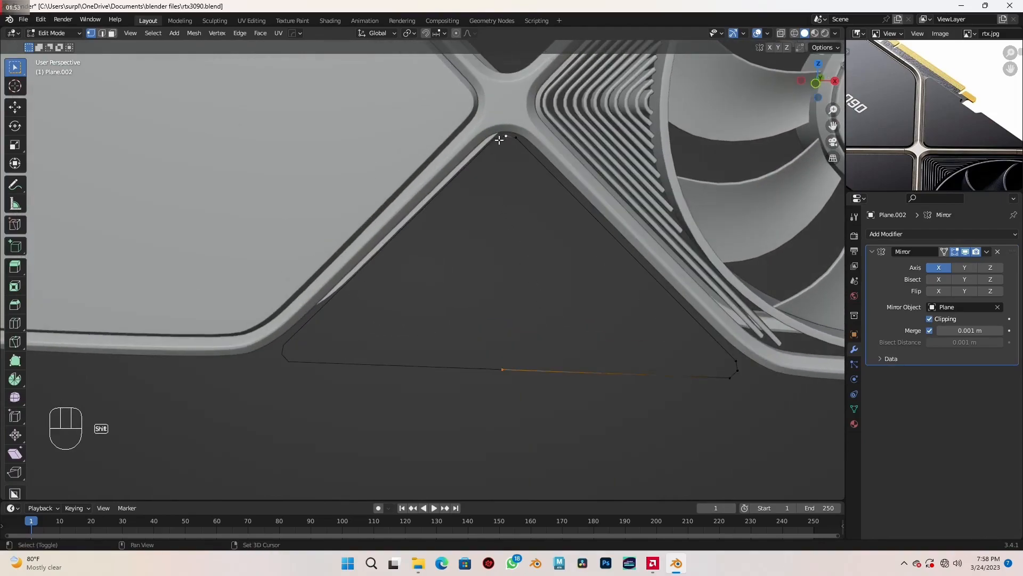
key("g")
key("x")
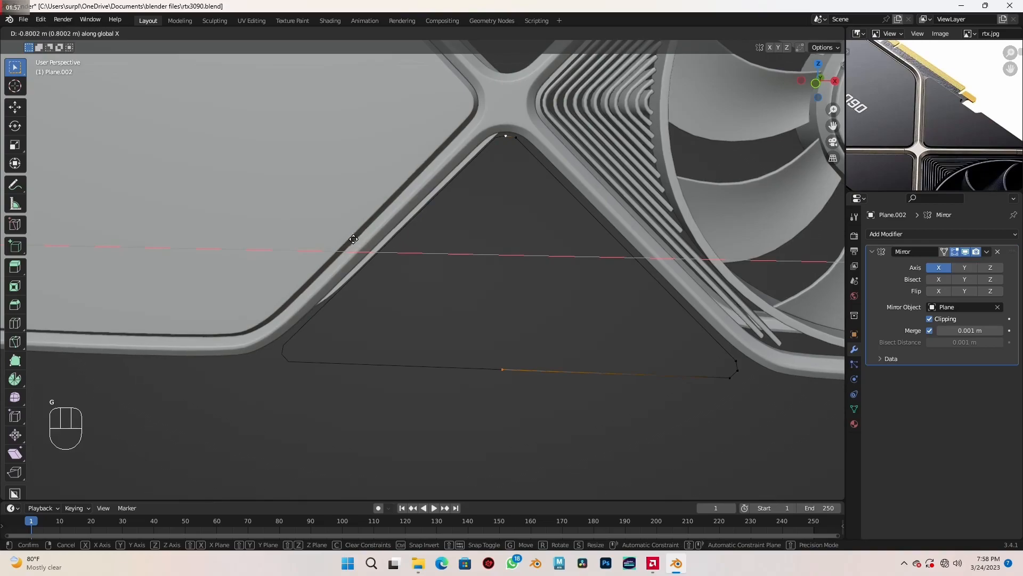
left_click(263, 224)
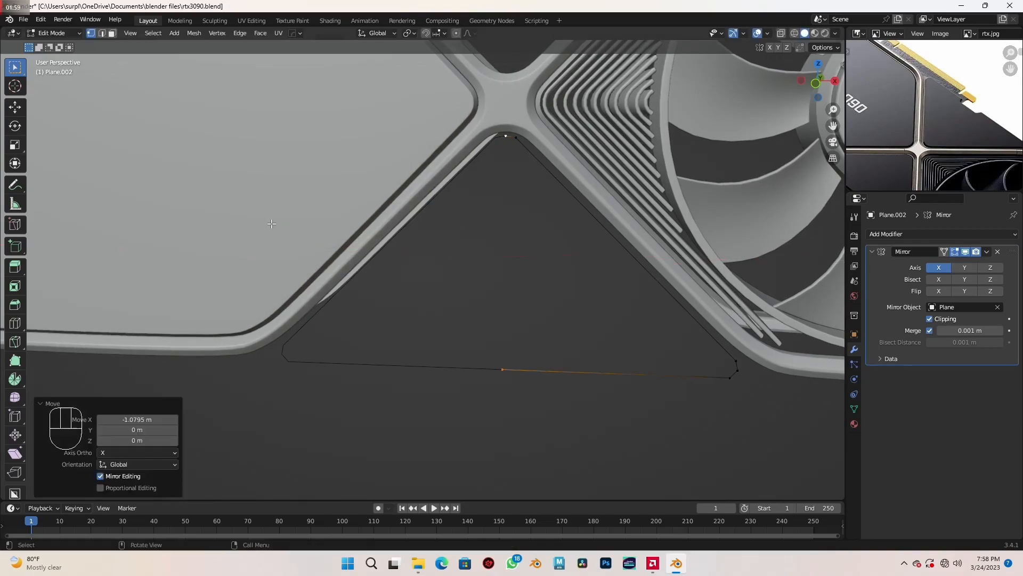
- Fill the whole triangular panel outline with a face
middle_click_drag(628, 303, 498, 350)
key("a")
key("f")
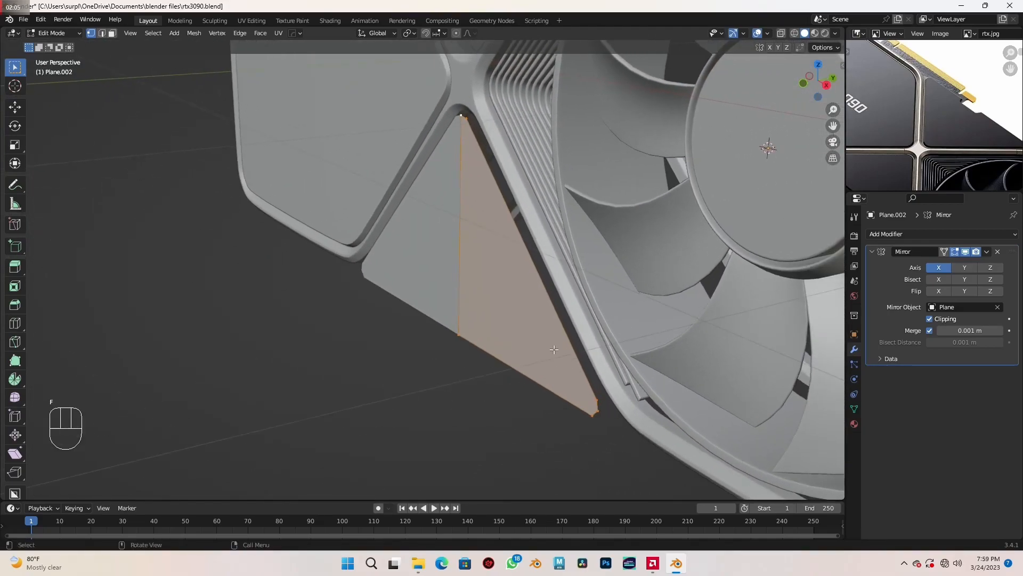
- Extrude the triangular panel face along its normal by about 0.017 m to give the panel thickness
scroll(544, 350, "up", 1)
middle_click_drag(562, 357, 512, 352, "shift")
middle_click_drag(901, 178, 888, 63)
scroll(946, 119, "up", 6)
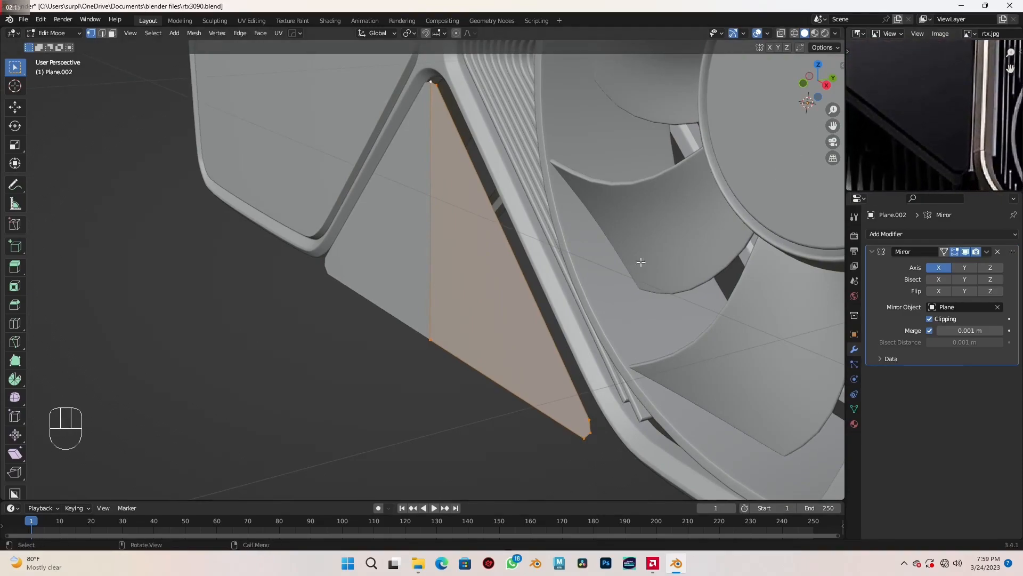
middle_click_drag(525, 360, 475, 322, "shift")
scroll(526, 345, "up", 1)
middle_click_drag(563, 358, 529, 343, "shift")
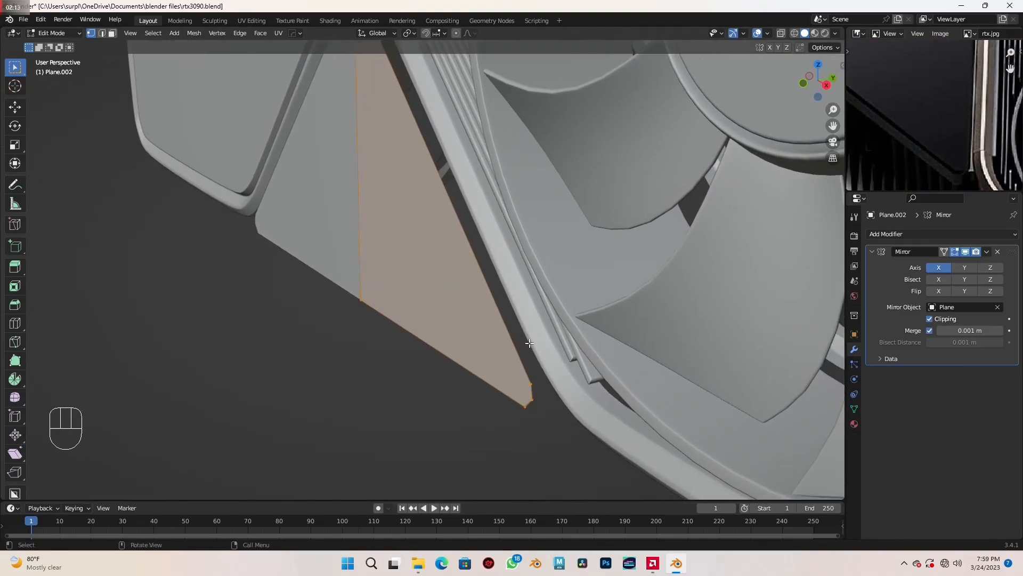
key("e")
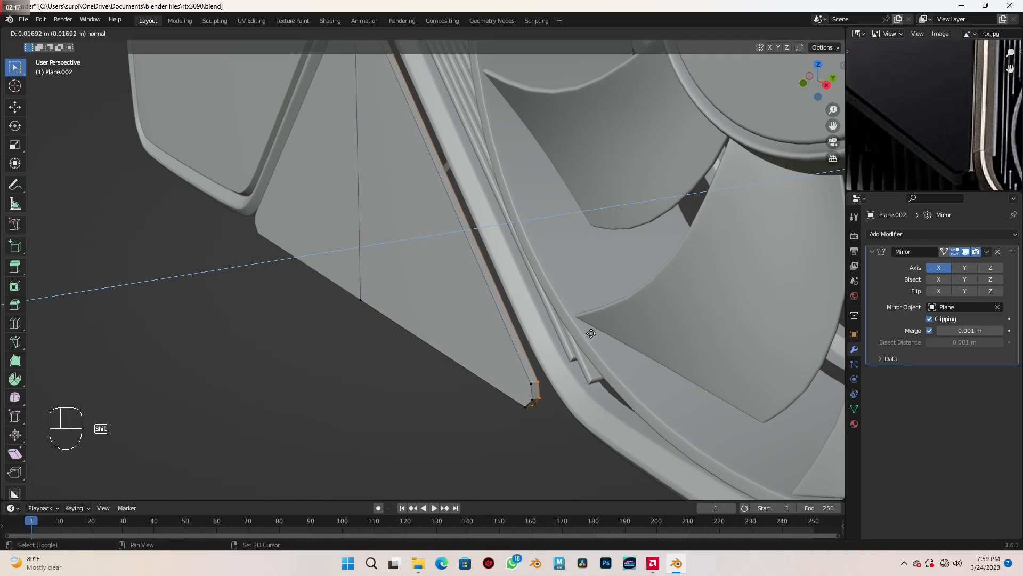
left_click(582, 352)
- Bevel the short edges at the panel's lower outer corner by 0.0132 m with 7 segments, matching the reference outline
key("2")
middle_click_drag(532, 373, 497, 426, "shift")
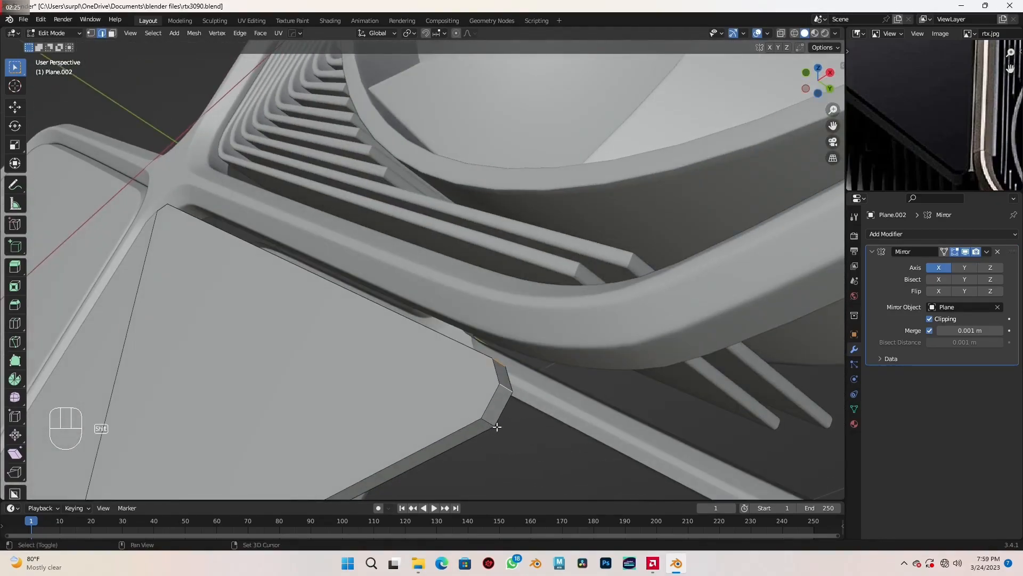
key("KP_1")
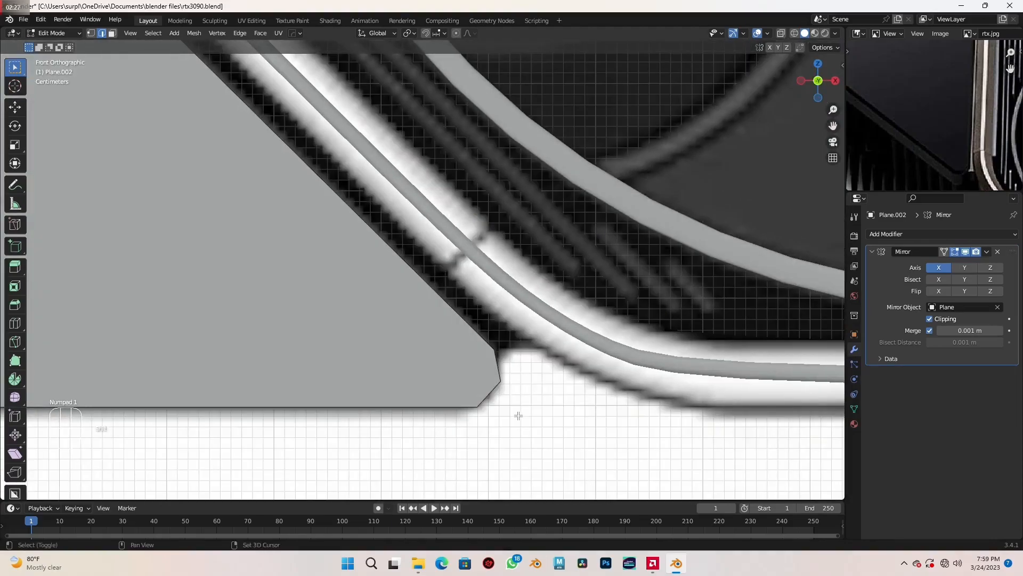
key("shift+z")
key("ctrl+b")
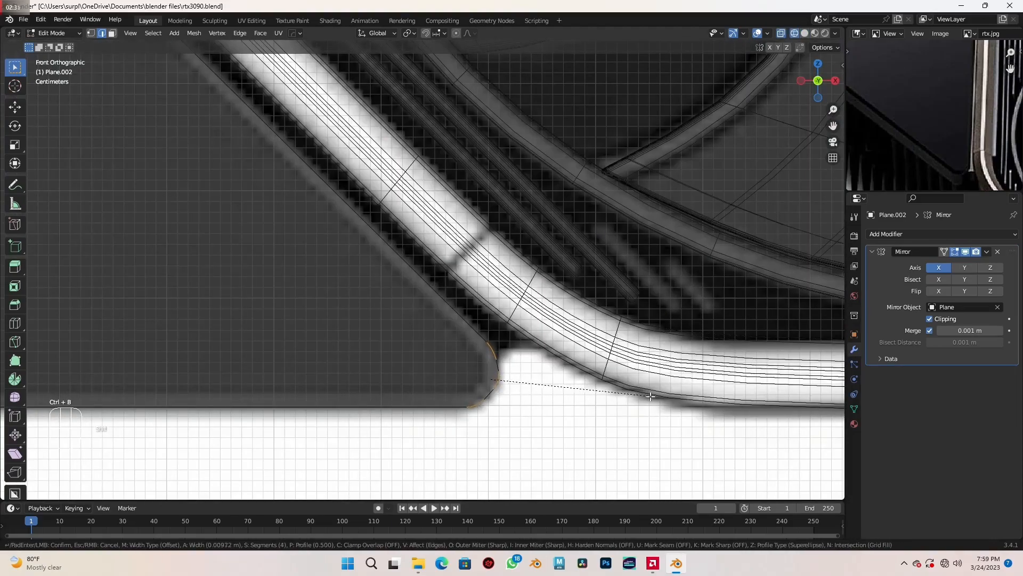
left_click(685, 399)
- Bevel the thickness edge beside the panel's upper apex by about 0.022 m with 7 segments to round the tip
scroll(633, 370, "down", 5)
mouse_move(633, 370)
middle_mouse_down()
mouse_move(427, 315)
mouse_move(443, 278)
middle_mouse_up()
scroll(427, 315, "up", 4)
key("shift+z")
scroll(359, 311, "up", 6)
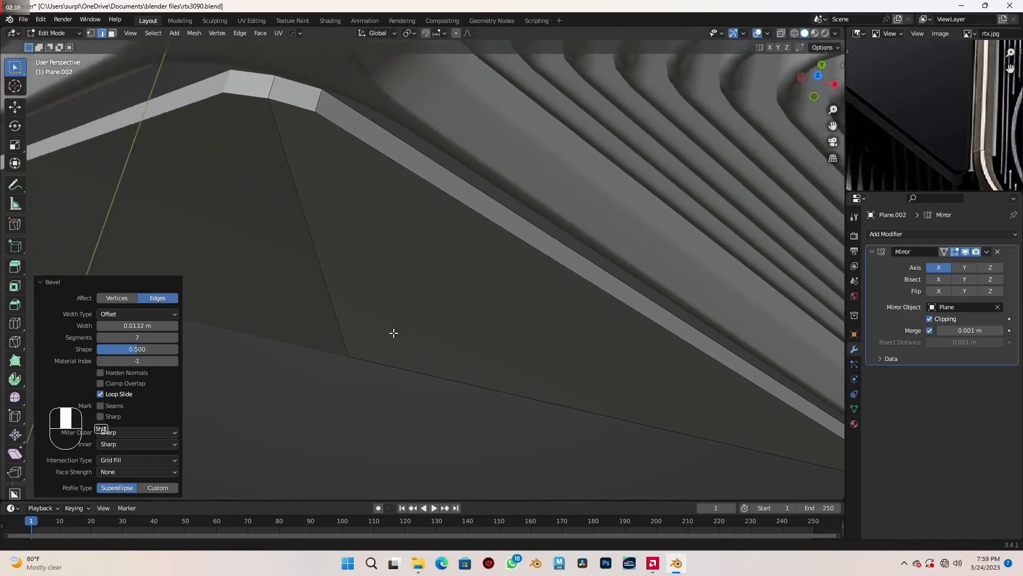
middle_click_drag(391, 328, 410, 359, "shift")
left_click(345, 141)
scroll(367, 187, "down", 4)
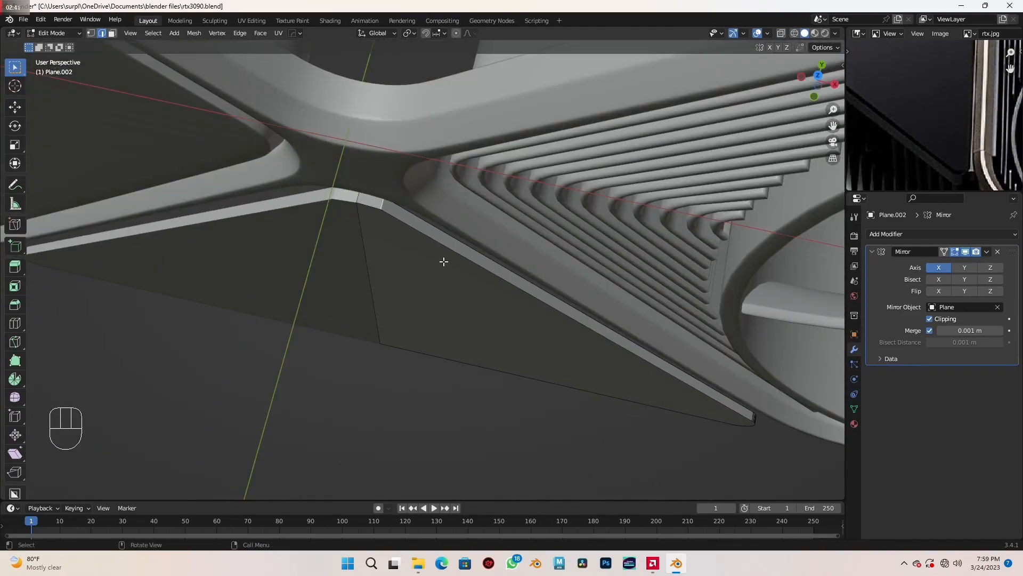
key("KP_1")
key("ctrl+b")
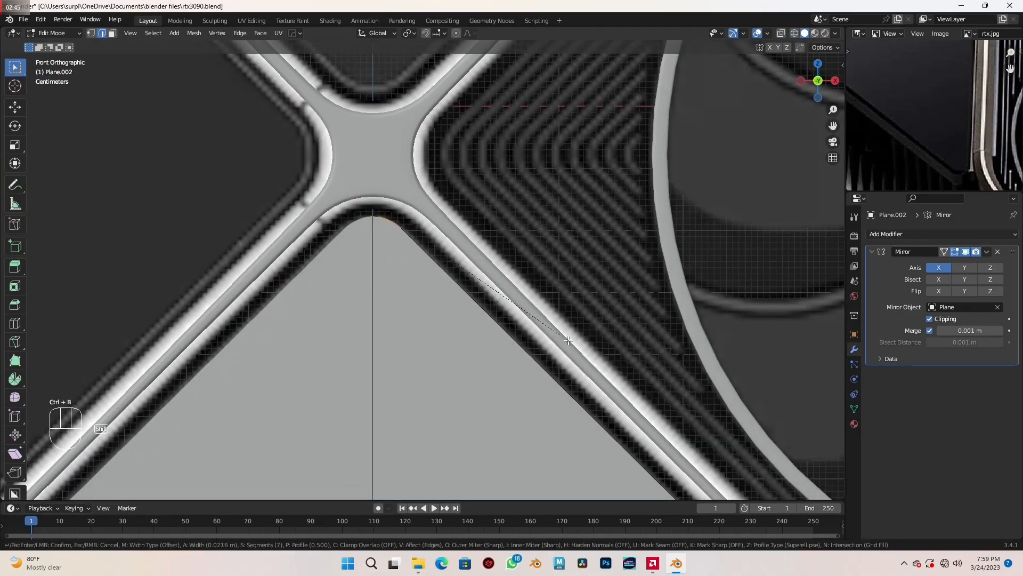
left_click(573, 338)
- Bevel the panel's front outline edge loop by about 0.003 m with 7 segments and leave edit mode
scroll(574, 337, "down", 5)
middle_click_drag(575, 338, 421, 314)
scroll(493, 399, "up", 3)
scroll(465, 331, "up", 2)
left_click(462, 324, "alt")
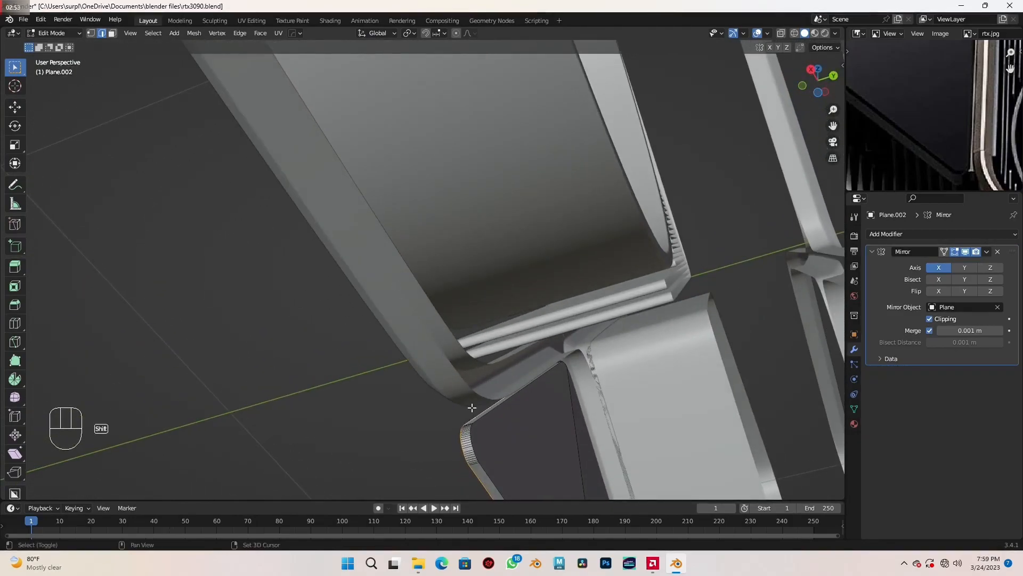
left_click(489, 413, "alt+shift")
middle_click_drag(487, 407, 513, 381)
key("ctrl+b")
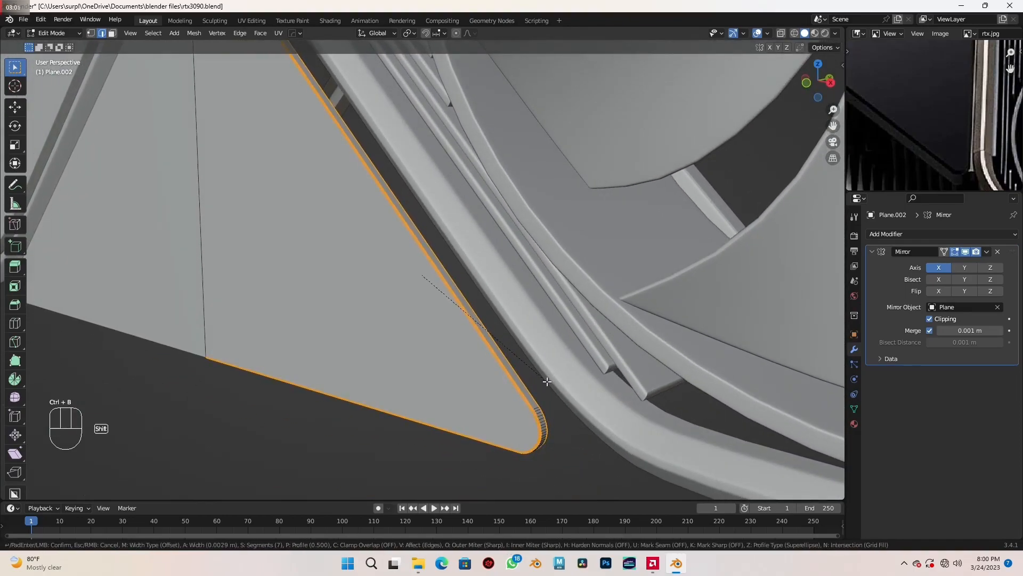
left_click(546, 380)
middle_click_drag(541, 377, 508, 391)
key("Tab")
- Enable the Y axis in the panel's Mirror modifier to copy the panel to the rear frame
middle_click_drag(466, 361, 507, 358)
scroll(437, 302, "down", 1)
middle_click_drag(393, 262, 504, 347, "shift")
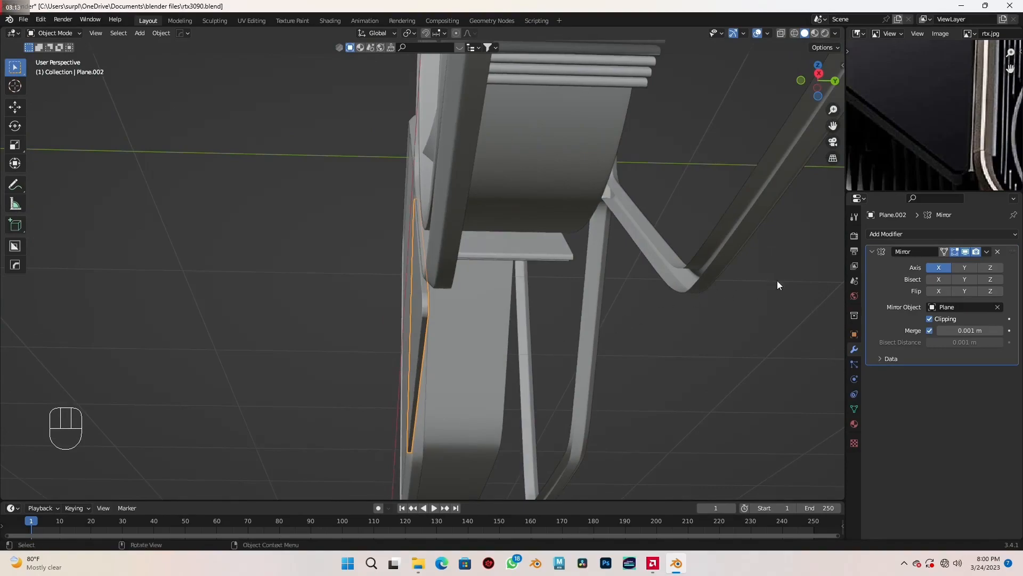
left_click(965, 267)
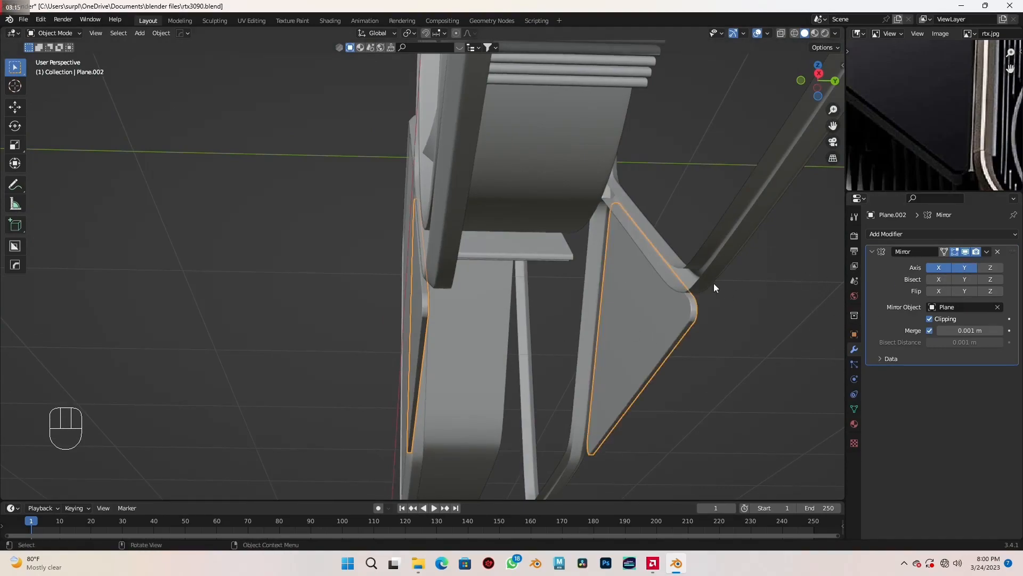
middle_click_drag(567, 321, 573, 327)
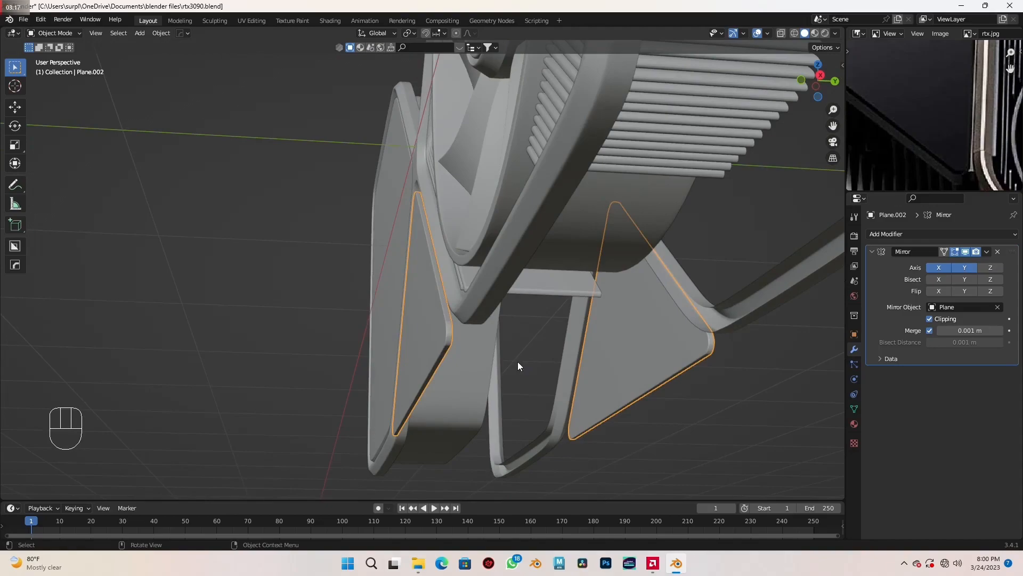
- Try filling the panel's selected rim outline with a face, and delete that face
key("Tab")
middle_click_drag(485, 371, 450, 337)
key("3")
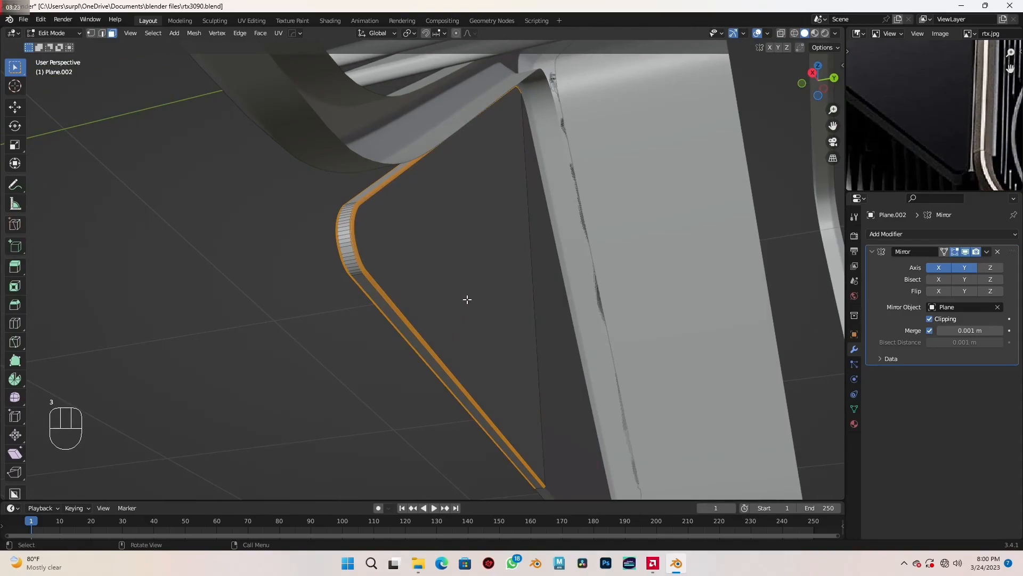
key("f")
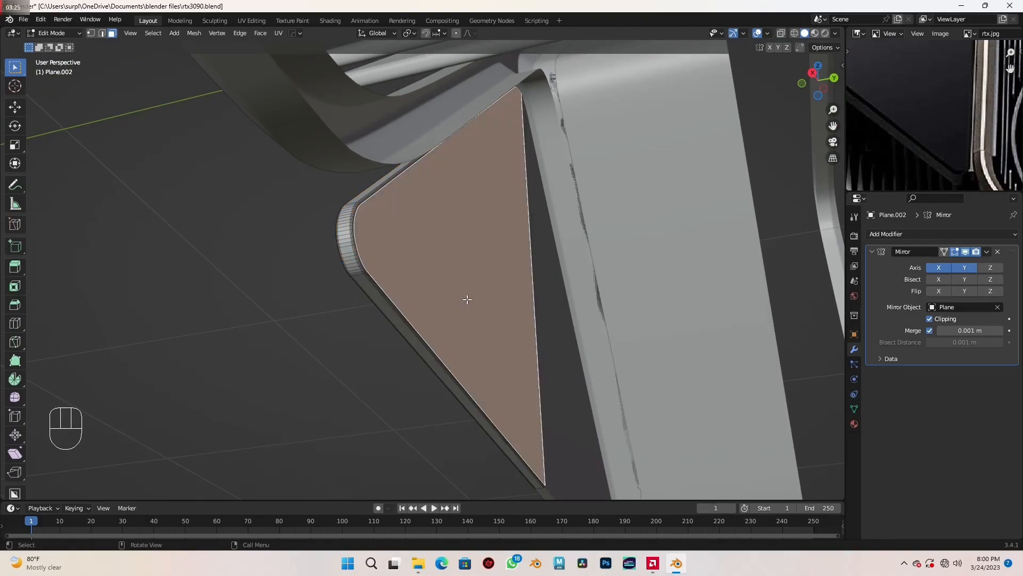
scroll(470, 315, "down", 2)
middle_click_drag(468, 299, 566, 314)
scroll(467, 315, "up", 5)
scroll(466, 316, "down", 2)
key("x")
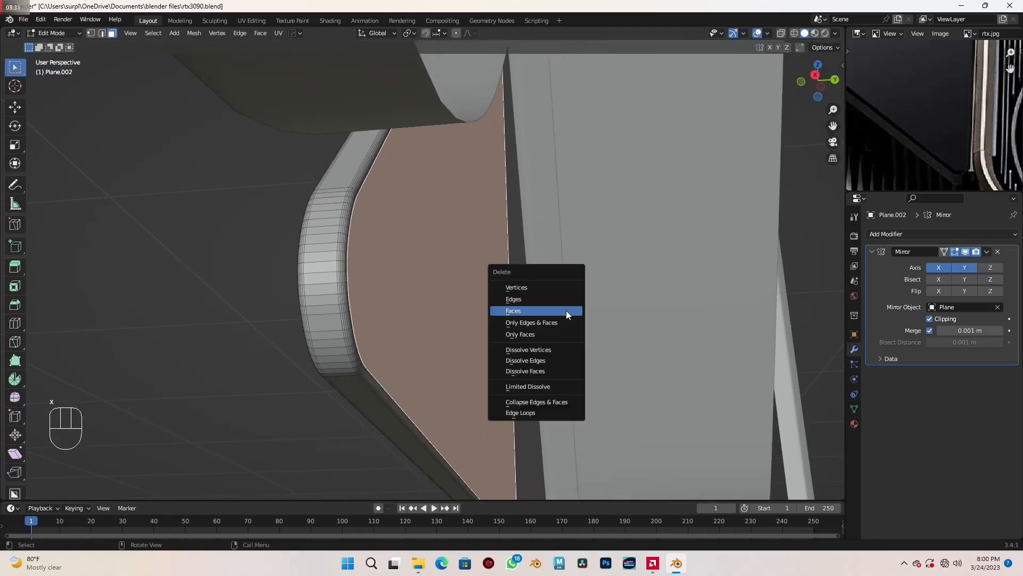
left_click(566, 312)
- Extrude the panel's back edge loop along Y until it meets its mirrored copy, and leave edit mode
key("2")
middle_click_drag(541, 327, 428, 320, "shift")
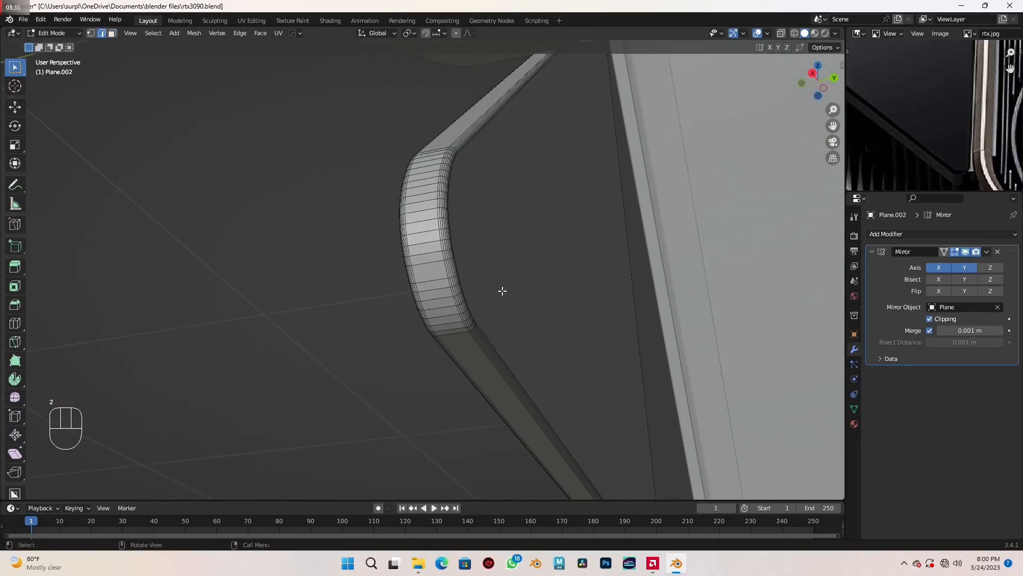
scroll(497, 285, "up", 6)
middle_click_drag(541, 299, 529, 302)
middle_click_drag(411, 283, 411, 286)
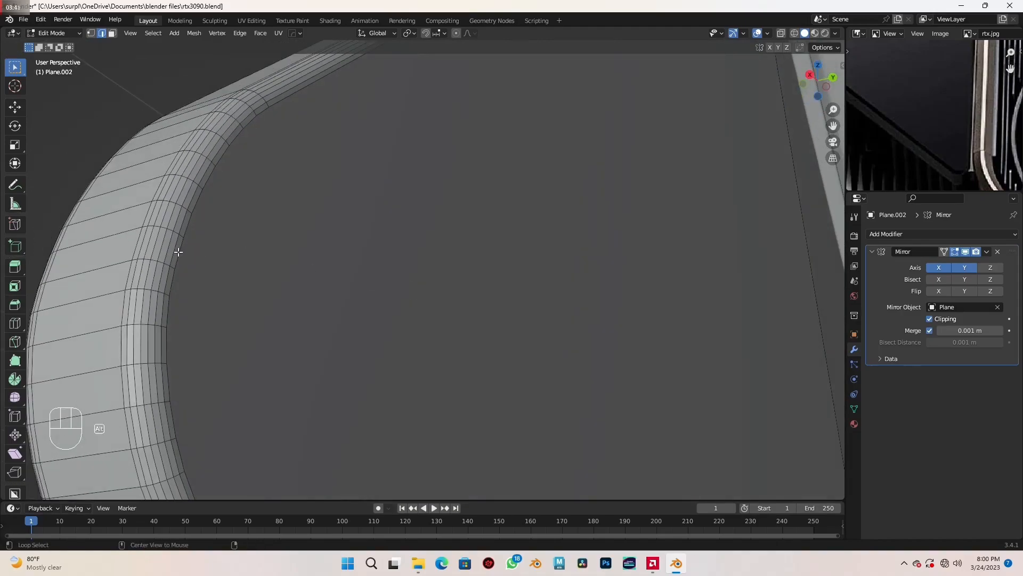
middle_click_drag(178, 248, 460, 271)
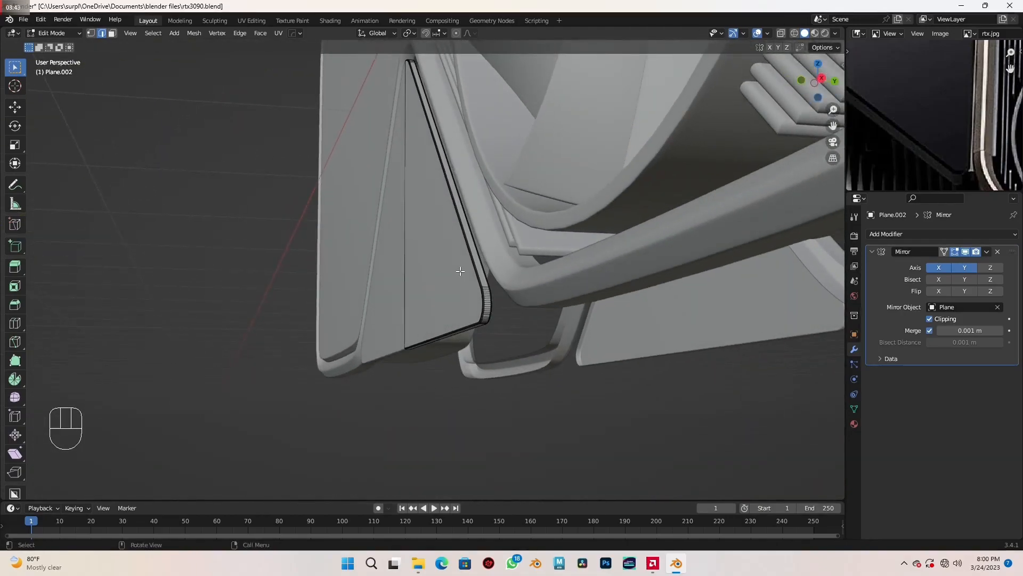
key("e")
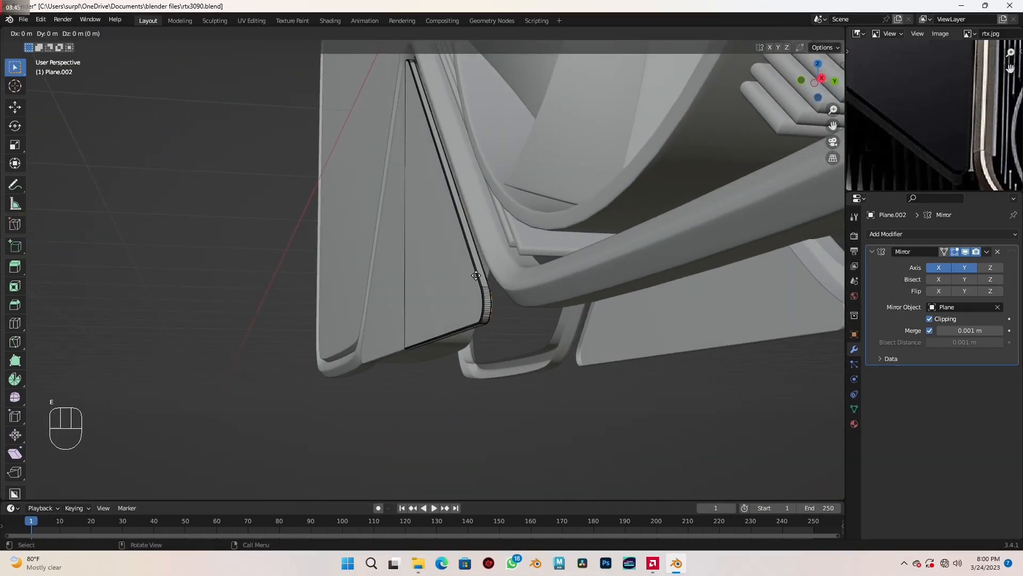
key("y")
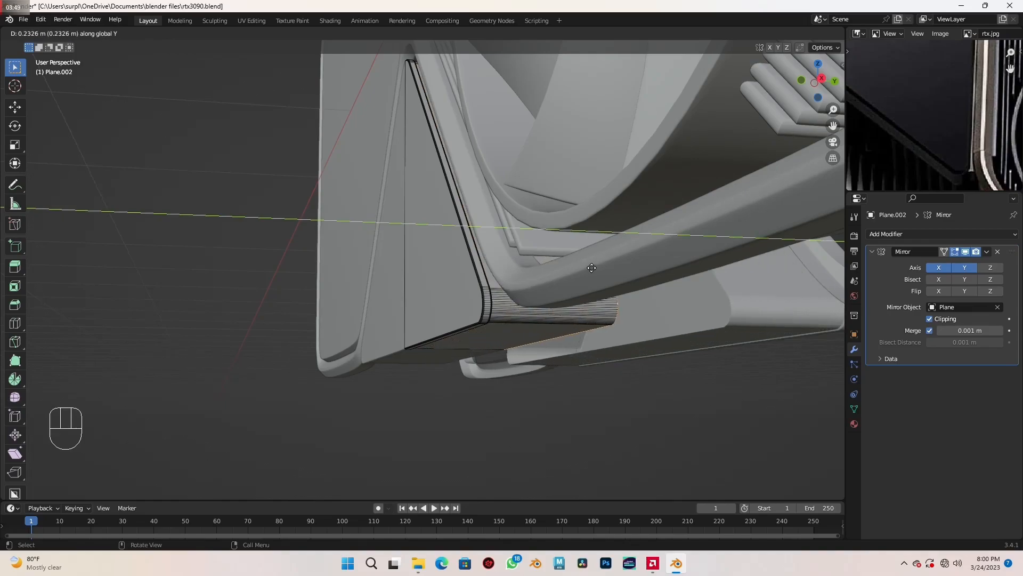
left_click(677, 253)
middle_click_drag(723, 332, 584, 350)
key("Tab")
- Apply the Mirror modifier on the triangular panel and set the panel's origin to its geometry
scroll(543, 336, "up", 3)
scroll(633, 361, "down", 2)
scroll(565, 362, "down", 3)
key("KP_1")
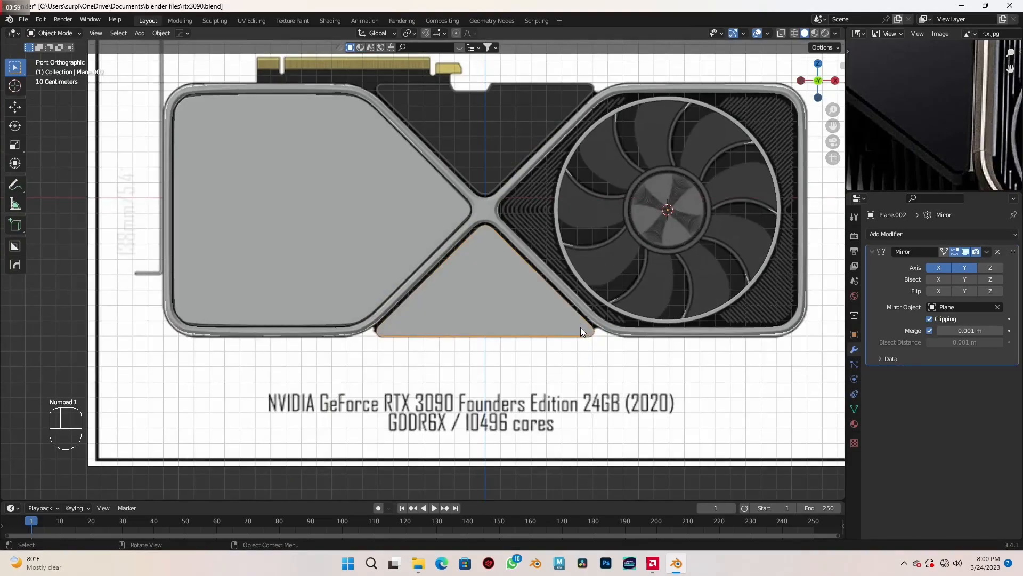
scroll(566, 333, "up", 3)
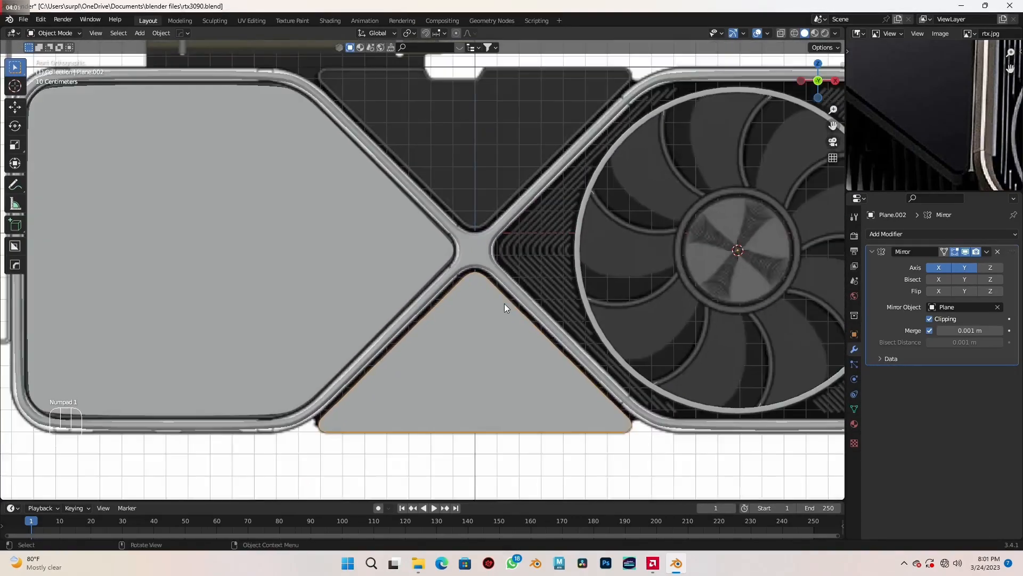
middle_click_drag(504, 302, 526, 322, "shift")
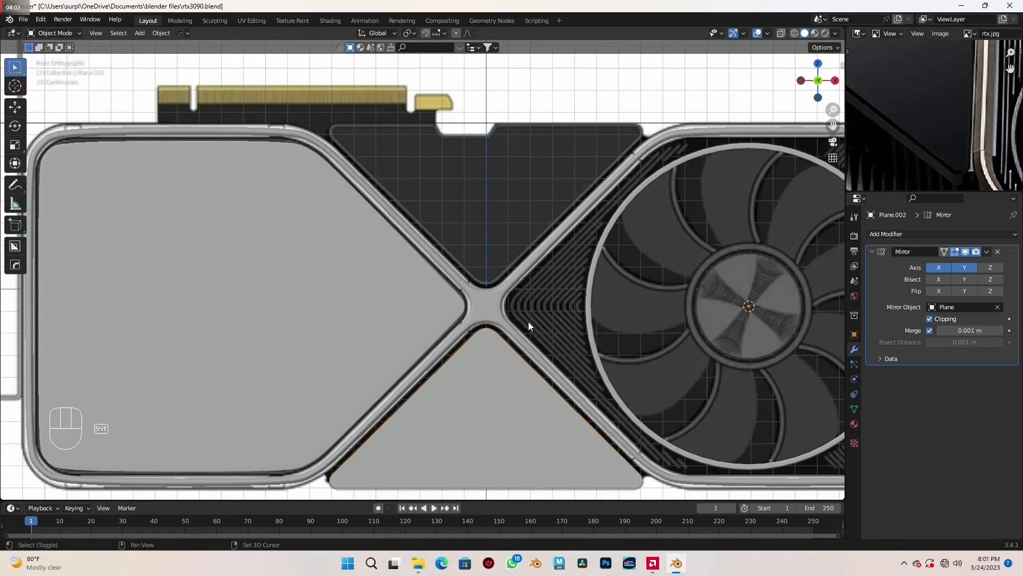
key("ctrl+a")
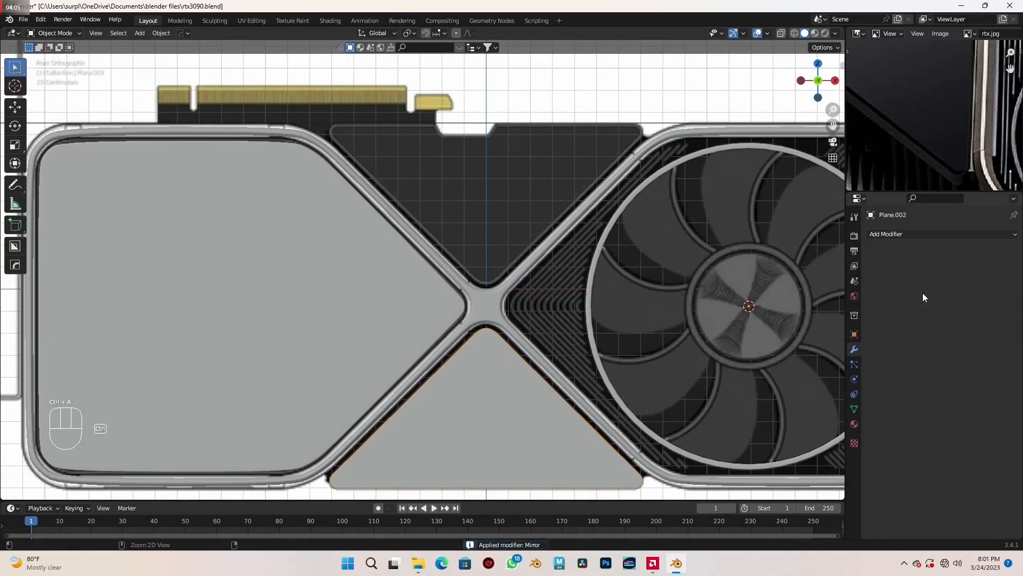
middle_click_drag(516, 394, 500, 327, "shift")
right_click(471, 344)
left_click(520, 352)
- Duplicate the lower triangular panel in place and rotate the copy 180° in the front view
key("shift+d")
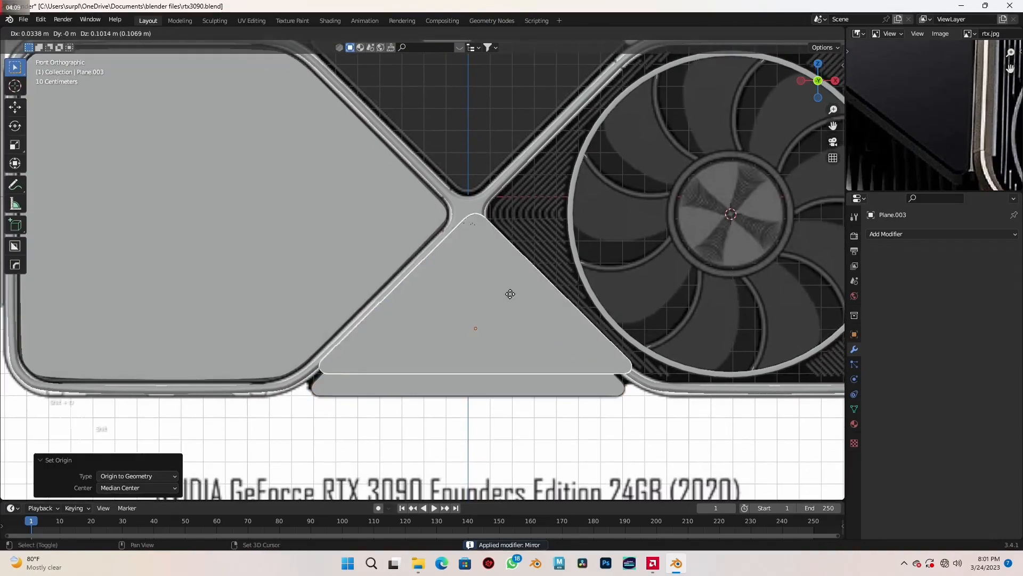
key("Escape")
type("r")
type("180")
key("Return")
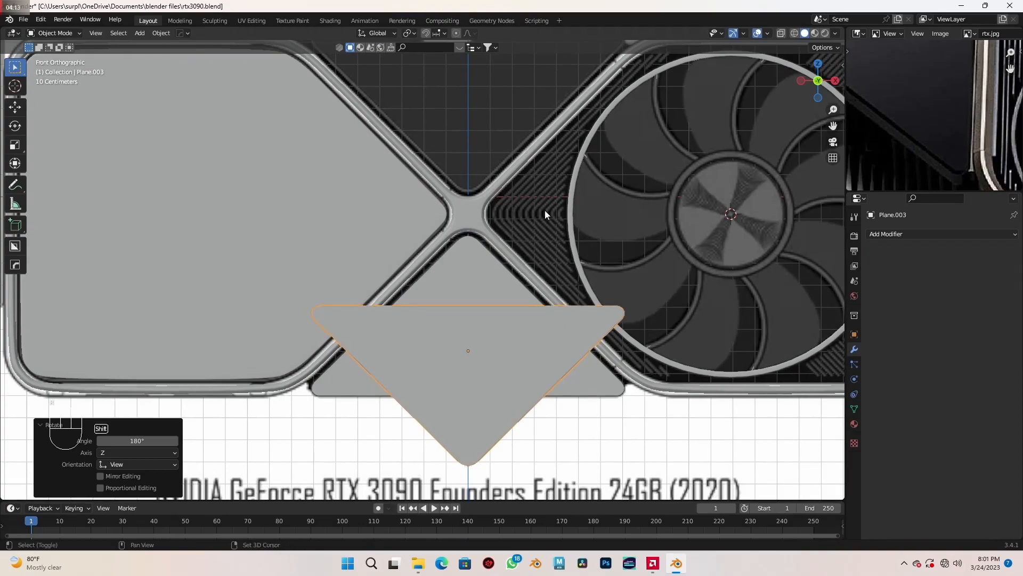
- Move the rotated panel copy 1.245 m up along Z into the upper gap between the frame halves
middle_click_drag(545, 214, 554, 315, "shift")
key("g")
key("z")
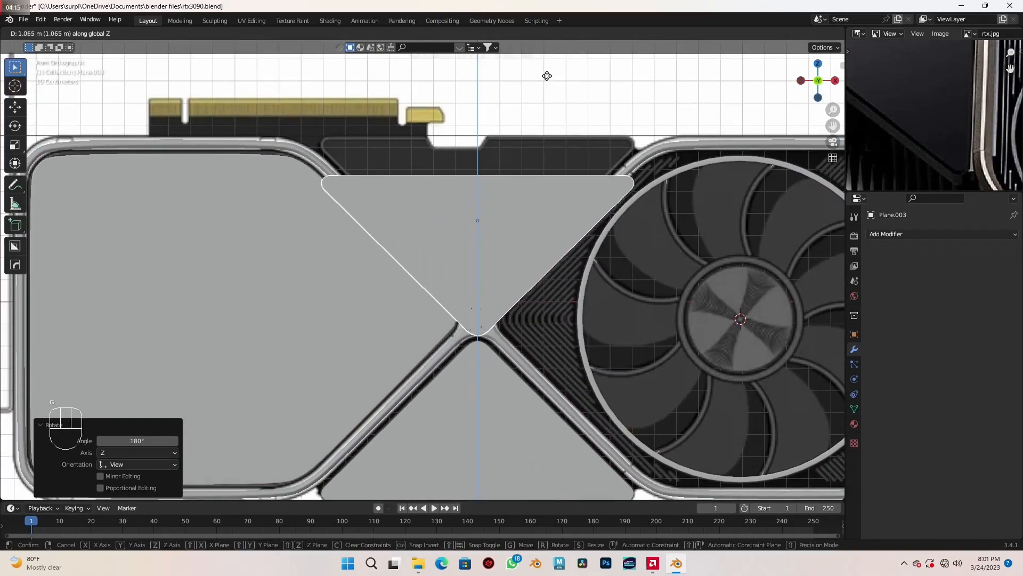
key("shift")
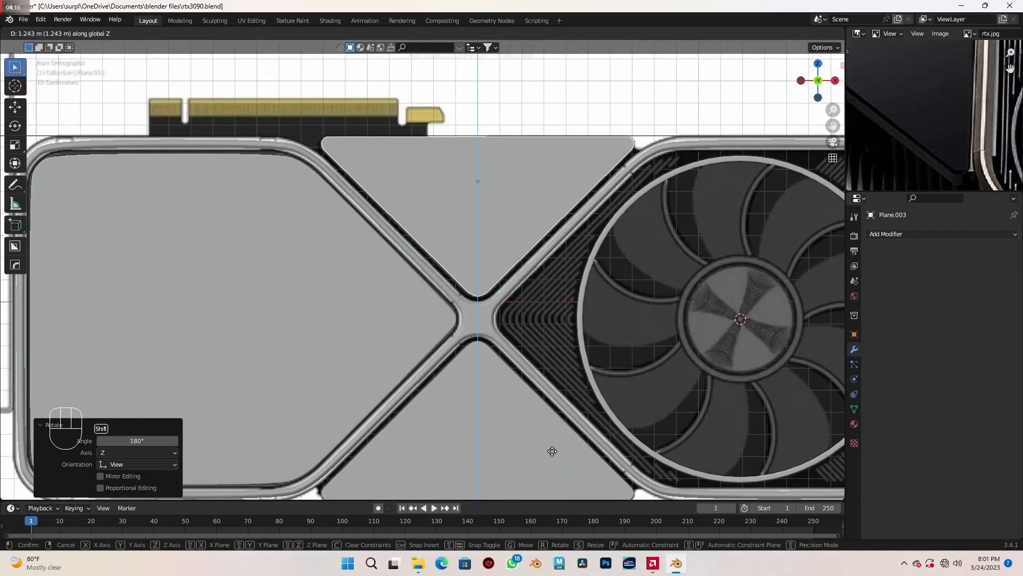
left_click(554, 446)
- Examine the card model with its upper panel and compare it with the outer frame corner in the reference image
scroll(555, 446, "down", 4)
middle_click_drag(613, 405, 503, 433)
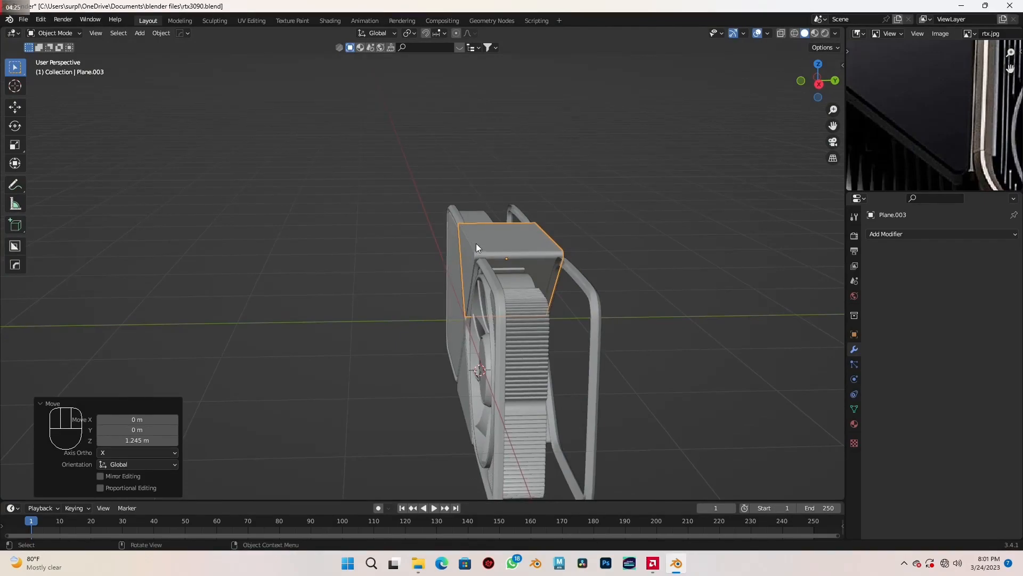
middle_click_drag(530, 328, 545, 341)
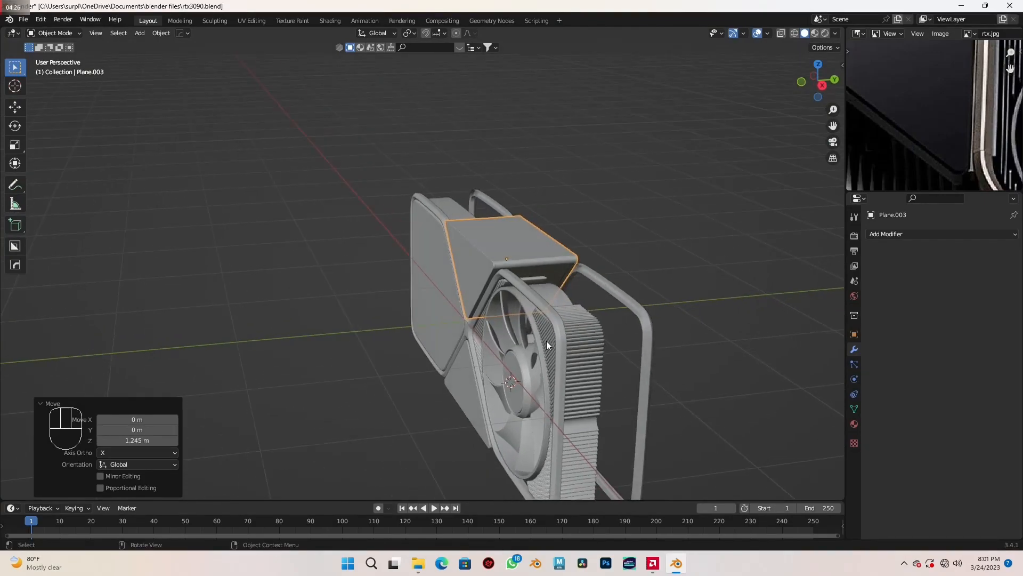
middle_click_drag(992, 175, 885, 53)
middle_click_drag(970, 156, 898, 65)
scroll(967, 127, "down", 4)
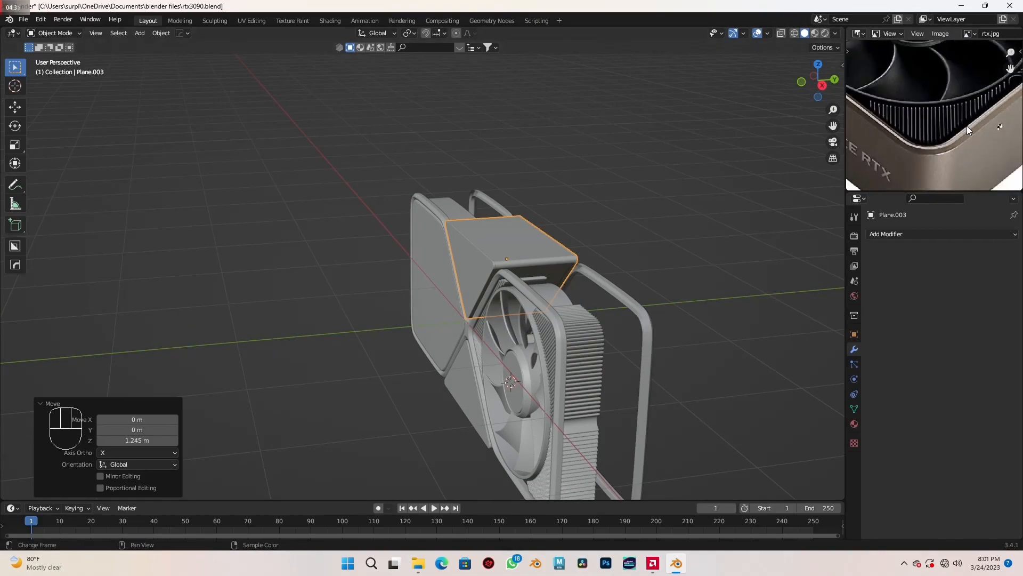
middle_click_drag(976, 143, 951, 132)
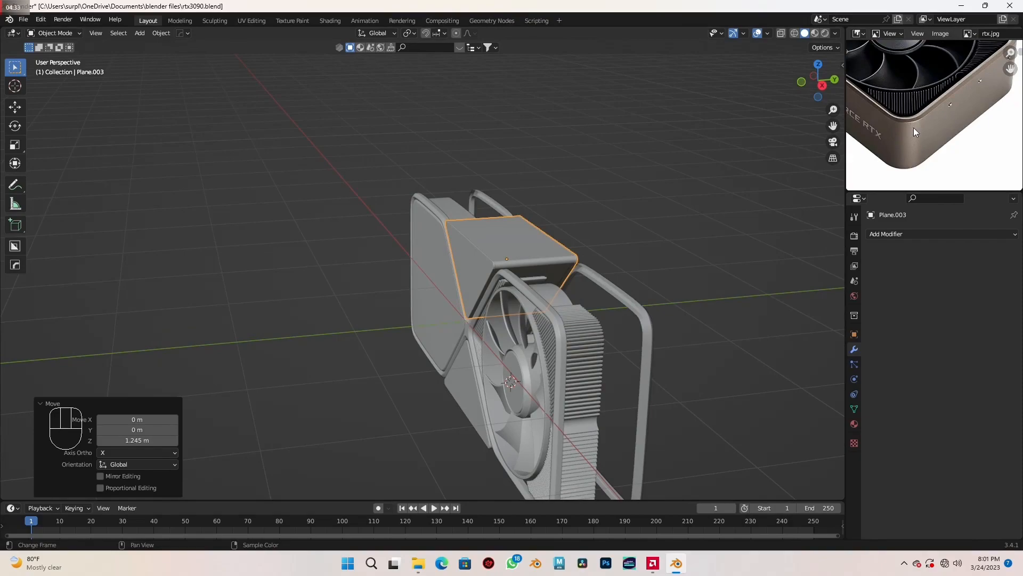
middle_click_drag(586, 409, 552, 331, "shift")
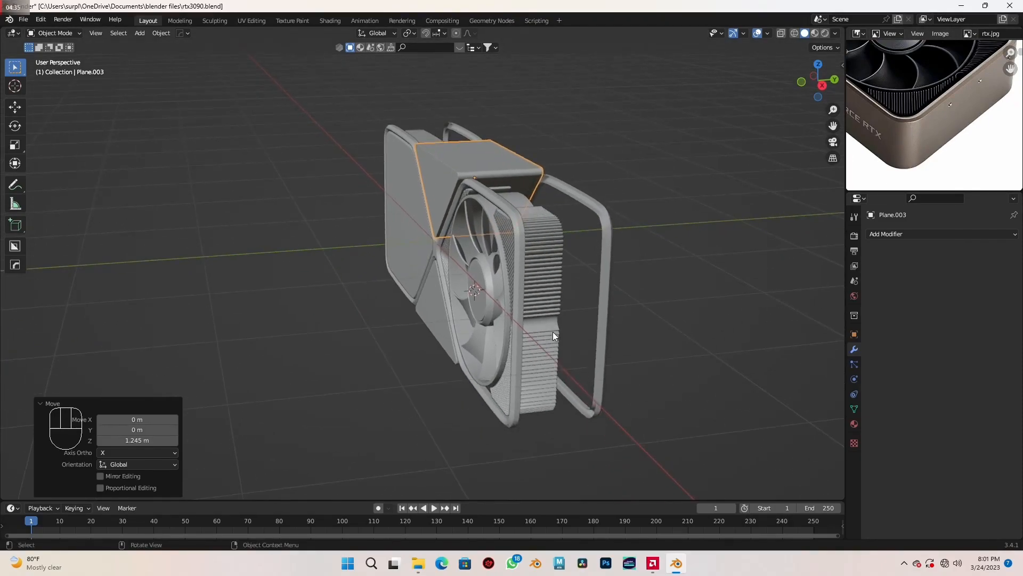
- Duplicate the front frame's rear outer edge loop in place and separate the copy into its own object
left_click(518, 293)
scroll(556, 315, "up", 3)
key("Tab")
middle_click_drag(510, 346, 489, 328)
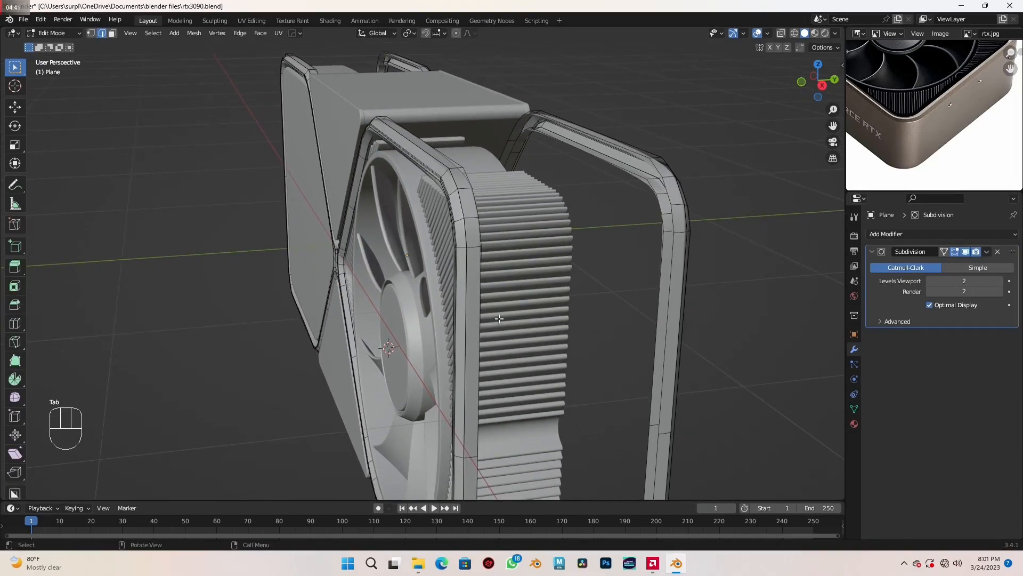
left_click(481, 296, "alt")
key("shift+d")
right_click(509, 261)
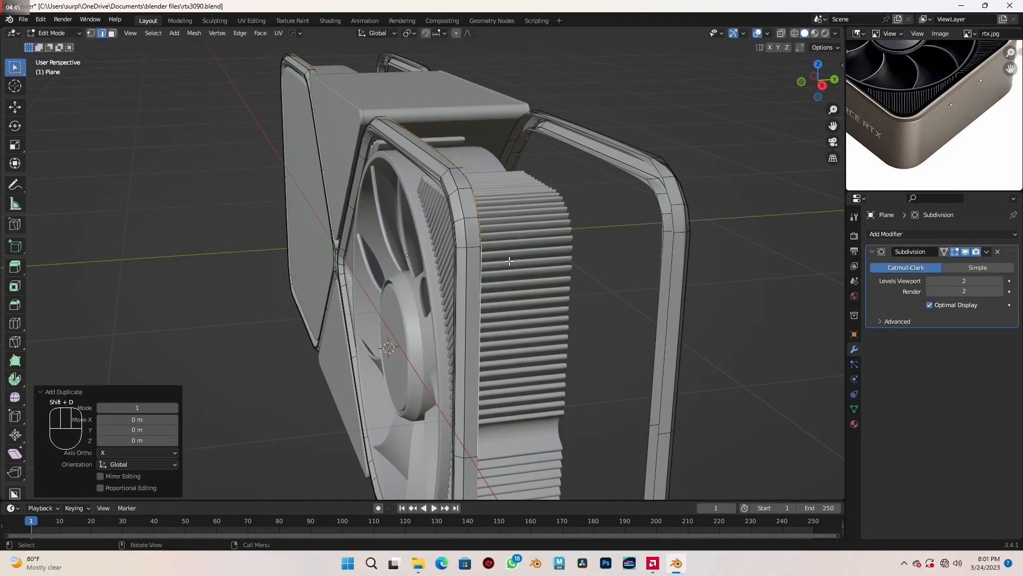
key("p")
left_click(520, 285)
key("Tab")
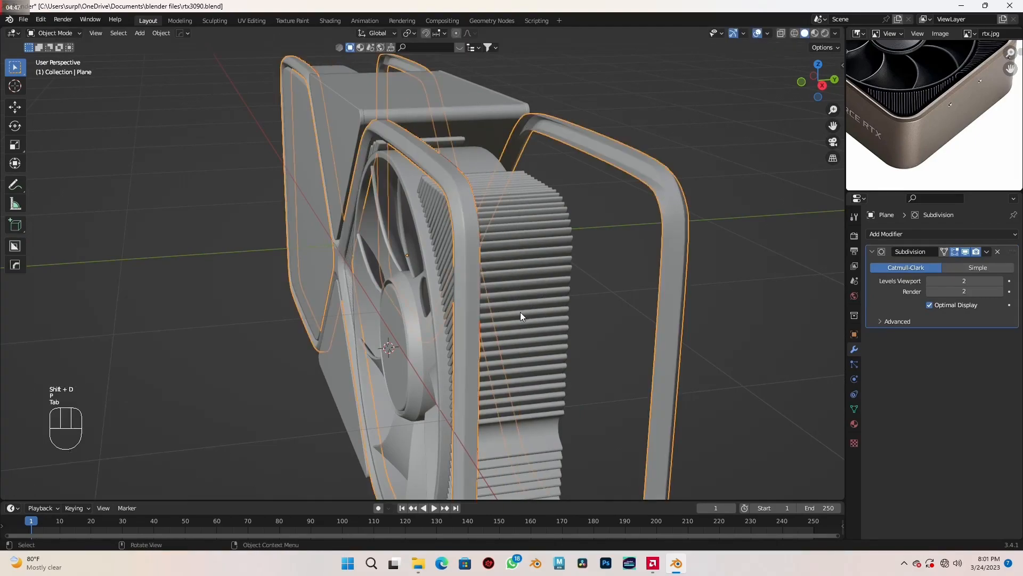
- Add a Mirror modifier on the Y axis with clipping to the separated edge loop, placed above the Subdivision modifier
left_click(480, 283)
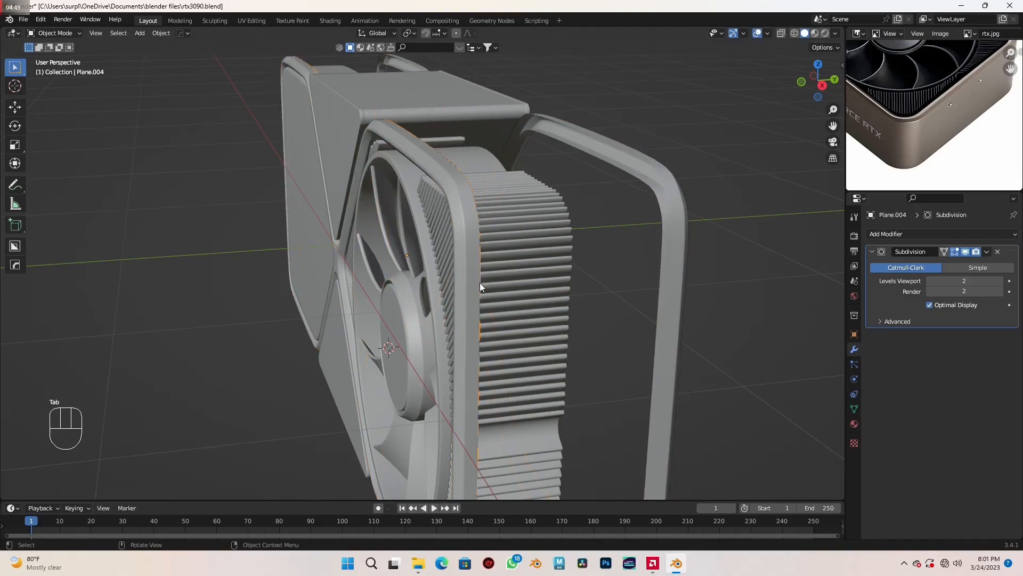
middle_click_drag(480, 287, 487, 293)
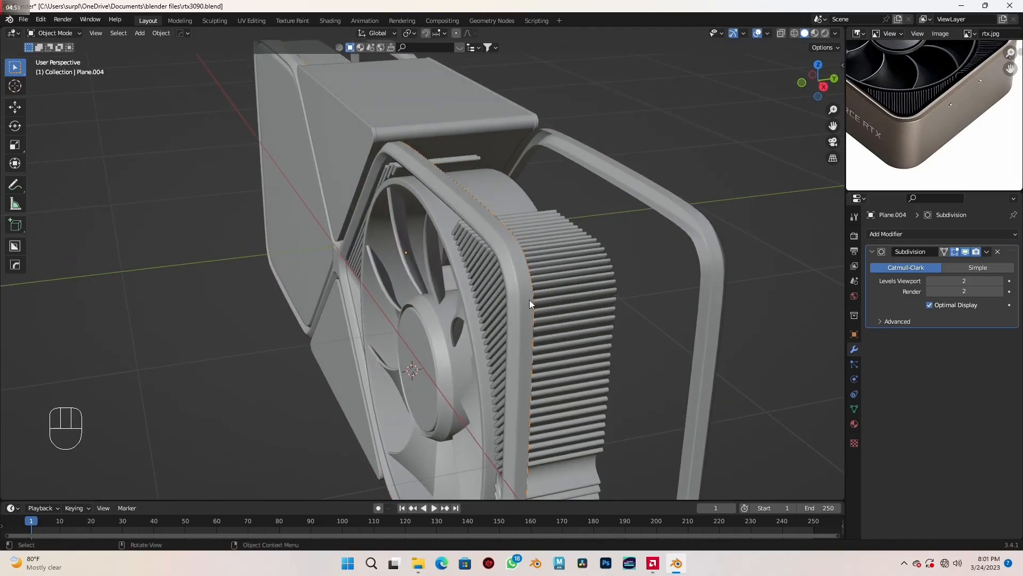
scroll(530, 302, "down", 2)
key("Tab")
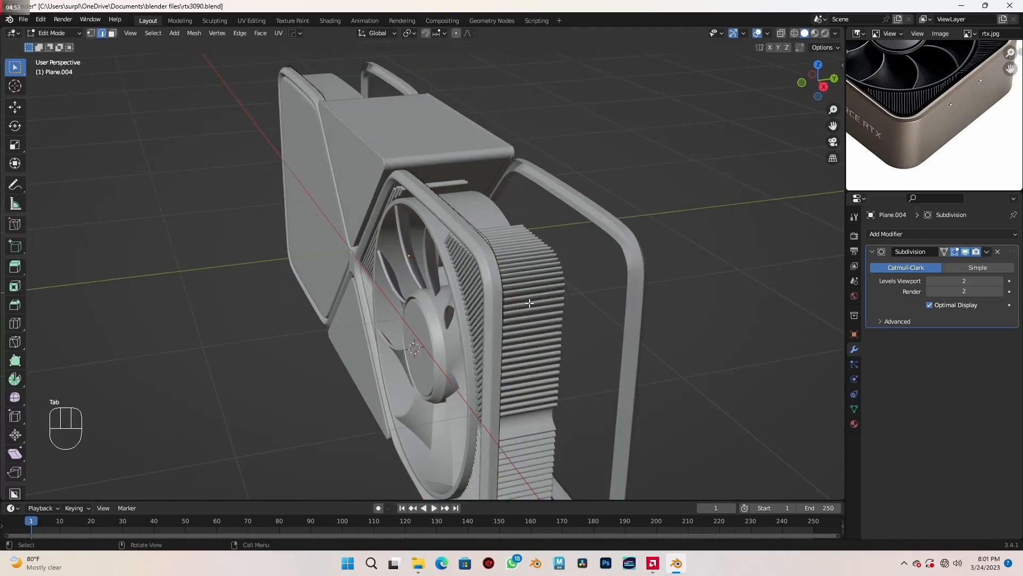
key("a")
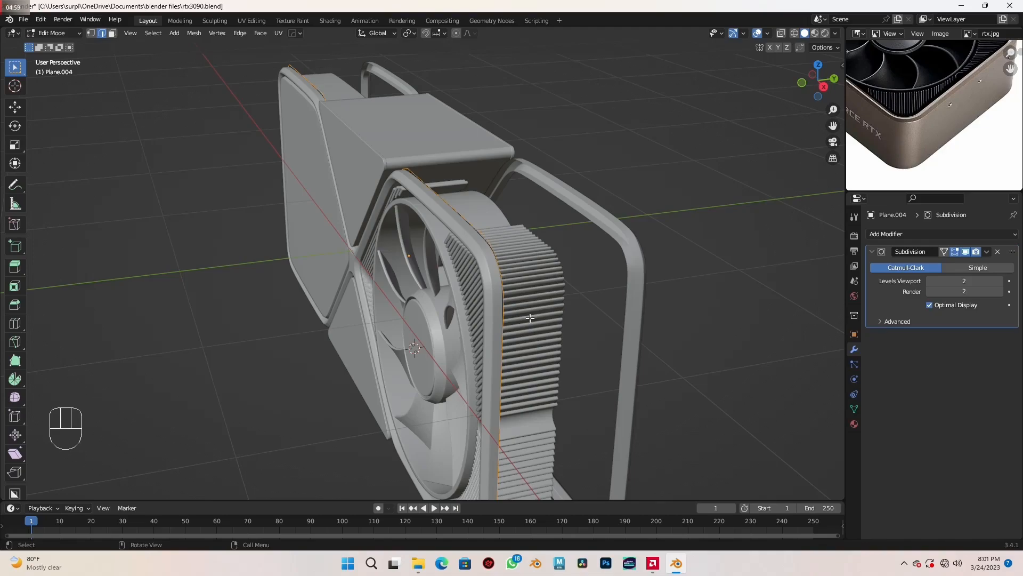
left_click(971, 234)
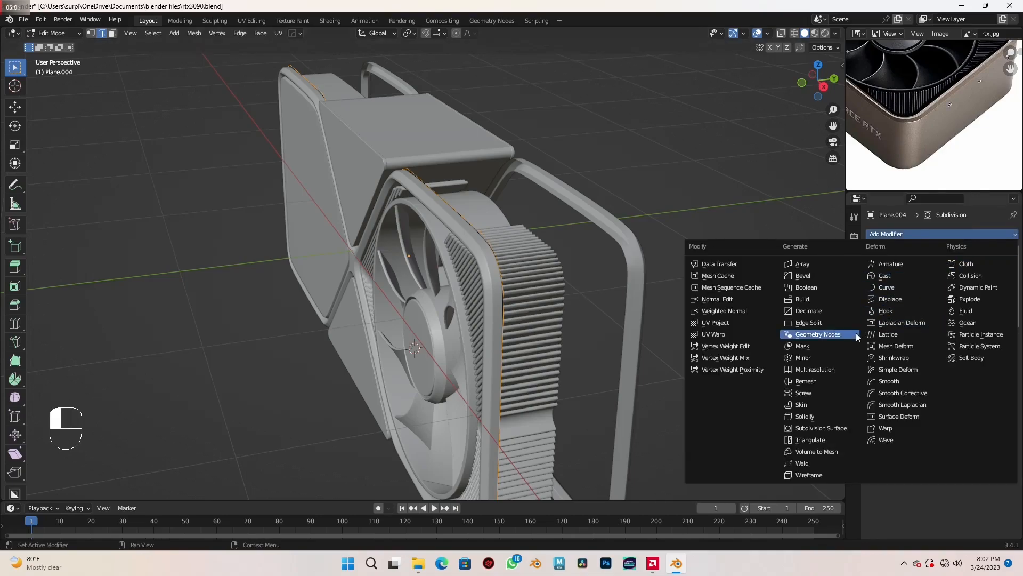
left_click(832, 356)
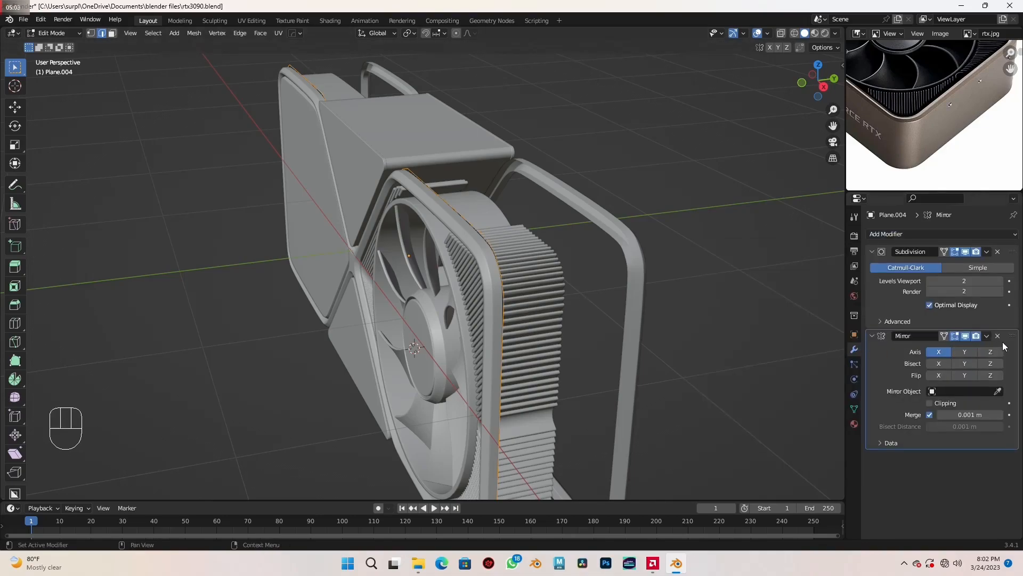
left_click_drag(1015, 341, 1013, 252)
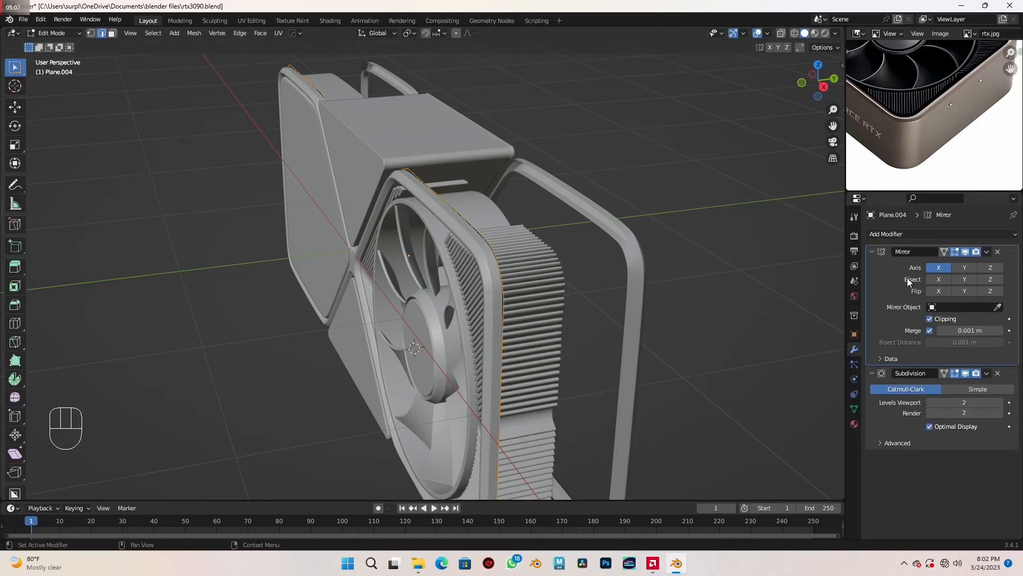
left_click(967, 267)
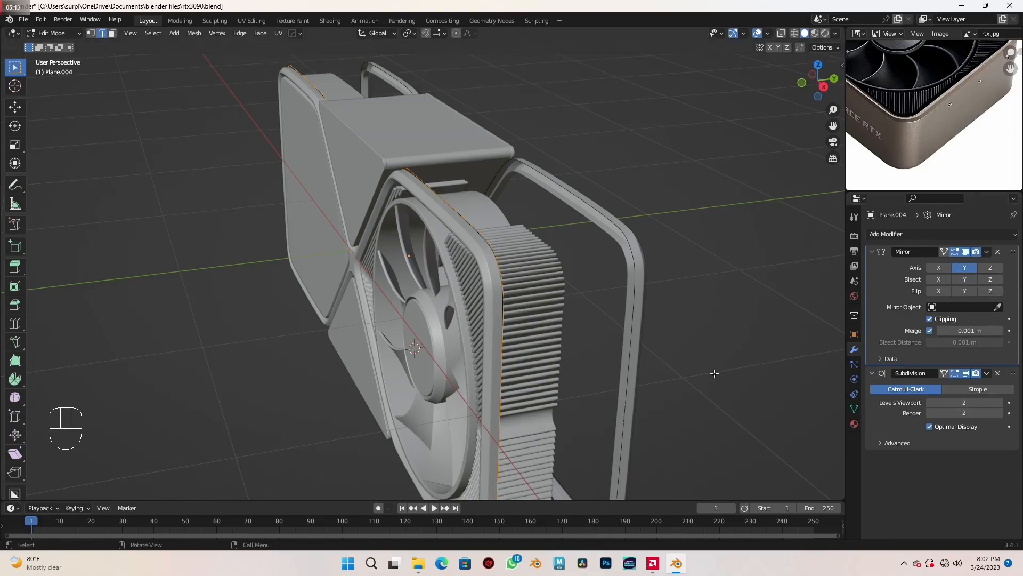
- Extrude the edge loop 0.71044 m along Y up to the mirror plane to form the card's side shell
mouse_move(624, 376)
middle_mouse_down()
mouse_move(598, 379)
mouse_move(614, 372)
middle_mouse_up()
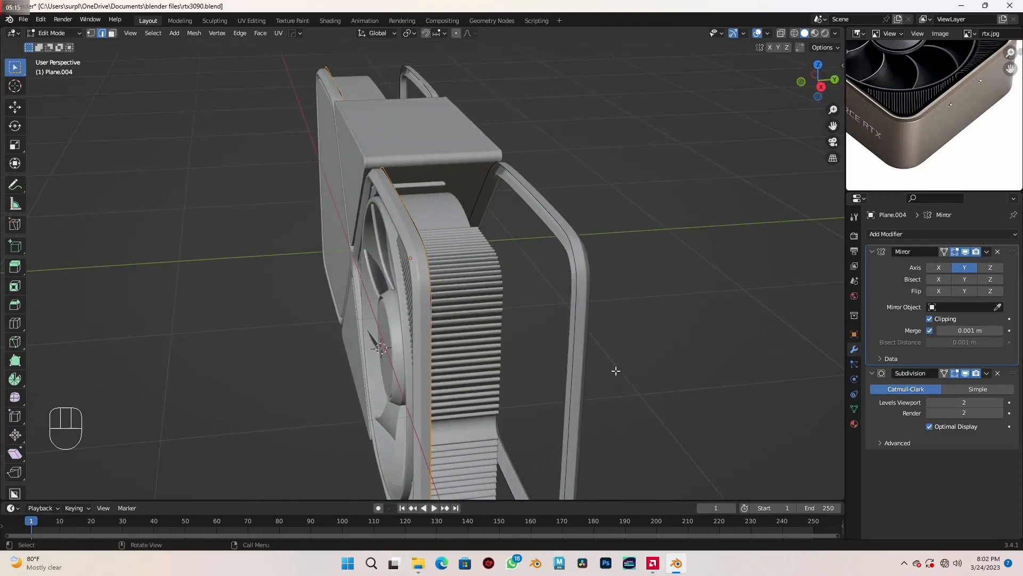
key("e")
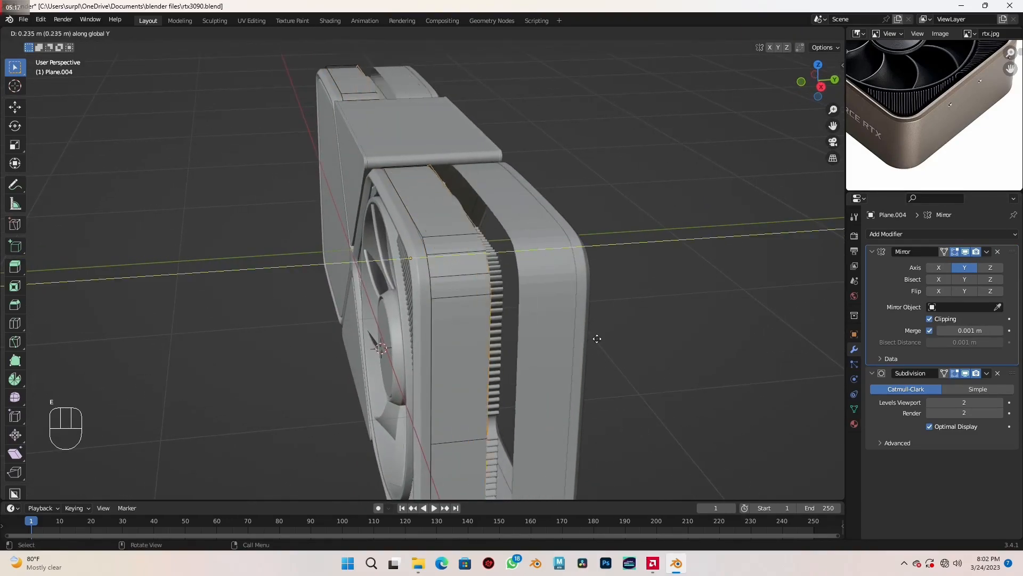
left_click(666, 343)
middle_click_drag(580, 352, 573, 345)
scroll(540, 343, "up", 2)
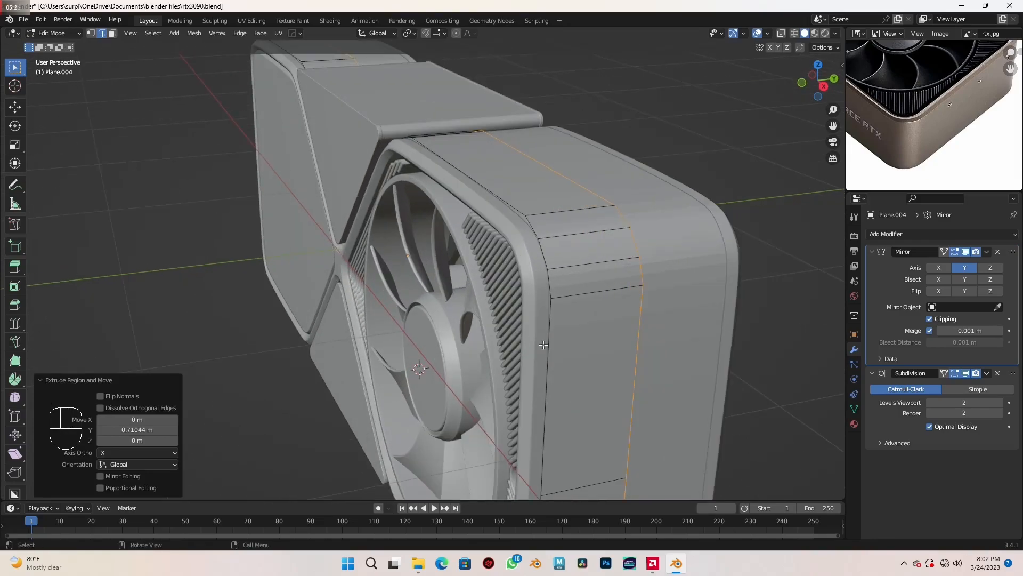
- Isolate the side shell, fill its front opening with a face, and bevel the border edges with 7 segments
key("slash")
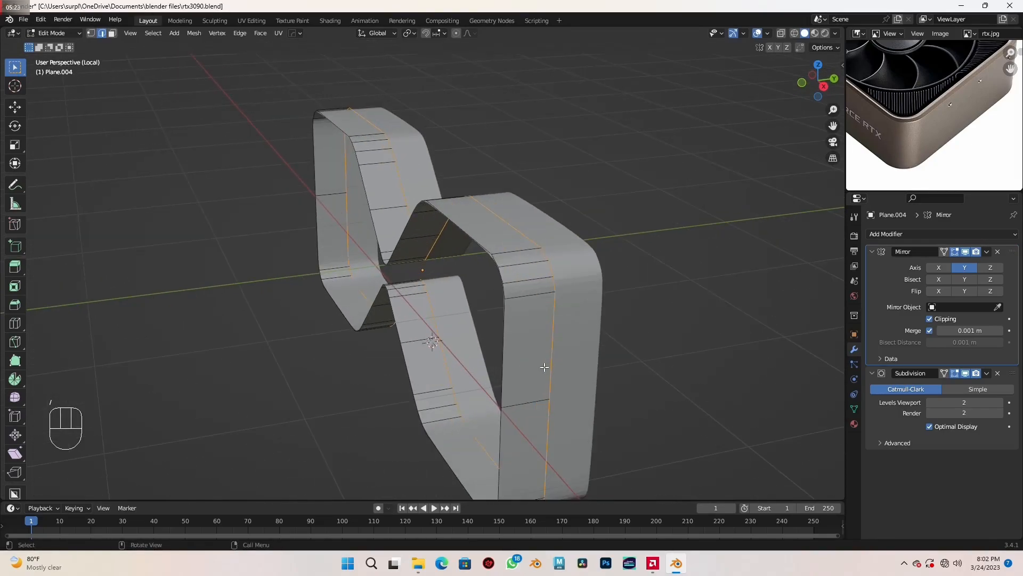
left_click(502, 327, "alt")
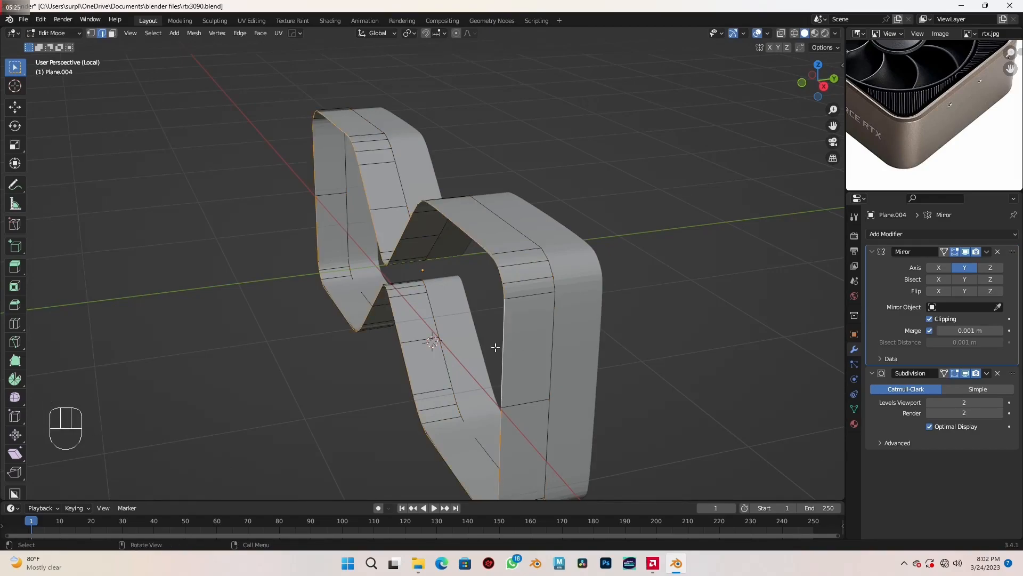
middle_click_drag(477, 349, 497, 344)
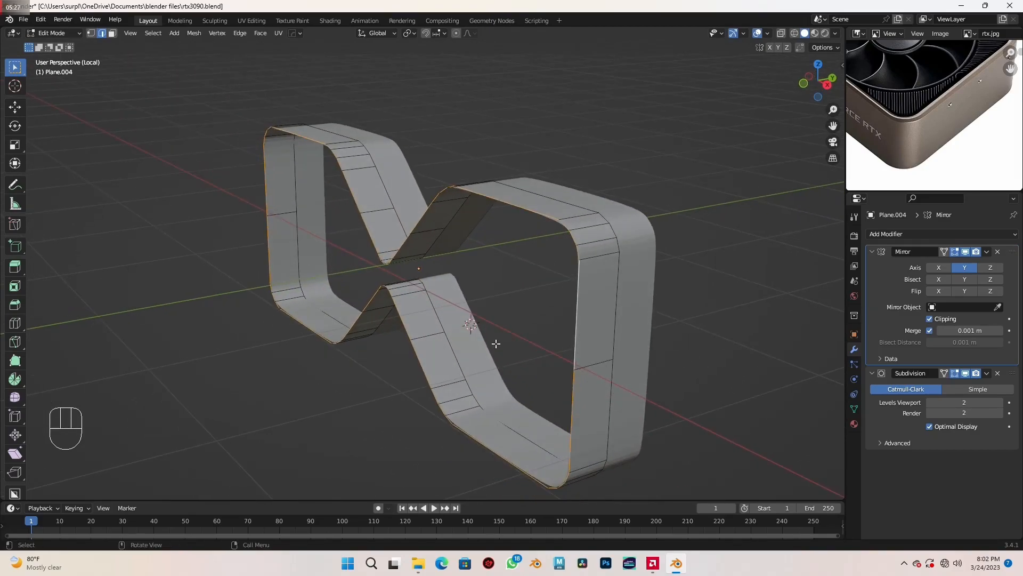
key("f")
middle_click_drag(561, 361, 541, 367)
key("ctrl+b")
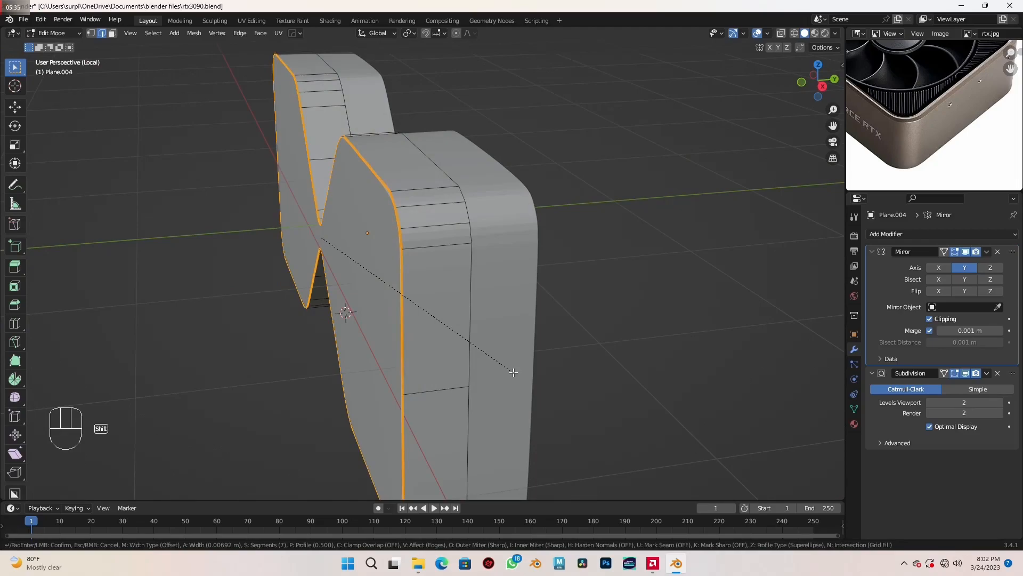
left_click(518, 375)
- Delete the face capping the shell's front opening, keeping the narrow beveled rim
middle_click_drag(520, 373, 527, 347)
key("3")
key("alt+a")
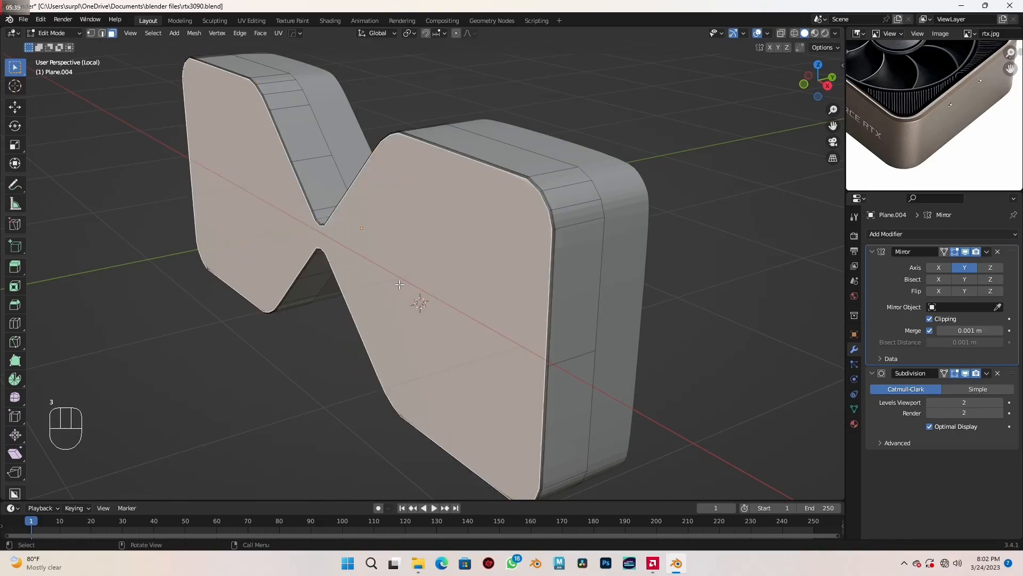
key("x")
left_click(399, 285)
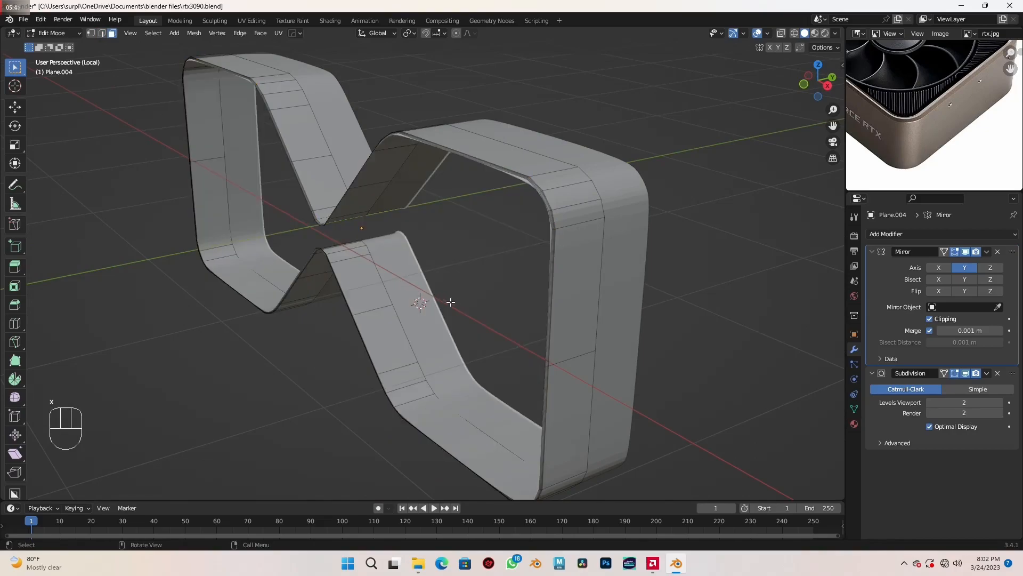
- Bring back the full card model and shade the side shell smooth
key("KP_Divide")
key("Tab")
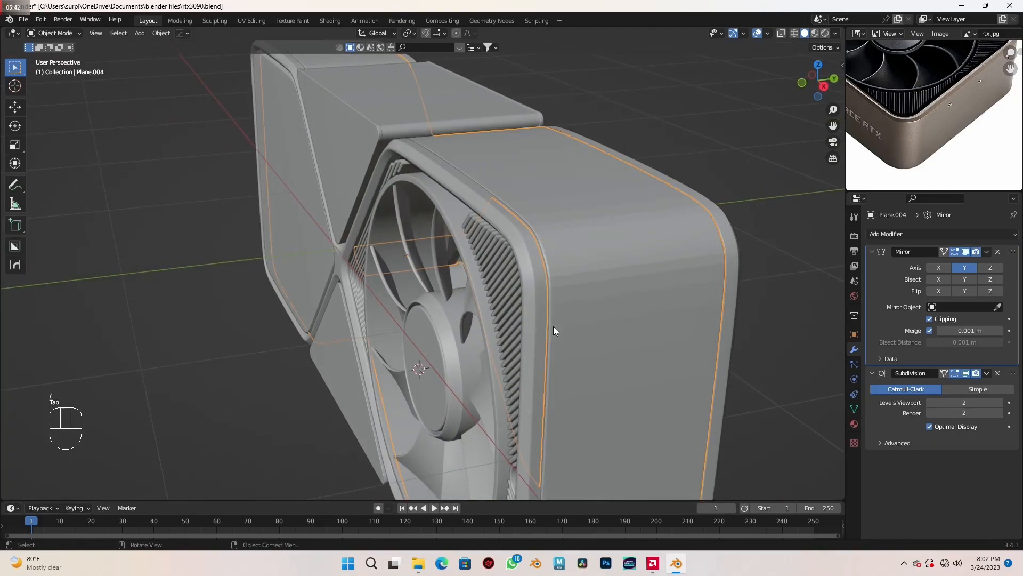
right_click(571, 315)
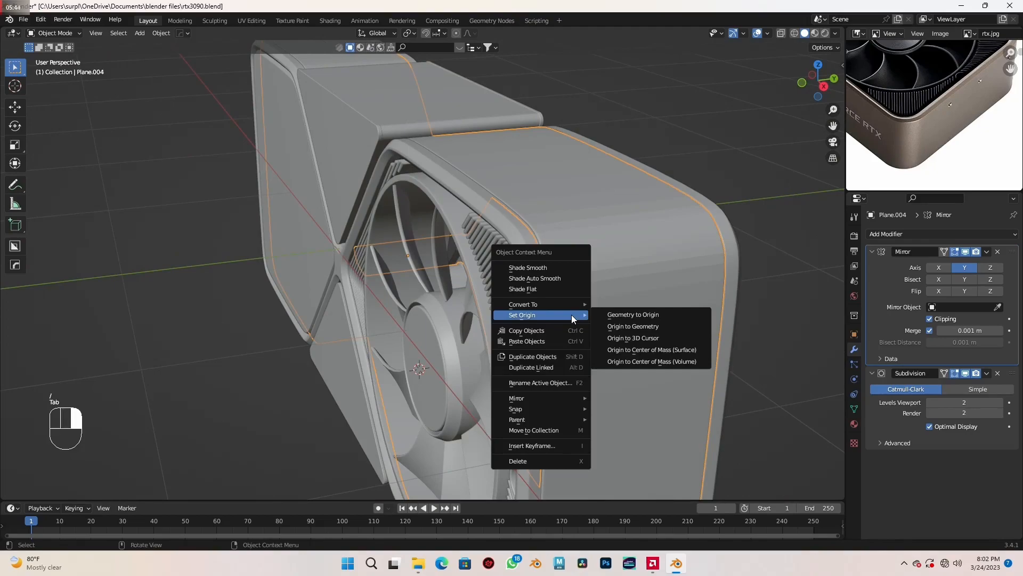
left_click(552, 267)
middle_click_drag(581, 308, 669, 277)
left_click(690, 321)
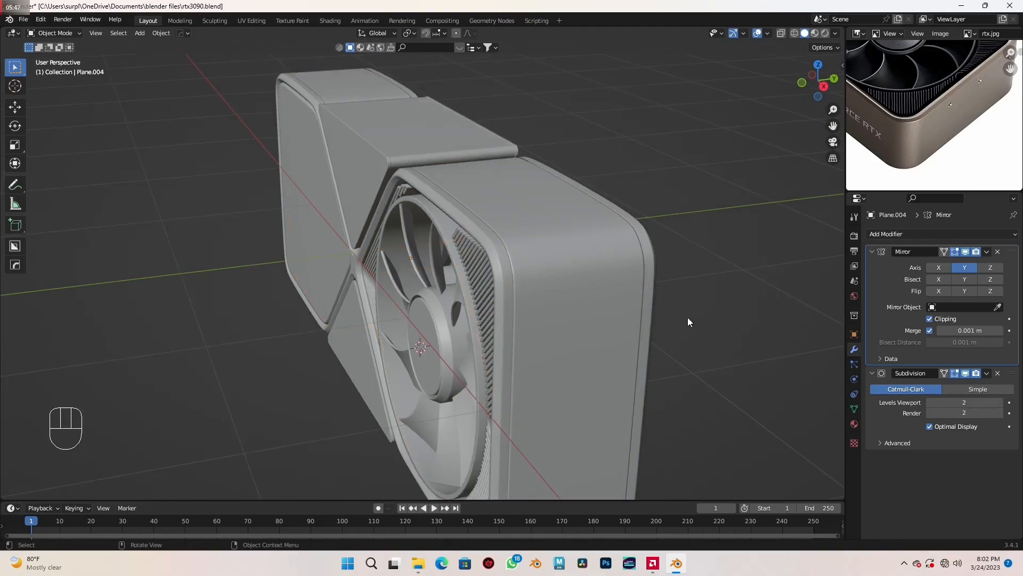
- In the front wireframe view, add a cube and move it -1.2724 m in X and 0.76482 m in Z onto the upper panel's notch
middle_click_drag(621, 345, 598, 330)
scroll(484, 323, "up", 3)
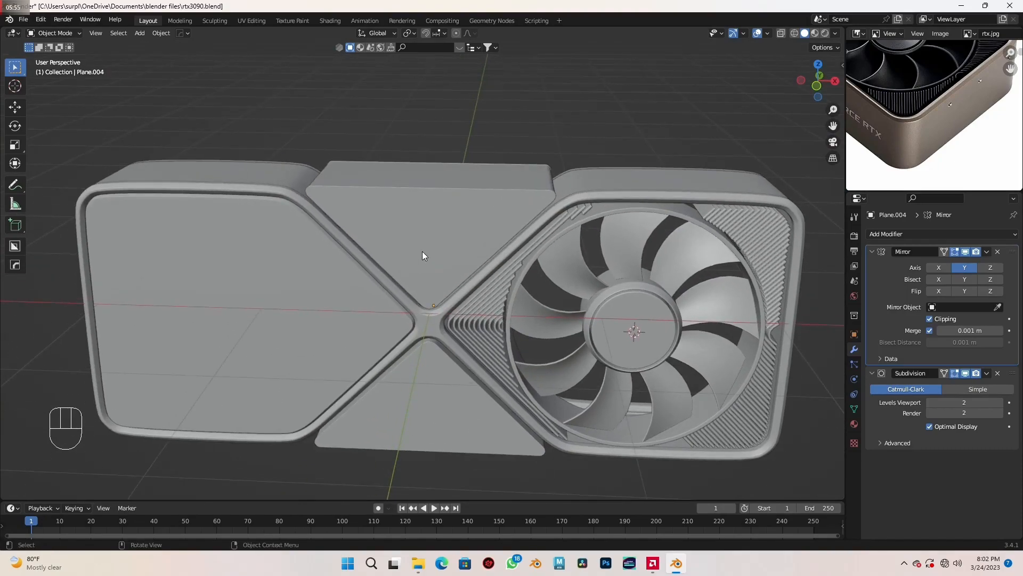
key("KP_1")
scroll(491, 241, "up", 4)
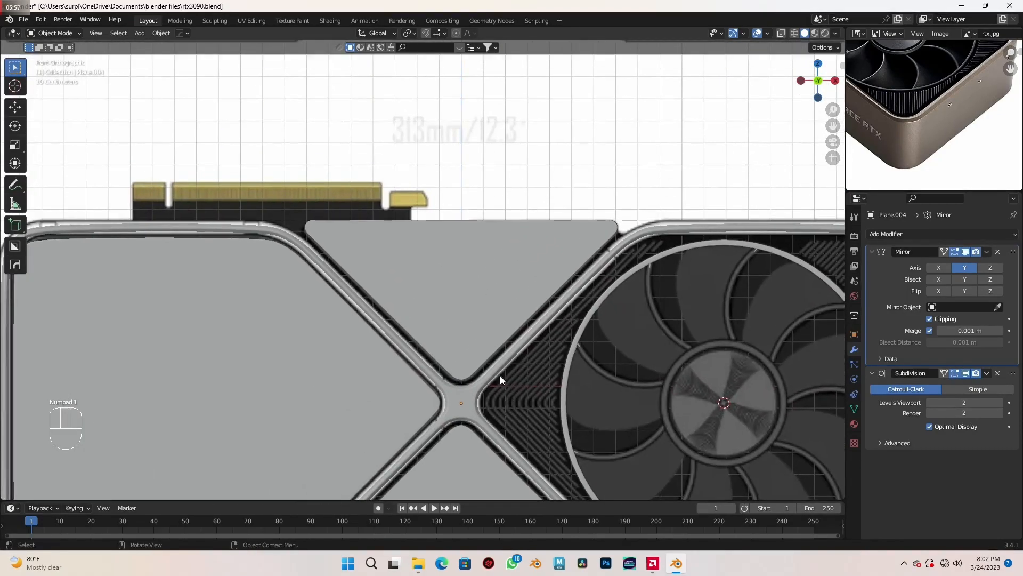
key("shift+z")
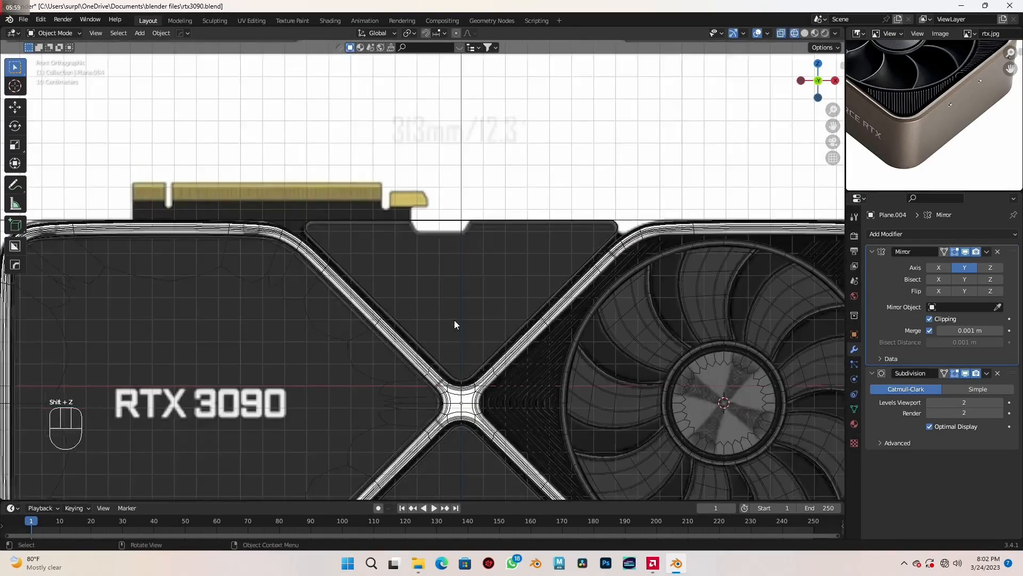
scroll(454, 324, "down", 1)
key("shift+a")
left_click(512, 330)
scroll(513, 335, "down", 1)
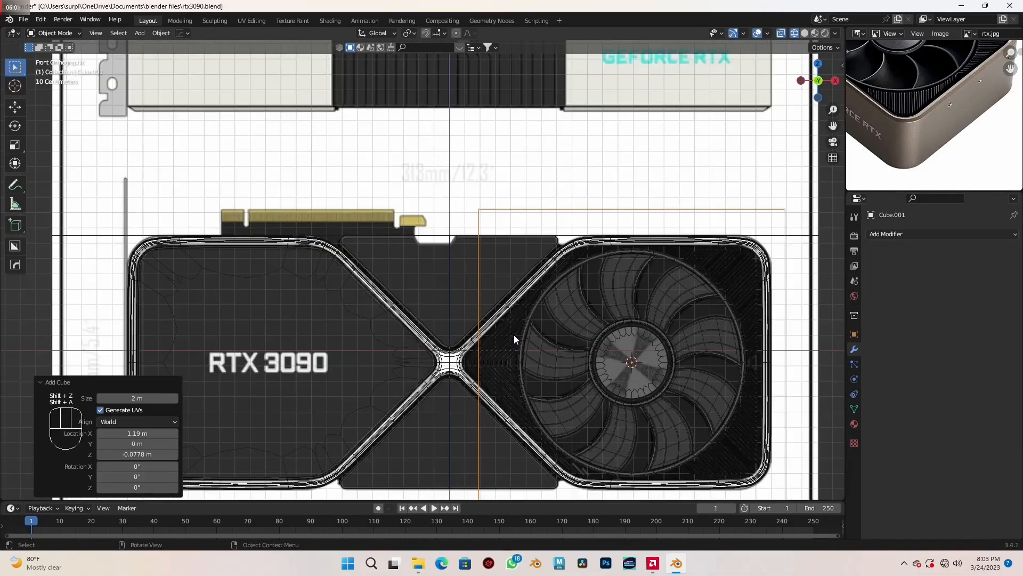
middle_click_drag(514, 334, 475, 343, "shift")
key("g")
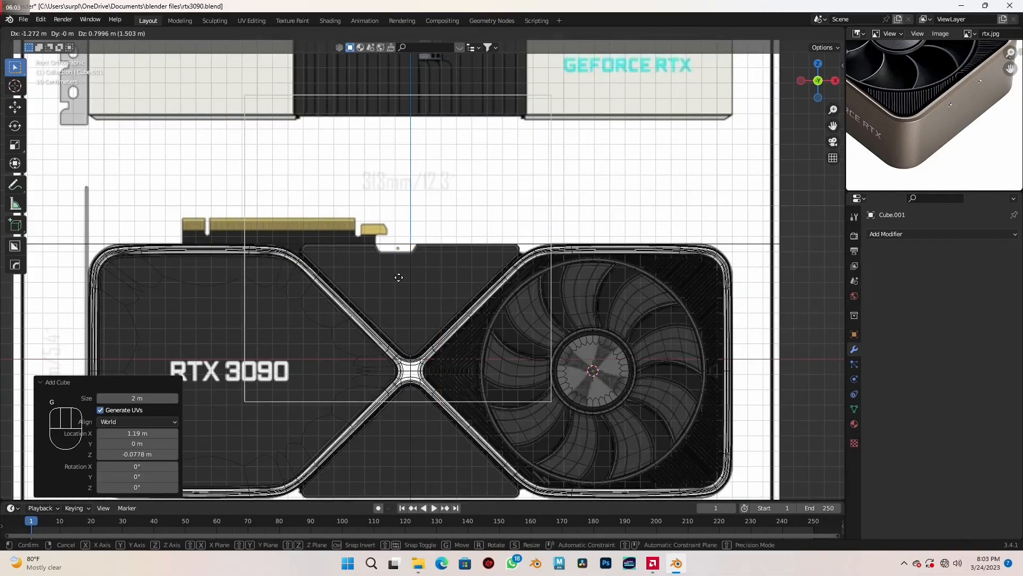
left_click(398, 281)
- Scale the cube by 0.196 and again by 0.740, and position it to span the notch's width in the reference
scroll(430, 309, "up", 3)
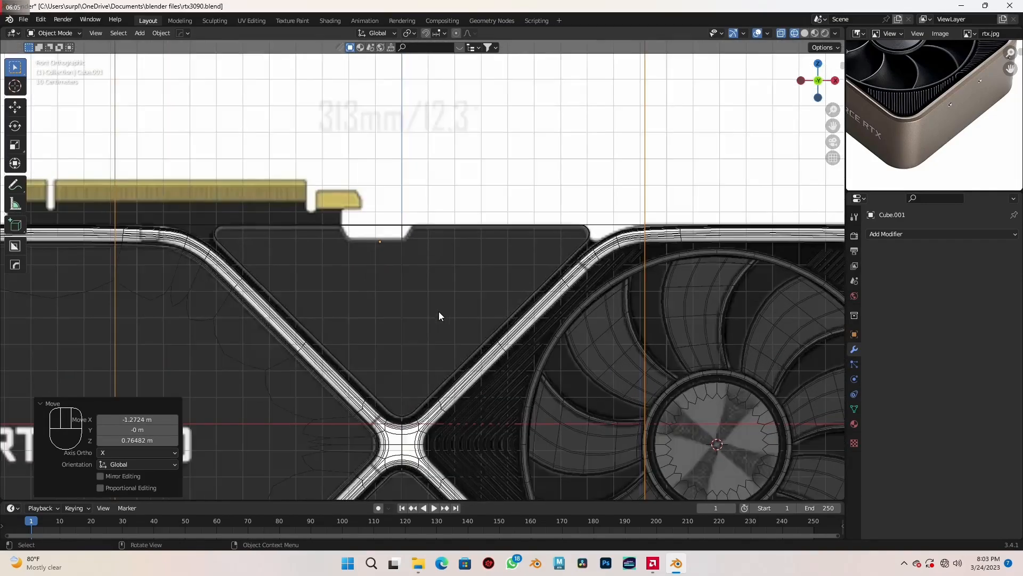
middle_click_drag(440, 316, 529, 345, "shift")
key("s")
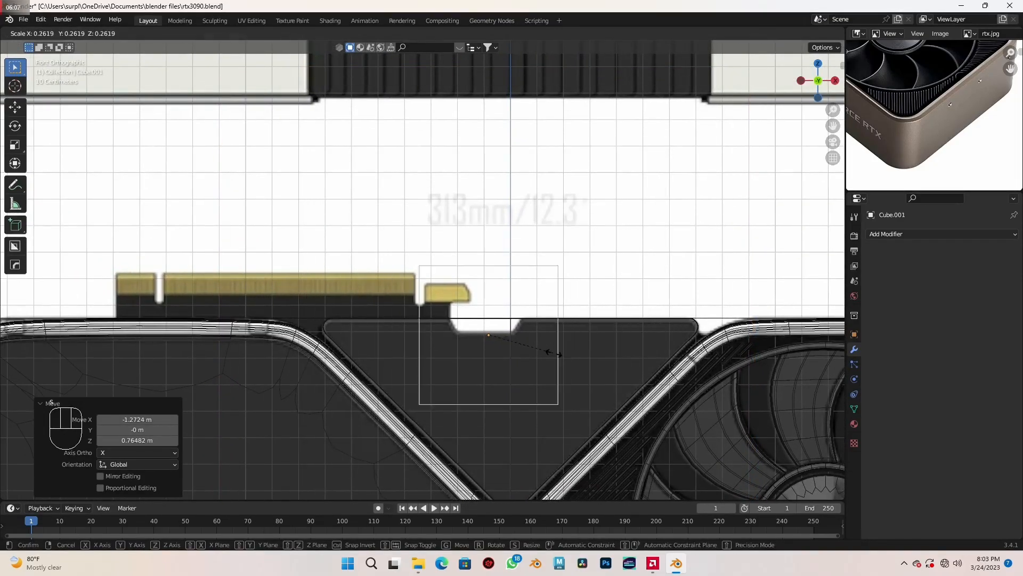
left_click(551, 356)
scroll(533, 325, "up", 4)
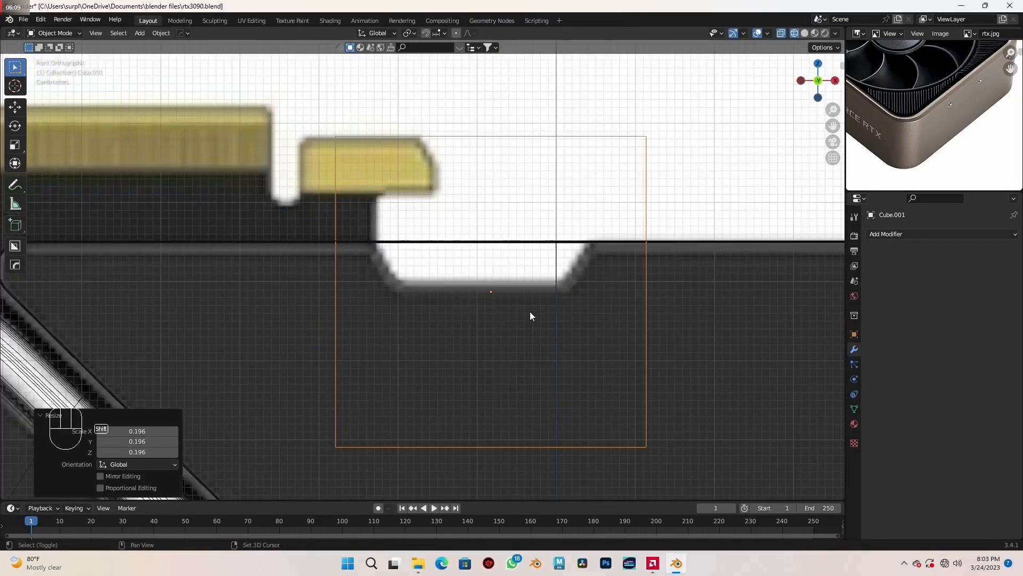
middle_click_drag(529, 315, 605, 336, "shift")
key("s")
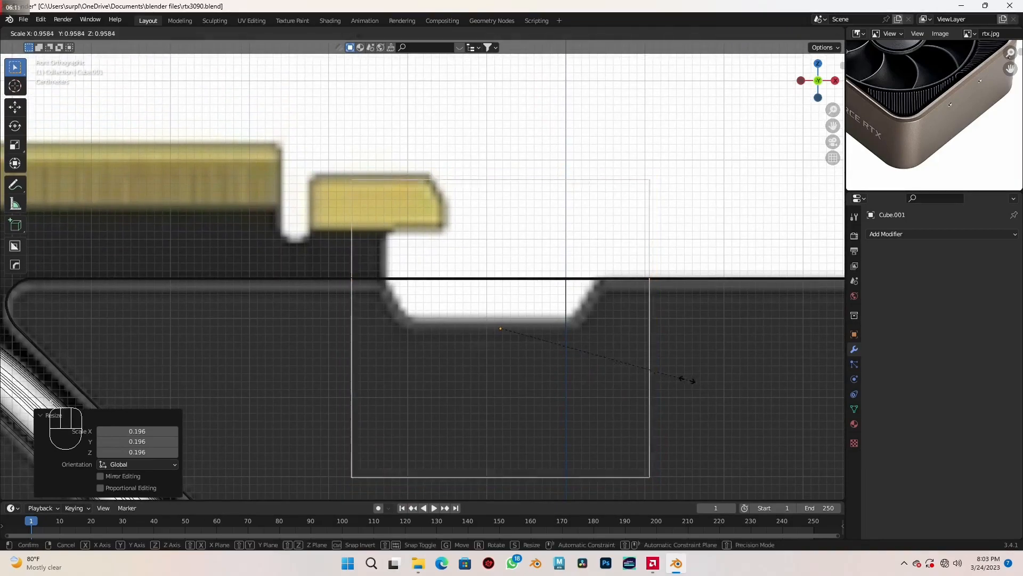
left_click(647, 368)
key("g")
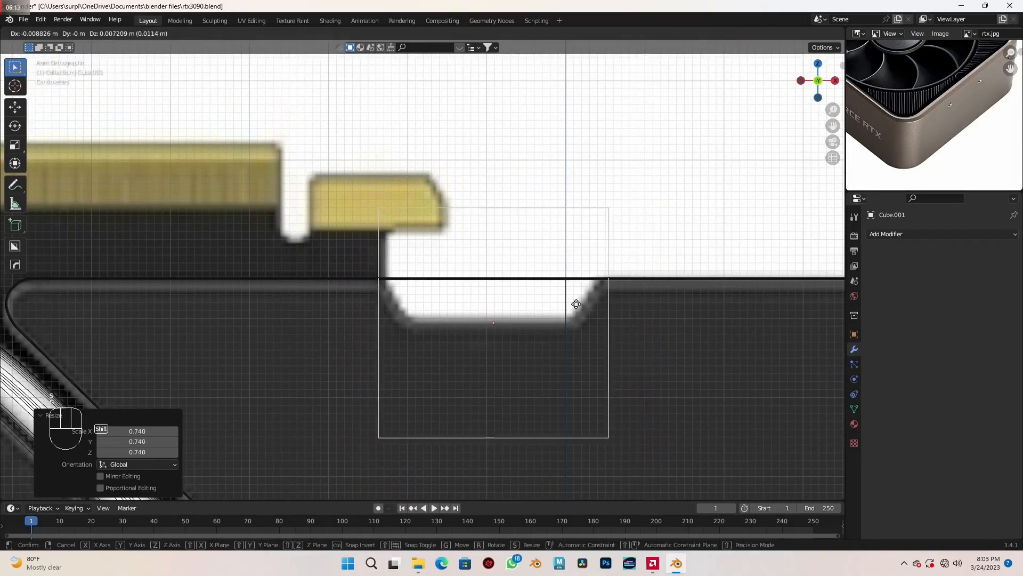
left_click(559, 258)
- Flatten the cube to the notch's height by raising its bottom vertices about 0.12 m and lowering its top vertices about 0.09 m
key("Tab")
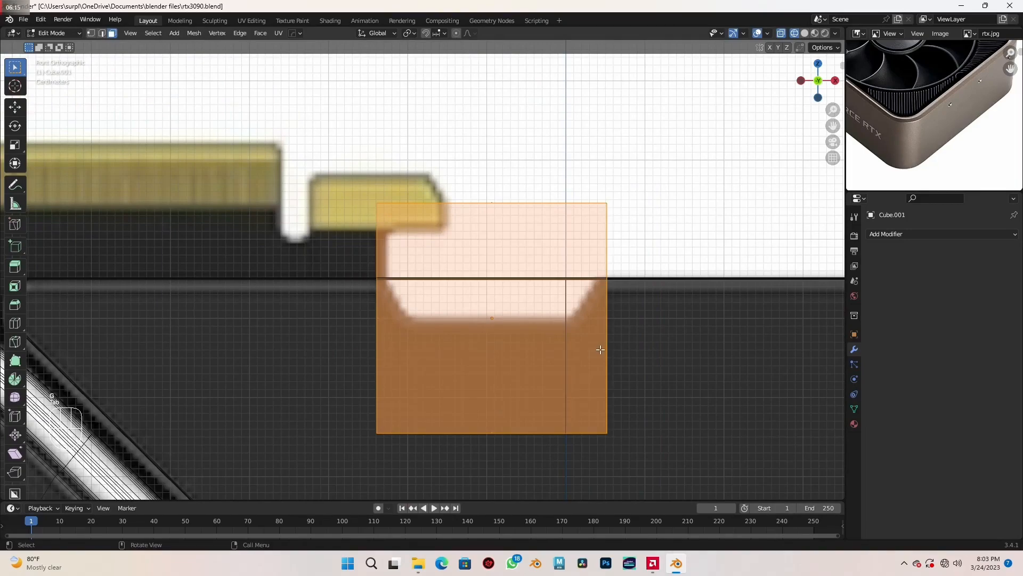
key("1")
left_click_drag(265, 324, 686, 475)
key("g")
key("z")
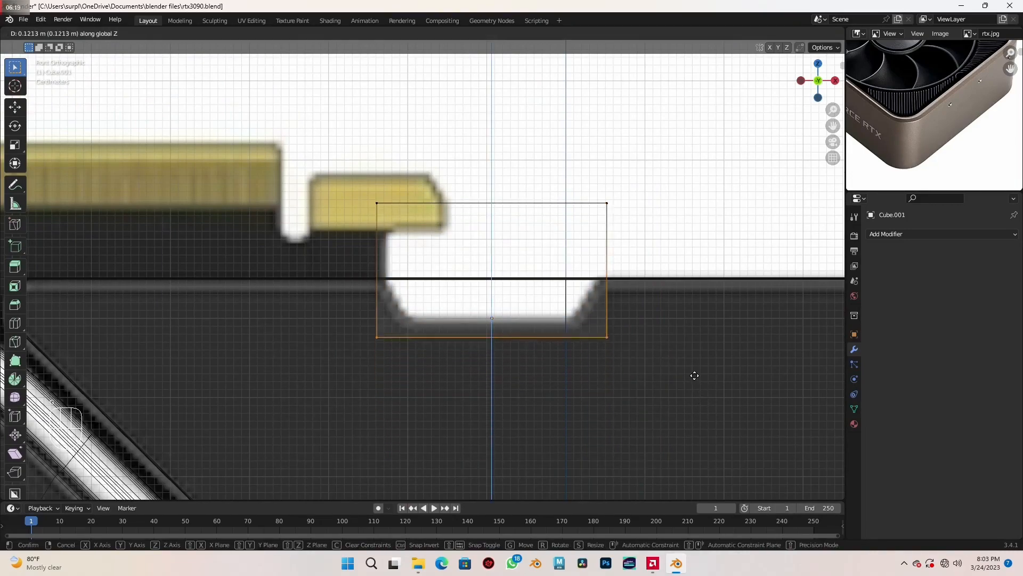
left_click(695, 376)
left_click_drag(298, 118, 748, 300)
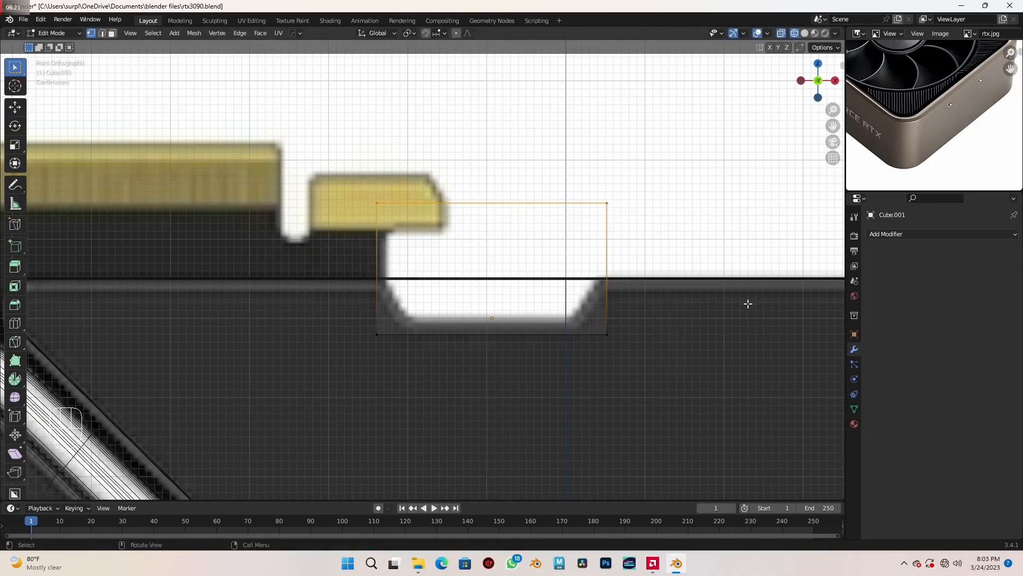
key("g")
key("z")
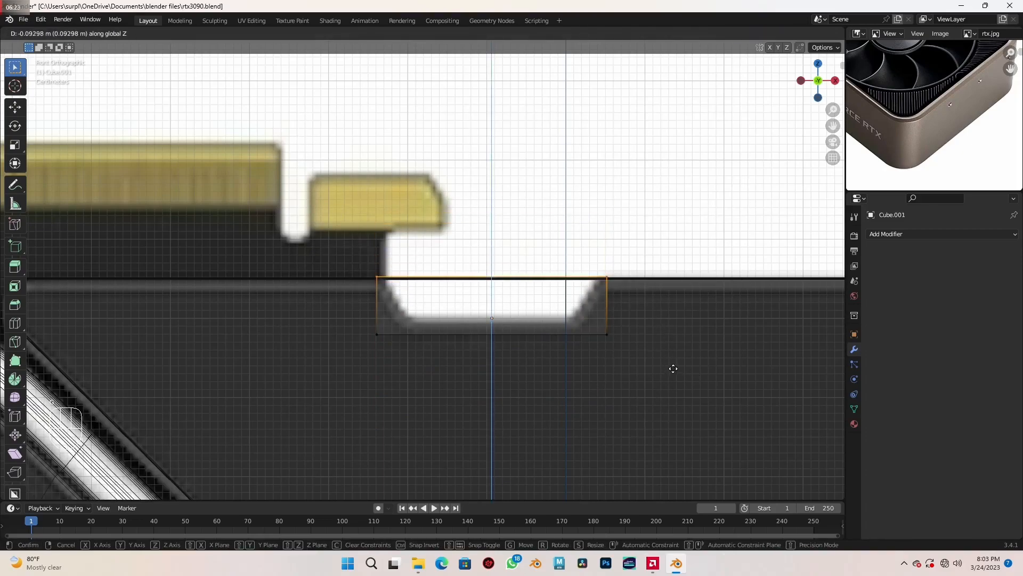
left_click(673, 368)
- Scale the cube's bottom vertices by about 0.7 in X to match the notch's slanted sides
left_click_drag(331, 308, 659, 397)
key("s")
key("x")
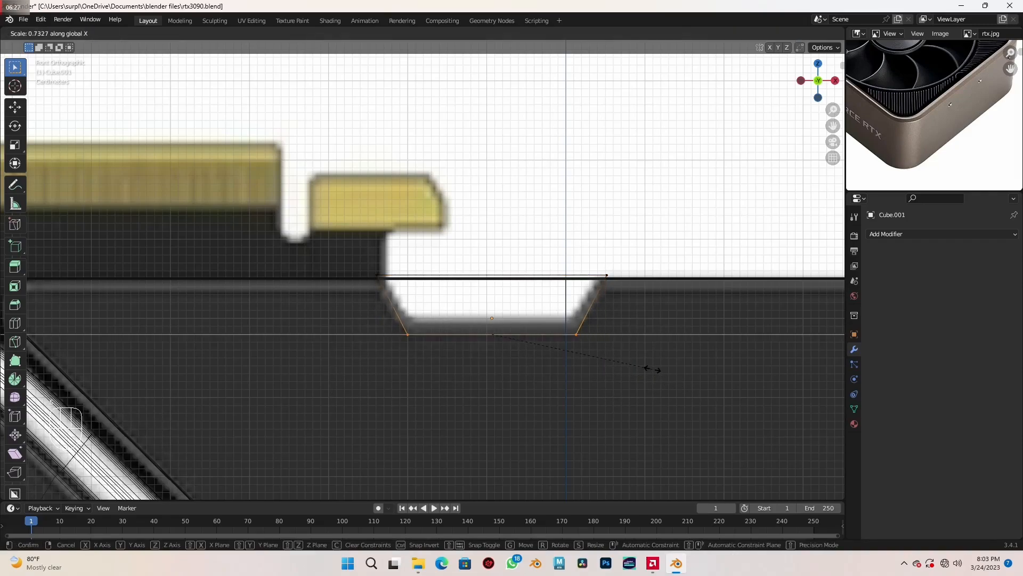
left_click(646, 366)
- Fit the whole trapezoid to the notch in X by scaling it 1.062, moving it -0.002762 m and scaling it about 0.97
left_click_drag(295, 225, 674, 388)
key("s")
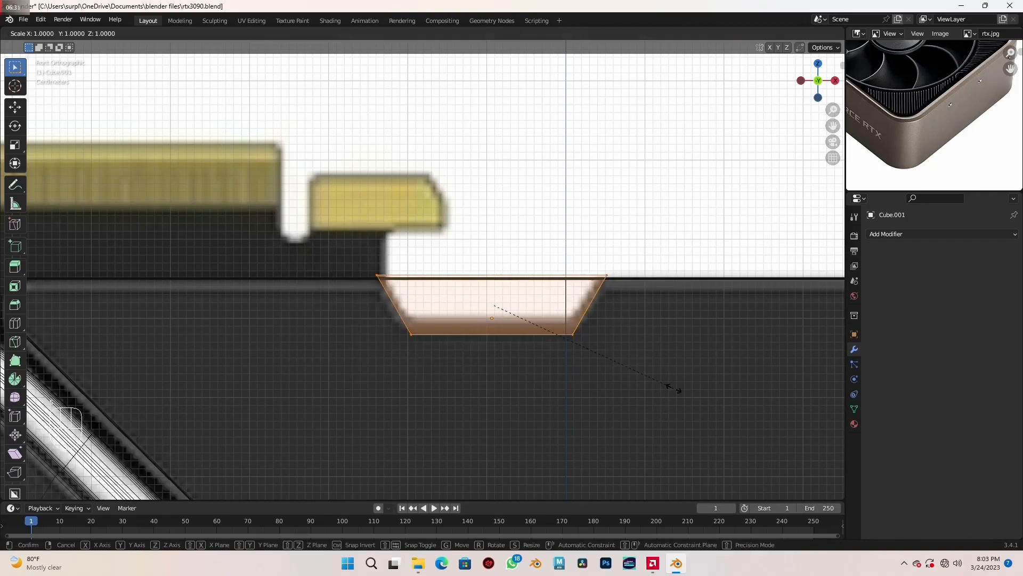
key("x")
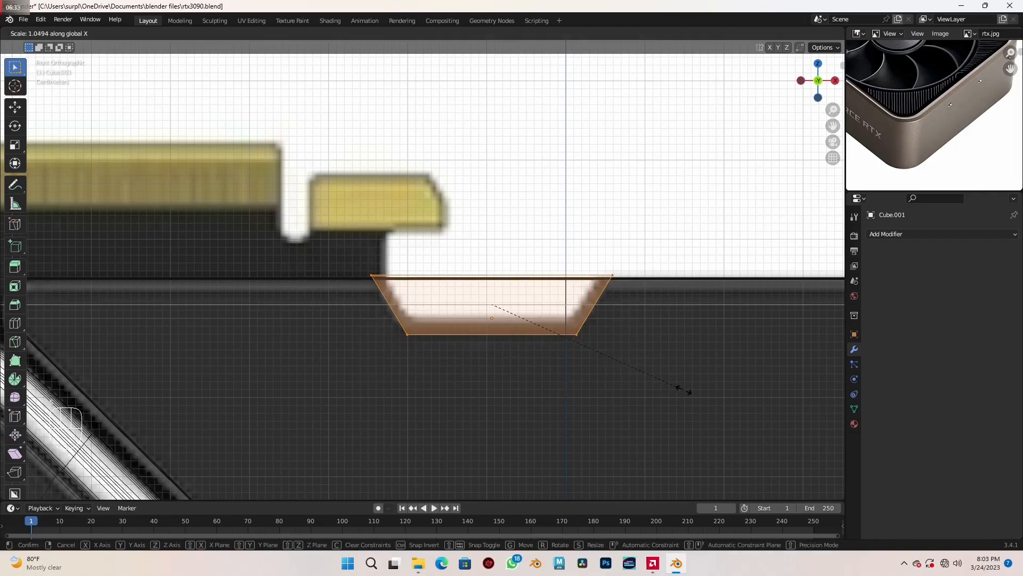
left_click(688, 389)
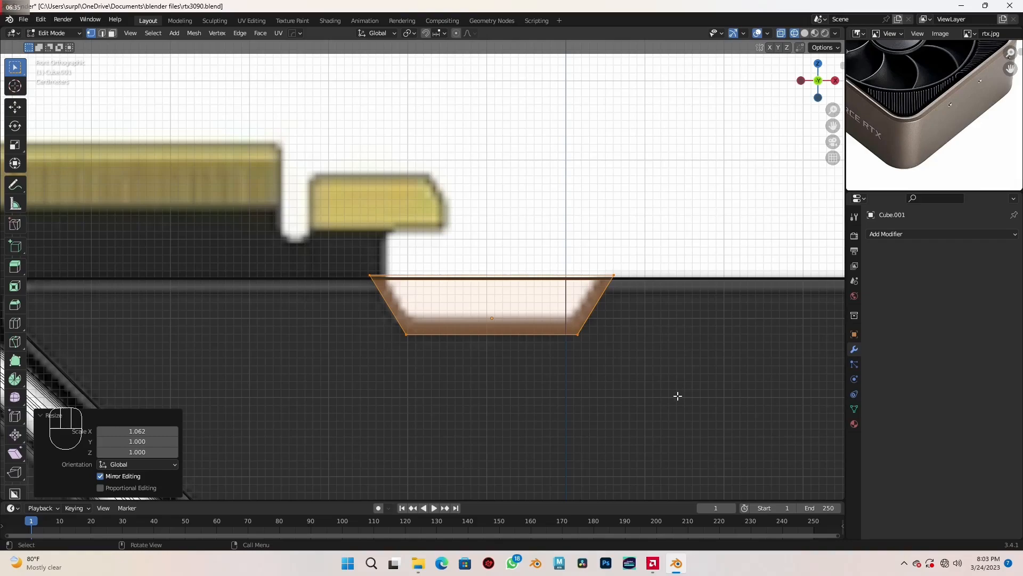
key("g")
key("x")
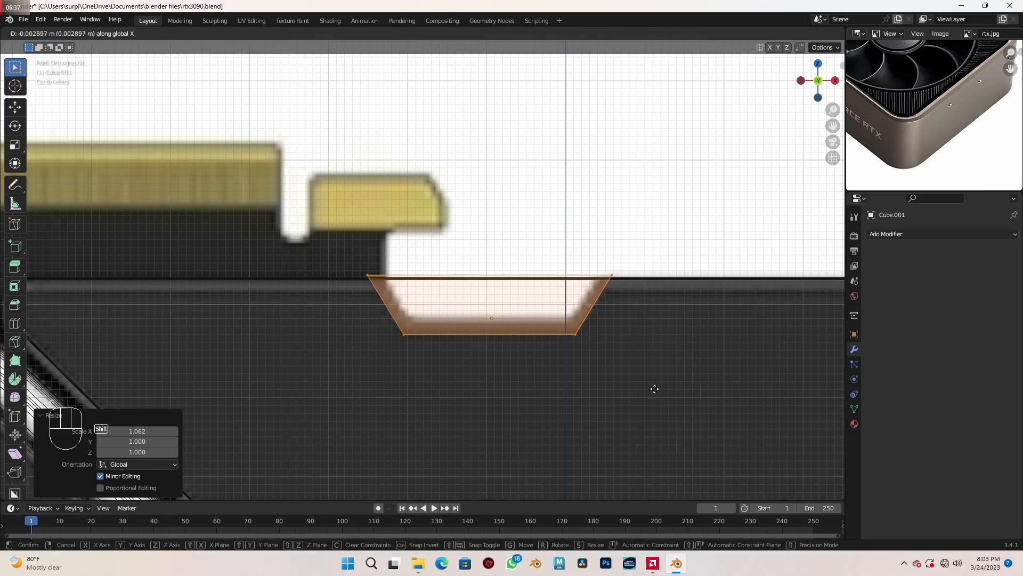
left_click(656, 386)
key("s")
key("x")
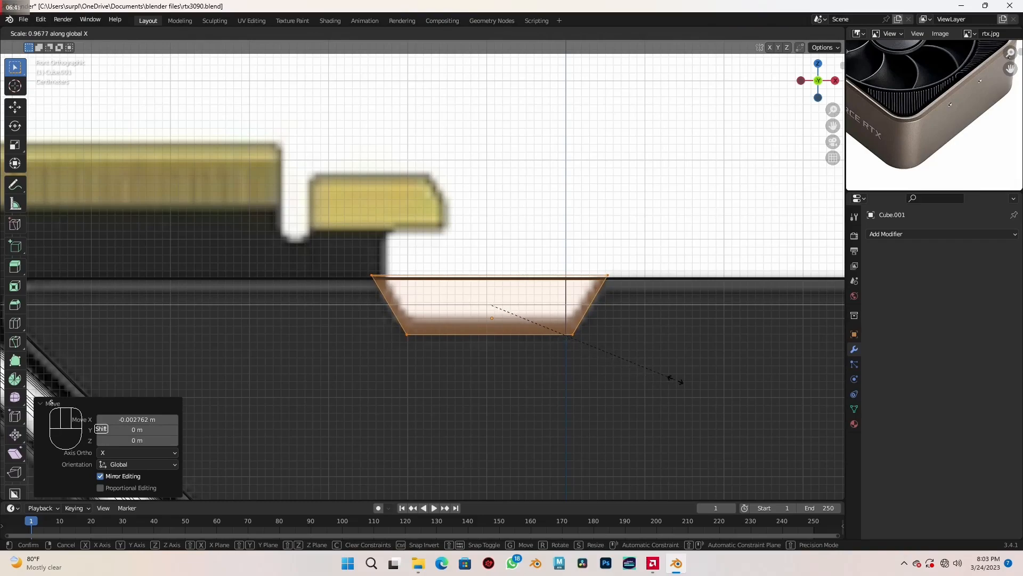
left_click(670, 378)
- In object mode with solid shading, scale the notch block by 6.376 in Y and move it along Y through the upper panel
scroll(672, 377, "down", 5)
mouse_move(673, 377)
middle_mouse_down()
mouse_move(650, 393)
mouse_move(609, 379)
mouse_move(519, 324)
middle_mouse_up()
key("Tab")
key("shift+z")
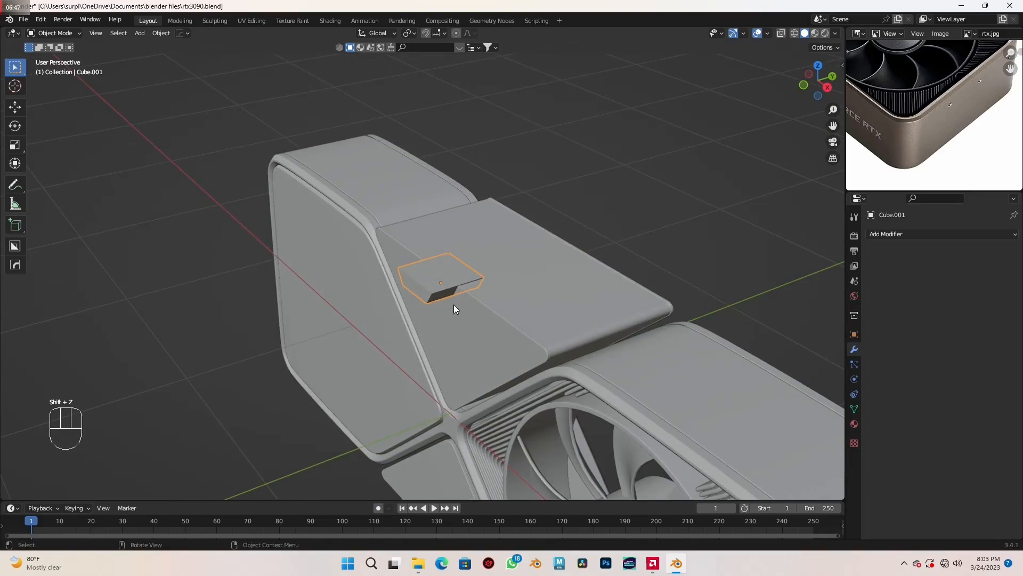
scroll(454, 308, "up", 2)
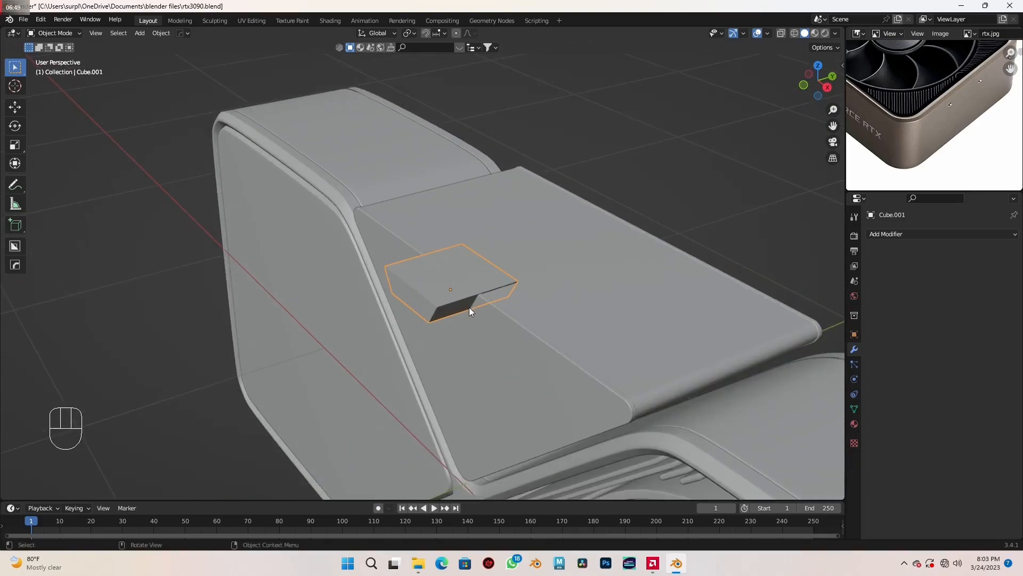
key("s")
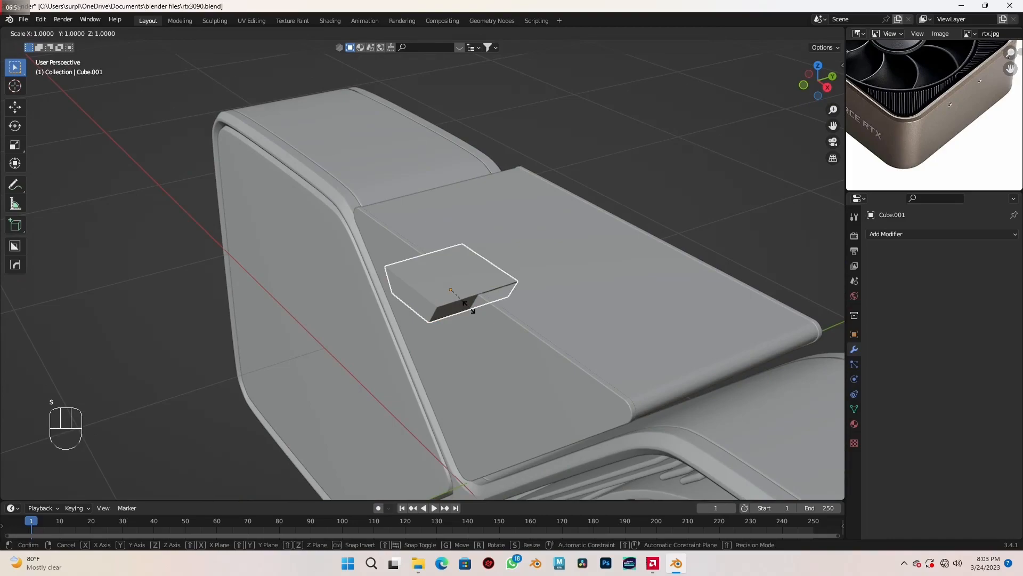
key("y")
left_click(600, 356)
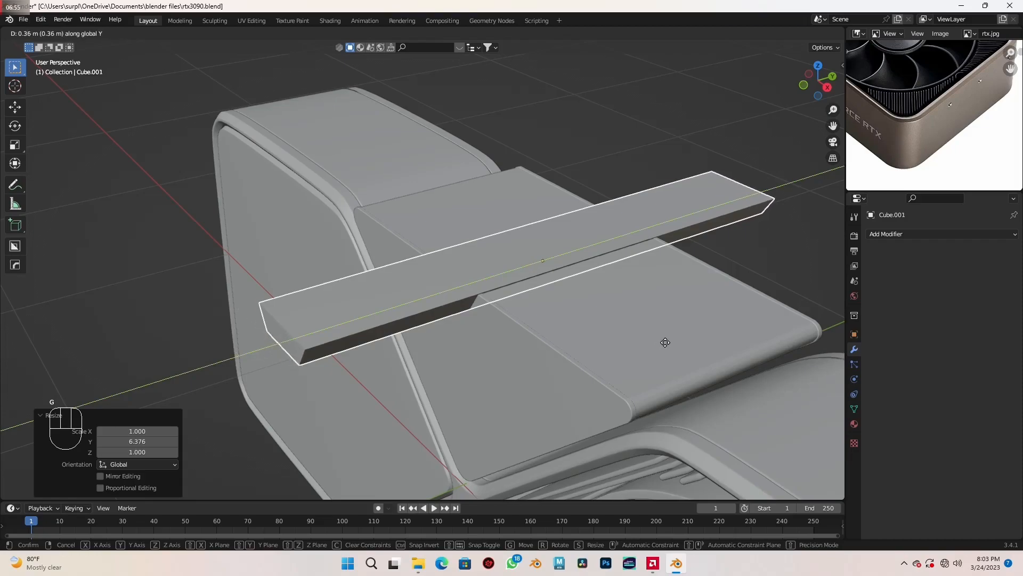
left_click(617, 347)
middle_click_drag(616, 347, 664, 328)
- Add a Boolean Difference modifier to the upper panel with the notch block as its object, and hide the block
left_click(722, 294)
middle_click_drag(723, 294, 674, 319)
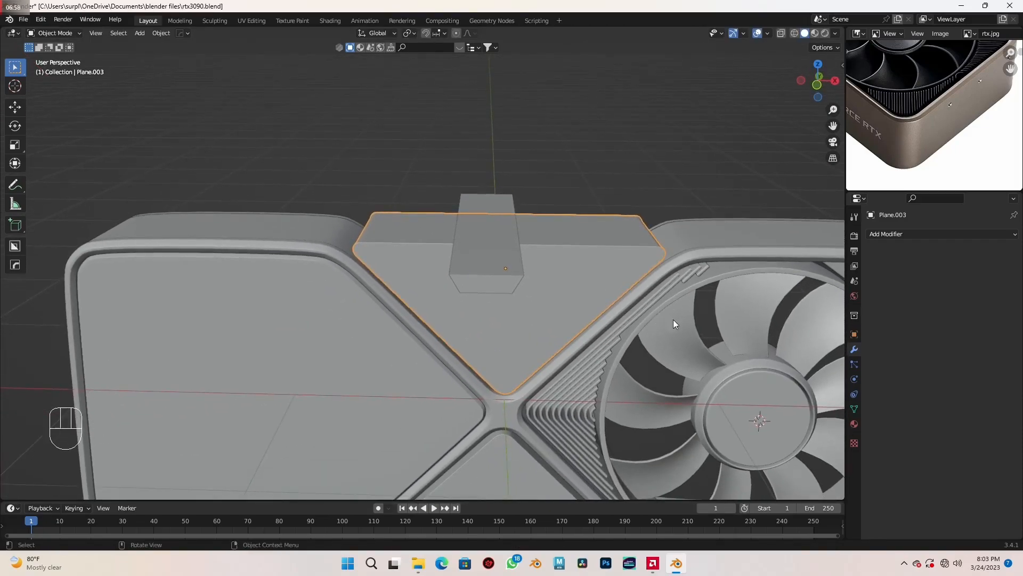
left_click(915, 234)
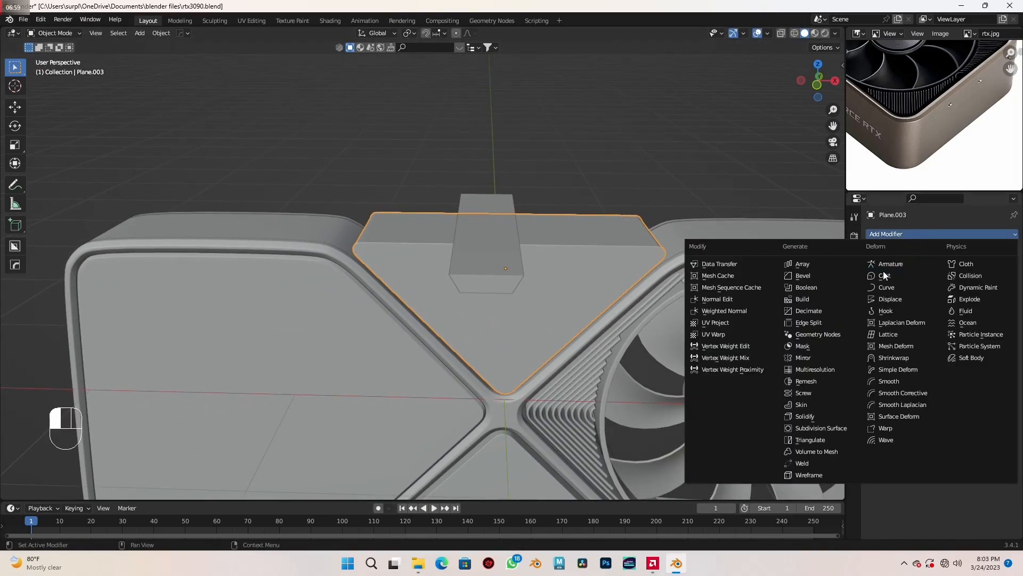
left_click(833, 290)
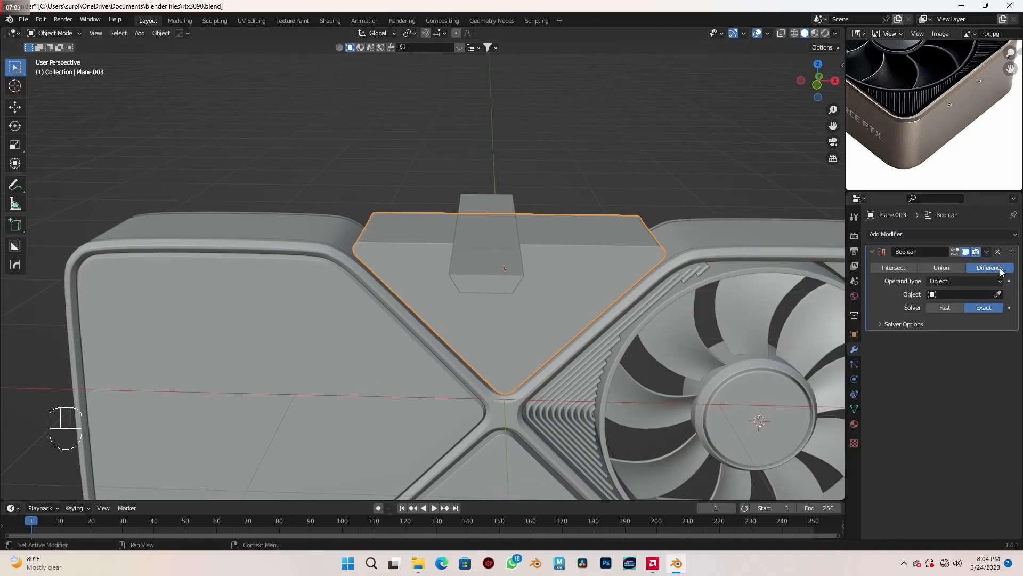
left_click(997, 295)
left_click(488, 265)
middle_click_drag(489, 266, 539, 325)
left_click(557, 278)
key("h")
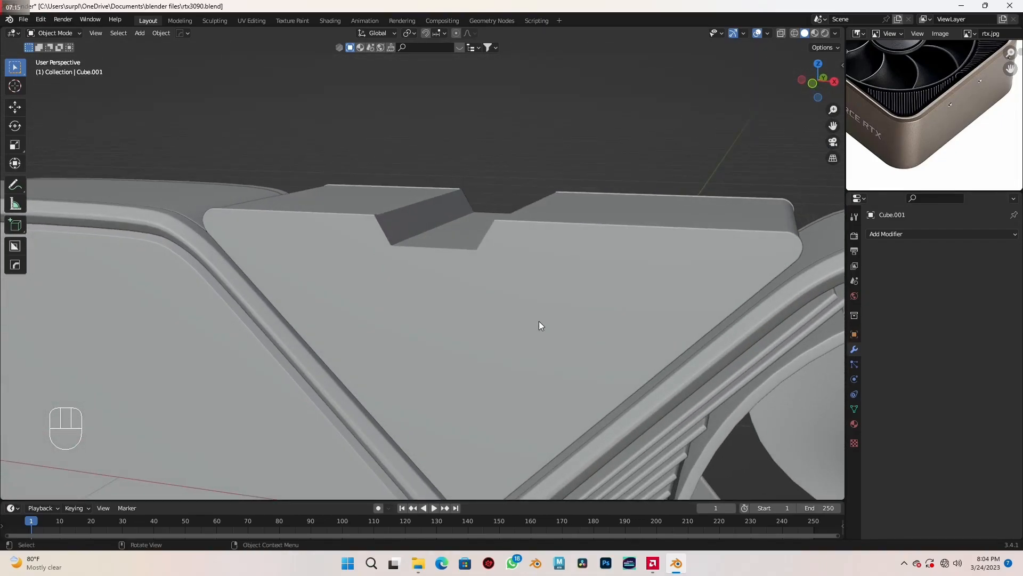
- Unhide the notch block and bevel its two lower long edges with 7 segments
key("alt+h")
scroll(462, 281, "up", 2)
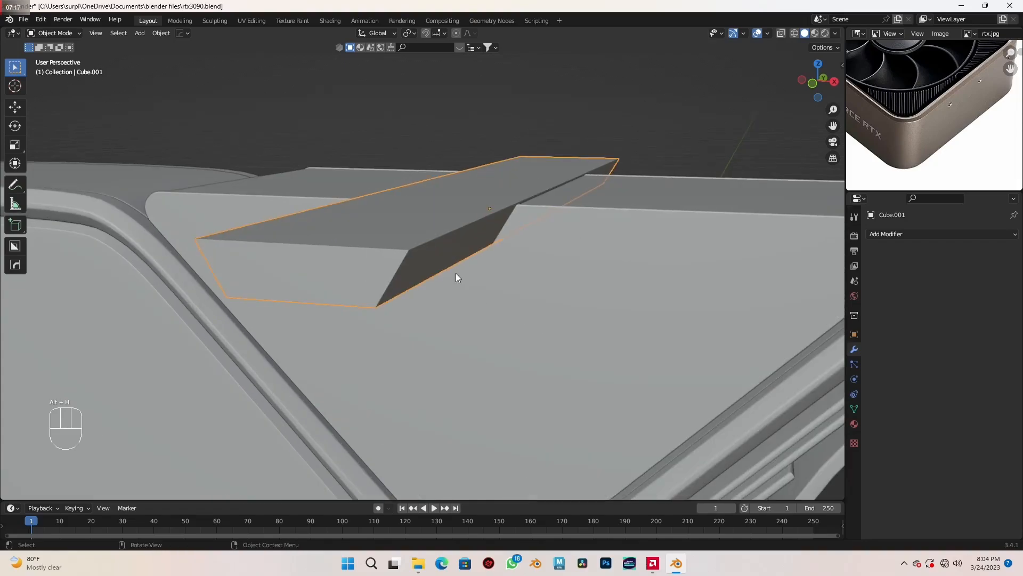
middle_click_drag(446, 270, 552, 333)
key("Tab")
key("2")
left_click(376, 245)
middle_click_drag(375, 244, 571, 320)
key("ctrl+b")
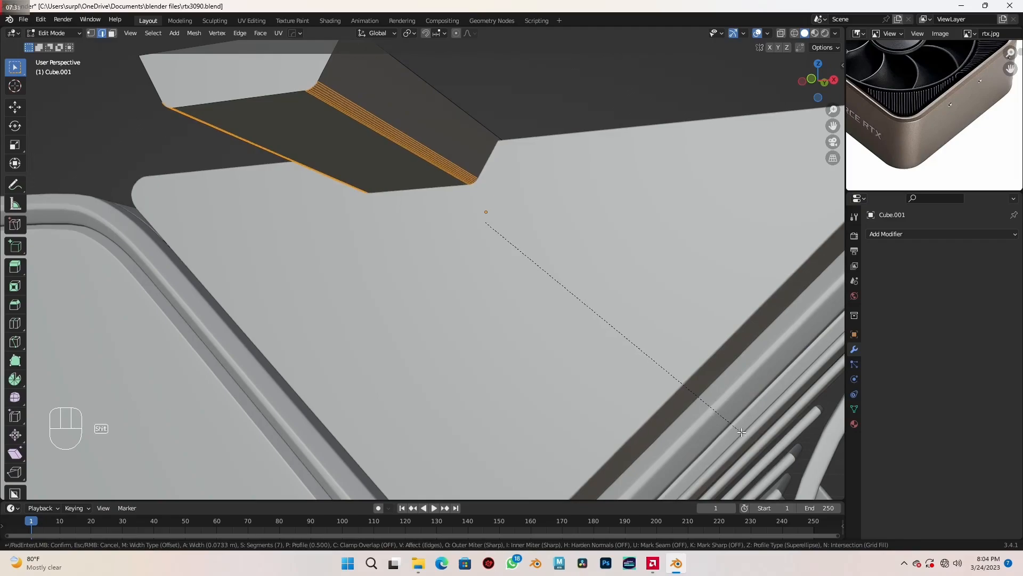
left_click(741, 432)
- Leave mesh editing and hide the beveled notch block again
scroll(569, 256, "down", 3)
middle_click_drag(569, 255, 589, 304)
key("Tab")
key("h")
- Examine the notched upper panel and the whole card from several angles against the reference photo
middle_click_drag(510, 306, 565, 295)
scroll(475, 286, "down", 4)
scroll(551, 280, "down", 5)
middle_click_drag(870, 99, 947, 86)
scroll(636, 286, "up", 1)
scroll(636, 286, "down", 1)
middle_click_drag(635, 286, 615, 321)
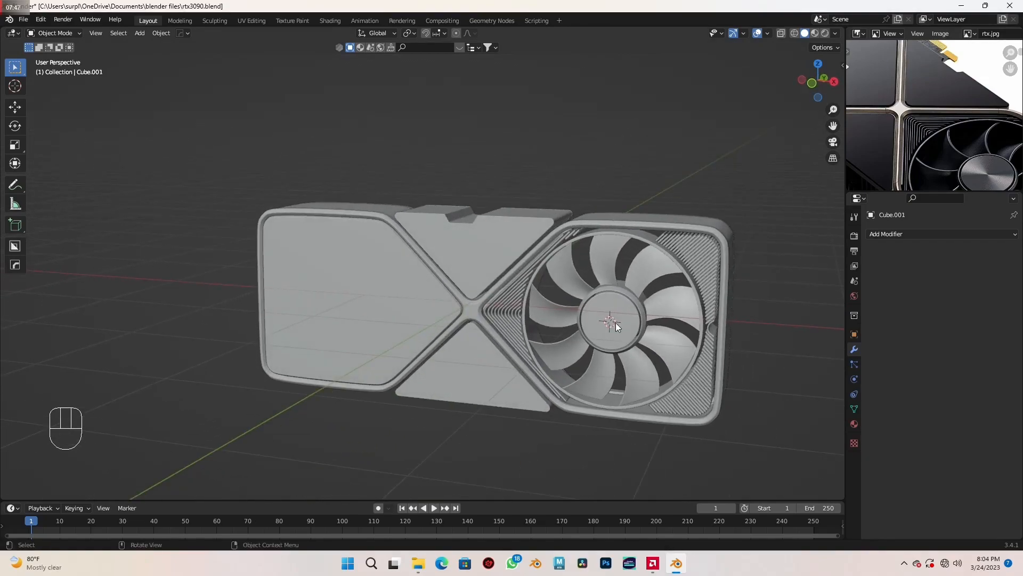
middle_click_drag(611, 276, 487, 295)
middle_click_drag(589, 288, 350, 261)
middle_click_drag(415, 283, 501, 321)
- Add two Mirror modifiers to the flat panel opposite the fan and place both above its Subdivision modifier
left_click(404, 313)
middle_click_drag(400, 311, 556, 350)
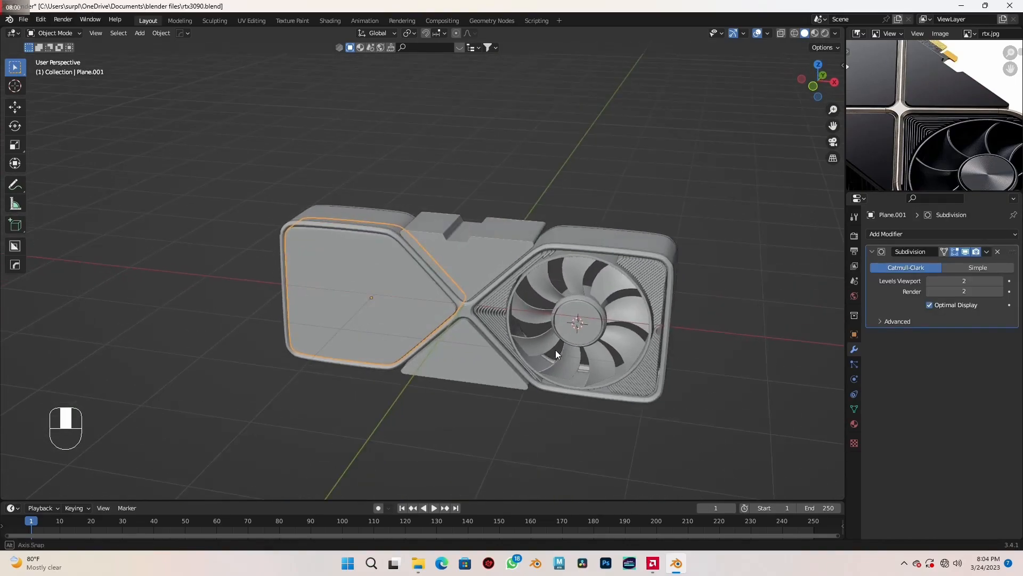
left_click(932, 235)
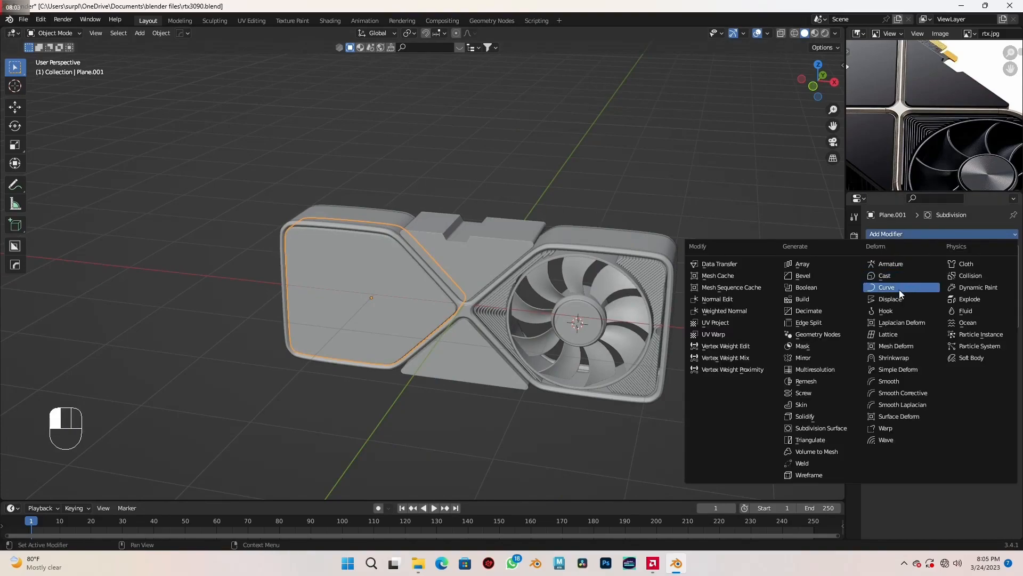
left_click(809, 358)
middle_click_drag(603, 339, 576, 332)
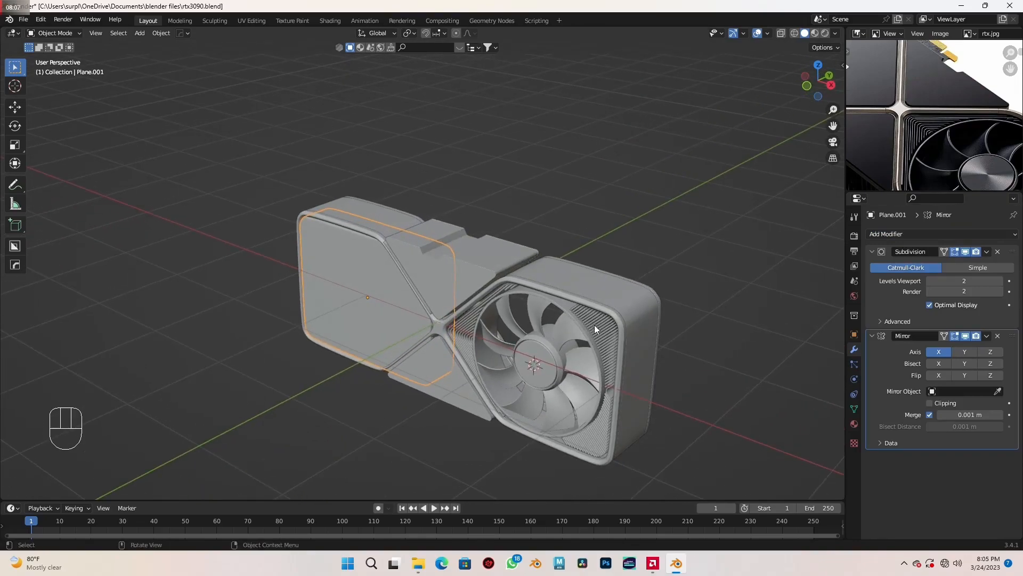
left_click_drag(1014, 251, 1012, 415)
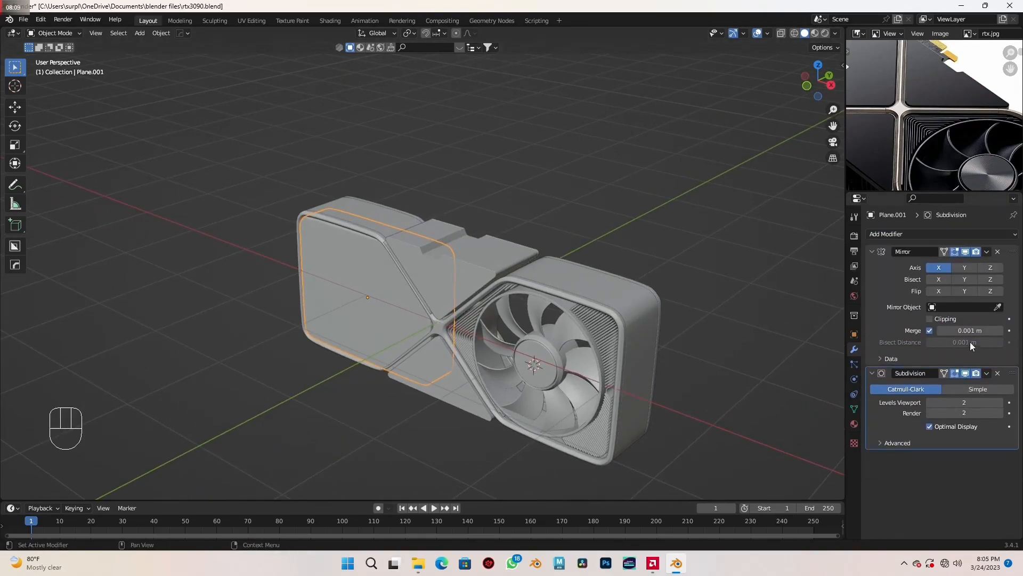
left_click(923, 237)
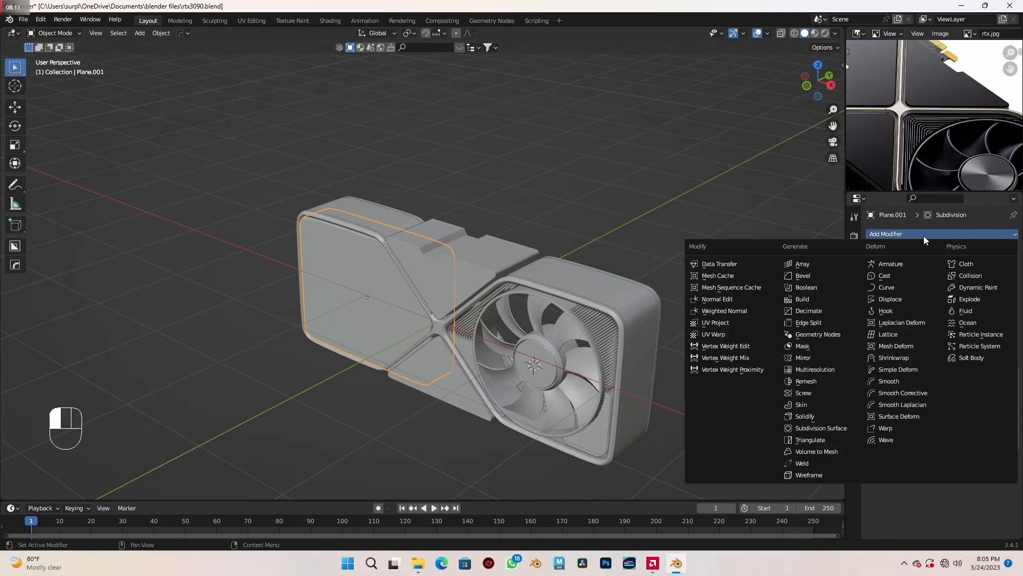
left_click(815, 357)
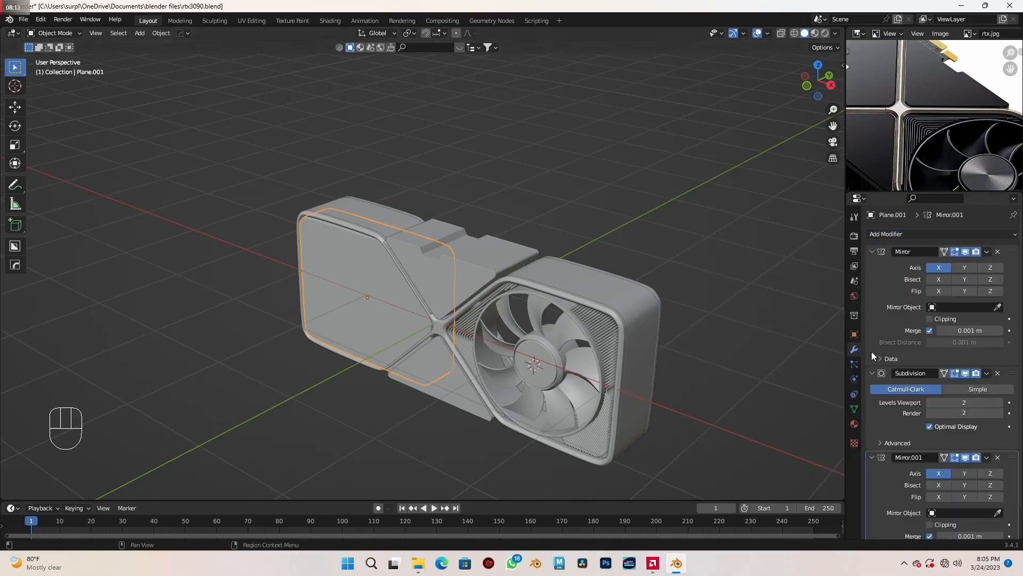
left_click_drag(1013, 373, 1013, 504)
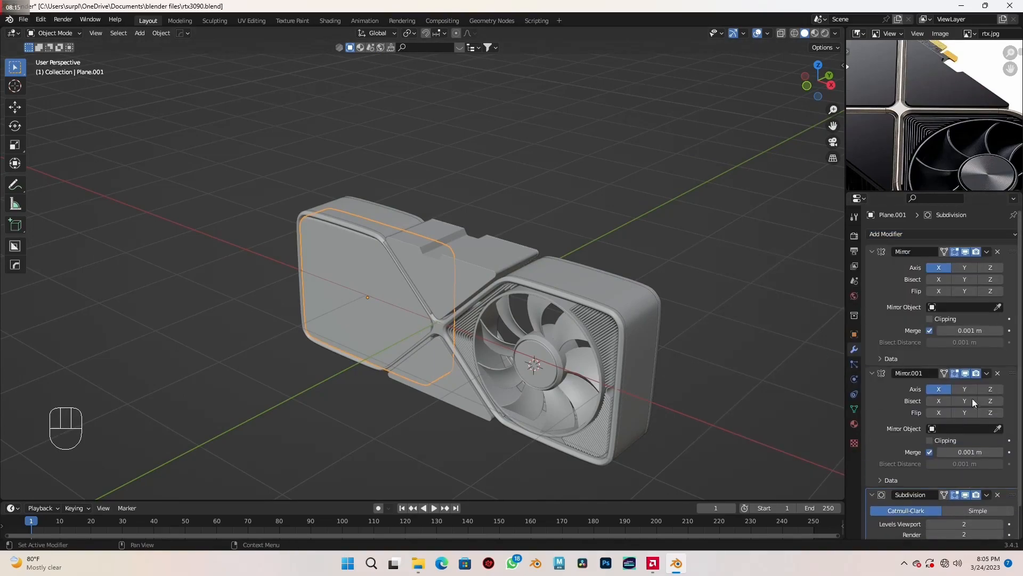
- Set the card's main frame, Plane, as the mirror object of both Mirror modifiers
scroll(658, 344, "up", 2)
middle_click_drag(664, 369, 641, 331, "shift")
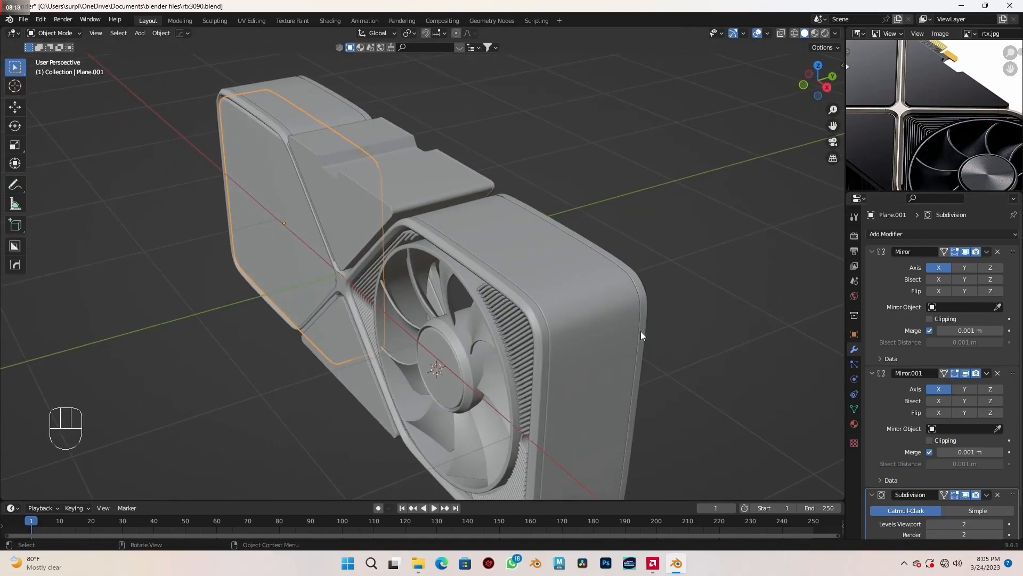
left_click(997, 308)
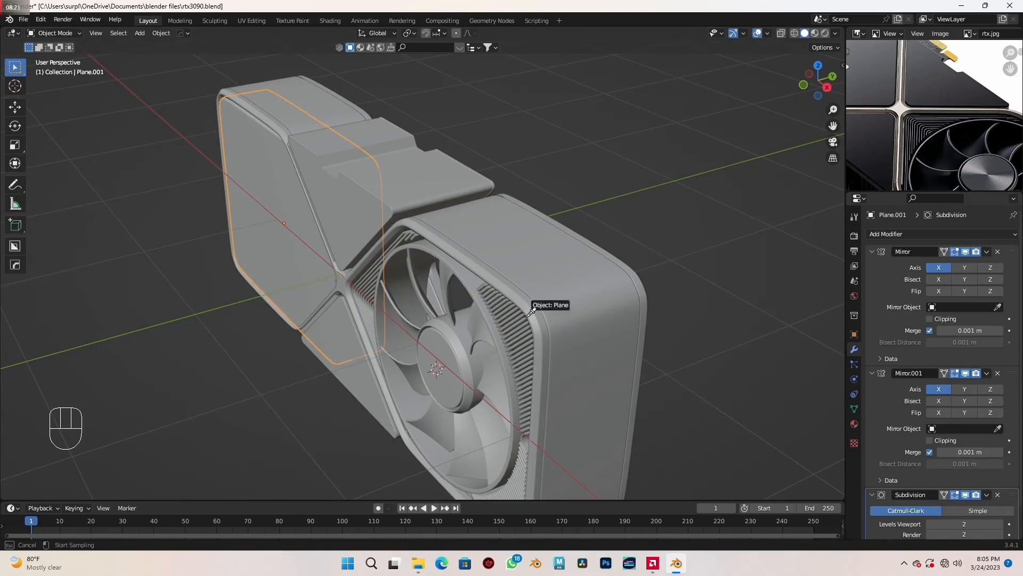
left_click(543, 318)
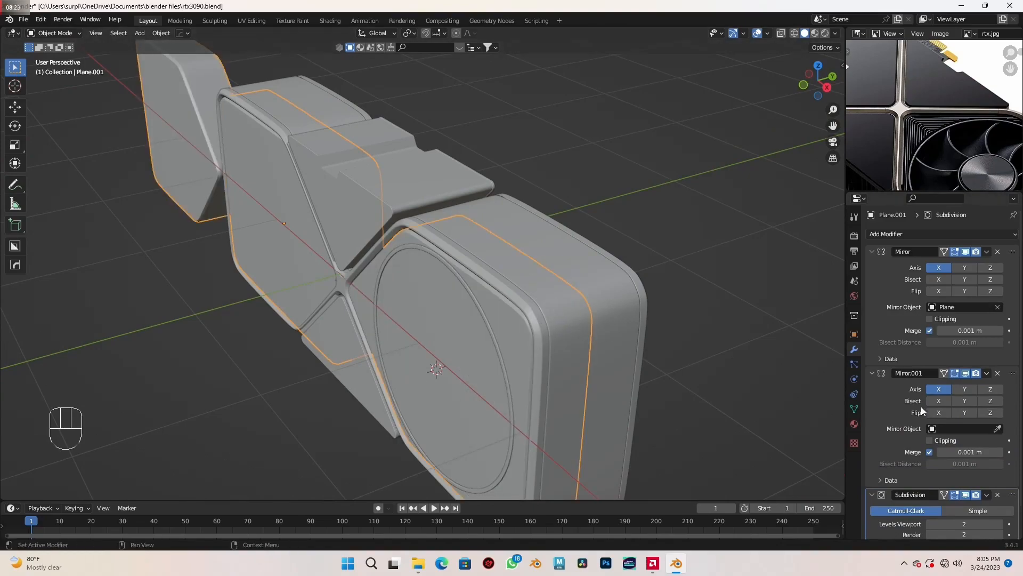
left_click(998, 429)
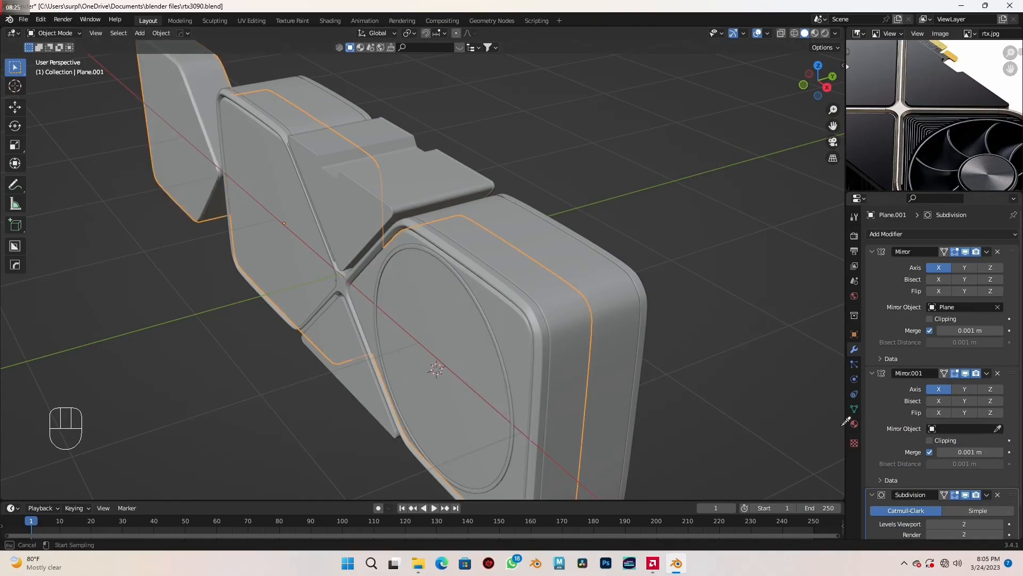
left_click(542, 333)
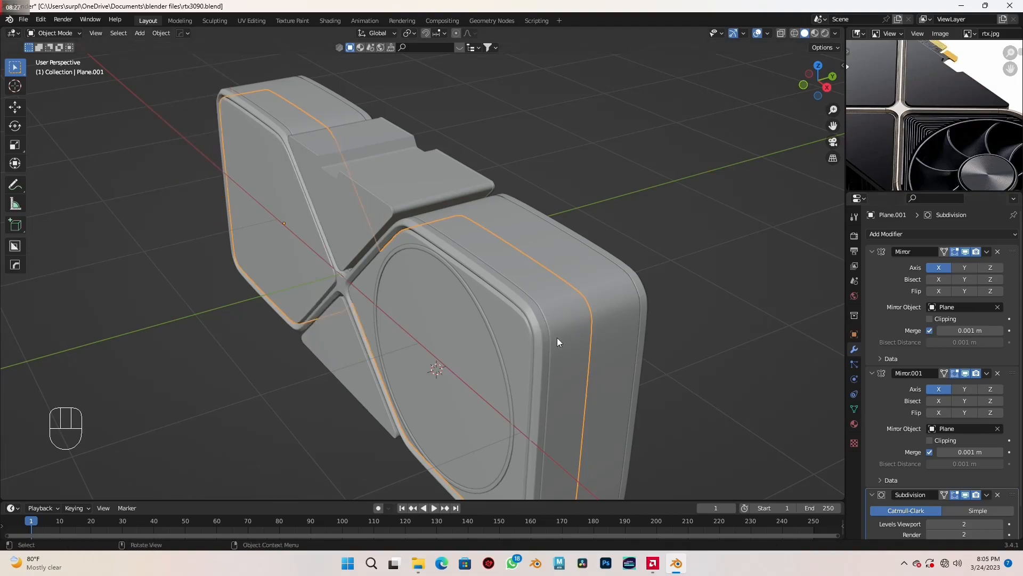
- Switch the second Mirror modifier's axis from X to Y only, and apply the first Mirror modifier
left_click(937, 390)
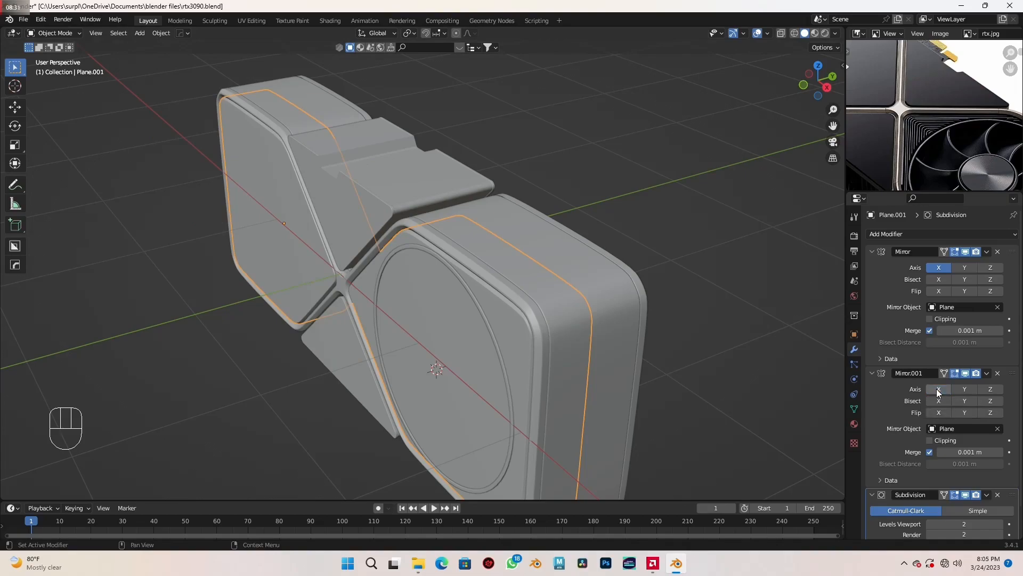
left_click(966, 389)
middle_click_drag(620, 364, 631, 344)
key("ctrl+a")
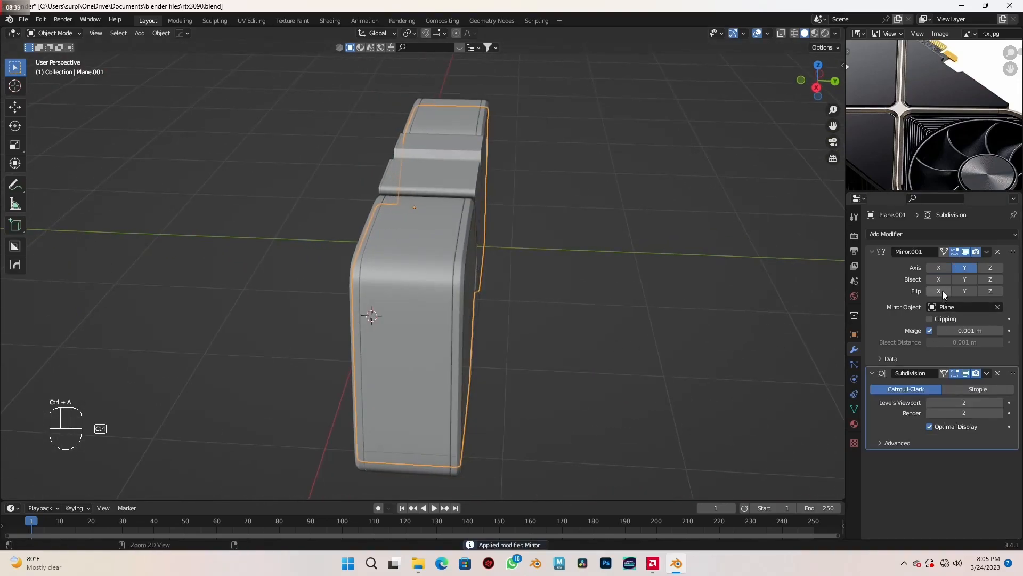
- Apply the flat panel's remaining Mirror modifier and open its mesh in Edit Mode with everything deselected
key("ctrl+a")
middle_click_drag(527, 315, 601, 334)
key("Tab")
key("a")
key("a")
scroll(580, 322, "up", 2)
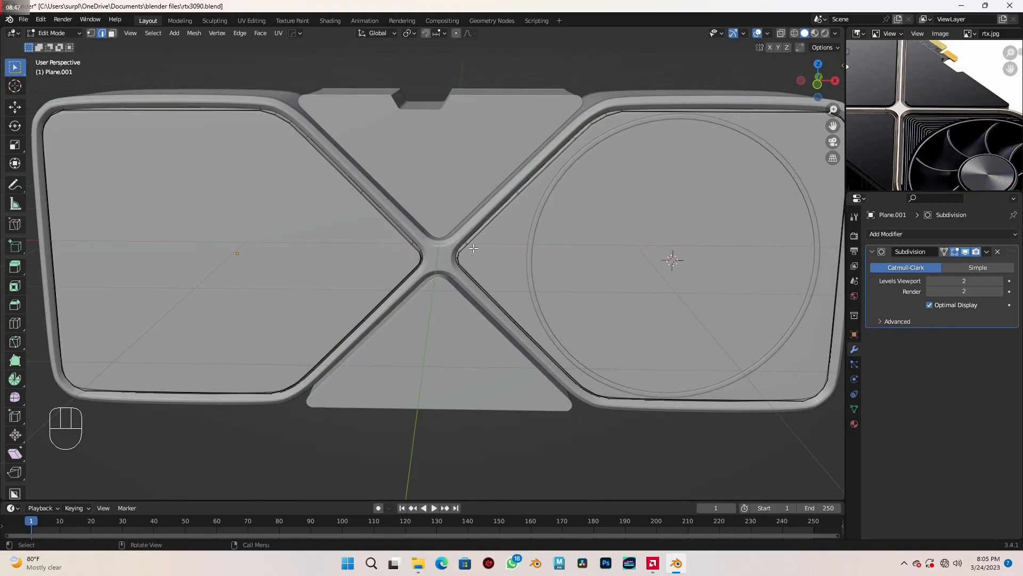
- Delete the vertices of the linked panel copy that covers the fan, and return to Object Mode
key("l")
scroll(631, 349, "down", 4)
middle_click_drag(630, 349, 466, 365)
scroll(466, 366, "up", 2)
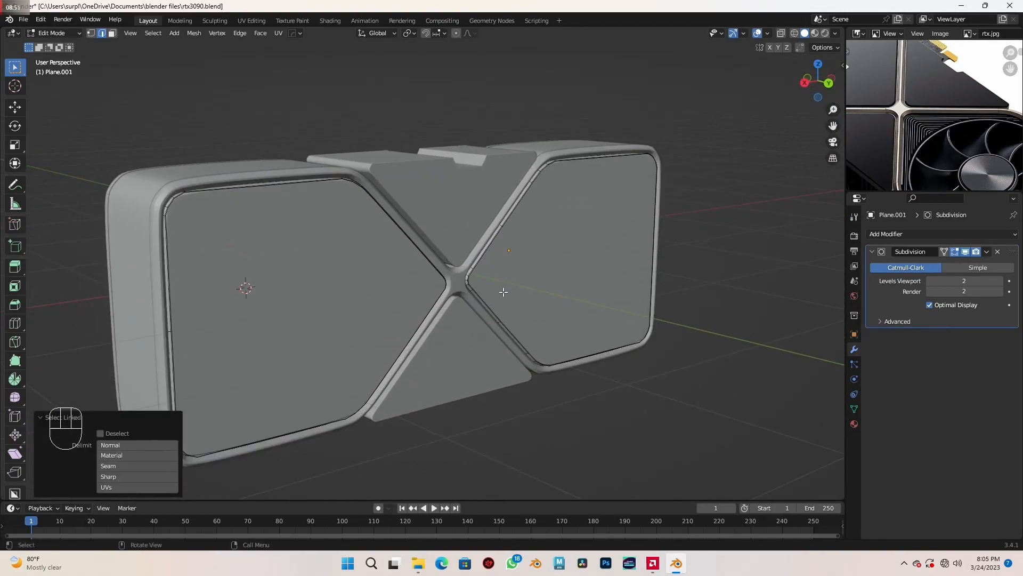
key("l")
middle_click_drag(487, 304, 686, 323)
key("x")
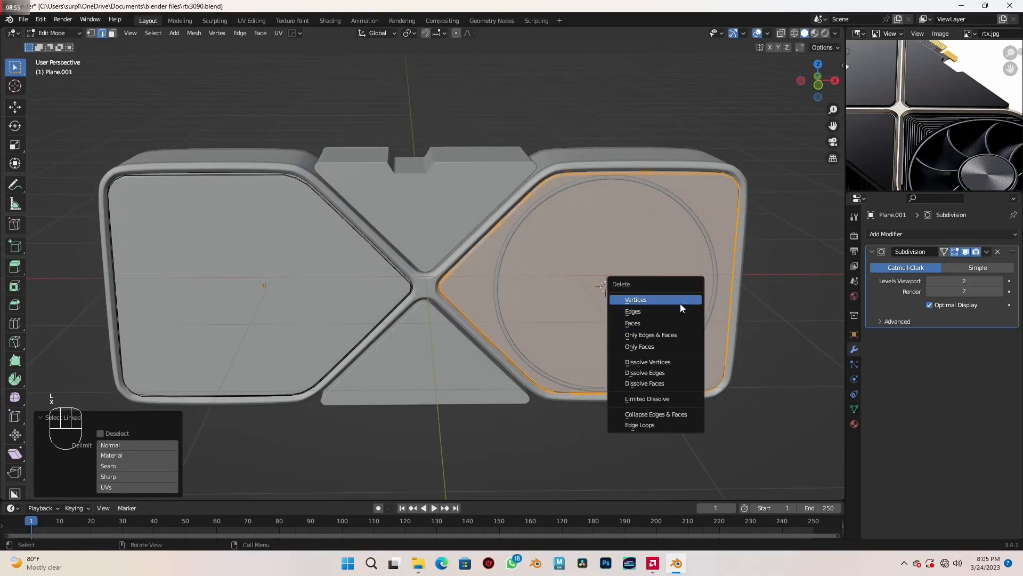
left_click(680, 304)
key("Tab")
- Add two Mirror modifiers to the fan and place both above its Subdivision modifier
middle_click_drag(638, 334, 639, 357)
scroll(629, 355, "up", 4)
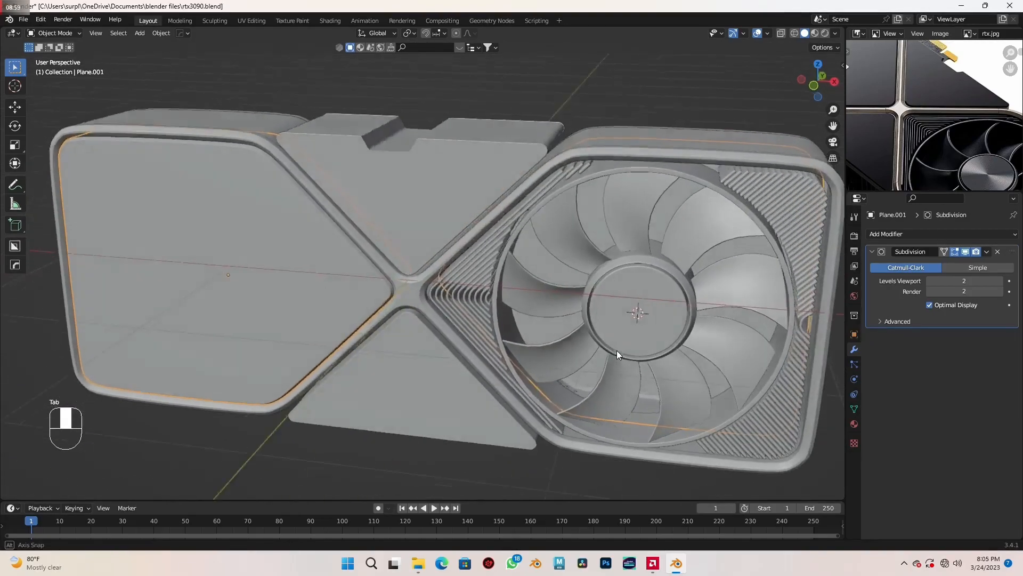
left_click(584, 315)
middle_click_drag(584, 314, 642, 356)
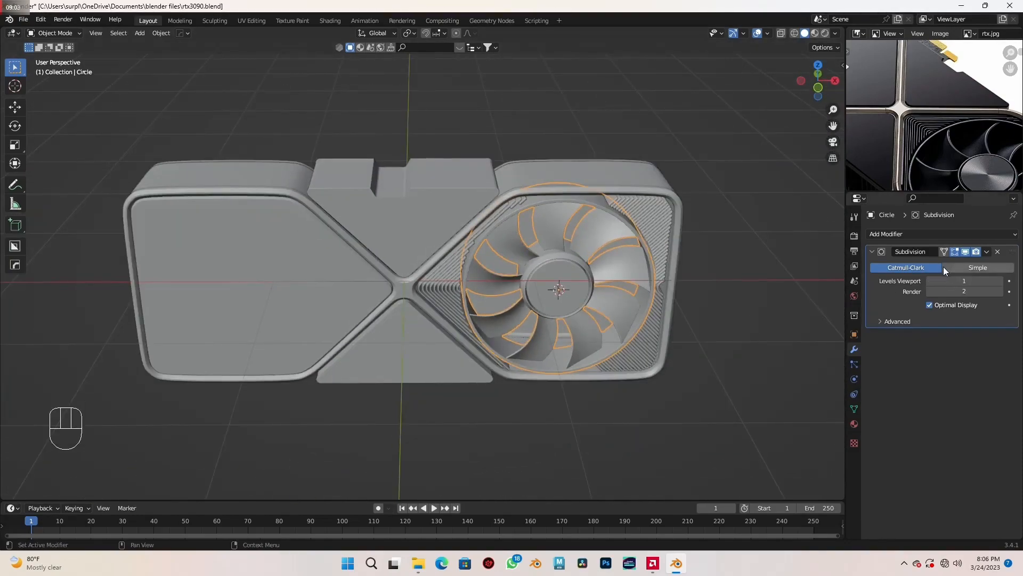
left_click(932, 231)
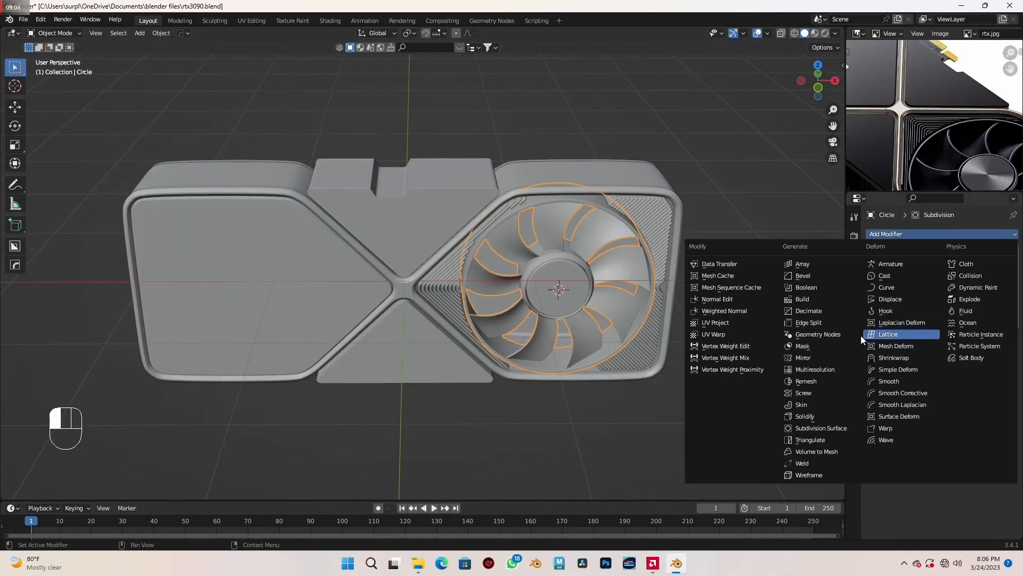
left_click(835, 357)
left_click(955, 233)
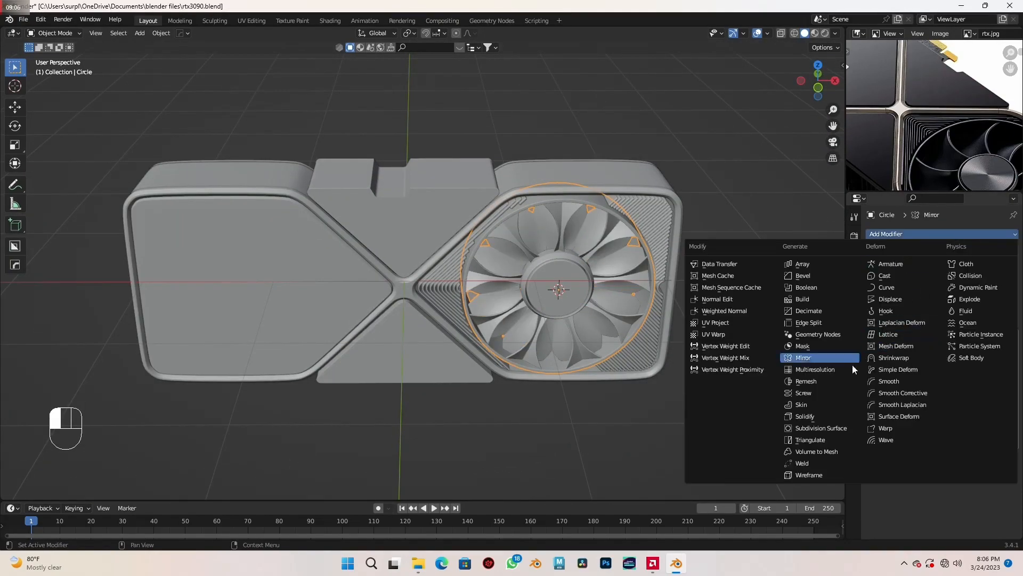
left_click(826, 356)
left_click_drag(1016, 253, 1015, 419)
- Set the card's main frame, Plane, as the mirror object of both fan Mirror modifiers
middle_click_drag(743, 366, 582, 367)
left_click(998, 308)
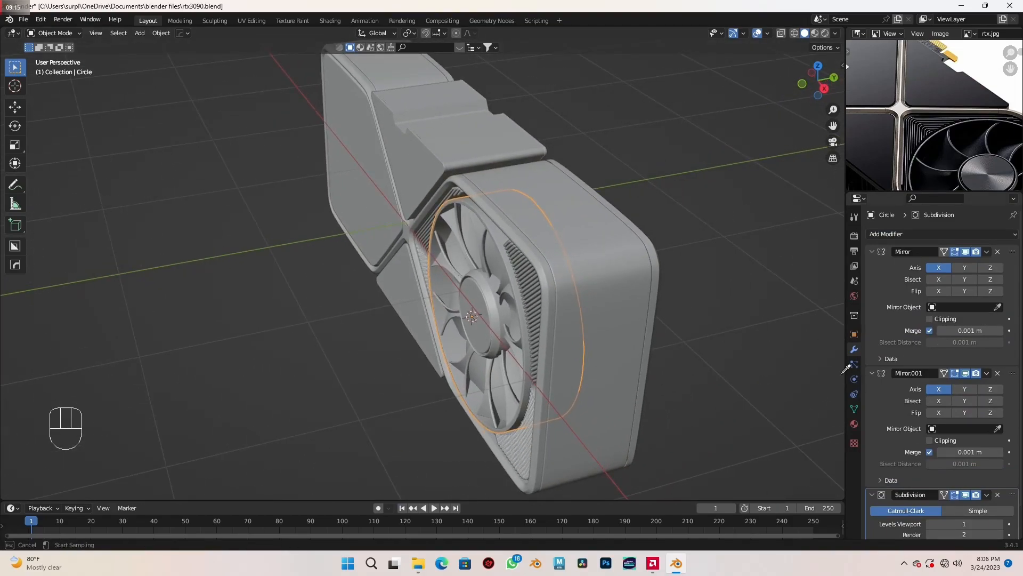
left_click(552, 290)
left_click(998, 428)
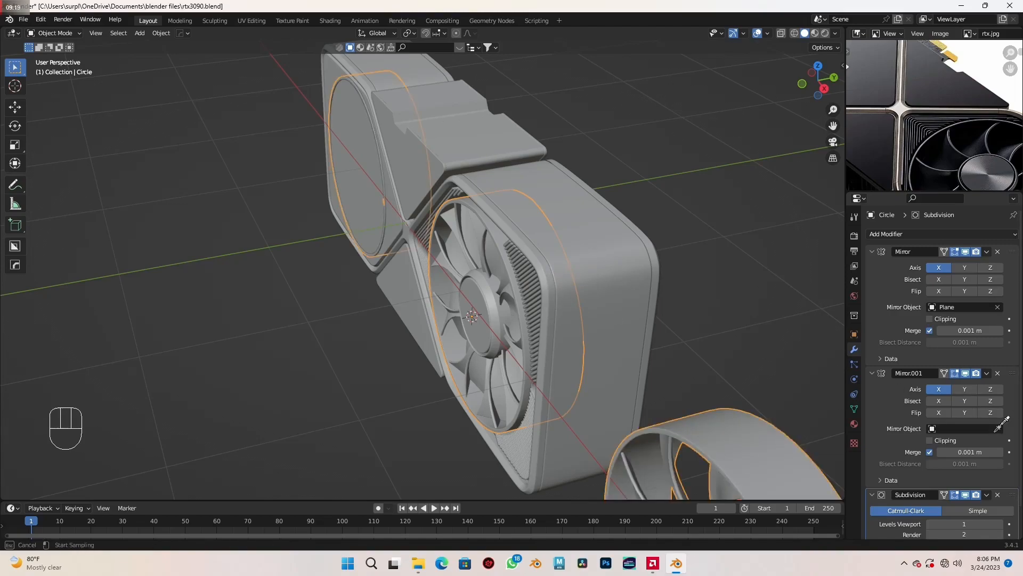
left_click(551, 289)
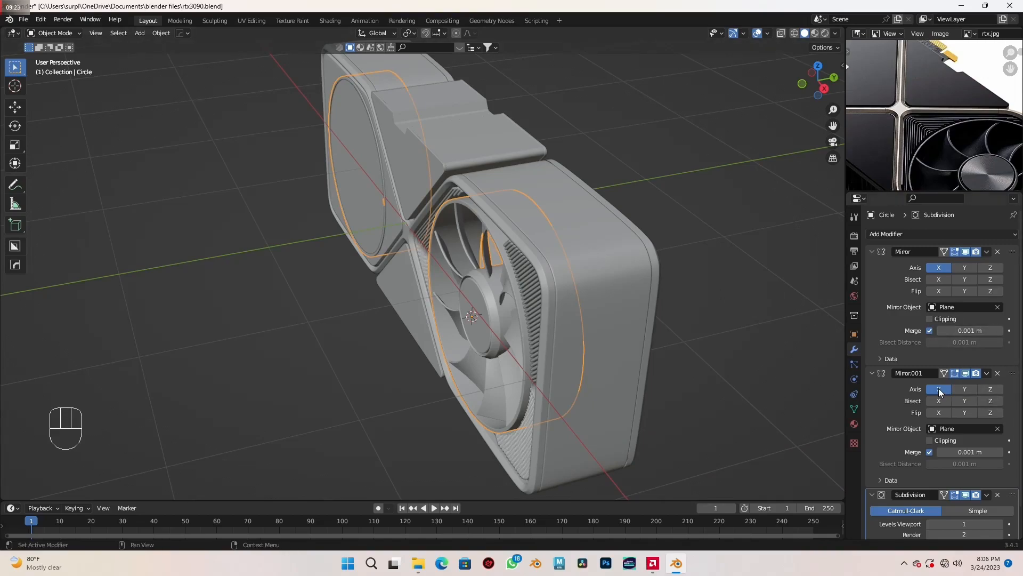
- Switch the fan's second Mirror modifier from X to Y only, and apply both Mirror modifiers
mouse_move(641, 324)
middle_mouse_down()
mouse_move(647, 317)
mouse_move(629, 308)
mouse_move(639, 308)
middle_mouse_up()
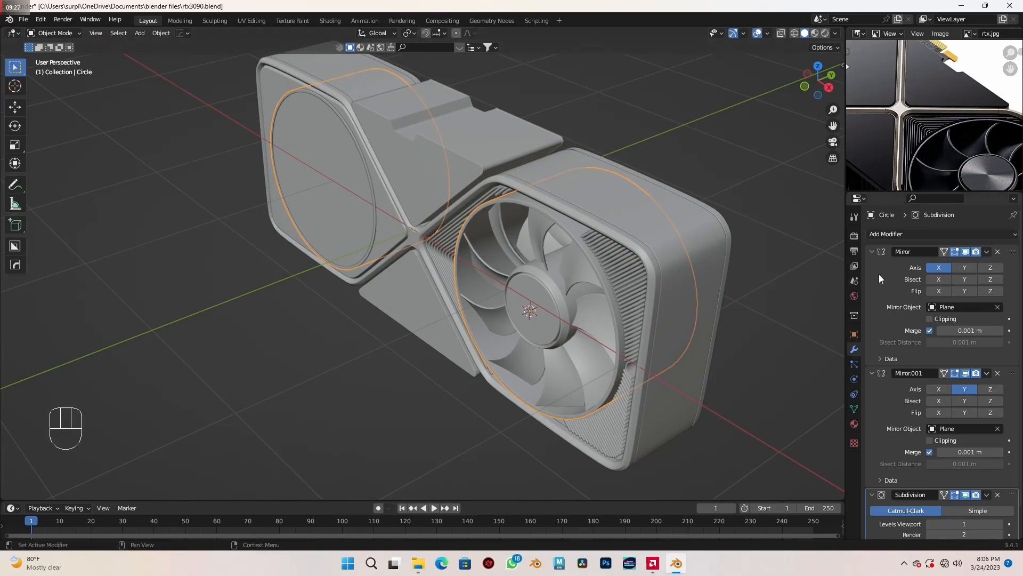
key("ctrl+a")
key("ctrl+a")
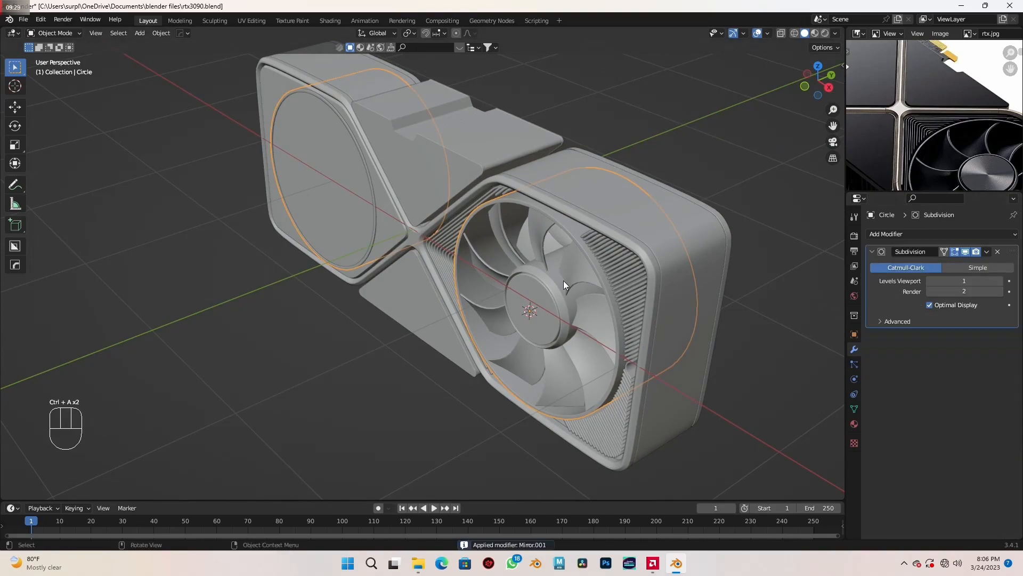
- In the fan mesh, delete the vertices of the linked mirrored ring lying over the flat panel
key("Tab")
middle_click_drag(617, 316, 520, 291)
key("a")
key("a")
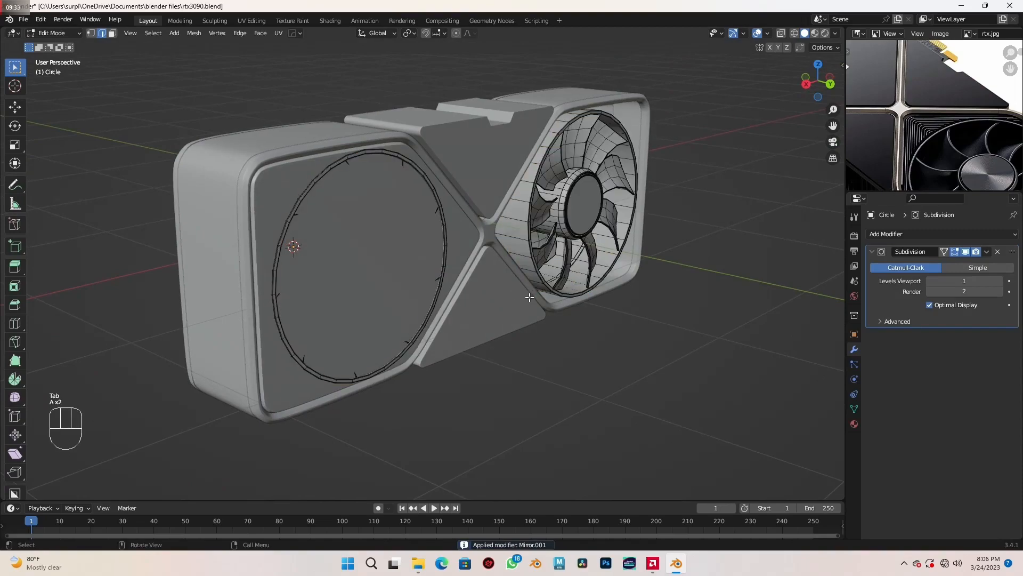
scroll(527, 299, "up", 3)
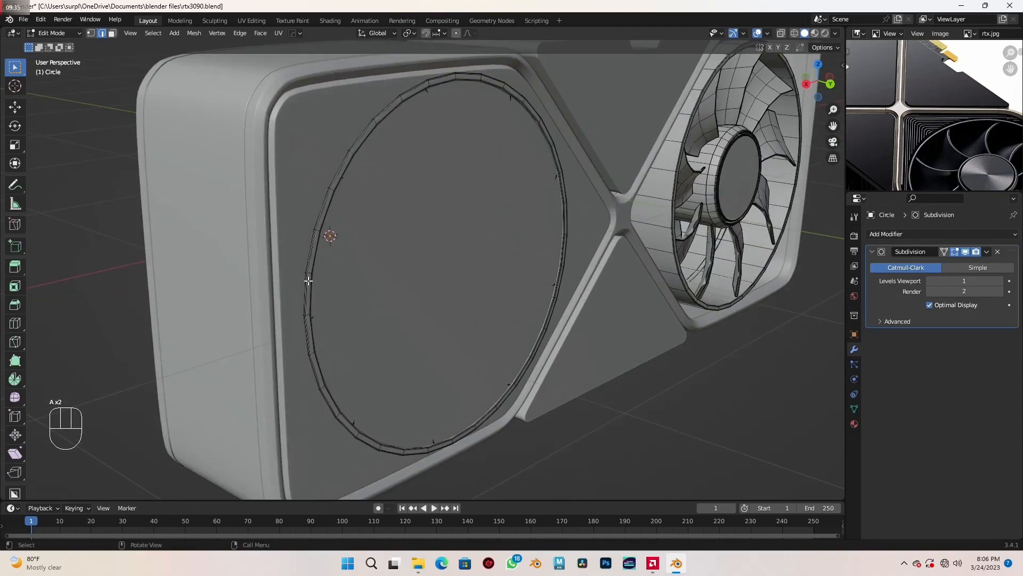
key("l")
scroll(308, 281, "down", 3)
middle_click_drag(367, 294, 698, 232)
middle_click_drag(597, 303, 524, 261)
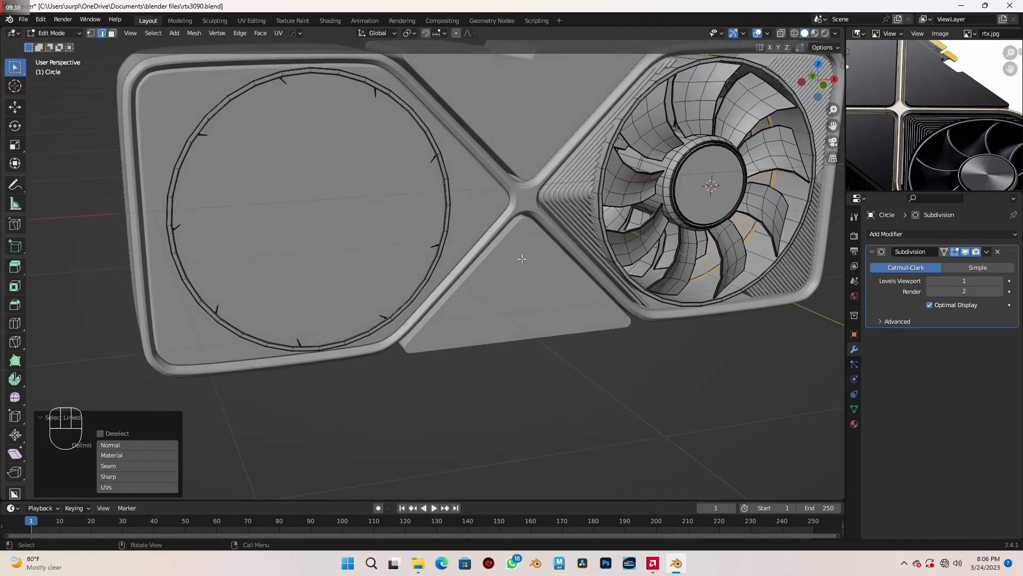
key("l")
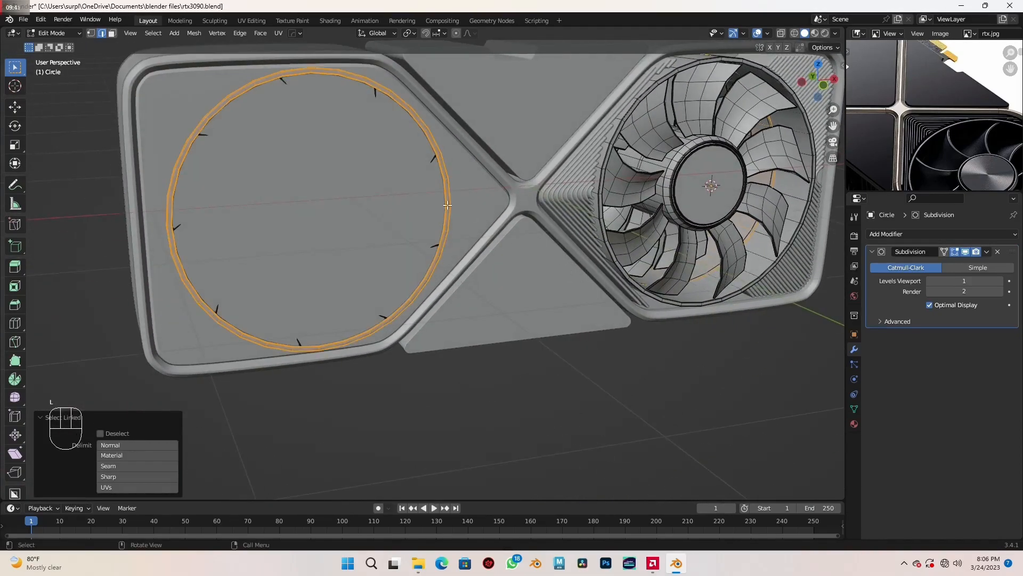
scroll(447, 205, "down", 2)
key("x")
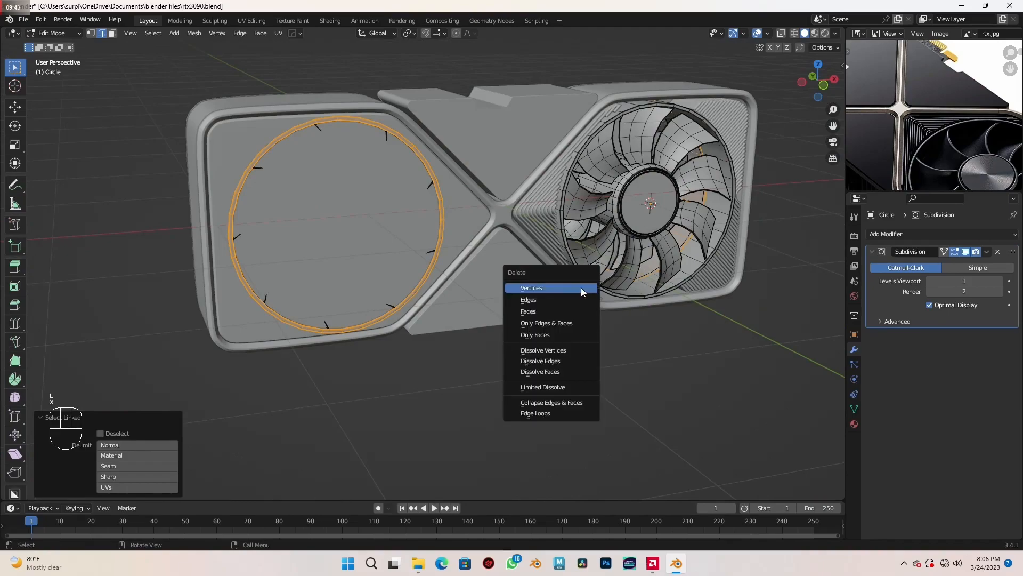
left_click(591, 294)
- In top wireframe view, delete the mirrored blades and hub on the card's far side, directly behind the original fan
middle_click_drag(592, 296, 539, 350)
key("KP_7")
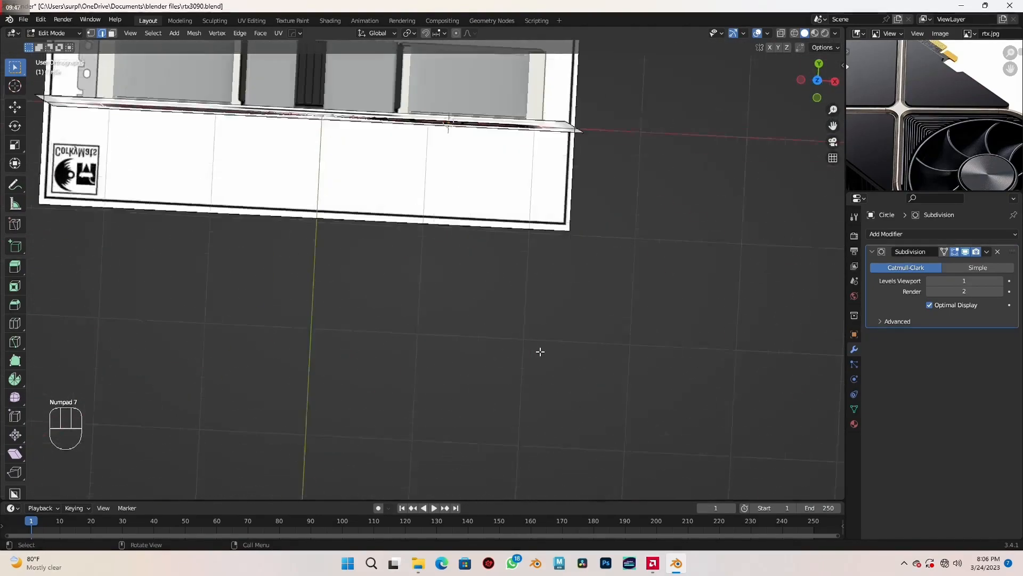
key("shift+z")
middle_click_drag(456, 212, 532, 369, "shift")
scroll(546, 323, "up", 1)
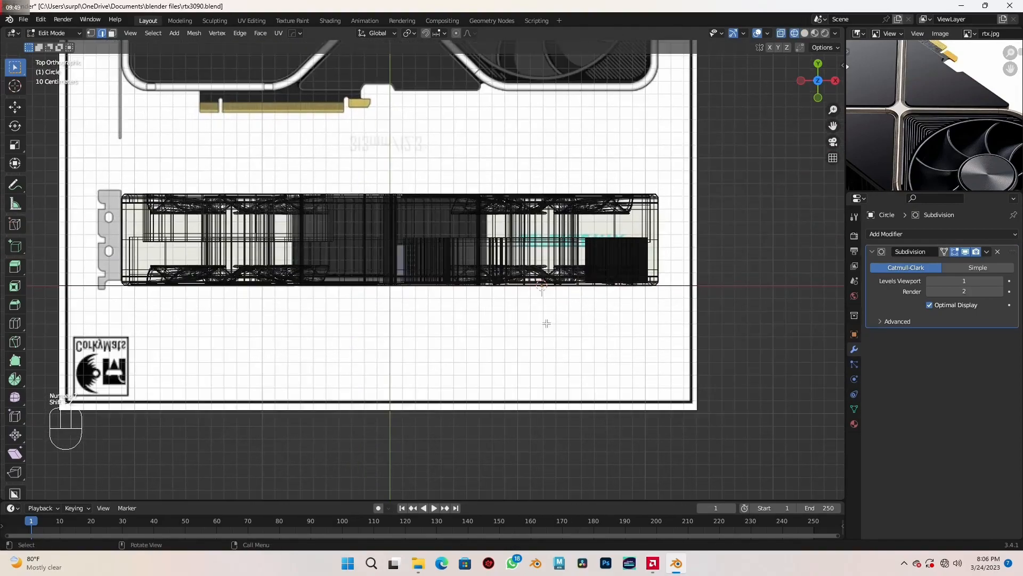
scroll(594, 290, "up", 1)
middle_click_drag(625, 265, 566, 326, "shift")
scroll(559, 322, "up", 3)
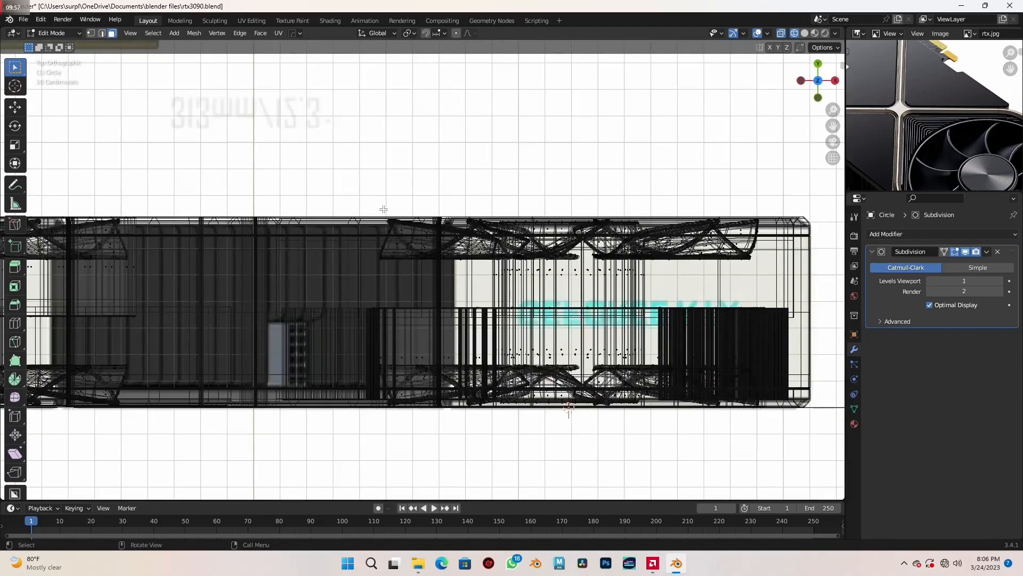
left_click_drag(318, 154, 802, 310)
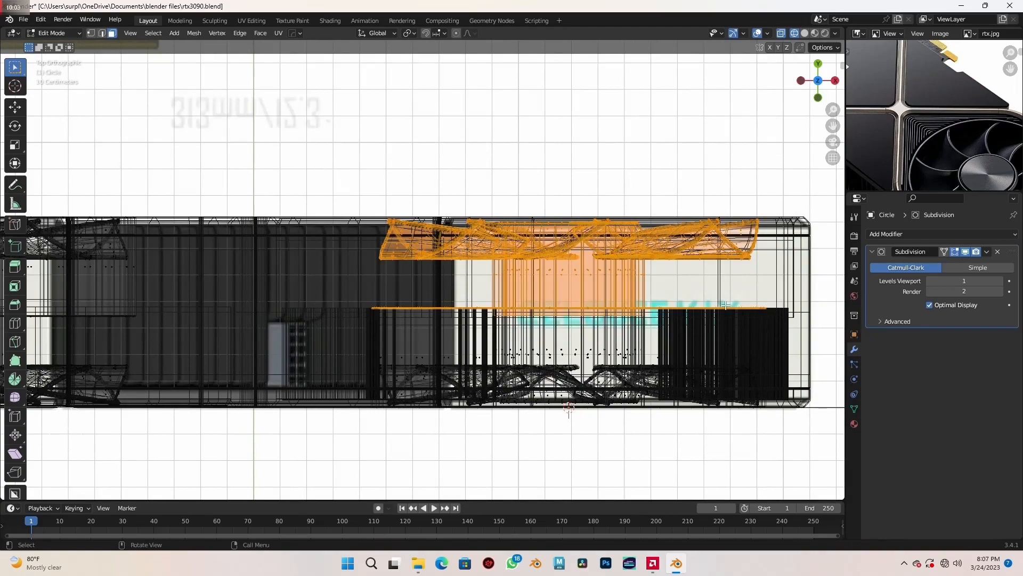
left_click_drag(300, 156, 779, 291)
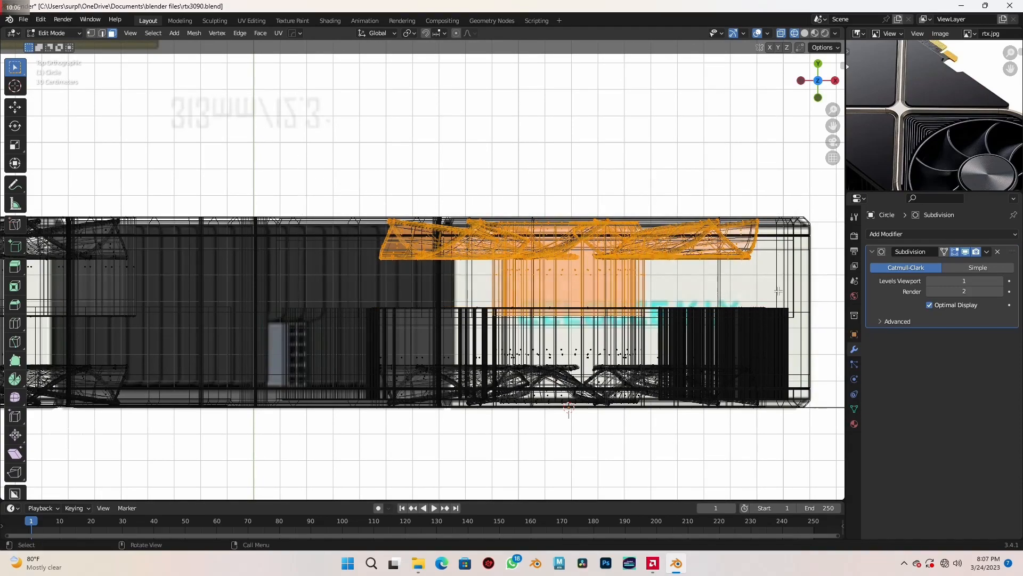
key("x")
left_click(693, 307)
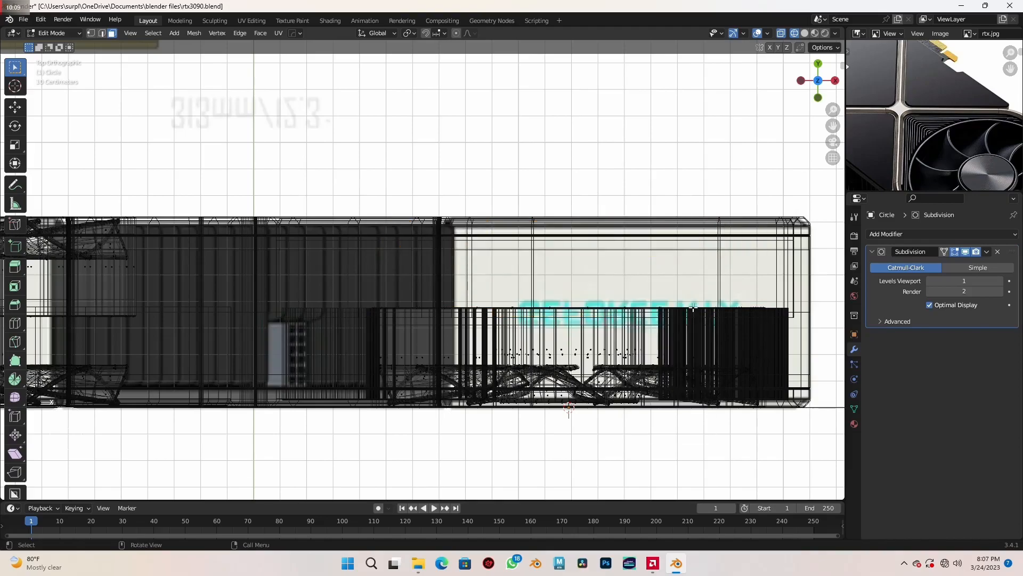
- Delete the vertices of the front-side fan copy at the bracket end, keeping the copy on the card's back
scroll(422, 307, "down", 4)
scroll(388, 297, "up", 5)
scroll(596, 330, "down", 2)
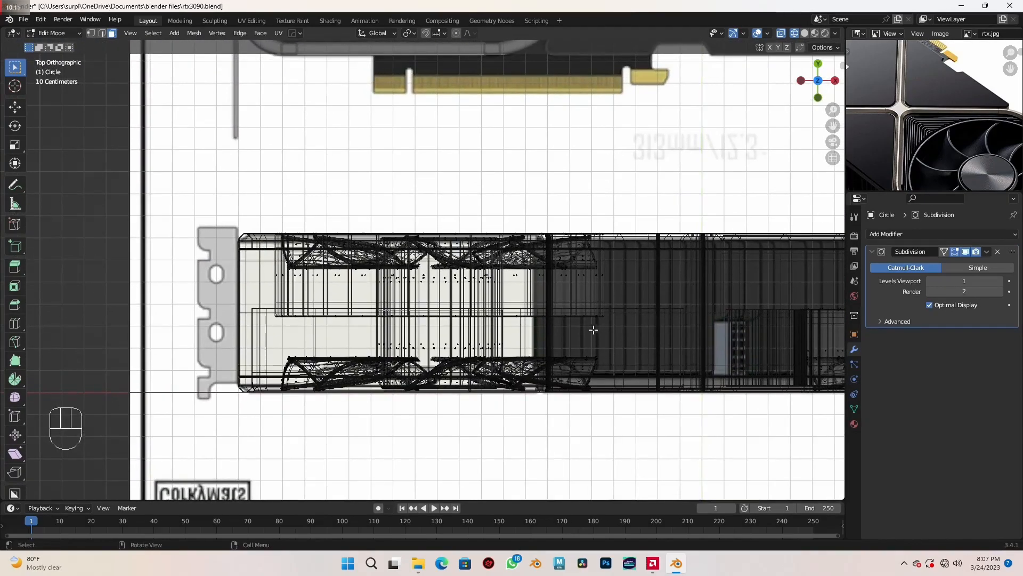
scroll(527, 332, "down", 1)
scroll(506, 347, "up", 1)
left_click_drag(402, 427, 682, 478)
key("x")
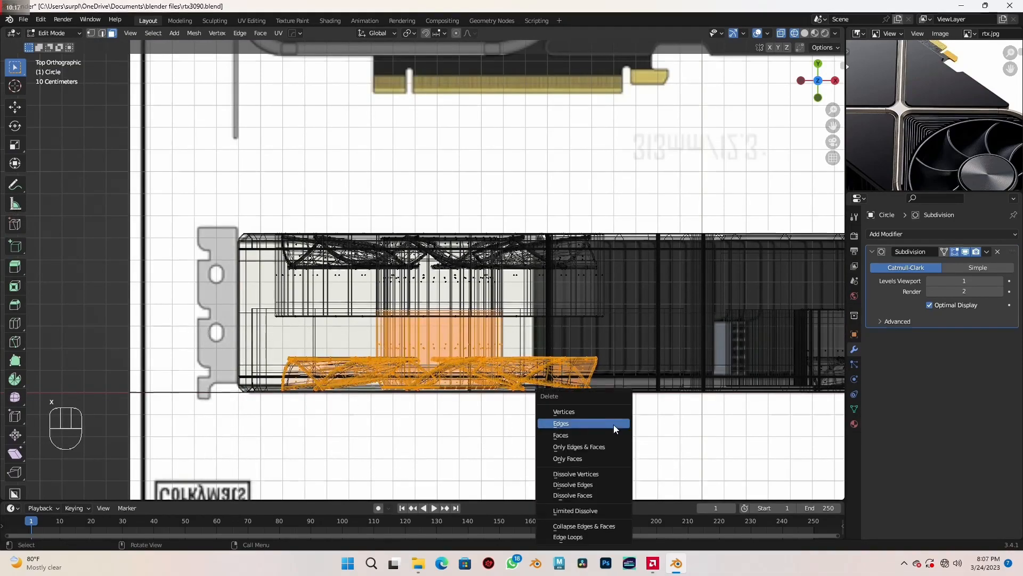
left_click(616, 411)
- Return to solid shading and Object Mode, and examine the remaining fans from both sides of the card
scroll(616, 410, "down", 3)
key("shift+z")
middle_click_drag(670, 429, 445, 299)
scroll(630, 367, "down", 3)
key("Tab")
scroll(447, 299, "up", 2)
middle_click_drag(511, 315, 691, 307)
scroll(548, 344, "down", 3)
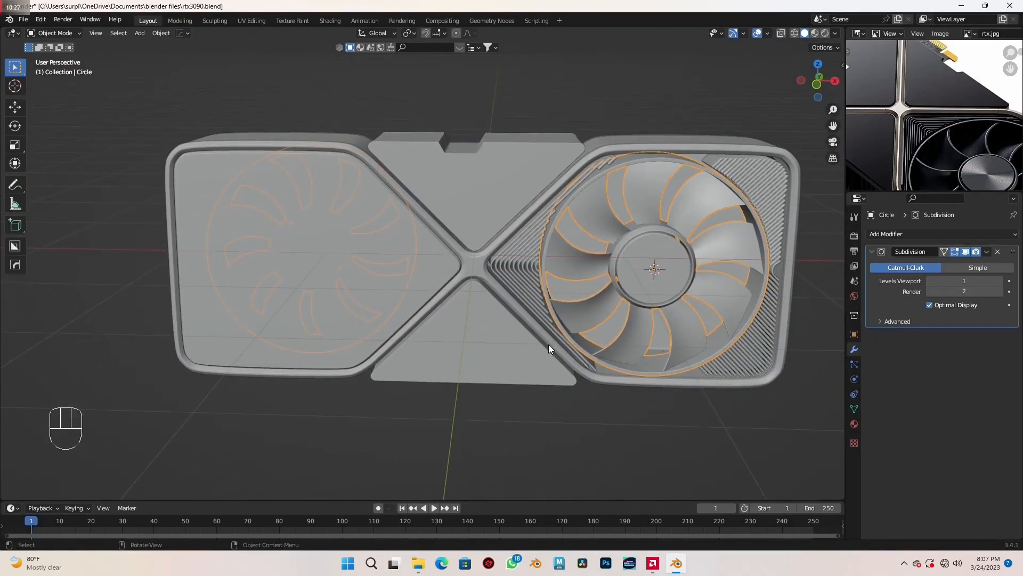
mouse_move(548, 343)
middle_mouse_down()
mouse_move(605, 331)
mouse_move(535, 347)
middle_mouse_up()
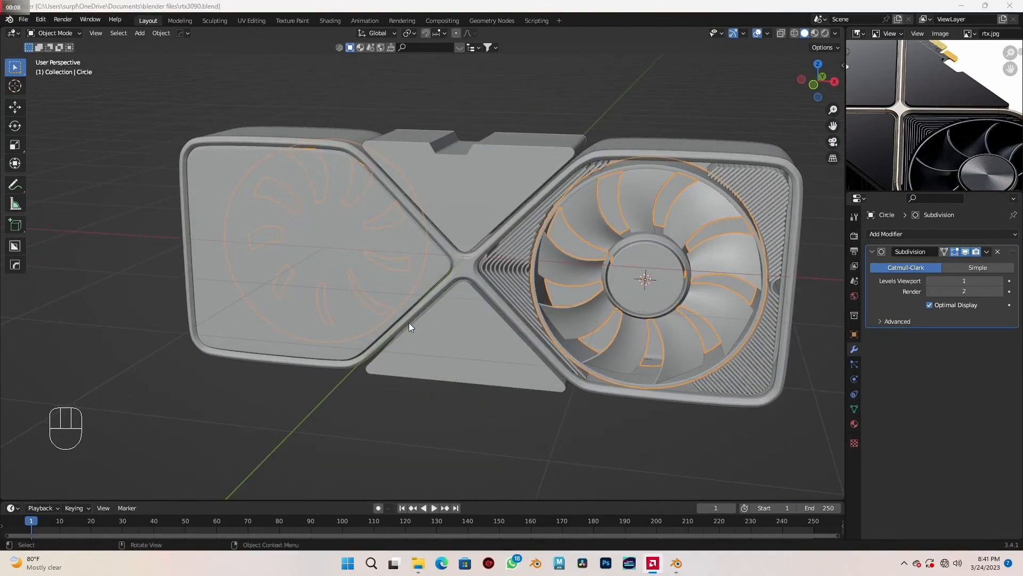
scroll(409, 323, "up", 2)
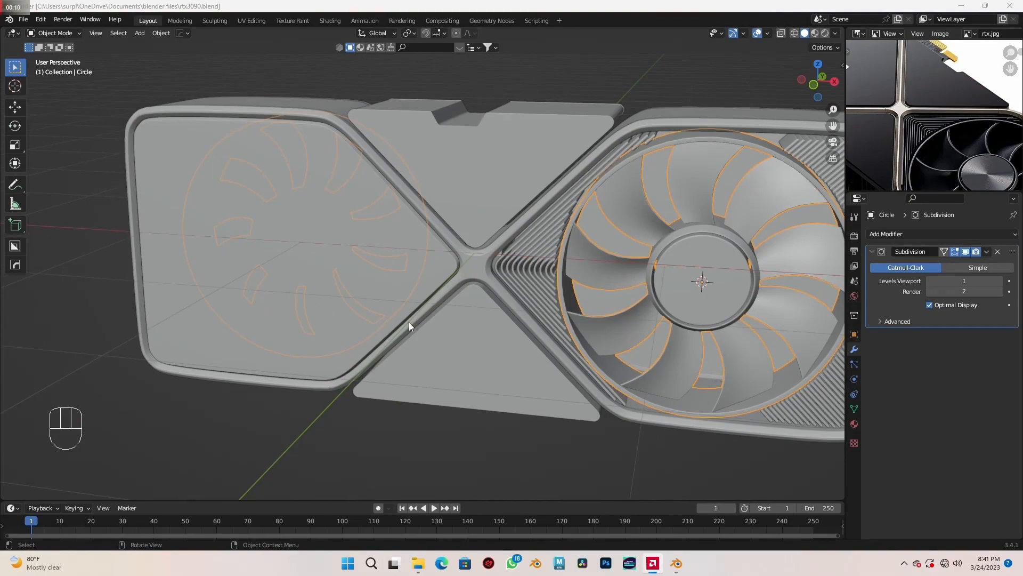
- Add a mesh plane in front view for the gold edge connector shown in the reference image
left_click(410, 321)
key("KP_1")
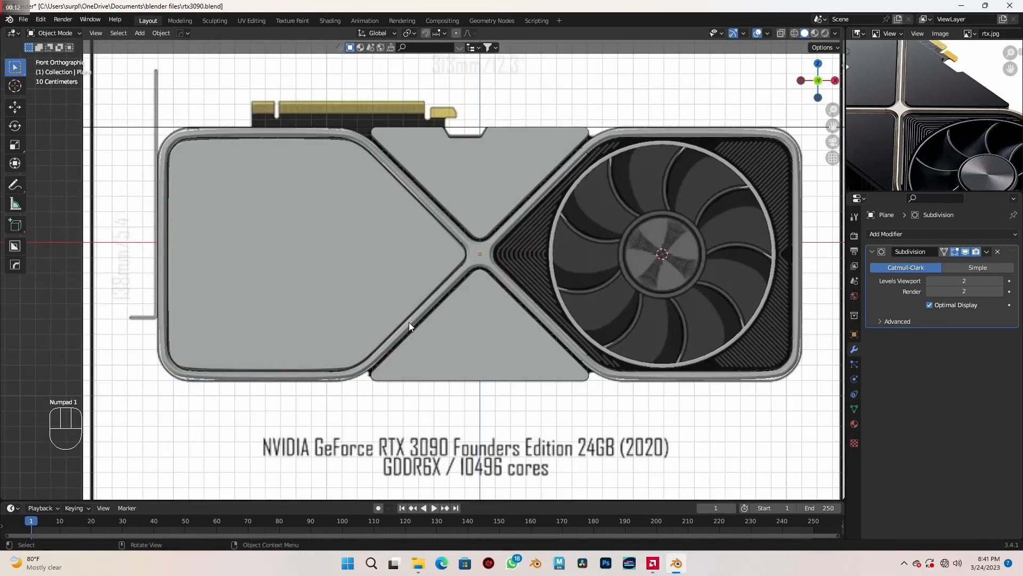
middle_click_drag(421, 218, 502, 325, "shift")
scroll(502, 329, "up", 4)
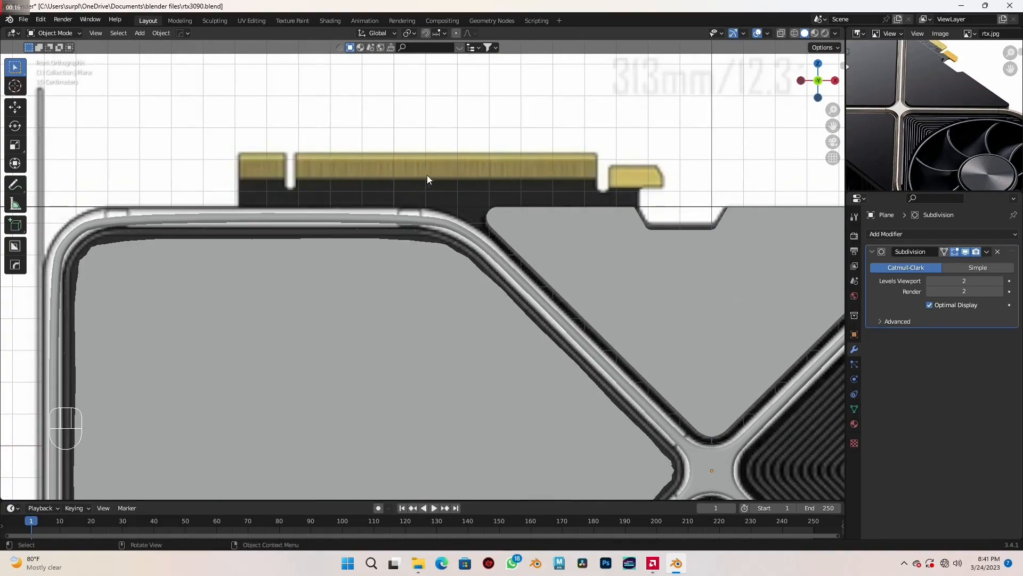
scroll(427, 175, "down", 3)
key("shift+a")
mouse_move(445, 243)
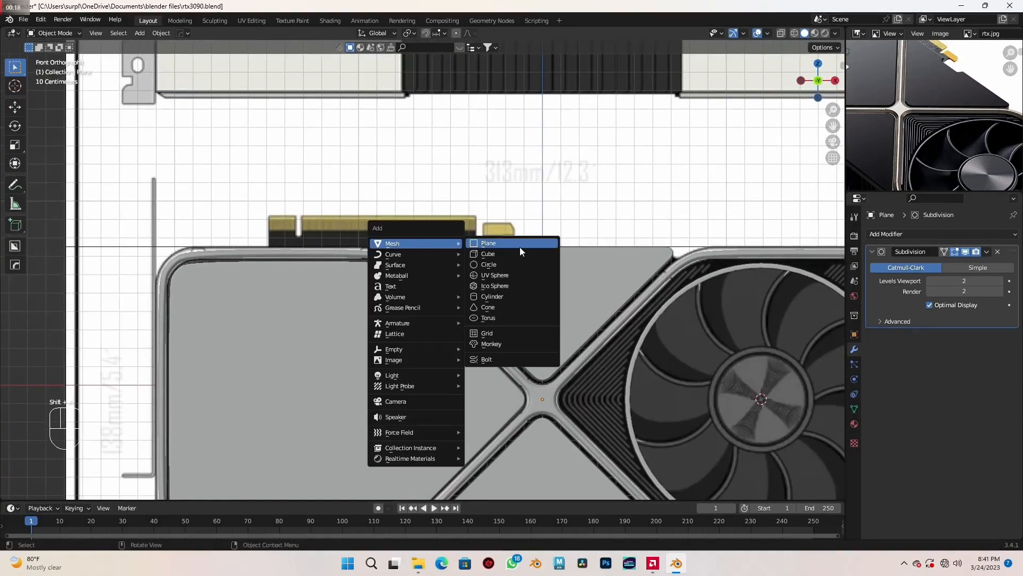
left_click(519, 244)
scroll(522, 245, "down", 1)
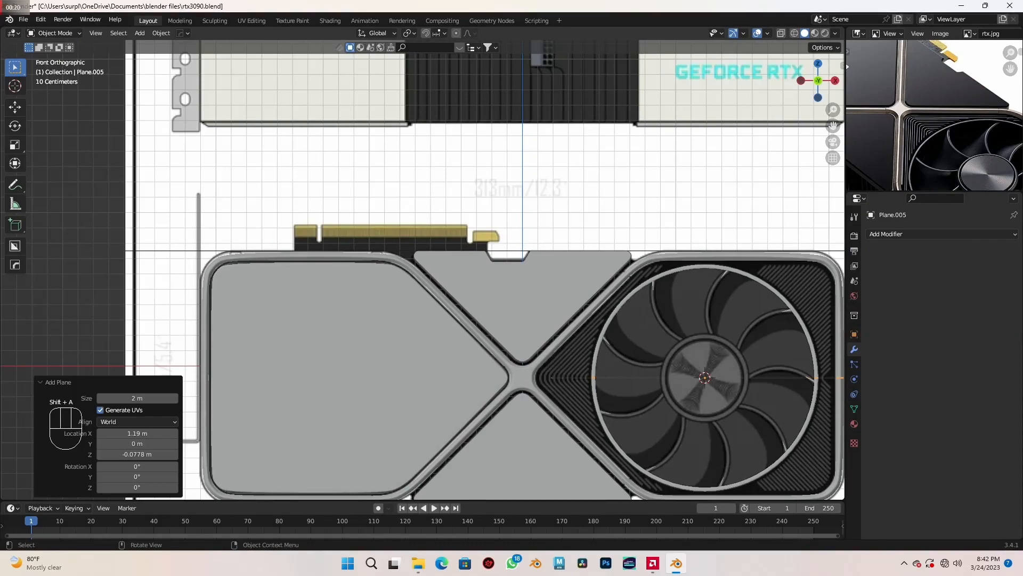
- Rotate the new plane 90° about the X axis so it stands upright
key("r")
type("x")
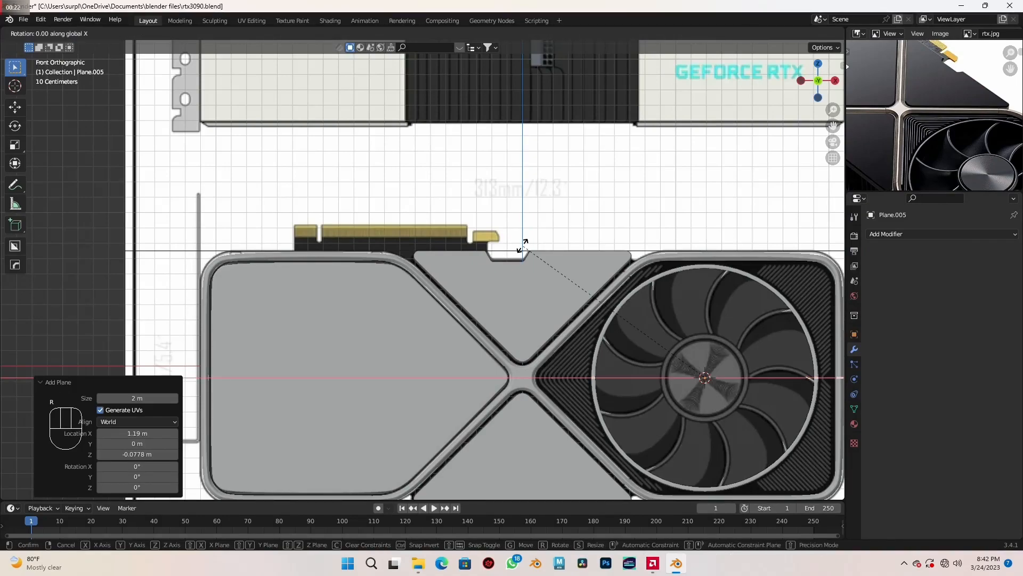
type("90")
key("Return")
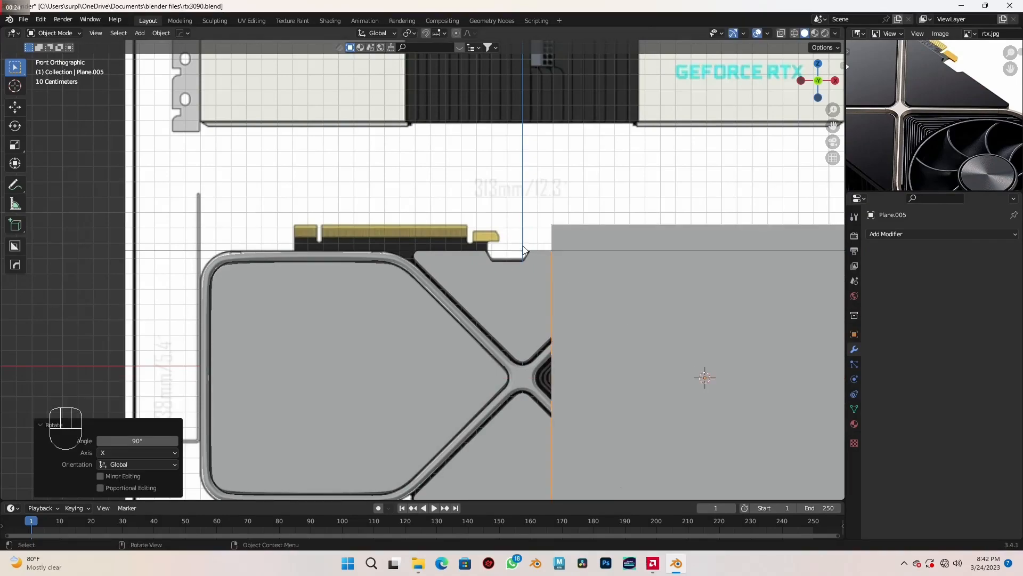
- Move the upright plane over the gold edge connector in the reference and switch the view to wireframe
scroll(538, 253, "down", 2)
scroll(538, 253, "up", 2)
key("g")
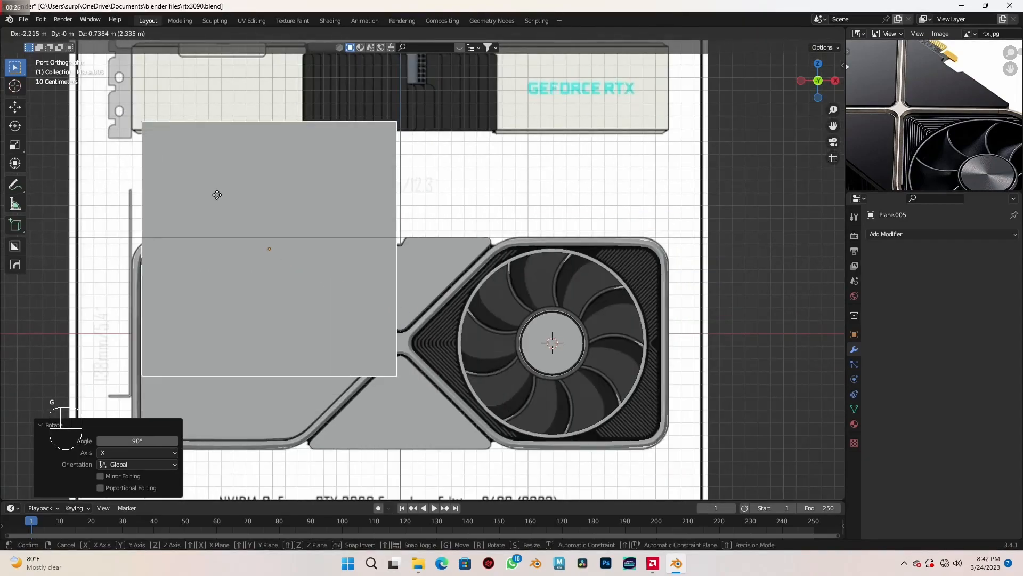
left_click(225, 189)
scroll(293, 235, "up", 5)
key("shift+z")
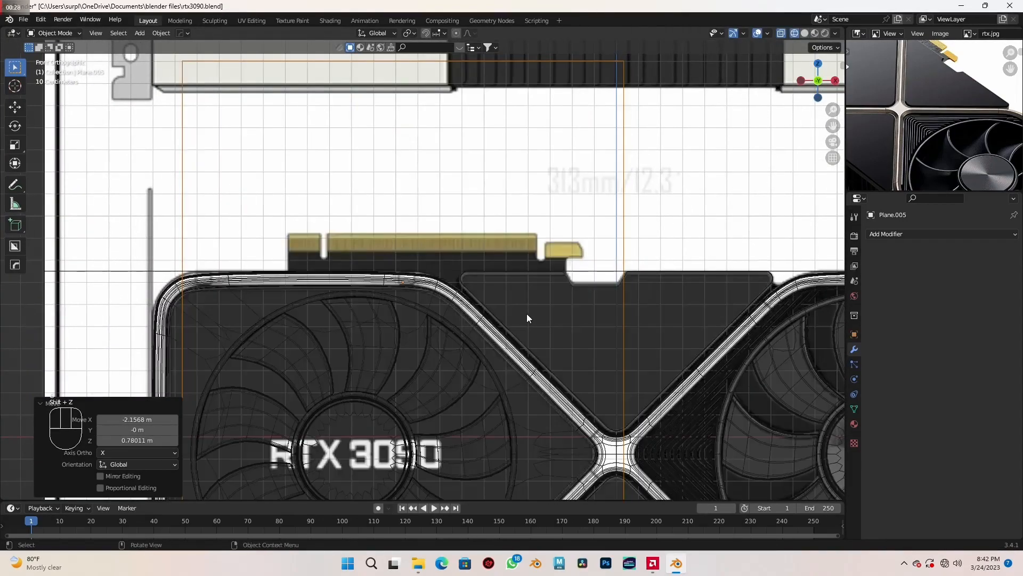
- Scale the plane to 0.648, then shift and stretch it along X to span the edge connector's full width
mouse_move(571, 327)
middle_mouse_down("shift")
mouse_move(591, 332)
mouse_move(596, 316)
mouse_move(582, 317)
middle_mouse_up("shift")
key("s")
left_click(600, 315)
key("g")
key("x")
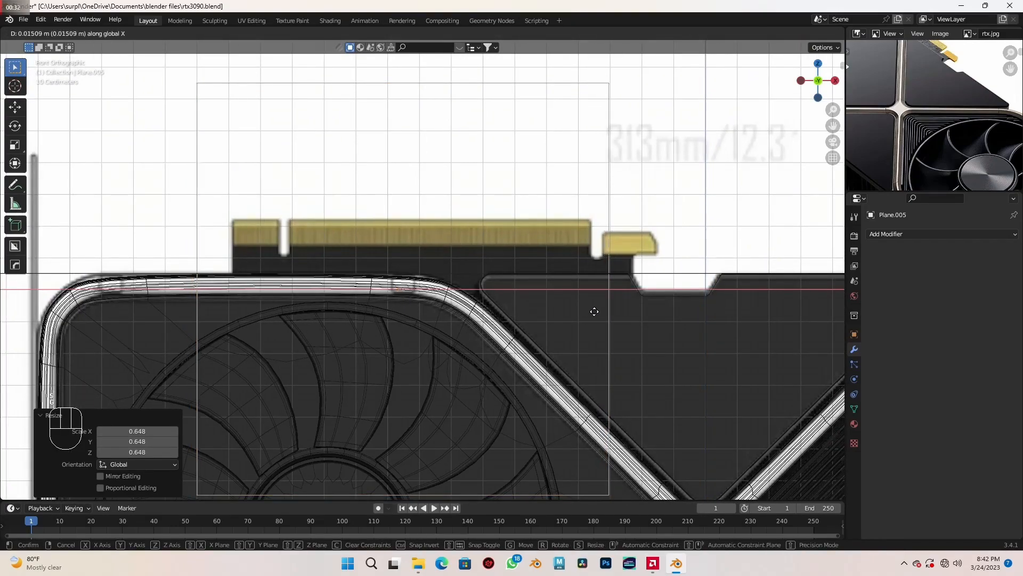
left_click(629, 309)
key("s")
key("x")
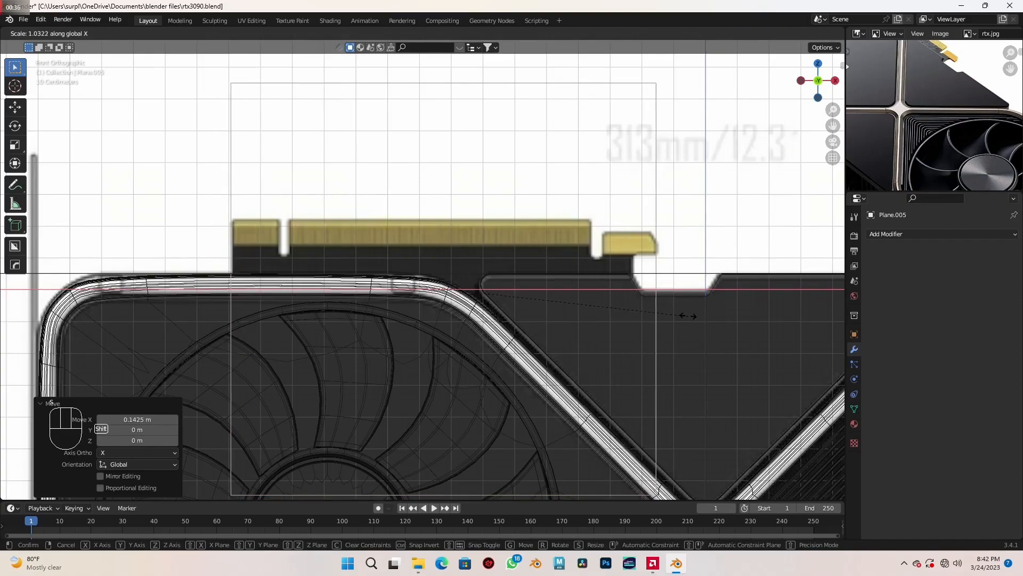
left_click(686, 315, "shift")
- Flatten the plane along Z and shift it vertically so its top edge matches the top of the gold connector
key("s")
key("z")
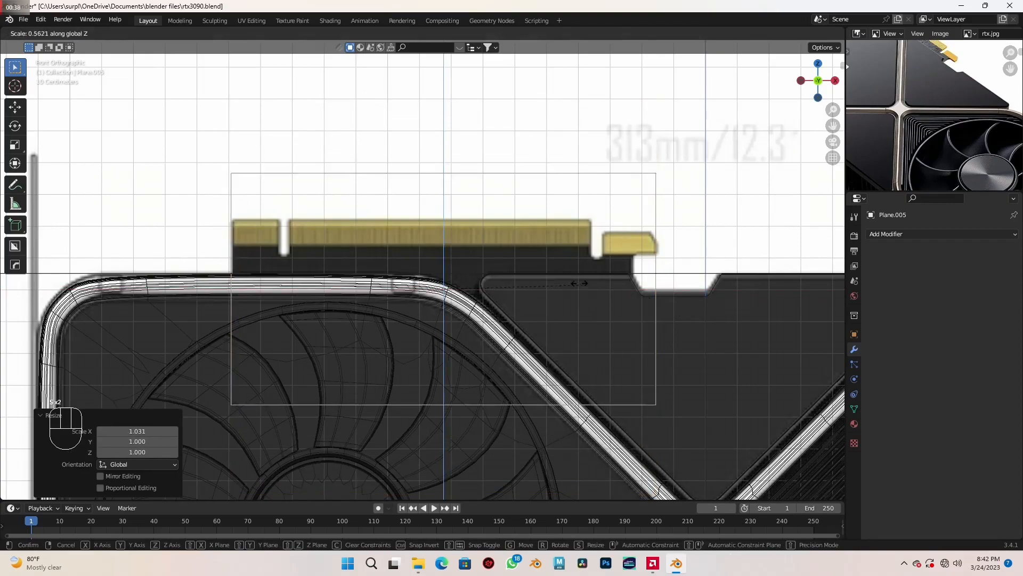
left_click(535, 300)
scroll(535, 300, "up", 1)
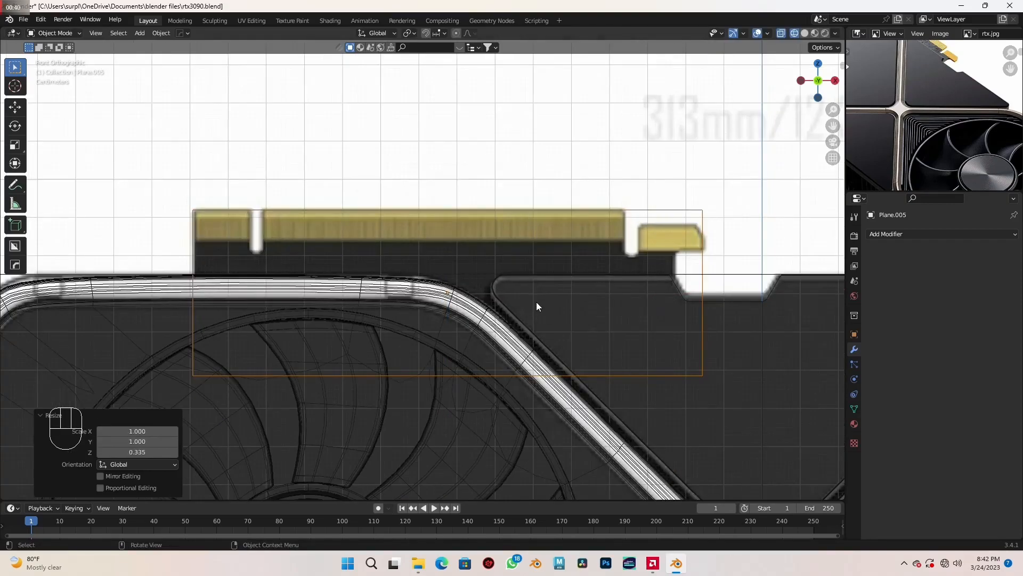
key("g")
key("z")
left_click(554, 264)
key("s")
key("z")
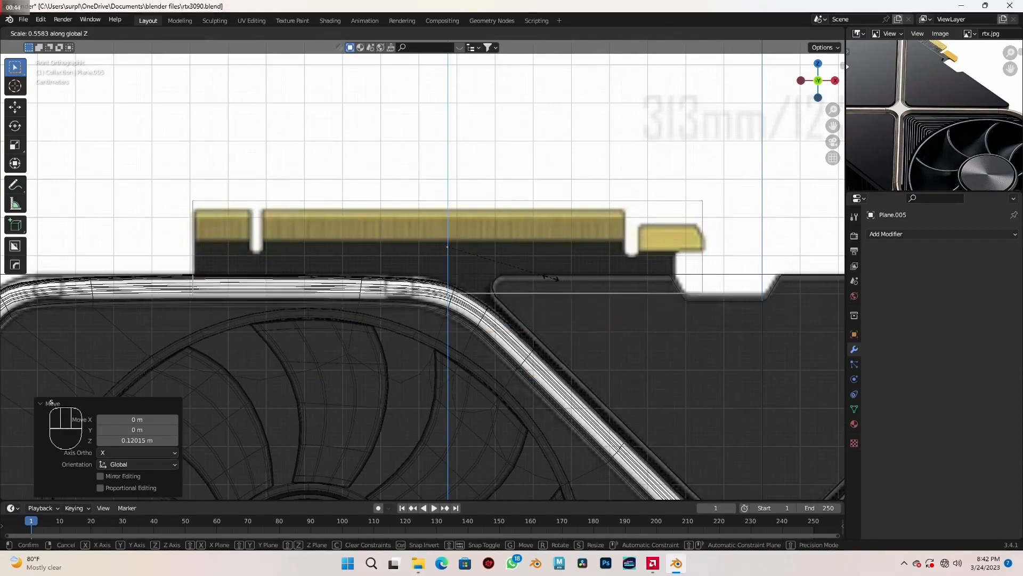
left_click(548, 273)
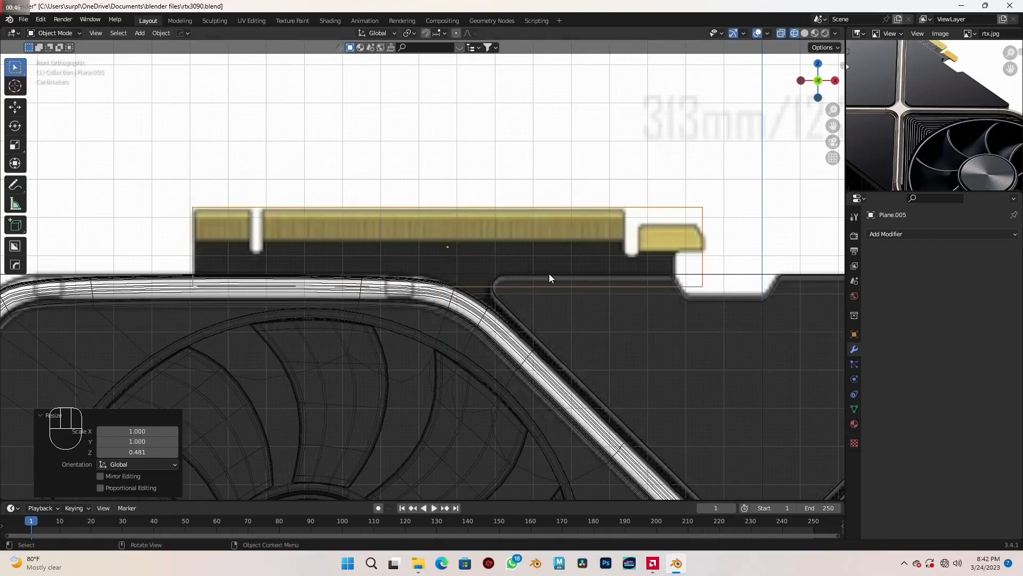
key("g")
key("z")
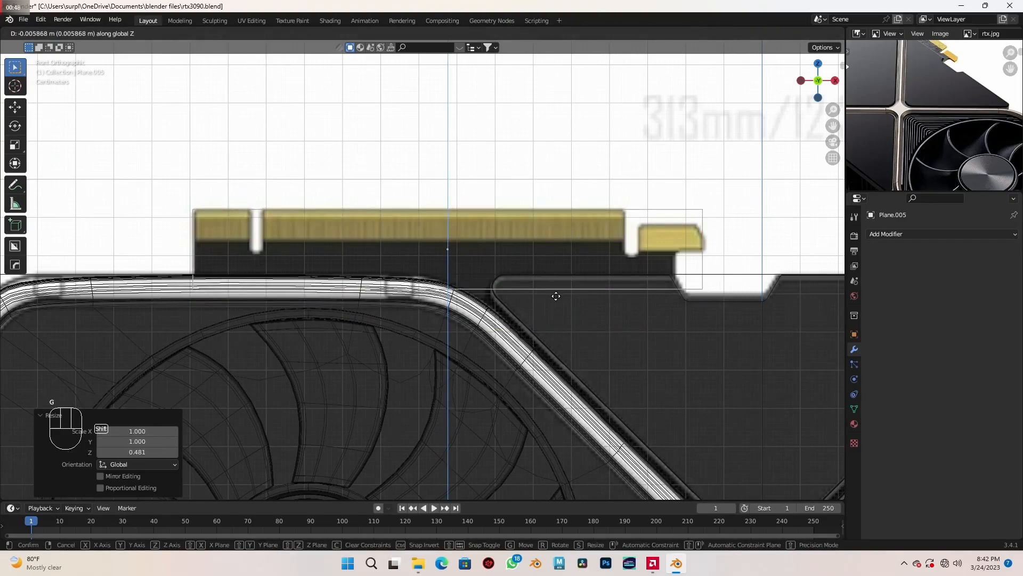
left_click(564, 304, "shift")
- Nudge the plane about 0.003 m along X to line up with the connector's side edges
mouse_move(630, 295)
middle_mouse_down("shift")
mouse_move(617, 295)
mouse_move(622, 284)
middle_mouse_up("shift")
middle_click_drag(521, 304, 531, 304, "shift")
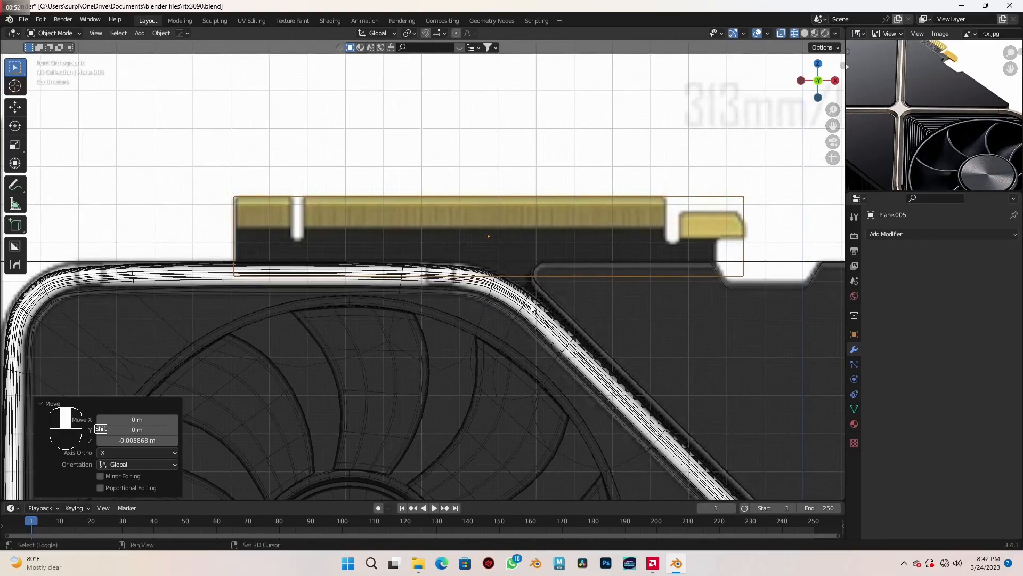
scroll(514, 307, "up", 1)
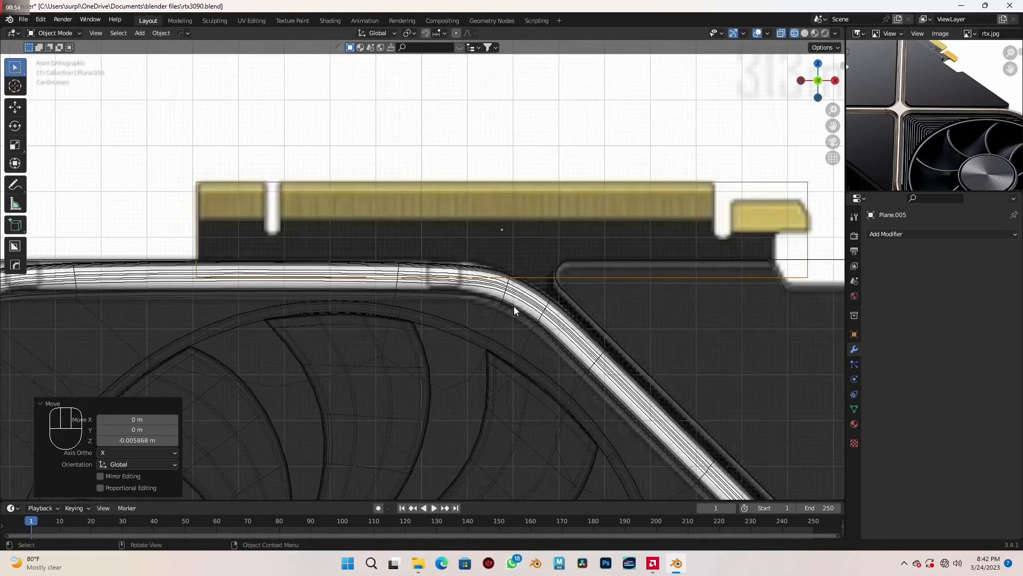
key("g")
key("x")
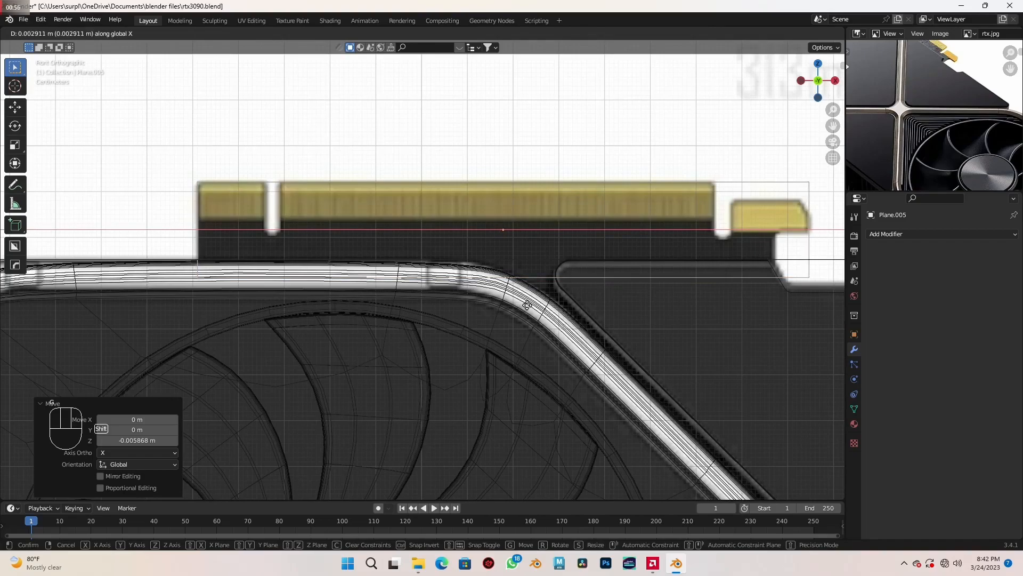
left_click(581, 323)
- Add a horizontal loop cut to the plane in Edit Mode, slid to the lower edge of the gold contacts
scroll(581, 323, "down", 1)
scroll(534, 299, "down", 1)
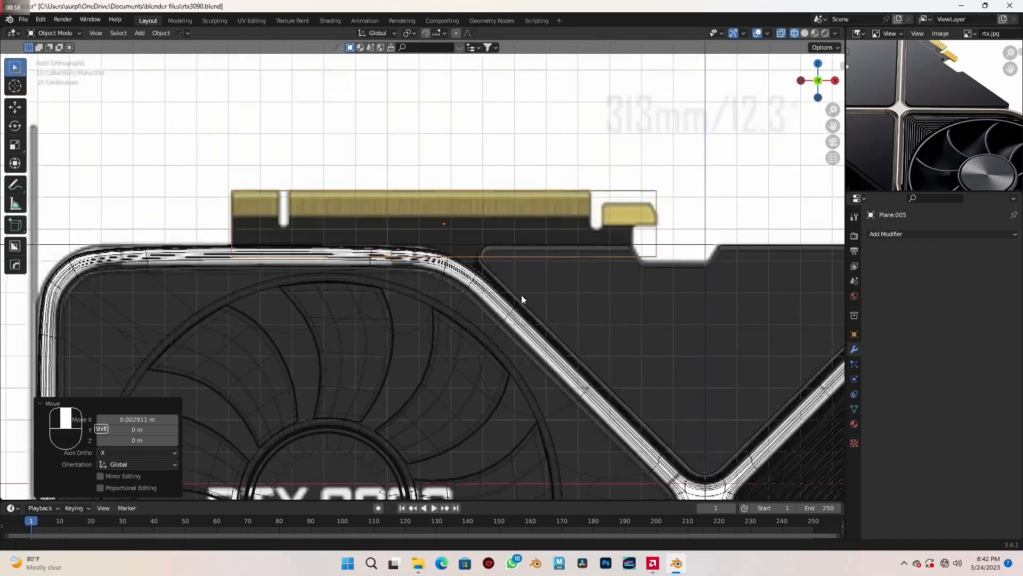
scroll(491, 279, "up", 1)
key("Tab")
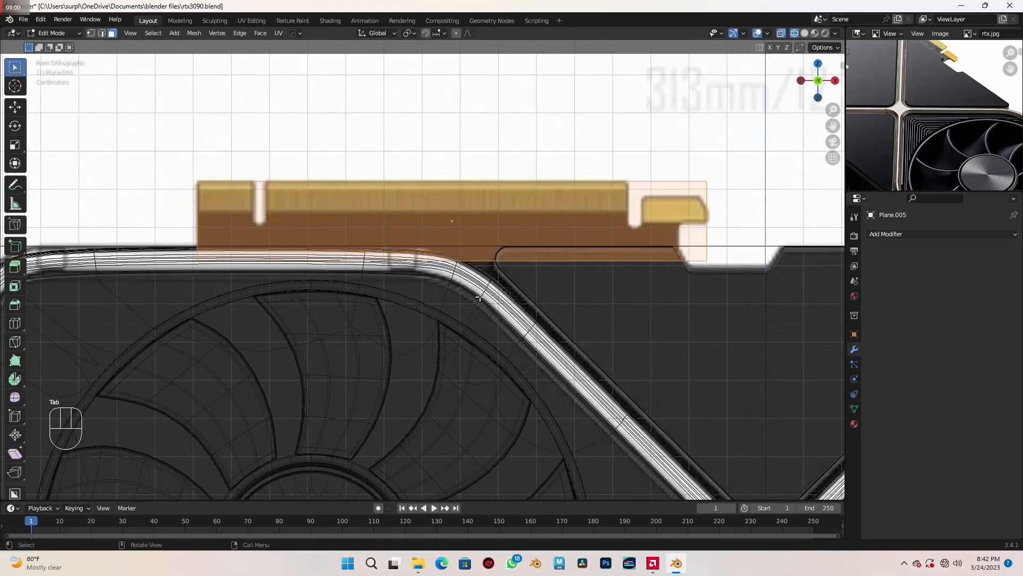
scroll(479, 287, "up", 1)
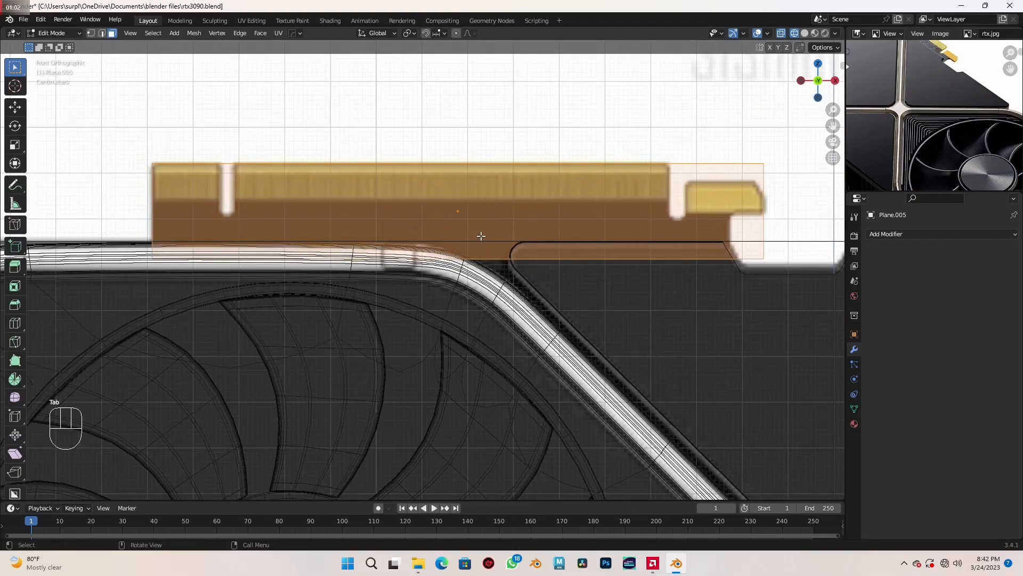
key("ctrl+r")
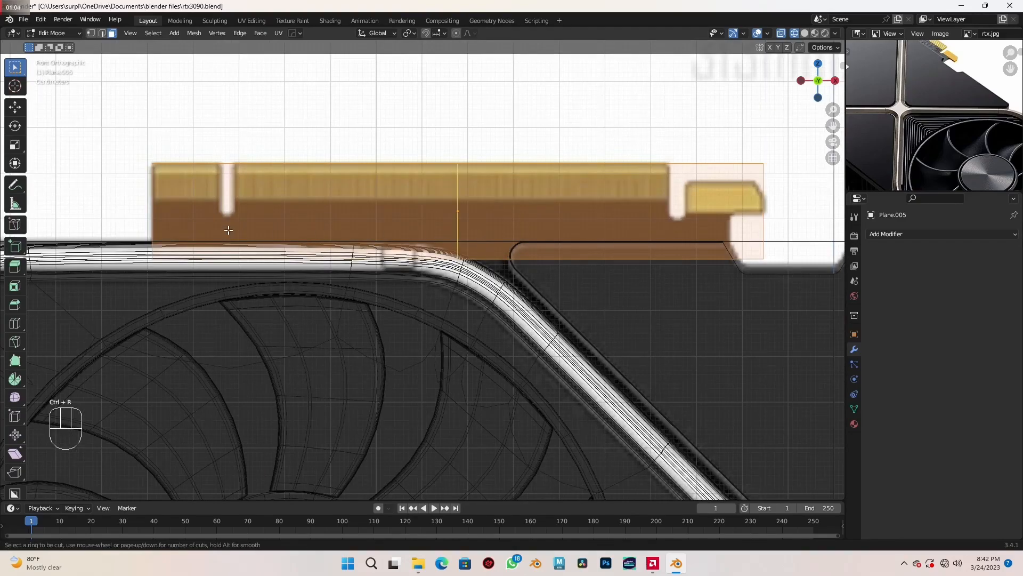
left_click(177, 210)
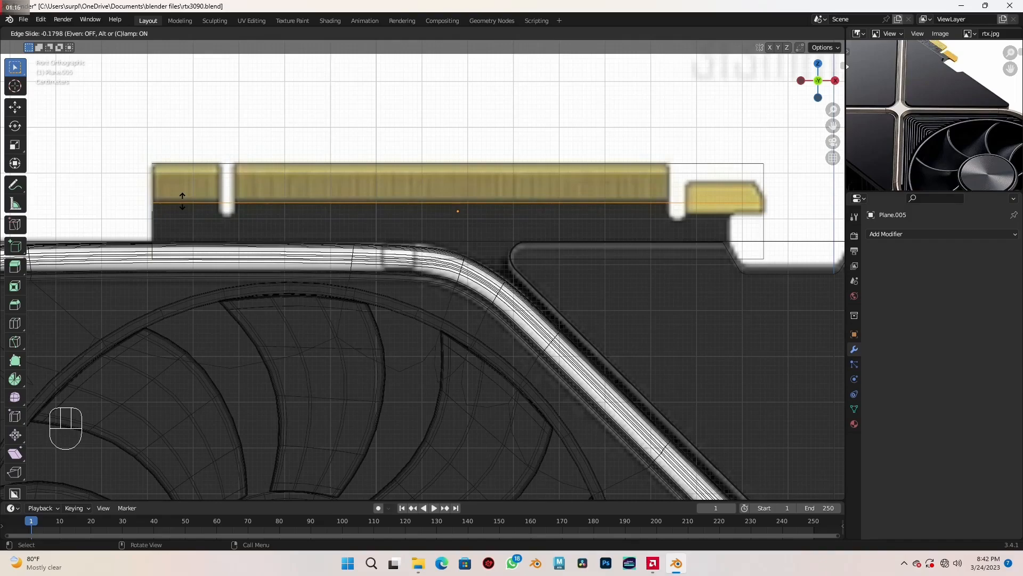
left_click(182, 201)
- Return to Object Mode with solid shading and move the connector plane about 0.071 m along Y into the card
scroll(182, 201, "down", 2)
mouse_move(289, 262)
middle_mouse_down()
mouse_move(301, 258)
mouse_move(324, 279)
mouse_move(486, 301)
middle_mouse_up()
key("Tab")
key("shift+z")
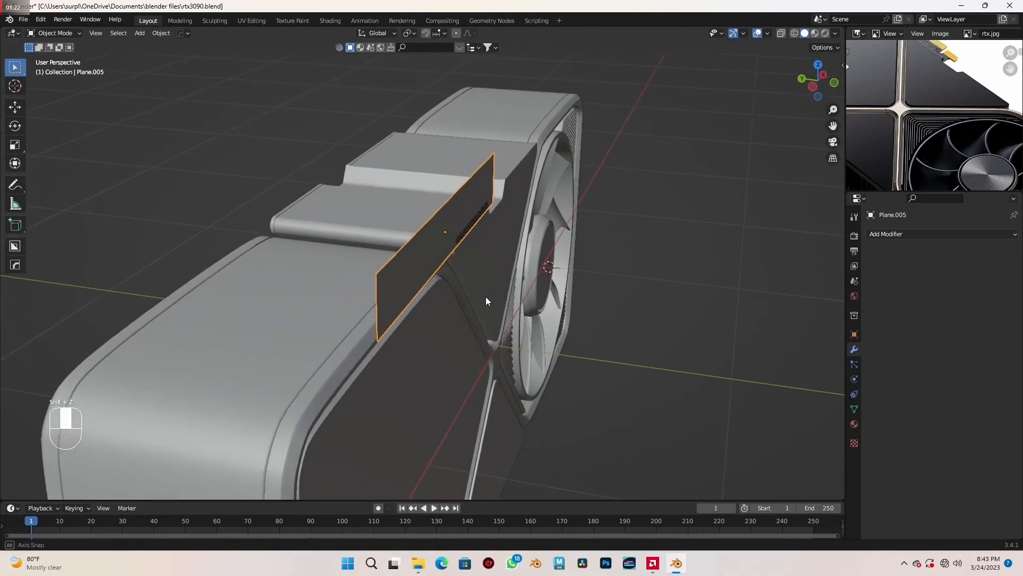
key("g")
key("y")
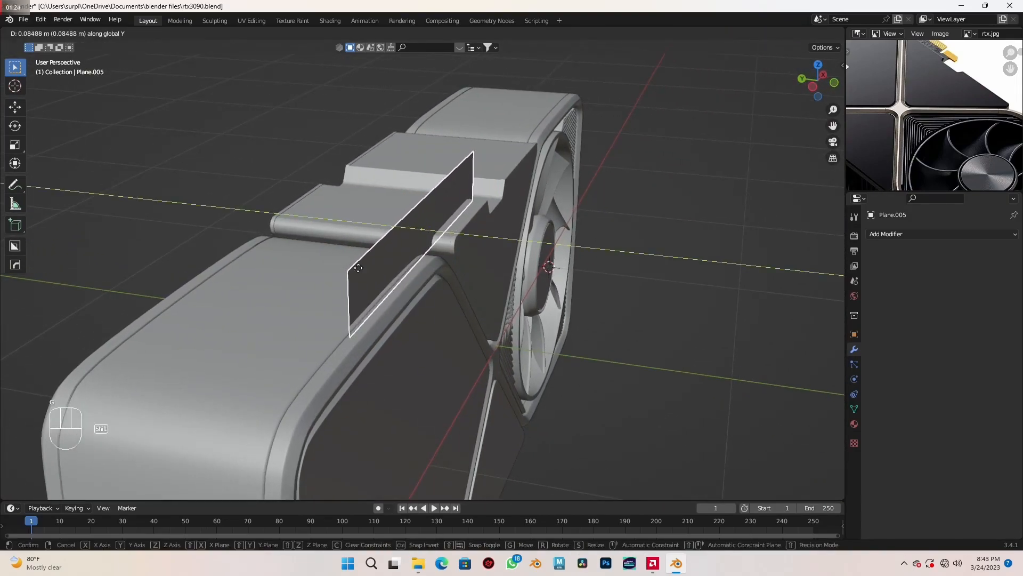
left_click(394, 282)
middle_click_drag(393, 286, 497, 335)
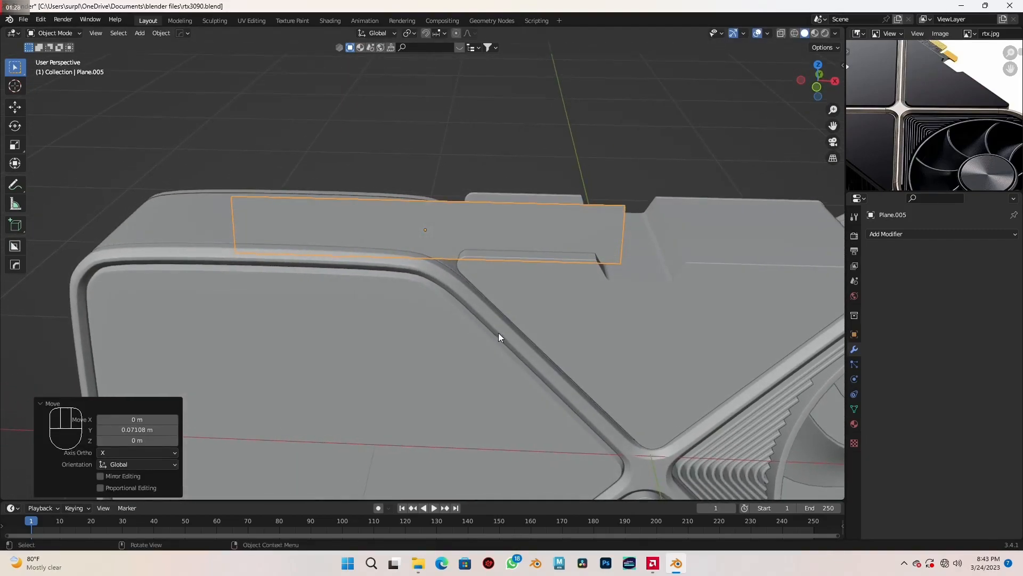
- Add a mesh cube in front view, move it near the edge connector and scale it to 0.245
key("KP_1")
scroll(498, 337, "up", 5)
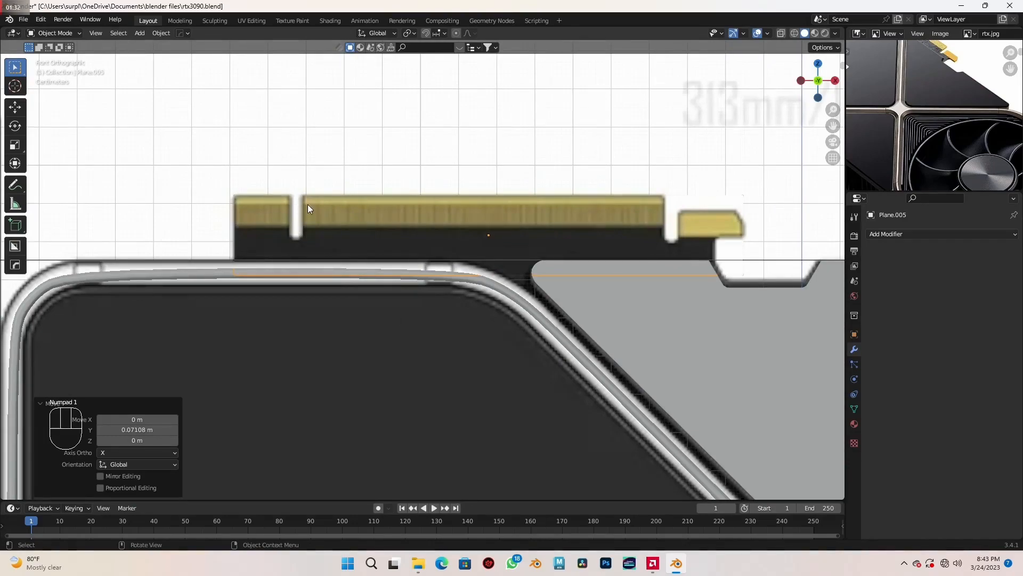
key("shift+a")
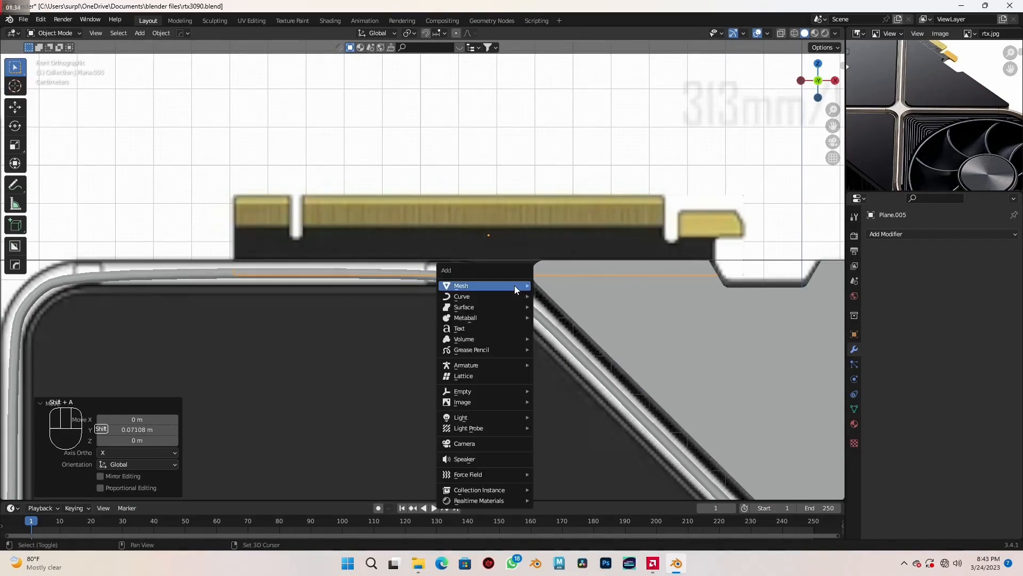
mouse_move(514, 286)
left_click(570, 295)
scroll(571, 295, "down", 2)
scroll(570, 295, "down", 1)
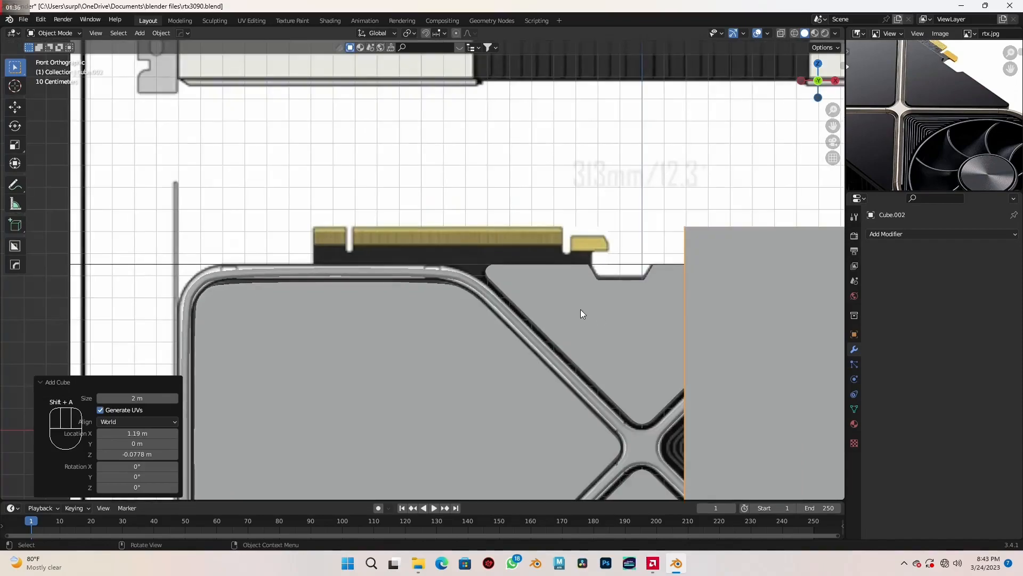
key("g")
left_click(91, 175)
key("s")
left_click(426, 273)
- Position the cube over the connector's first notch in wireframe view
scroll(406, 307, "up", 3)
middle_click_drag(406, 307, 497, 324, "shift")
key("g")
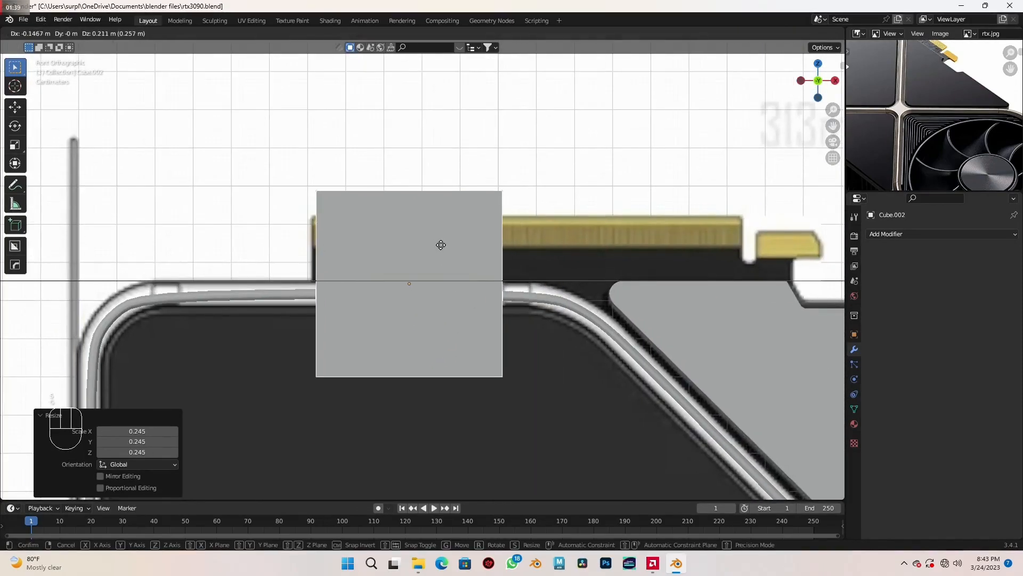
left_click(414, 219)
key("shift+z")
scroll(424, 266, "up", 2)
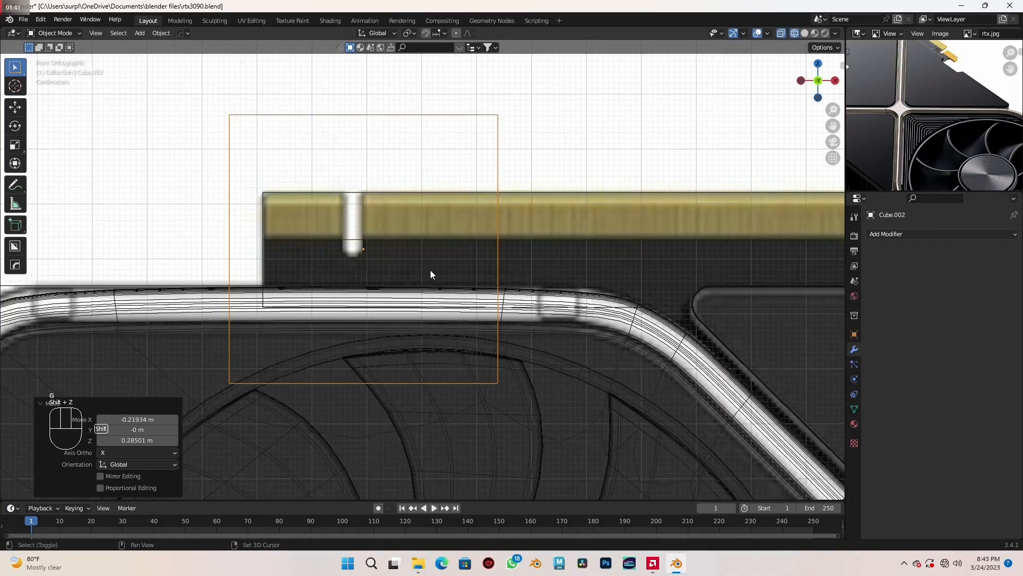
key("g")
left_click(607, 282)
- Narrow the cube along X to the notch width, scale it to 0.398 along Z and raise it to the notch depth
key("s")
key("x")
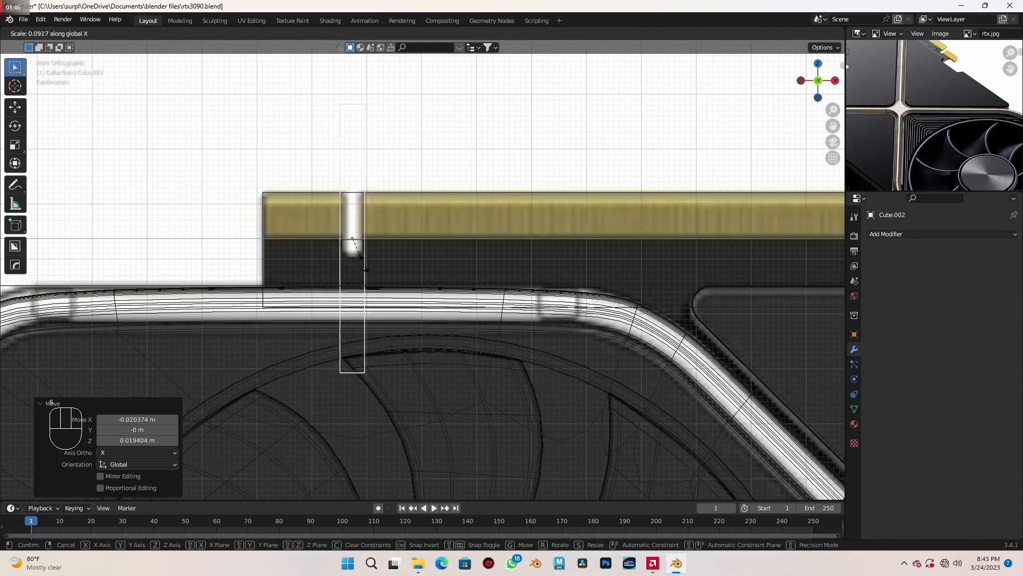
left_click(363, 261)
scroll(399, 275, "up", 2)
middle_click_drag(400, 275, 460, 304, "shift")
key("s")
key("z")
left_click(432, 262)
key("g")
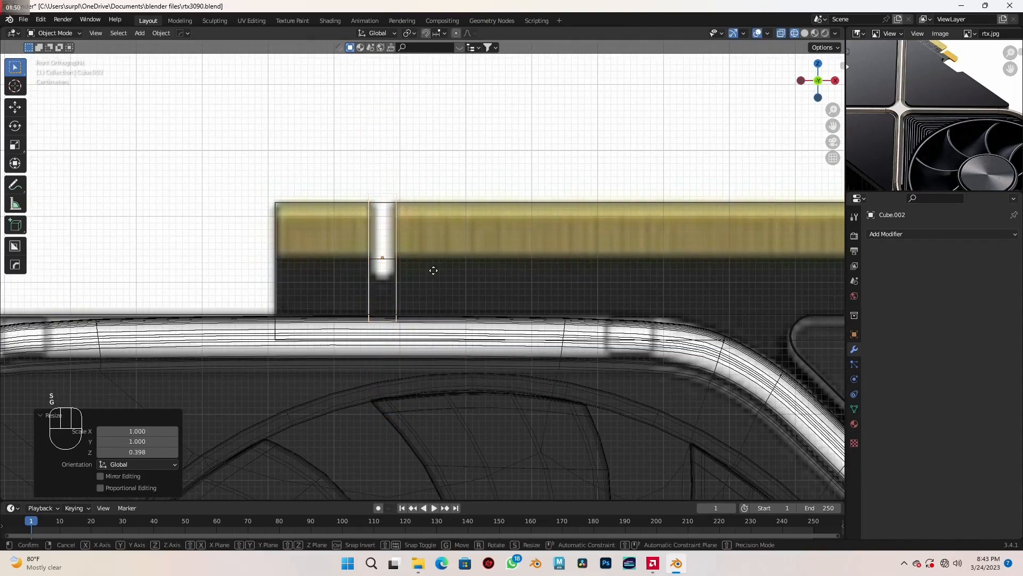
key("z")
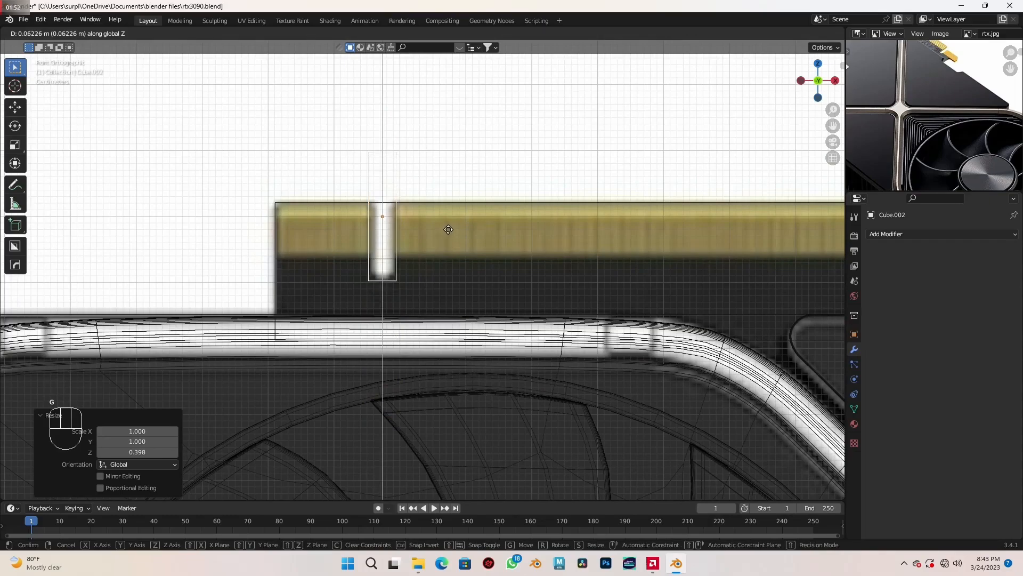
left_click(448, 229)
- Align the cube with the first notch along X and apply its scale
scroll(437, 247, "up", 1)
middle_click_drag(437, 246, 466, 282, "shift")
scroll(465, 281, "up", 2)
key("g")
key("x")
left_click(484, 284)
scroll(483, 287, "down", 3)
scroll(472, 290, "up", 3)
key("ctrl+a")
left_click(433, 297)
- Bevel the cube's two bottom edges by about 0.018 m with 6 segments to match the notch's rounded end
scroll(436, 300, "down", 2)
key("Tab")
middle_click_drag(436, 301, 432, 365)
left_click(407, 337)
left_click(410, 335, "shift")
key("KP_1")
scroll(410, 334, "up", 3)
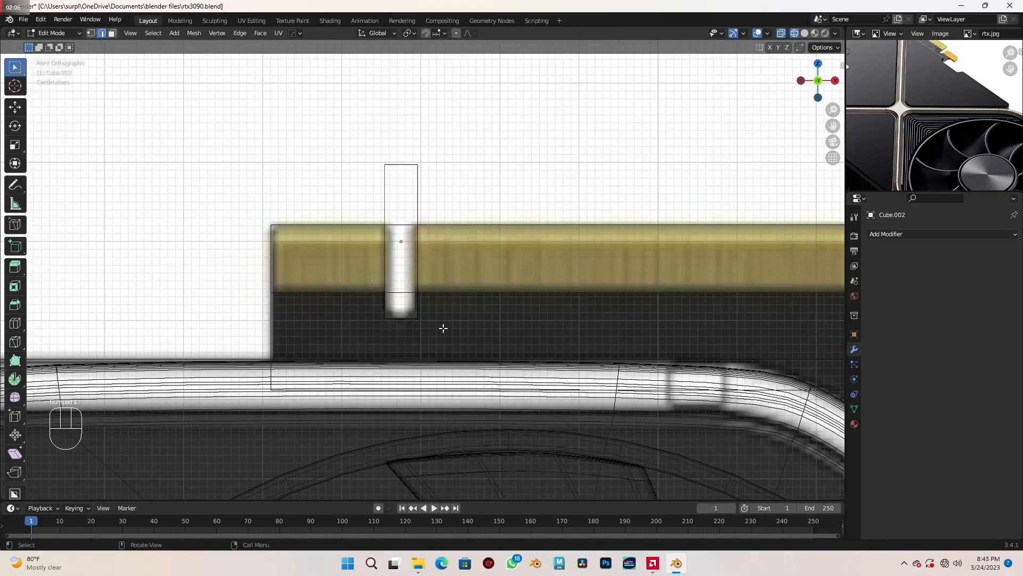
key("ctrl+b")
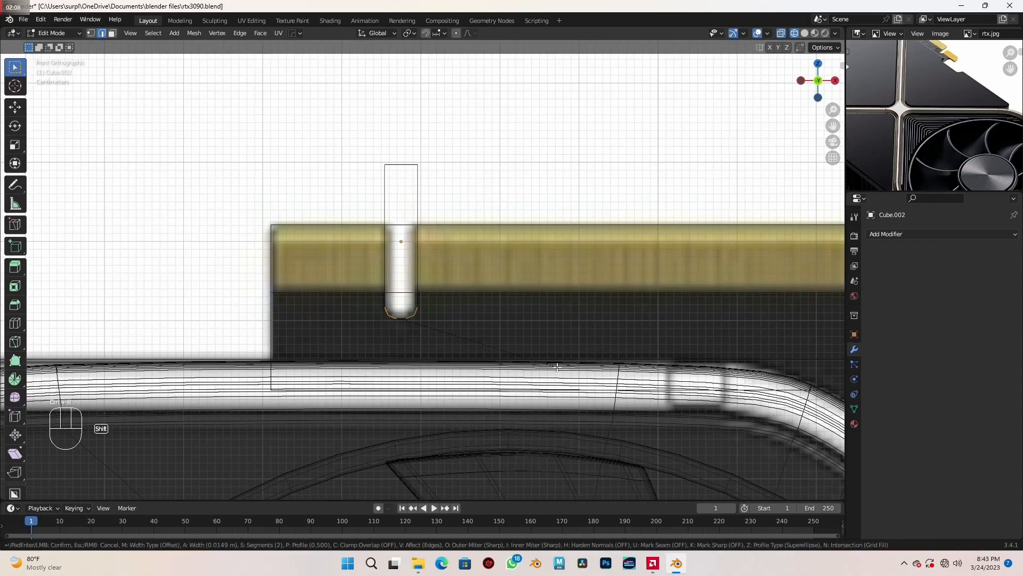
left_click(577, 376)
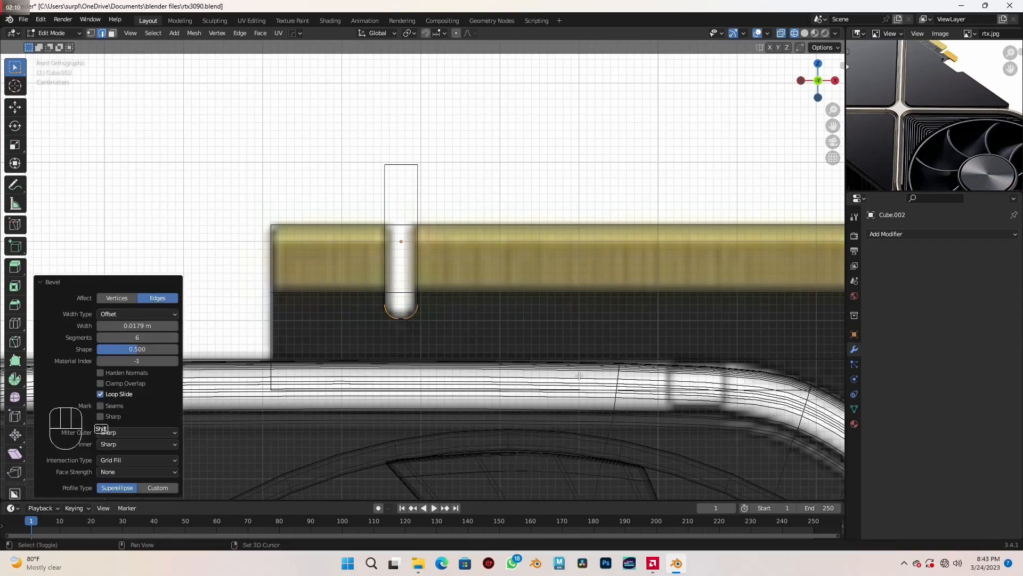
- Duplicate the rounded notch cutter in Object Mode and move the copy about 0.982 m along X to the second notch
scroll(565, 362, "down", 6)
key("Tab")
scroll(489, 348, "up", 2)
middle_click_drag(563, 346, 469, 349, "shift")
key("shift+d")
key("x")
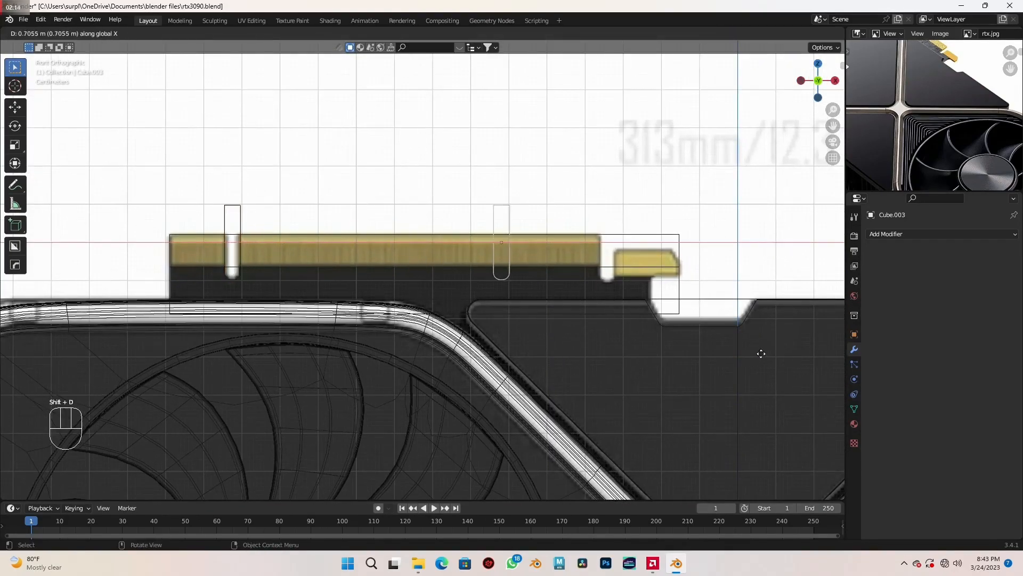
left_click(1, 354)
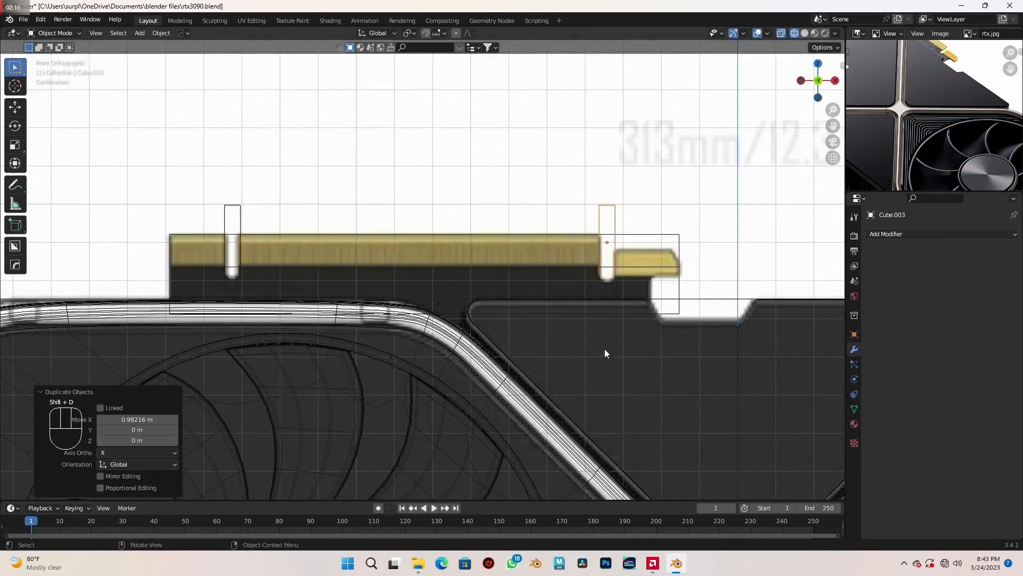
- Lower the duplicated cutter about 0.008 m so its rounded end fits the second notch
scroll(628, 341, "up", 1)
middle_click_drag(673, 321, 516, 317, "shift")
scroll(516, 316, "up", 4)
key("g")
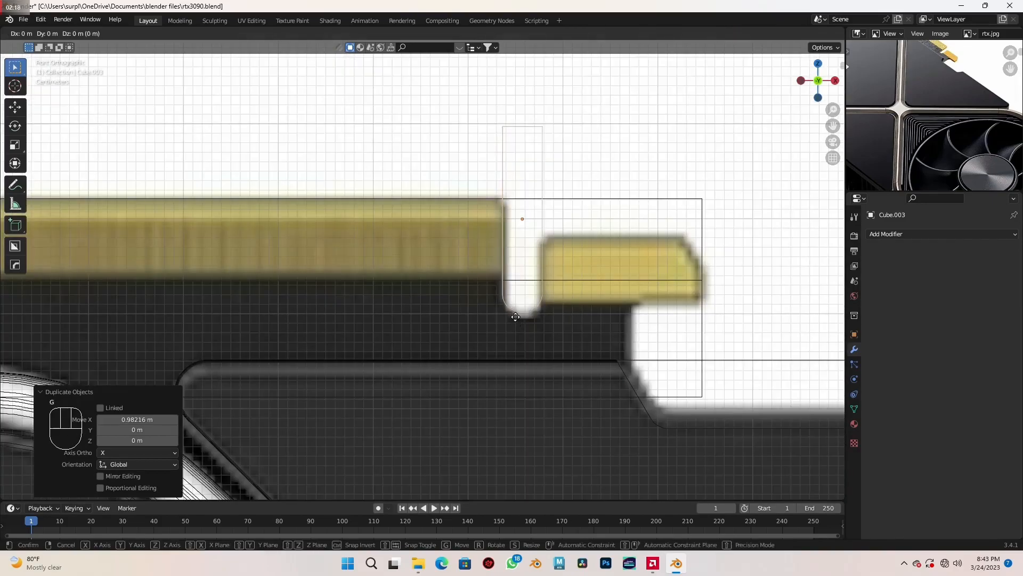
left_click(520, 395)
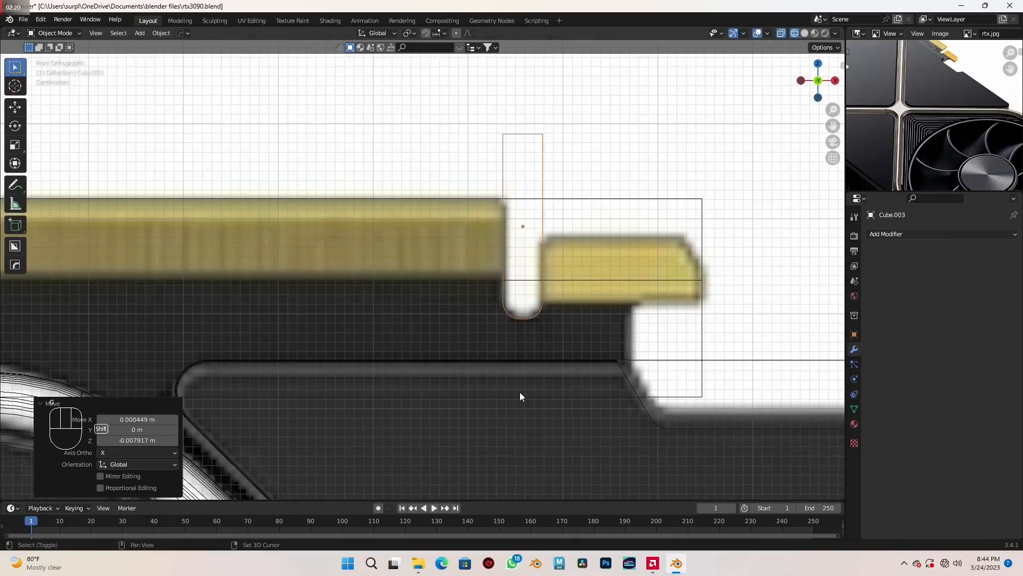
- Add two Boolean modifiers set to Difference to the gold edge connector plane
scroll(519, 391, "down", 12)
mouse_move(431, 338)
middle_mouse_down()
mouse_move(466, 356)
mouse_move(459, 332)
mouse_move(491, 325)
mouse_move(442, 324)
mouse_move(456, 333)
middle_mouse_up()
scroll(428, 338, "up", 4)
key("shift+z")
scroll(440, 325, "up", 2)
scroll(440, 324, "down", 2)
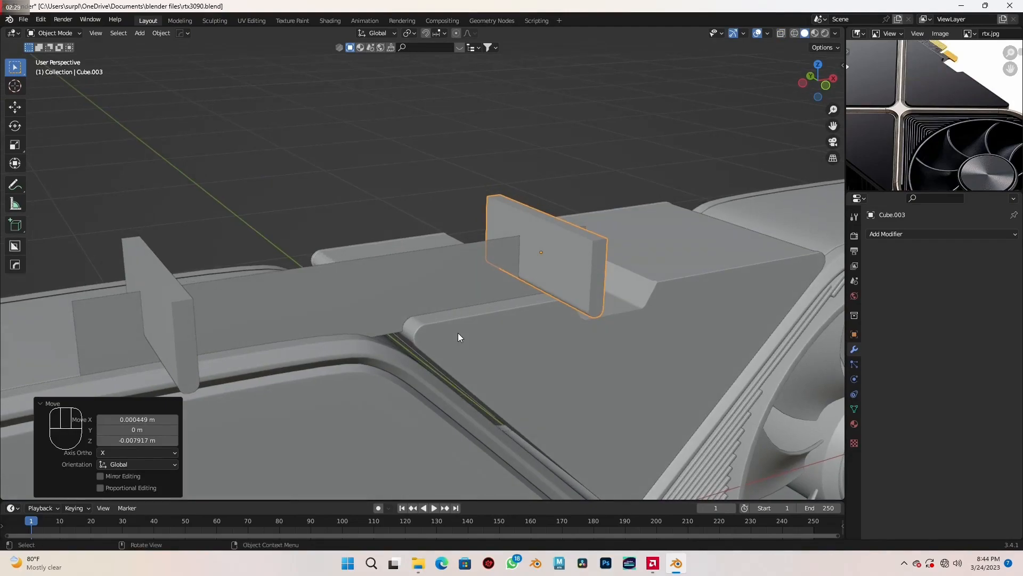
left_click(357, 299)
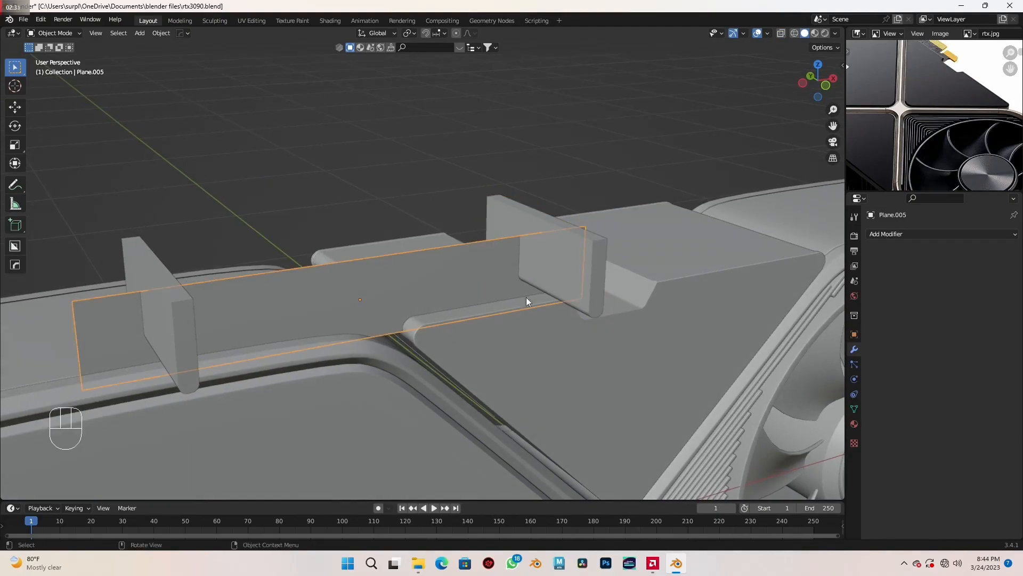
left_click(897, 230)
left_click(817, 288)
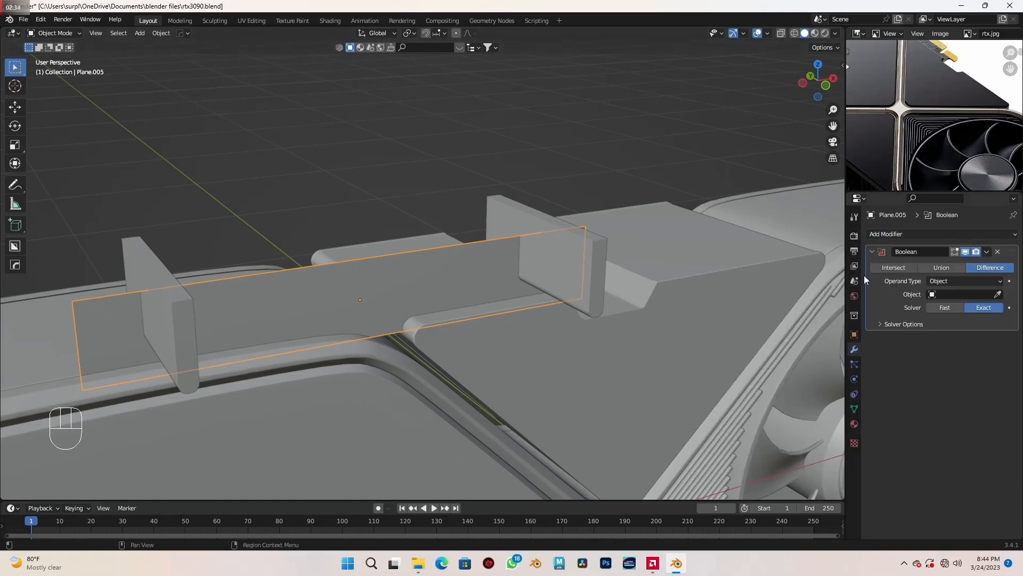
left_click(923, 234)
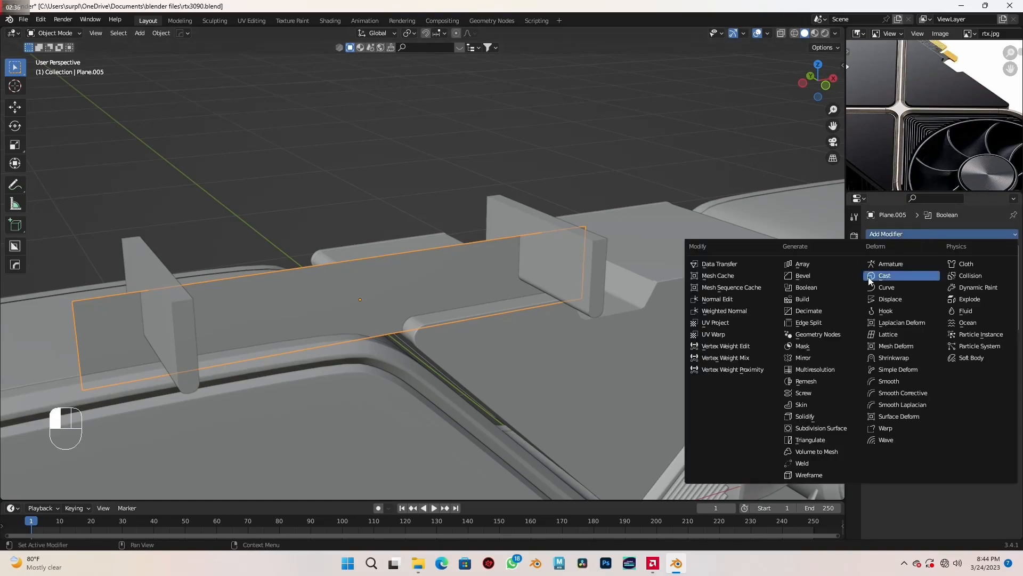
left_click(823, 289)
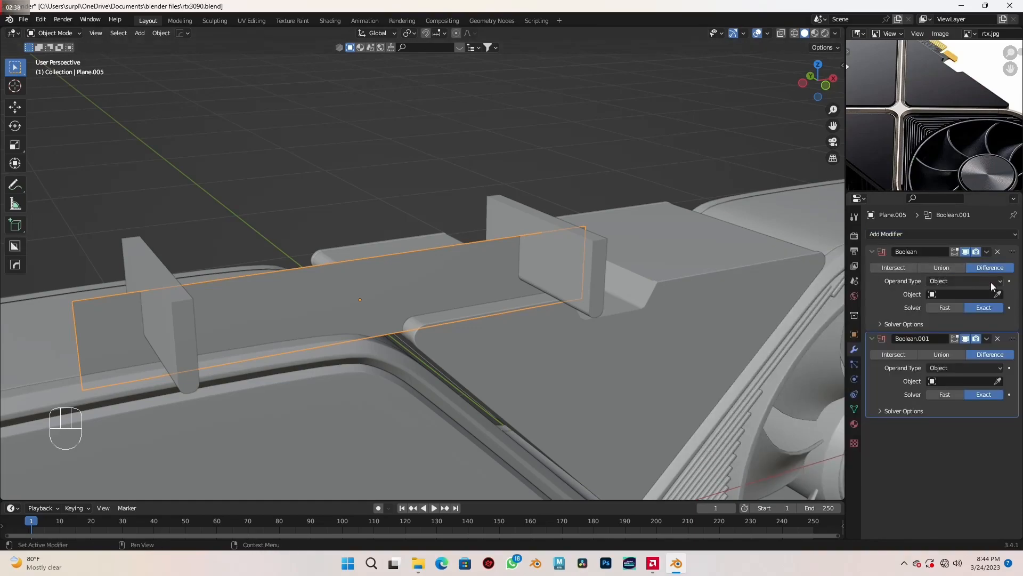
- Assign the first and second notch cutters to the two Boolean modifiers and apply both modifiers
left_click(997, 294)
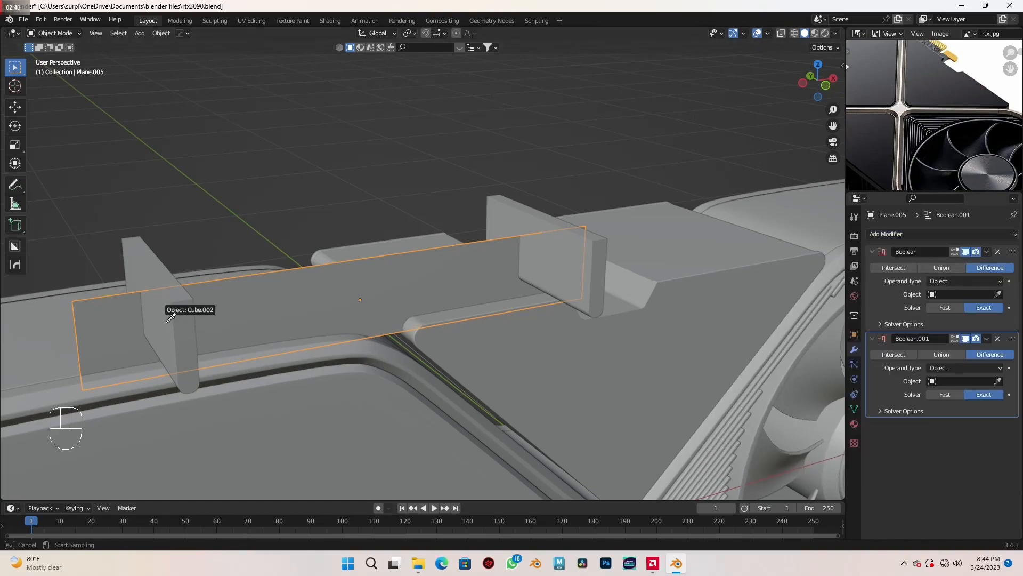
left_click(181, 312)
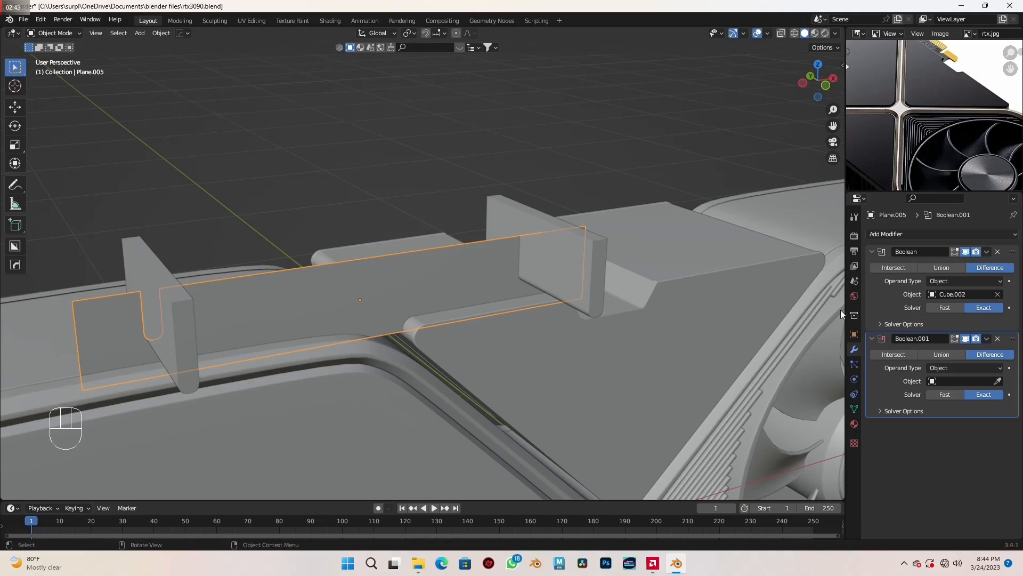
left_click(998, 381)
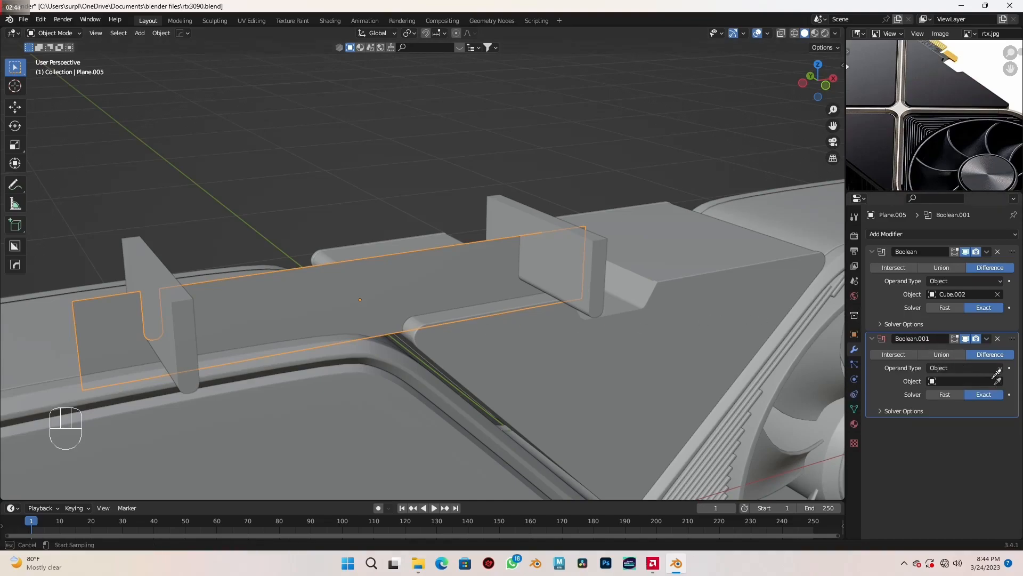
left_click(591, 269)
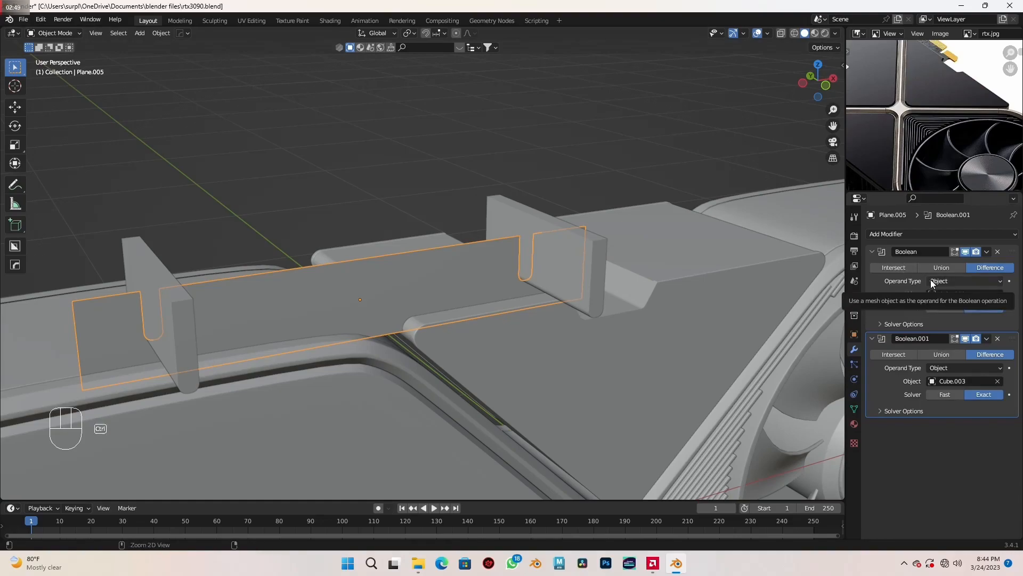
key("ctrl+a")
key("ctrl+a")
- Delete both rounded notch cutters
left_click(184, 349)
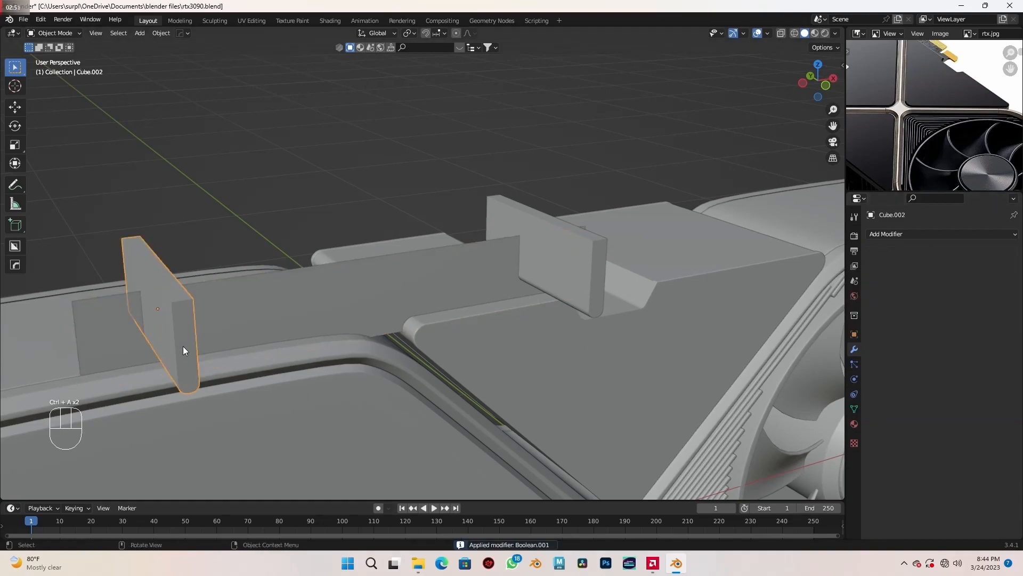
key("x")
left_click(275, 374)
left_click(578, 277)
key("x")
left_click(581, 278)
- Select the horizontal middle edge of the connector plane's short end section in Edit Mode
left_click(298, 315)
middle_click_drag(298, 315, 397, 328)
key("Tab")
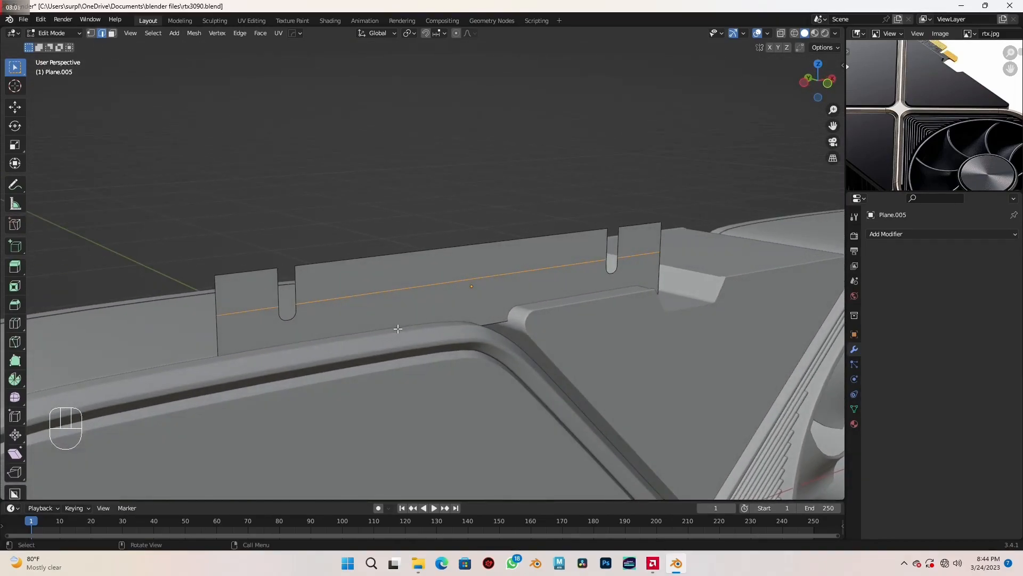
key("KP_1")
scroll(446, 315, "up", 2)
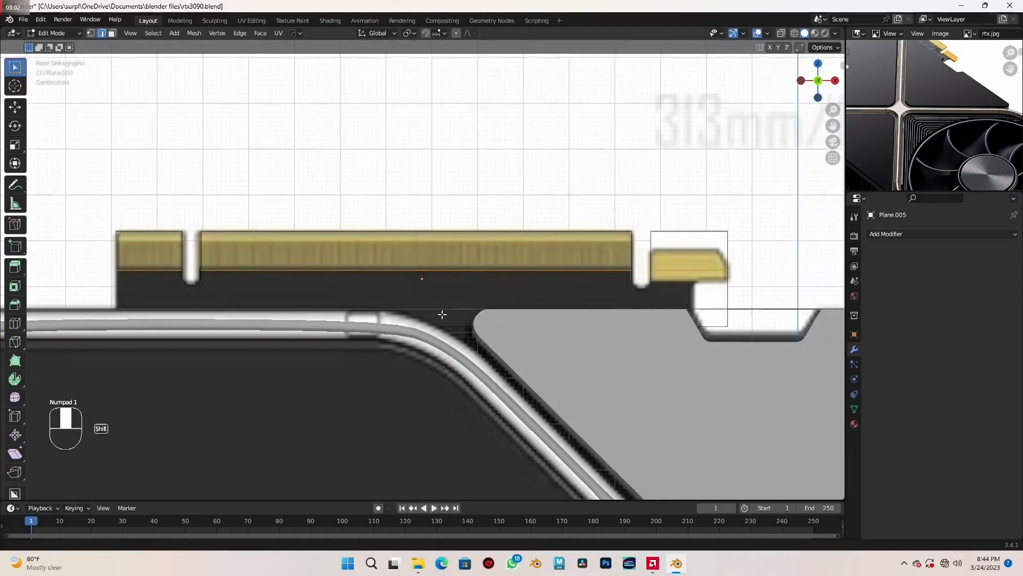
scroll(549, 307, "up", 3)
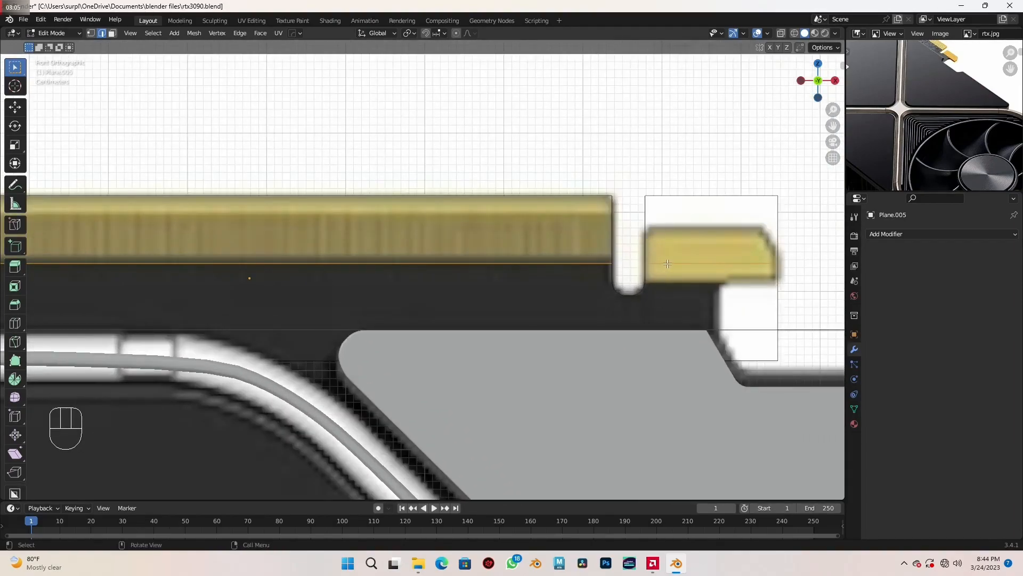
left_click(667, 263, "alt")
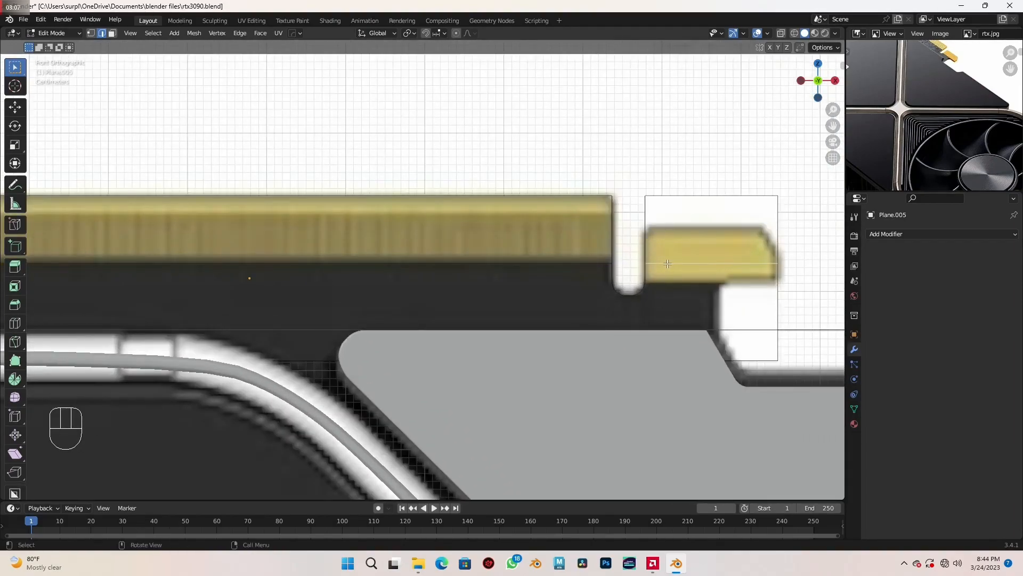
key("g")
key("g")
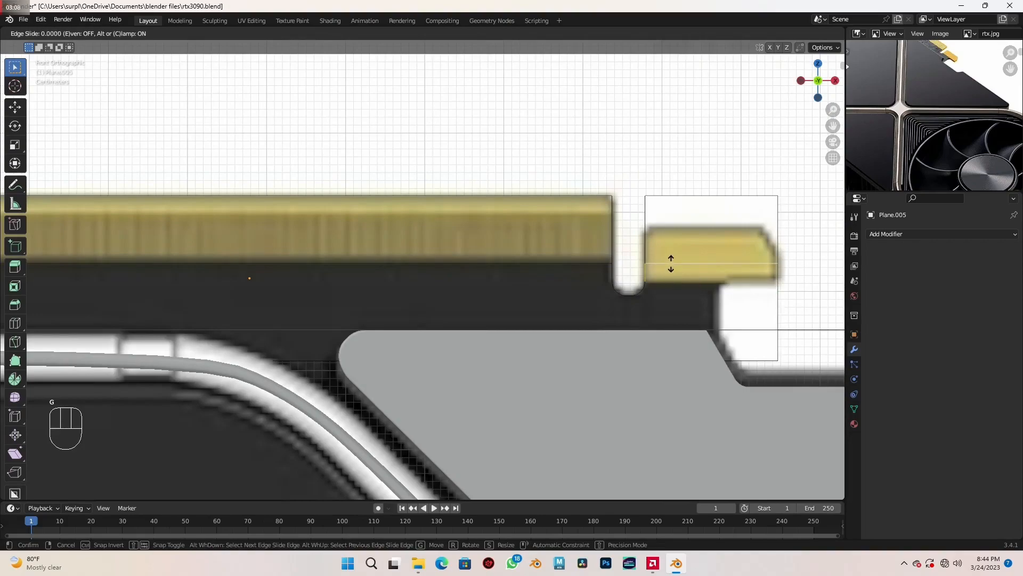
right_click(670, 263)
- Lower the short section's middle edge about 0.025 m along Z to the bottom of the small gold contact
middle_click_drag(679, 273, 647, 268, "shift")
key("g")
key("z")
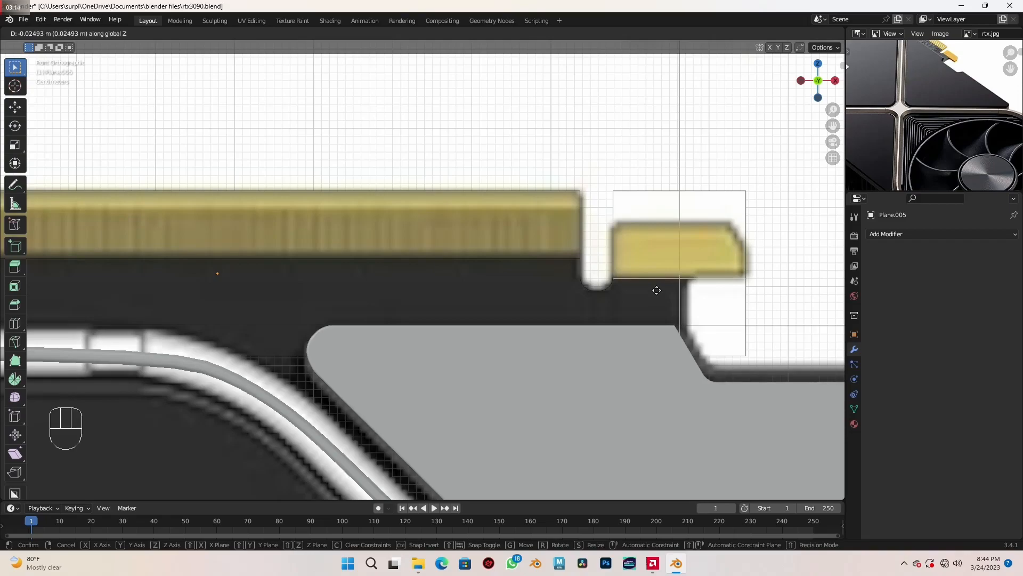
left_click(657, 290)
- Start a Knife cut on the connector's short end section beside the second notch, following the front reference
scroll(657, 290, "down", 3)
middle_click_drag(411, 329, 622, 318, "shift")
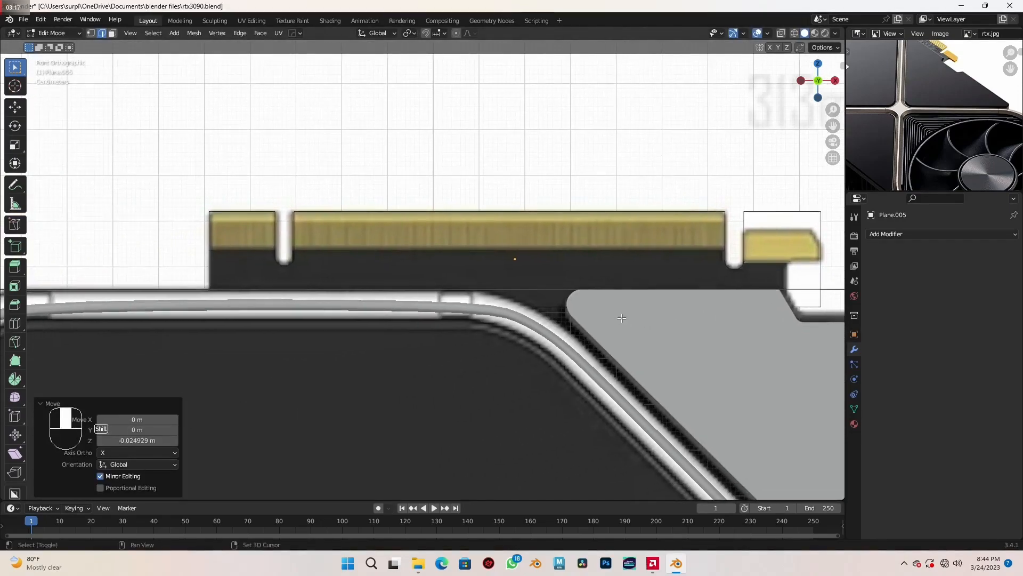
scroll(496, 286, "down", 2)
middle_click_drag(496, 286, 502, 315)
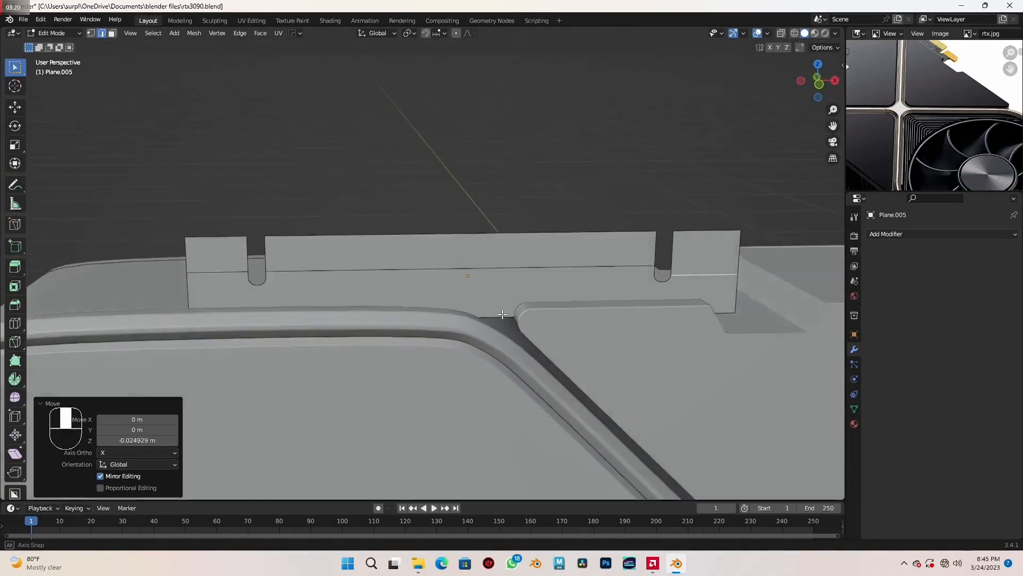
key("KP_1")
scroll(489, 310, "up", 4)
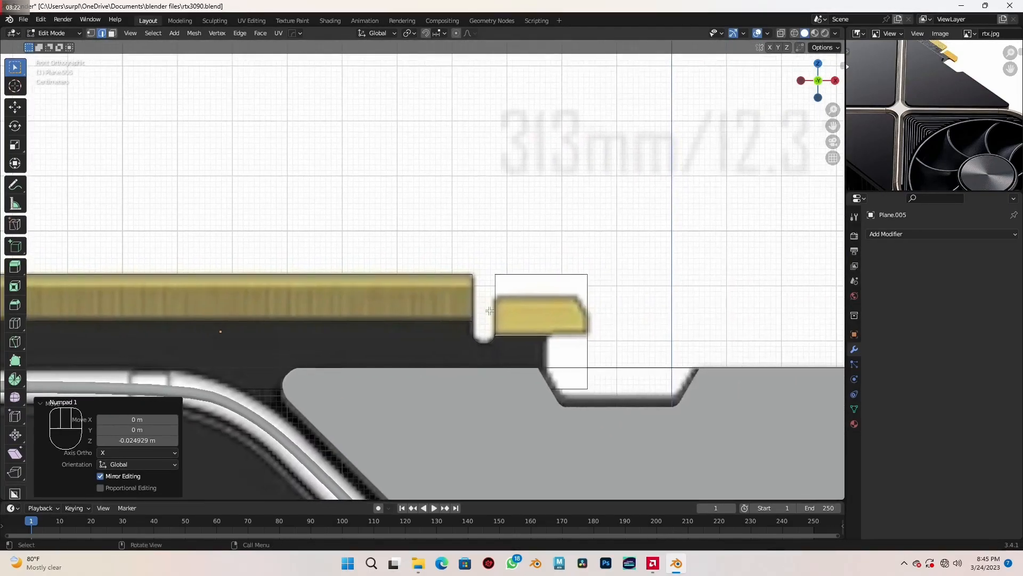
scroll(489, 311, "up", 2)
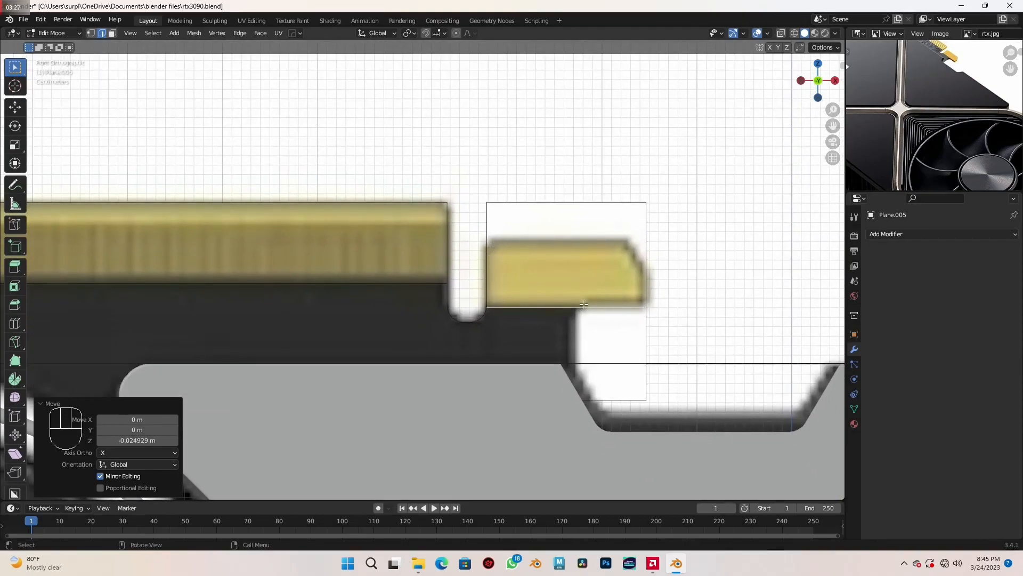
scroll(583, 304, "up", 2)
key("k")
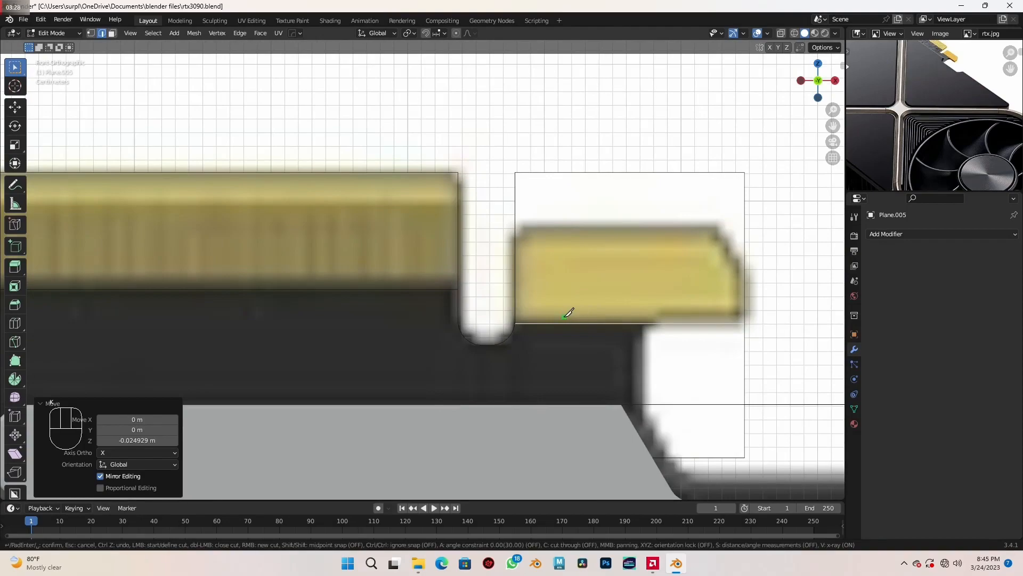
scroll(527, 266, "up", 2)
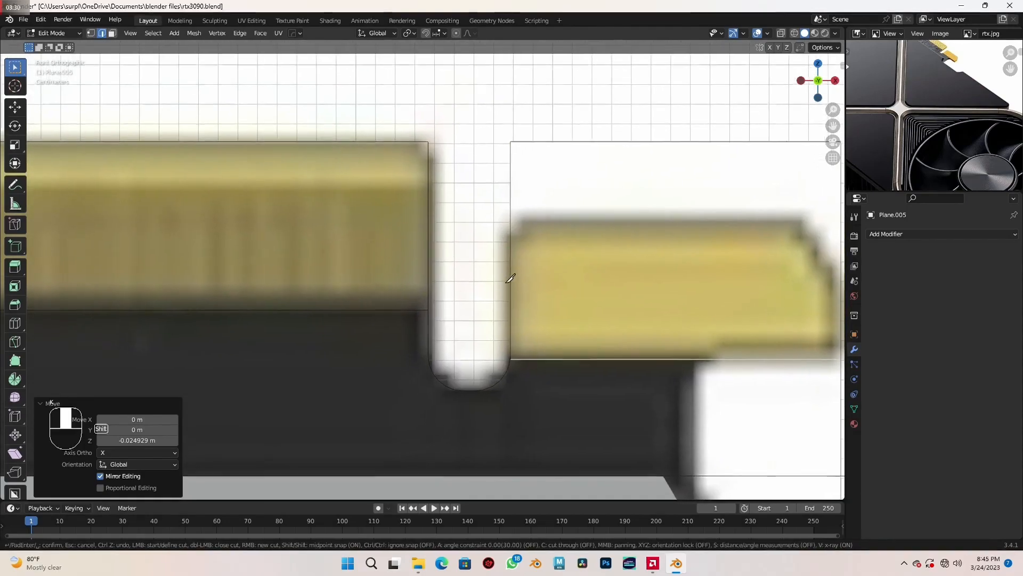
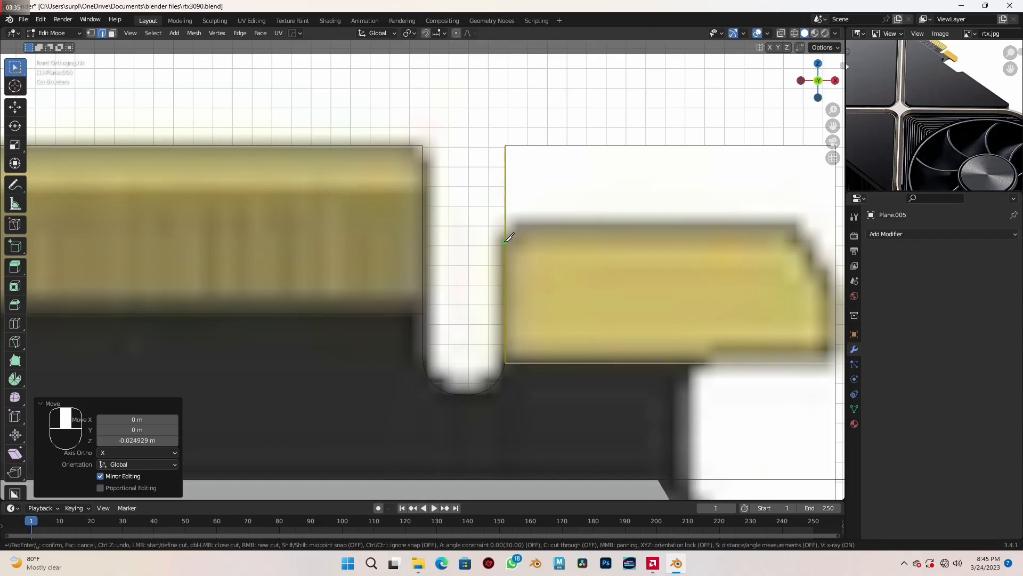
- Knife-cut the small gold contact's outline on the connector's short end section, following the reference's two angled upper corners
left_click(505, 242)
left_click(520, 218)
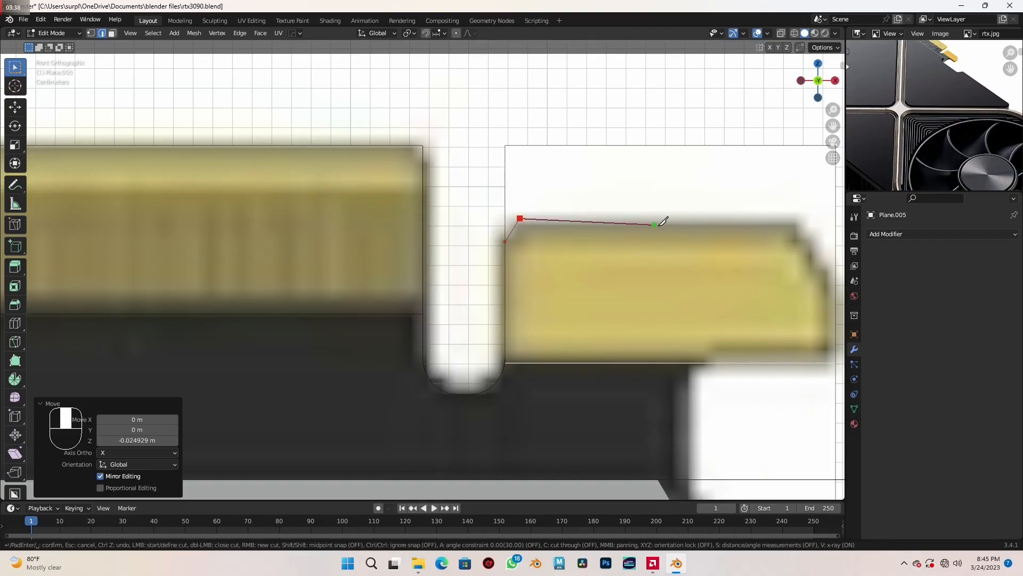
middle_click_drag(663, 219, 536, 219)
left_click(661, 218)
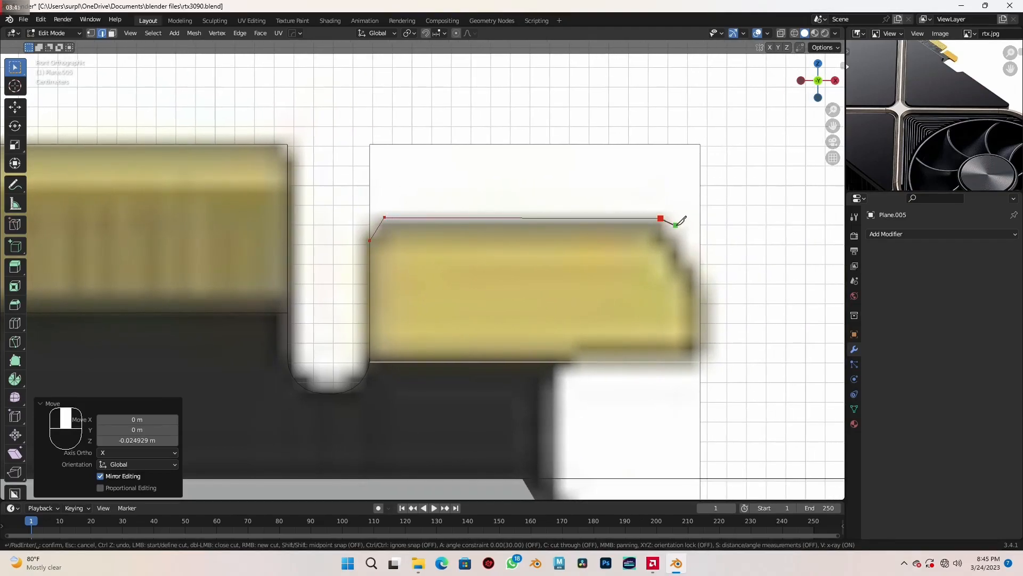
left_click(696, 269)
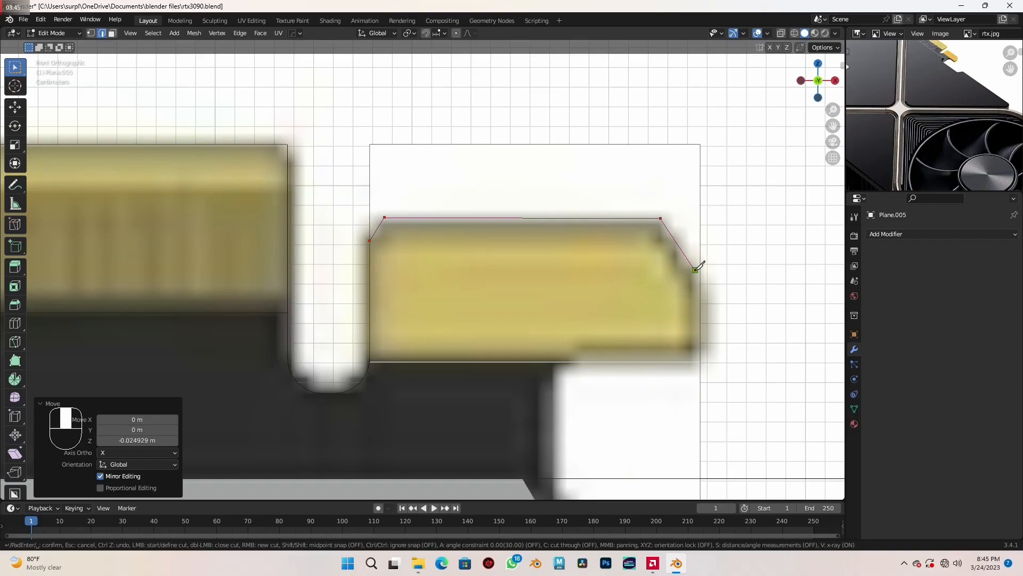
left_click(697, 361)
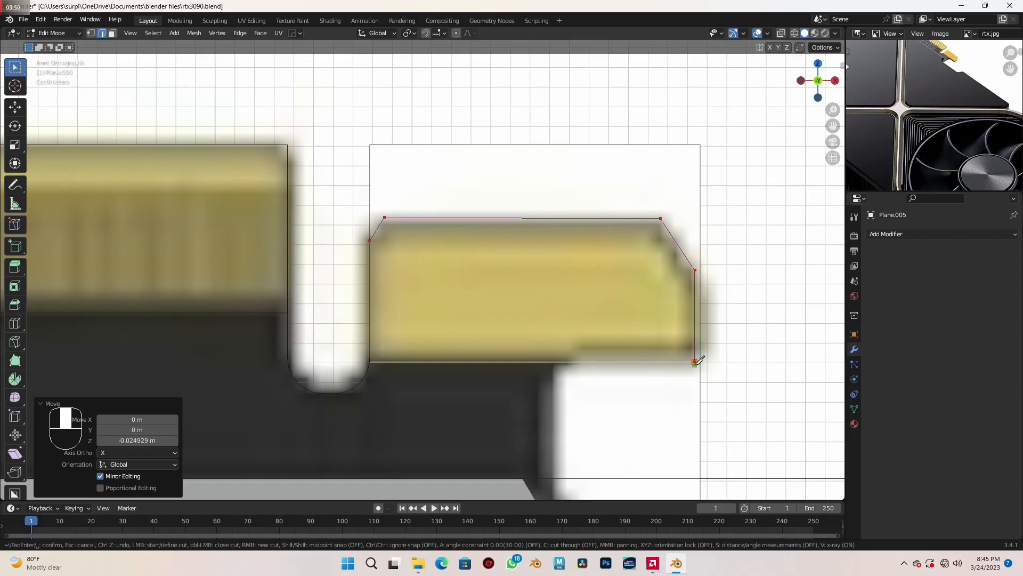
key("Return")
scroll(703, 379, "down", 2)
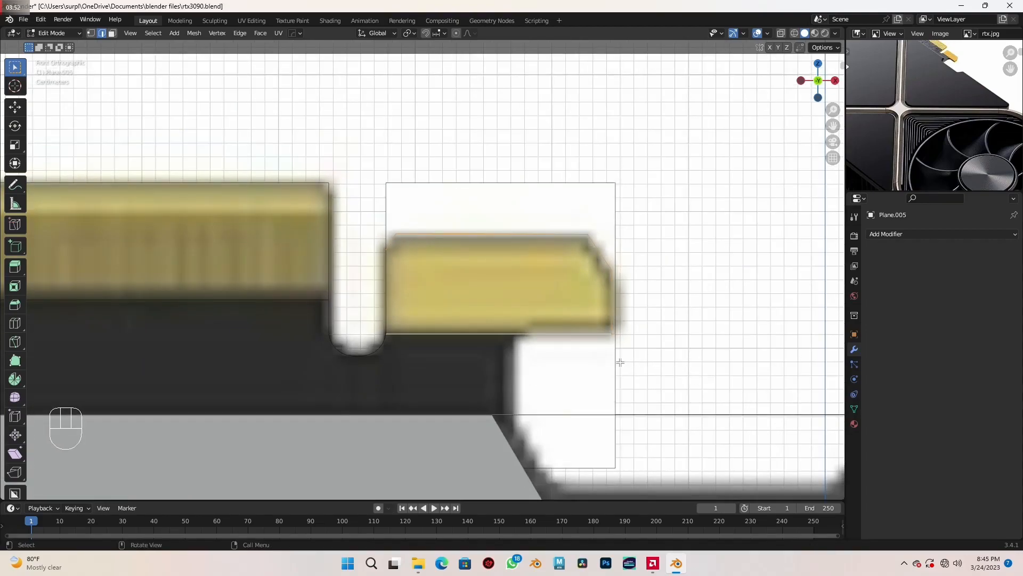
- Delete the excess face above and beside the small gold contact's cut outline
key("3")
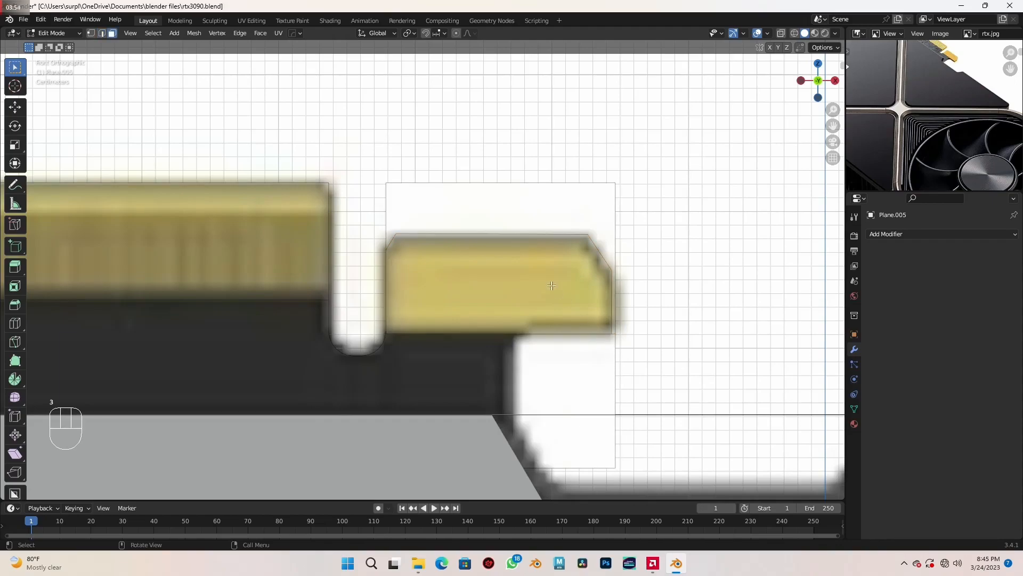
left_click(505, 224)
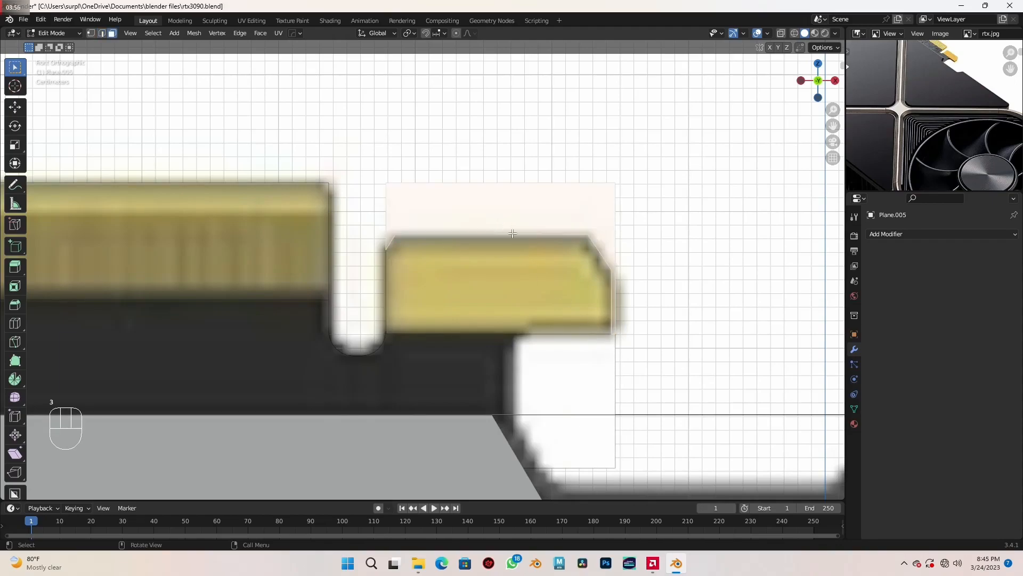
key("x")
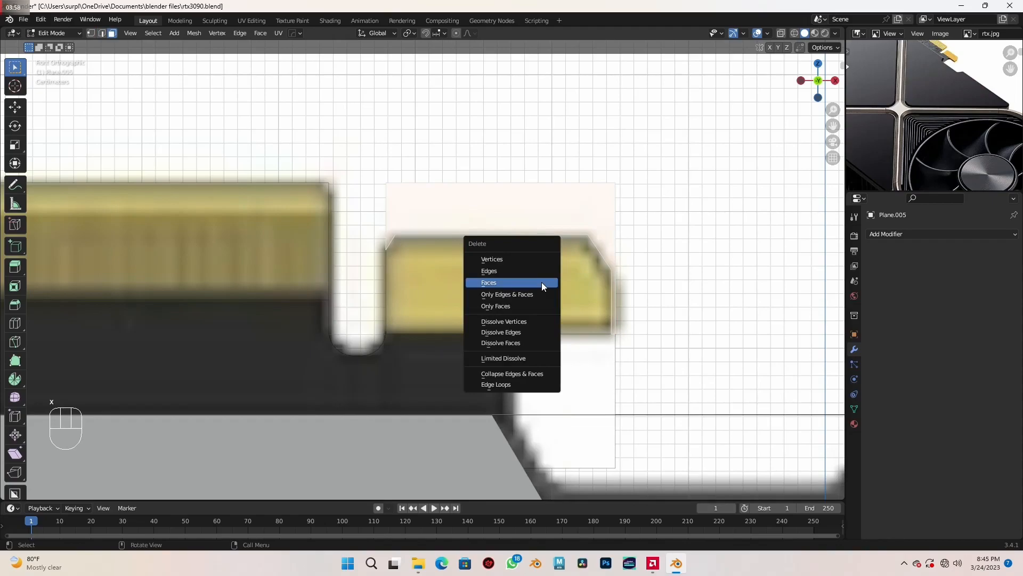
left_click(542, 282)
- Knife-cut the short end section along the dark tab's vertical side and the gold contact's stepped underside, following the front reference
scroll(541, 283, "down", 4)
mouse_move(527, 326)
middle_mouse_down()
mouse_move(456, 347)
mouse_move(525, 333)
middle_mouse_up()
key("KP_1")
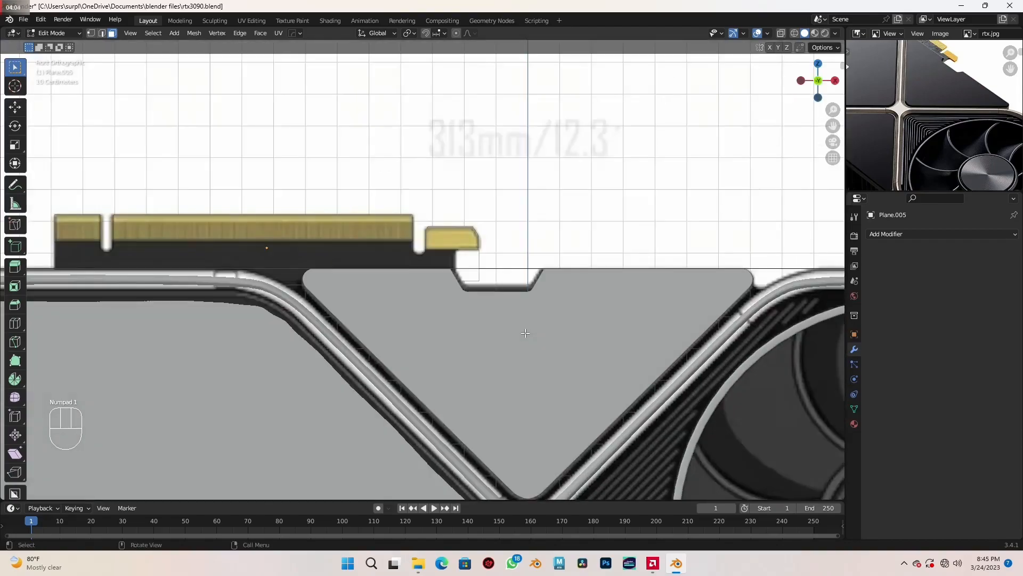
scroll(525, 333, "up", 4)
scroll(550, 320, "up", 3)
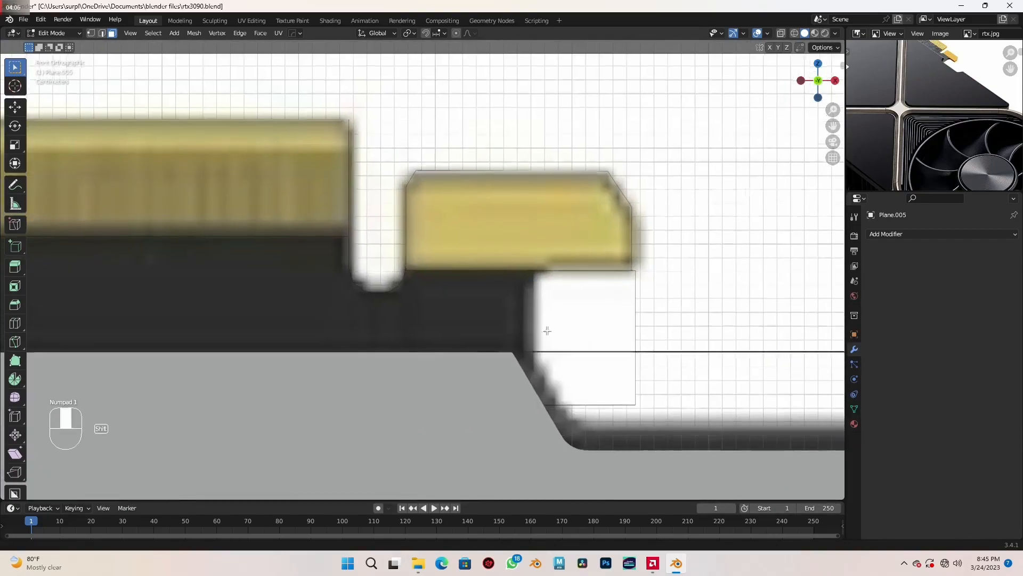
middle_click_drag(549, 332, 525, 299, "shift")
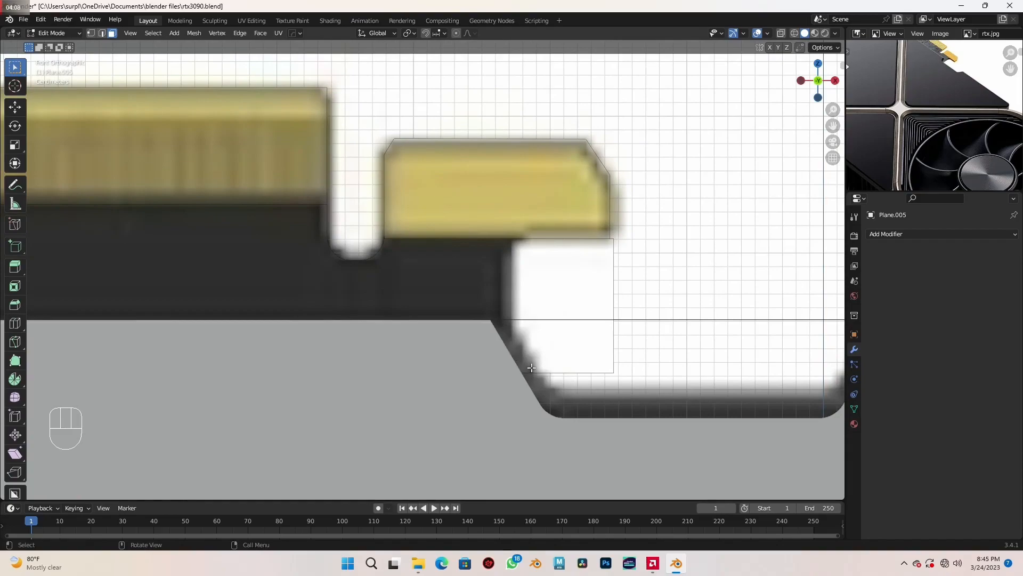
key("k")
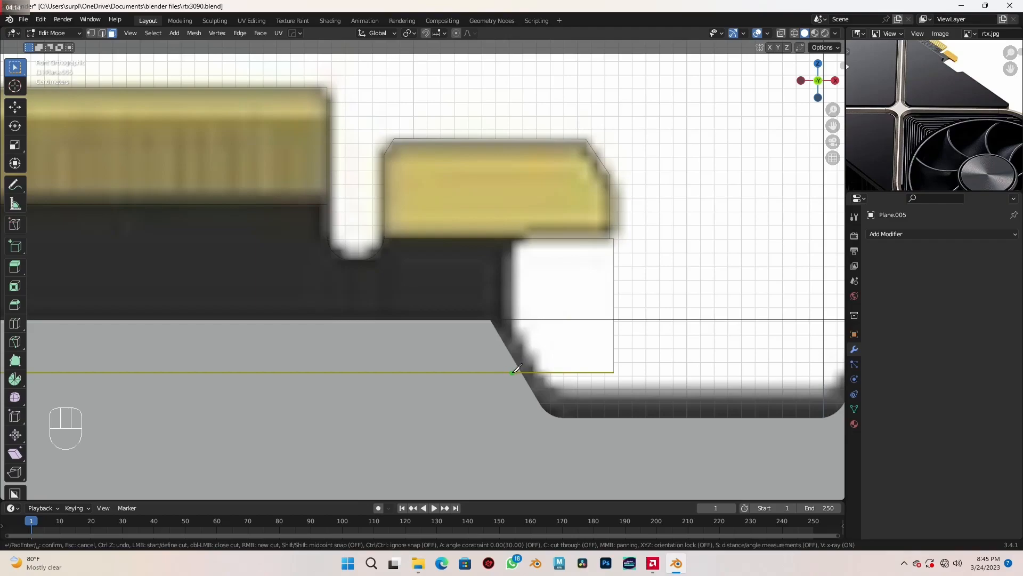
left_click(512, 372)
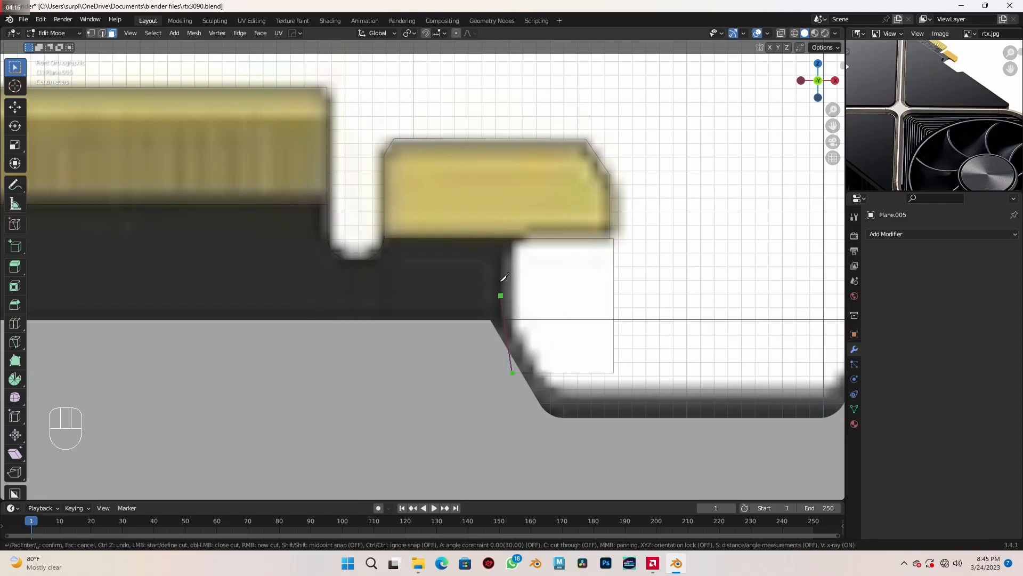
left_click(513, 238)
key("Return")
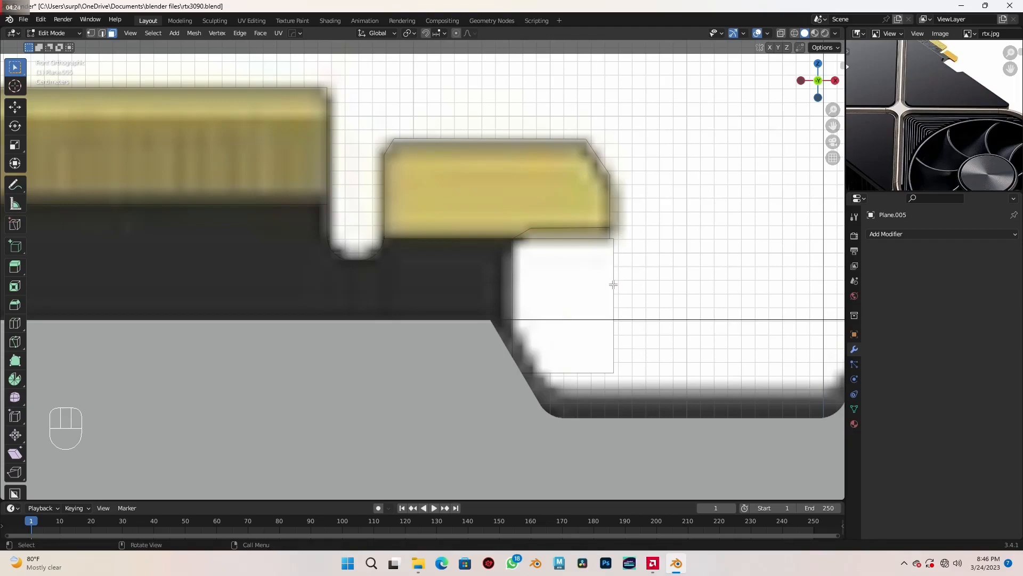
- Delete the two excess faces beneath the small gold contact, beside the dark tab
left_click(582, 292)
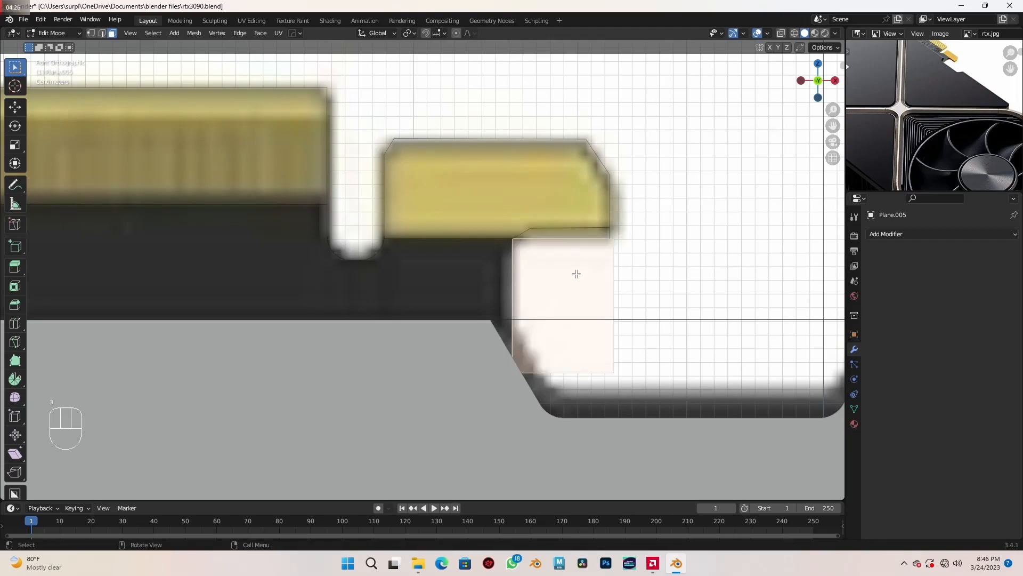
left_click(571, 233, "shift")
key("x")
left_click(588, 266)
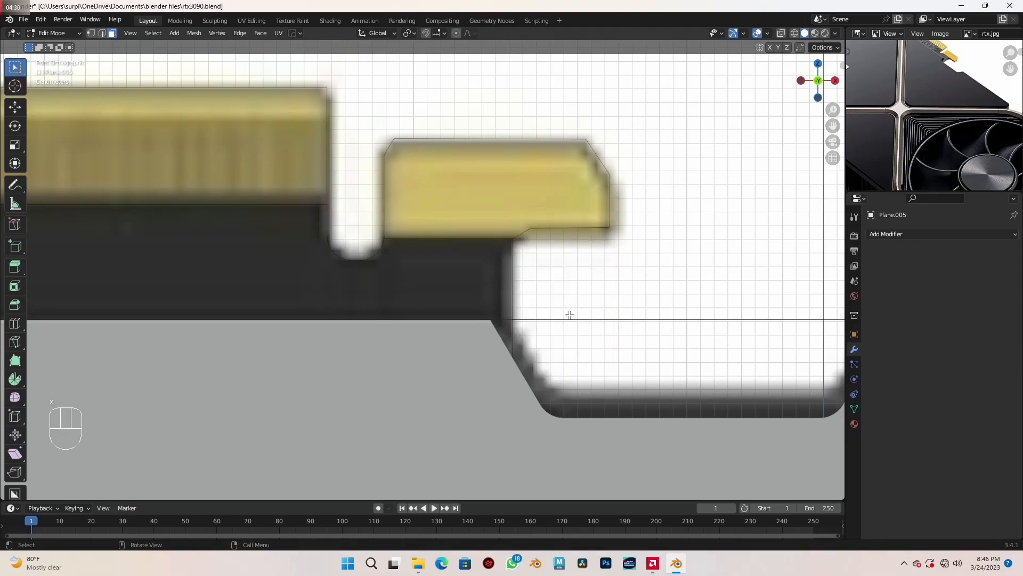
- Extrude the whole edge connector plane about 0.022 m along its normal to give it thickness
scroll(570, 315, "down", 4)
mouse_move(570, 315)
middle_mouse_down()
mouse_move(559, 354)
mouse_move(519, 335)
mouse_move(542, 322)
mouse_move(488, 320)
mouse_move(514, 322)
middle_mouse_up()
scroll(560, 353, "down", 7)
key("shift+z")
key("shift+z")
scroll(514, 322, "down", 3)
middle_click_drag(410, 316, 515, 316, "shift")
scroll(482, 322, "up", 2)
key("a")
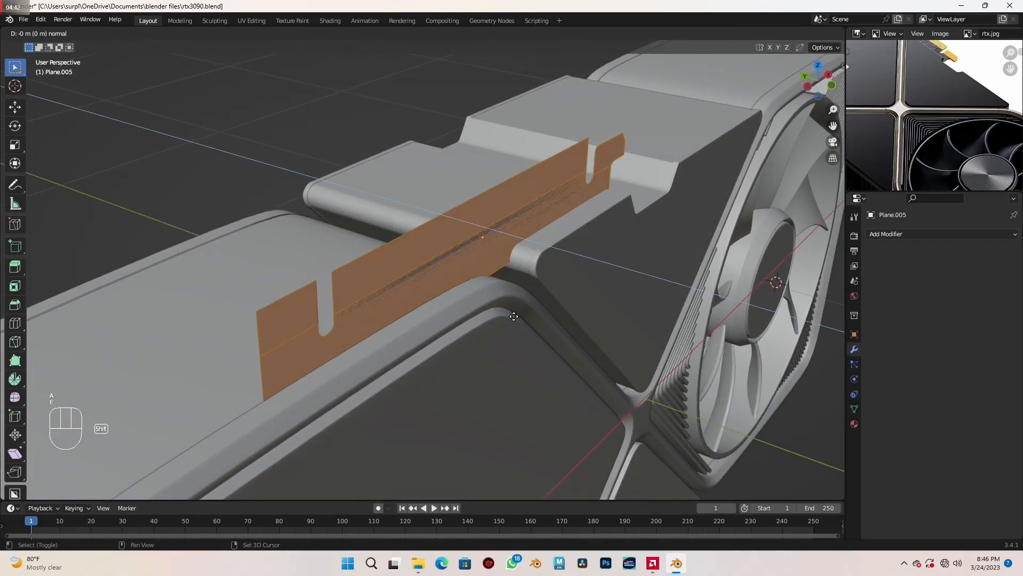
key("e")
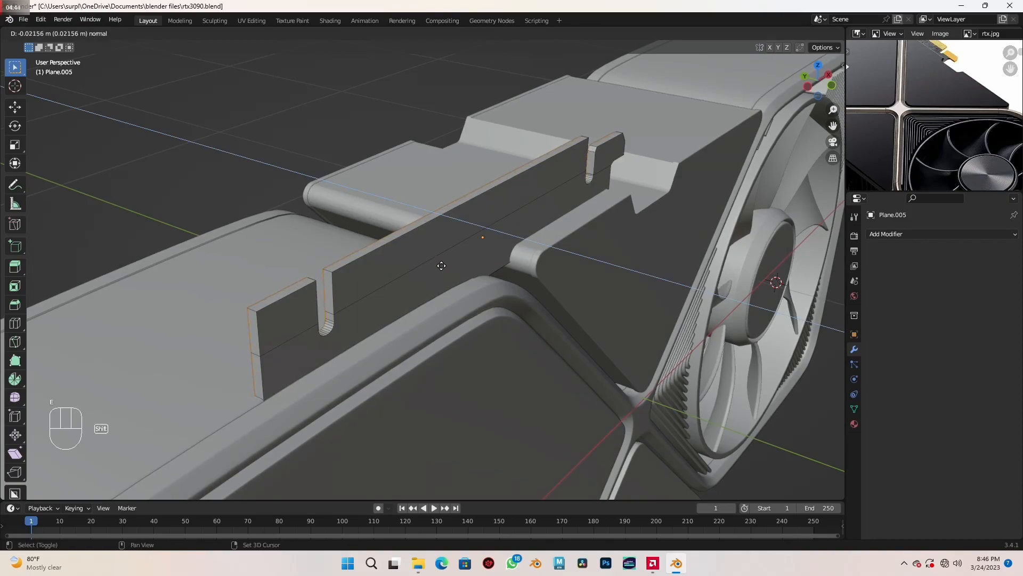
left_click(442, 265)
- Taper the long and short end sections of the connector by scaling their top edges along Y to about 0.503
middle_click_drag(613, 297, 457, 302)
scroll(586, 322, "up", 2)
middle_click_drag(620, 349, 532, 316, "shift")
scroll(532, 315, "up", 2)
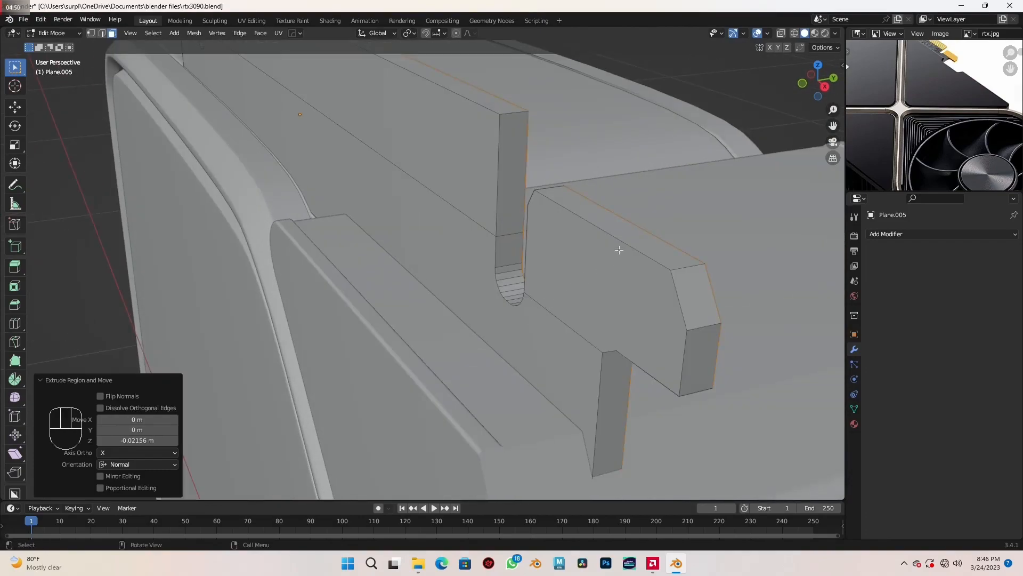
left_click(642, 249)
key("2")
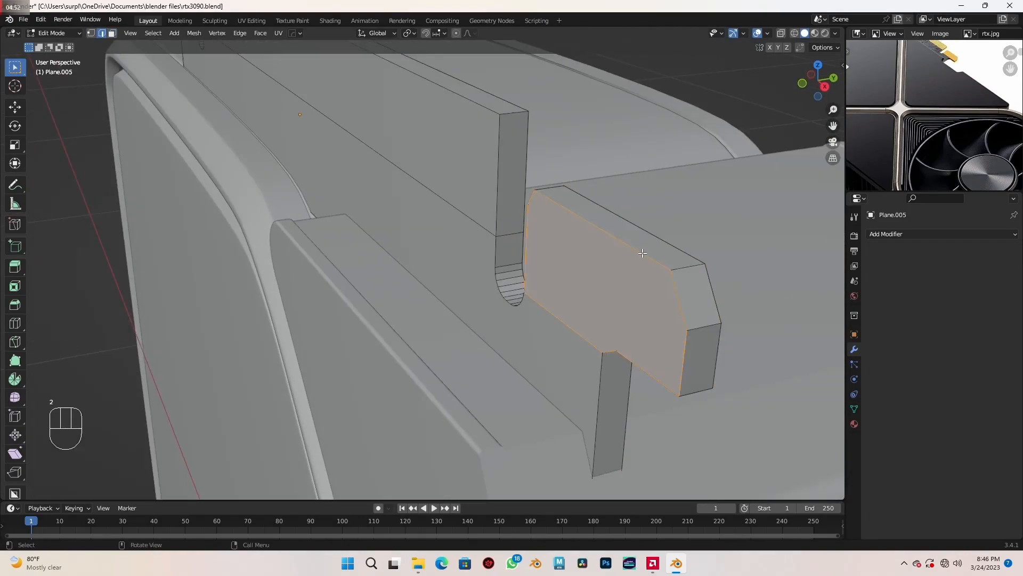
left_click(659, 241)
middle_click_drag(660, 241, 590, 293)
scroll(590, 294, "down", 6)
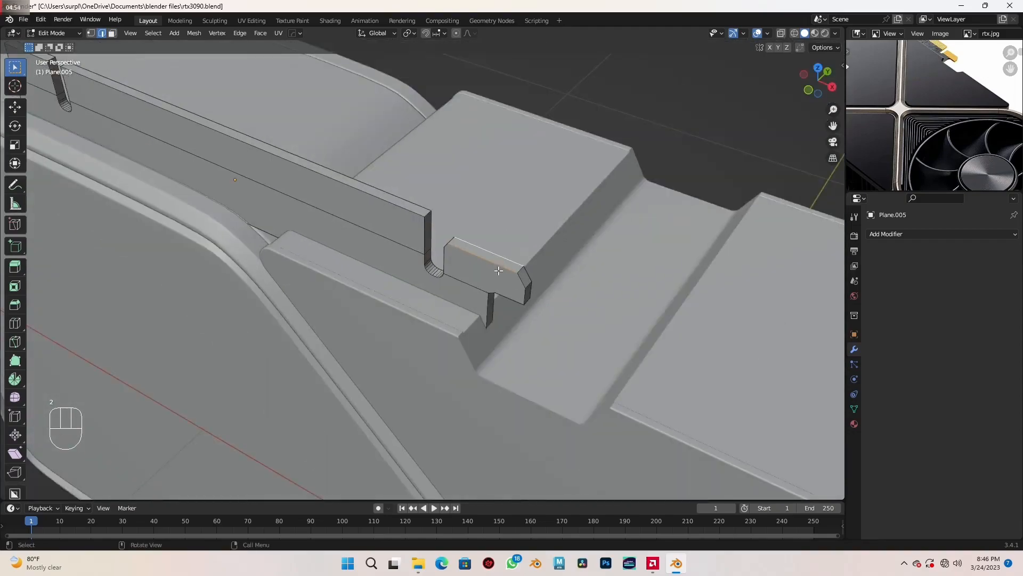
middle_click_drag(292, 192, 509, 299, "shift")
scroll(510, 298, "up", 2)
left_click(519, 258, "shift")
middle_click_drag(521, 250, 640, 346)
key("s")
key("y")
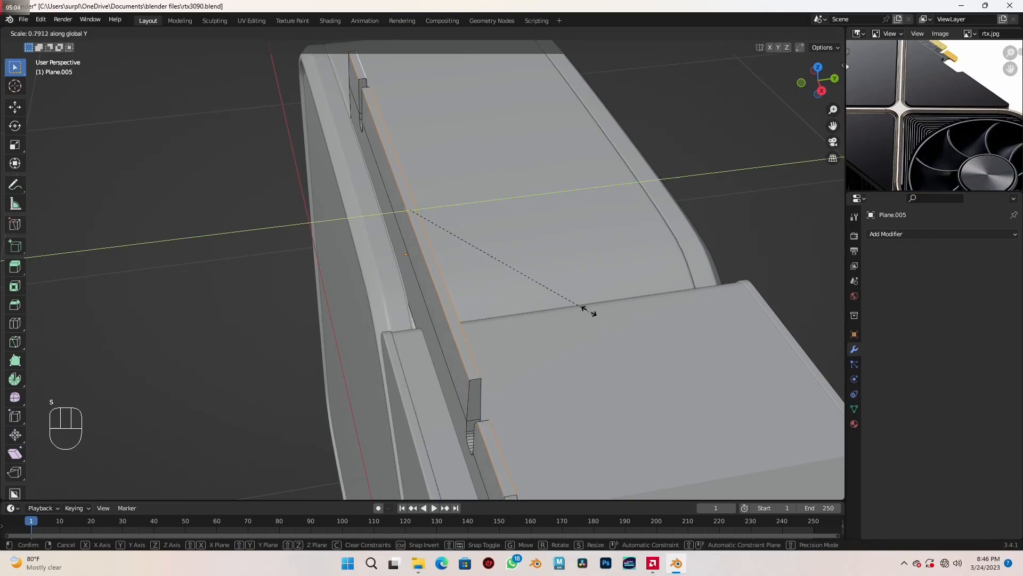
left_click(533, 267)
- Narrow the same connector top edges slightly more by scaling them along Y to about 0.926
middle_click_drag(532, 266, 582, 330)
scroll(501, 336, "up", 5)
middle_click_drag(513, 347, 508, 336)
key("s")
key("y")
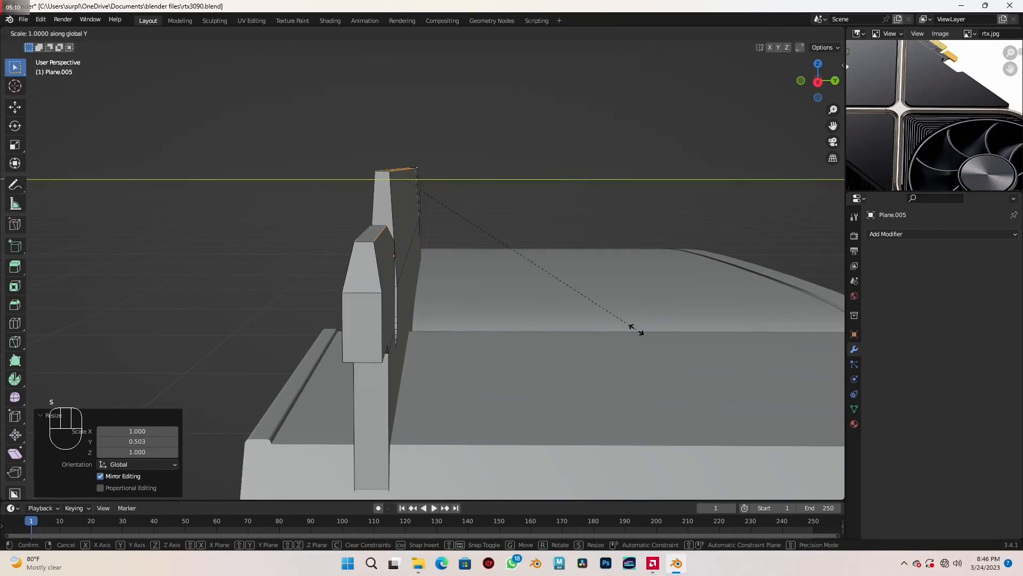
left_click(470, 209)
middle_click_drag(466, 267, 362, 325)
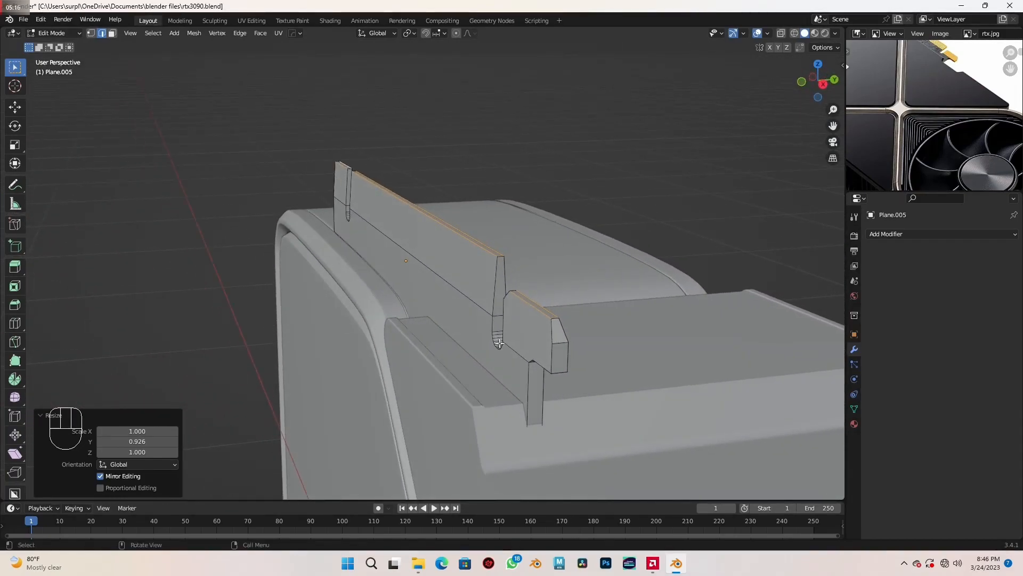
scroll(527, 357, "up", 3)
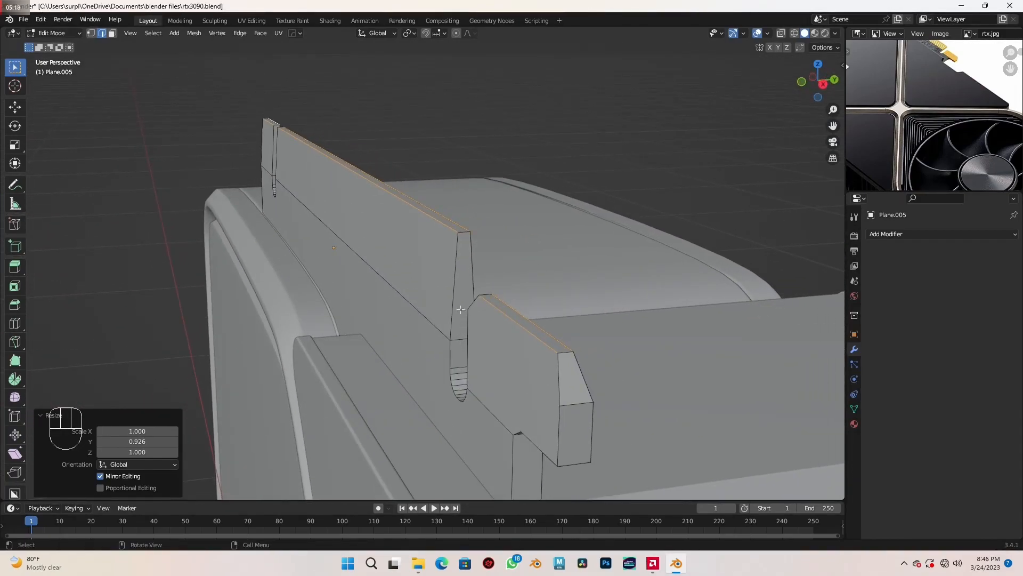
left_click(452, 277, "alt")
middle_click_drag(462, 293, 530, 329)
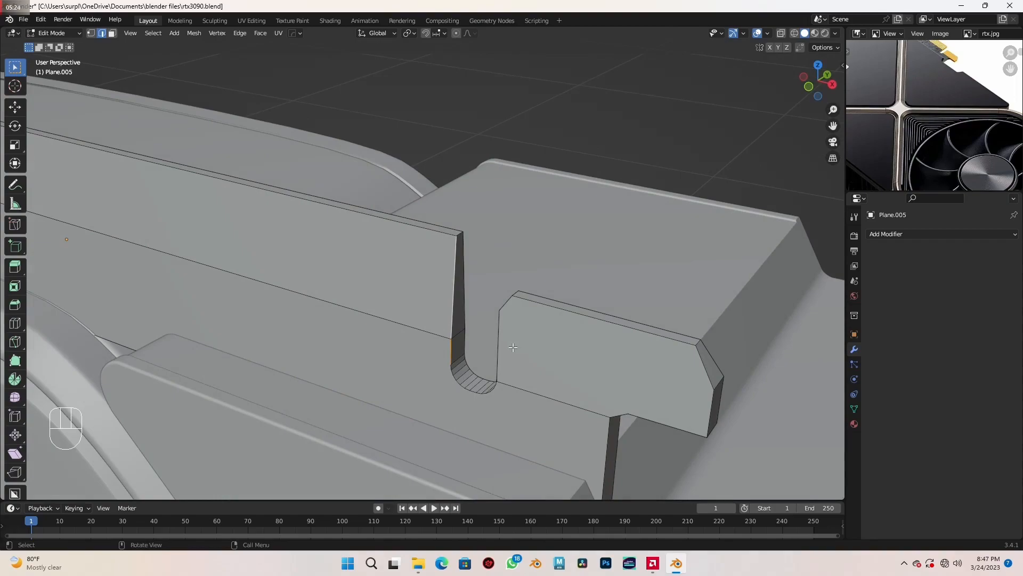
middle_click_drag(504, 343, 638, 373, "shift")
left_click(384, 239, "alt+shift")
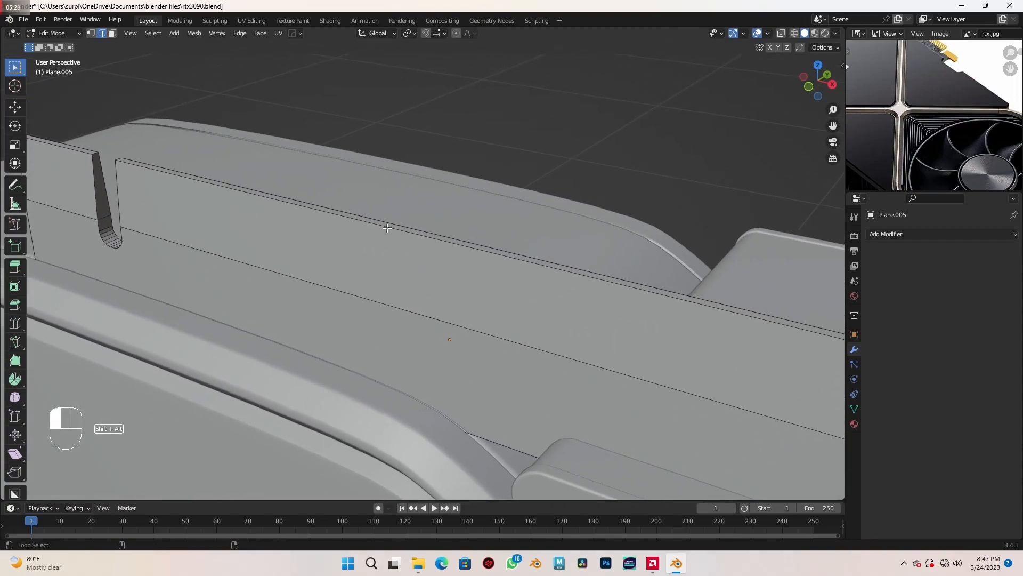
middle_click_drag(384, 238, 372, 333)
scroll(372, 333, "down", 5)
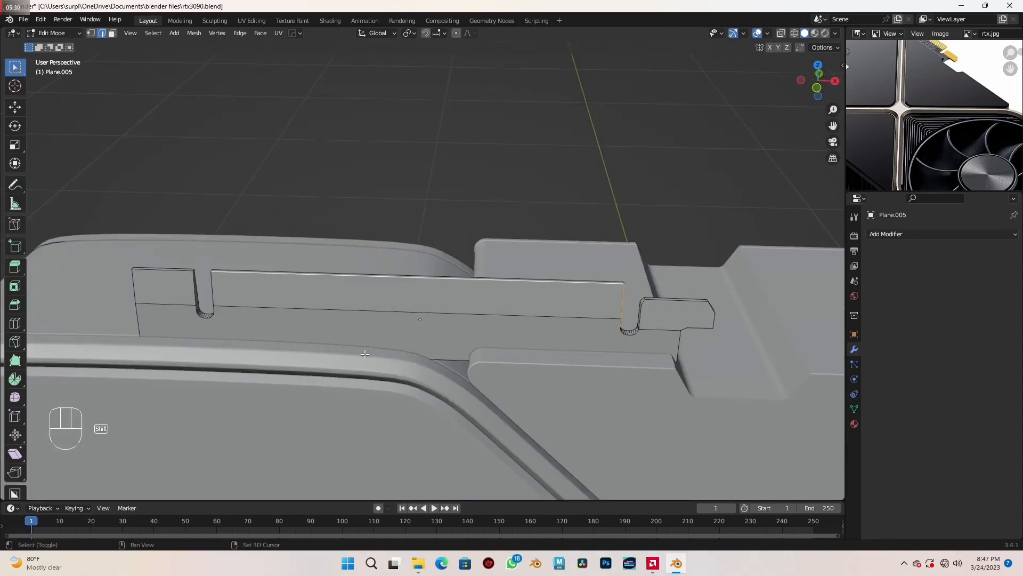
middle_click_drag(215, 379, 446, 331, "shift")
scroll(446, 331, "up", 5)
left_click(392, 156, "alt+shift")
middle_click_drag(459, 224, 486, 243)
scroll(421, 280, "up", 5)
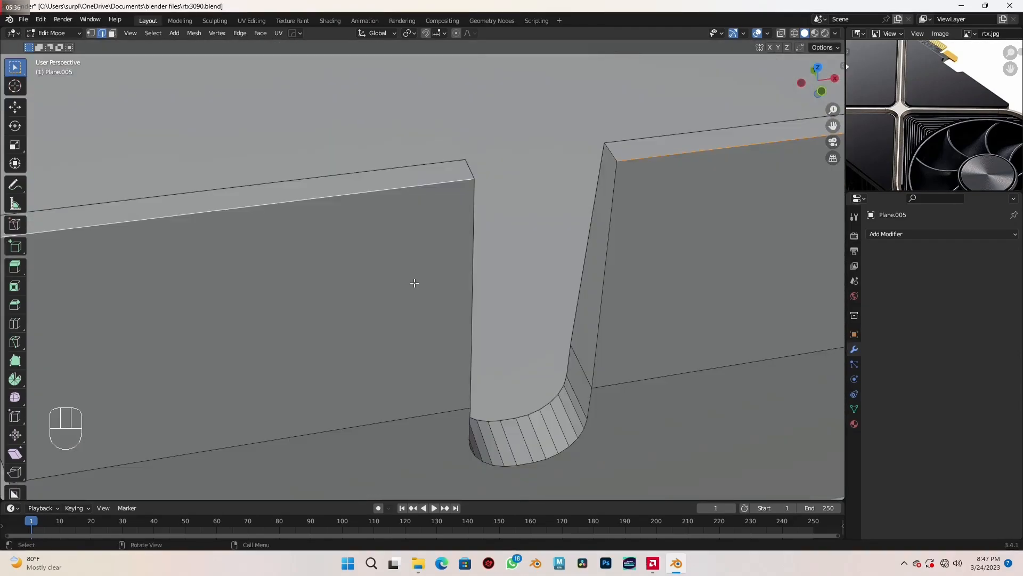
scroll(414, 282, "down", 4)
left_click(388, 242)
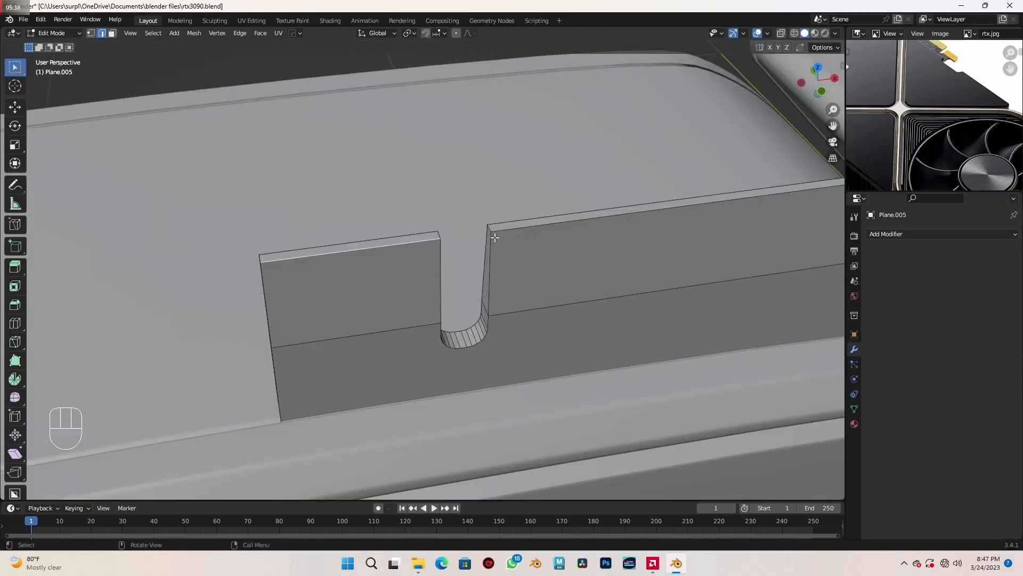
key("ctrl")
left_click(522, 228, "ctrl")
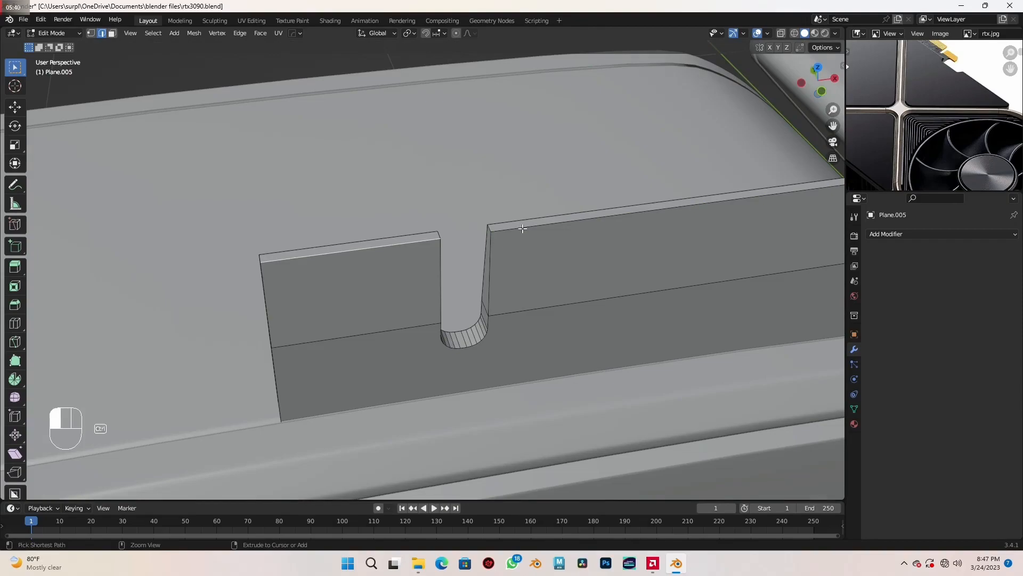
middle_click_drag(522, 229, 525, 285)
scroll(525, 285, "up", 4)
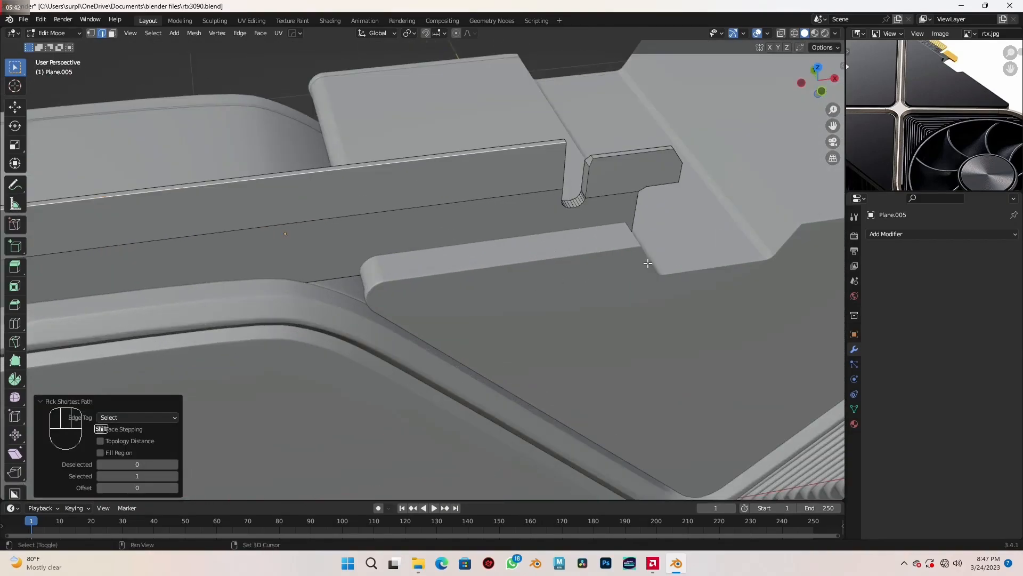
middle_click_drag(648, 267, 528, 306, "shift")
scroll(511, 296, "up", 3)
left_click(477, 240, "ctrl")
middle_click_drag(477, 240, 519, 331)
scroll(460, 335, "down", 2)
middle_click_drag(363, 337, 506, 319, "shift")
- Select the long, short and tab faces and the lower strip on the connector's fan-facing side
key("3")
scroll(509, 318, "up", 2)
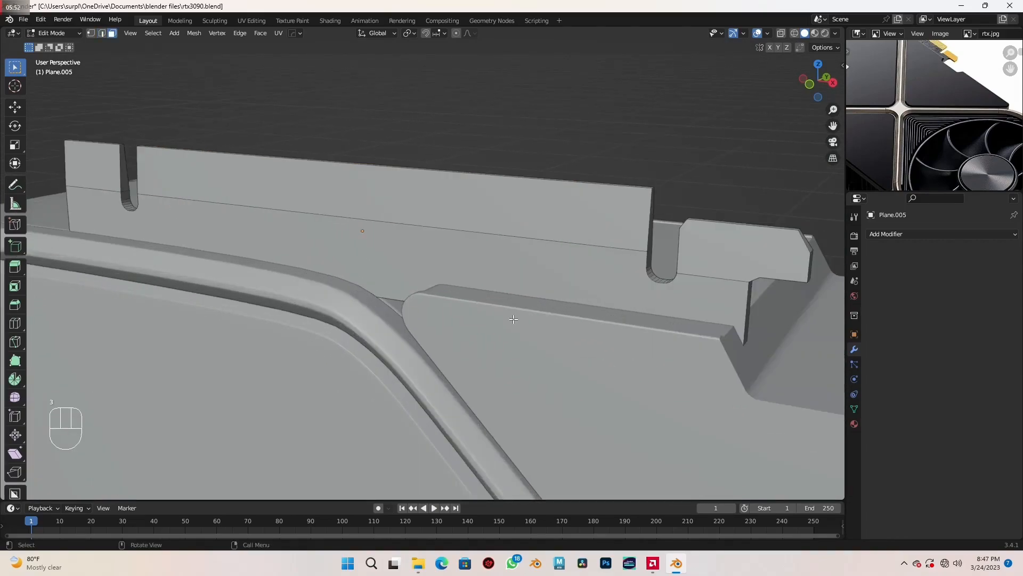
scroll(503, 318, "down", 2)
middle_click_drag(395, 279, 489, 307, "shift")
scroll(490, 307, "up", 4)
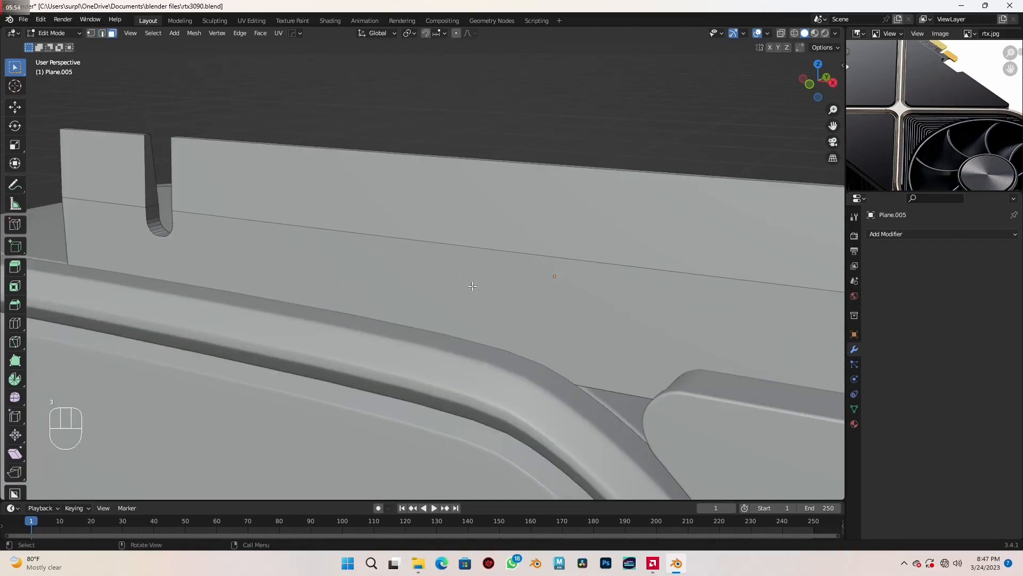
scroll(443, 253, "down", 2)
left_click(438, 238)
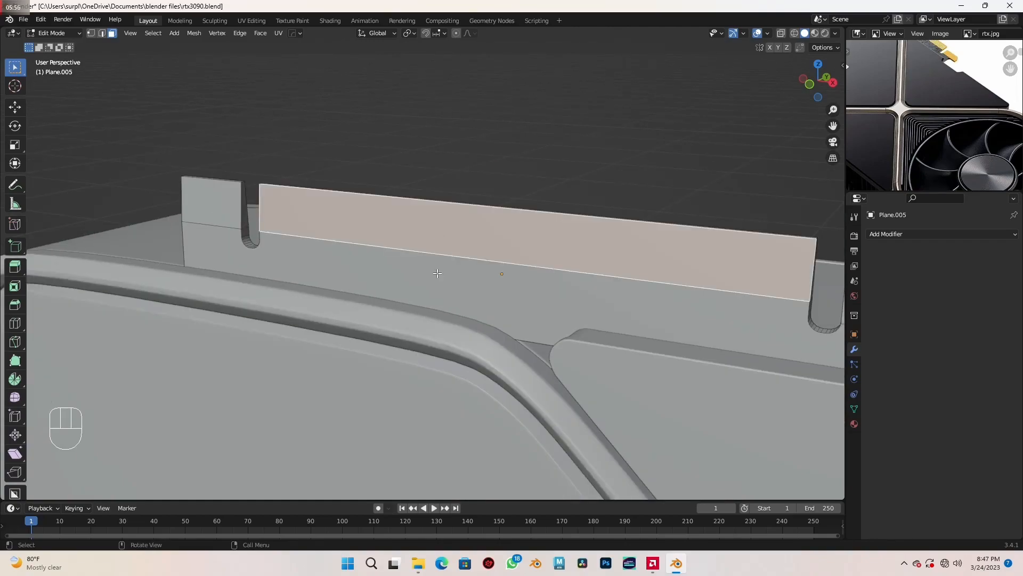
left_click(346, 280, "shift")
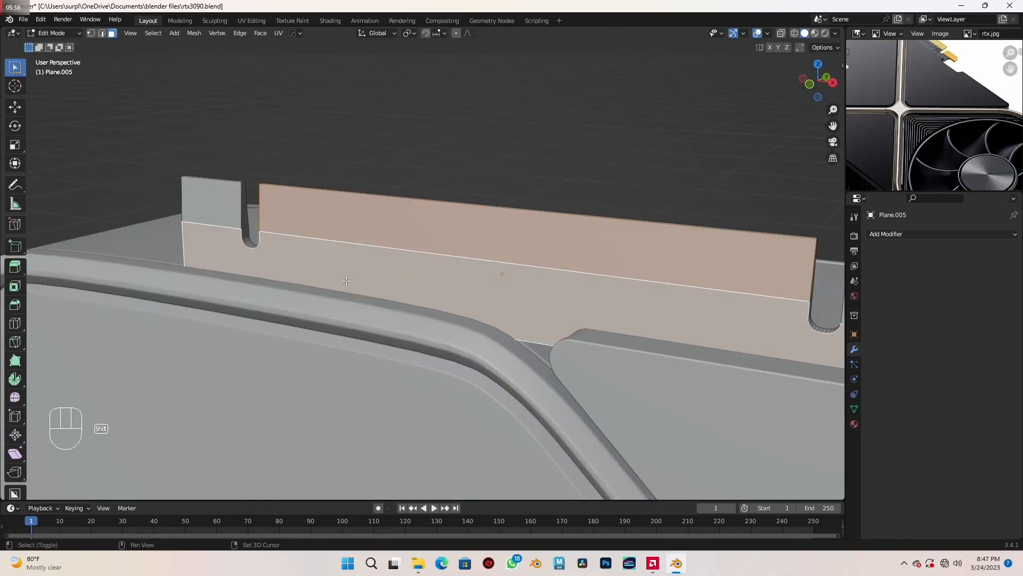
left_click(223, 215, "shift")
scroll(299, 237, "down", 2)
middle_click_drag(748, 360, 657, 339, "shift")
left_click(562, 269, "shift")
- Add the tab, lower strip, long and short end faces on the connector's opposite side to the selection
middle_click_drag(561, 270, 313, 336)
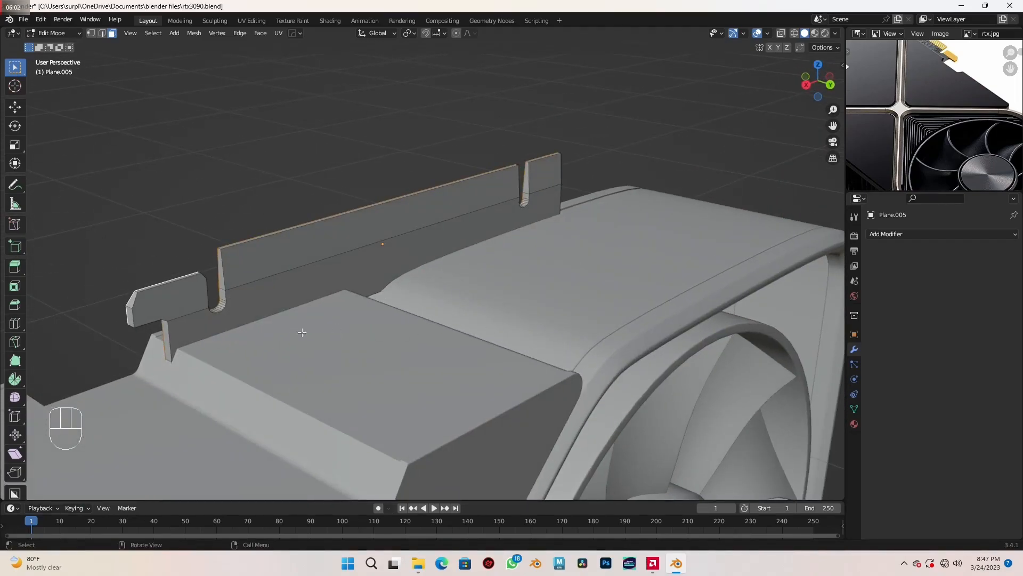
left_click(187, 305, "shift")
left_click(195, 325, "shift")
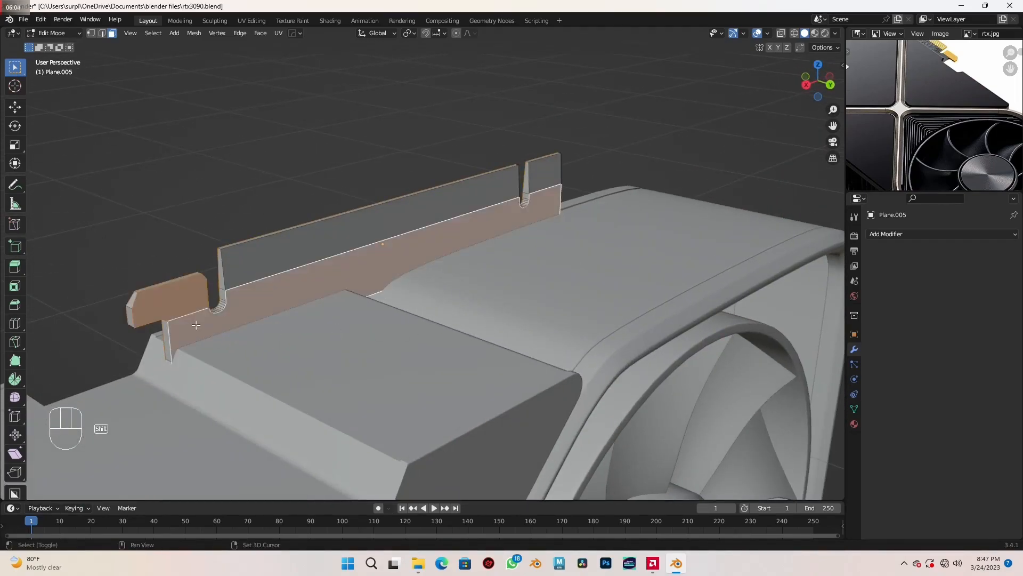
left_click(261, 267, "shift")
left_click(548, 184, "shift")
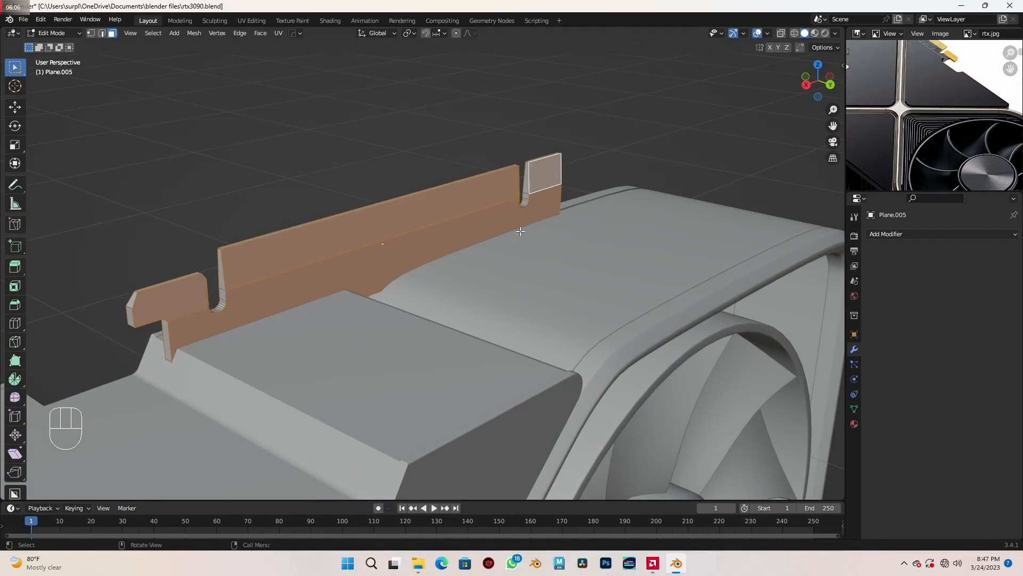
- Switch to edge selection and deselect the horizontal dividing edges on both sides of the connector, keeping its outline edges selected
key("2")
scroll(431, 292, "up", 2)
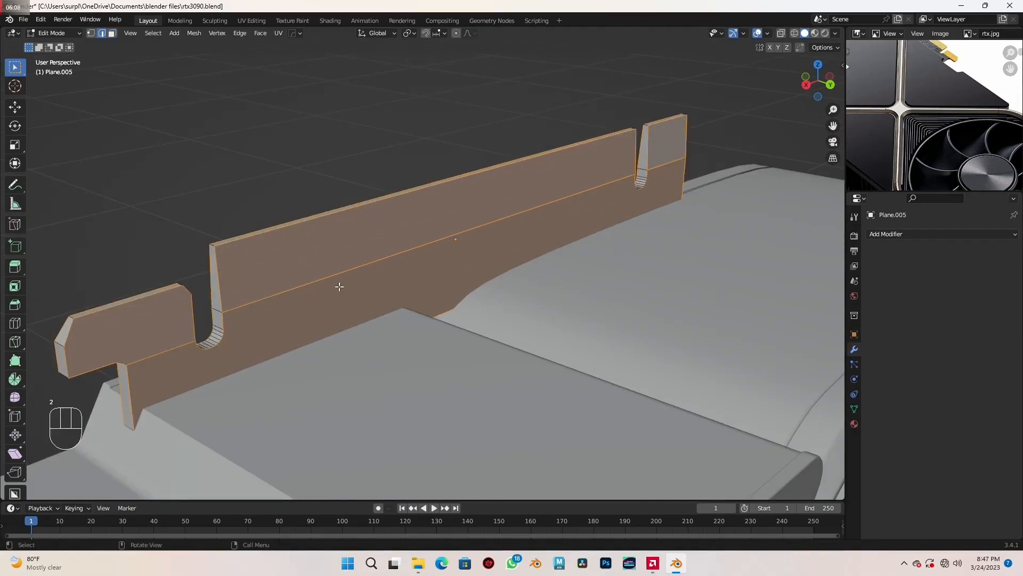
left_click(332, 274, "shift")
left_click(185, 343, "shift")
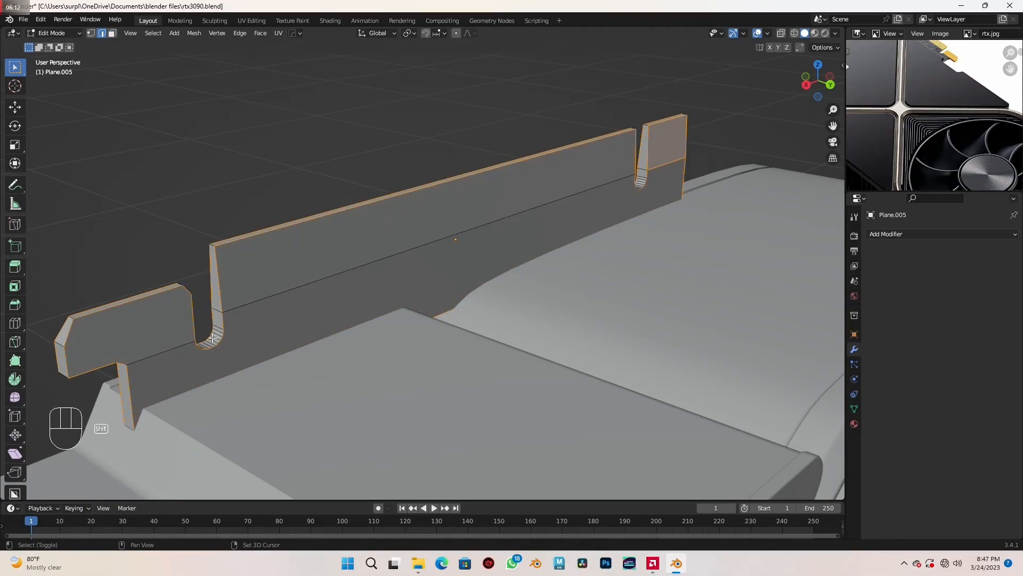
left_click(671, 162, "shift")
middle_click_drag(501, 274, 686, 279)
left_click(588, 225, "shift")
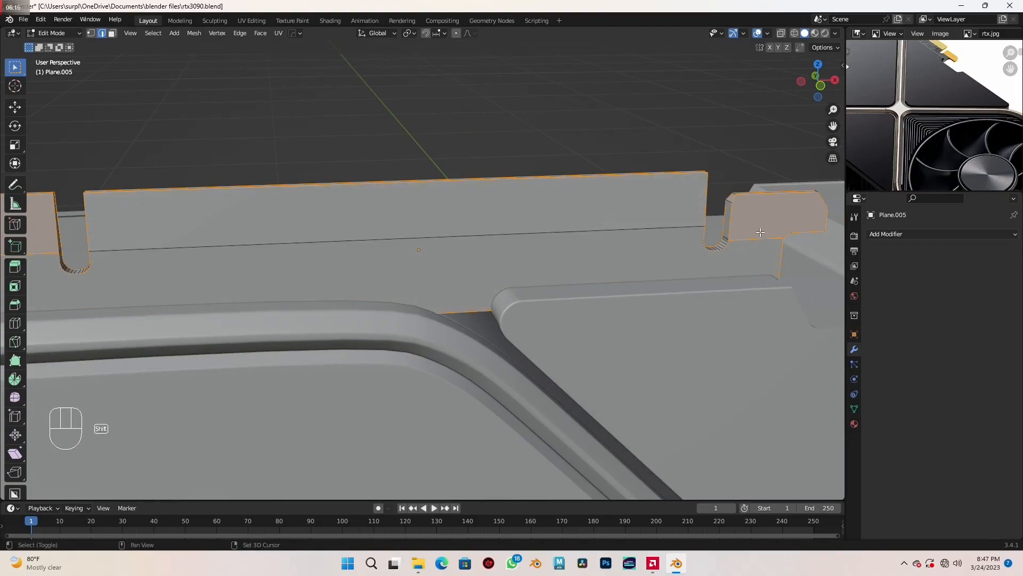
middle_click_drag(748, 240, 441, 292)
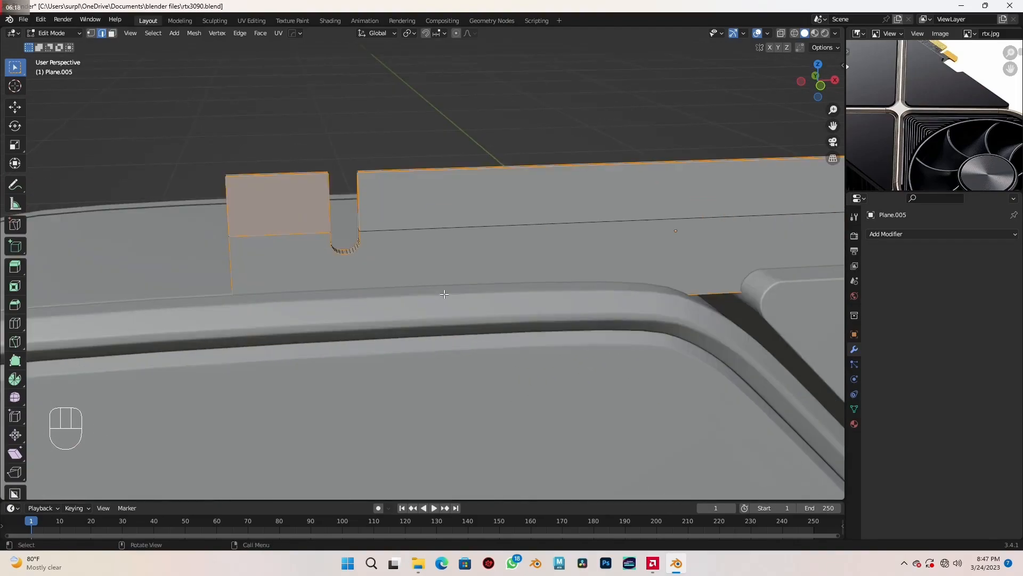
left_click(290, 232, "shift")
middle_click_drag(290, 232, 413, 298)
middle_click_drag(497, 308, 495, 331)
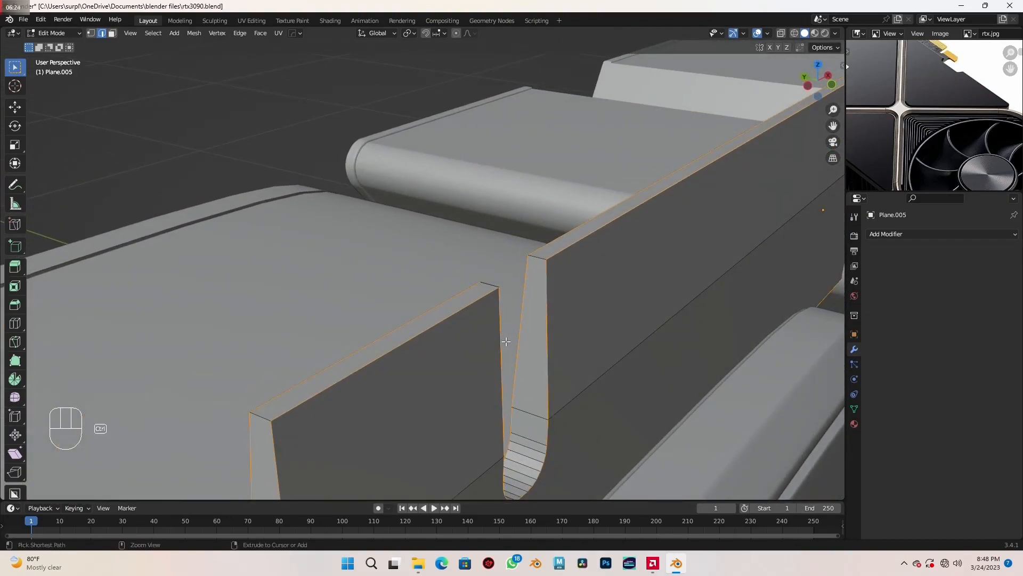
- Bevel the connector's selected outline edges by 0.00575 m with 6 segments
key("ctrl+b")
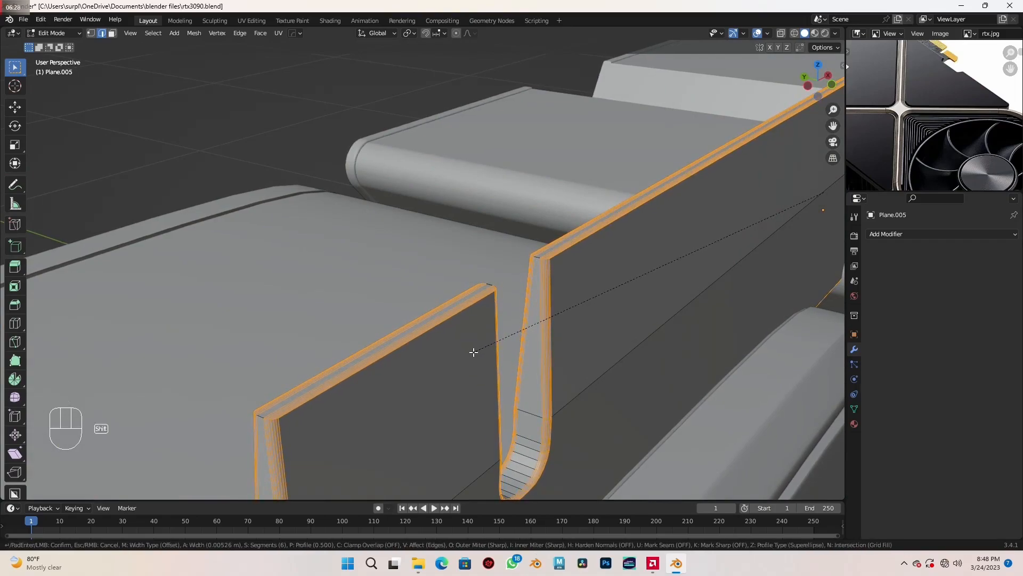
left_click(470, 352)
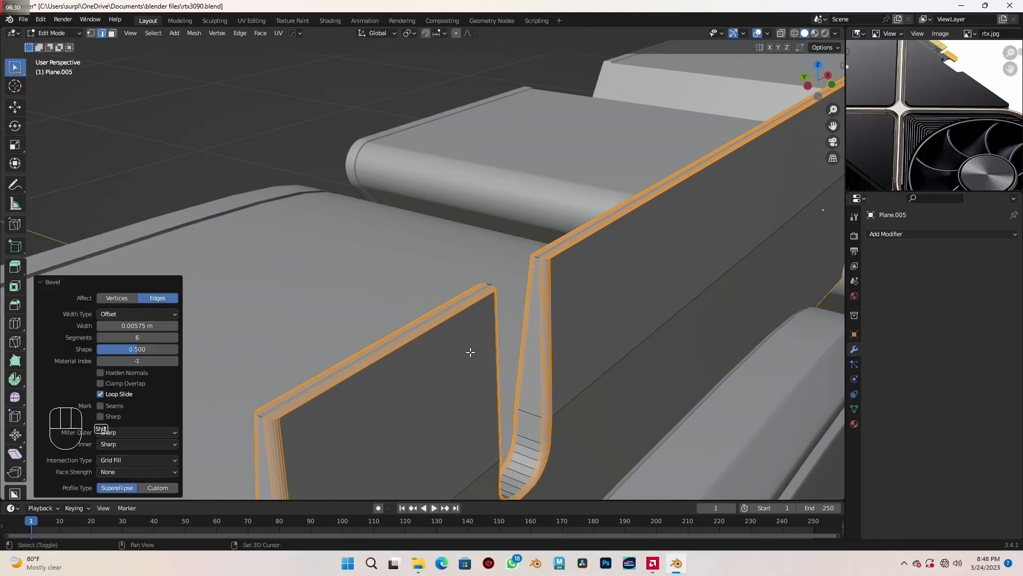
scroll(471, 352, "down", 8)
middle_click_drag(473, 352, 502, 352)
middle_click_drag(511, 351, 573, 323)
scroll(600, 320, "down", 3)
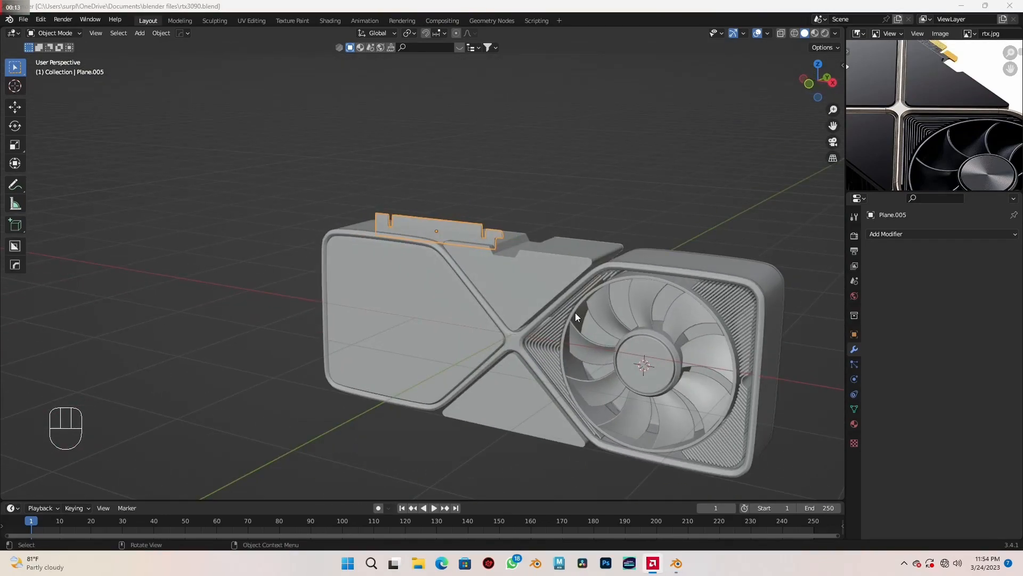
- Add a Mirror modifier to the ridged fins surrounding the fan
middle_click_drag(574, 311, 555, 264, "shift")
left_click(507, 290)
scroll(510, 245, "up", 3)
scroll(510, 244, "down", 4)
scroll(555, 269, "up", 2)
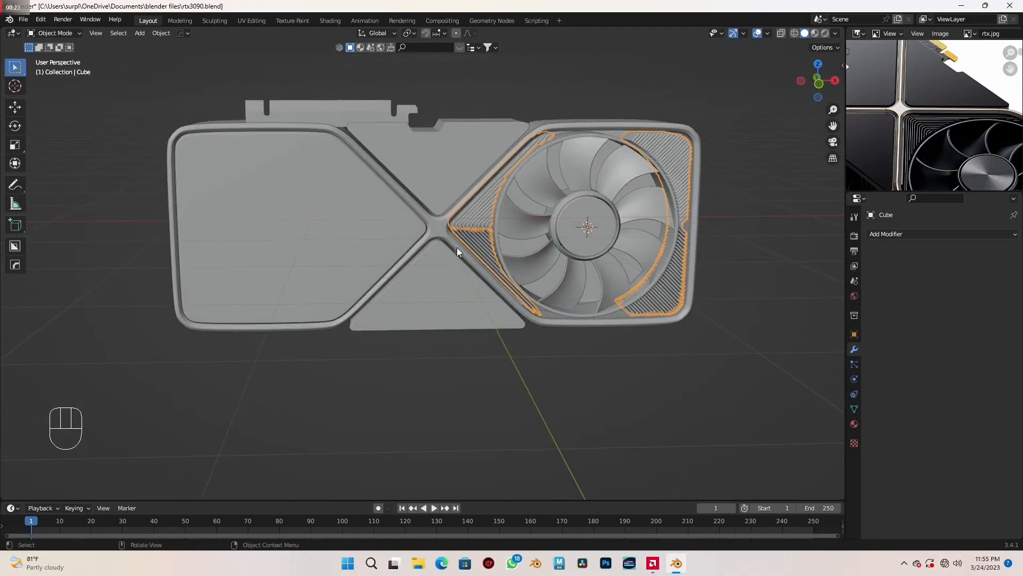
scroll(526, 307, "down", 3)
middle_click_drag(545, 309, 591, 261)
scroll(591, 261, "up", 3)
middle_click_drag(661, 257, 616, 281, "shift")
left_click(907, 234)
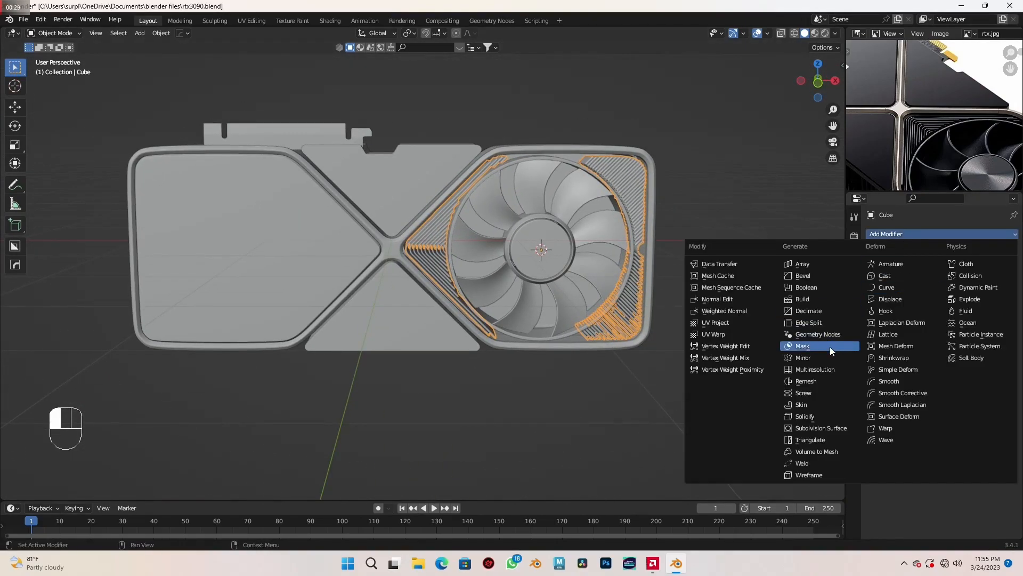
left_click(827, 360)
- Enable the Y axis alongside X in the fins' Mirror modifier
scroll(714, 366, "down", 2)
middle_click_drag(689, 365, 803, 303)
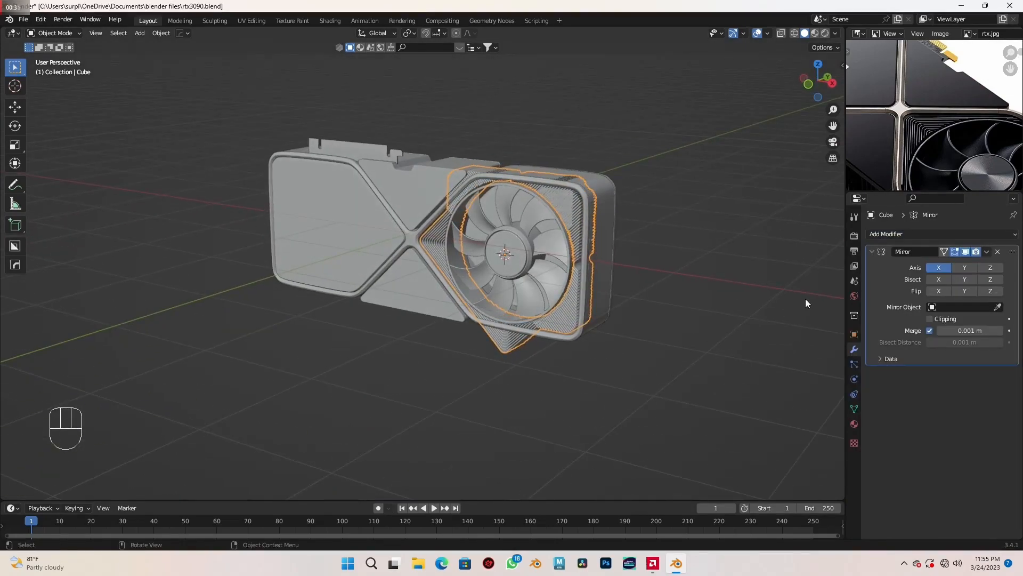
left_click(967, 267)
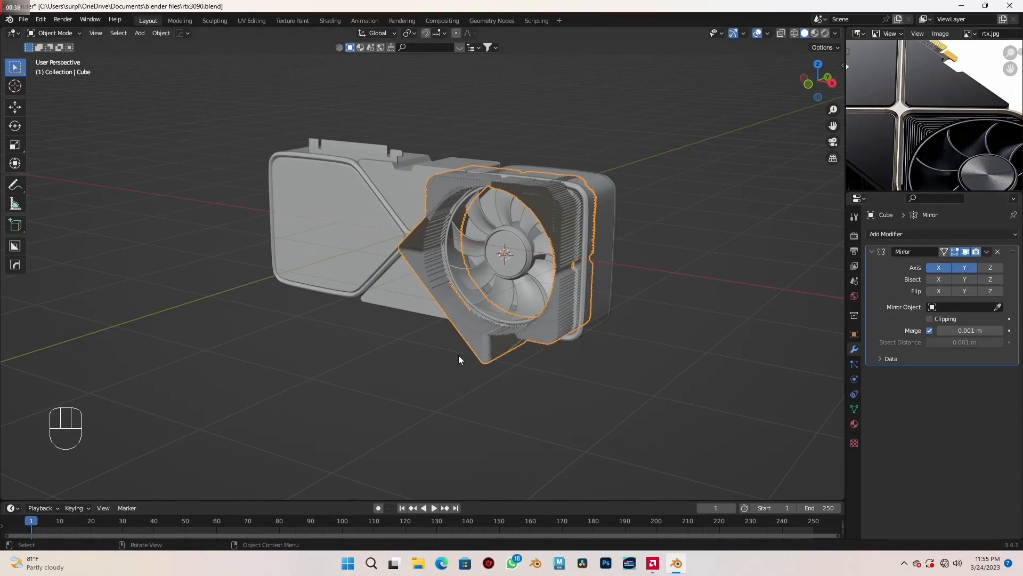
middle_click_drag(555, 340, 520, 338)
scroll(520, 338, "up", 3)
middle_click_drag(600, 326, 641, 350, "shift")
scroll(538, 332, "up", 2)
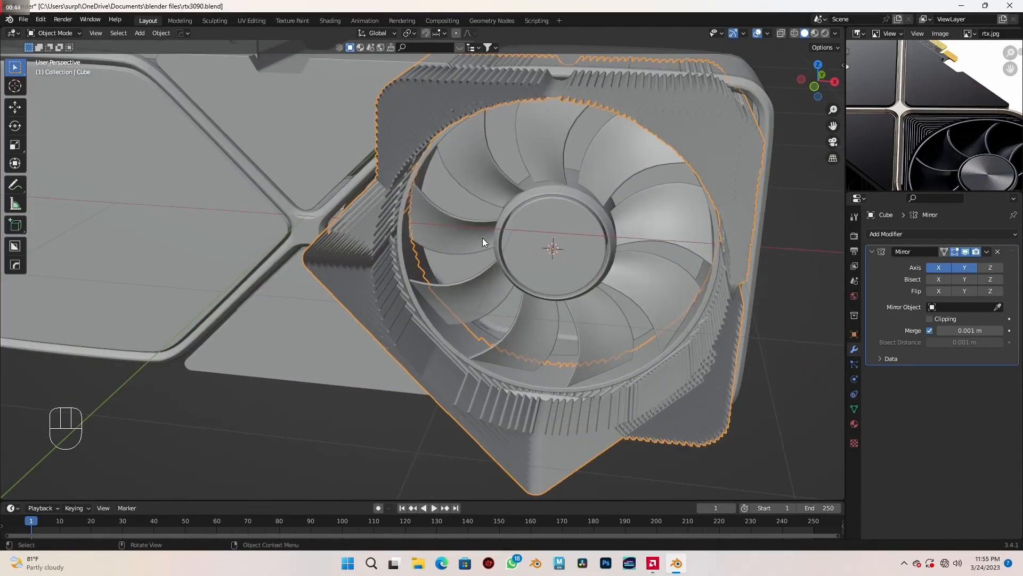
scroll(448, 213, "down", 1)
scroll(549, 235, "down", 2)
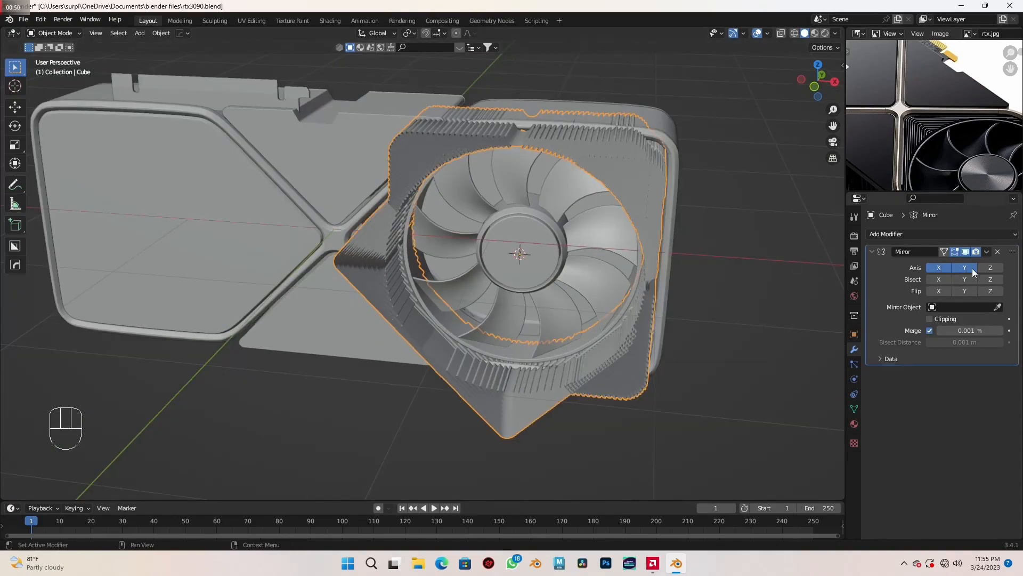
middle_click_drag(715, 311, 601, 321)
- Set the outer frame, Plane, as the mirror object for the fins and apply the Mirror modifier
left_click(999, 309)
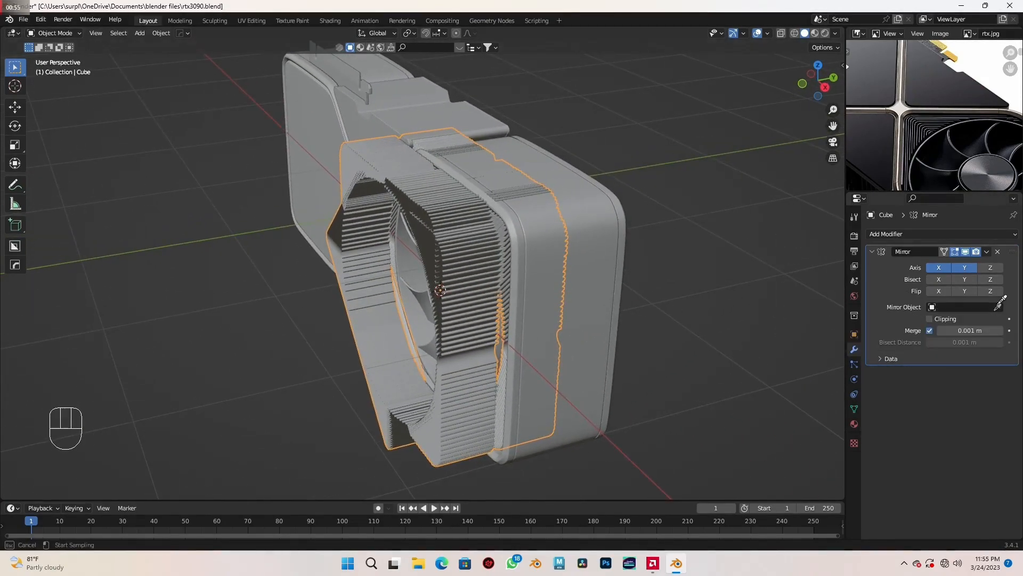
left_click(523, 263)
scroll(534, 289, "down", 3)
middle_click_drag(535, 289, 582, 297)
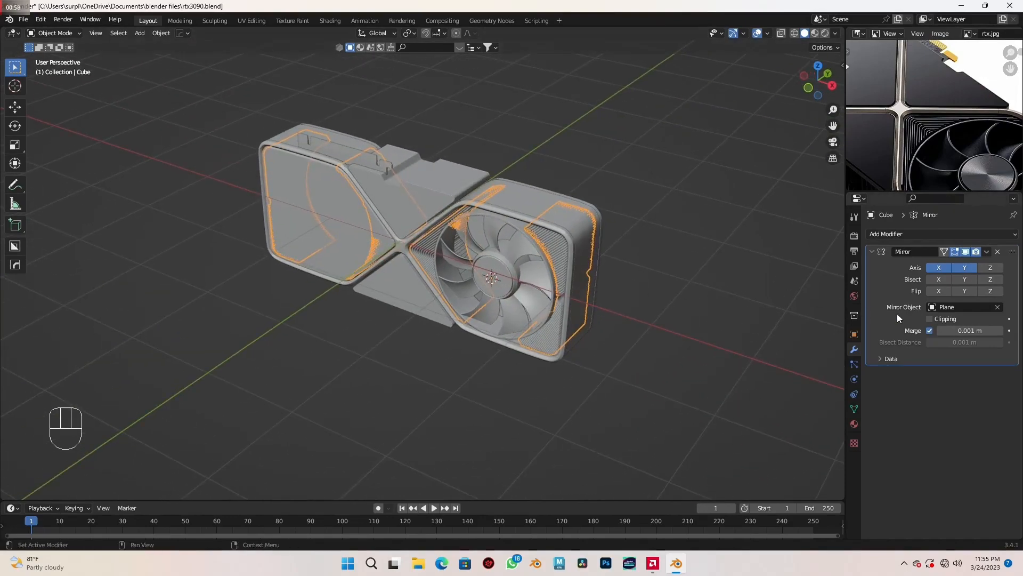
key("ctrl+a")
middle_click_drag(767, 283, 744, 260)
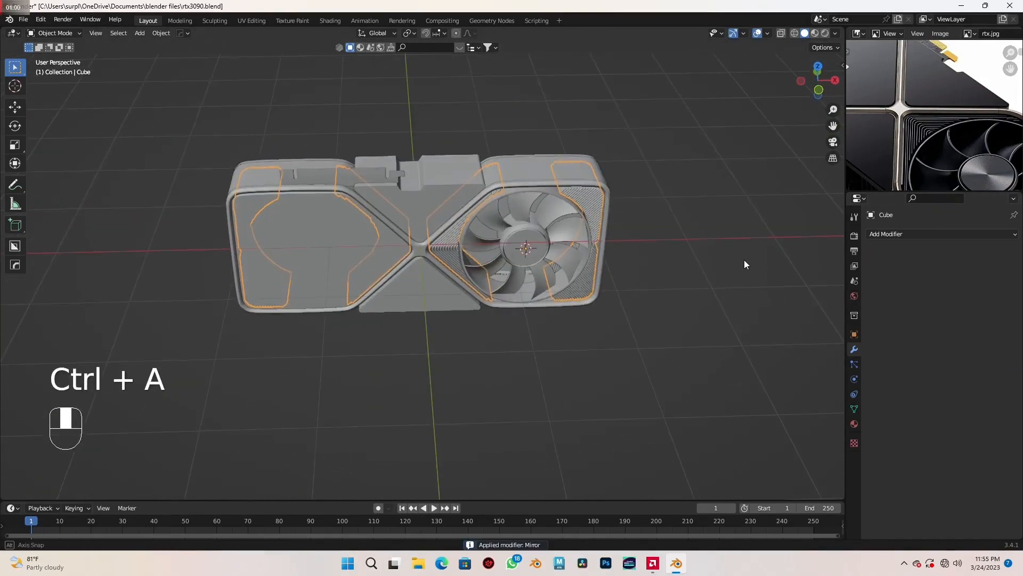
- Delete the vertices of the surplus mirrored fins in the rear half of the card behind the modelled fan
key("Tab")
middle_click_drag(527, 303, 608, 300, "shift")
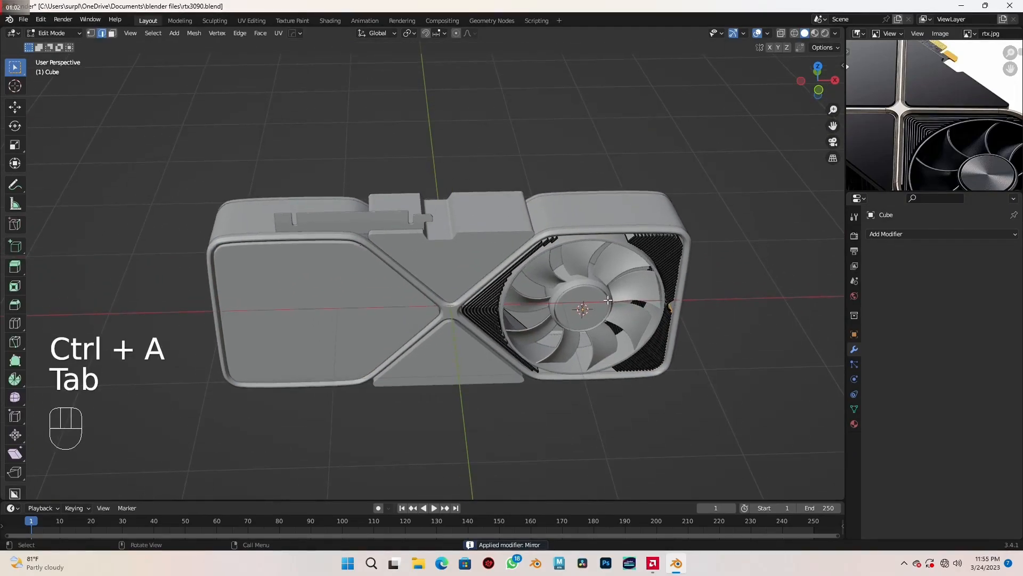
key("shift+z")
key("KP_7")
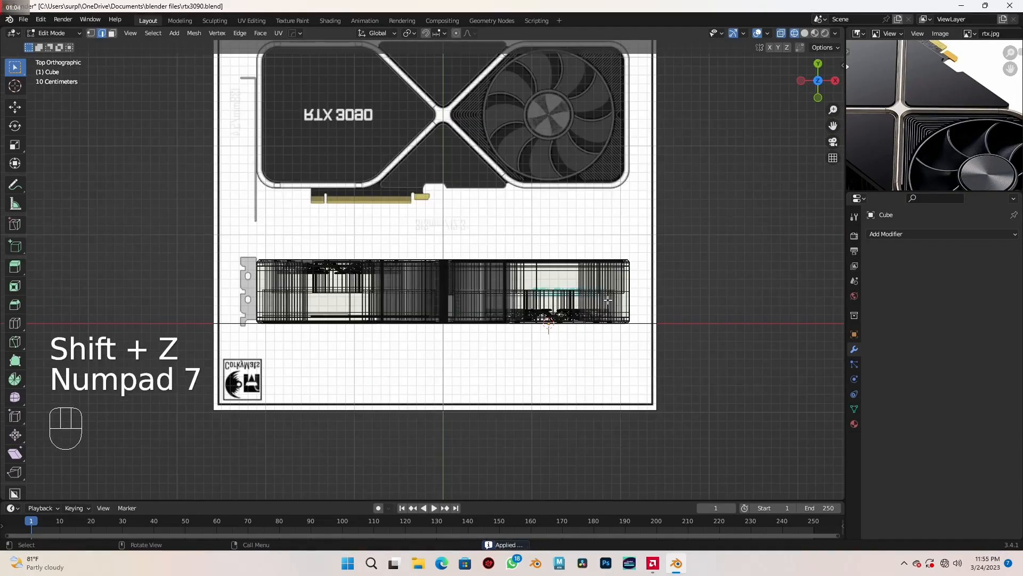
scroll(578, 286, "up", 5)
middle_click_drag(578, 286, 552, 202, "shift")
key("3")
scroll(547, 274, "up", 1)
middle_click_drag(548, 273, 471, 278, "shift")
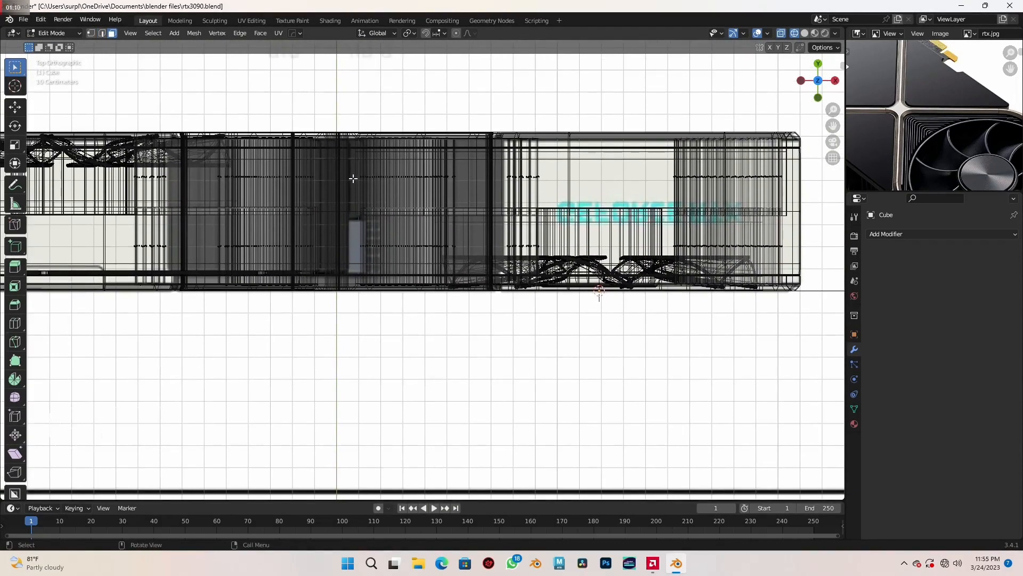
left_click_drag(338, 118, 789, 215)
key("x")
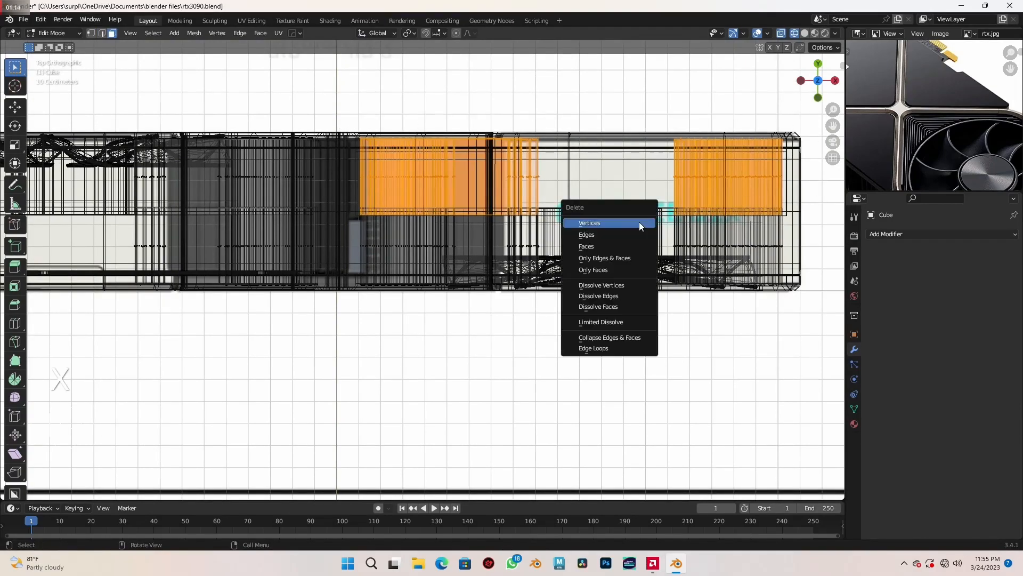
left_click(641, 223)
- Delete the surplus mirrored fins in the front half at the bracket end, and return to solid shading and Object Mode
scroll(480, 325, "down", 4)
middle_click_drag(453, 347, 661, 338, "shift")
scroll(545, 296, "up", 2)
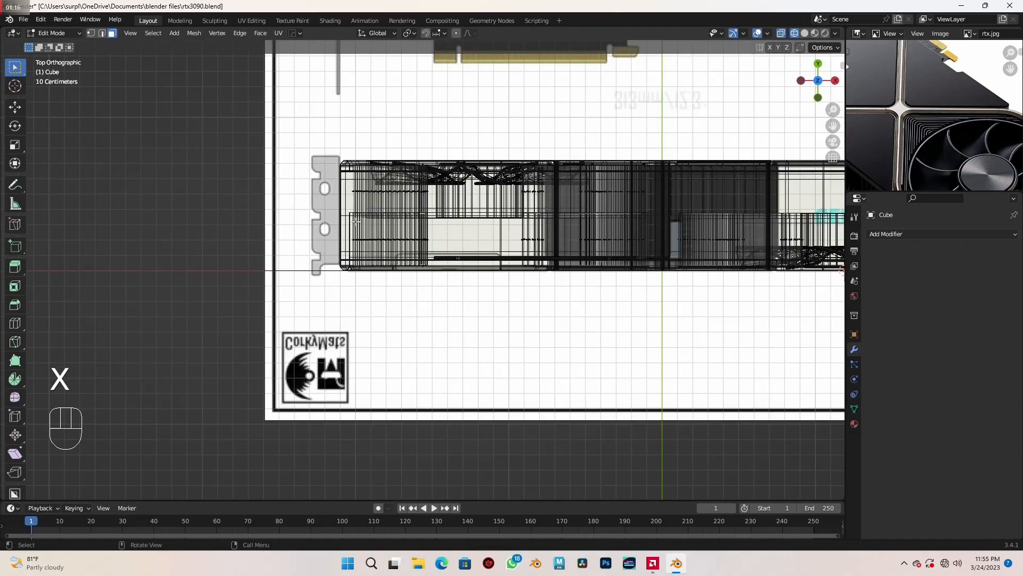
left_click_drag(328, 213, 663, 327)
key("x")
left_click(663, 328)
mouse_move(663, 327)
middle_mouse_down()
mouse_move(608, 319)
mouse_move(599, 284)
middle_mouse_up()
key("shift+z")
mouse_move(662, 368)
middle_mouse_down()
mouse_move(585, 338)
mouse_move(516, 329)
mouse_move(469, 372)
middle_mouse_up()
key("Tab")
scroll(542, 340, "up", 3)
middle_click_drag(469, 372, 687, 379)
middle_click_drag(629, 341, 599, 353, "shift")
- Add a plane and move it about -3.37 m in X and 0.35 m in Y onto the bracket in the top-view reference
key("KP_7")
scroll(600, 353, "up", 4)
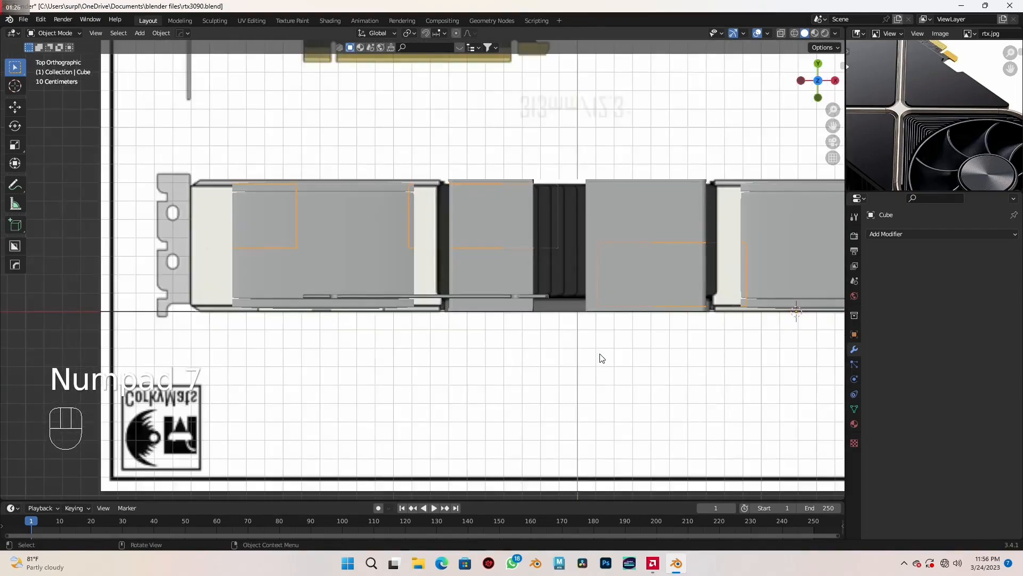
middle_click_drag(516, 306, 544, 301, "shift")
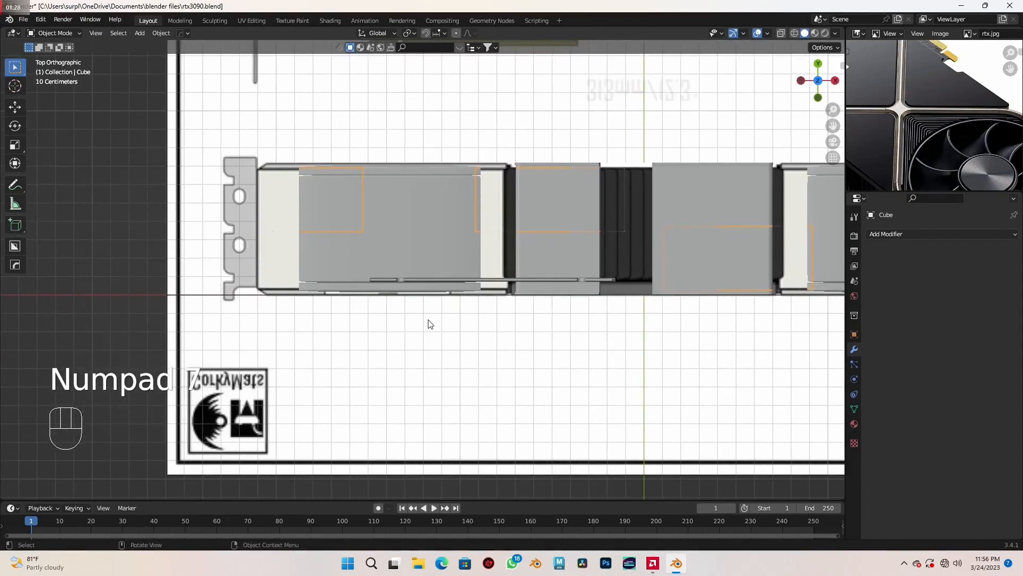
scroll(416, 323, "up", 1)
middle_click_drag(399, 322, 463, 322, "shift")
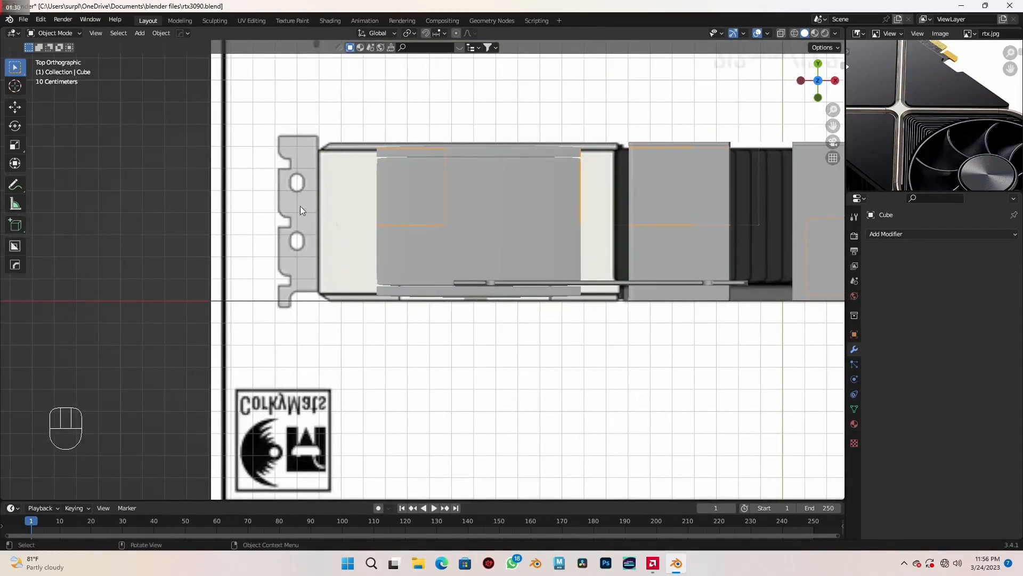
scroll(300, 212, "down", 3)
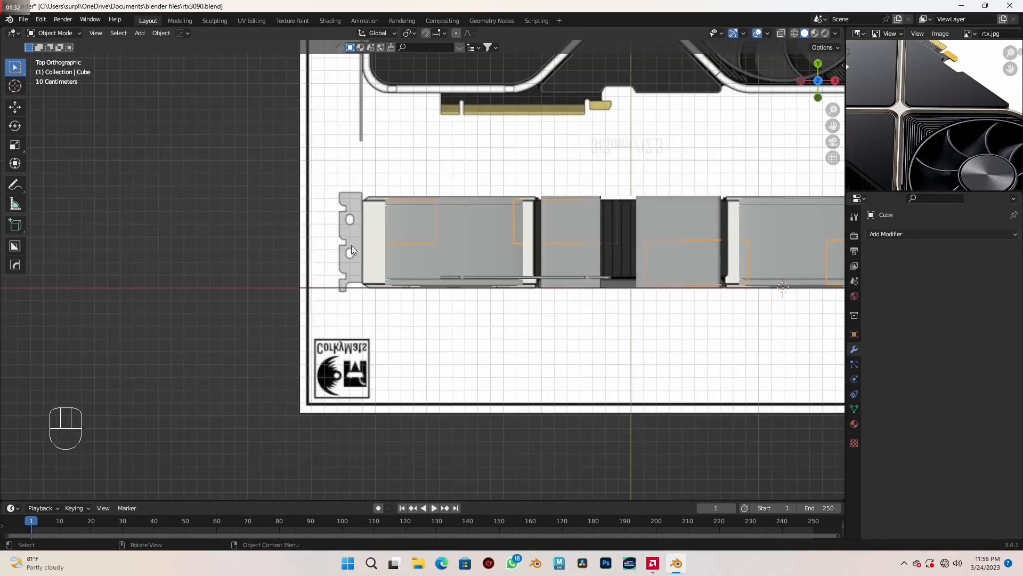
key("shift+a")
mouse_move(363, 253)
left_click(399, 253)
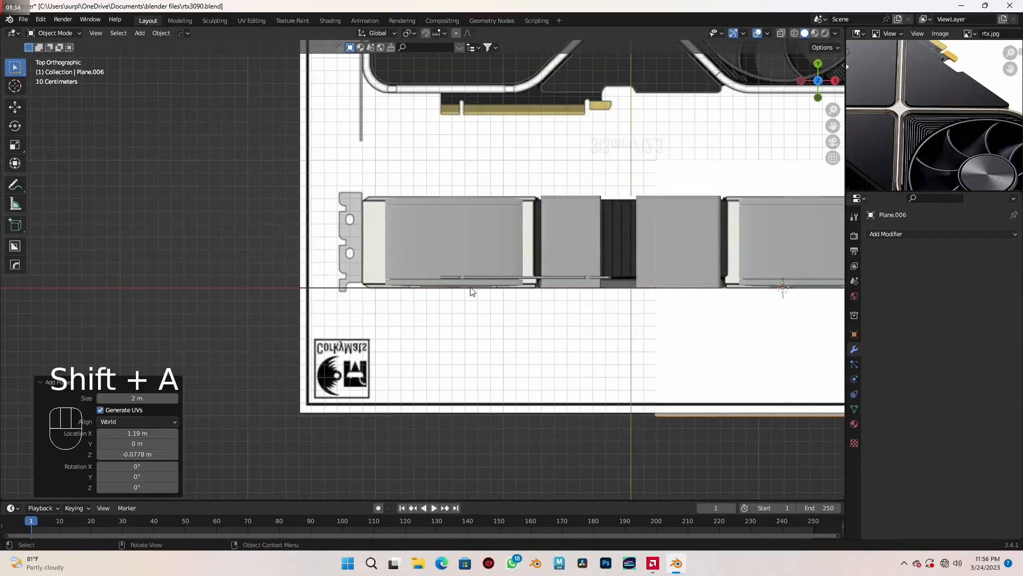
key("g")
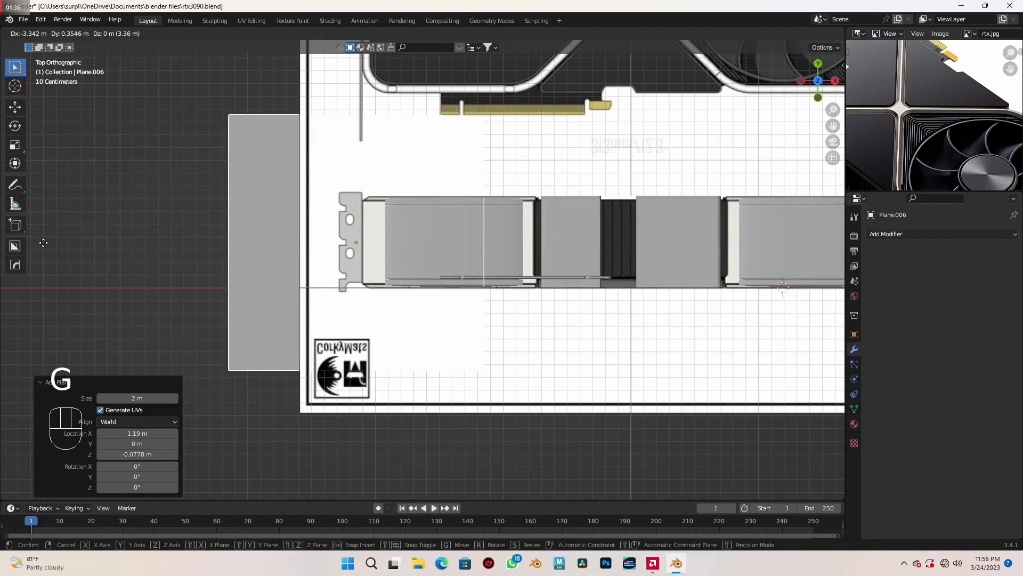
left_click(139, 267)
- Narrow the plane along X by factors of about 0.185 and 0.616 towards the bracket's width, switching to wireframe shading
scroll(140, 266, "up", 1)
key("s")
key("x")
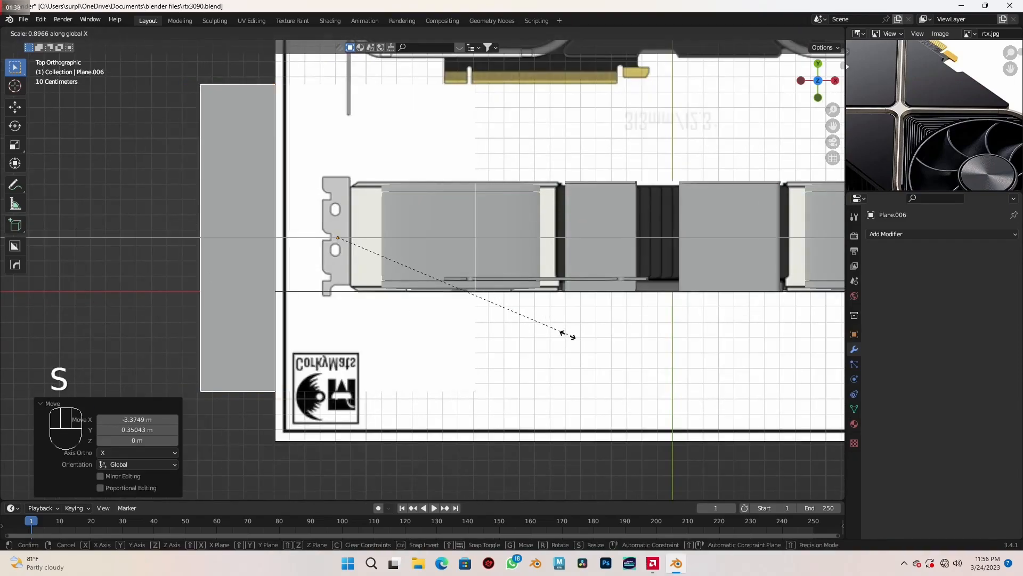
left_click(379, 270)
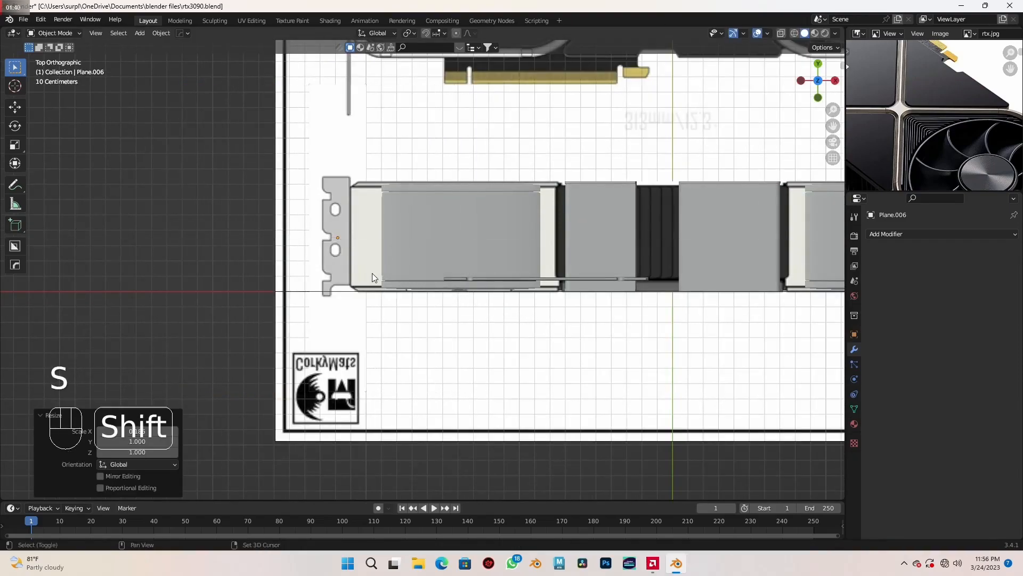
key("shift+z")
scroll(368, 275, "up", 4)
middle_click_drag(353, 282, 522, 337, "shift")
key("s")
key("x")
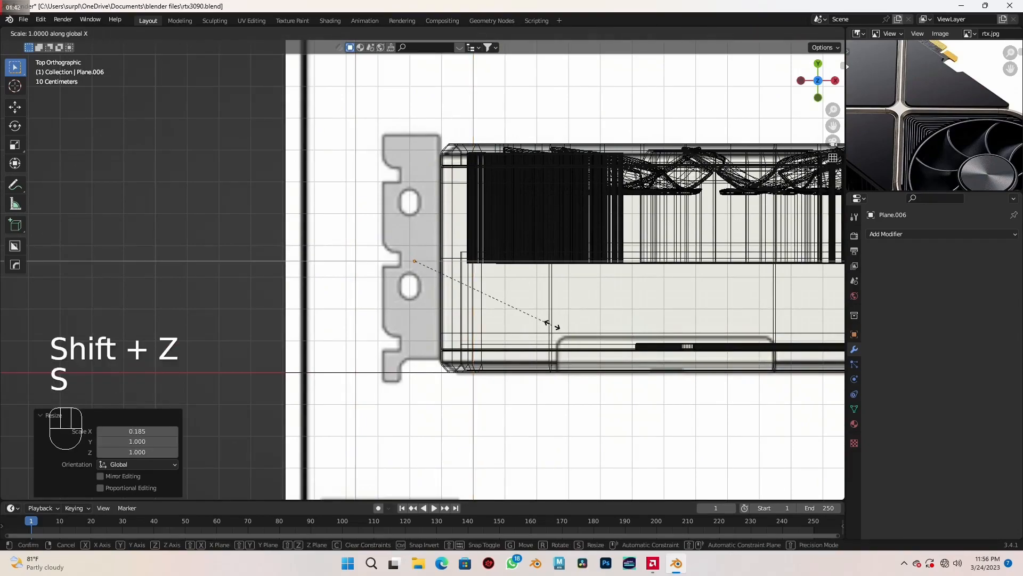
left_click(500, 300)
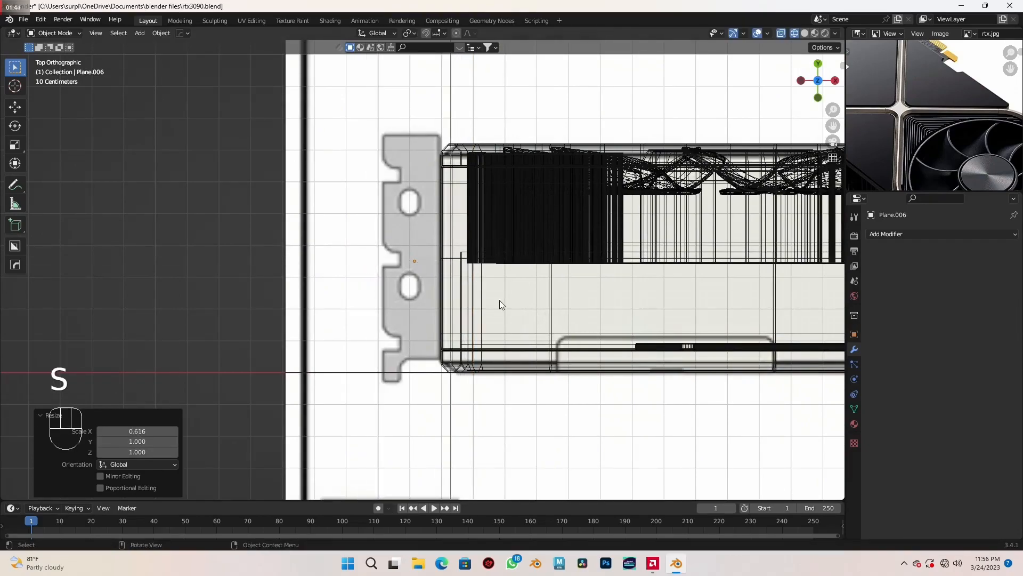
- Shift the plane about -0.01 m along X and scale it to about 0.807 in X to match the bracket's width
scroll(500, 299, "up", 1)
key("g")
key("x")
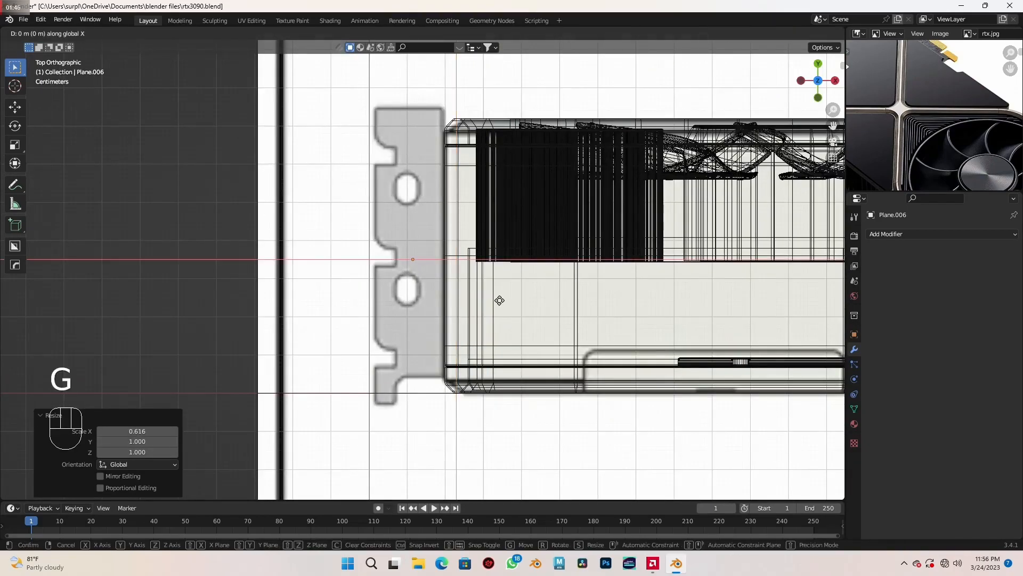
key("shift")
left_click(462, 303)
key("s")
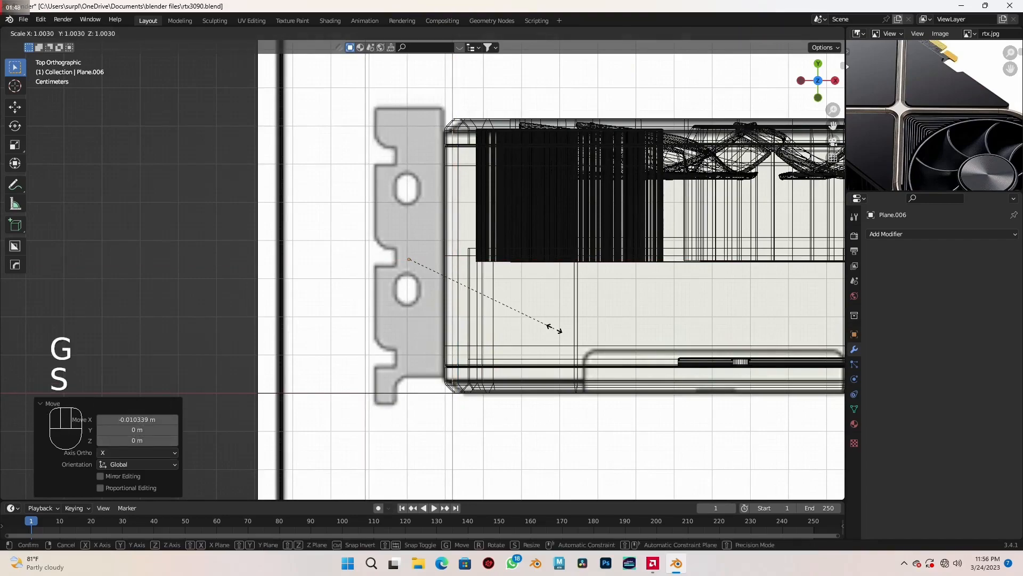
key("x")
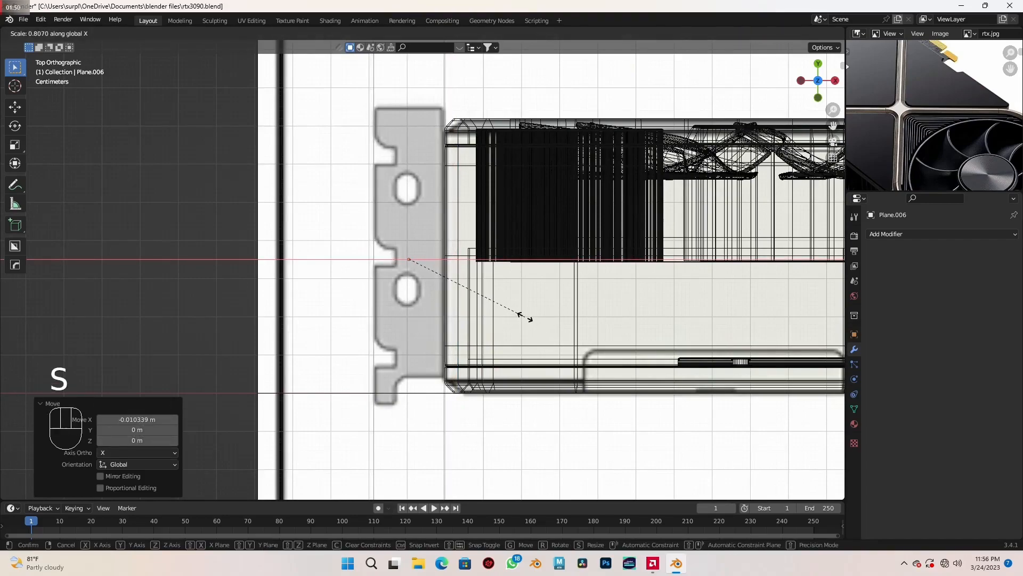
left_click(525, 321)
- Scale the plane along Y to about 0.377 to approximate the bracket's length
scroll(526, 321, "down", 4)
key("s")
key("y")
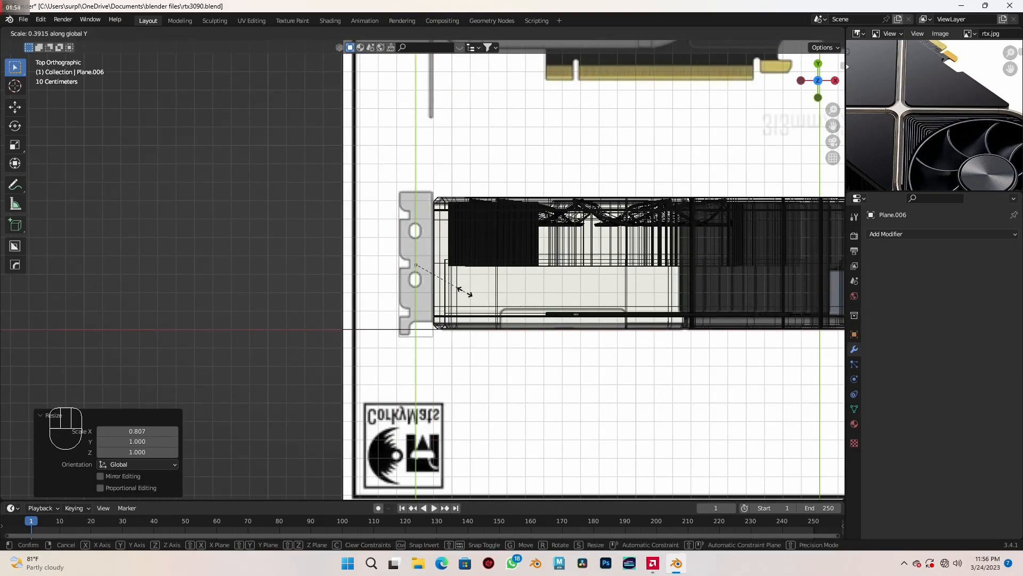
key("shift")
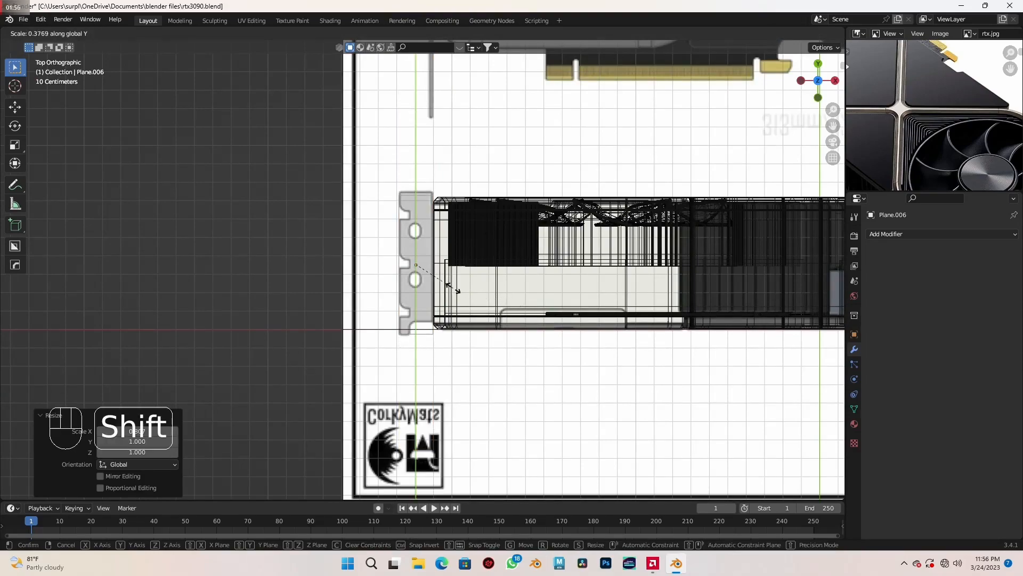
left_click(451, 290)
- Shift the plane slightly along Y and scale it by about 1.027 in Y so both ends meet the bracket outline
scroll(451, 290, "up", 2)
key("g")
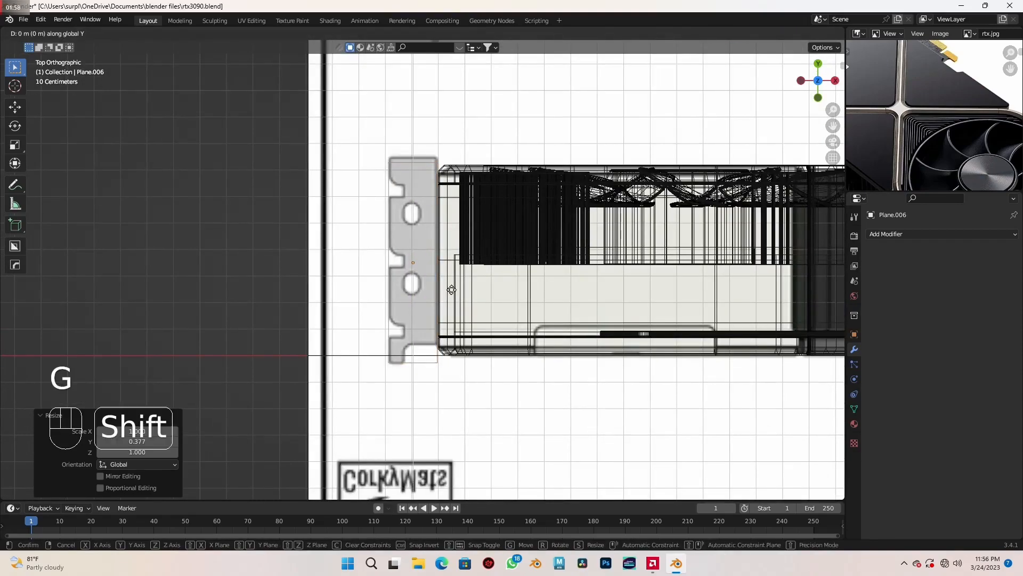
left_click(456, 271)
key("s")
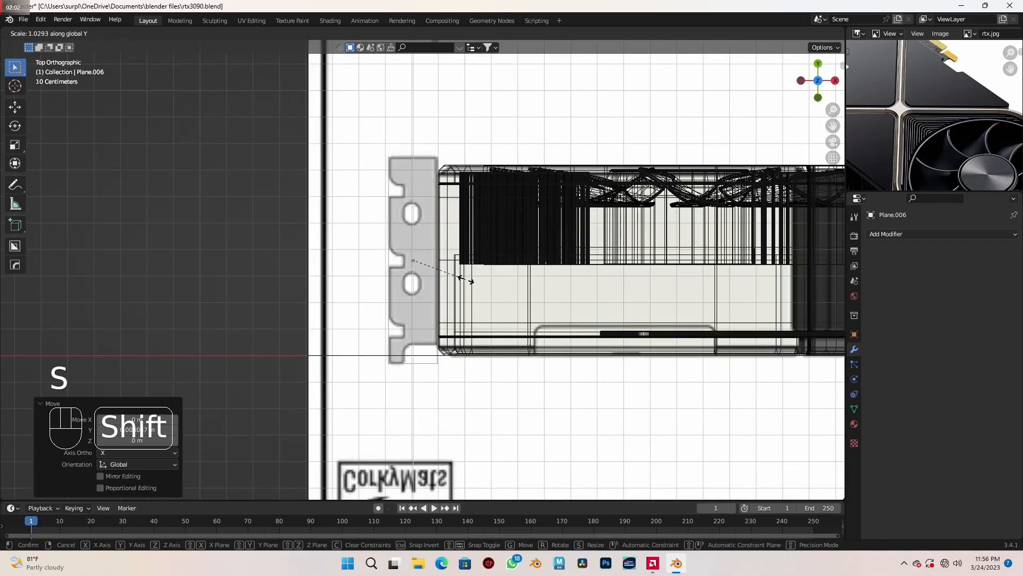
left_click(471, 283)
- In Edit Mode, knife-cut the plane along the chamfered step at the bracket's lower corner next to the card body
scroll(471, 302, "up", 3)
middle_click_drag(471, 301, 521, 332, "shift")
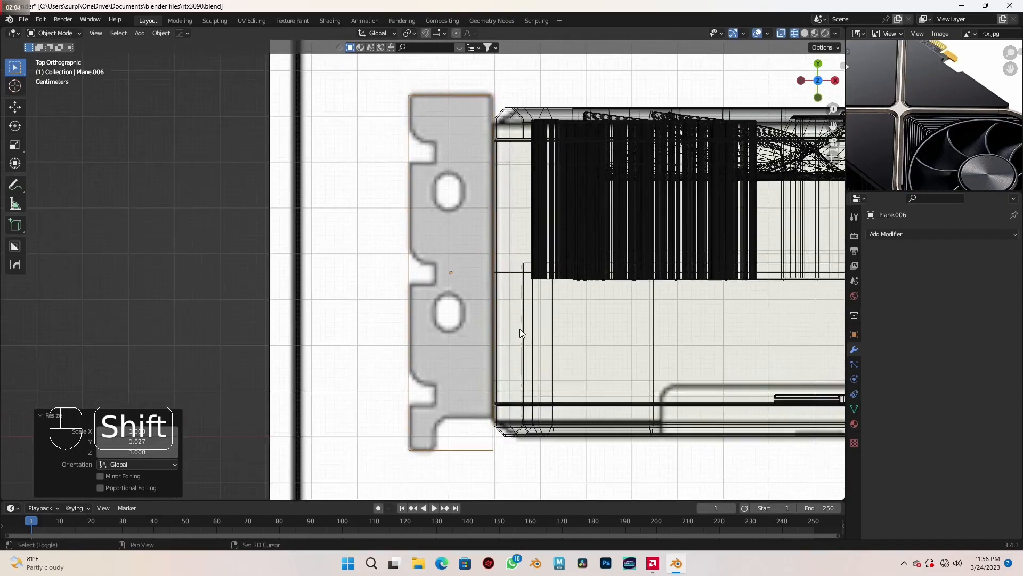
scroll(521, 332, "down", 1)
middle_click_drag(474, 272, 495, 304, "shift")
key("Tab")
scroll(495, 304, "up", 1)
middle_click_drag(513, 357, 489, 283, "shift")
scroll(487, 288, "up", 2)
middle_click_drag(495, 392, 483, 299, "shift")
scroll(483, 306, "up", 2)
middle_click_drag(491, 366, 481, 314, "shift")
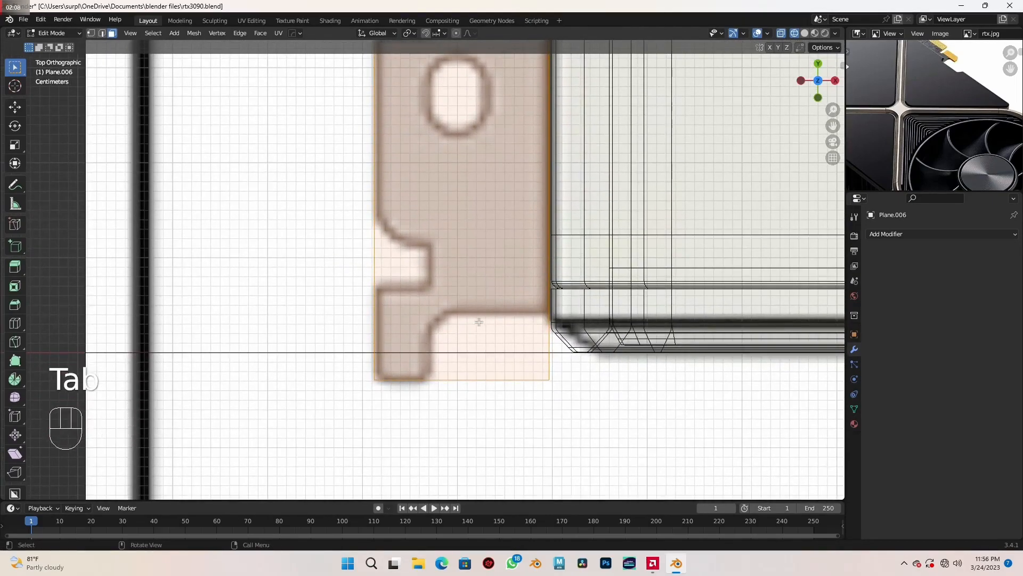
scroll(481, 315, "up", 2)
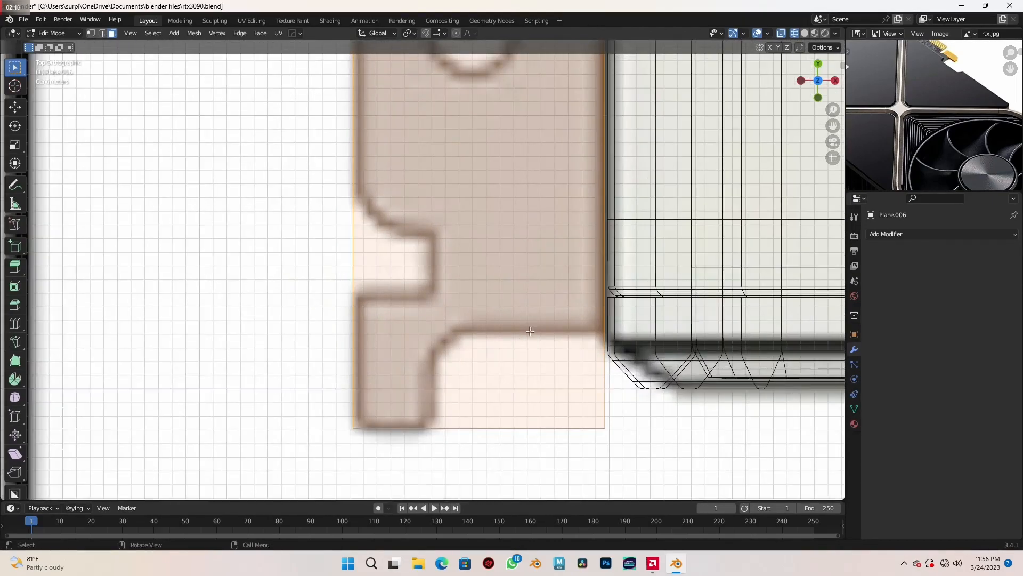
key("k")
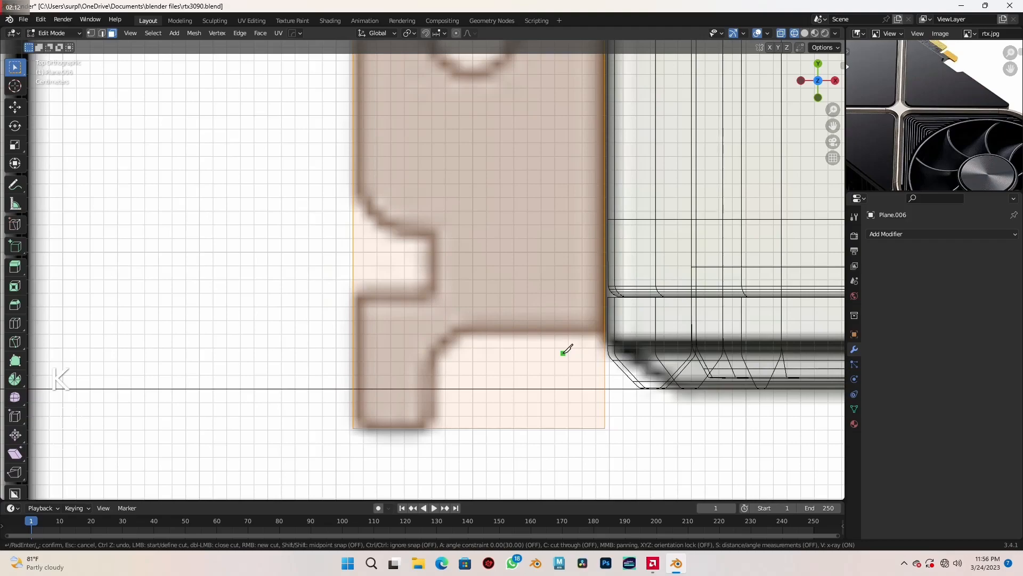
left_click(604, 331)
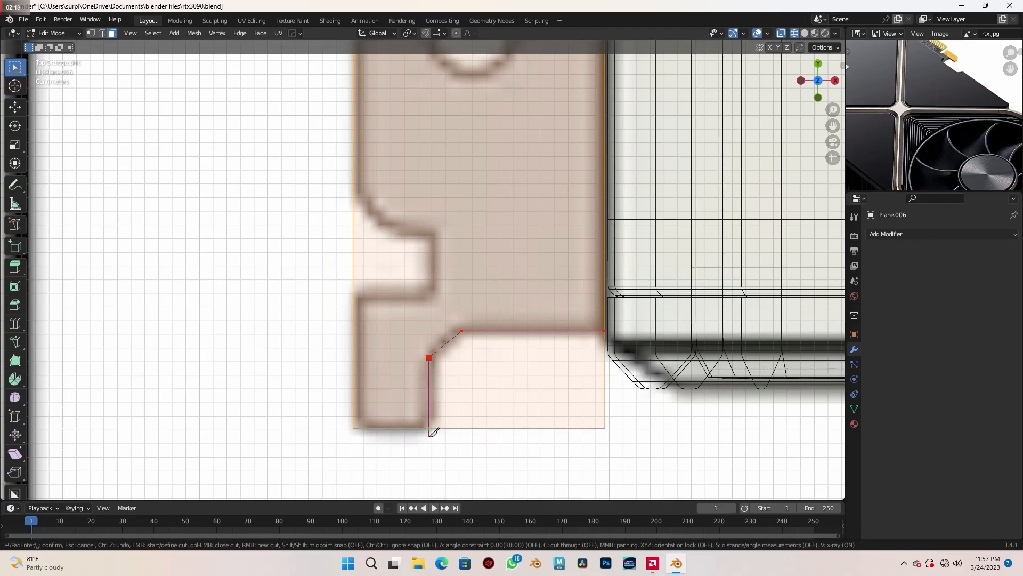
key("Return")
- Knife-cut the rectangular outline of the bracket's lowest notch with axis-constrained segments in X and Y
middle_click_drag(462, 342, 513, 325, "shift")
scroll(499, 389, "up", 1)
key("k")
left_click(424, 327)
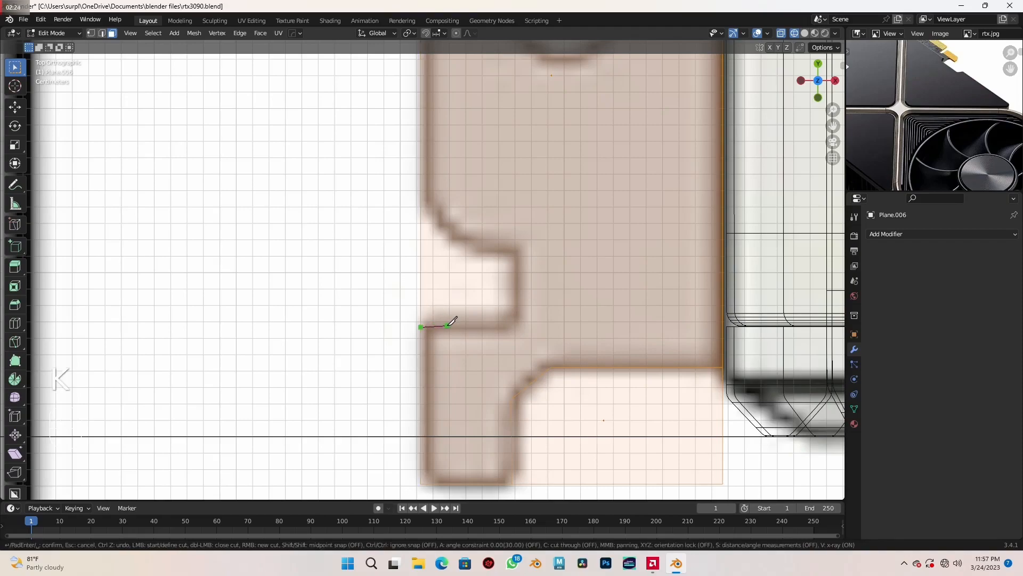
key("x")
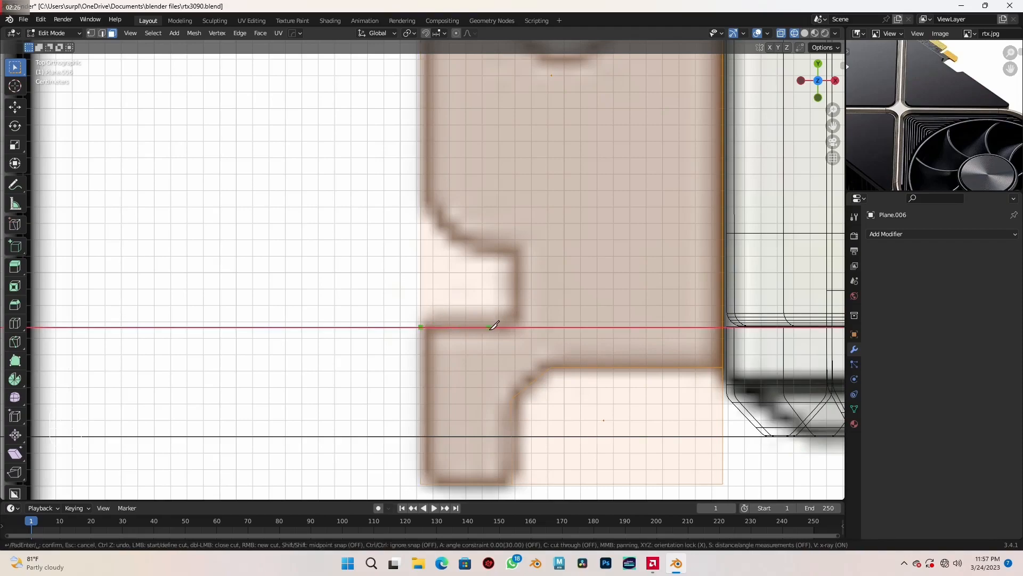
left_click(515, 326)
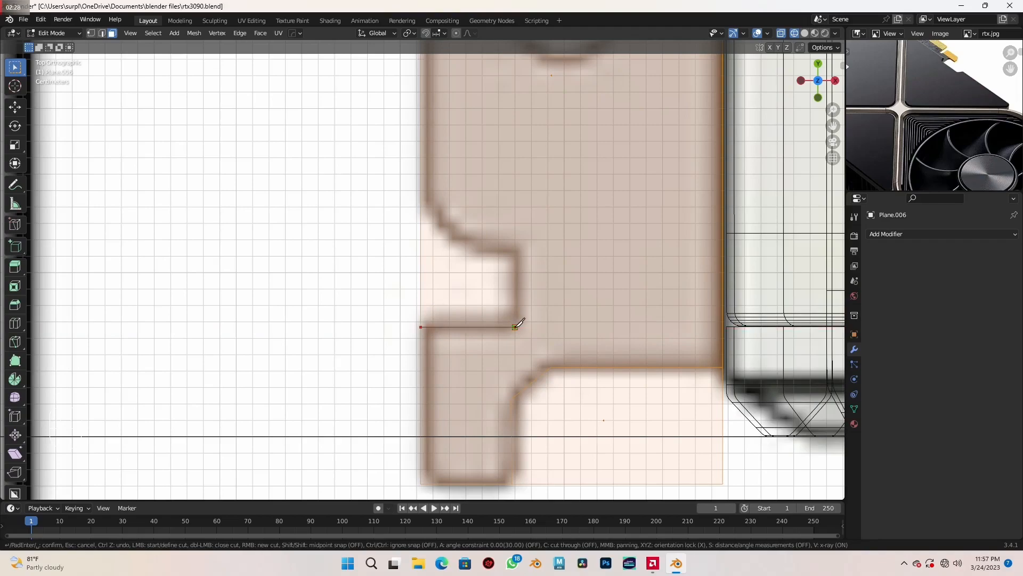
key("y")
left_click(515, 252)
key("x")
left_click(418, 244)
key("Return")
- Knife-cut the rectangular outline of the bracket's middle notch, between the two oval holes
scroll(427, 258, "down", 3)
middle_click_drag(515, 208, 522, 367, "shift")
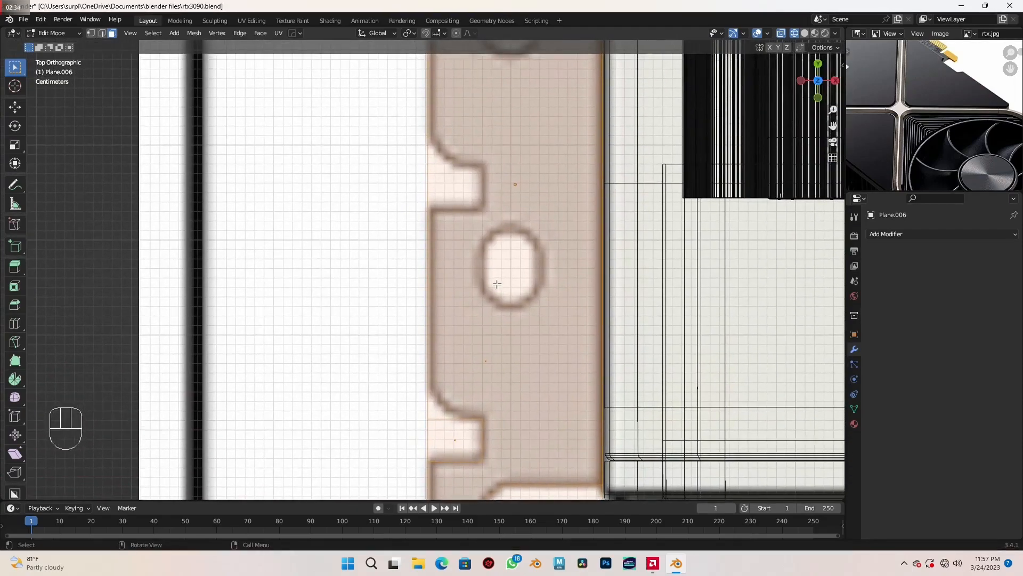
scroll(499, 267, "up", 2)
middle_click_drag(504, 207, 495, 315, "shift")
scroll(495, 315, "up", 2)
key("k")
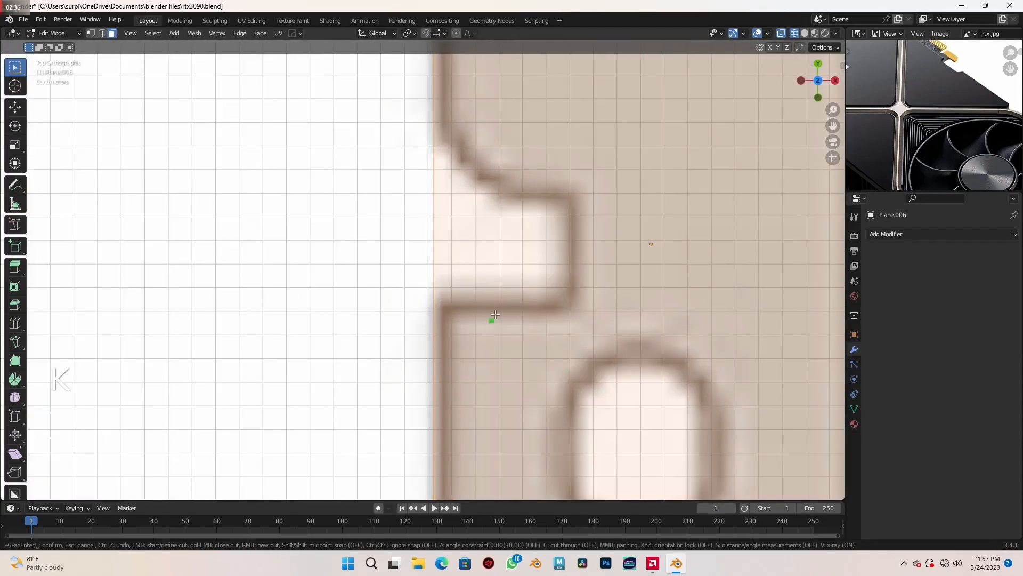
key("x")
left_click(435, 306)
left_click(569, 305)
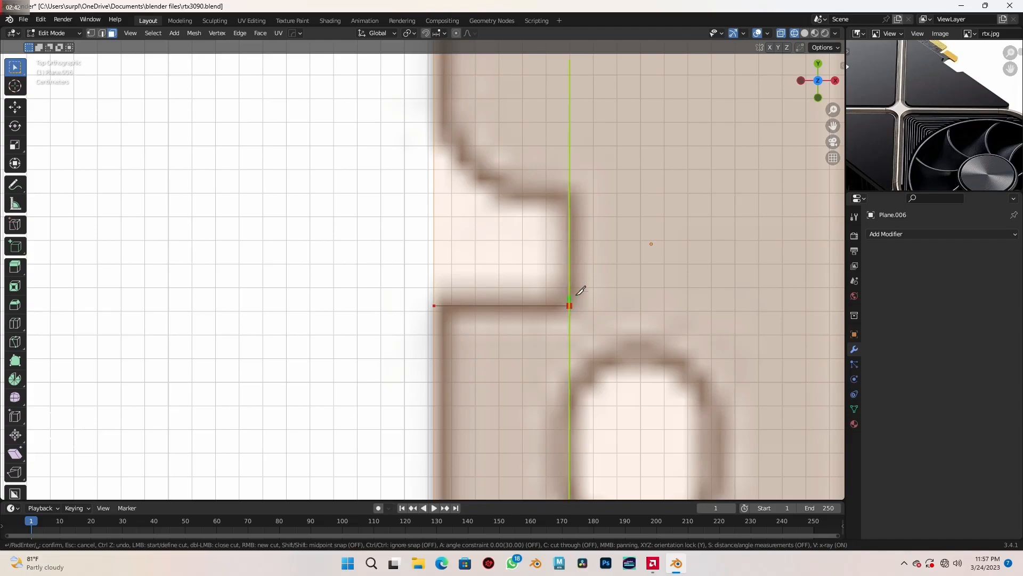
left_click(570, 199)
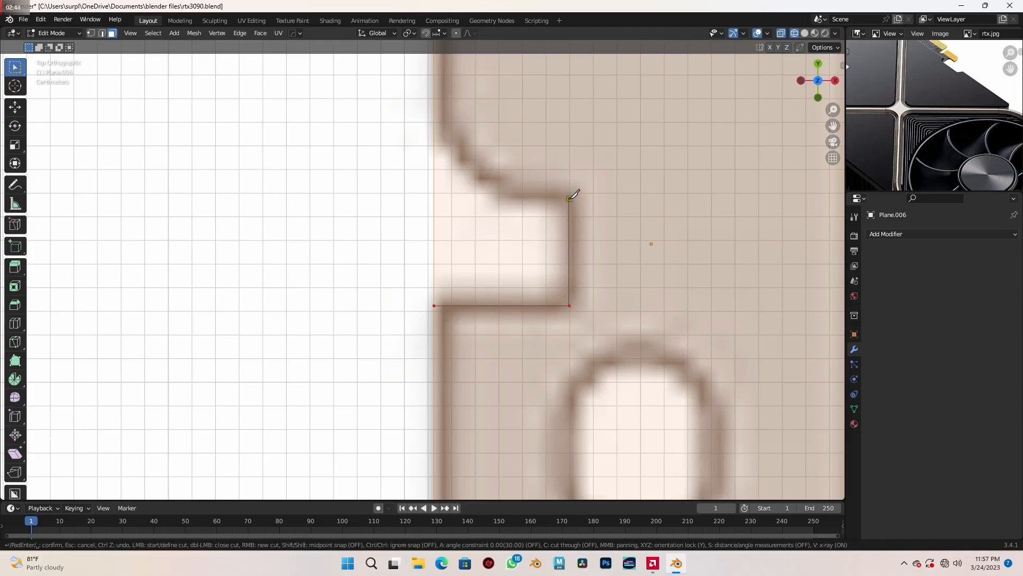
key("x")
left_click(409, 188)
key("Return")
- Knife-cut the rectangular outline of the bracket's uppermost notch, above the upper oval hole
scroll(429, 198, "down", 4)
middle_click_drag(511, 187, 517, 279, "shift")
scroll(517, 279, "down", 4)
middle_click_drag(517, 244, 502, 282, "shift")
scroll(502, 281, "up", 4)
middle_click_drag(457, 128, 492, 261, "shift")
scroll(439, 185, "up", 3)
key("k")
left_click(409, 248)
key("x")
left_click(526, 247)
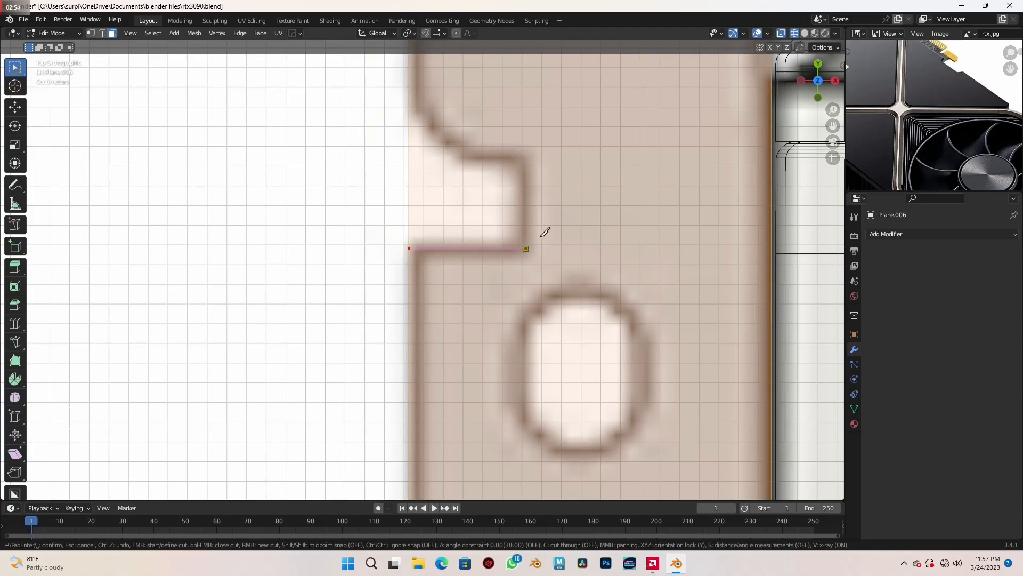
left_click(526, 160)
key("x")
left_click(384, 158)
key("Return")
- Select the faces of the three notches and the lower corner cutout and delete them from the bracket
scroll(406, 175, "down", 5)
middle_click_drag(445, 233, 476, 267, "shift")
scroll(435, 191, "up", 1)
scroll(476, 267, "up", 2)
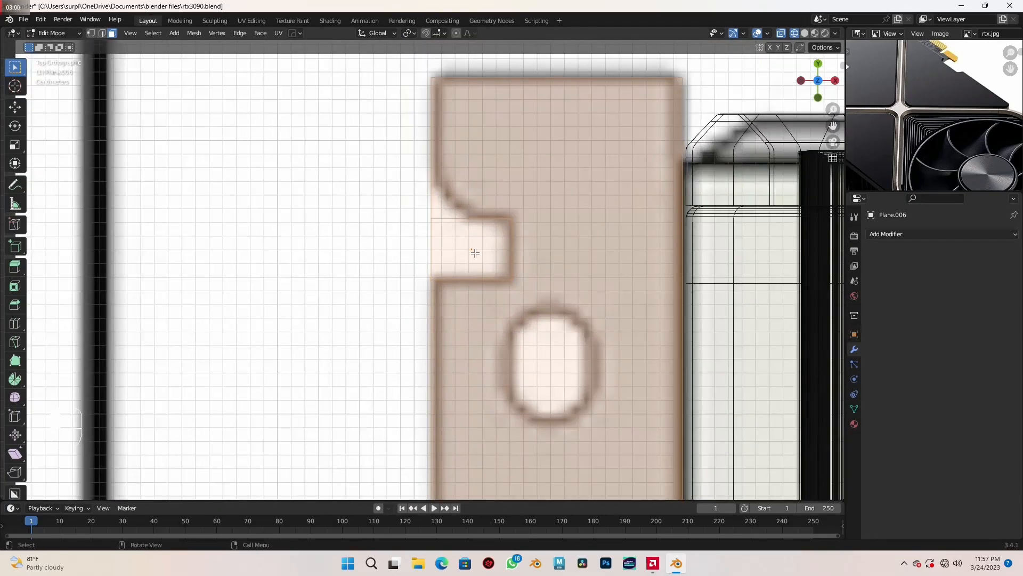
scroll(475, 253, "down", 5)
middle_click_drag(455, 442, 456, 314, "shift")
scroll(456, 315, "up", 2)
scroll(456, 314, "down", 3)
middle_click_drag(446, 419, 434, 293, "shift")
scroll(433, 293, "up", 3)
left_click(419, 344, "shift")
middle_click_drag(420, 344, 358, 251, "shift")
scroll(358, 250, "up", 1)
left_click(433, 323, "shift")
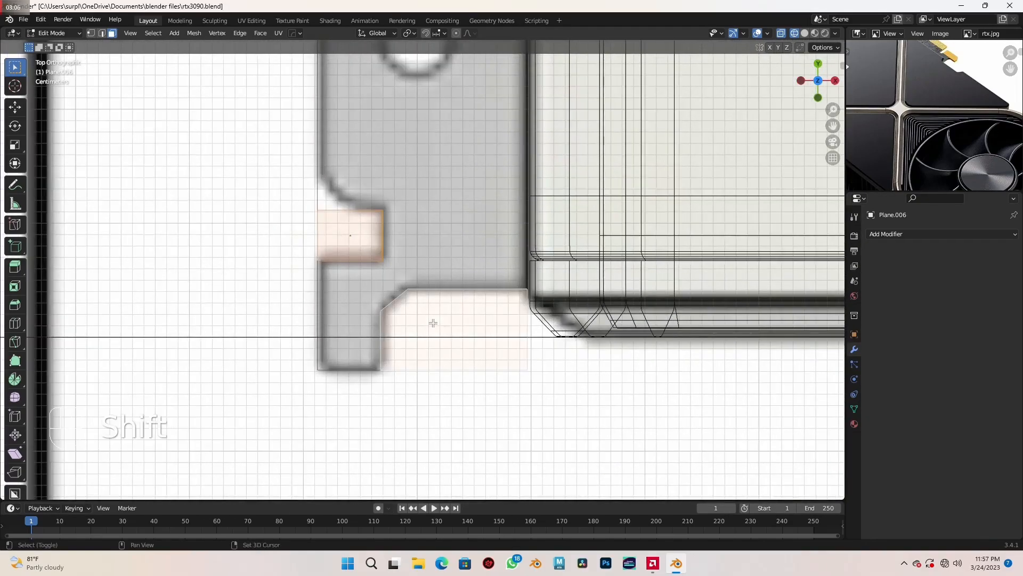
key("x")
left_click(424, 347)
- Select the outer corner vertex directly above each of the bracket's three notches
scroll(425, 346, "down", 1)
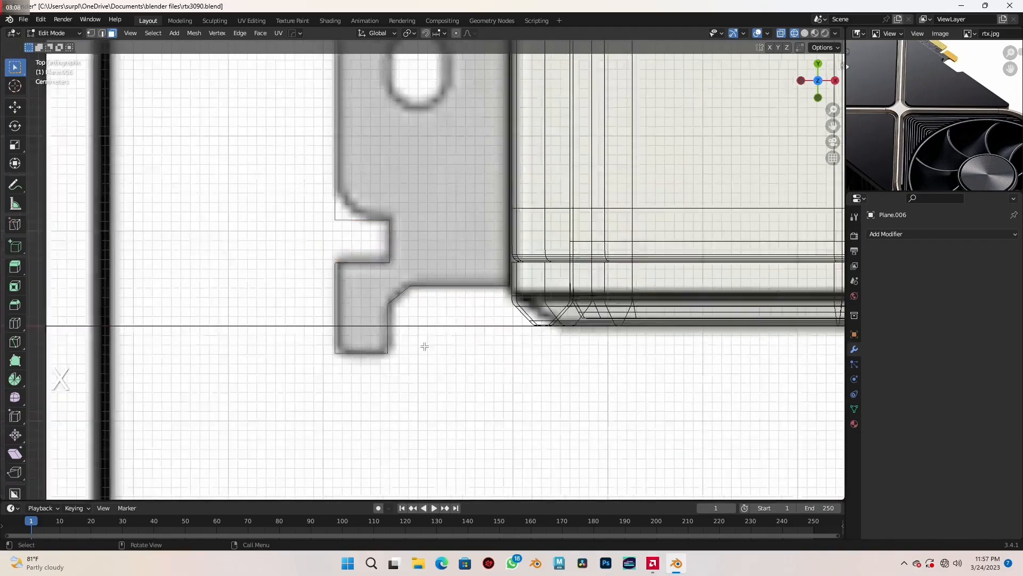
scroll(424, 346, "down", 3)
middle_click_drag(424, 346, 469, 413, "shift")
scroll(490, 388, "up", 2)
middle_click_drag(513, 370, 502, 378, "shift")
scroll(503, 379, "up", 2)
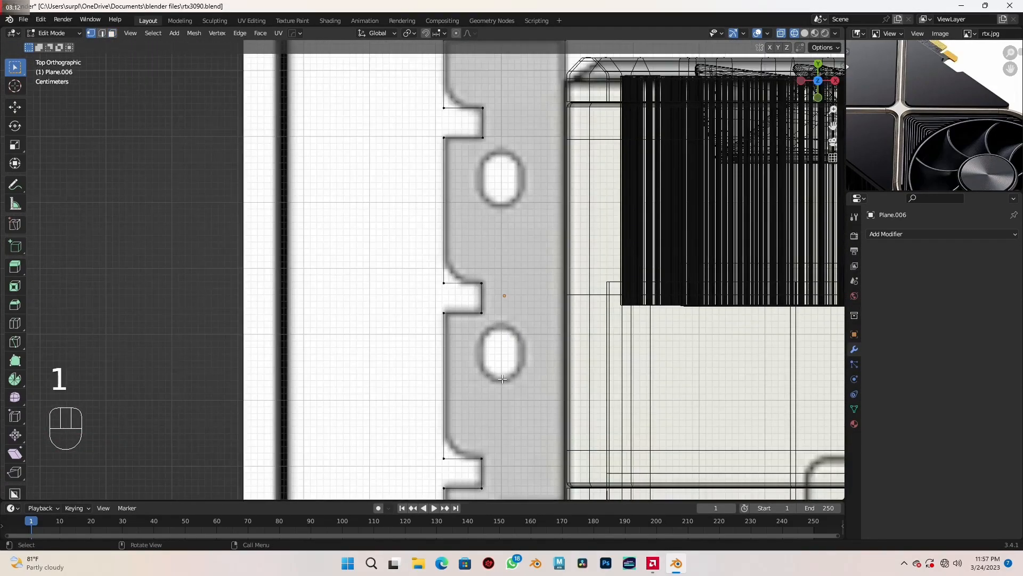
scroll(500, 377, "down", 1)
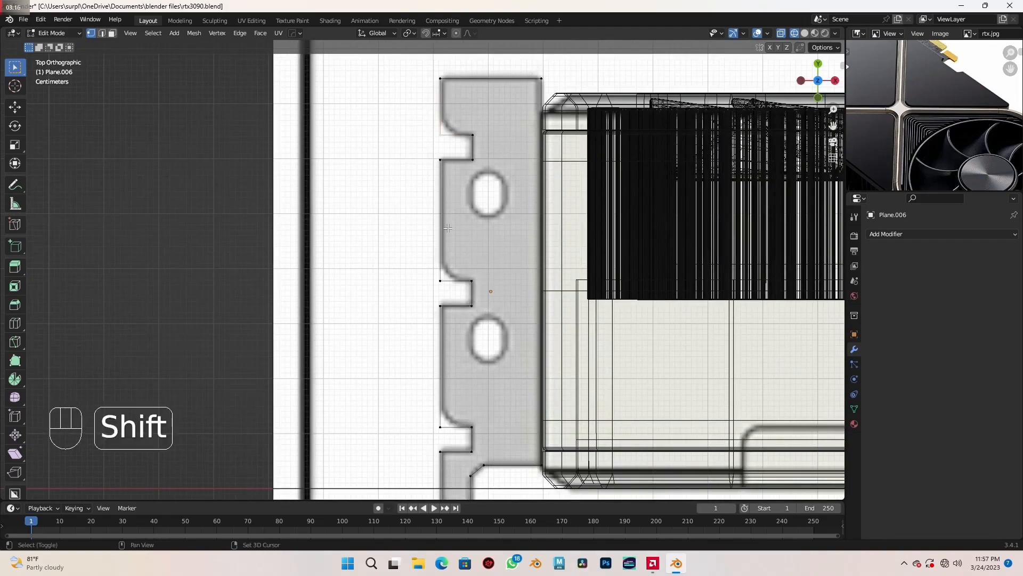
mouse_move(469, 331)
middle_mouse_down("shift")
mouse_move(449, 294)
mouse_move(449, 350)
mouse_move(480, 302)
middle_mouse_up("shift")
left_click(432, 329, "shift")
- Return to solid shading and apply the bracket's scale in Object Mode
scroll(433, 327, "down", 3)
key("shift+z")
middle_click_drag(482, 316, 471, 331)
key("Tab")
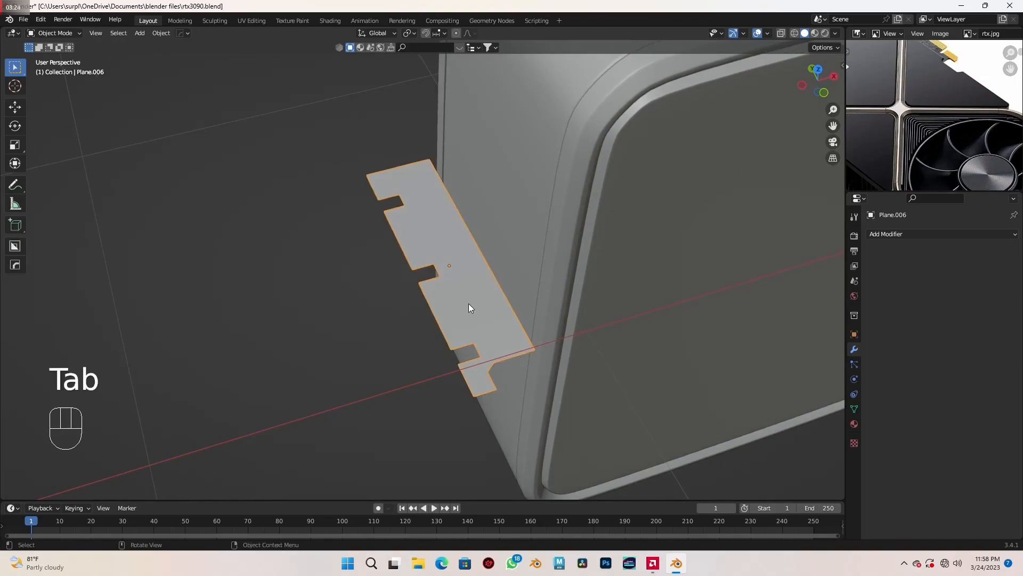
key("ctrl+a")
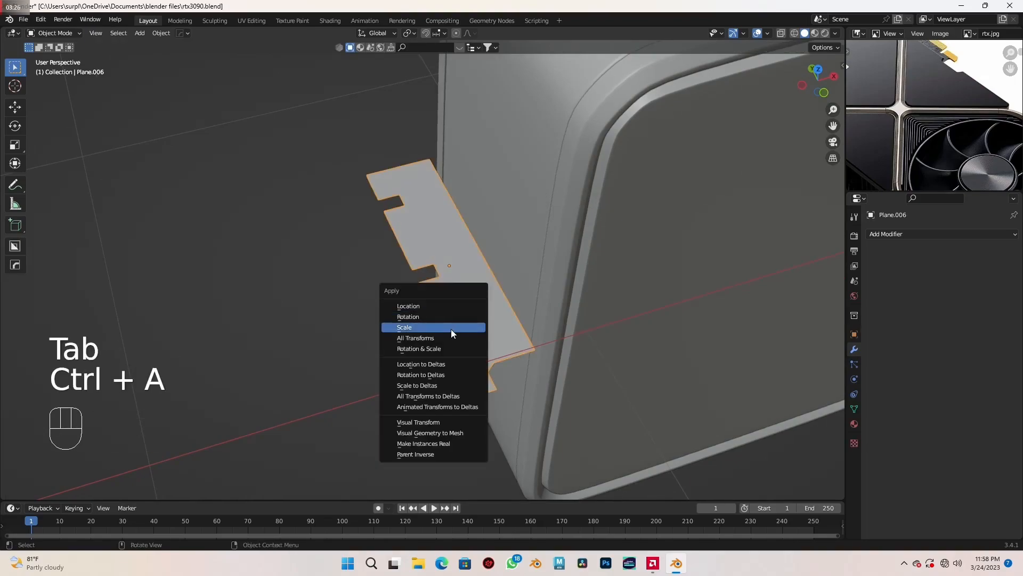
left_click(452, 328)
- Vertex-bevel the outer corner above each of the three notches by about 0.032 m with 5 segments to match the reference curves
key("Tab")
middle_click_drag(479, 316, 467, 328)
key("KP_7")
scroll(463, 320, "up", 6)
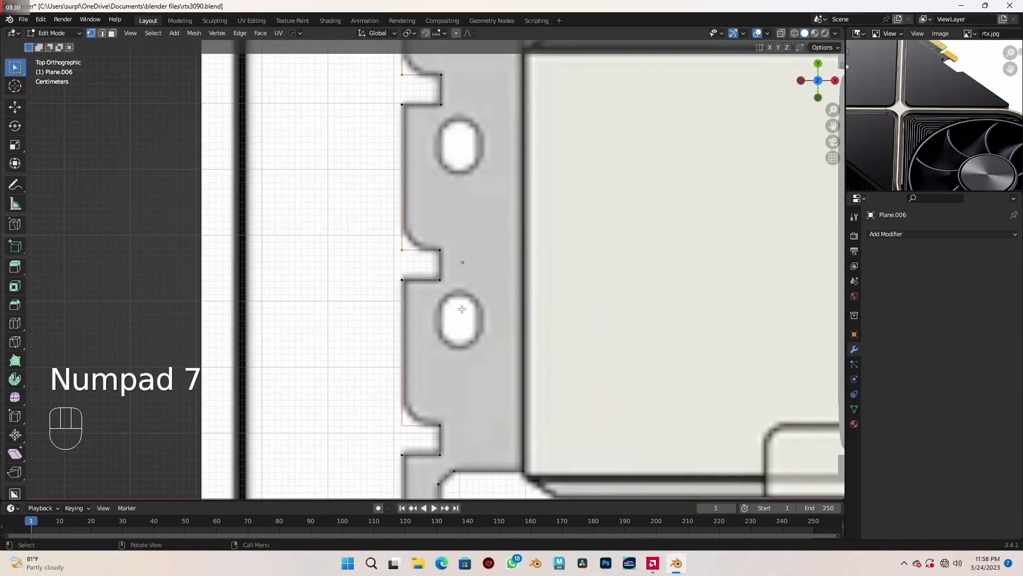
scroll(462, 309, "up", 3, "shift")
middle_click_drag(461, 311, 463, 301, "shift")
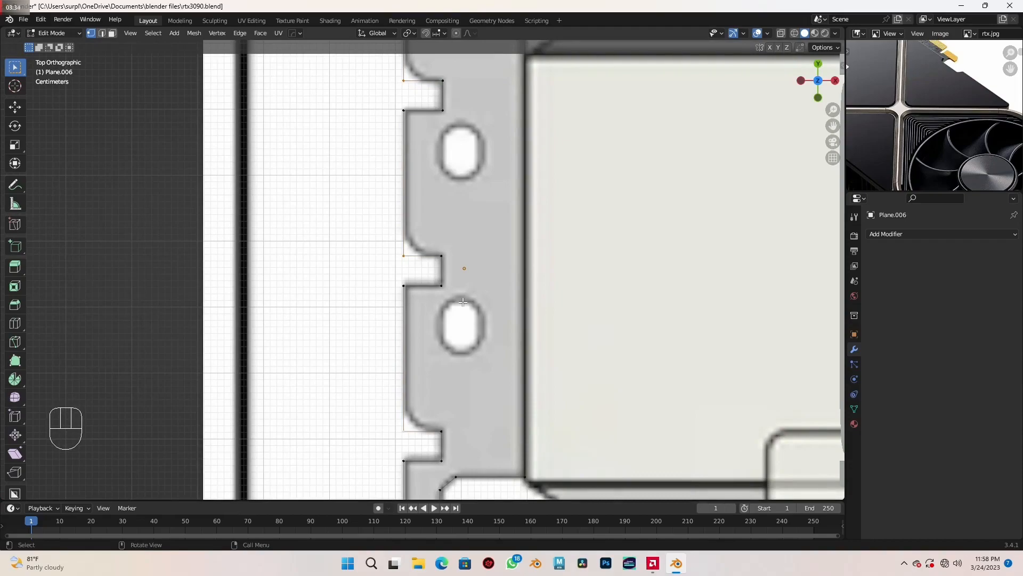
scroll(463, 301, "down", 1)
scroll(421, 289, "up", 2, "shift")
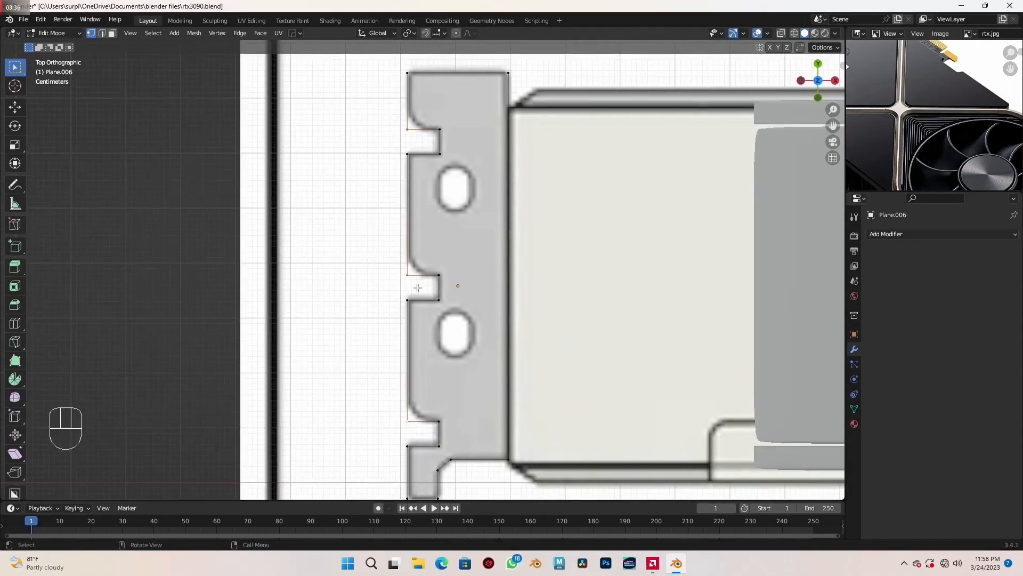
scroll(431, 279, "up", 1)
scroll(433, 279, "down", 1, "shift")
key("shift+ctrl+b")
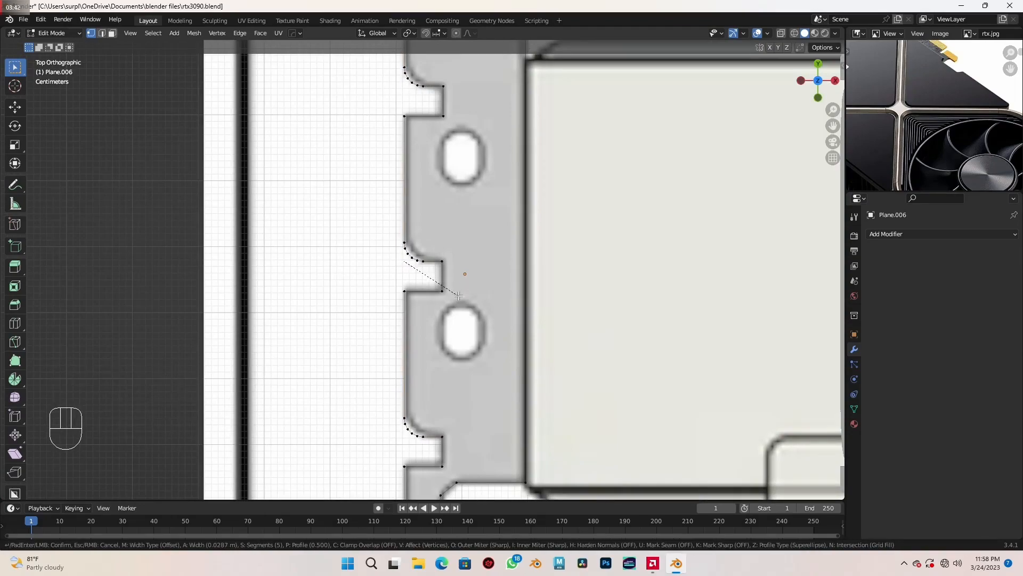
key("shift")
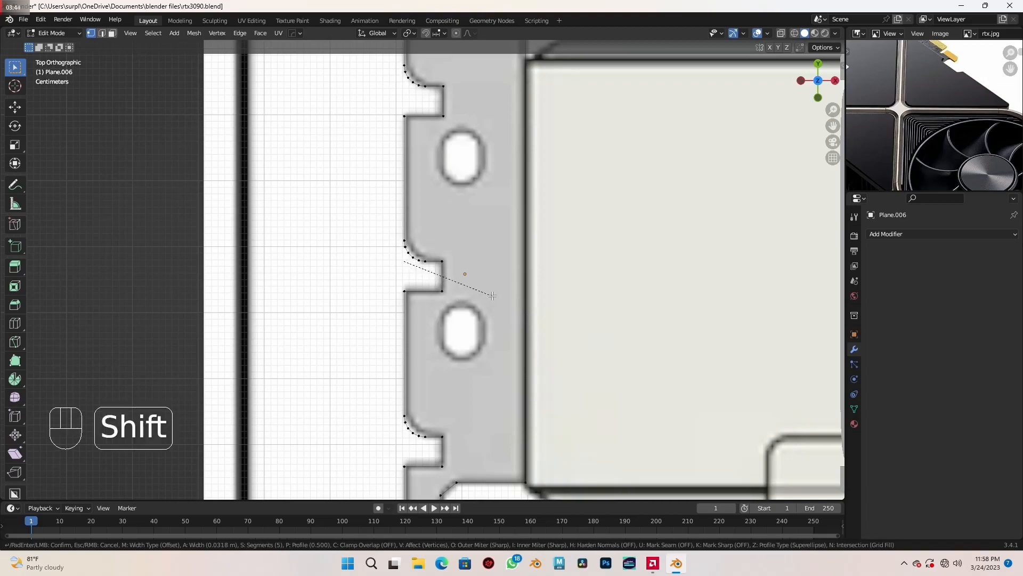
left_click(491, 295)
- Select the remaining sharp corners of the notches and lower tab and vertex-bevel them by about 0.0107 m with 5 segments
scroll(491, 294, "down", 4)
middle_click_drag(489, 306, 479, 268, "shift")
scroll(464, 288, "up", 2)
middle_click_drag(453, 316, 461, 269, "shift")
scroll(458, 273, "up", 3)
middle_click_drag(438, 334, 424, 283, "shift")
scroll(413, 294, "up", 1)
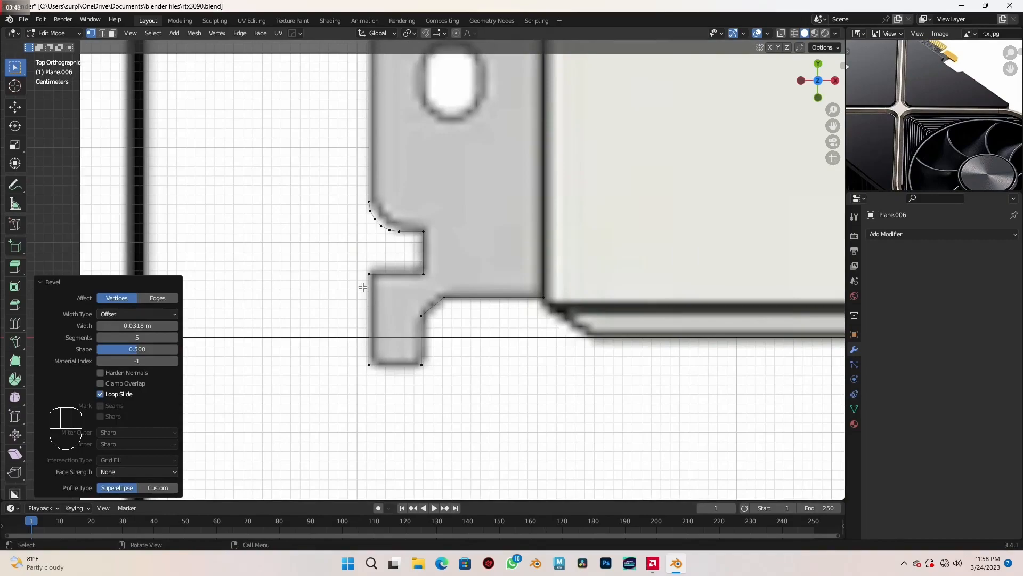
left_click(365, 280)
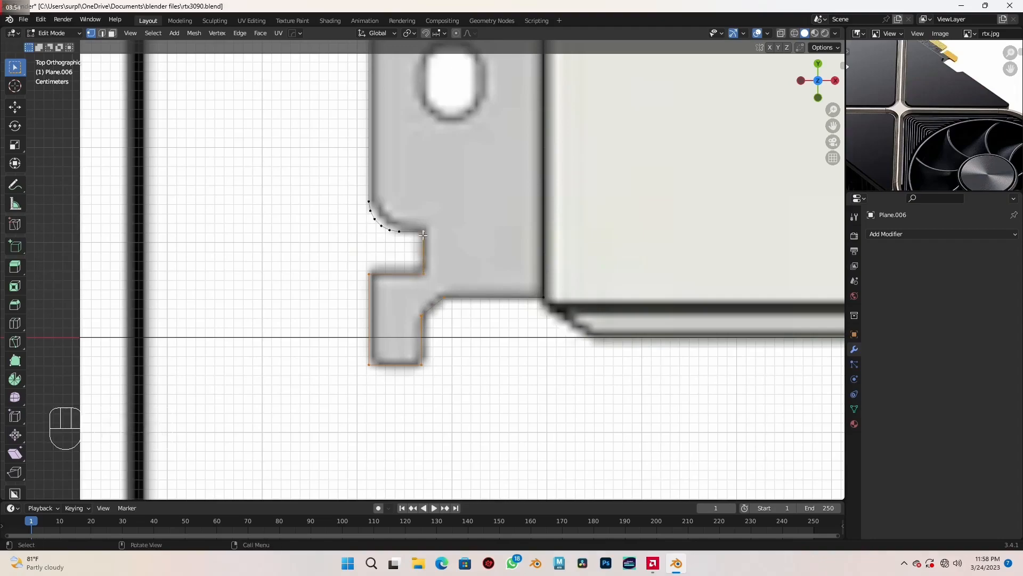
scroll(424, 233, "down", 4)
middle_click_drag(430, 158, 432, 300, "shift")
scroll(428, 296, "up", 4)
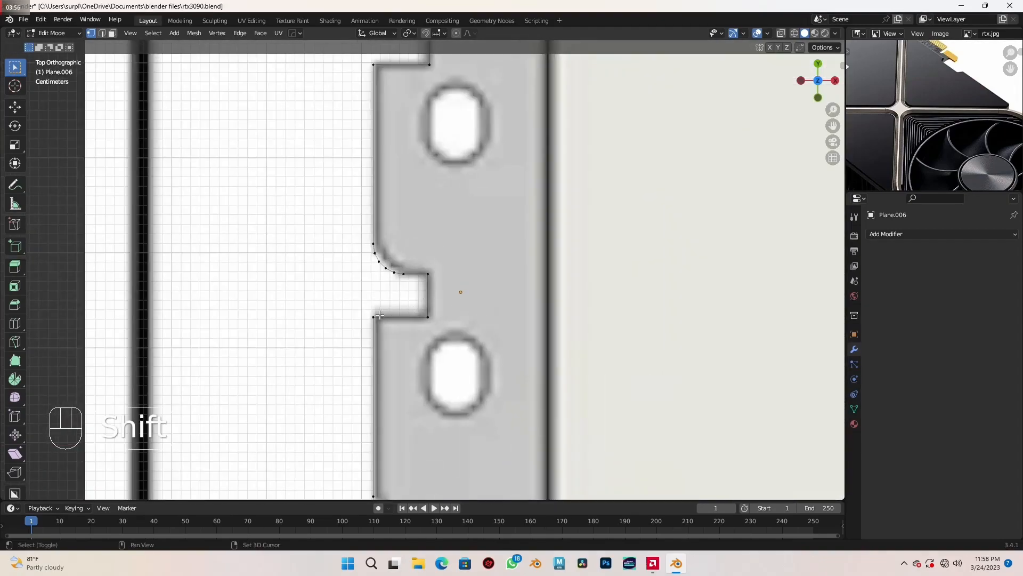
scroll(437, 271, "down", 3)
middle_click_drag(467, 215, 463, 352, "shift")
scroll(444, 315, "up", 4)
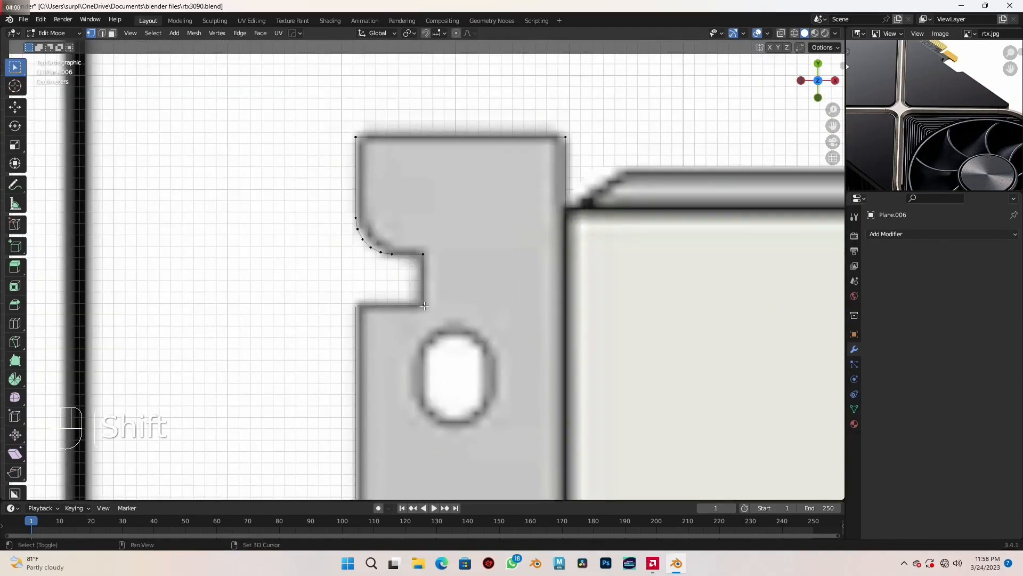
left_click(355, 138, "shift")
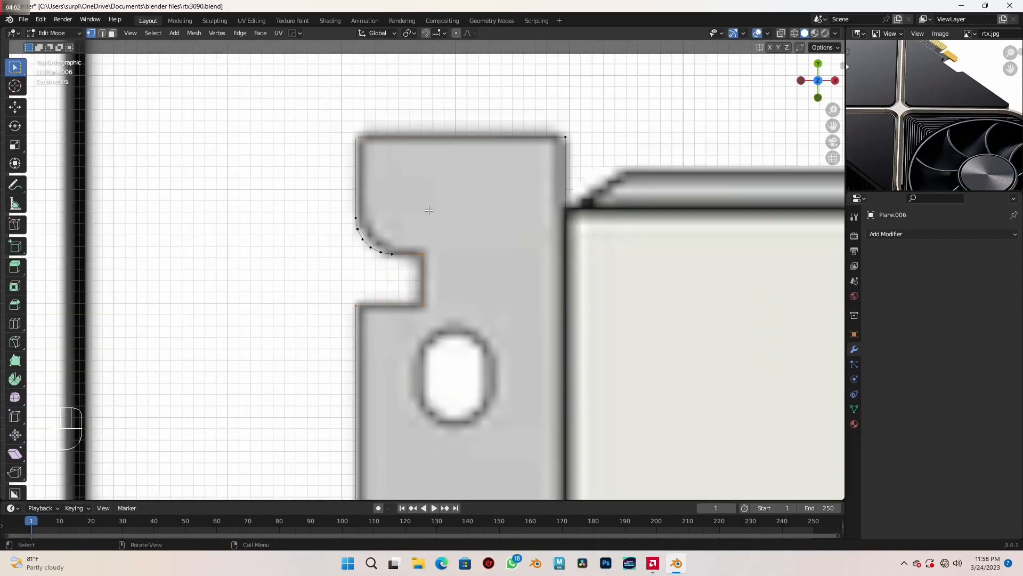
scroll(422, 269, "down", 3)
scroll(493, 229, "down", 2)
middle_click_drag(477, 345, 463, 239, "shift")
scroll(445, 390, "up", 1)
middle_click_drag(452, 374, 456, 323, "shift")
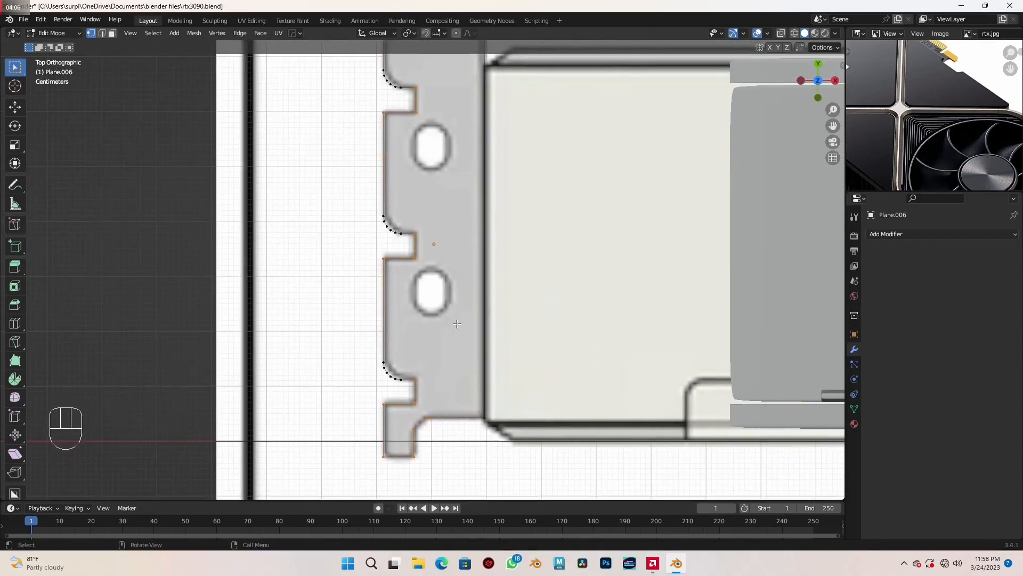
key("ctrl+shift+b")
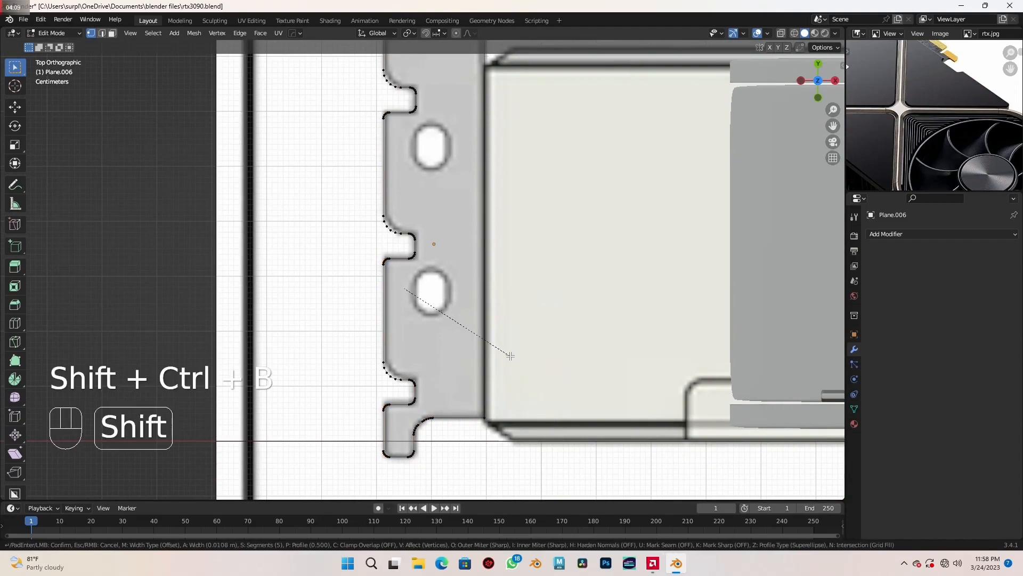
left_click(510, 355)
- In front view, move the whole bracket mesh about -0.427 m along Z onto the horizontal flange in the reference
scroll(508, 356, "down", 3)
middle_click_drag(509, 356, 532, 305)
scroll(532, 305, "up", 2)
key("KP_1")
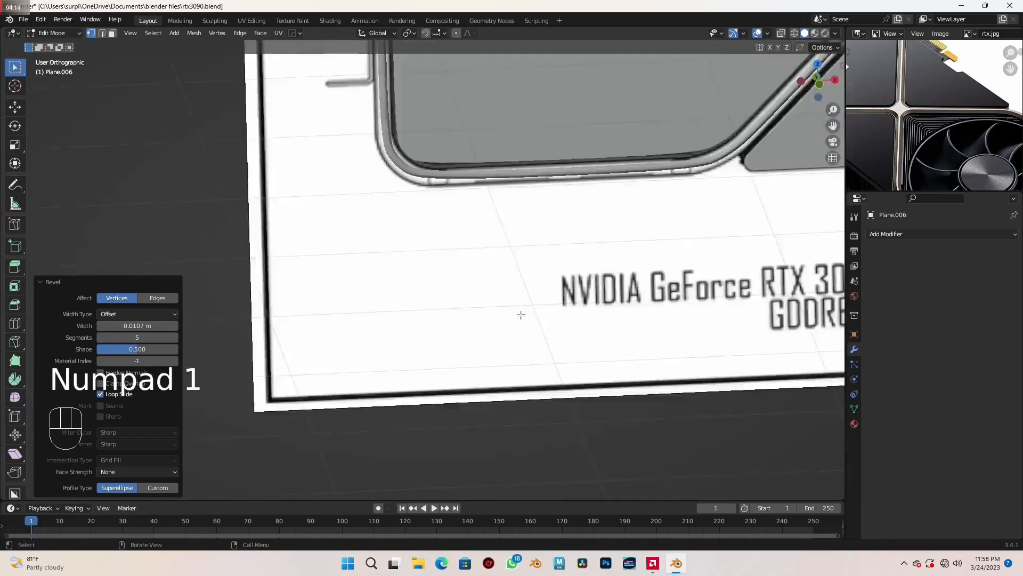
scroll(520, 315, "down", 3)
middle_click_drag(470, 227, 517, 381, "shift")
scroll(461, 237, "up", 1)
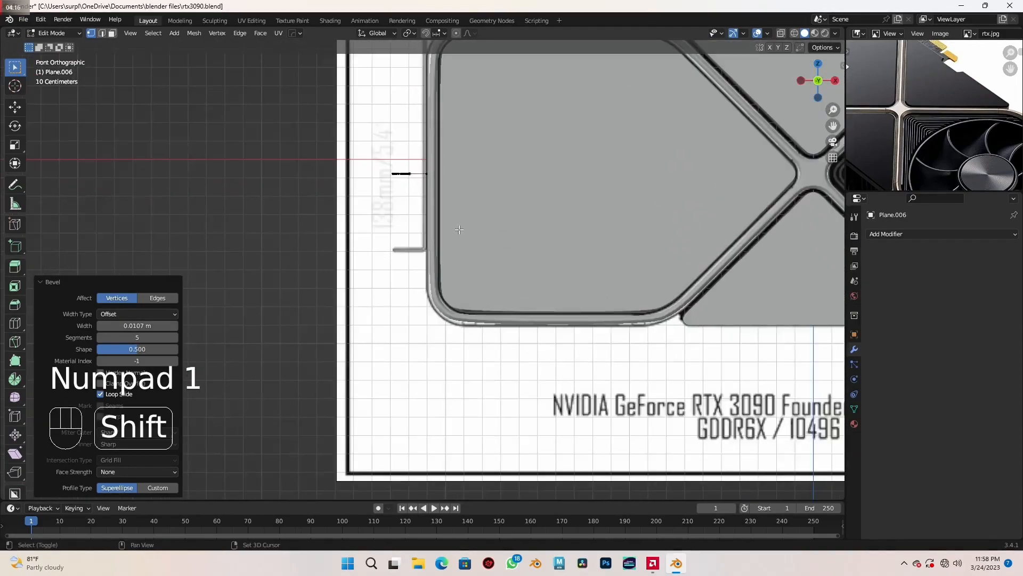
middle_click_drag(459, 229, 495, 308, "shift")
scroll(491, 302, "up", 3)
key("a")
middle_click_drag(547, 333, 532, 287, "shift")
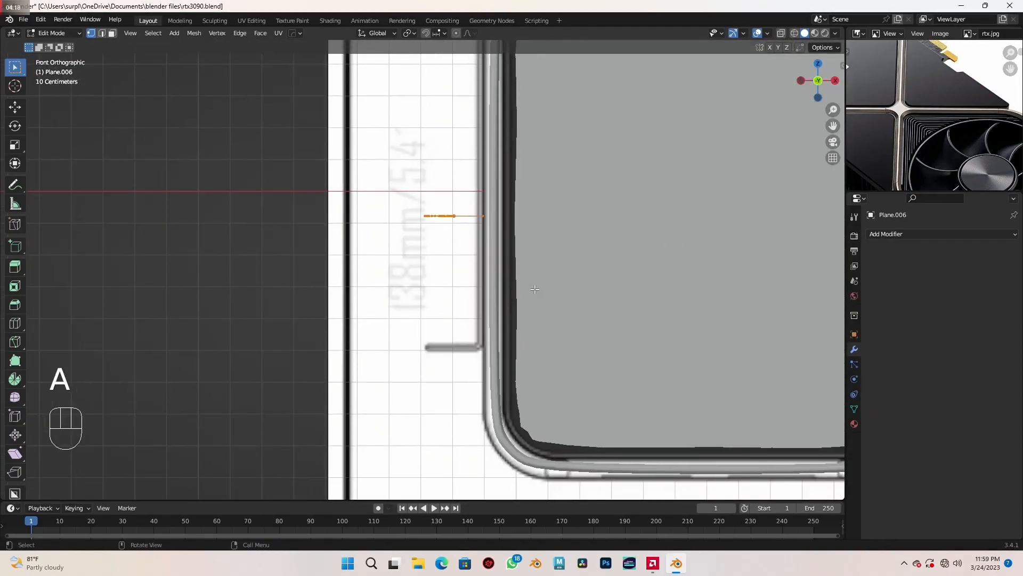
key("g")
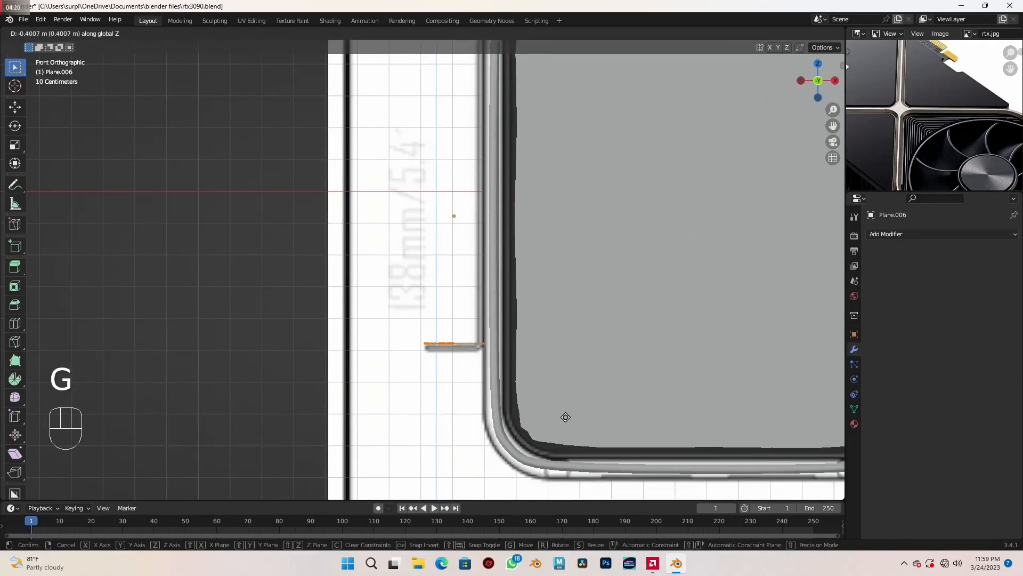
key("shift")
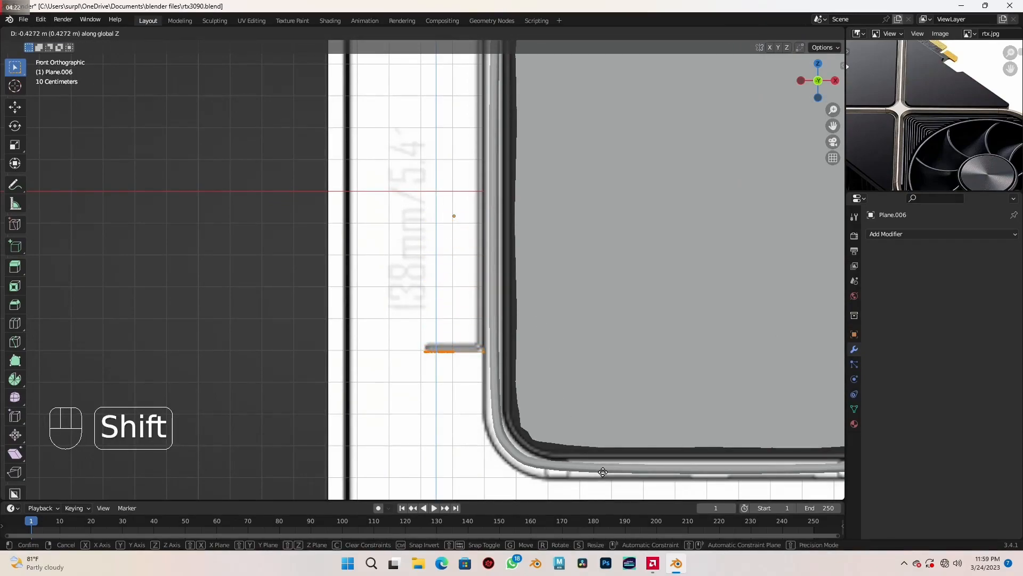
left_click(603, 472)
- Extrude the bracket's inner edge about 1.632 m up along Z to form the vertical plate, and restore solid shading
scroll(434, 272, "up", 4)
middle_click_drag(479, 416, 483, 308, "shift")
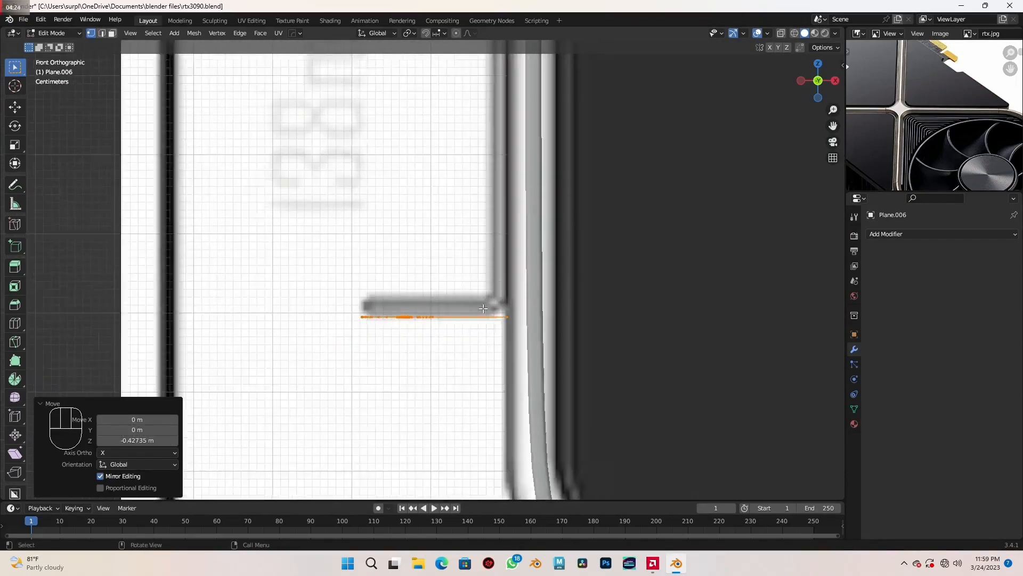
scroll(483, 308, "up", 1)
key("shift")
key("shift+z")
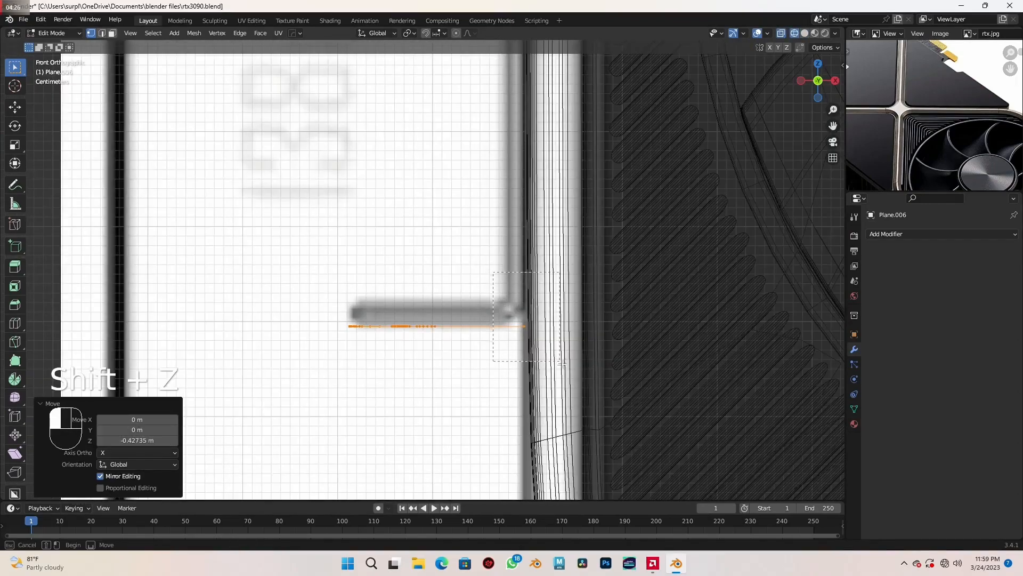
scroll(579, 380, "down", 3)
scroll(539, 328, "down", 3)
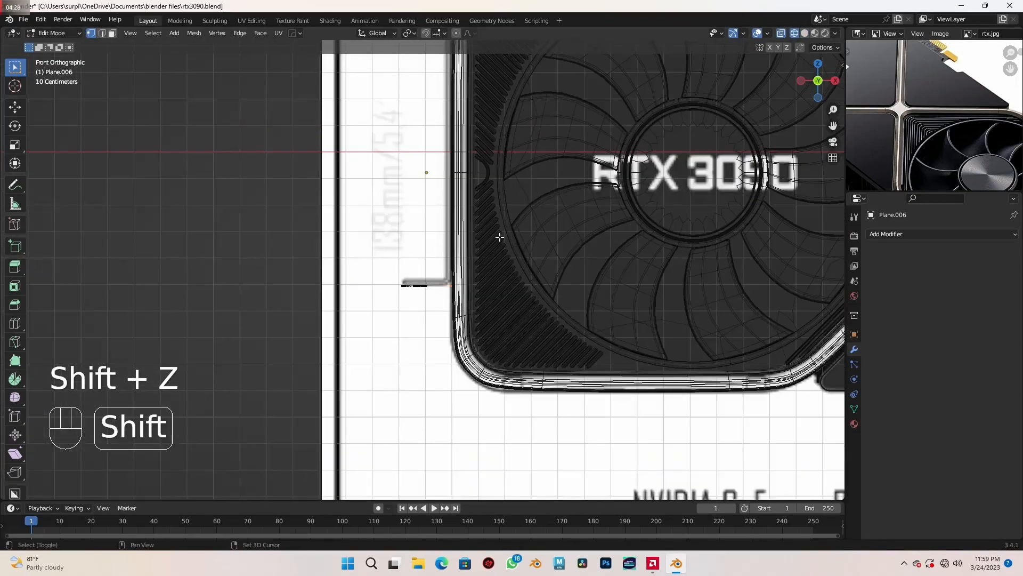
middle_click_drag(501, 236, 536, 386, "shift")
scroll(535, 385, "down", 3)
middle_click_drag(530, 343, 527, 368, "shift")
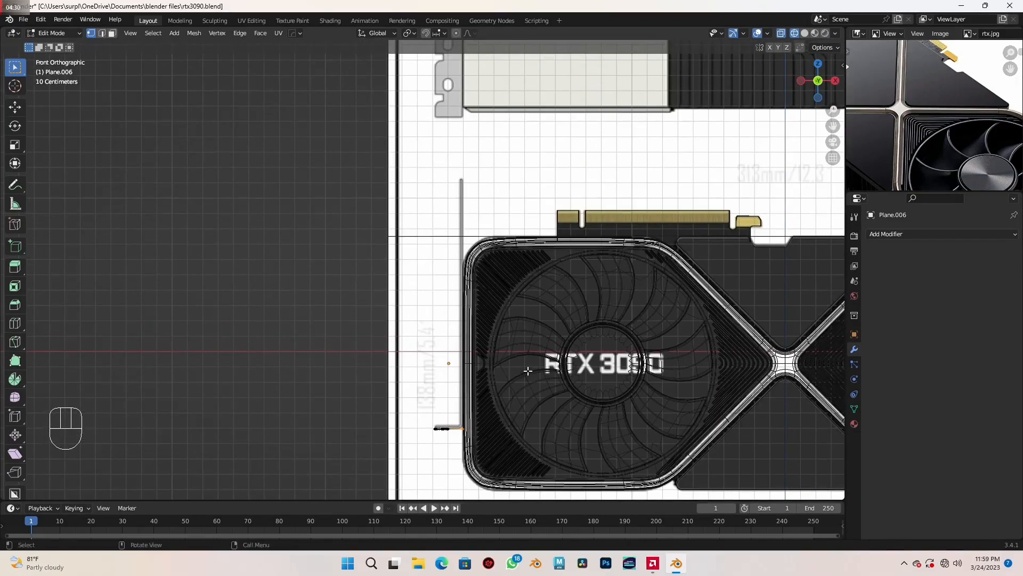
key("e")
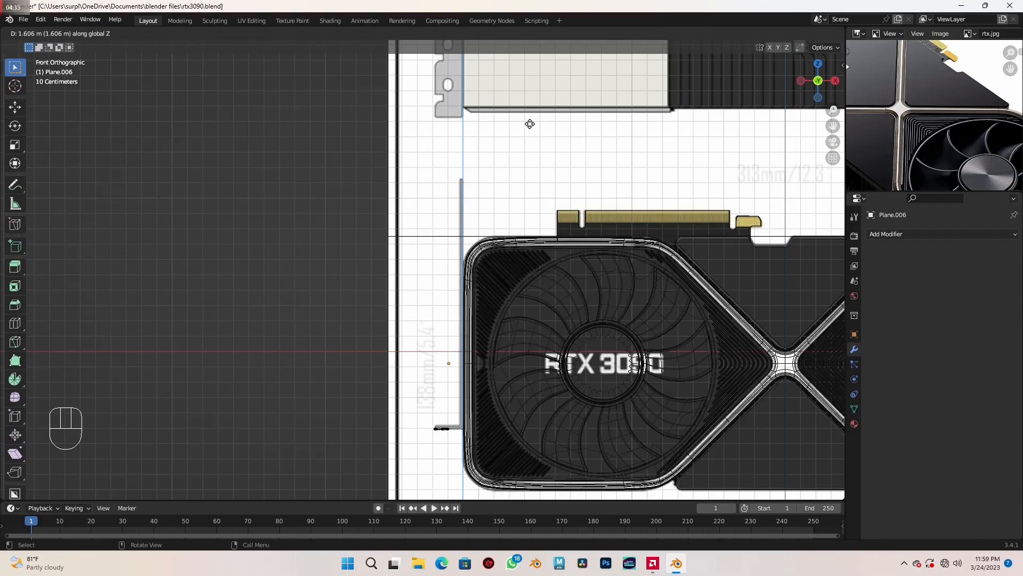
key("shift")
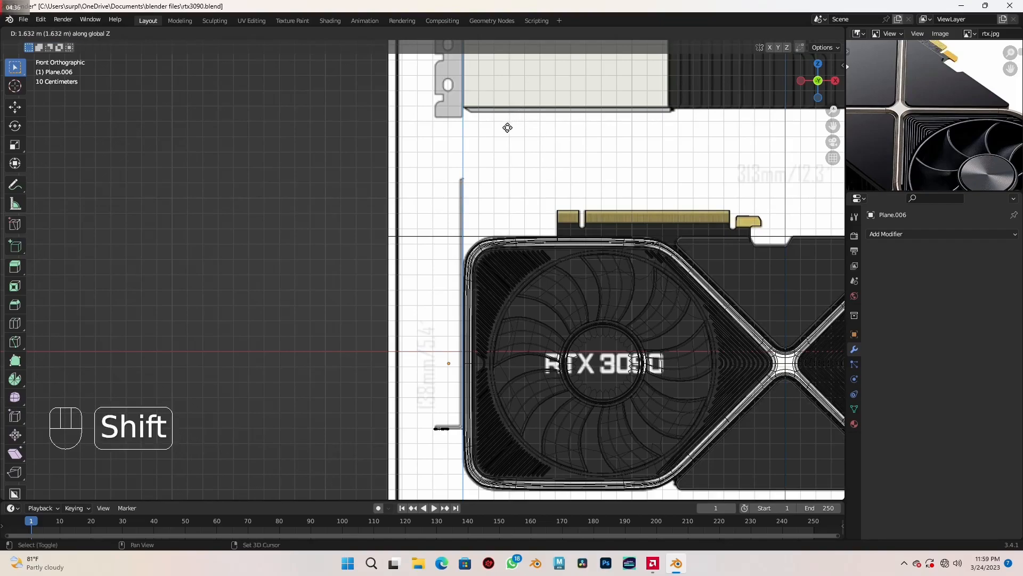
left_click(508, 127, "shift")
scroll(469, 320, "down", 2)
middle_click_drag(463, 331, 519, 286, "shift")
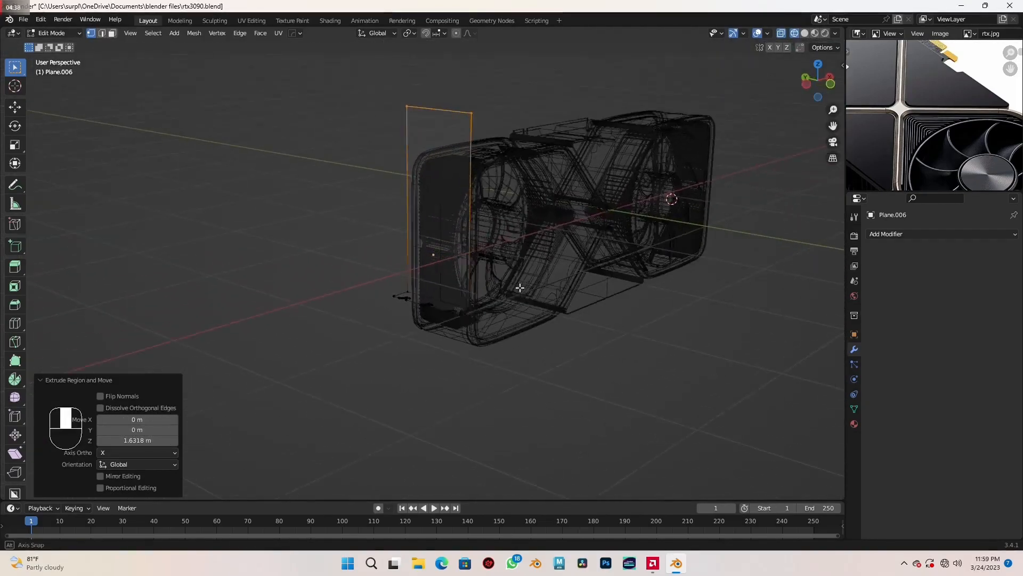
key("shift+z")
scroll(496, 303, "up", 6)
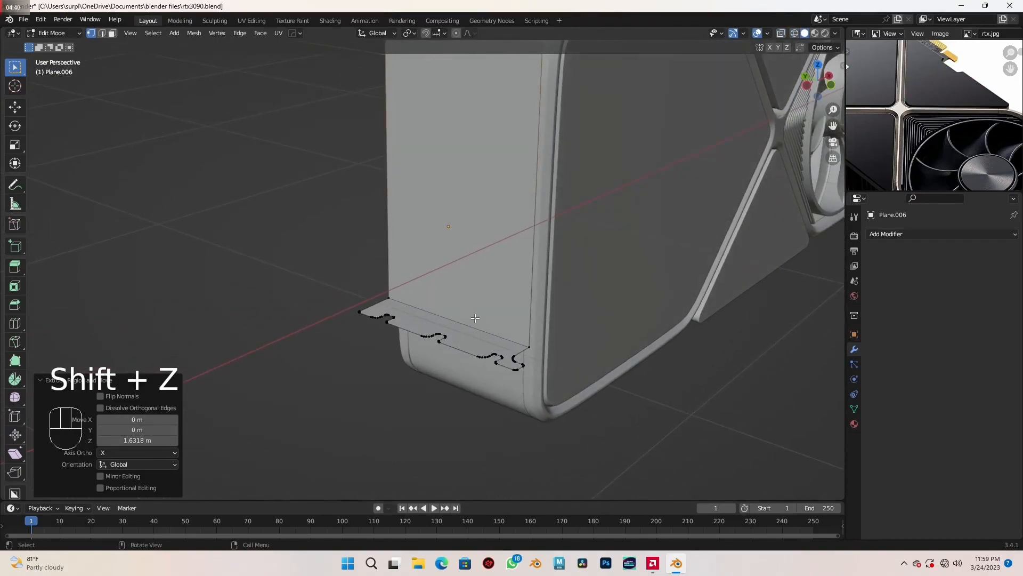
scroll(476, 318, "down", 2)
middle_click_drag(523, 286, 462, 346, "shift")
key("a")
key("e")
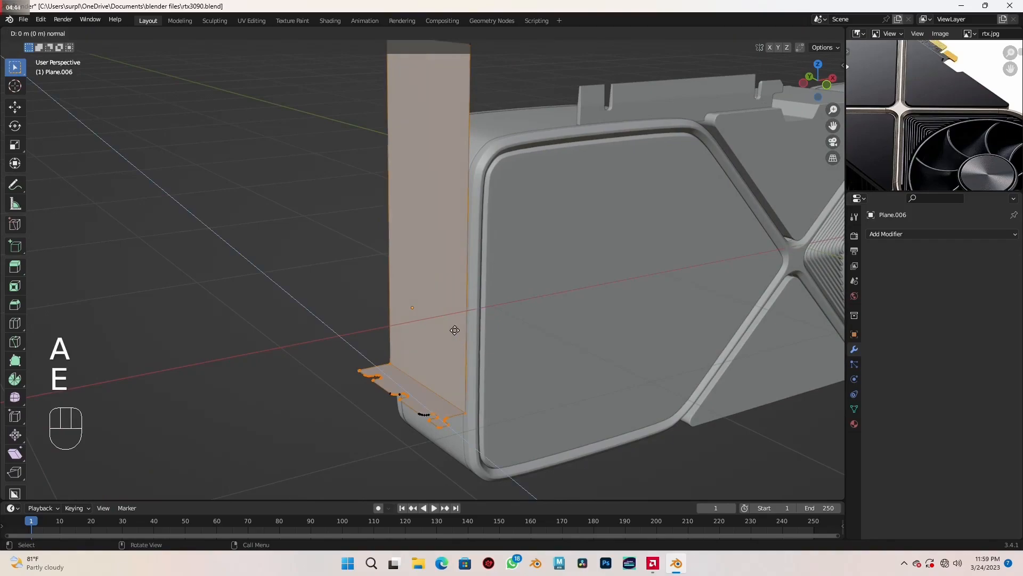
right_click(455, 330)
middle_click_drag(456, 333, 465, 348)
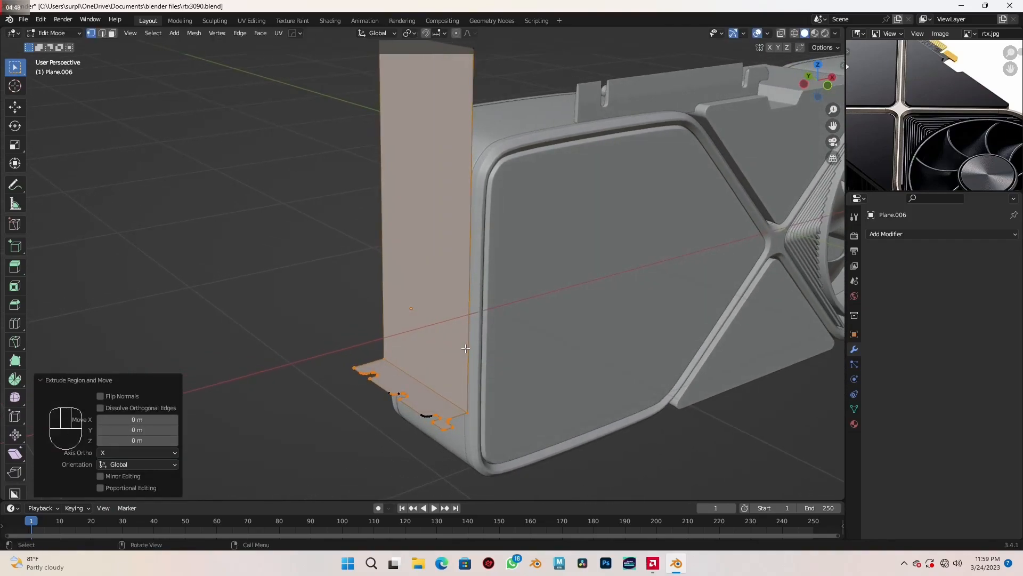
scroll(465, 348, "up", 2)
key("ctrl+z")
key("ctrl+z")
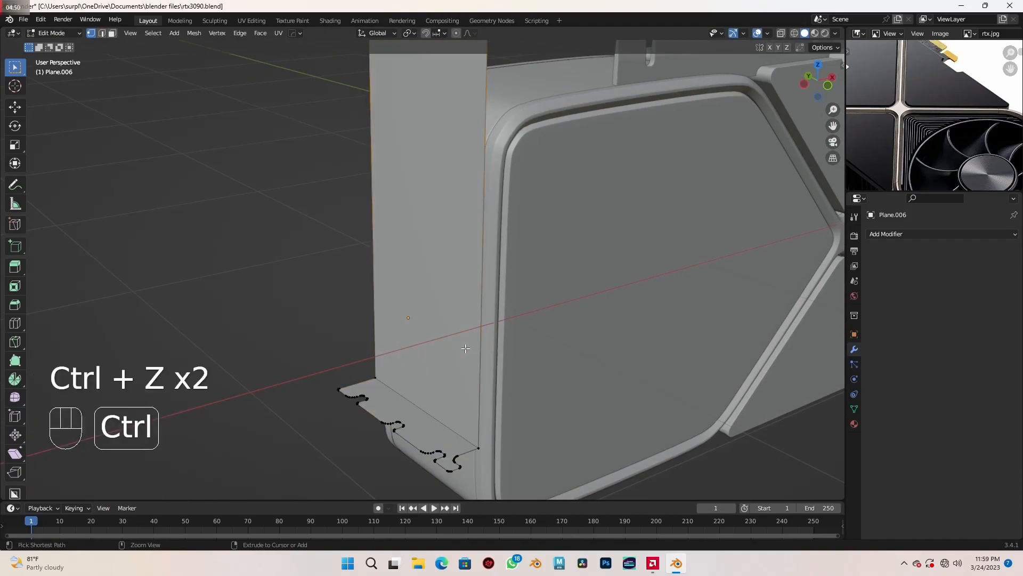
- Select the entire bracket mesh and extrude its faces in place with zero offset
key("a")
middle_click_drag(465, 349, 454, 351, "shift")
key("e")
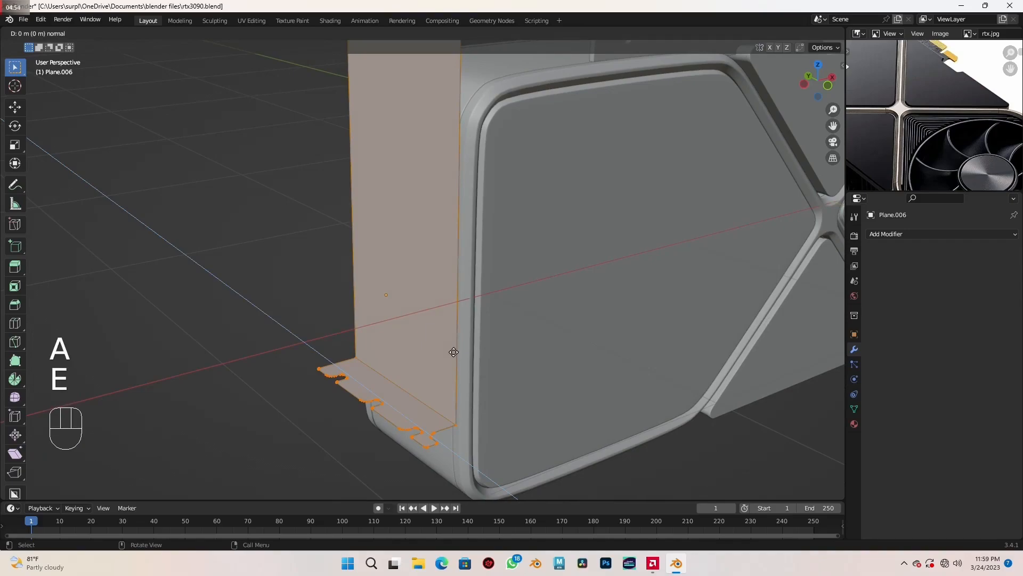
left_click(454, 352)
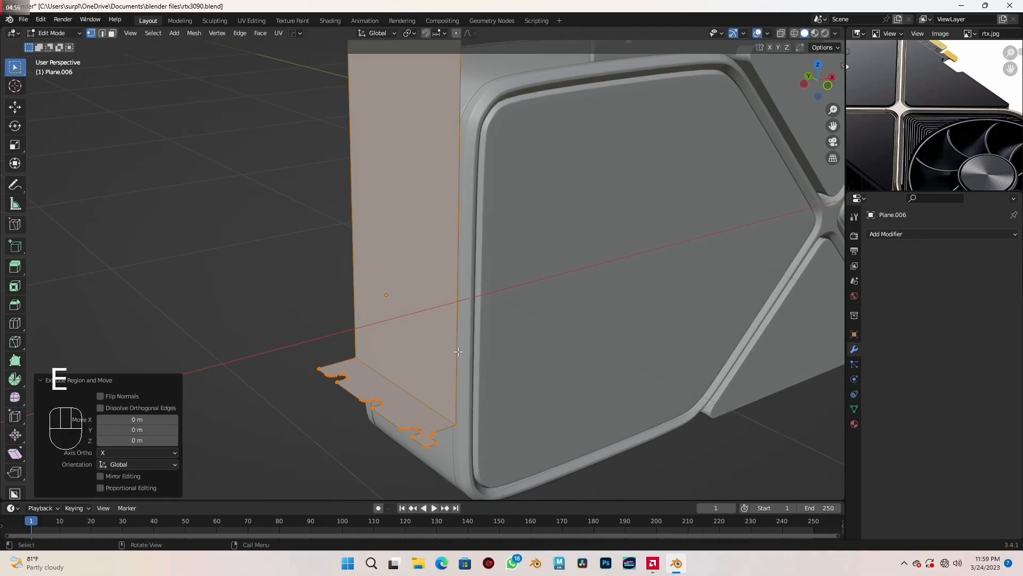
- Shrink/fatten the extruded bracket faces by about 0.0236 m to give the bracket thickness
middle_click_drag(457, 351, 450, 347)
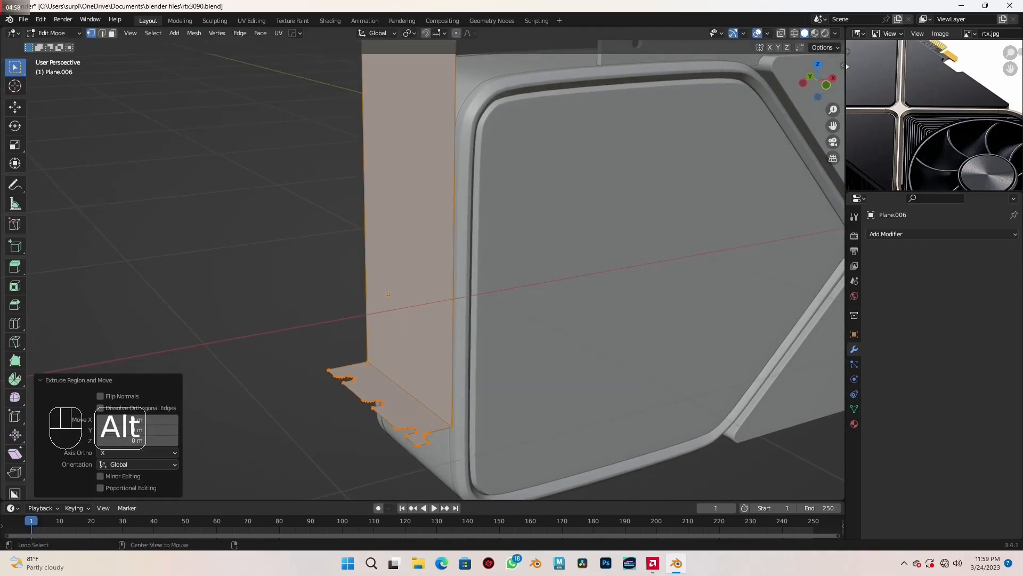
key("alt+s")
key("shift")
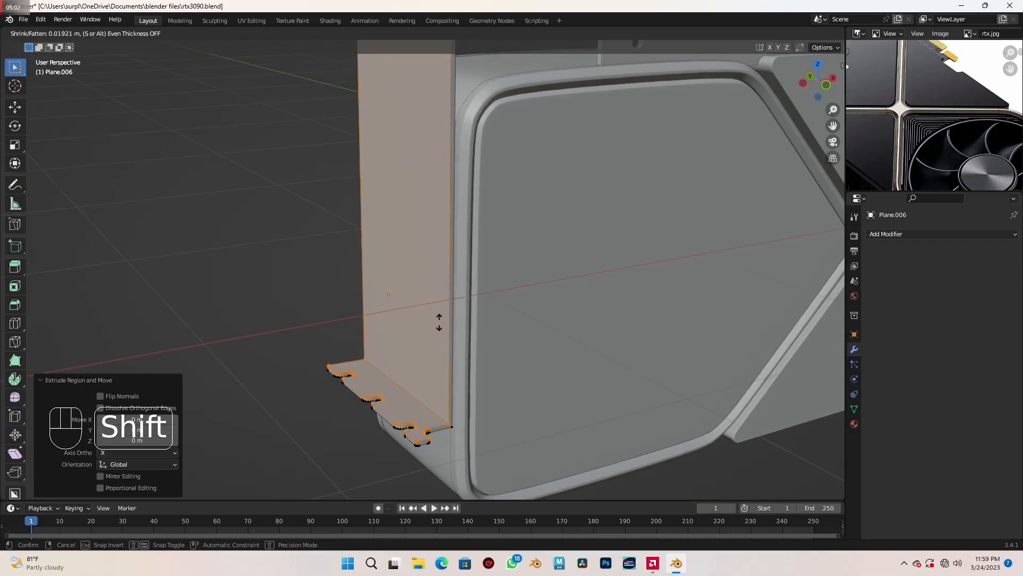
left_click(438, 316)
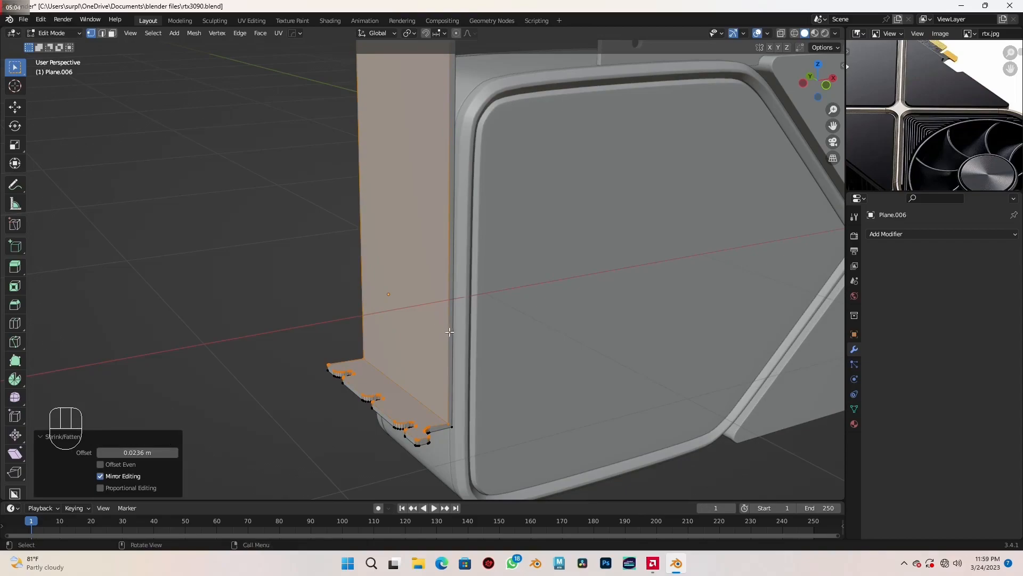
- In front view with wireframe, move the bracket's inner corner vertices about 0.0075 m up along Z to level the flange, and restore solid shading
key("KP_1")
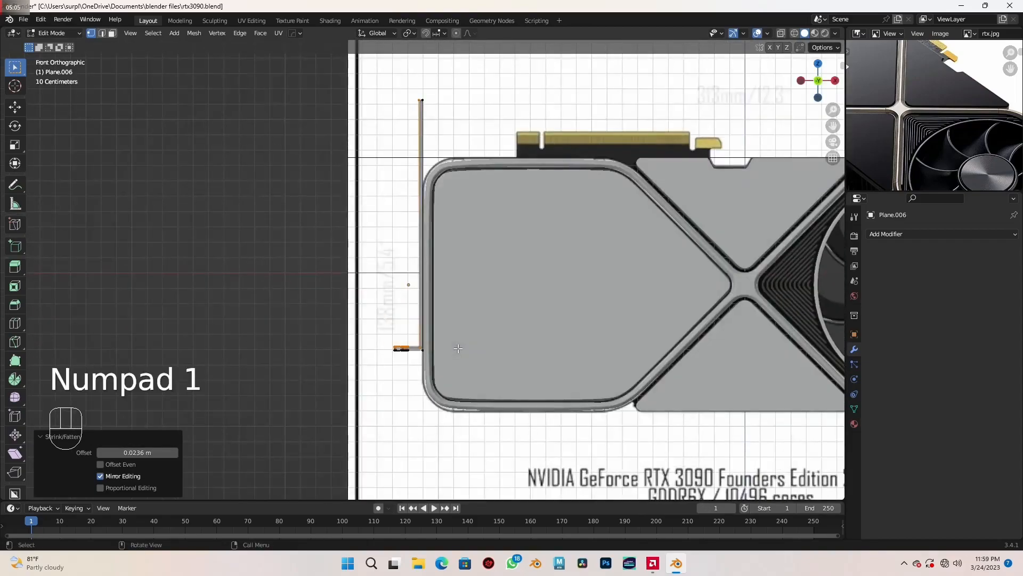
scroll(458, 348, "up", 7)
middle_click_drag(465, 325, 531, 141, "shift")
scroll(515, 333, "up", 2)
middle_click_drag(515, 333, 481, 247, "shift")
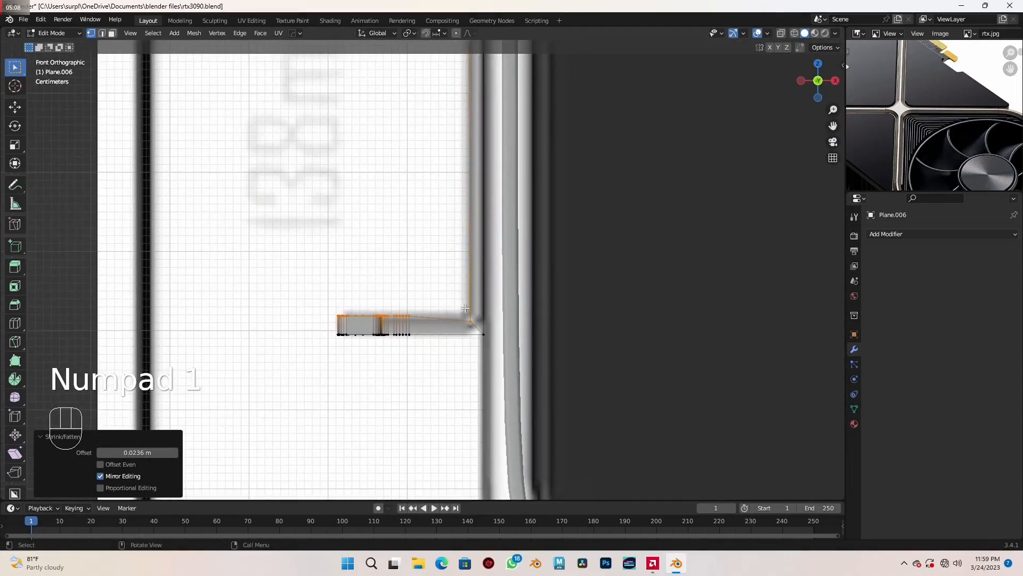
scroll(475, 318, "up", 2)
middle_click_drag(475, 318, 450, 300, "shift")
scroll(490, 376, "up", 1)
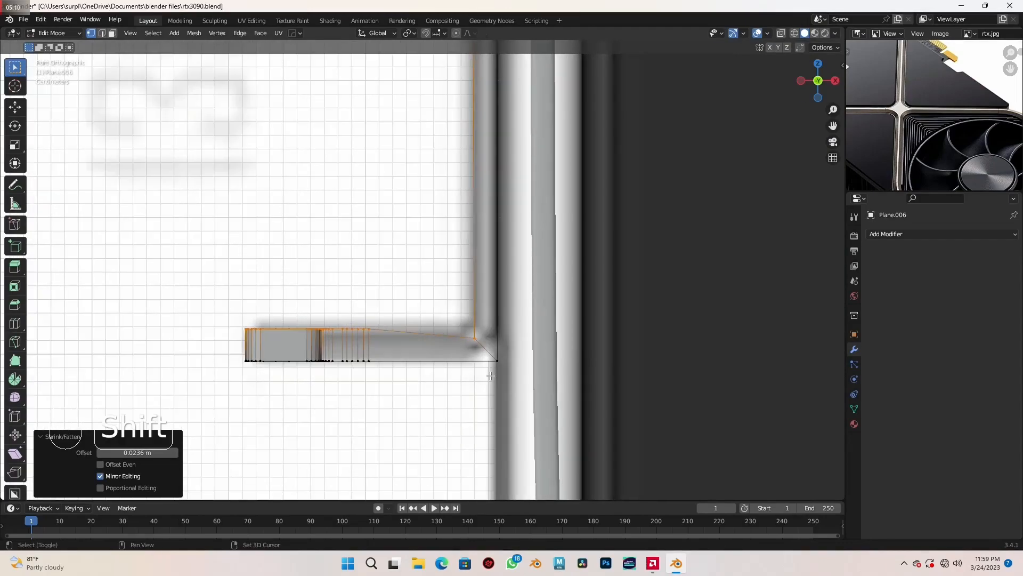
key("shift+z")
scroll(513, 379, "up", 1)
middle_click_drag(515, 378, 503, 350, "shift")
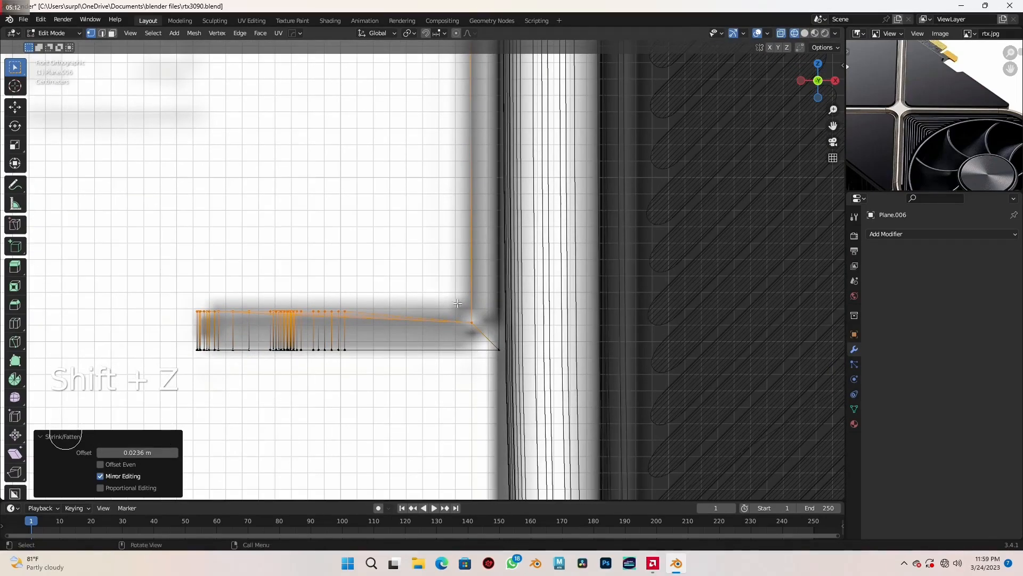
left_click_drag(475, 329, 476, 330)
key("g")
key("z")
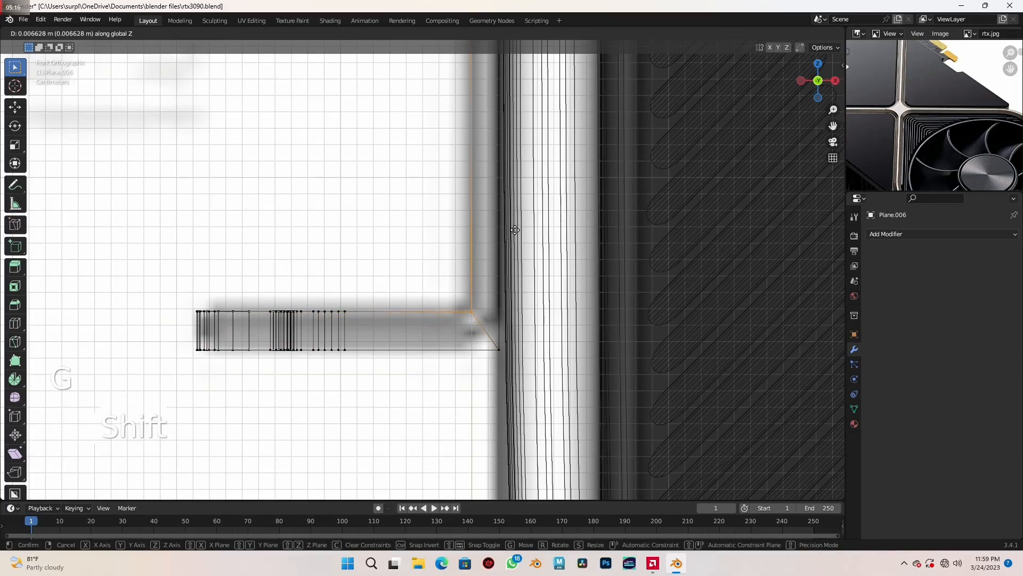
left_click(519, 217)
scroll(518, 217, "down", 3)
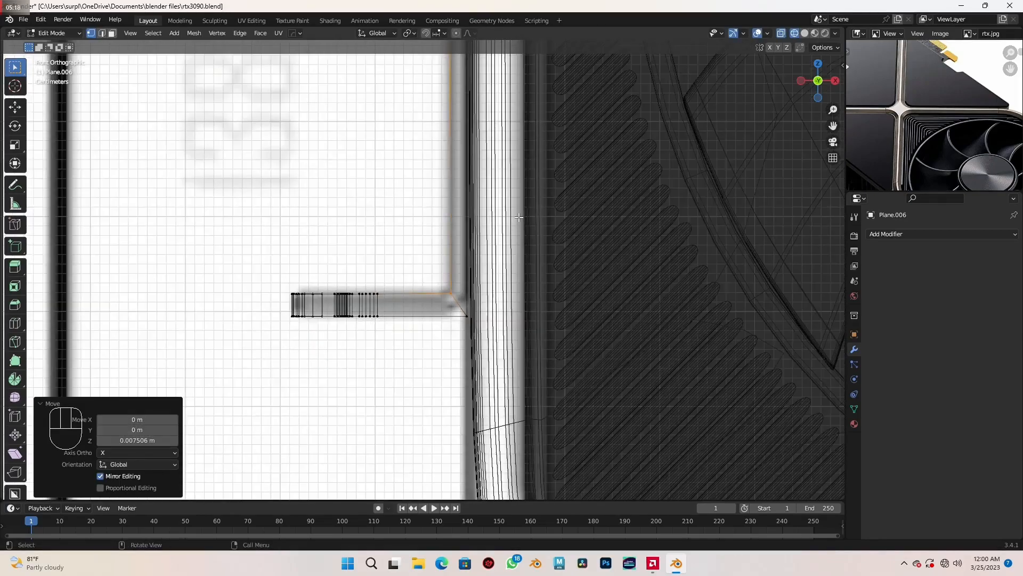
mouse_move(523, 229)
middle_mouse_down()
mouse_move(513, 289)
mouse_move(539, 293)
mouse_move(521, 283)
mouse_move(542, 302)
middle_mouse_up()
key("shift+z")
scroll(544, 304, "down", 2)
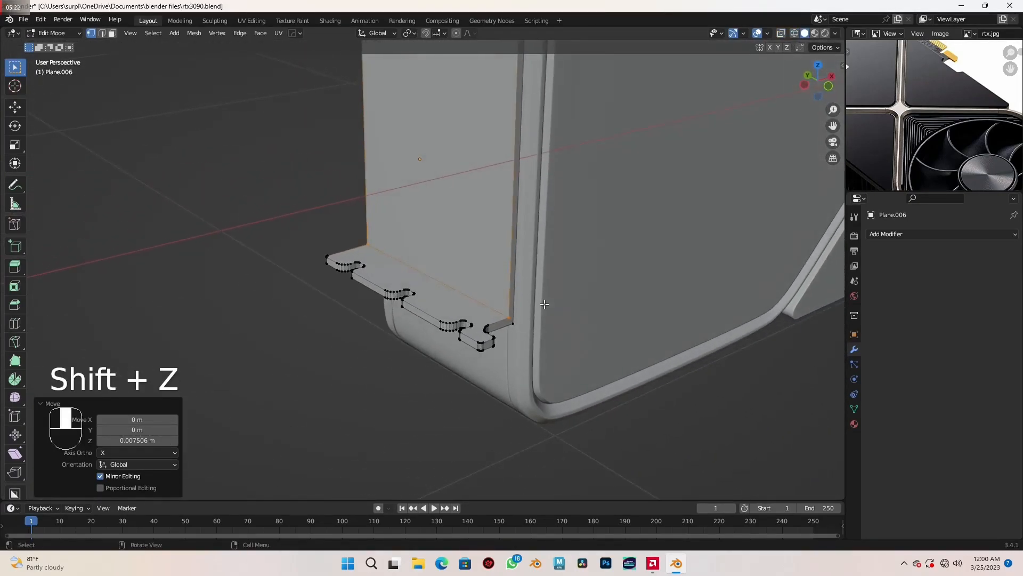
- Select the edge loops around the vertical plate and notched flange plus the inner corner edge, and bevel them about 0.0055 m with 5 segments
middle_click_drag(536, 238, 507, 364, "shift")
scroll(494, 298, "down", 1)
middle_click_drag(492, 295, 471, 307, "shift")
key("2")
scroll(504, 320, "up", 3)
scroll(504, 319, "down", 3)
scroll(471, 307, "up", 1)
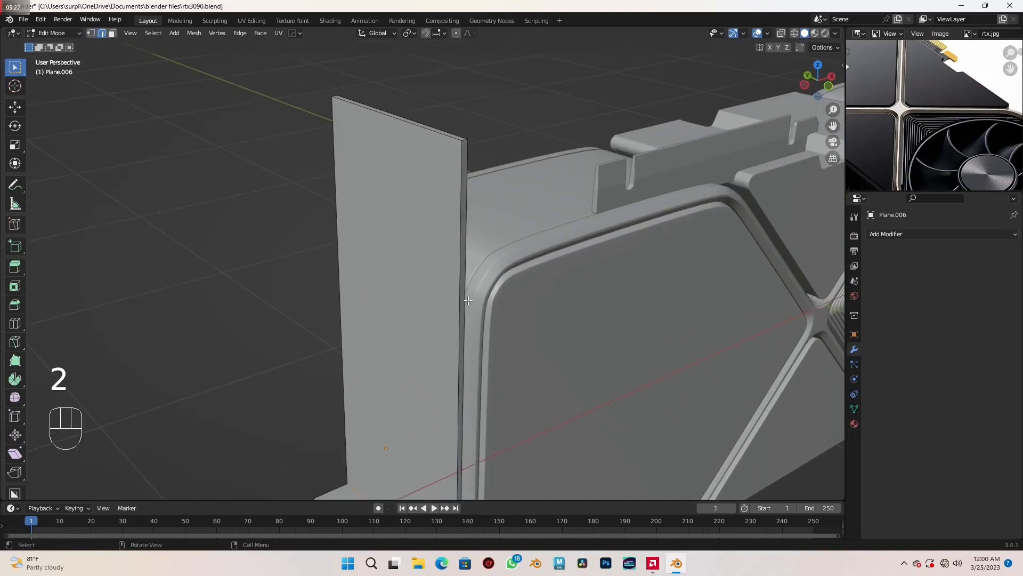
left_click(457, 268, "alt")
middle_click_drag(457, 268, 456, 227)
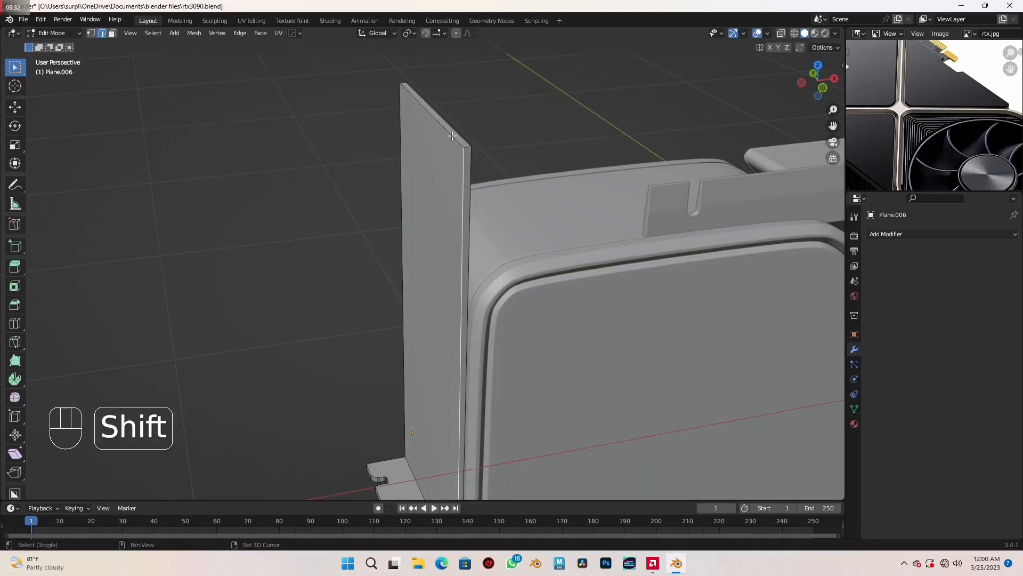
left_click(469, 197, "alt+shift")
scroll(462, 239, "down", 2)
middle_click_drag(459, 336, 460, 202, "shift")
scroll(426, 261, "up", 4)
middle_click_drag(439, 406, 437, 317, "shift")
scroll(432, 322, "up", 2)
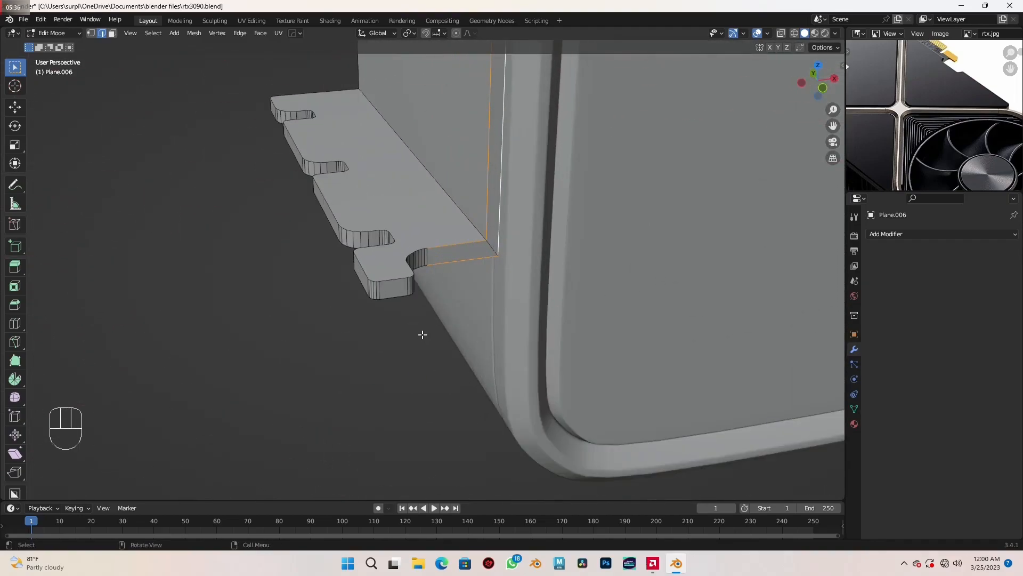
left_click(393, 279, "alt+shift")
middle_click_drag(398, 299, 446, 231)
left_click(378, 193, "alt+shift")
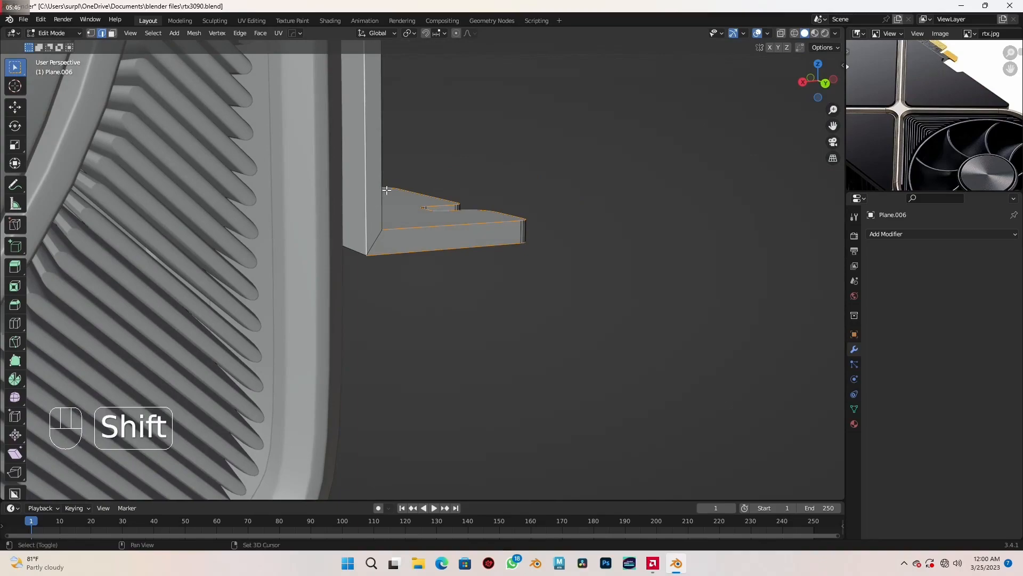
key("ctrl+z")
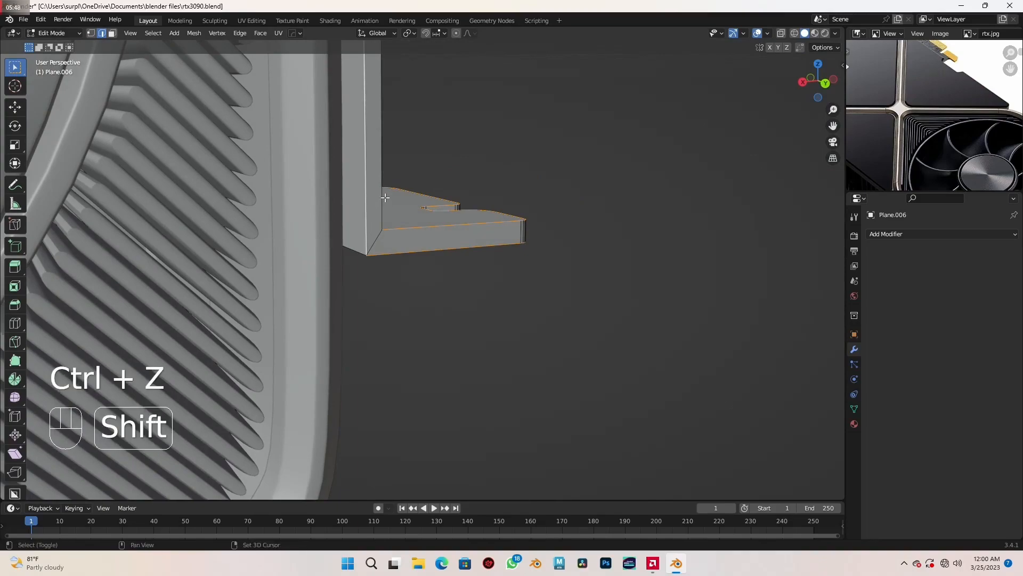
middle_click_drag(382, 169, 410, 335)
scroll(418, 363, "up", 2)
middle_click_drag(427, 402, 418, 336, "shift")
scroll(373, 343, "up", 1)
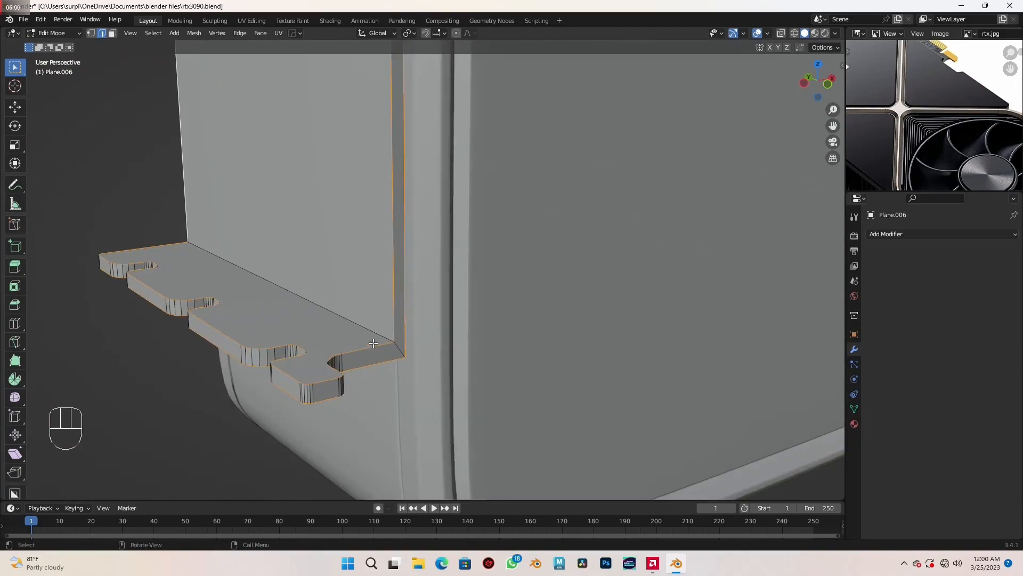
left_click(373, 343, "shift")
key("ctrl+b")
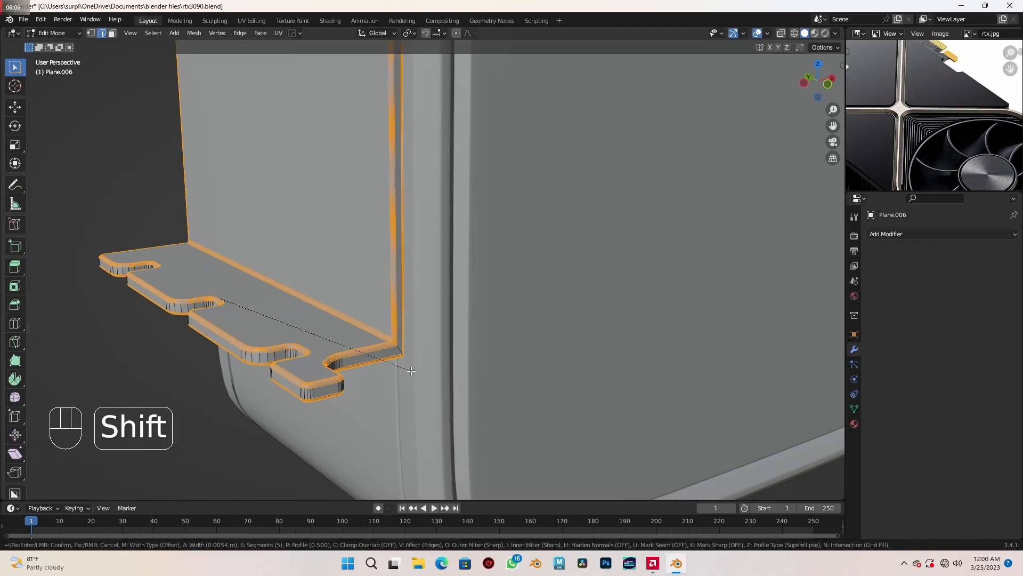
left_click(411, 370)
- Select only the outer corner edges where the plate meets the flange, bevel them with 5 segments in front view, and return to Object Mode
scroll(412, 373, "up", 4)
middle_click_drag(413, 378, 479, 363)
scroll(442, 379, "up", 1)
scroll(446, 351, "up", 1)
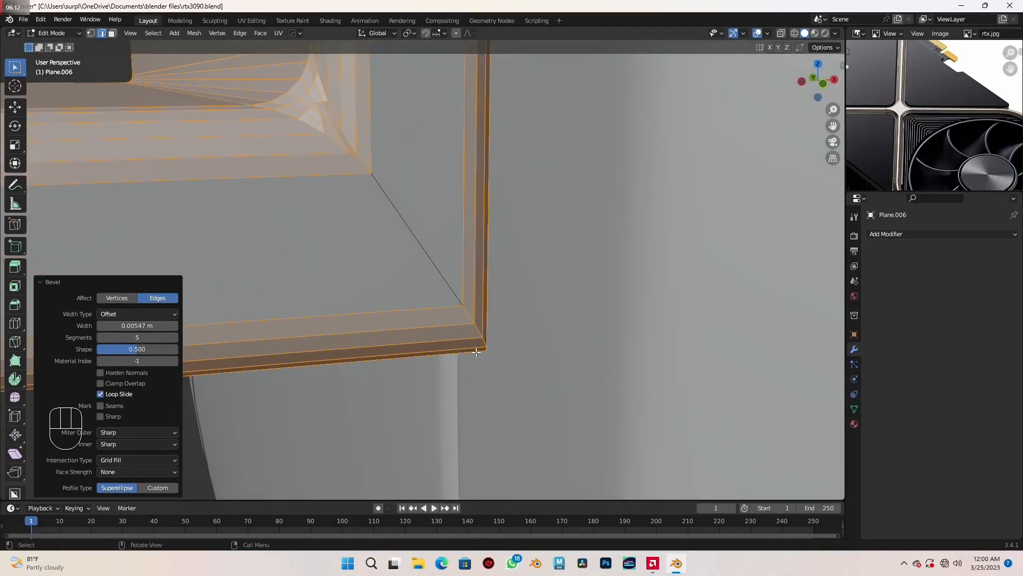
key("alt+a")
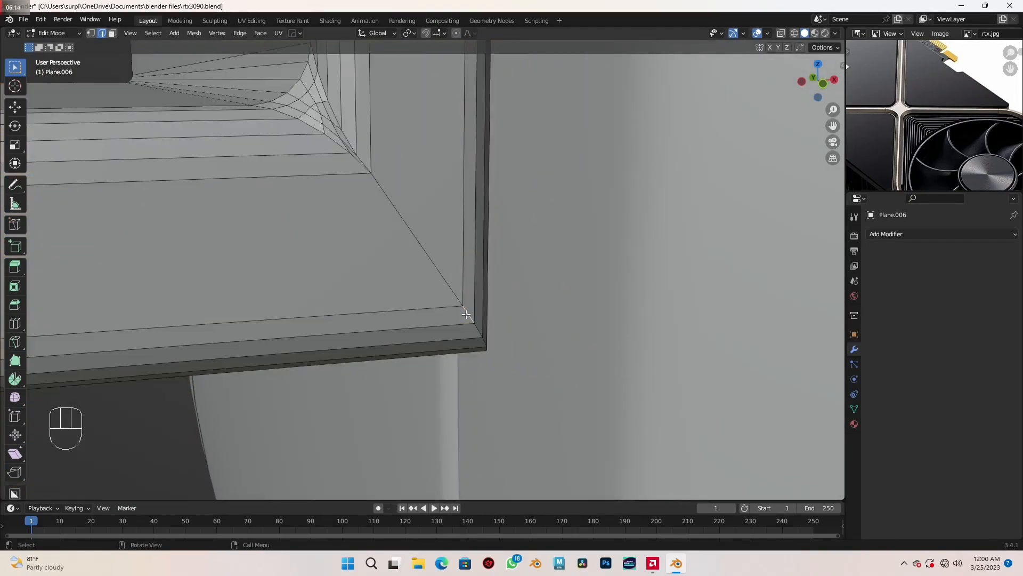
scroll(466, 315, "down", 5)
middle_click_drag(350, 310, 555, 256)
middle_click_drag(457, 358, 528, 301, "ctrl")
middle_click_drag(575, 459, 512, 345, "shift")
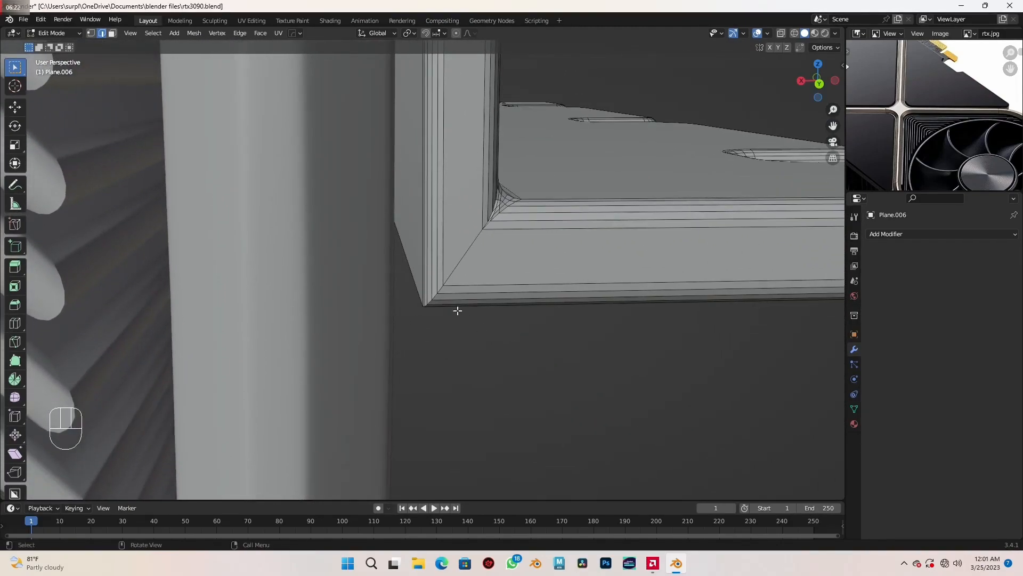
left_click(440, 289, "ctrl")
scroll(467, 304, "down", 8)
middle_click_drag(680, 352, 484, 346)
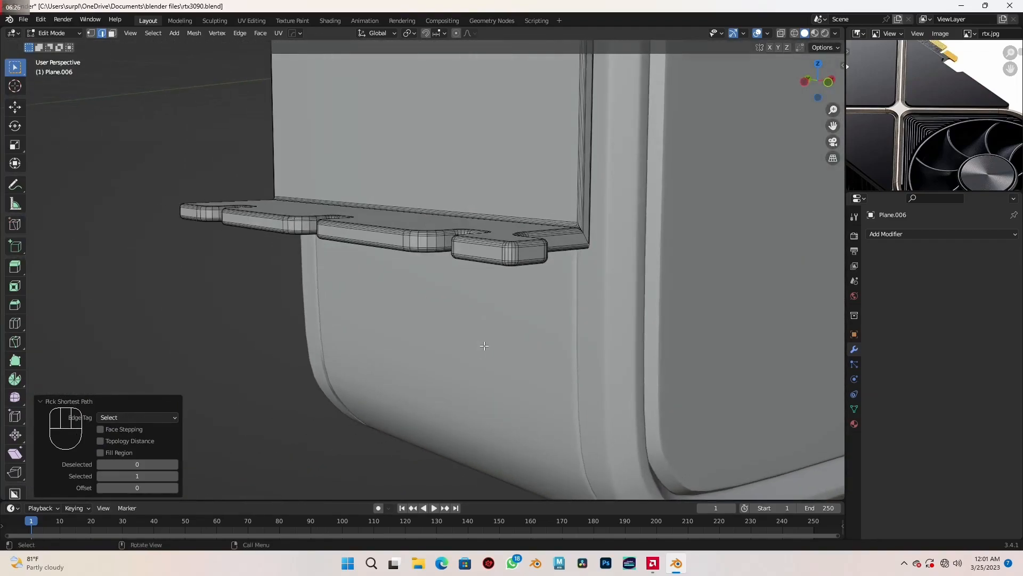
key("KP_1")
scroll(482, 344, "up", 7)
middle_click_drag(442, 211, 480, 269, "shift")
scroll(471, 266, "up", 3)
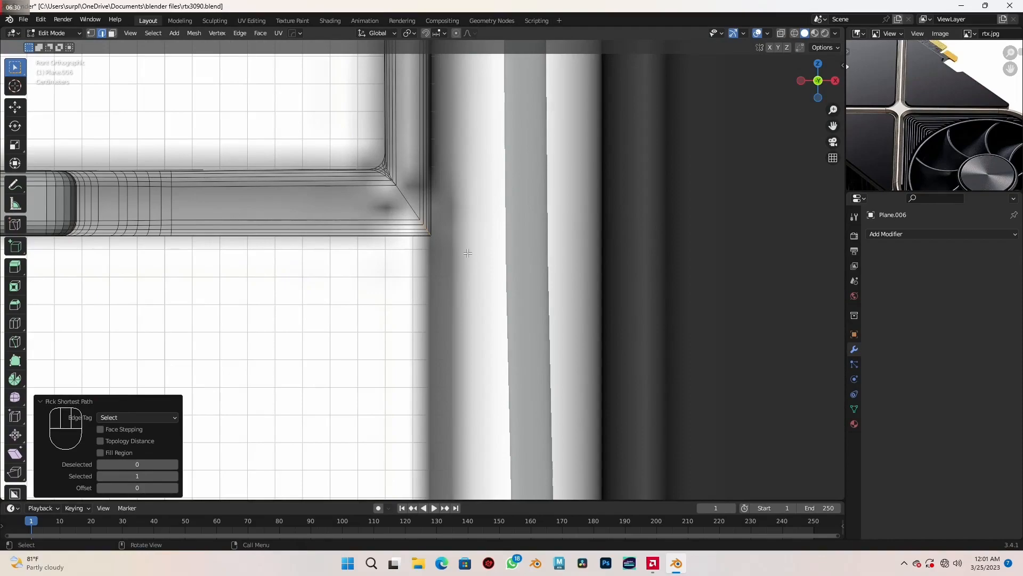
key("ctrl+b")
key("shift")
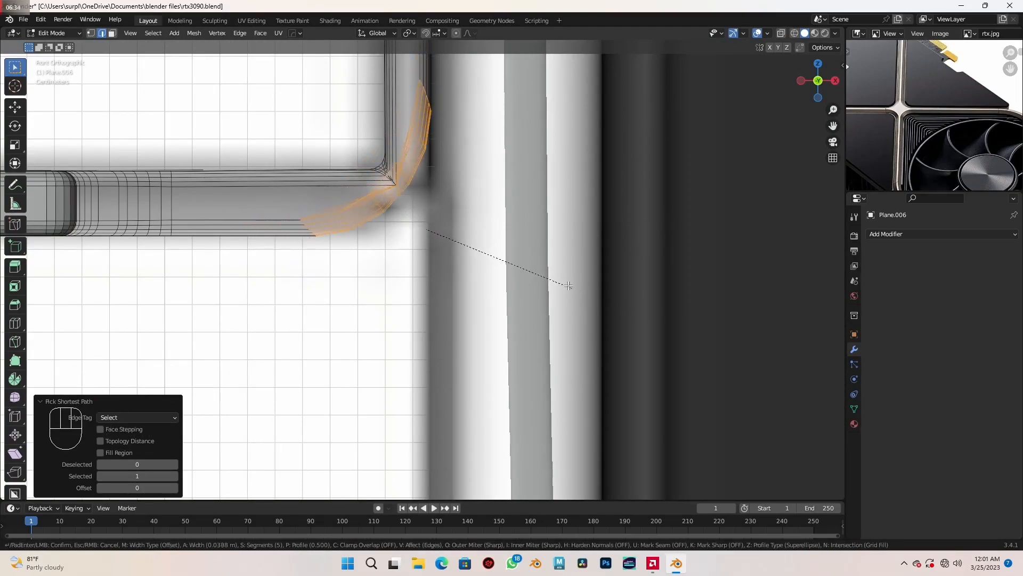
key("shift")
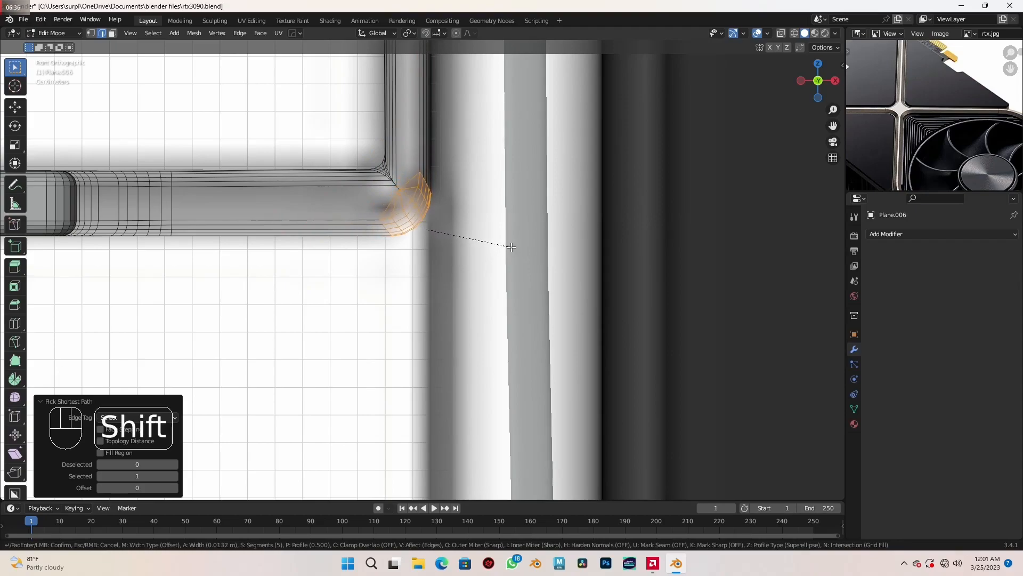
left_click(525, 250)
scroll(525, 251, "down", 14)
middle_click_drag(528, 251, 564, 279)
key("shift+z")
key("shift+z")
key("Tab")
- Examine the finished bracket in perspective, top and front views, ending on the upper end of its vertical plate
scroll(557, 284, "down", 4)
middle_click_drag(468, 298, 440, 296)
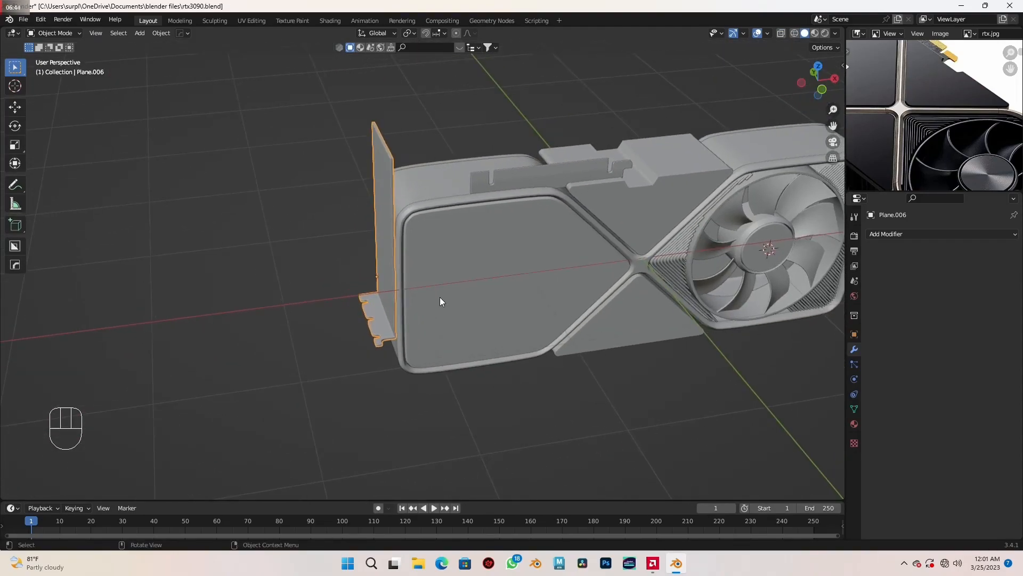
key("KP_7")
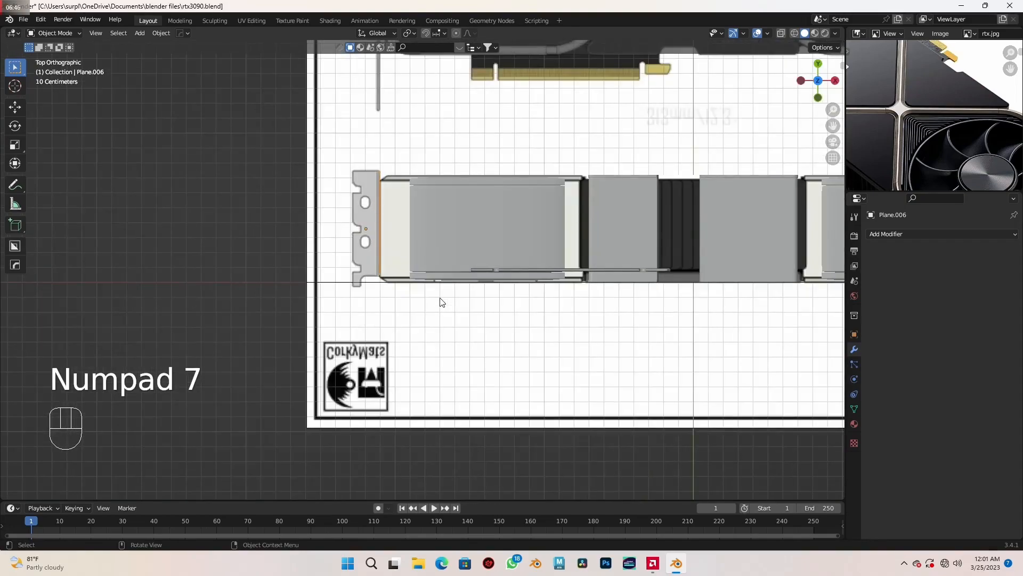
key("KP_1")
key("KP_7")
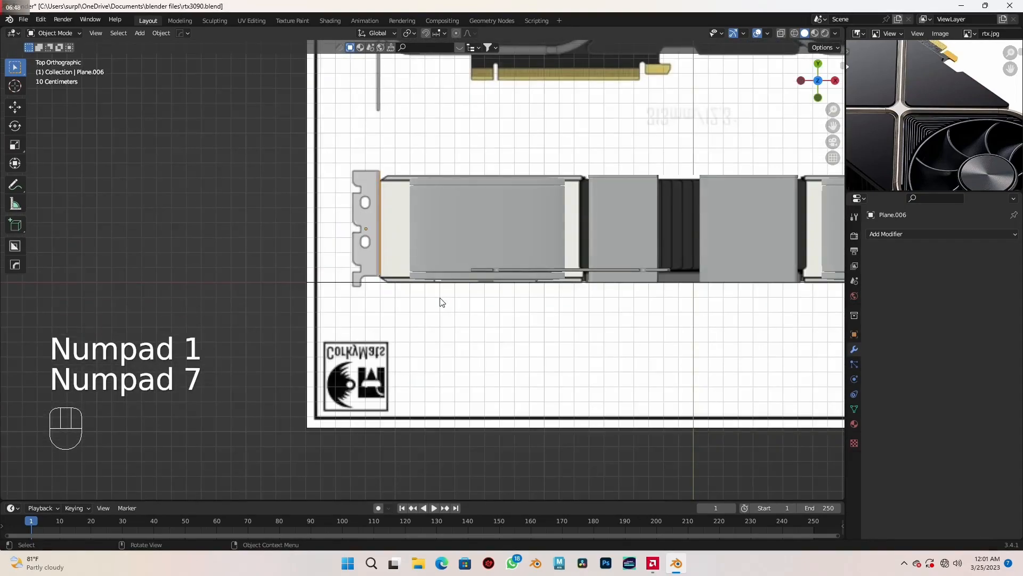
scroll(440, 302, "down", 6)
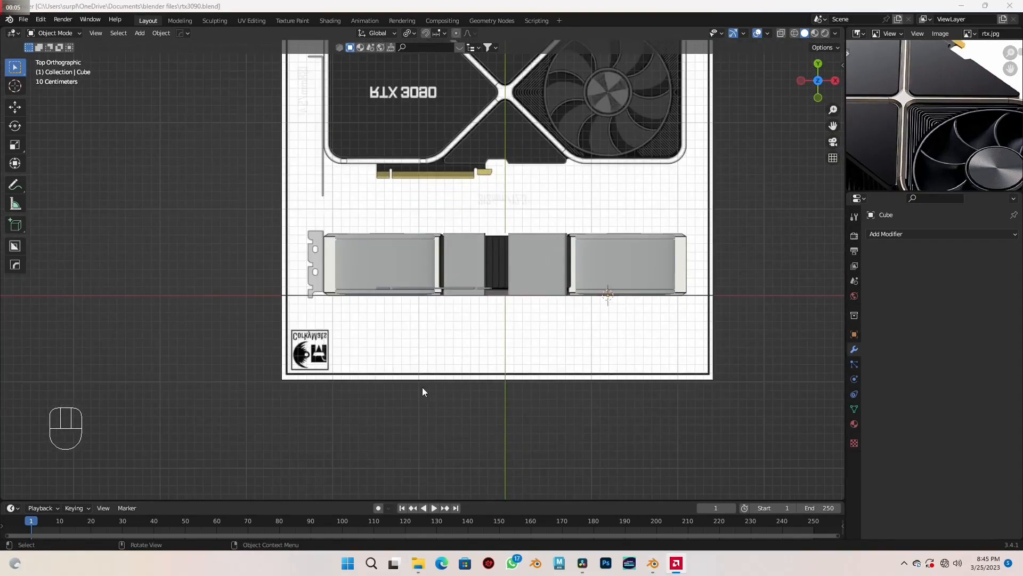
middle_click_drag(422, 387, 483, 294)
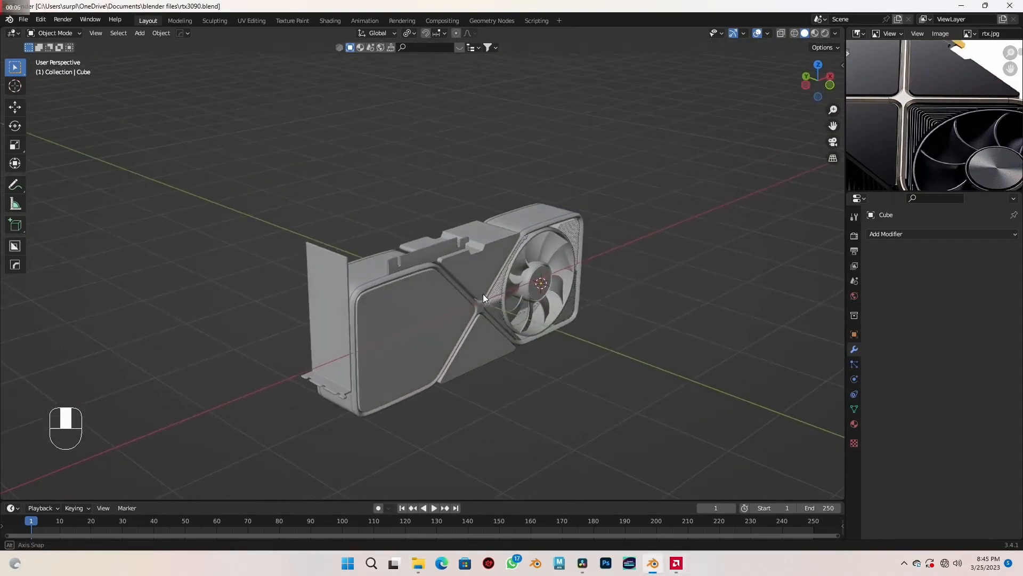
scroll(482, 294, "up", 4)
middle_click_drag(397, 316, 544, 241, "shift")
scroll(542, 280, "up", 3)
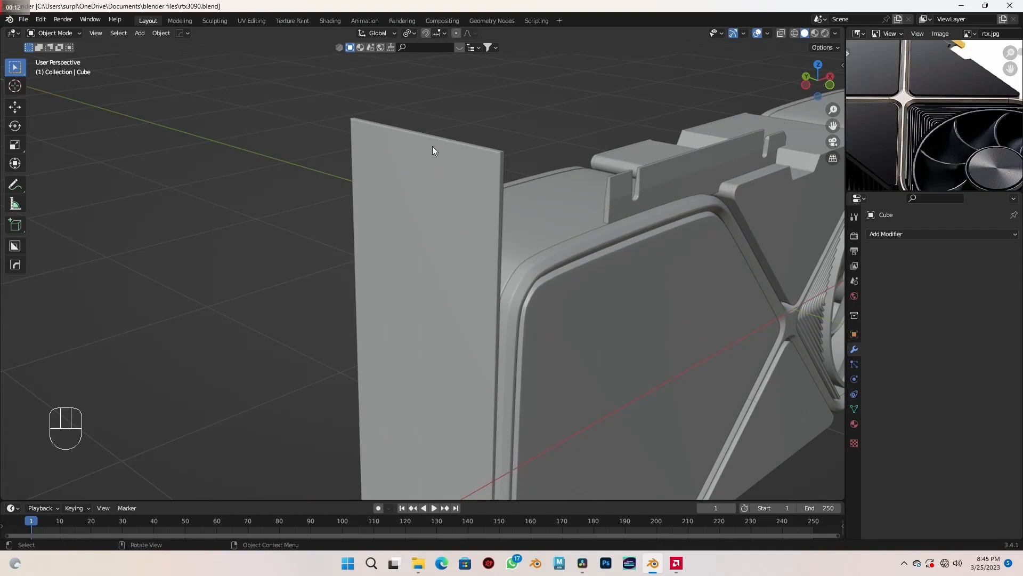
- Open LD0005982312.jpg from Downloads as the reference image and frame the bracket's notched end in it
left_click(940, 35)
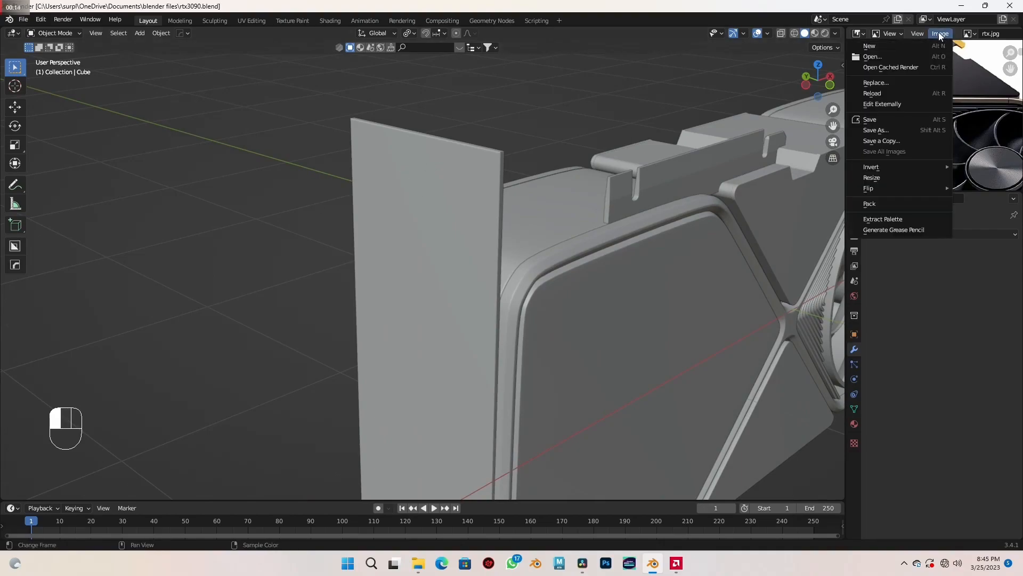
left_click(878, 58)
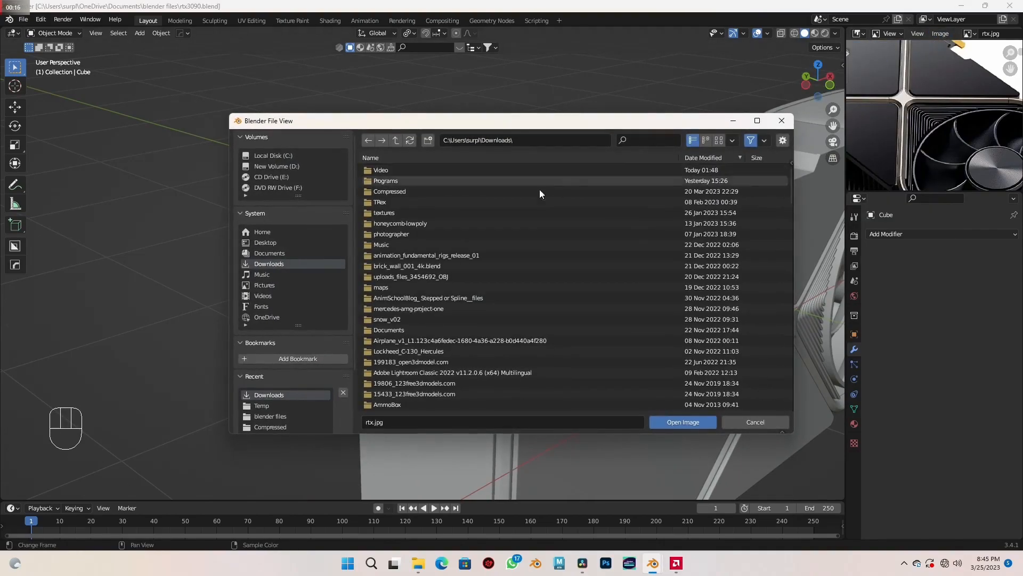
scroll(430, 341, "down", 3)
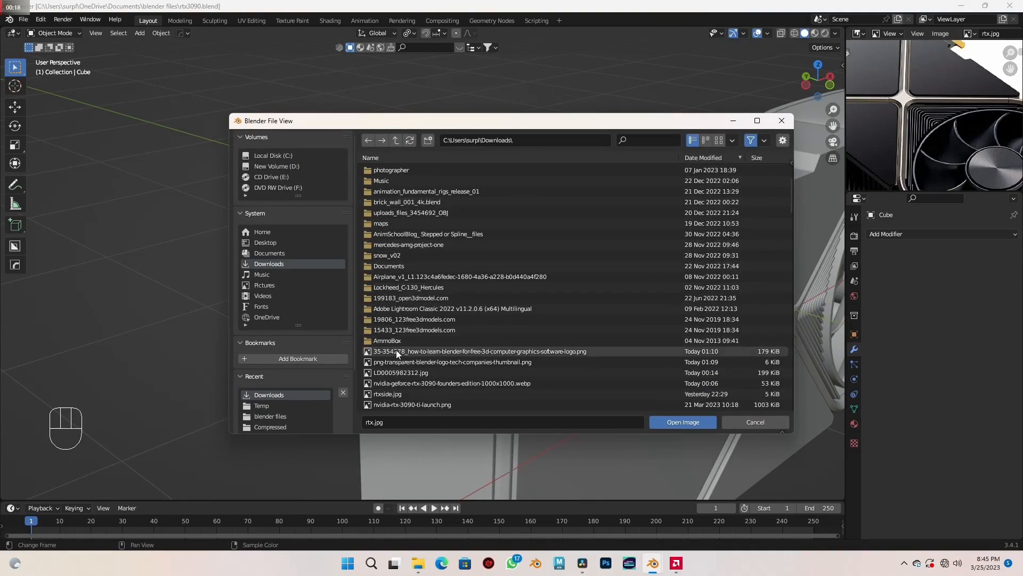
double_click(389, 369)
middle_click_drag(912, 118, 1022, 101)
scroll(884, 135, "up", 2)
middle_click_drag(855, 114, 909, 97)
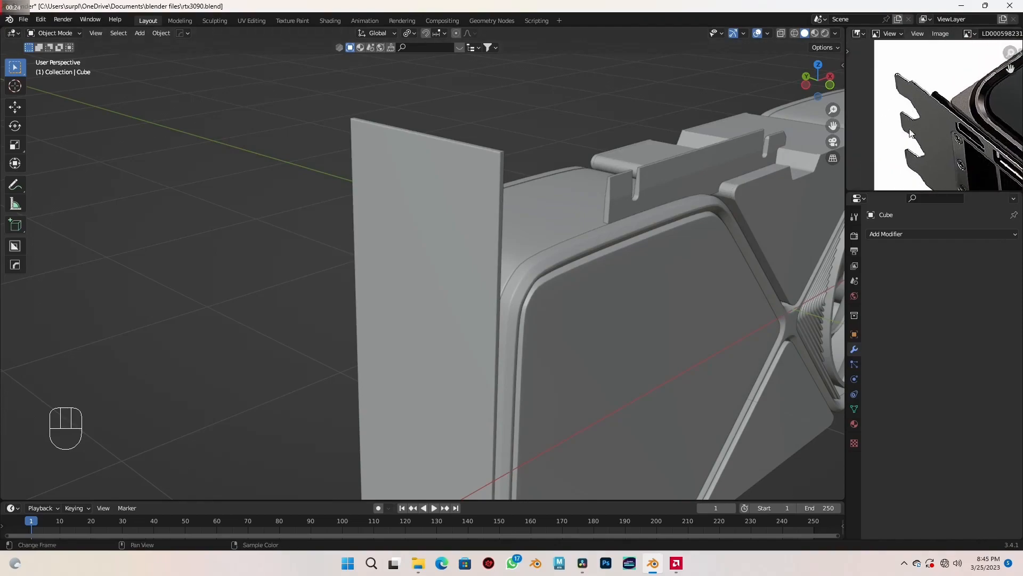
- In left view, add a cube, scale it to 0.170 and move it over the upper edge of the bracket's vertical plate
middle_click_drag(573, 239, 507, 207, "shift")
key("ctrl+KP_3")
scroll(444, 248, "up", 3)
key("shift+a")
mouse_move(446, 241)
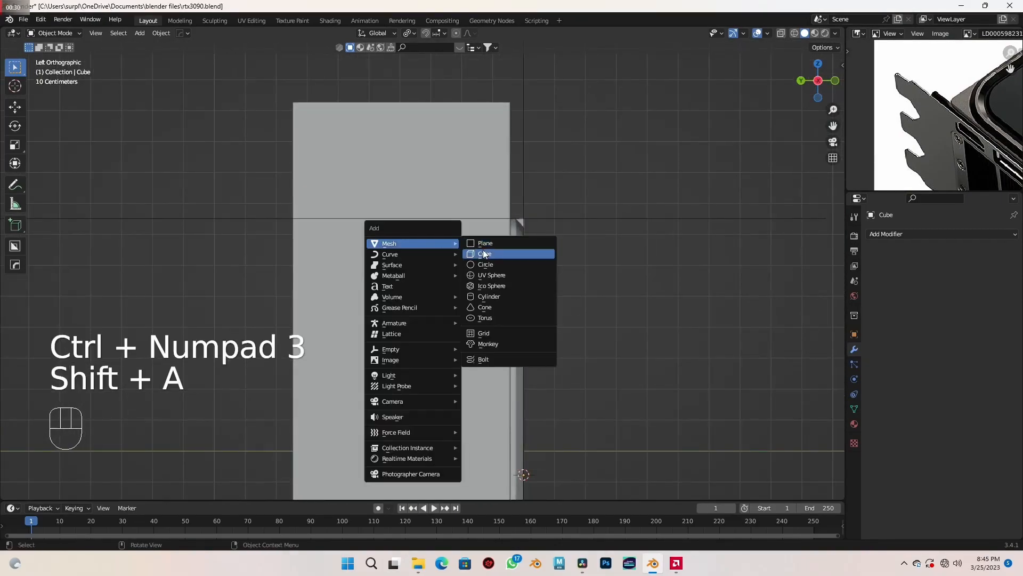
left_click(520, 251)
key("s")
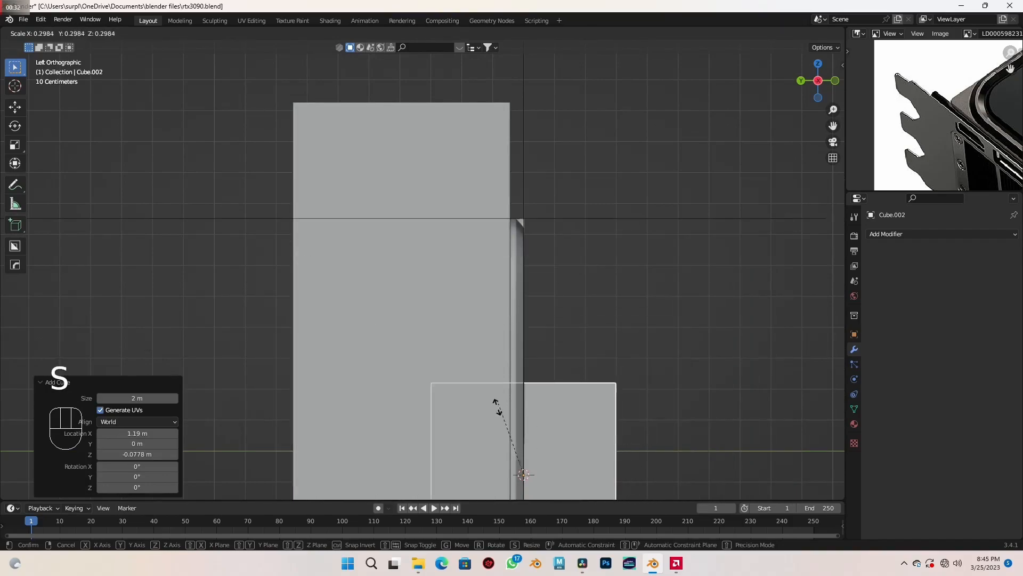
left_click(500, 440)
key("g")
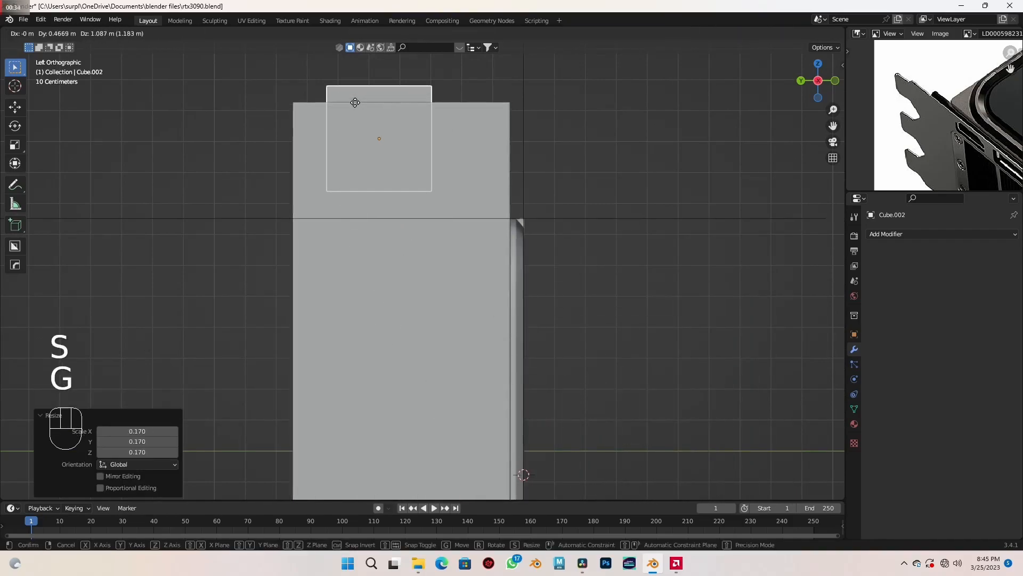
left_click(354, 104)
- Narrow the cube to 0.412 along Y and shift it about 0.044 m in Y and 0.069 m in Z across the plate's upper edge
scroll(356, 108, "up", 3)
middle_click_drag(367, 158, 510, 299, "shift")
key("s")
key("y")
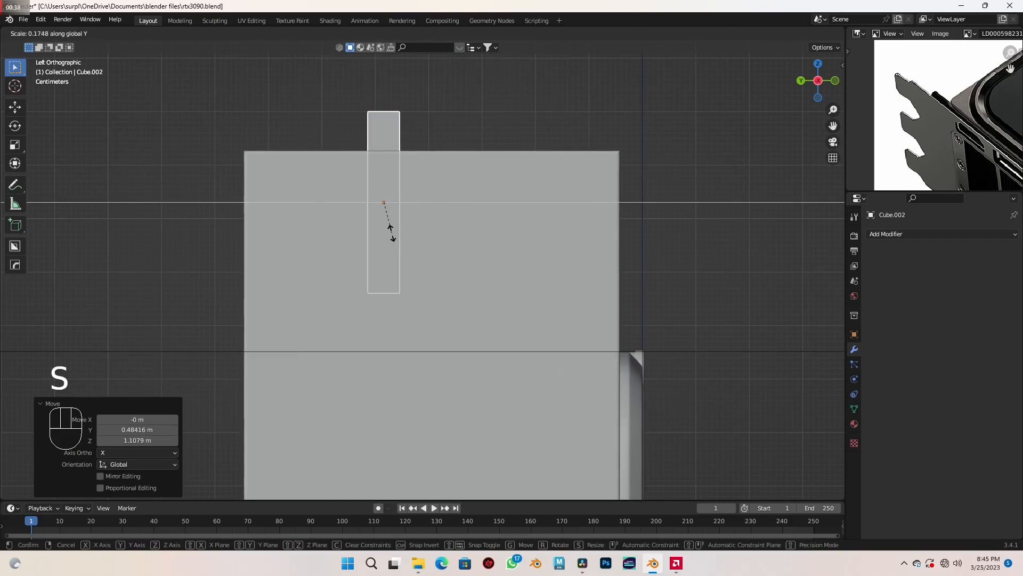
left_click(444, 248)
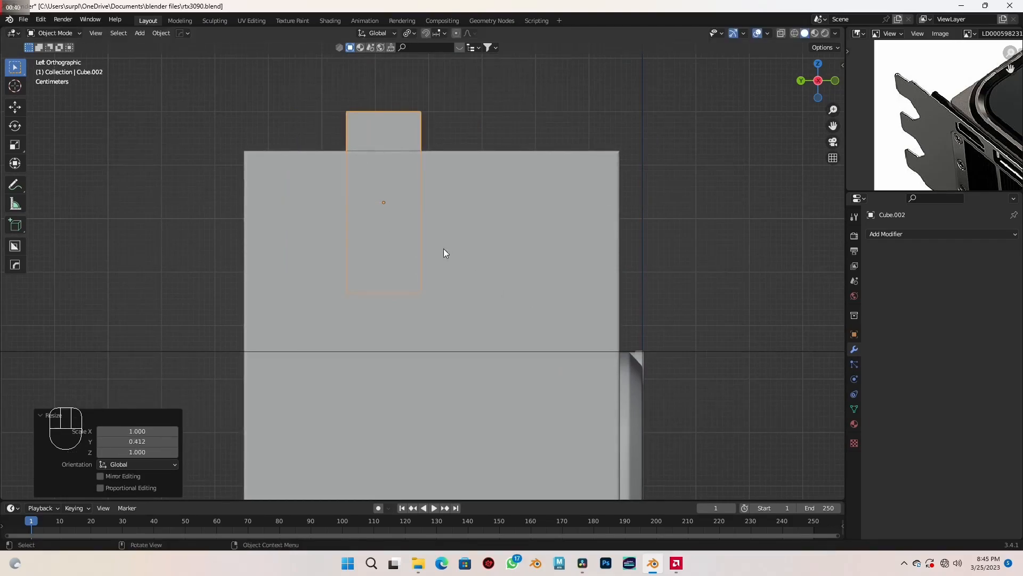
key("g")
key("shift")
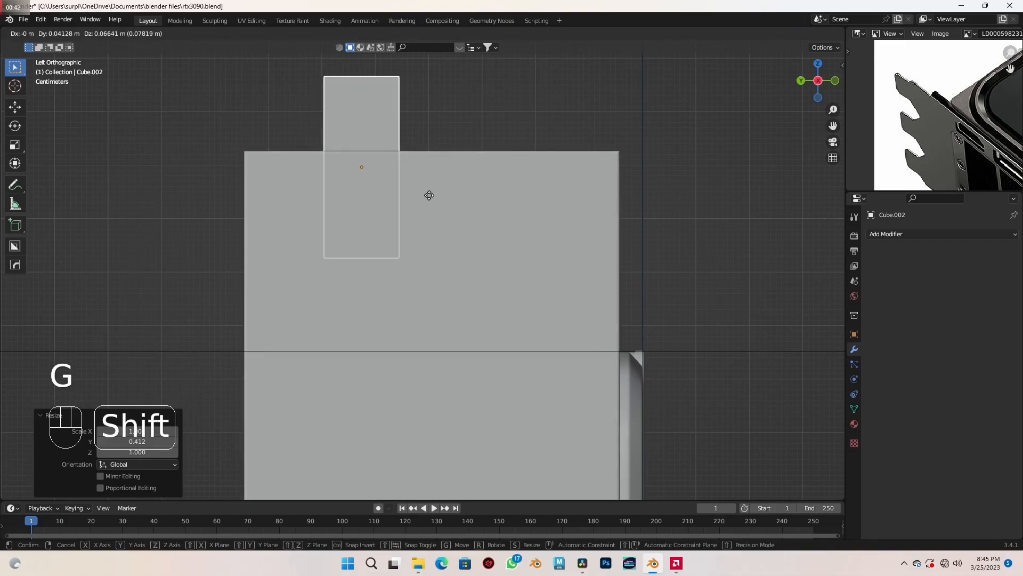
left_click(414, 182)
scroll(413, 182, "down", 4)
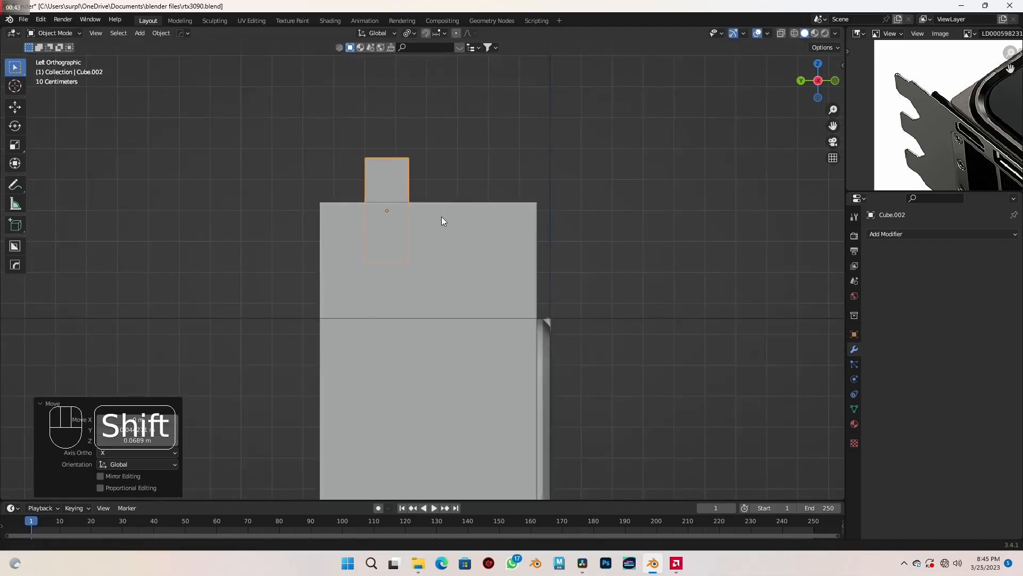
- Move the cube about -3.1 m along X until it cuts through the upper end of the vertical plate
middle_click_drag(433, 241, 514, 241)
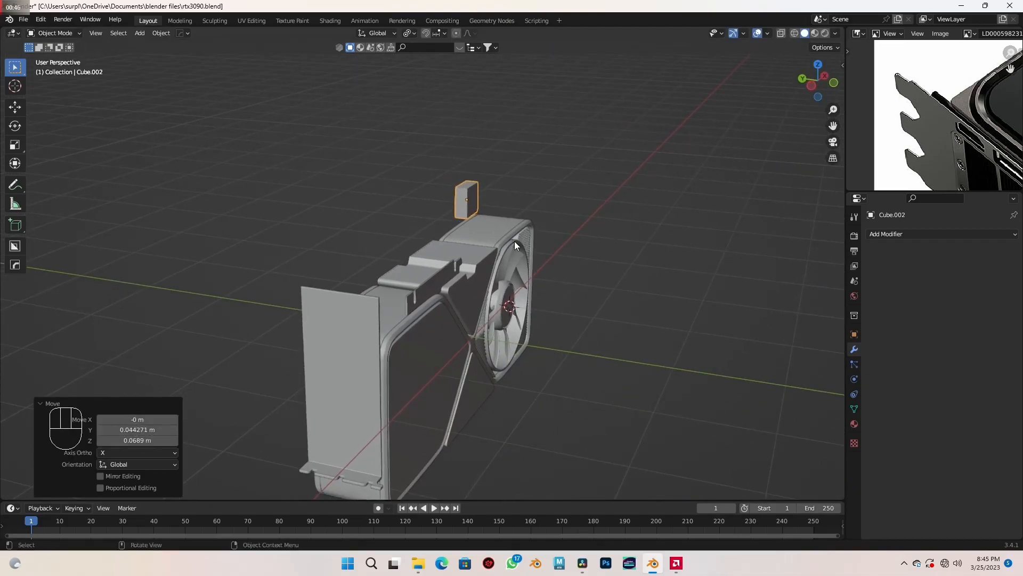
key("g")
key("x")
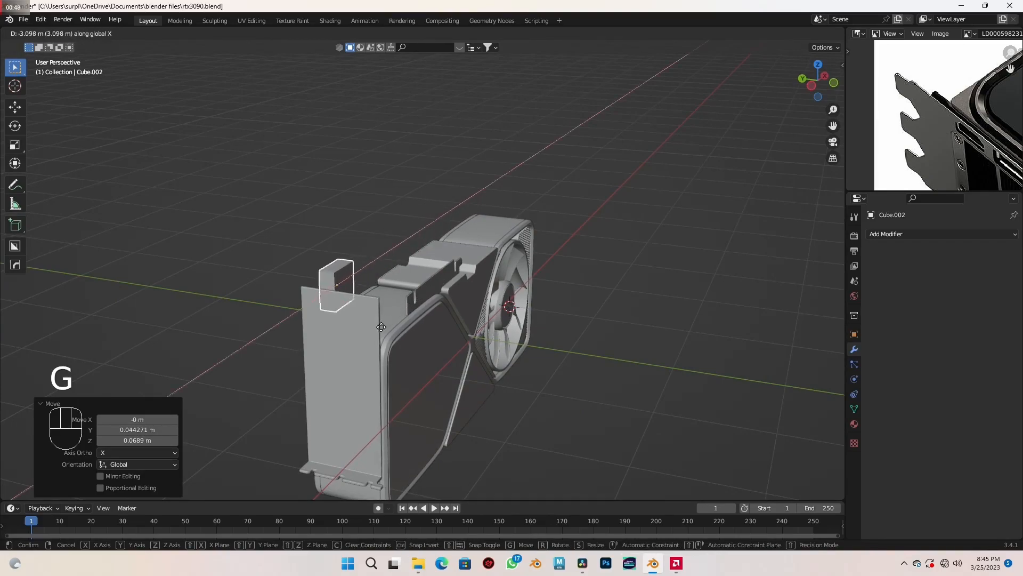
left_click(373, 334)
scroll(331, 322, "up", 2)
middle_click_drag(331, 322, 423, 222, "shift")
scroll(404, 257, "up", 3)
scroll(461, 247, "up", 1)
- Apply the cube's scale and bevel its two lower side edges about 0.06 m with 1 segment to form a pointed end
key("ctrl+a")
left_click(458, 242)
key("Tab")
scroll(460, 240, "up", 2)
left_click(399, 233)
middle_click_drag(368, 246, 449, 232)
left_click(377, 191, "shift")
key("ctrl+b")
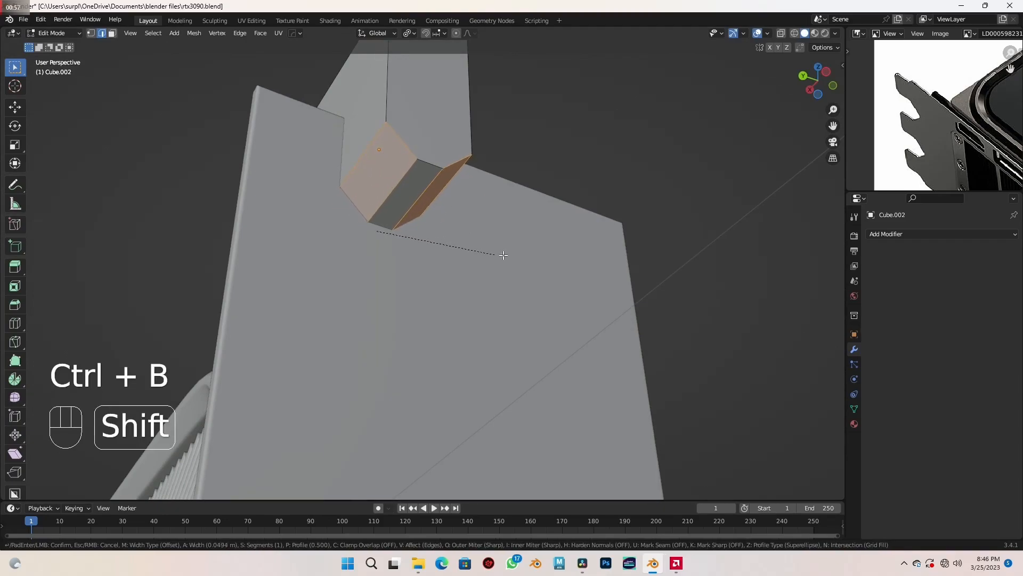
left_click(561, 270)
- Round the two edges at the cutter's pointed tip with a bevel of about 0.008 m and 4 segments, then return to Object Mode
middle_click_drag(562, 270, 410, 196)
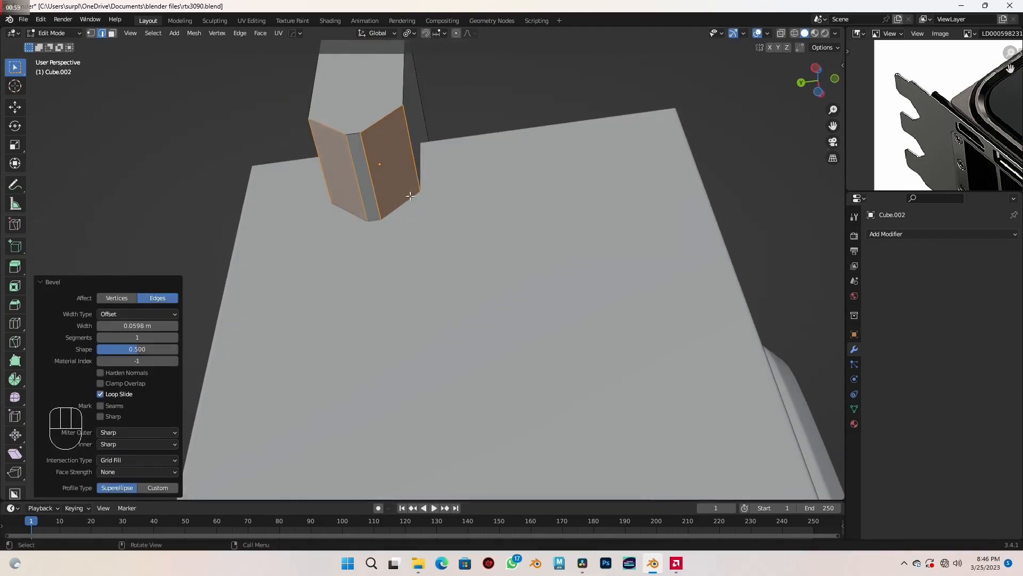
left_click(372, 182)
left_click(356, 192, "shift")
key("ctrl+b")
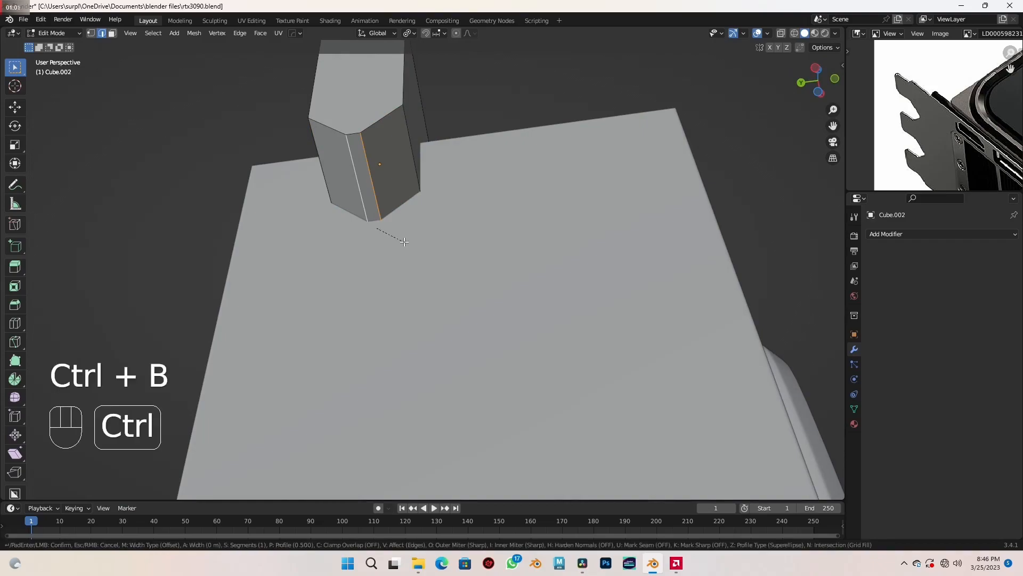
key("shift")
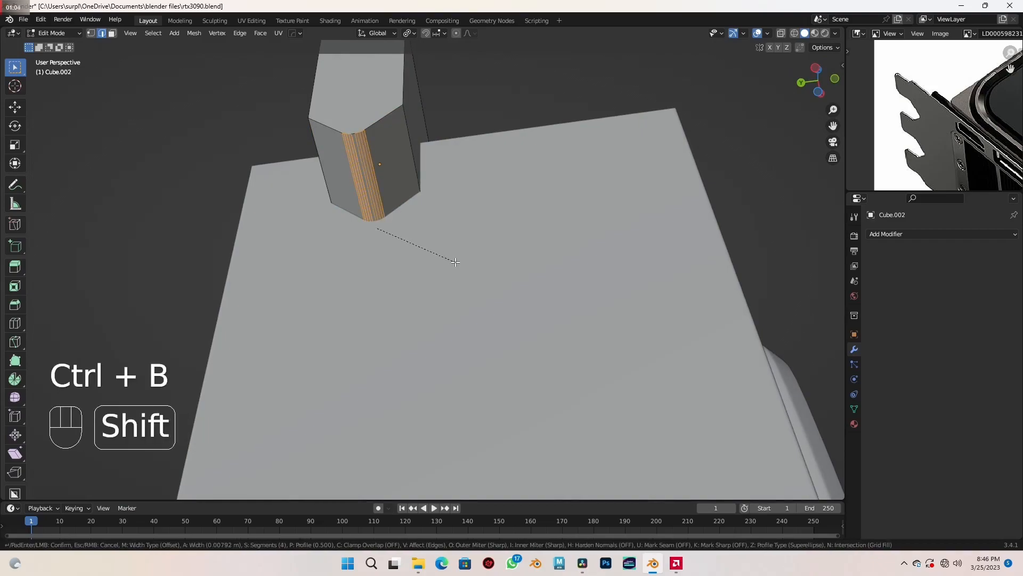
left_click(458, 263)
middle_click_drag(458, 263, 442, 289)
key("Tab")
- Duplicate the cutter twice along Y, offset about -0.256 m and another -0.266 m, for three cutters along the plate's upper edge
key("shift+d")
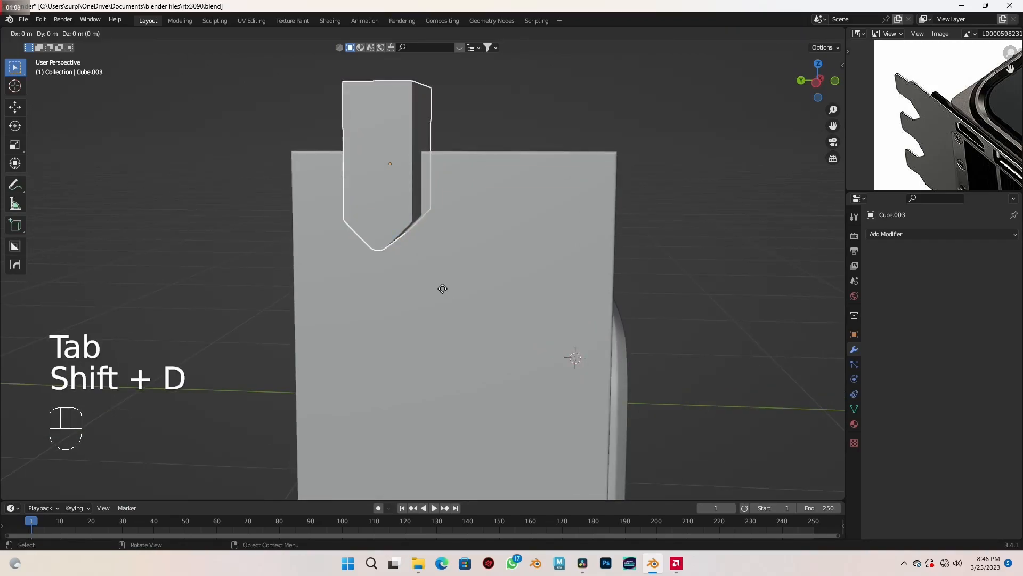
left_click(560, 280)
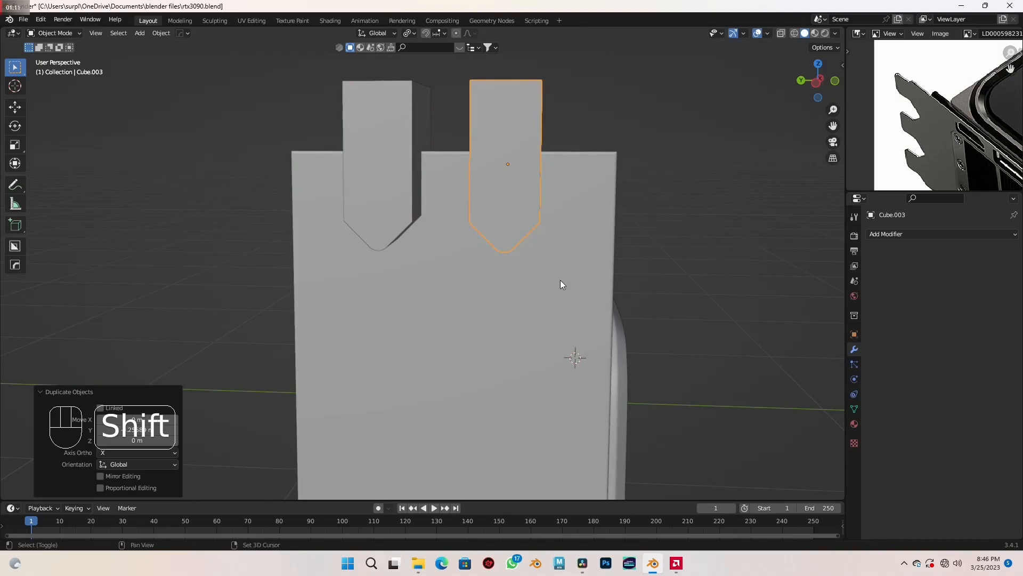
key("shift+g")
key("shift+d")
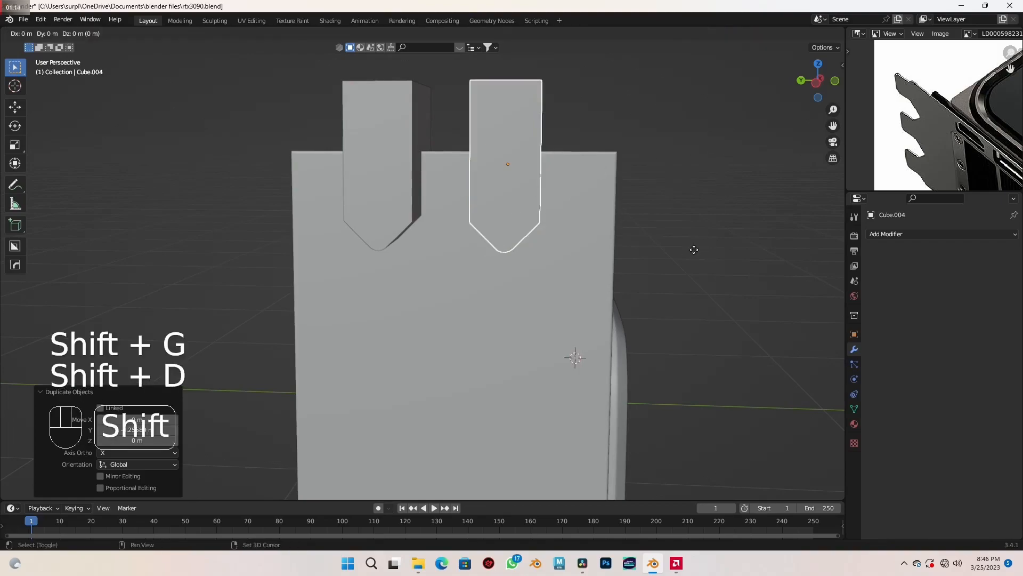
key("y")
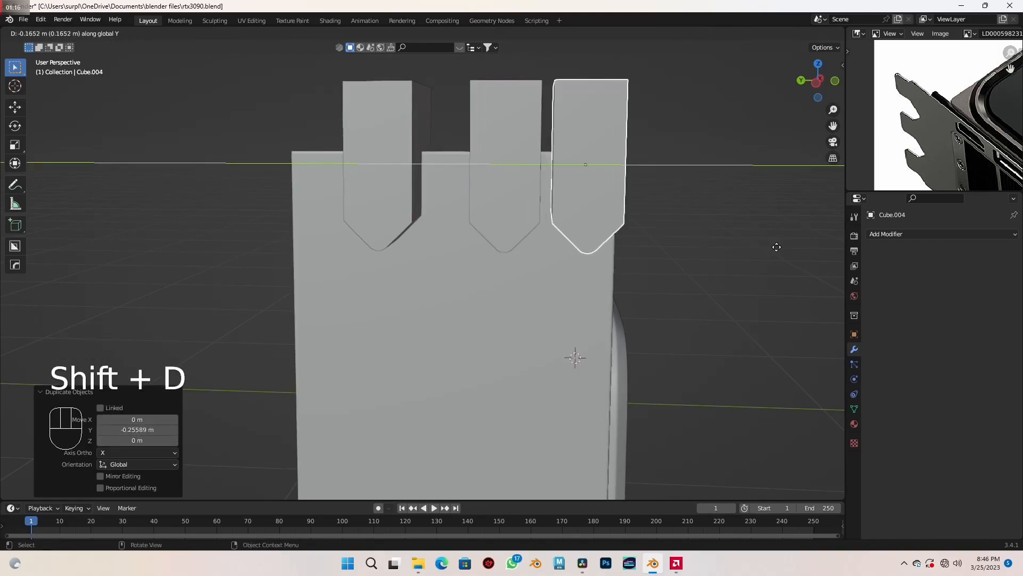
left_click(820, 251)
middle_click_drag(684, 282, 605, 262)
scroll(605, 262, "down", 2)
middle_click_drag(580, 314, 606, 255, "shift")
scroll(606, 255, "down", 2)
middle_click_drag(577, 322, 528, 343, "shift")
scroll(612, 271, "up", 3)
- Select the bracket and add three Boolean modifiers set to Difference
left_click(481, 282)
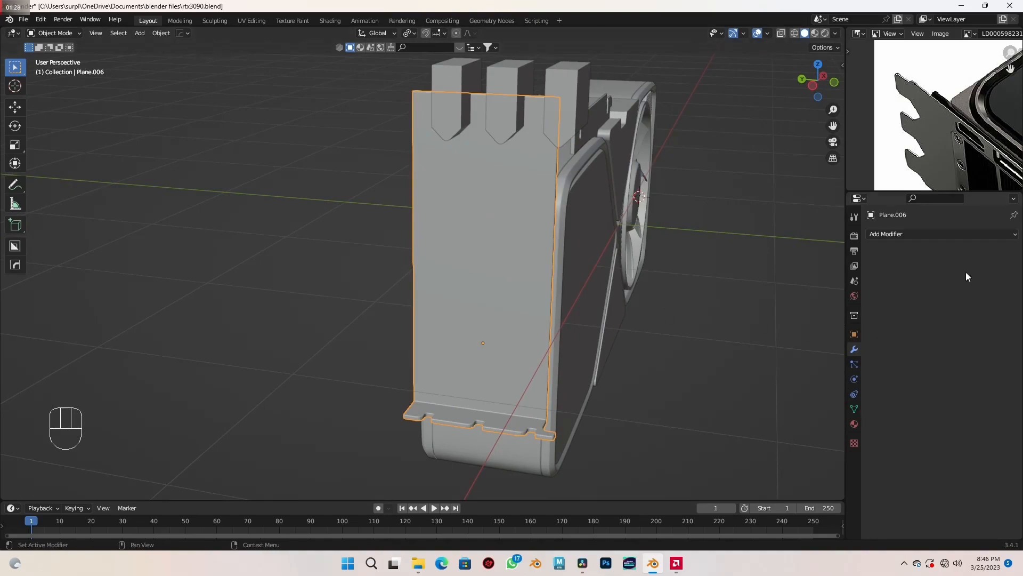
left_click(910, 236)
left_click(811, 287)
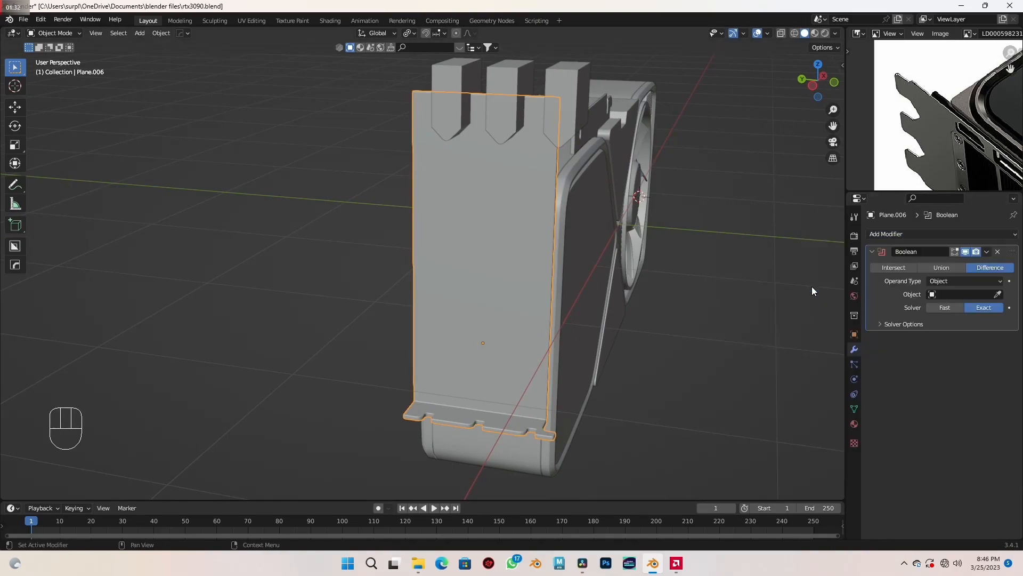
left_click(916, 235)
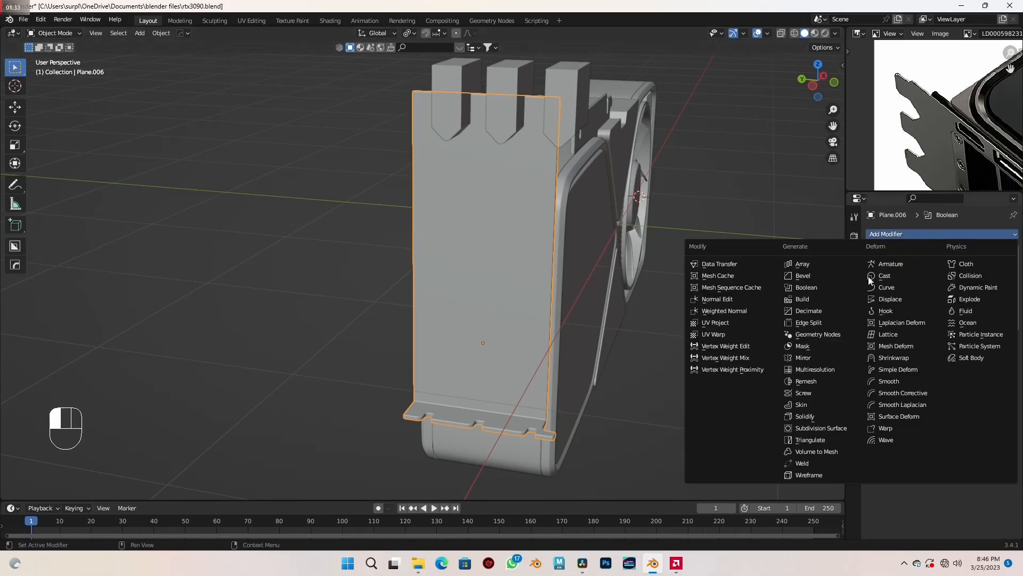
left_click(812, 287)
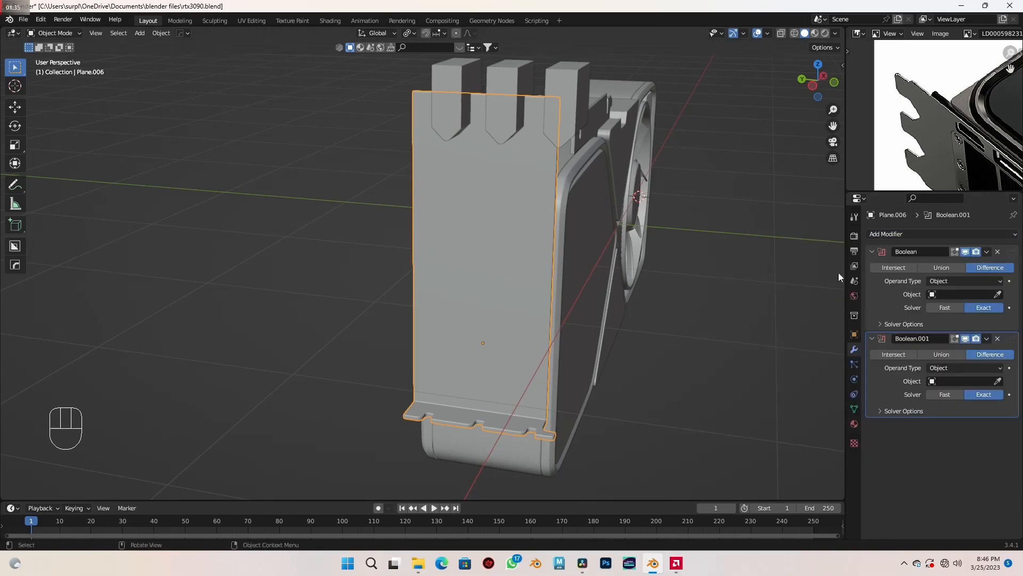
left_click(897, 234)
left_click(811, 287)
- Assign Cube.004, Cube.003 and Cube.002 as the cutting objects of the three Boolean modifiers
middle_click_drag(737, 248, 670, 320, "shift")
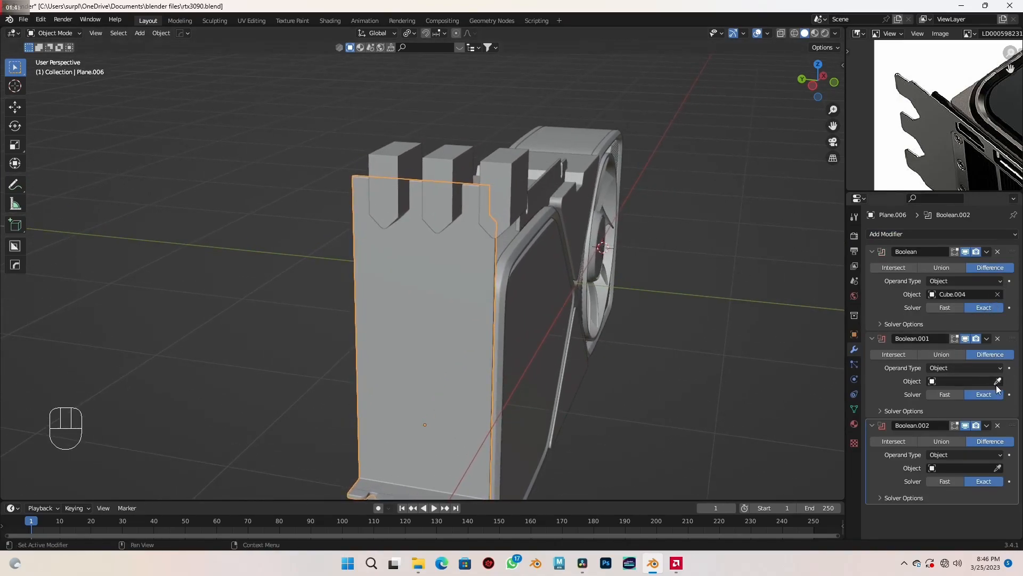
left_click(451, 171)
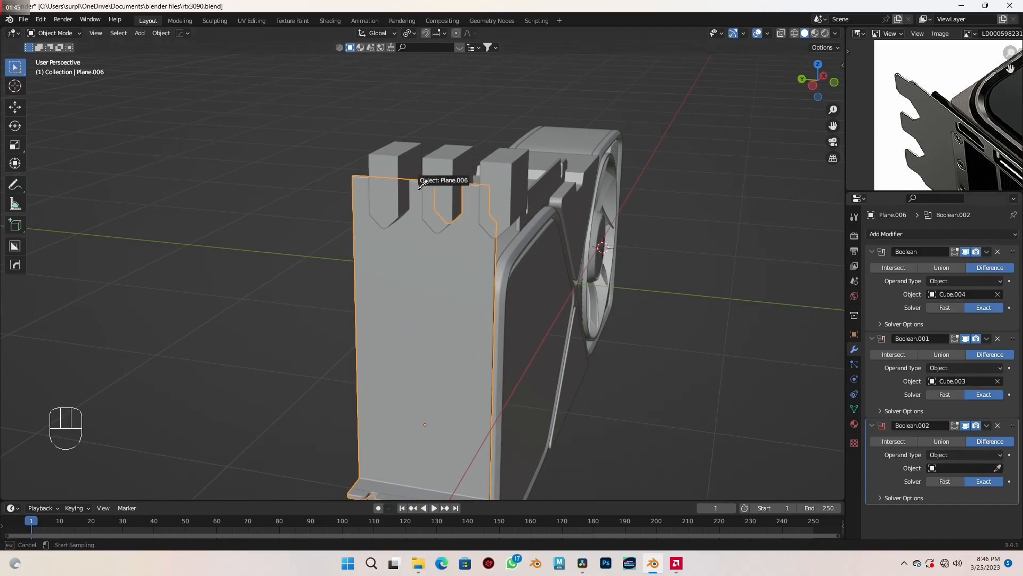
left_click(400, 161)
scroll(442, 249, "up", 2)
middle_click_drag(445, 229, 465, 283, "shift")
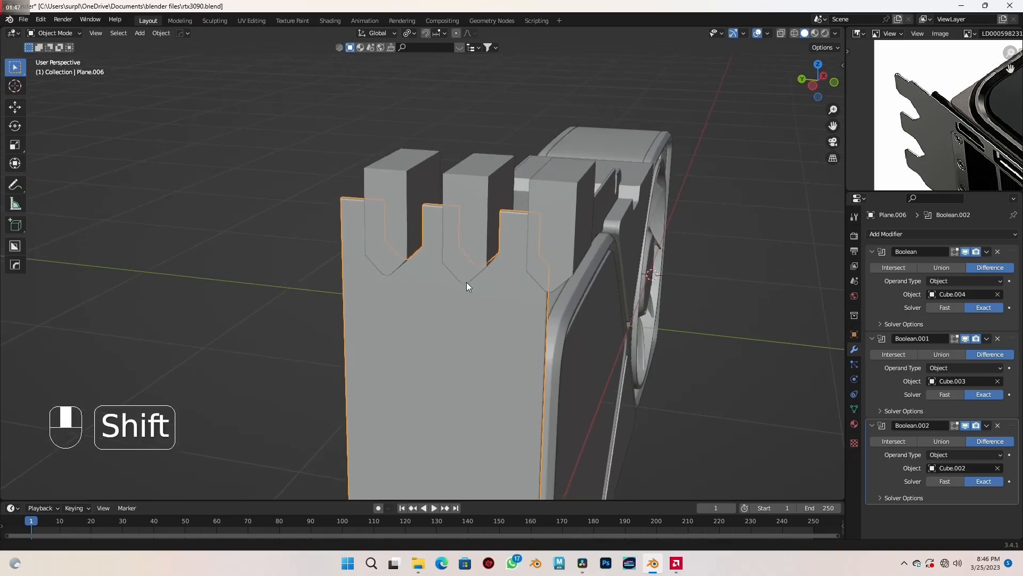
- Select the three cutter blocks at the plate's upper end and hide them
left_click(545, 201)
left_click(404, 213, "shift")
key("h")
middle_click_drag(404, 213, 480, 212)
scroll(489, 287, "up", 2)
scroll(472, 237, "down", 2)
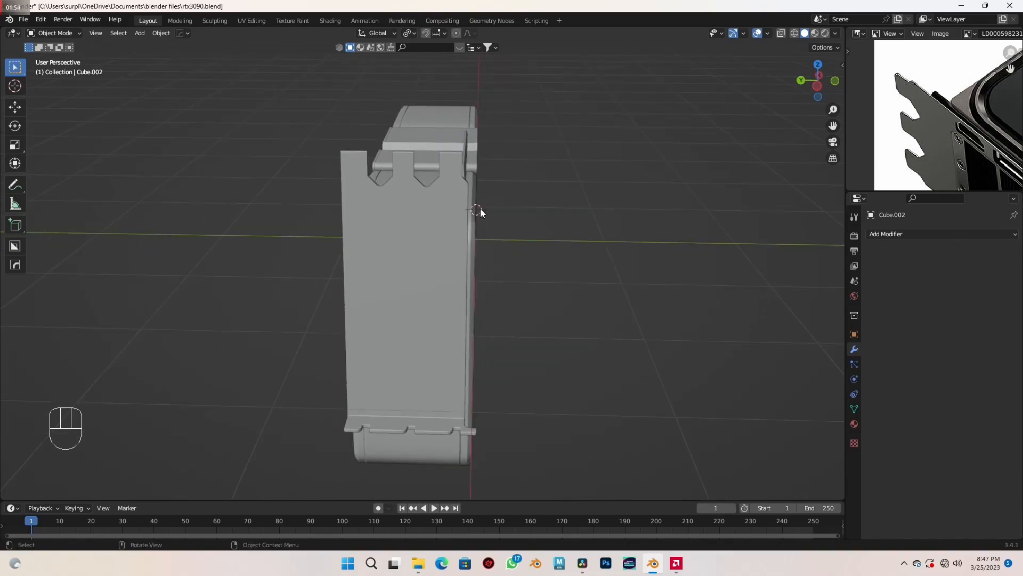
- In top view, add a cube and move it about -3.2 m in X and 0.479 m in Y toward the bracket flange
key("KP_7")
scroll(453, 244, "up", 3)
middle_click_drag(453, 244, 456, 187, "shift")
scroll(456, 188, "up", 2)
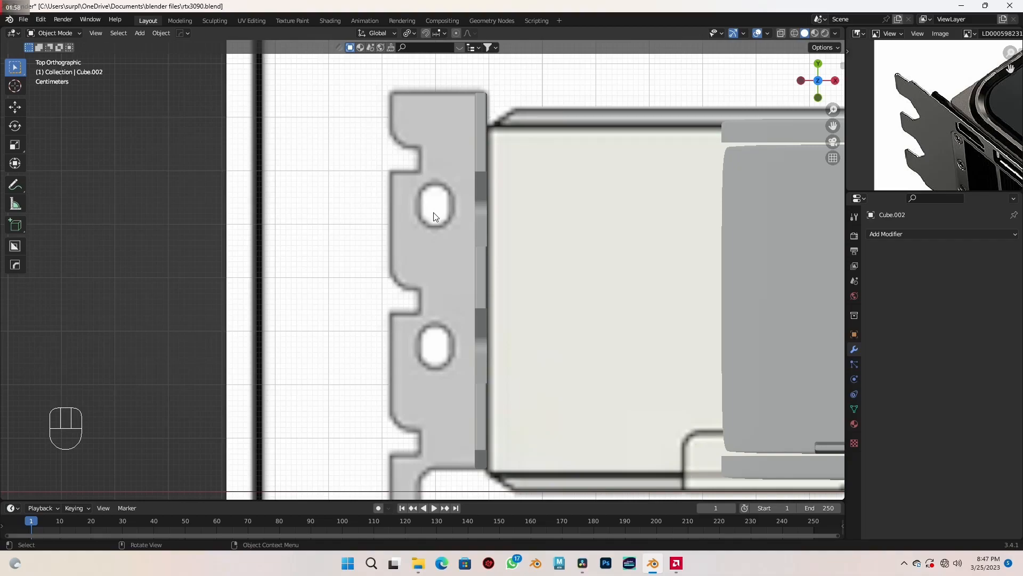
scroll(434, 214, "down", 5)
scroll(439, 244, "up", 3)
key("shift+a")
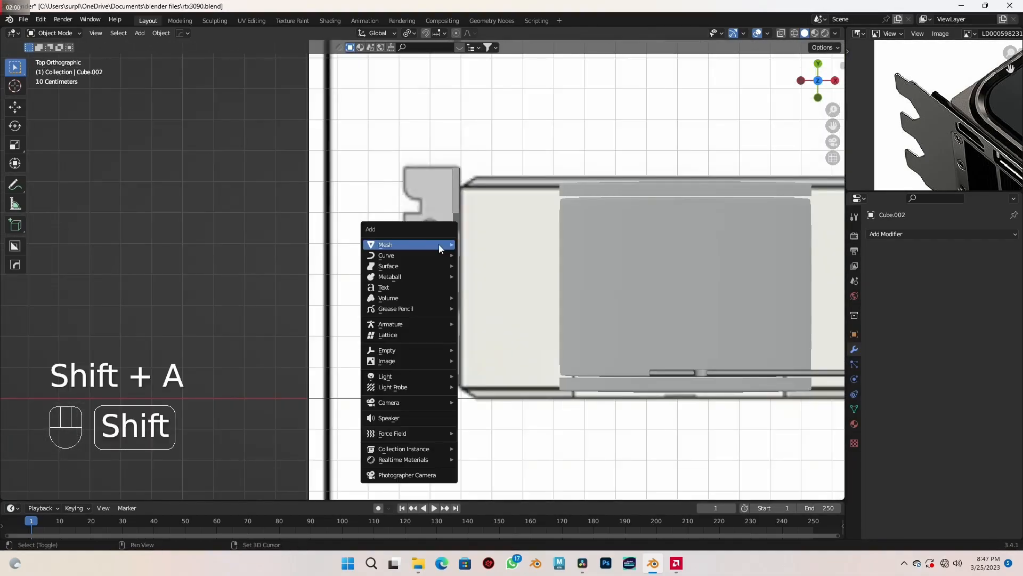
mouse_move(439, 244)
left_click(506, 258)
scroll(505, 258, "down", 4)
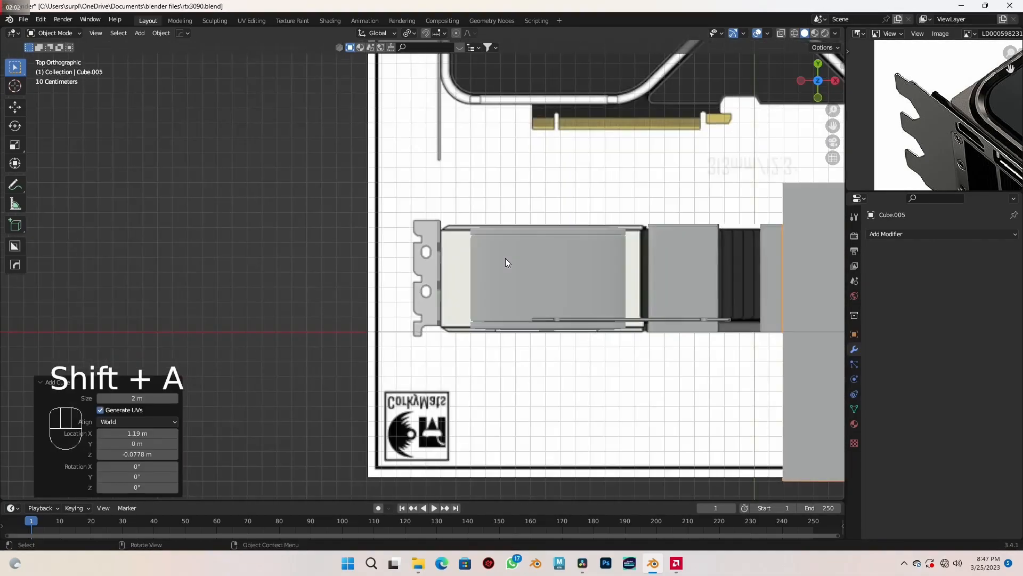
key("g")
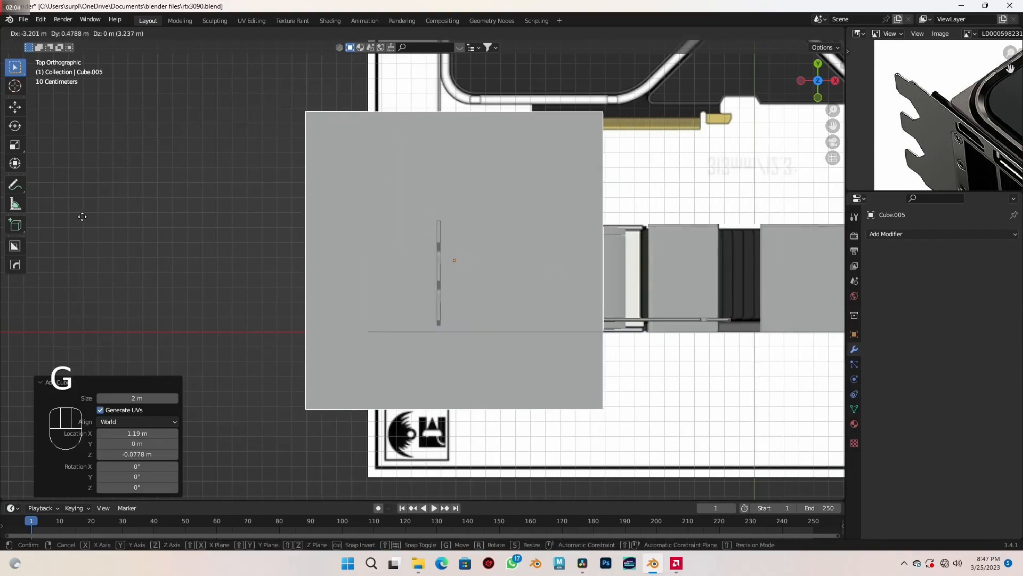
left_click(83, 219)
- In wireframe display, center the cube on the flange's upper oval hole in the reference, shifting it about -0.188 m in X and 0.053 m in Y
scroll(289, 275, "up", 1)
key("shift+z")
scroll(417, 274, "up", 2)
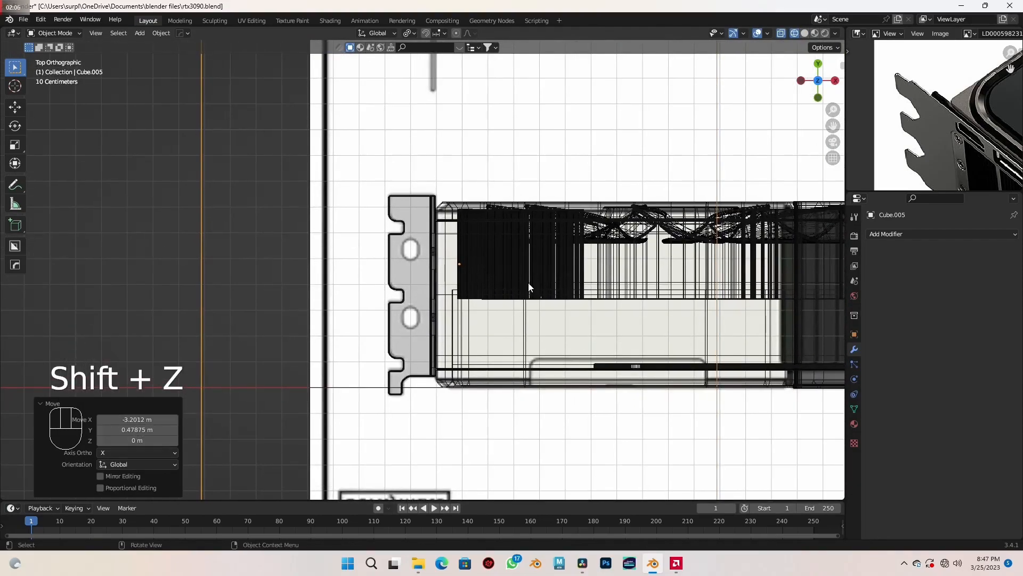
key("g")
key("shift")
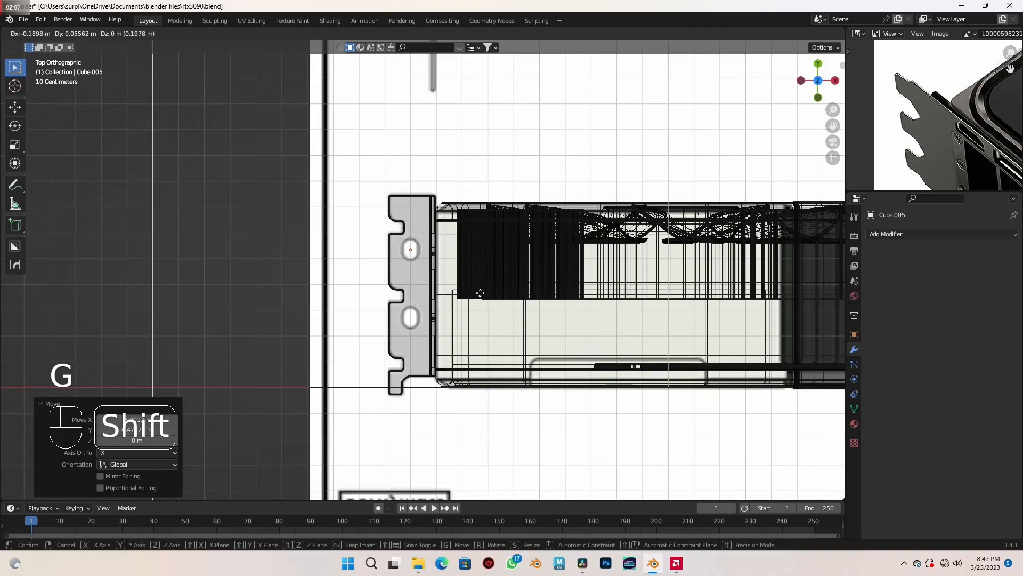
left_click(486, 299)
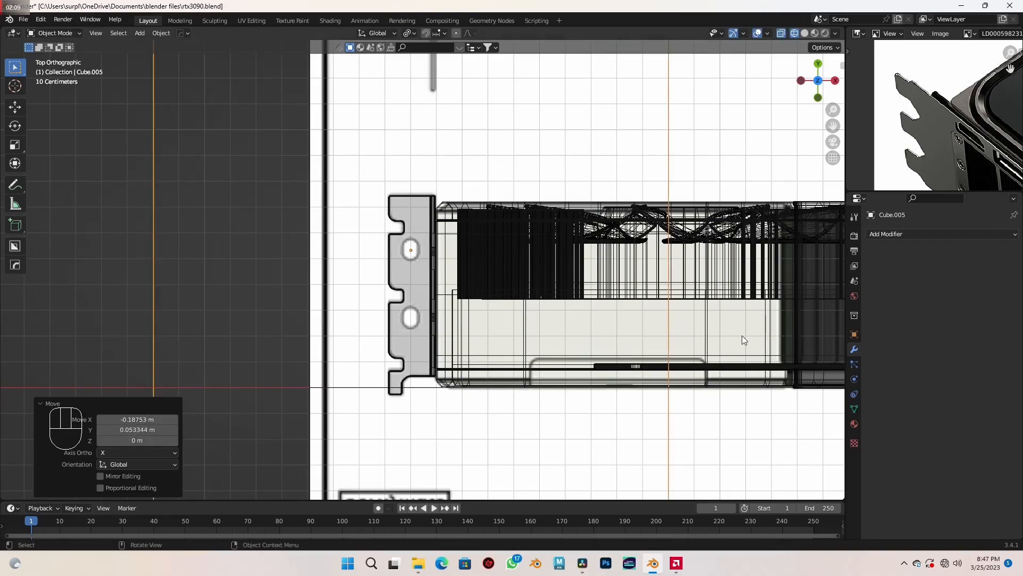
- Scale the cube uniformly by 0.096 and again by 0.725 to shrink it around the oval hole
key("s")
left_click(430, 275)
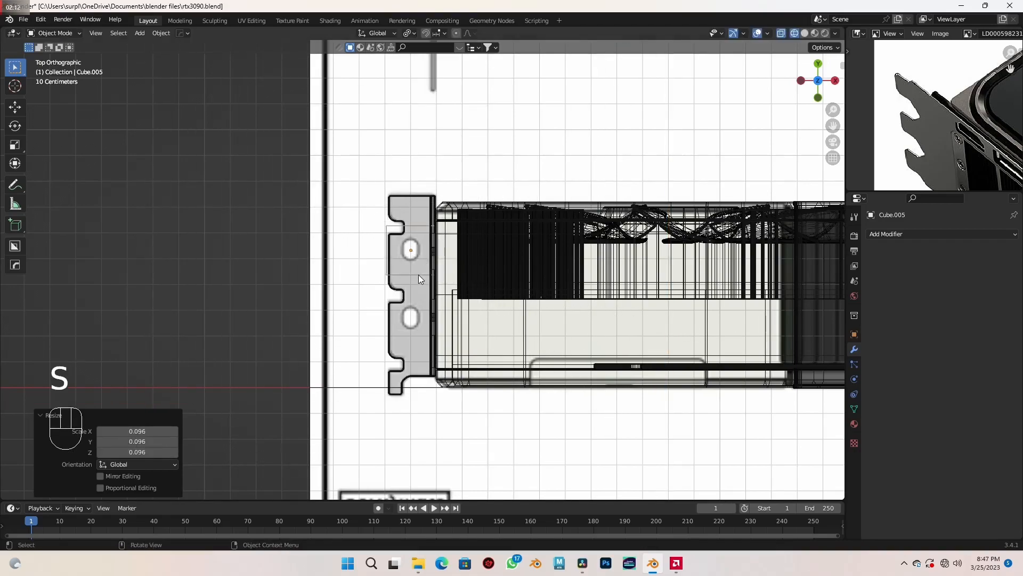
scroll(420, 268, "up", 8)
middle_click_drag(420, 260, 449, 349, "shift")
key("s")
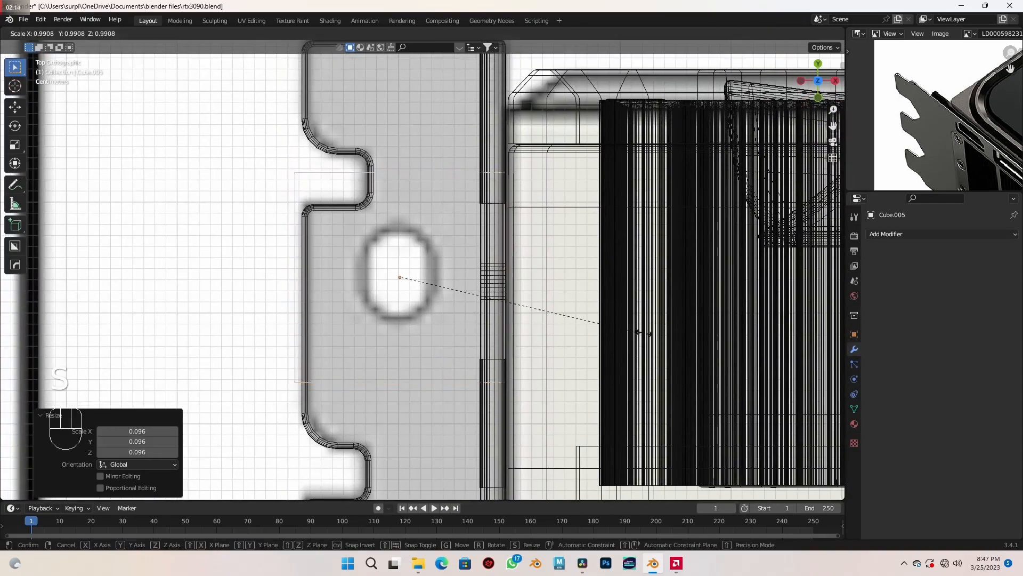
left_click(581, 316)
scroll(555, 315, "up", 3)
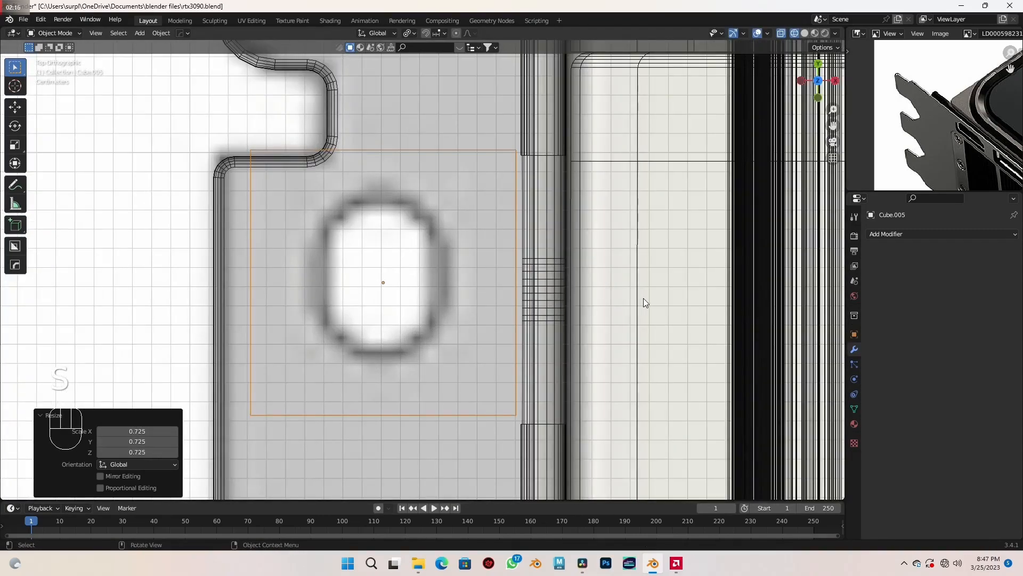
- Scale the cube by 0.626 and 0.918 in X and by 0.619 in Y to match the oval hole's outline
key("s")
key("x")
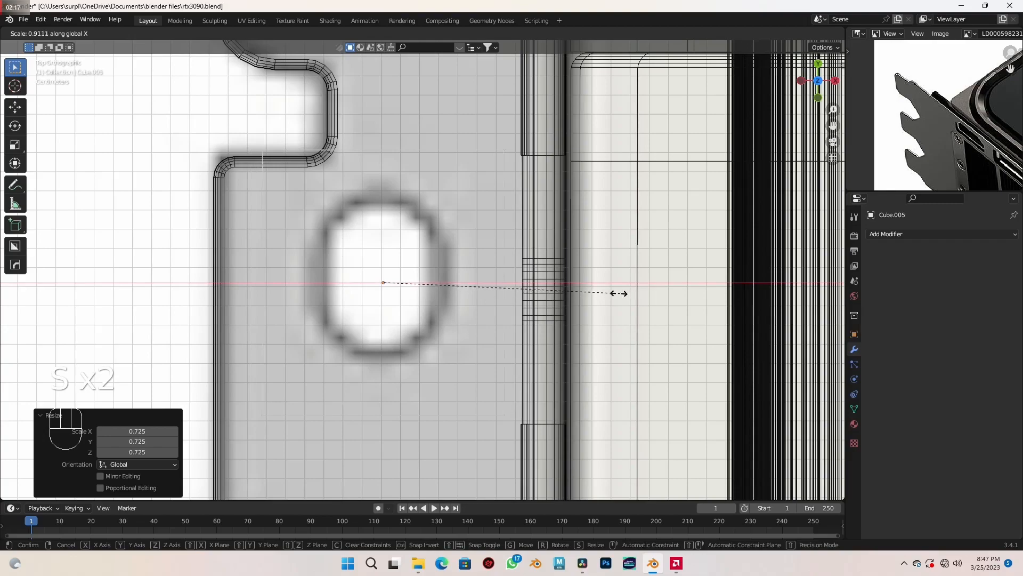
left_click(546, 285)
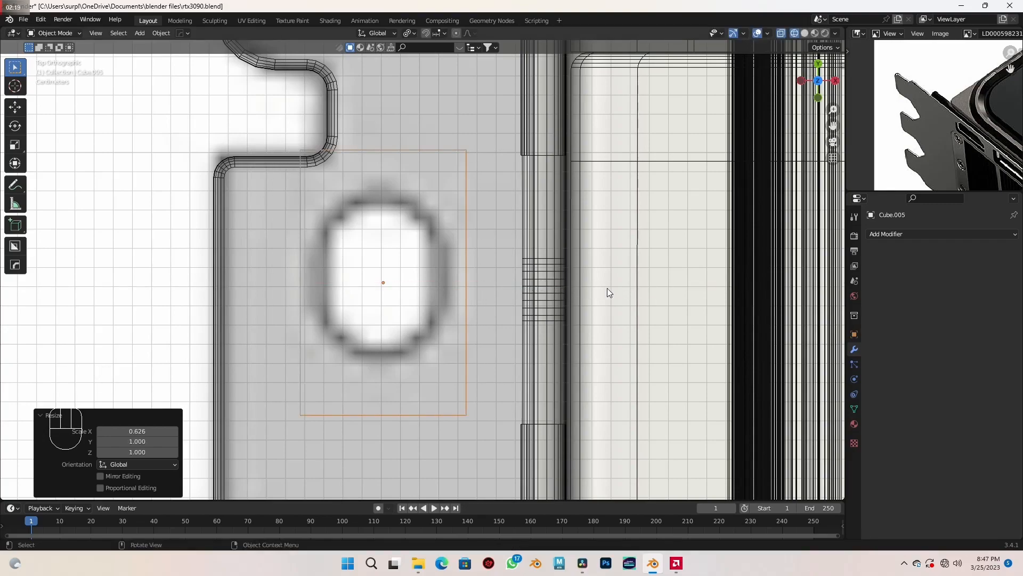
key("s")
key("x")
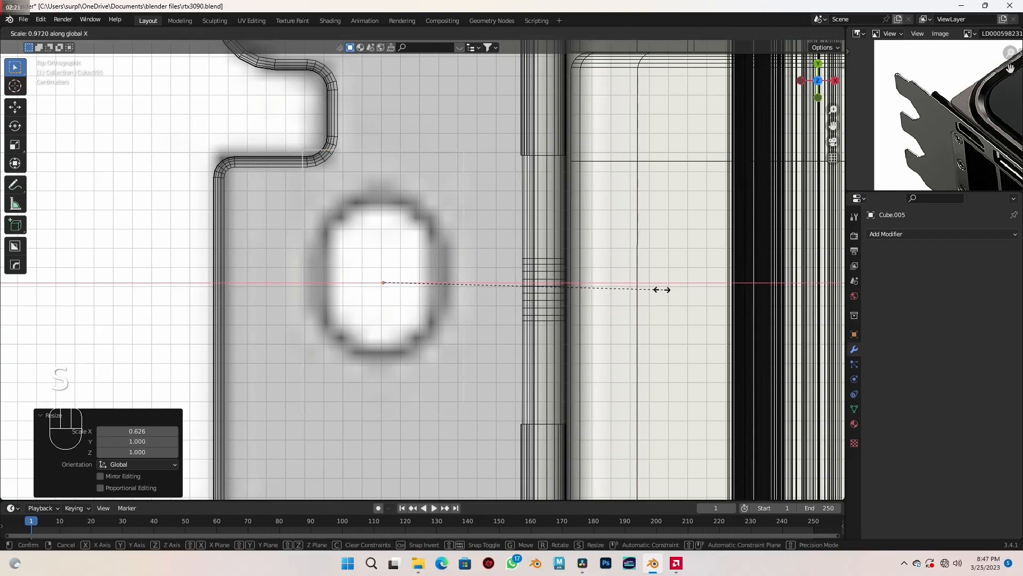
left_click(647, 286)
key("s")
key("y")
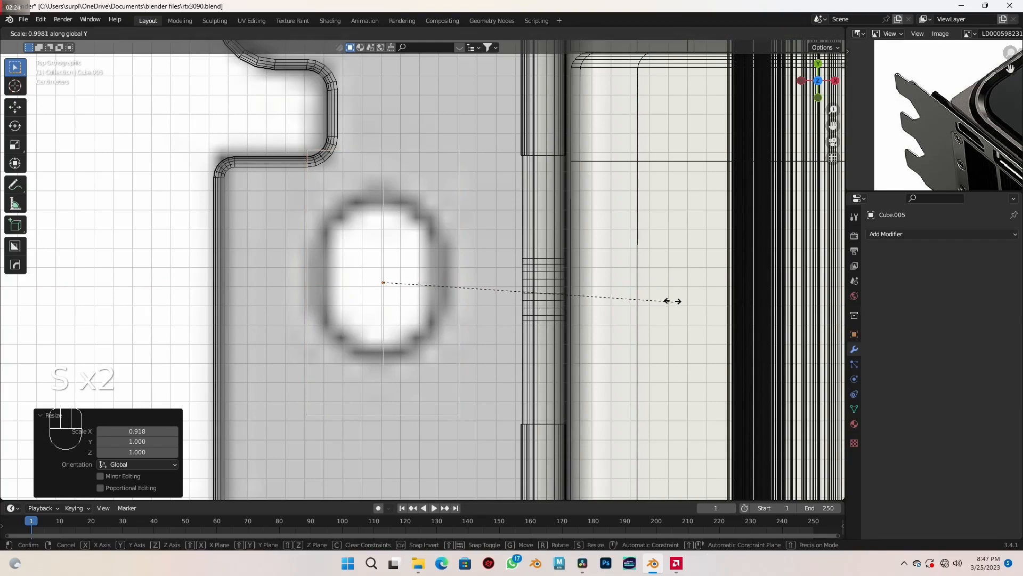
left_click(564, 278)
- Switch to solid display and lower the cube about -0.392 m in Z so it passes through the bracket flange
scroll(543, 283, "down", 2)
mouse_move(532, 293)
middle_mouse_down()
mouse_move(507, 322)
mouse_move(591, 267)
mouse_move(556, 250)
mouse_move(521, 297)
middle_mouse_up()
key("shift+z")
scroll(461, 292, "up", 2)
scroll(465, 283, "down", 1)
key("g")
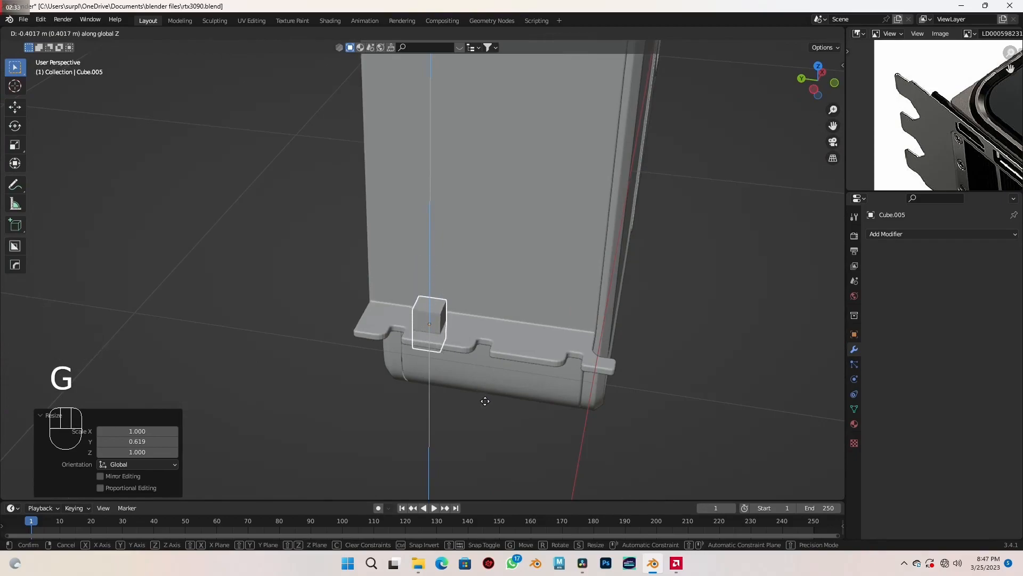
left_click(452, 372)
- Apply the cube's scale
scroll(452, 372, "up", 1)
scroll(453, 372, "up", 2)
middle_click_drag(452, 375, 437, 282, "shift")
key("ctrl+a")
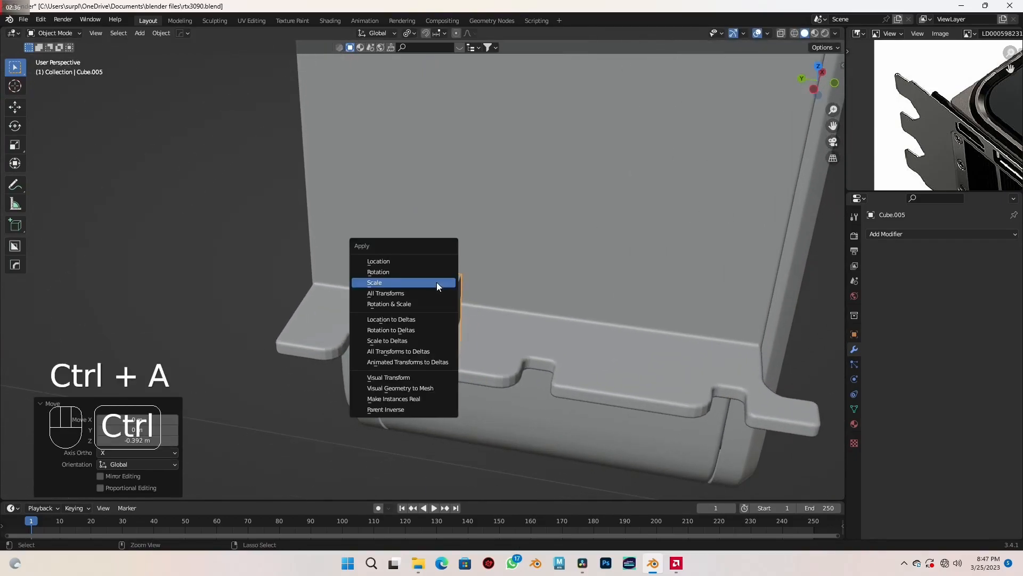
left_click(437, 283)
- Bevel the cube's four vertical edges by about 0.0369 m with 6 segments to form an oval cutter
scroll(523, 297, "down", 2)
middle_click_drag(523, 297, 485, 290)
key("Tab")
left_click(442, 293)
left_click(493, 292, "shift")
left_click(404, 291, "shift")
key("KP_7")
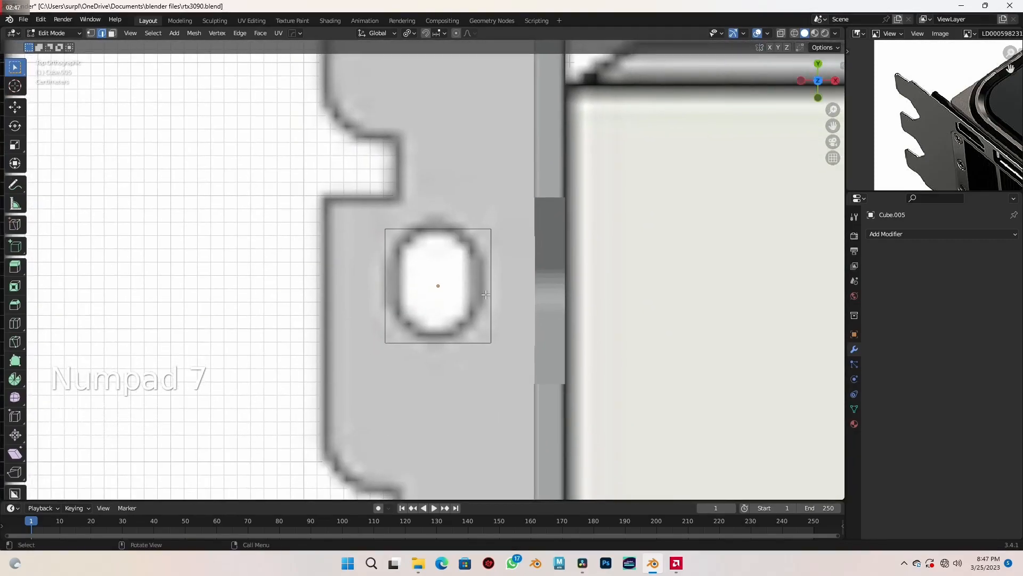
key("ctrl+b")
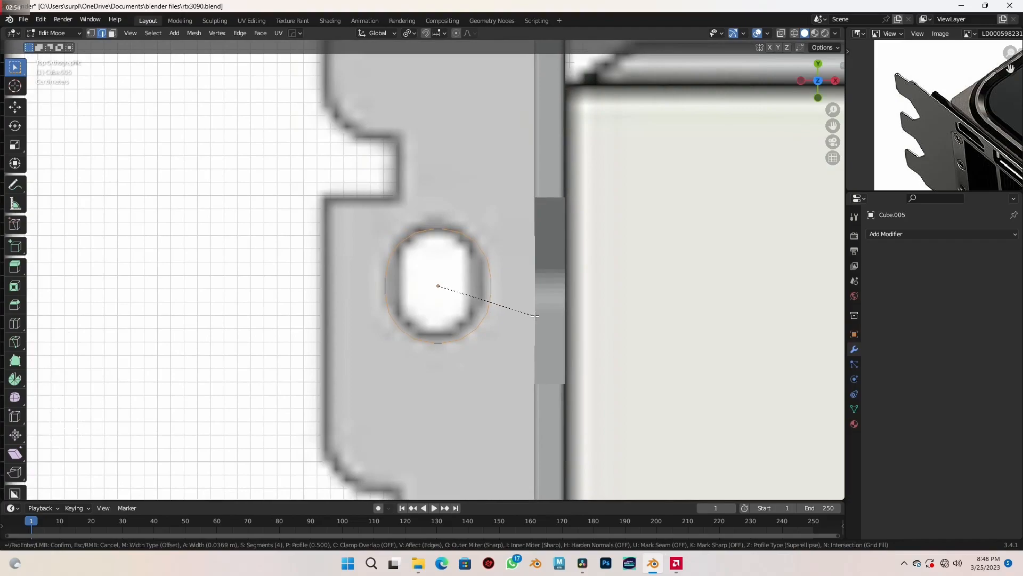
left_click(535, 315)
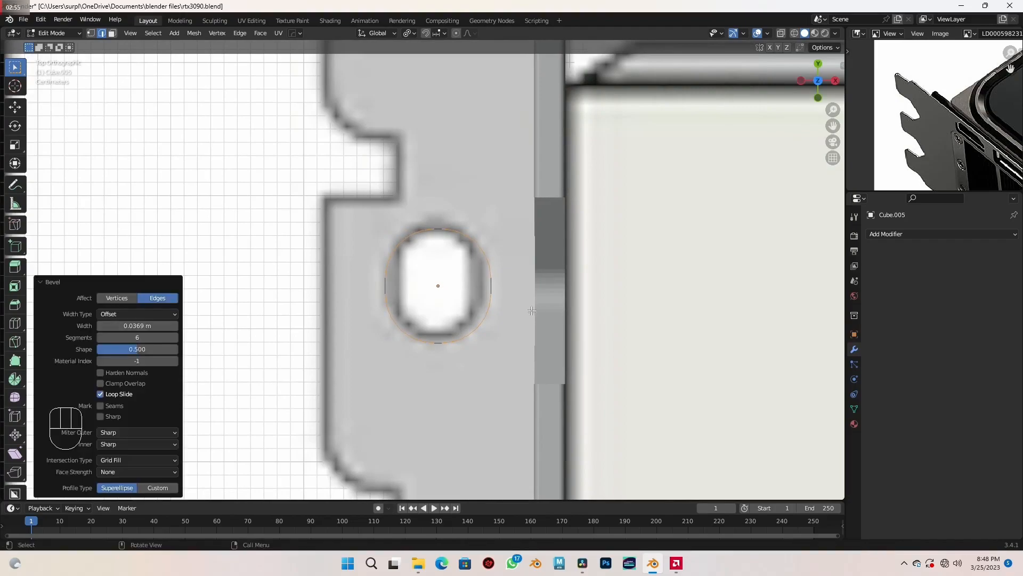
- Scale the whole cutter mesh by 0.843 in X and then uniformly by 1.091 to fit the reference hole
key("a")
key("s")
key("x")
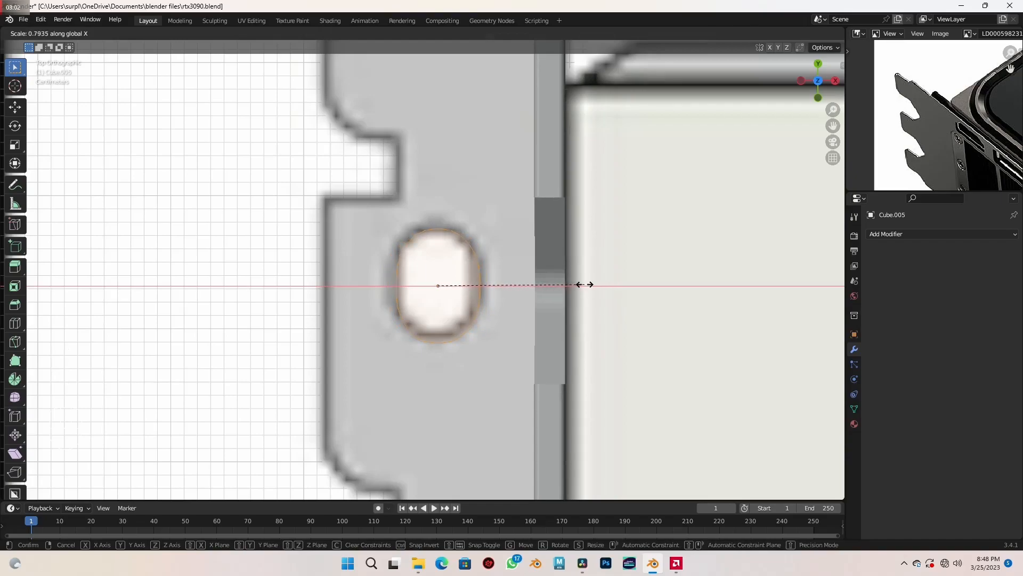
left_click(593, 281)
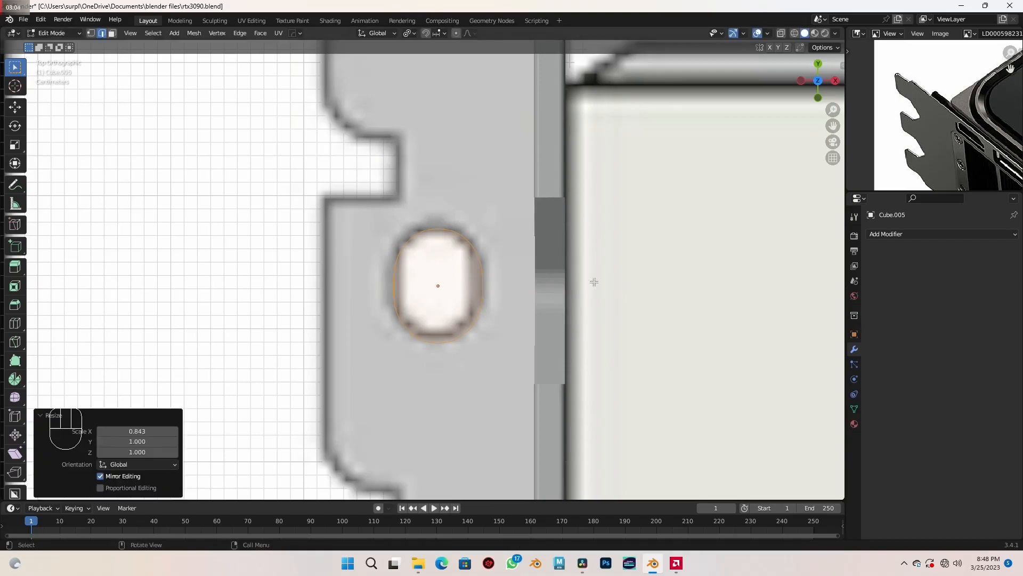
key("s")
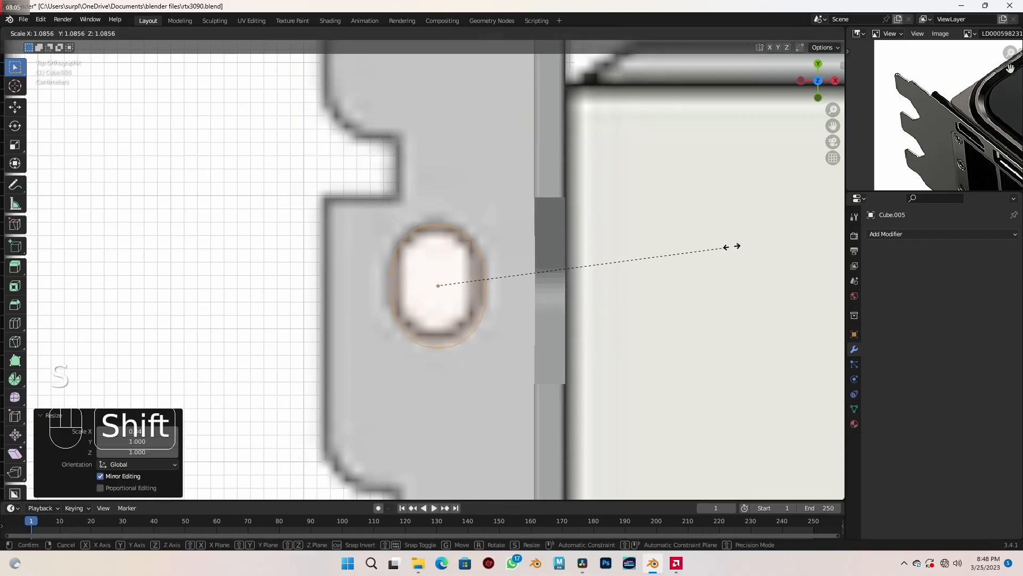
left_click(735, 244)
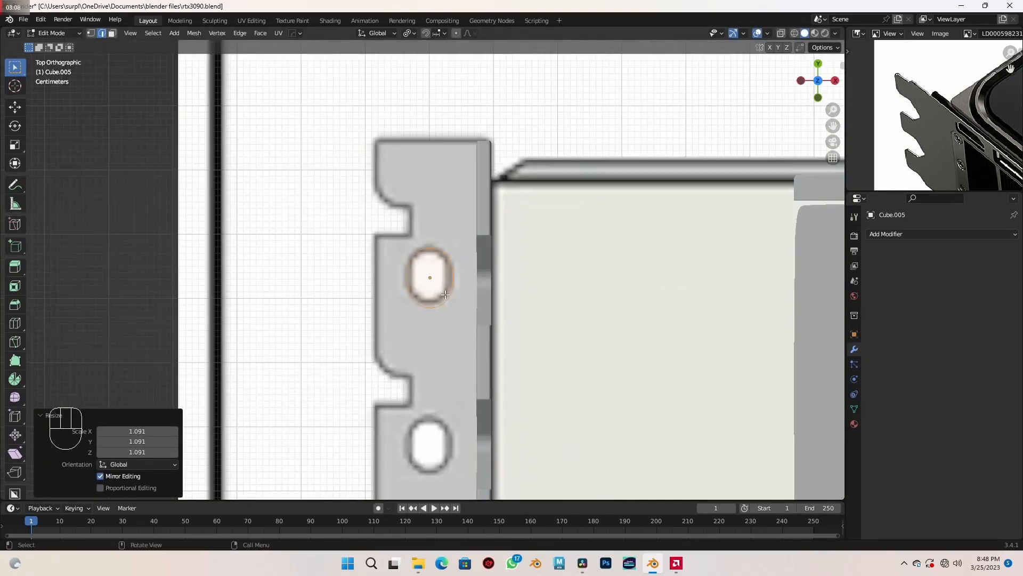
- Nudge the cutter mesh about -0.0013 m in X and 0.0012 m in Y, and fine-tune its overall scale
key("g")
key("shift")
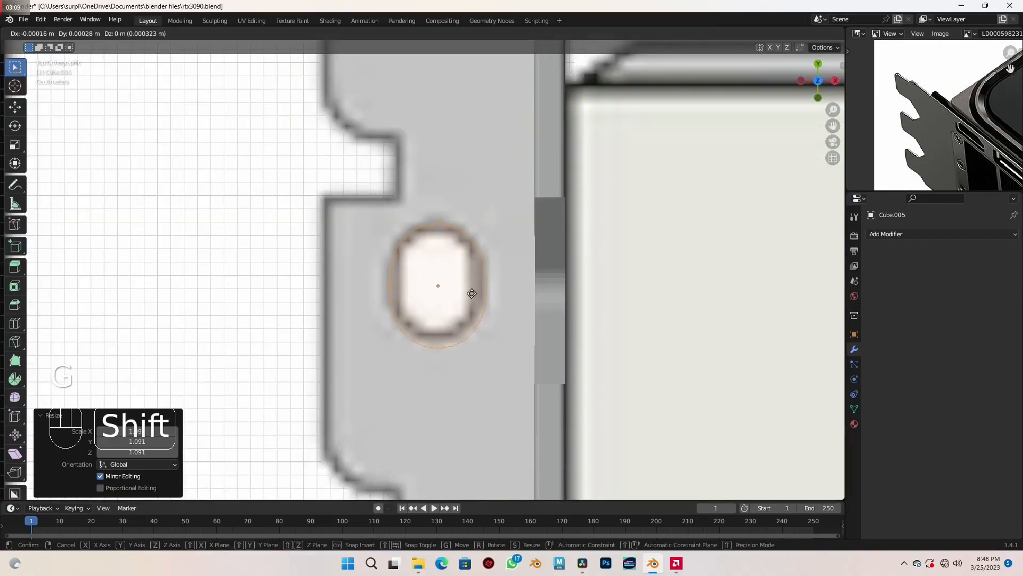
left_click(461, 283)
key("s")
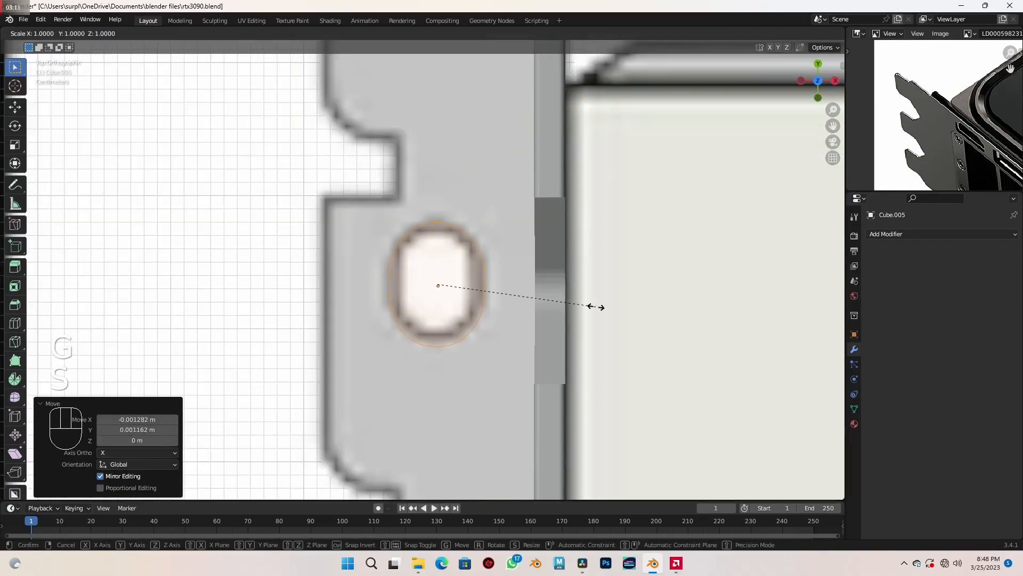
key("shift")
left_click(495, 283)
- Return to object mode and apply Shade Auto Smooth to the oval cutter
scroll(493, 284, "down", 8)
middle_click_drag(314, 387, 419, 312)
scroll(419, 312, "up", 5)
scroll(419, 312, "up", 2)
mouse_move(483, 310)
middle_mouse_down()
mouse_move(504, 306)
mouse_move(486, 308)
middle_mouse_up()
key("Tab")
scroll(484, 310, "up", 1)
right_click(422, 274)
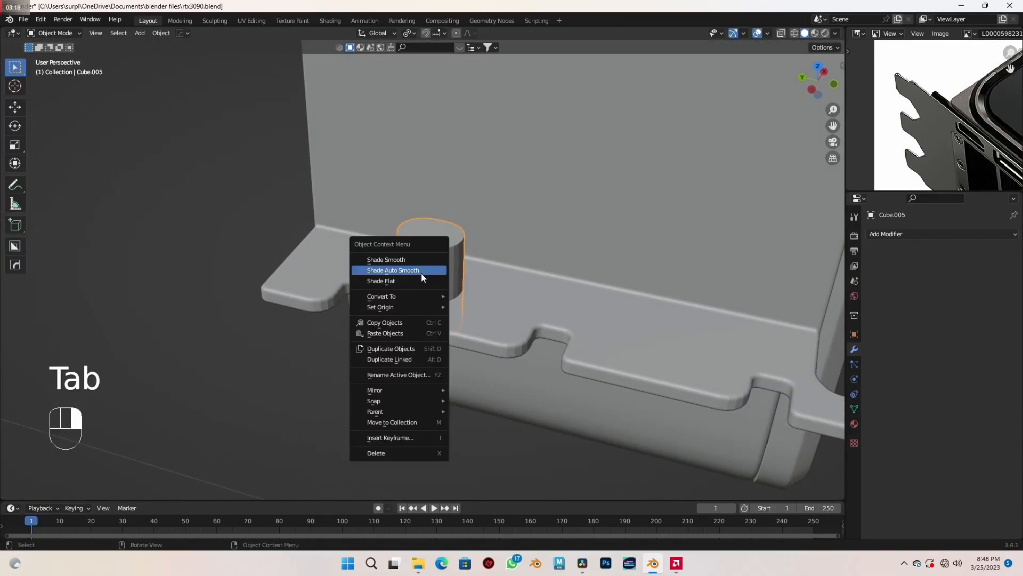
left_click(411, 271)
- In top wireframe view, duplicate the oval cutter about -0.263 m along Y onto the next oval hole
mouse_move(487, 293)
middle_mouse_down()
mouse_move(501, 308)
mouse_move(482, 293)
mouse_move(493, 240)
mouse_move(487, 276)
middle_mouse_up()
key("KP_7")
key("shift+z")
scroll(485, 314, "down", 3)
scroll(488, 269, "up", 2)
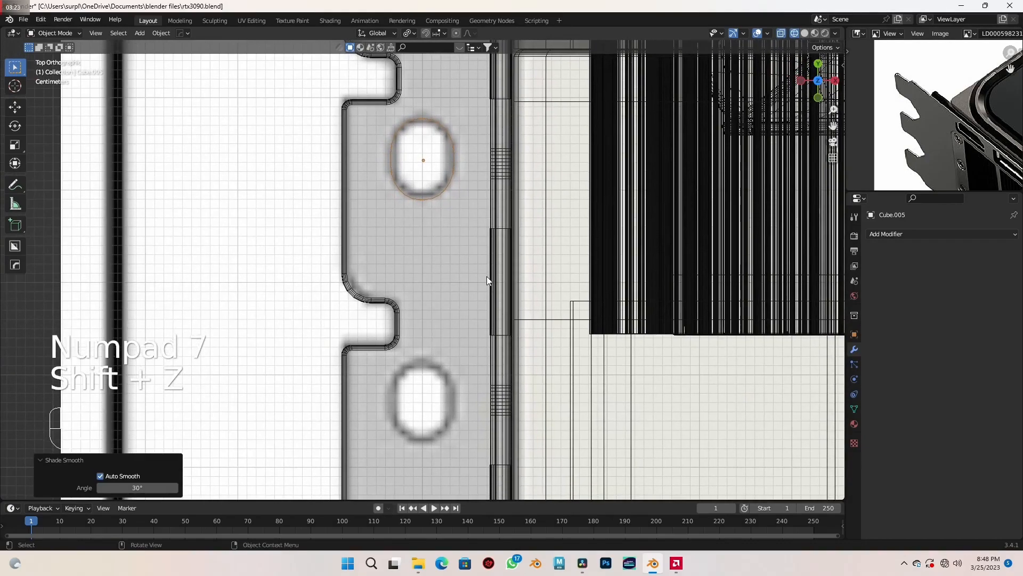
key("shift+d")
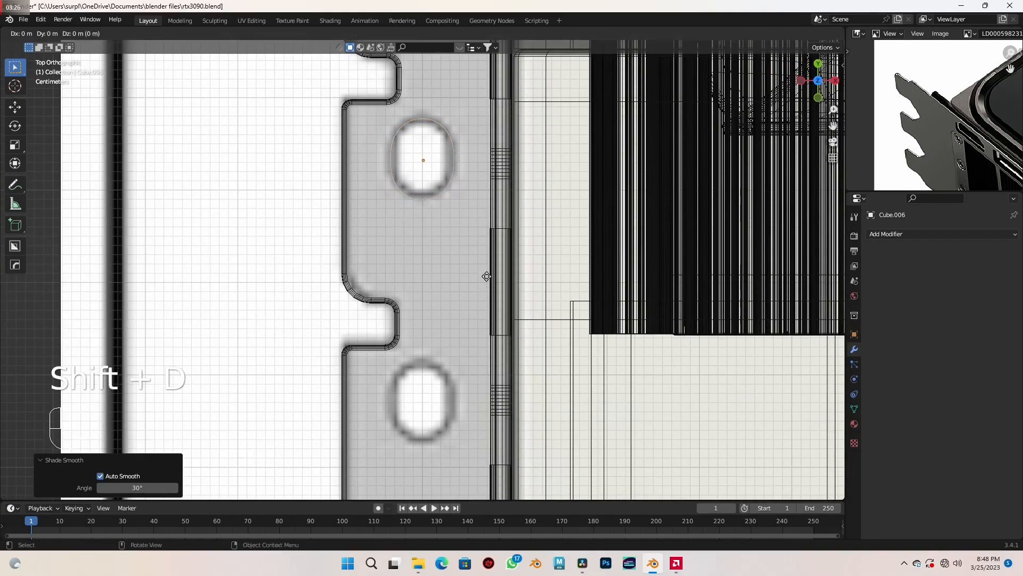
key("y")
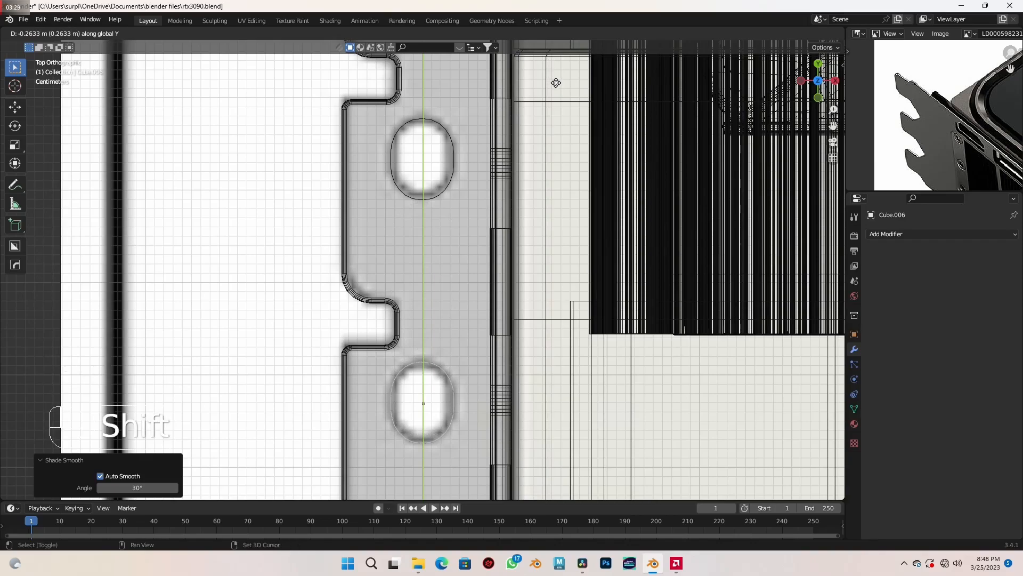
left_click(548, 139, "shift")
- Select the bracket plate in solid display and add two more Boolean modifiers to it
scroll(547, 141, "down", 2)
middle_click_drag(493, 298, 612, 248)
scroll(612, 247, "down", 2)
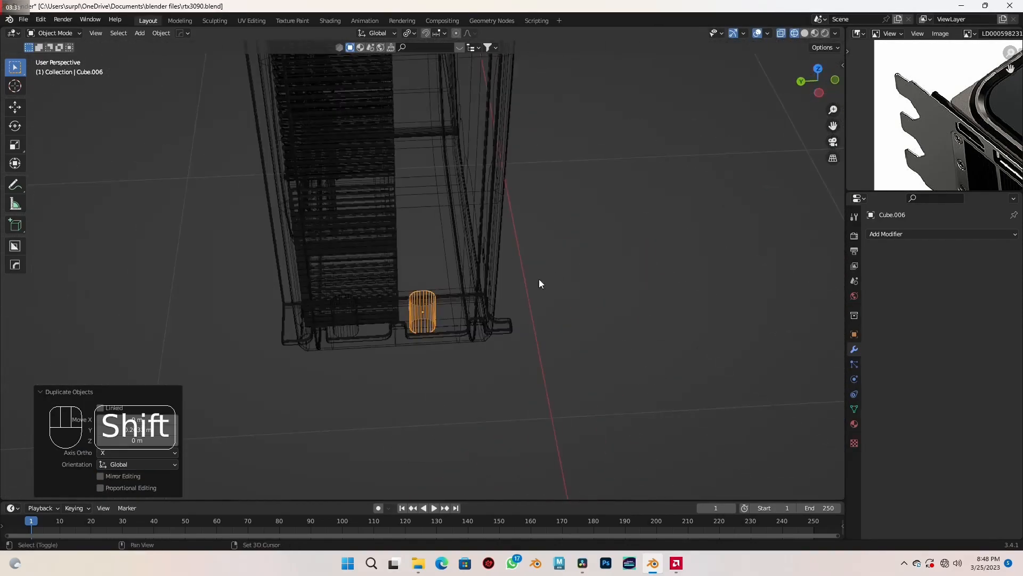
key("shift+z")
scroll(510, 291, "up", 2)
scroll(509, 291, "up", 2)
middle_click_drag(511, 296, 559, 231, "shift")
left_click(462, 171)
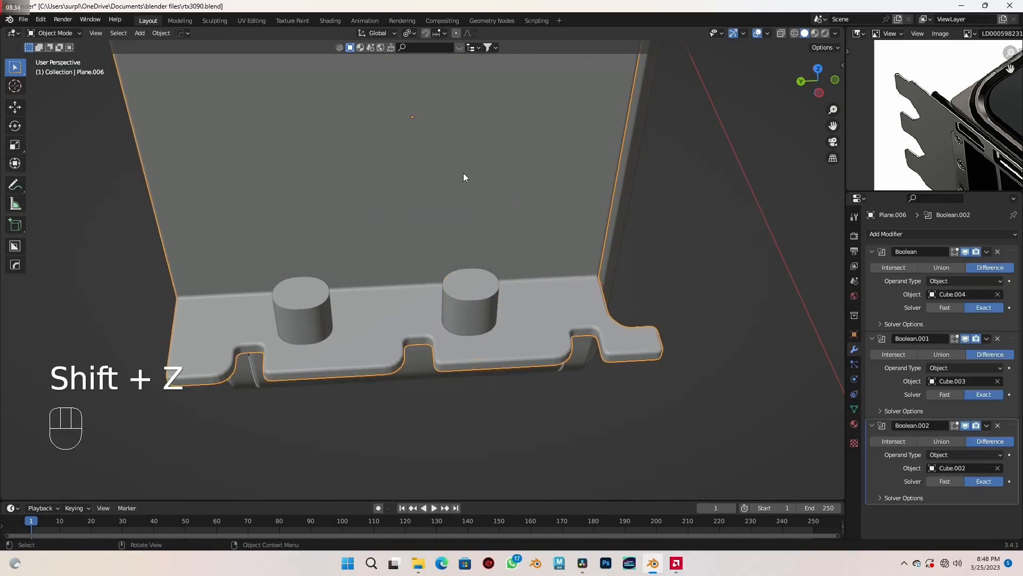
scroll(473, 324, "down", 1)
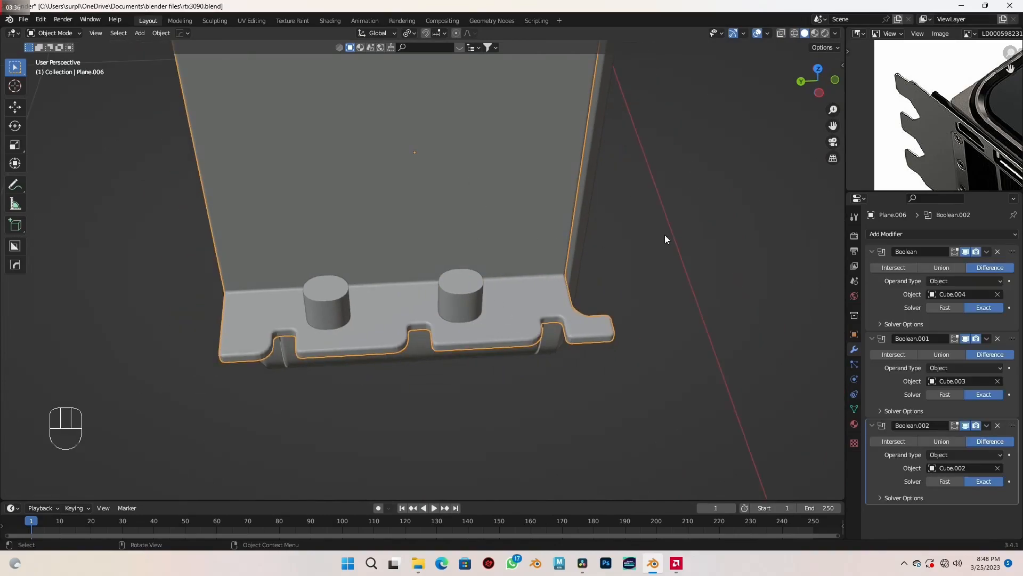
left_click(893, 233)
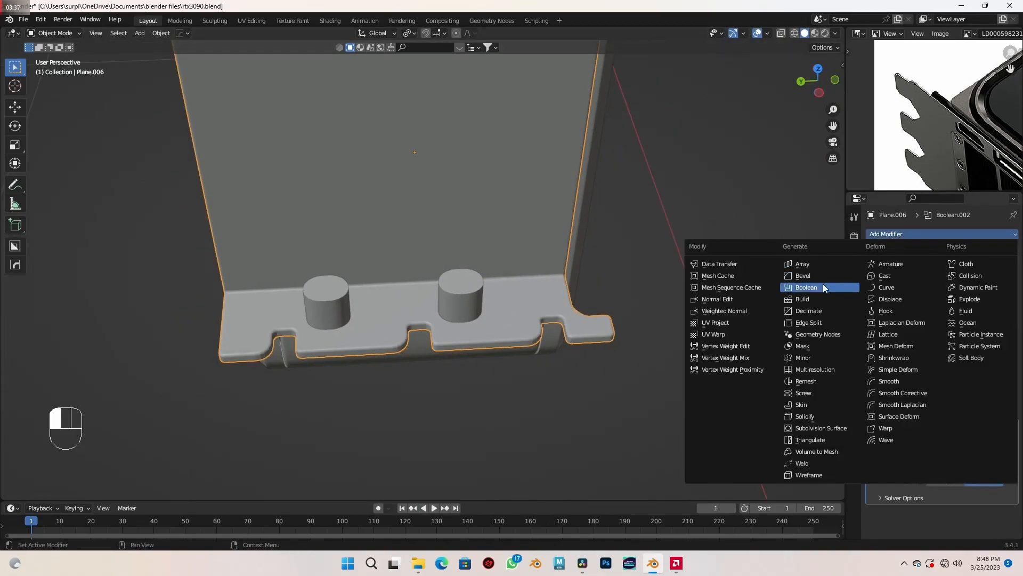
left_click(820, 286)
left_click(908, 234)
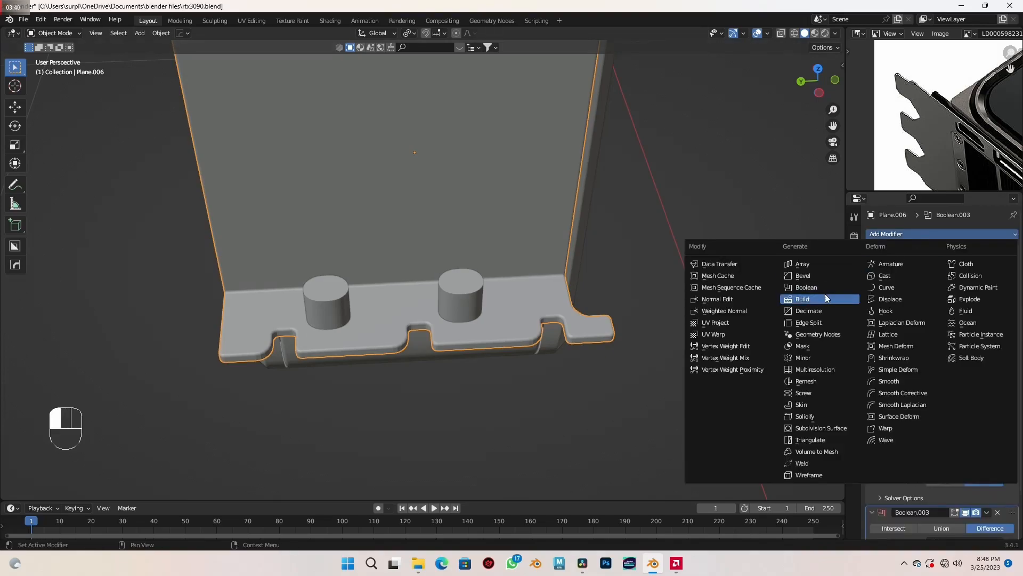
left_click(823, 286)
- Assign the cutters Cube.006 and Cube.005 as the objects of the two new Difference Booleans
scroll(926, 360, "down", 5)
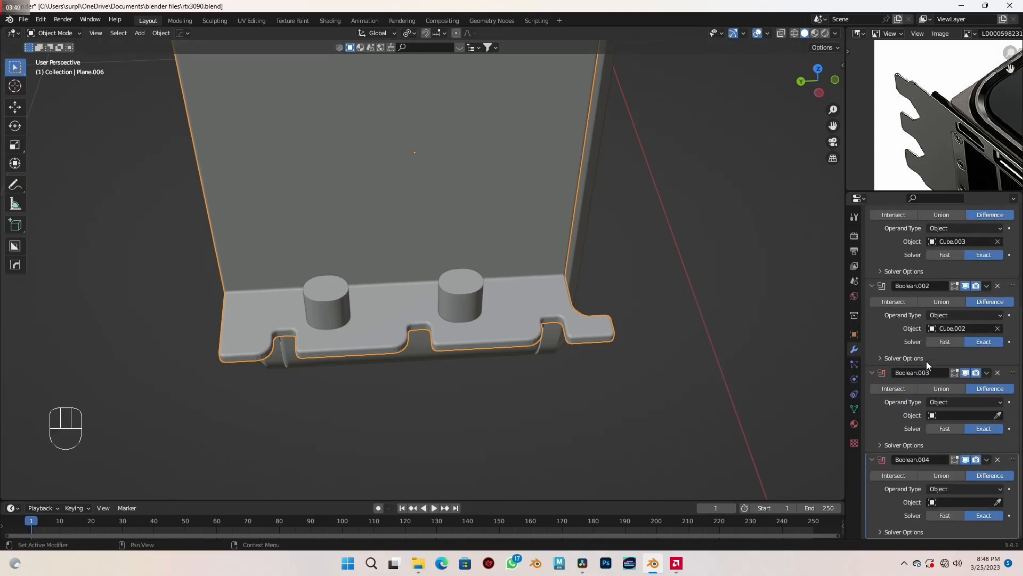
left_click(998, 415)
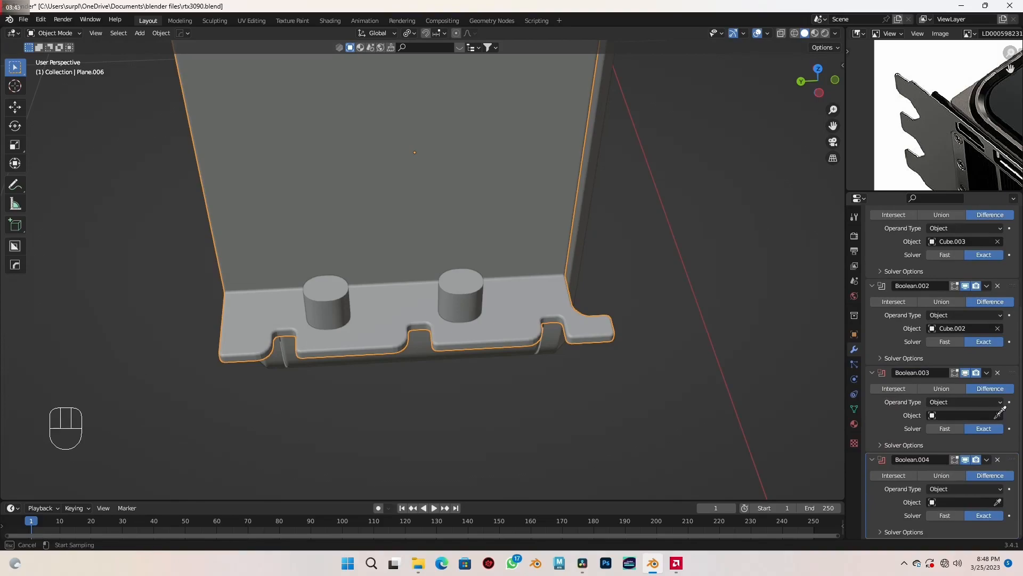
left_click(460, 295)
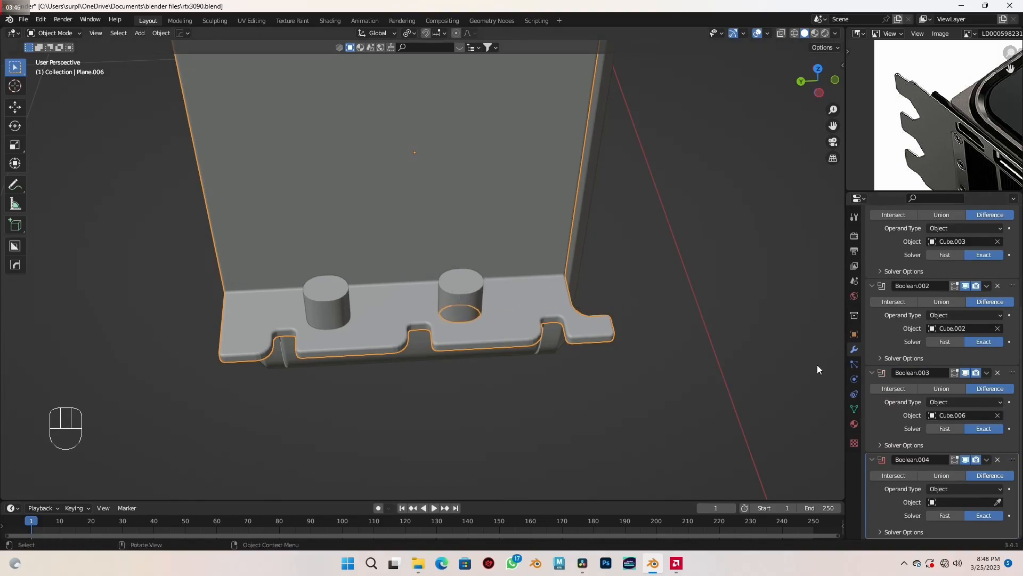
left_click(998, 502)
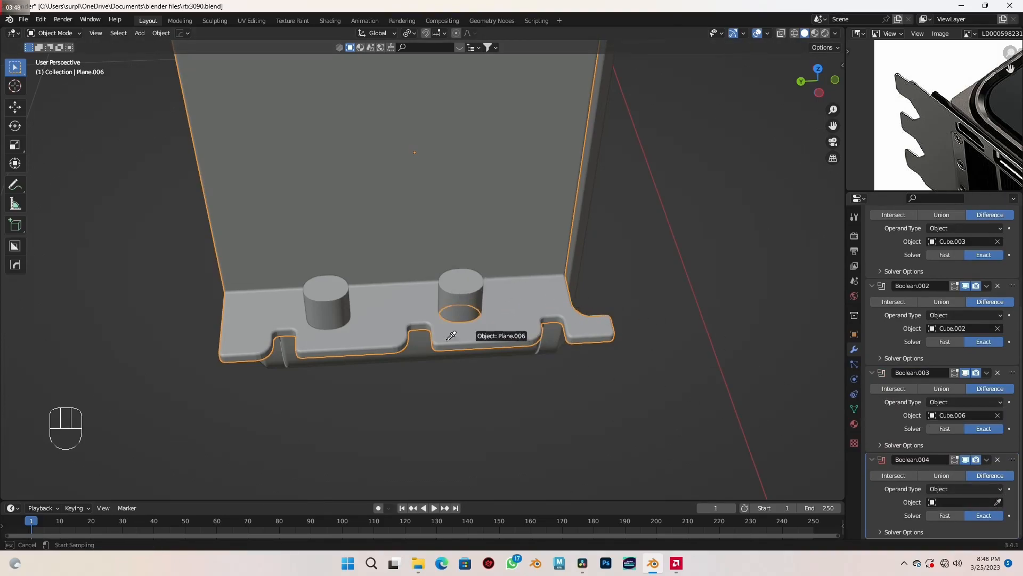
left_click(341, 310)
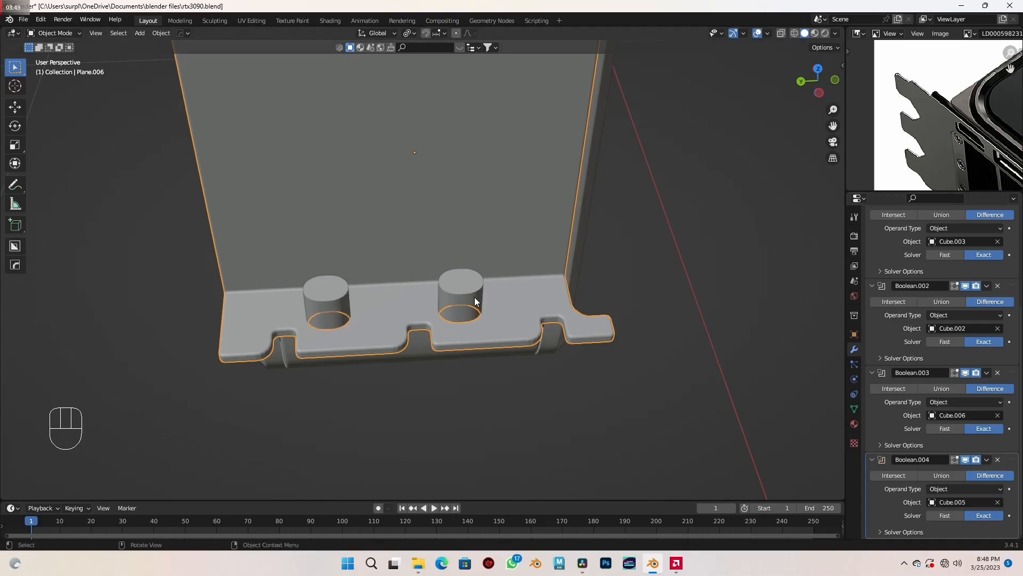
- Hide the two oval cutters and save the file
left_click(475, 296)
left_click(329, 304, "shift")
key("h")
scroll(411, 294, "down", 2)
middle_click_drag(411, 293, 428, 351)
middle_click_drag(463, 318, 488, 310)
key("ctrl+s")
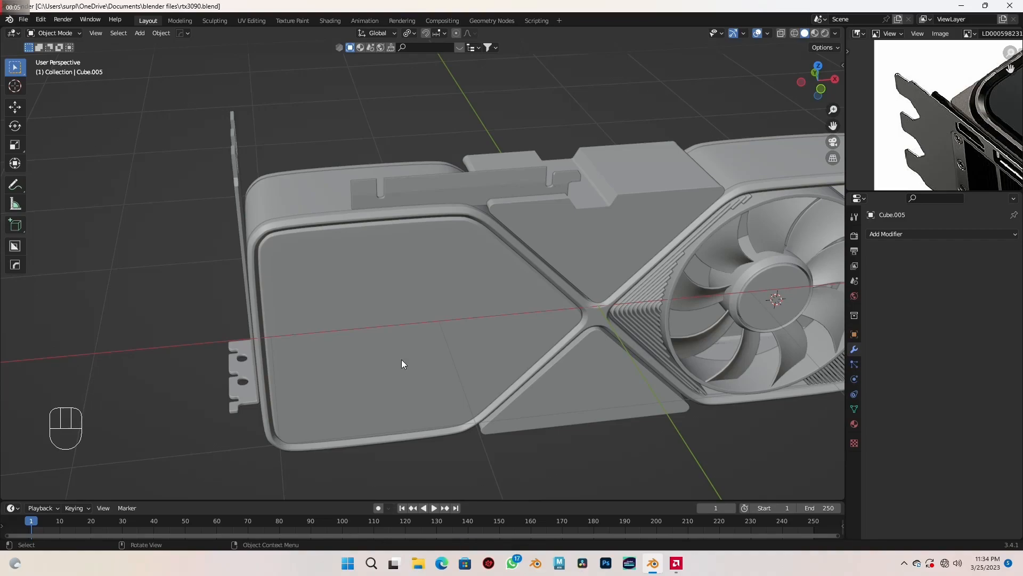
- Examine the reference image's bracket and edge details, and inspect the model's bracket, center cross and fins beside the fan
middle_click_drag(404, 360, 625, 261)
scroll(361, 334, "up", 2)
scroll(361, 334, "down", 1)
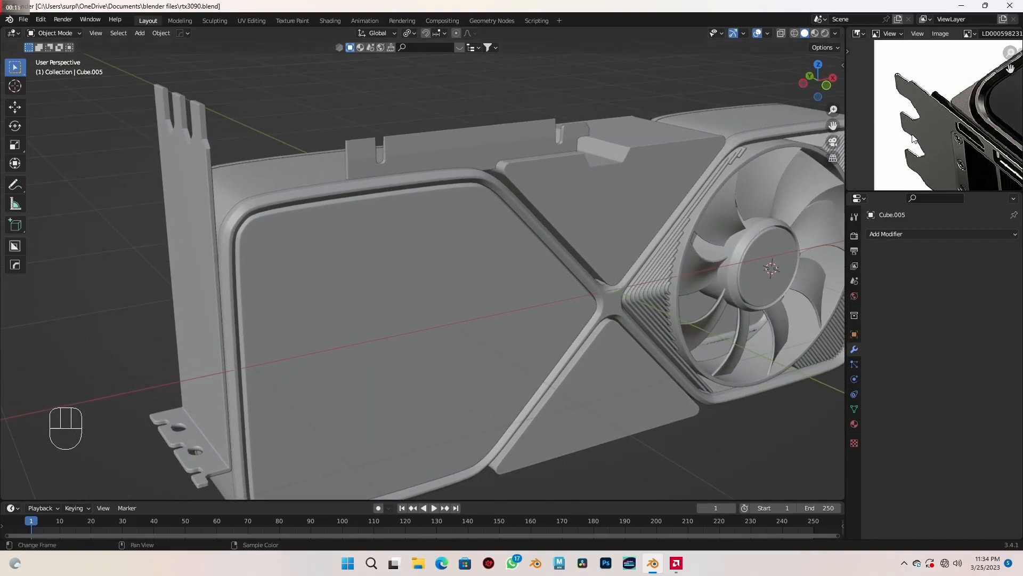
scroll(988, 158, "down", 1)
scroll(987, 158, "up", 3)
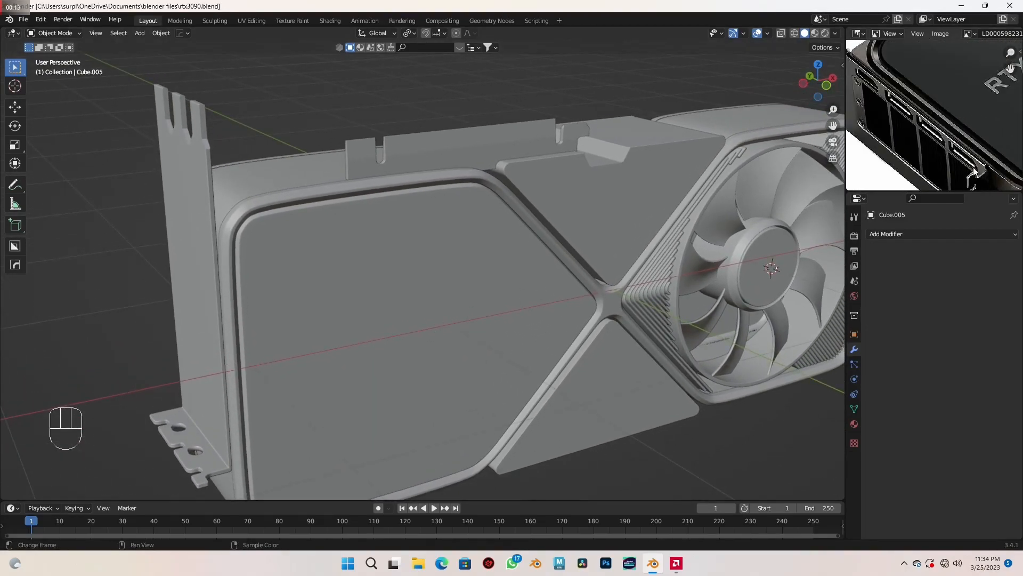
scroll(932, 142, "down", 3)
middle_click_drag(931, 142, 856, 115)
scroll(947, 137, "up", 3)
middle_click_drag(947, 142, 935, 119)
scroll(915, 120, "down", 1)
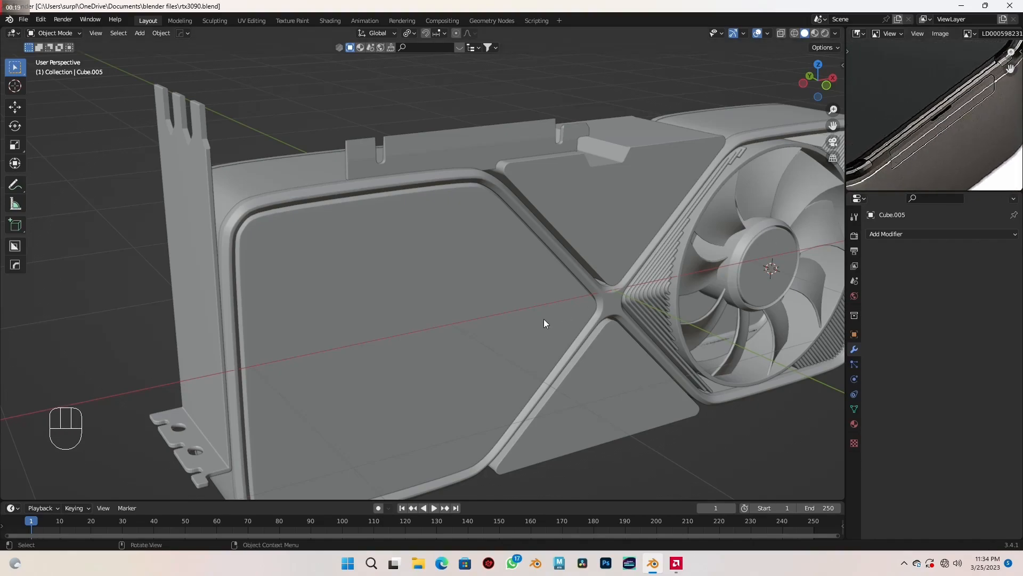
scroll(543, 324, "down", 3)
middle_click_drag(542, 324, 448, 326, "shift")
scroll(480, 318, "up", 1)
scroll(507, 337, "up", 3)
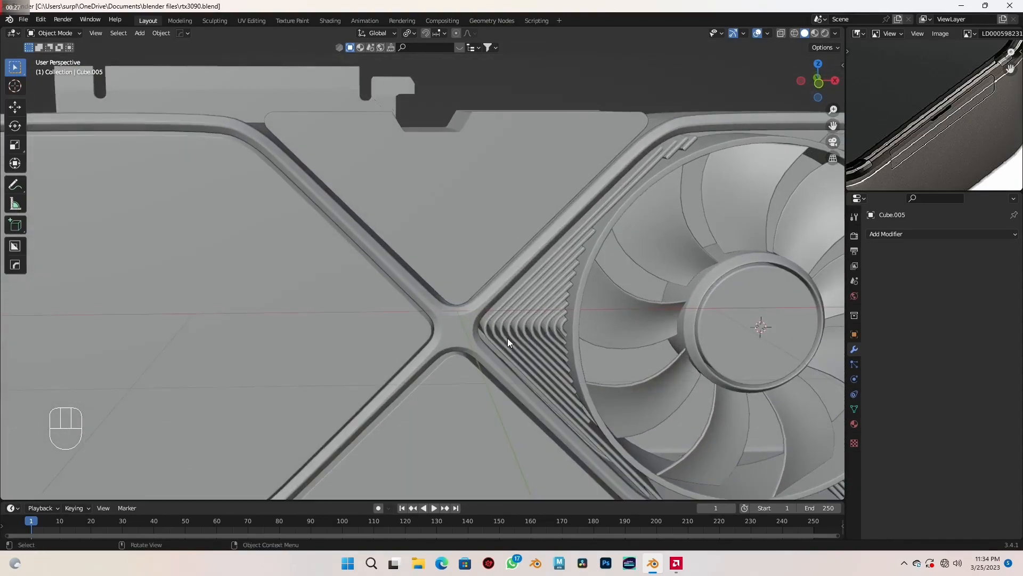
middle_click_drag(507, 338, 509, 305, "shift")
scroll(501, 312, "up", 1)
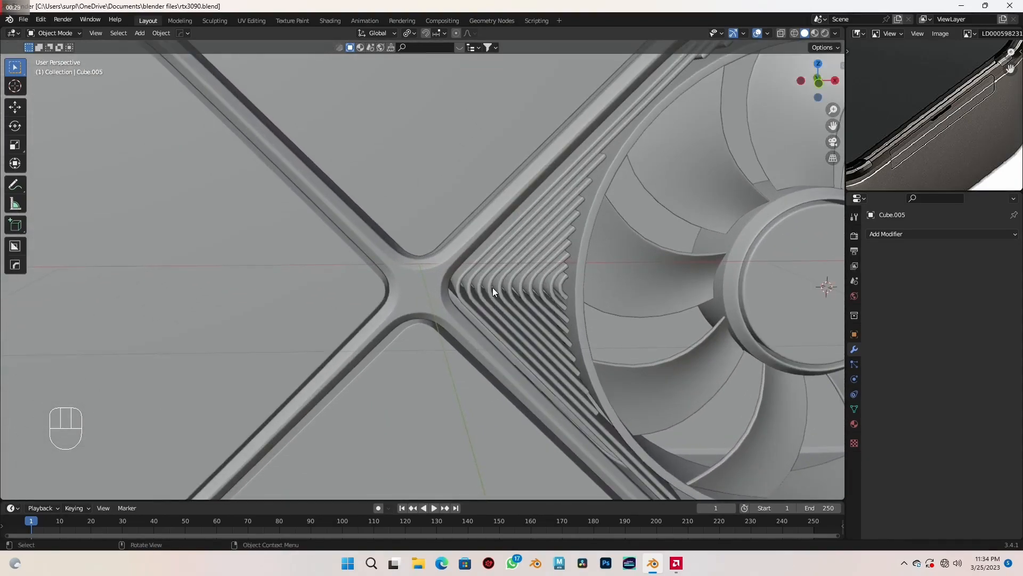
- Select the fins beside the fan and examine how the corner fins look in the reference image
left_click(493, 287)
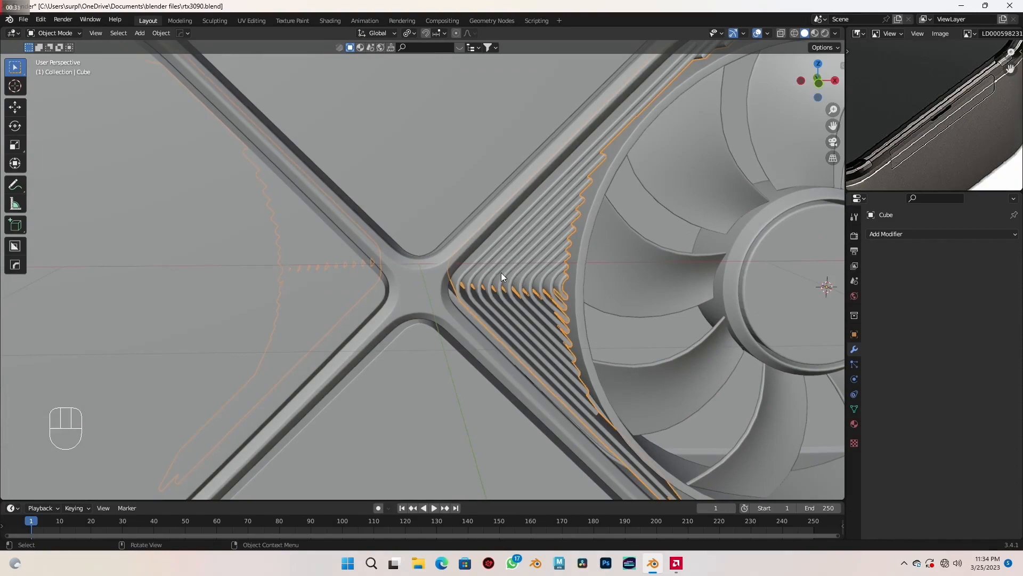
scroll(938, 112, "down", 4)
middle_click_drag(939, 113, 898, 65)
scroll(947, 91, "up", 3)
scroll(960, 119, "up", 4)
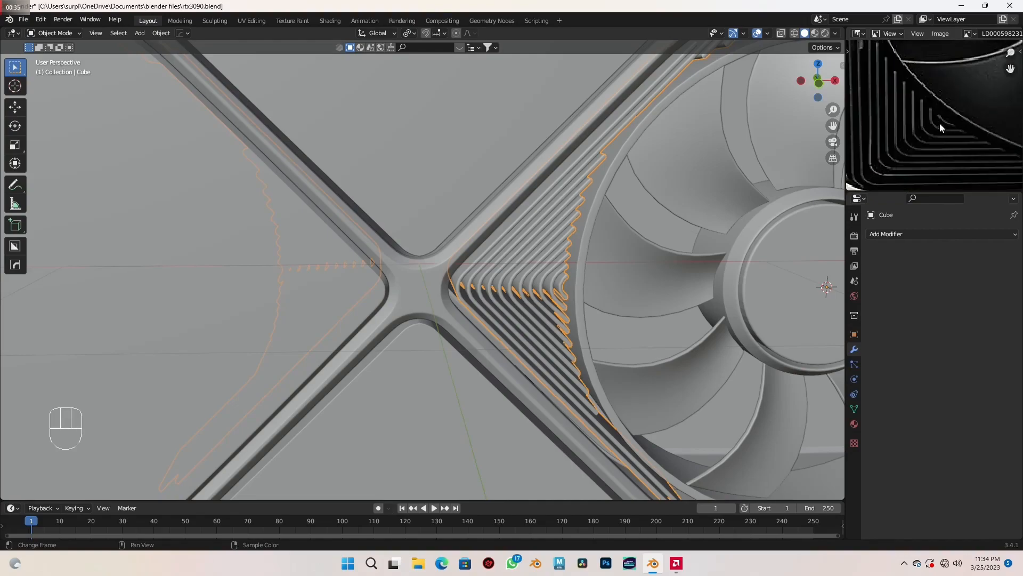
scroll(954, 126, "up", 2)
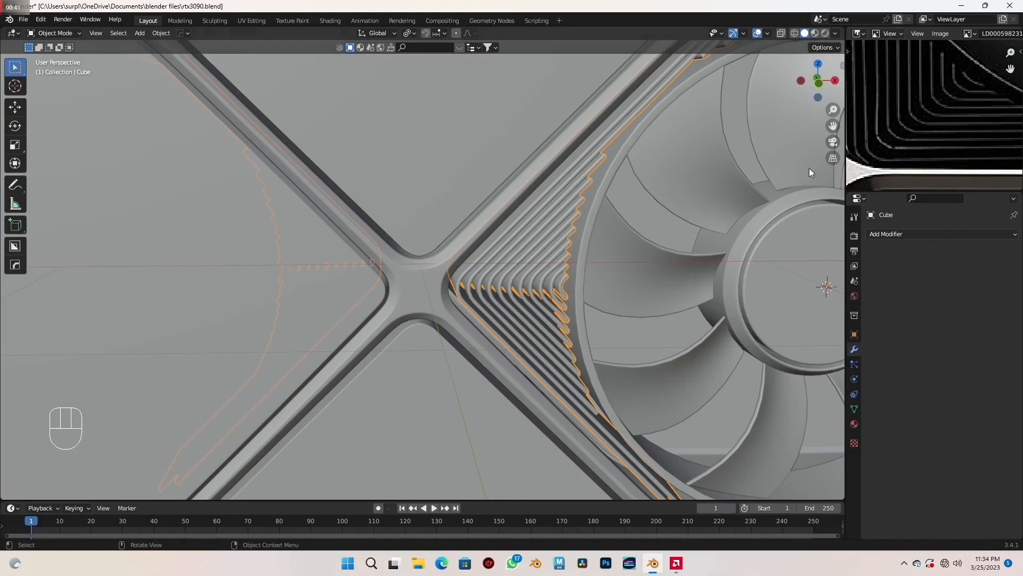
scroll(668, 210, "down", 5)
scroll(641, 210, "down", 2)
middle_click_drag(603, 236, 529, 285, "shift")
scroll(586, 250, "down", 1)
scroll(528, 285, "up", 2)
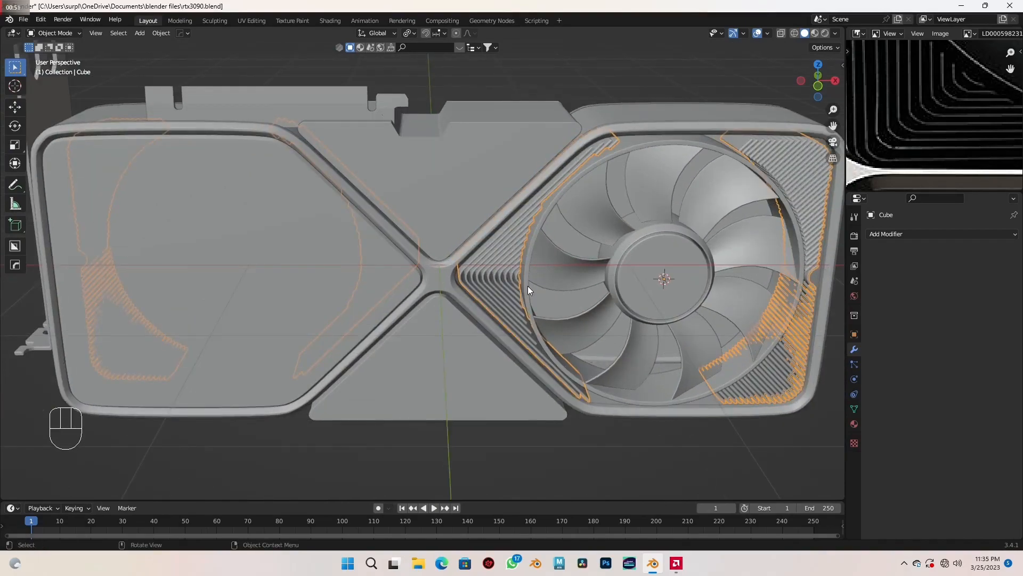
- Add a cube in front view, move it about -1.196 m along X to the card's centre, and stretch it about 2.18 times along X
key("KP_1")
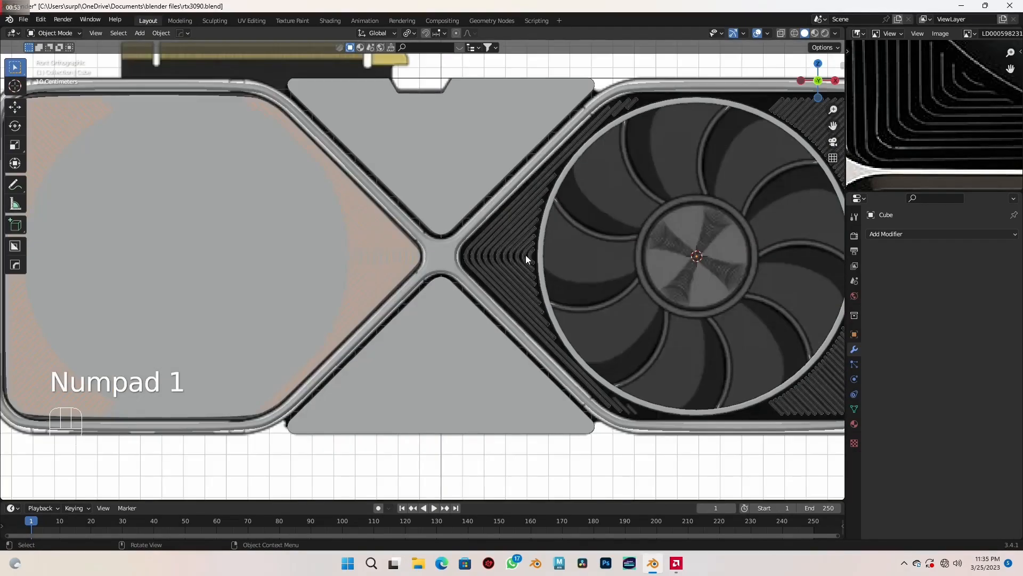
key("shift+a")
left_click(594, 265)
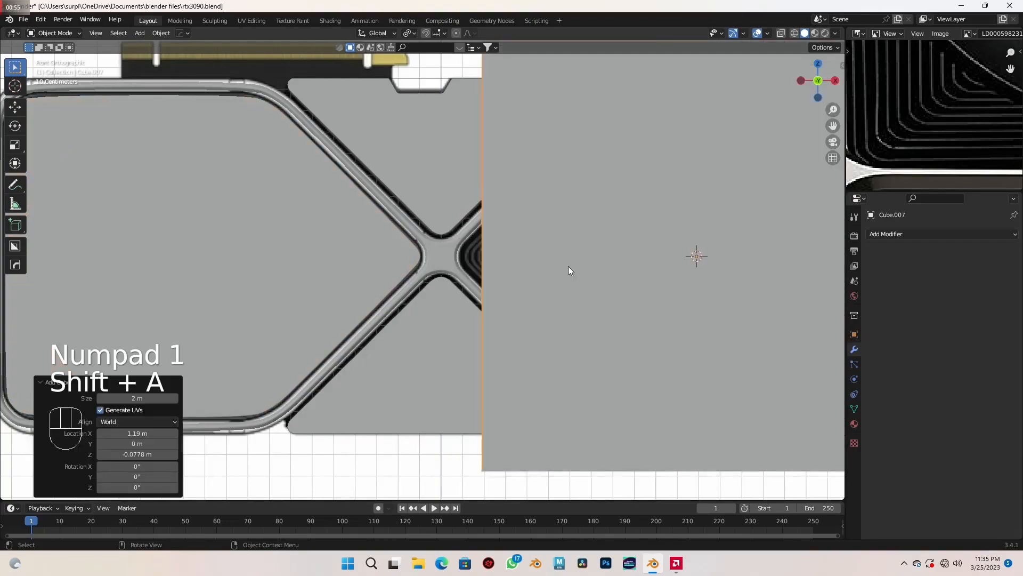
scroll(568, 270, "down", 3)
middle_click_drag(591, 291, 560, 302, "shift")
key("g")
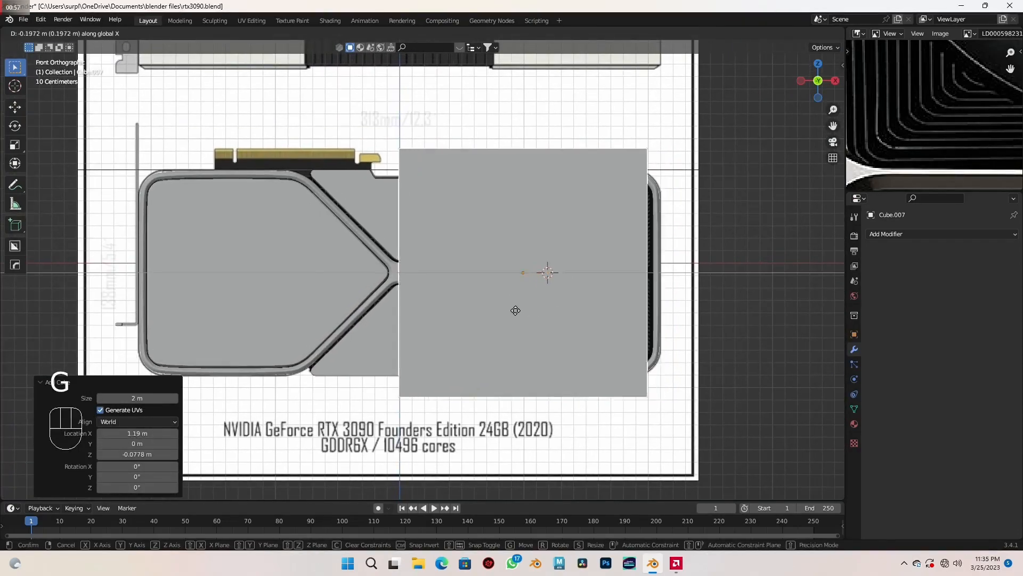
left_click(408, 311)
key("s")
key("x")
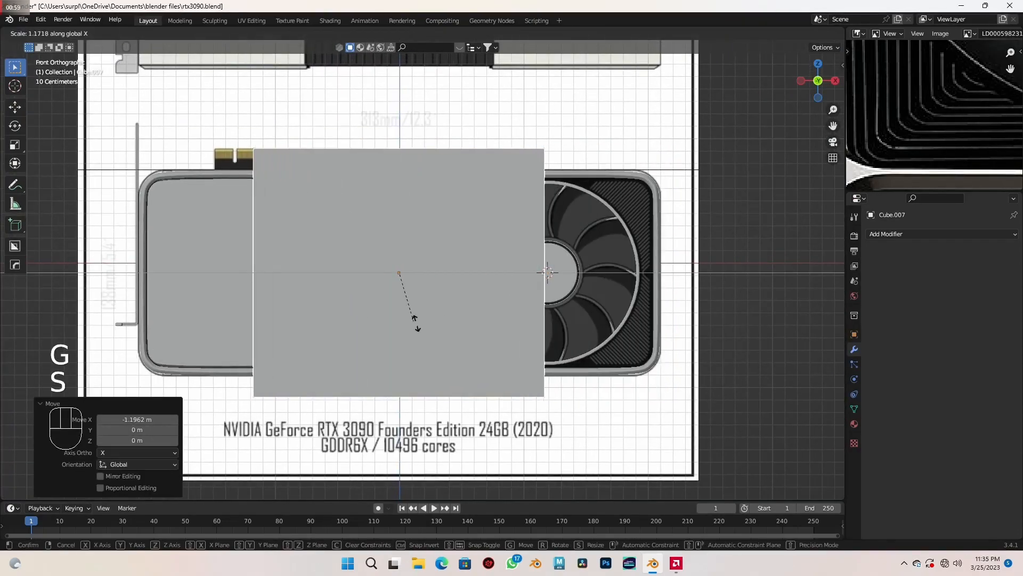
left_click(462, 344)
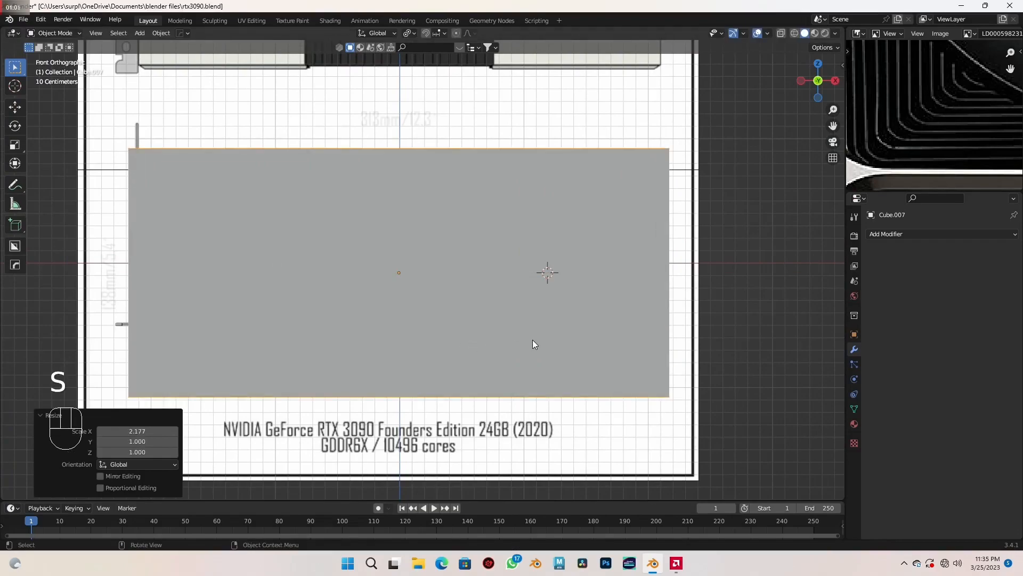
- Flatten the cube along Z into a very thin strip, scaling it to about 0.004 and again by about 0.895
scroll(610, 336, "up", 4)
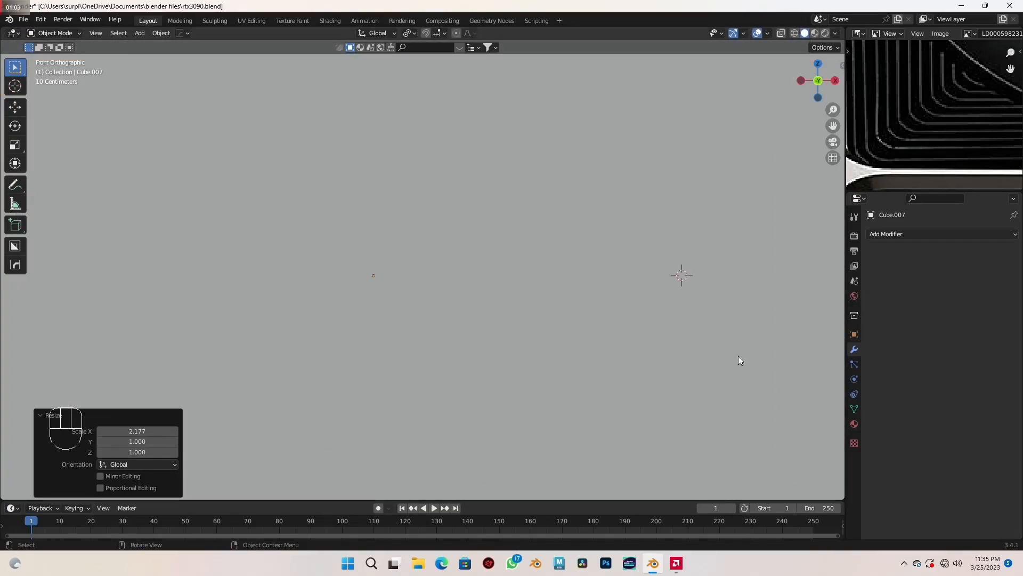
key("s")
key("z")
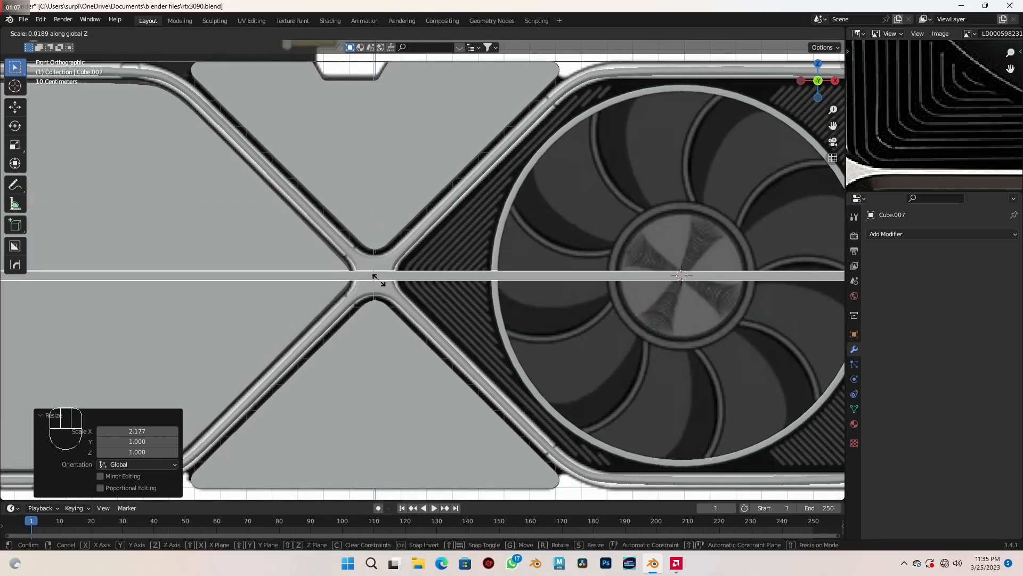
key("shift")
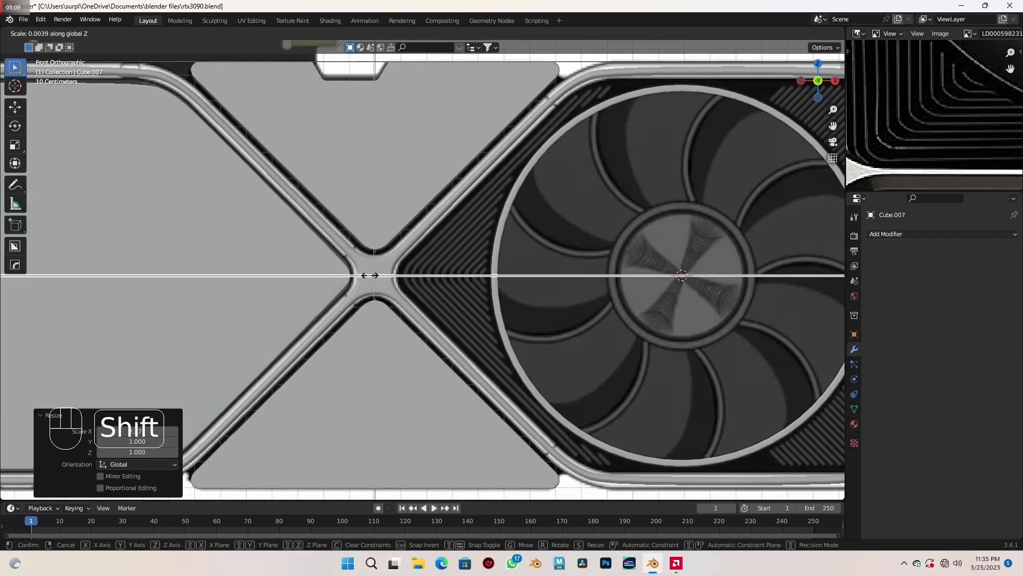
left_click(369, 273)
scroll(406, 260, "up", 6)
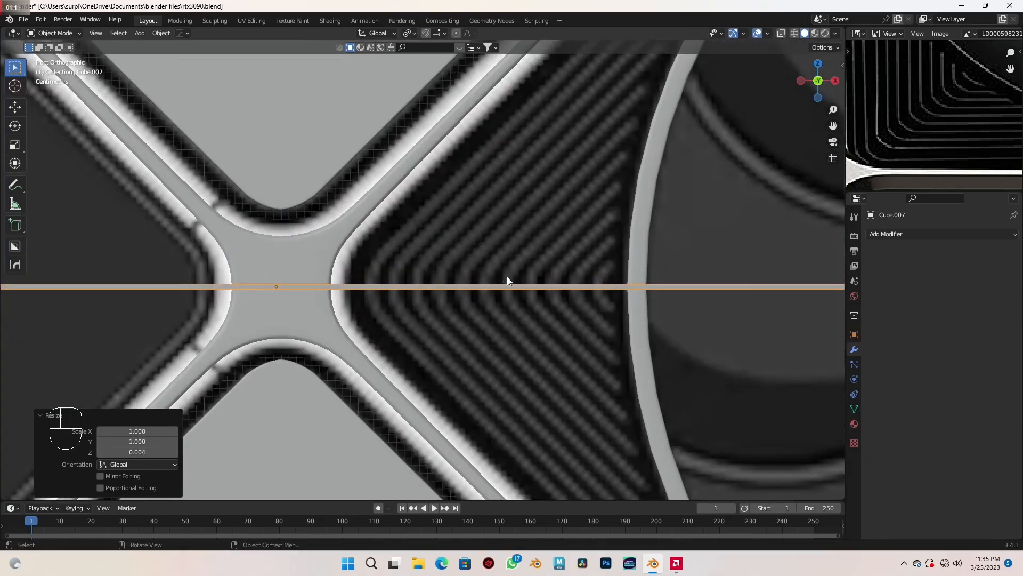
key("s")
key("z")
key("shift")
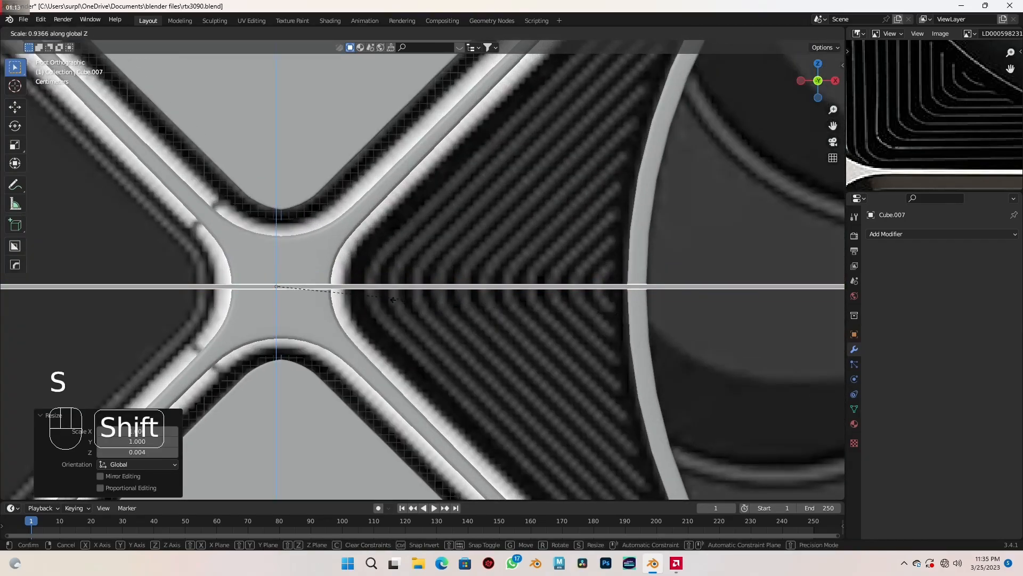
left_click(313, 305)
- Raise the strip about 0.0186 m along Z and place a duplicate about 0.042 m below it
key("g")
key("z")
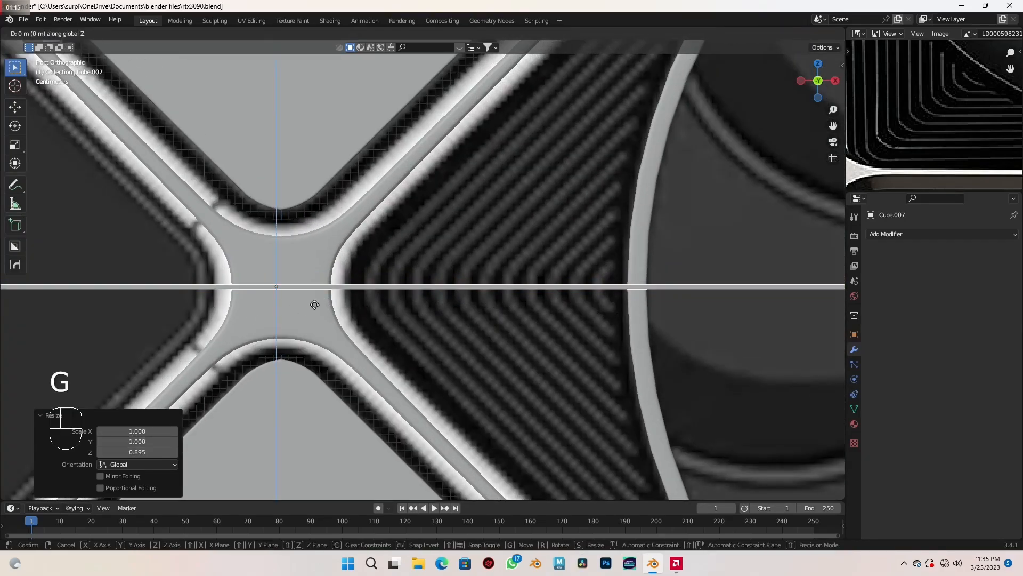
left_click(311, 286)
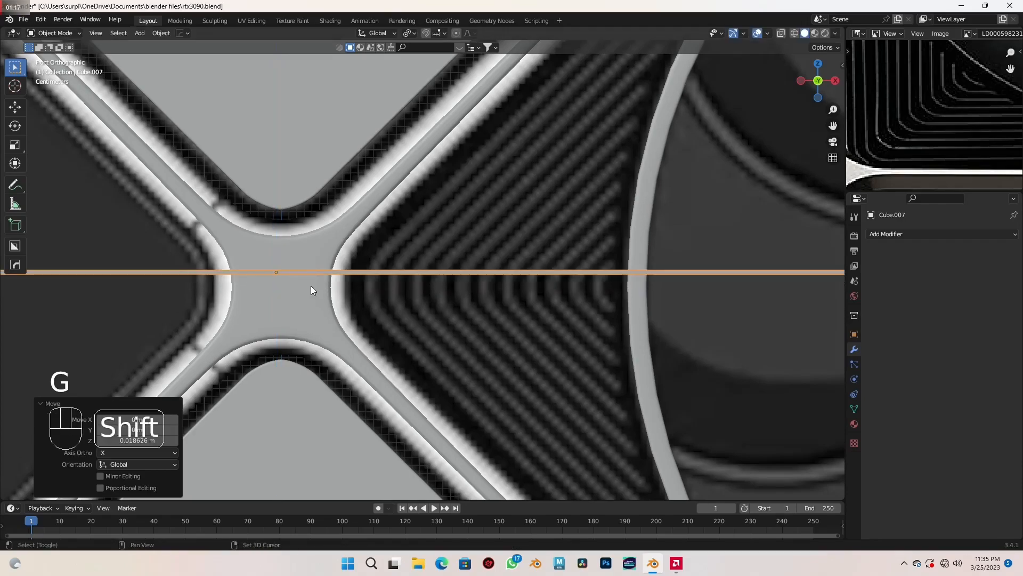
key("shift+d")
key("z")
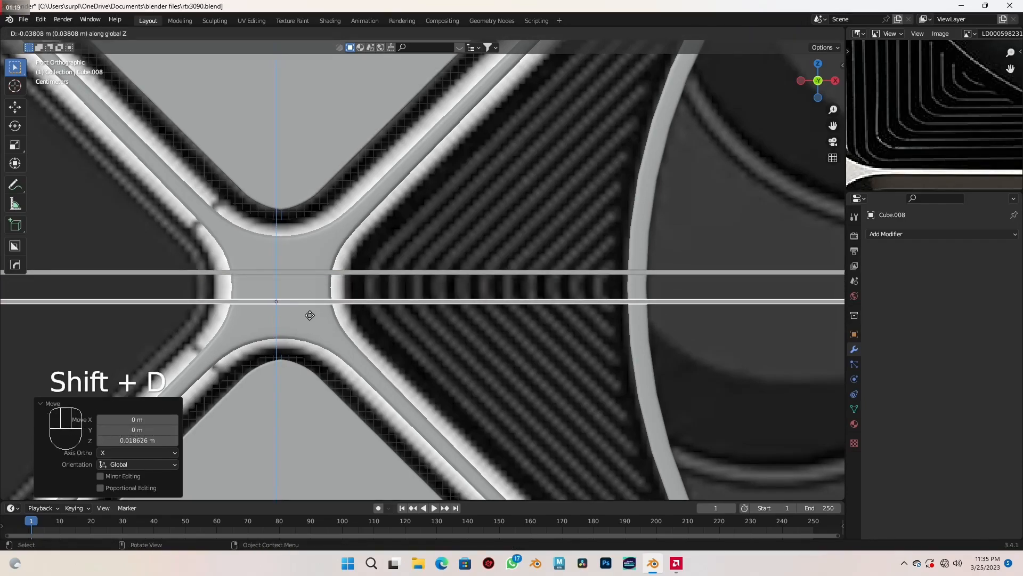
key("shift")
left_click(313, 321)
scroll(321, 346, "down", 5)
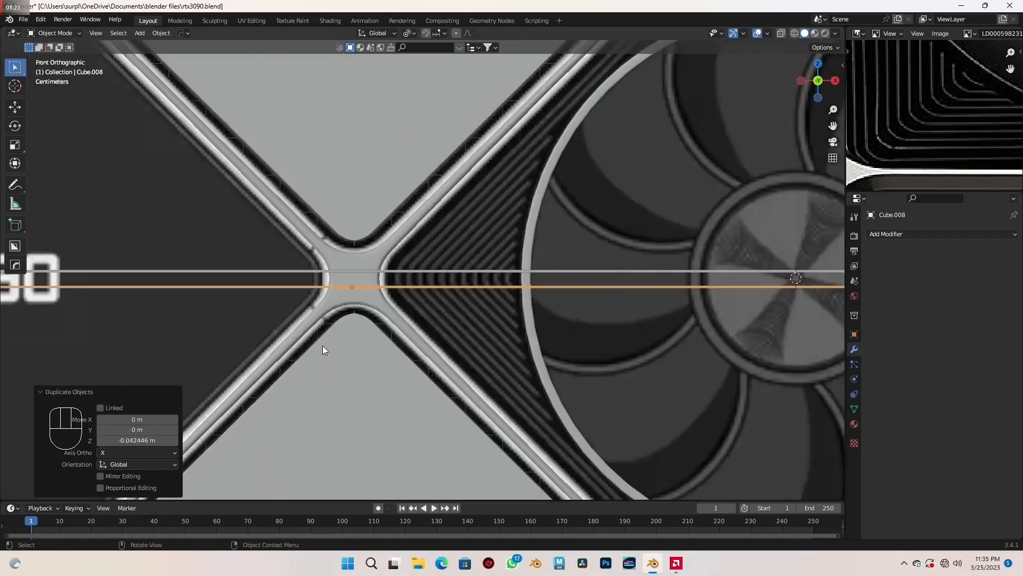
- Add a Difference Boolean to the fins with the upper strip Cube.007 as its object, and hide that strip
middle_click_drag(338, 325, 409, 328)
scroll(462, 302, "up", 5)
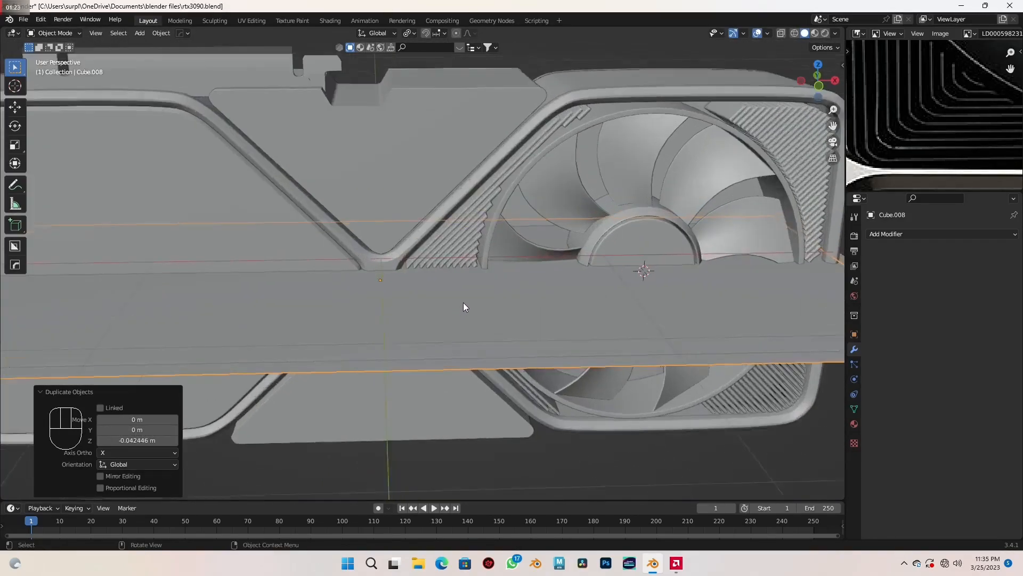
middle_click_drag(463, 302, 464, 325, "shift")
left_click(559, 247)
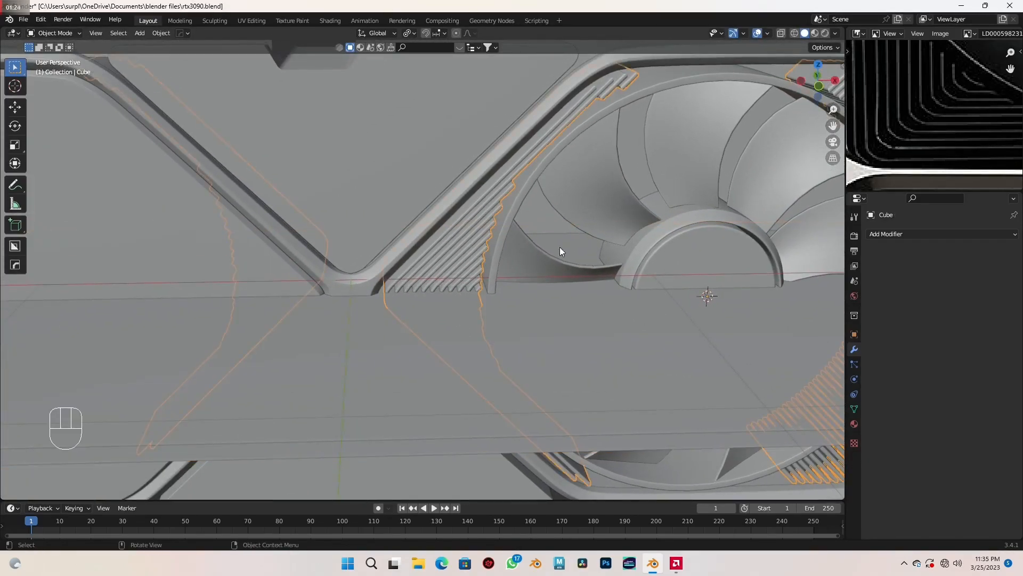
left_click(918, 234)
left_click(811, 290)
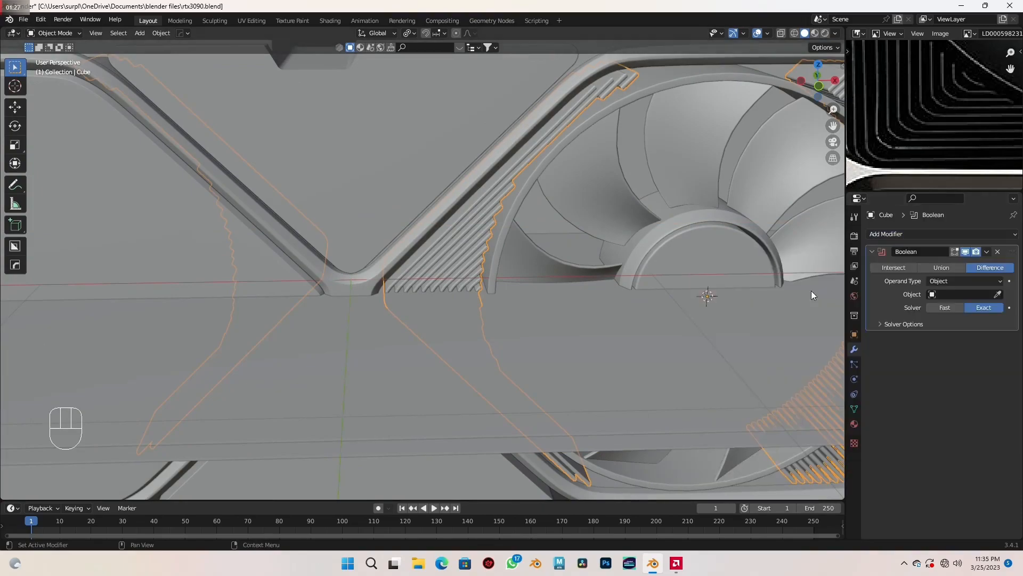
left_click(998, 294)
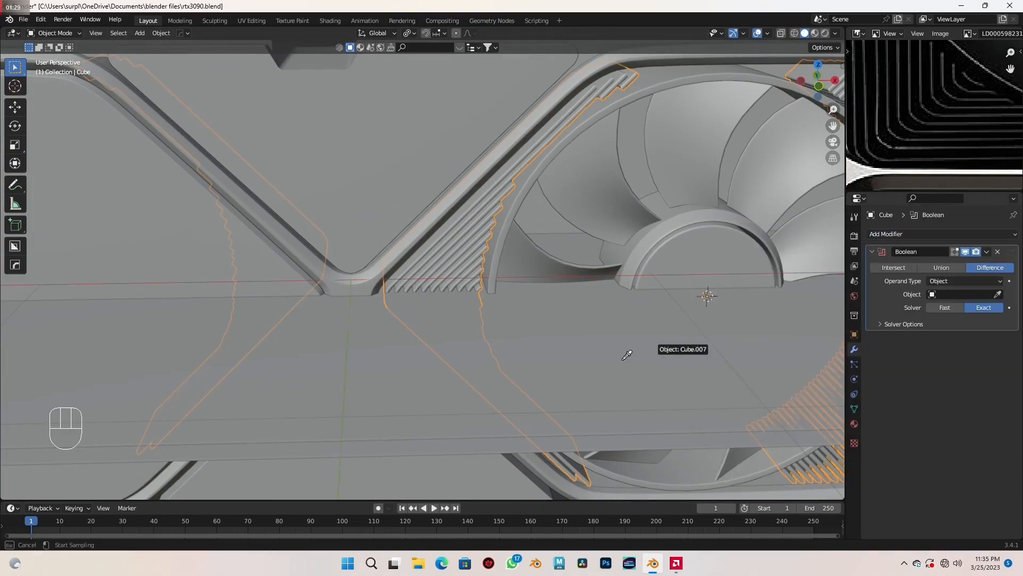
left_click(610, 357)
middle_click_drag(610, 358, 583, 335)
left_click(606, 337)
key("h")
- Add a second Difference Boolean to the fins with the lower strip Cube.008 as its object, and hide that strip
left_click(446, 264)
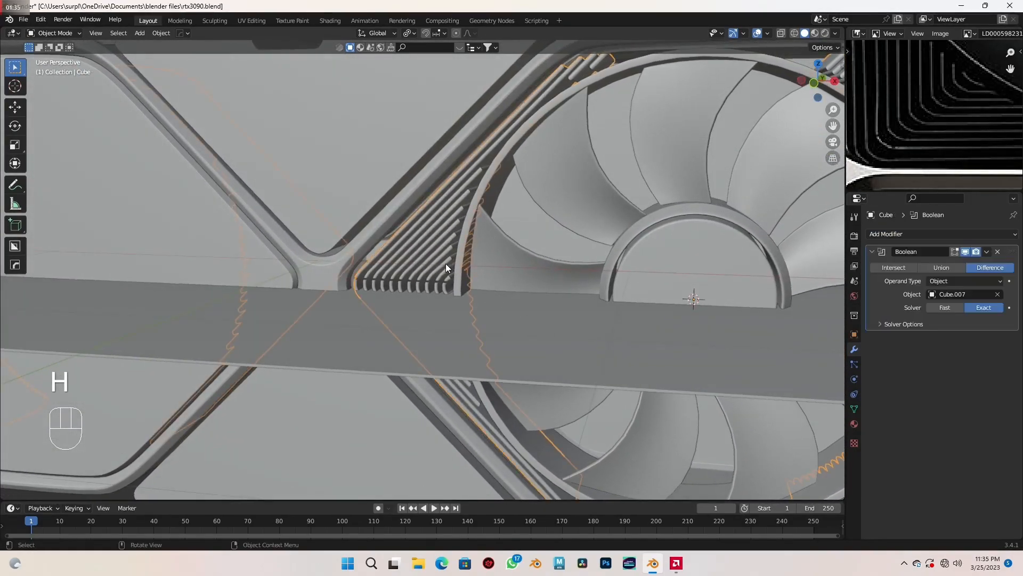
left_click(919, 234)
left_click(812, 287)
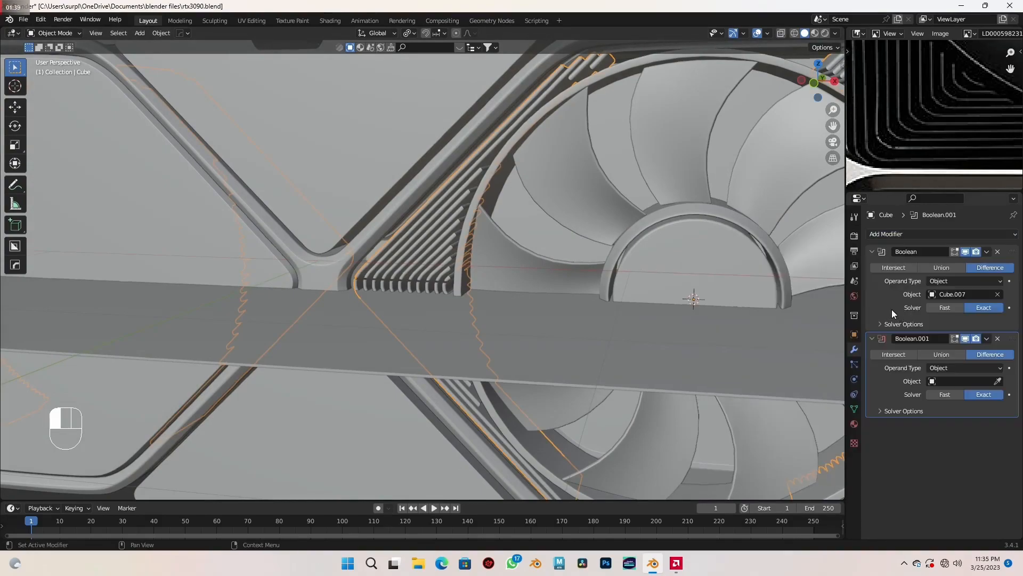
left_click(999, 381)
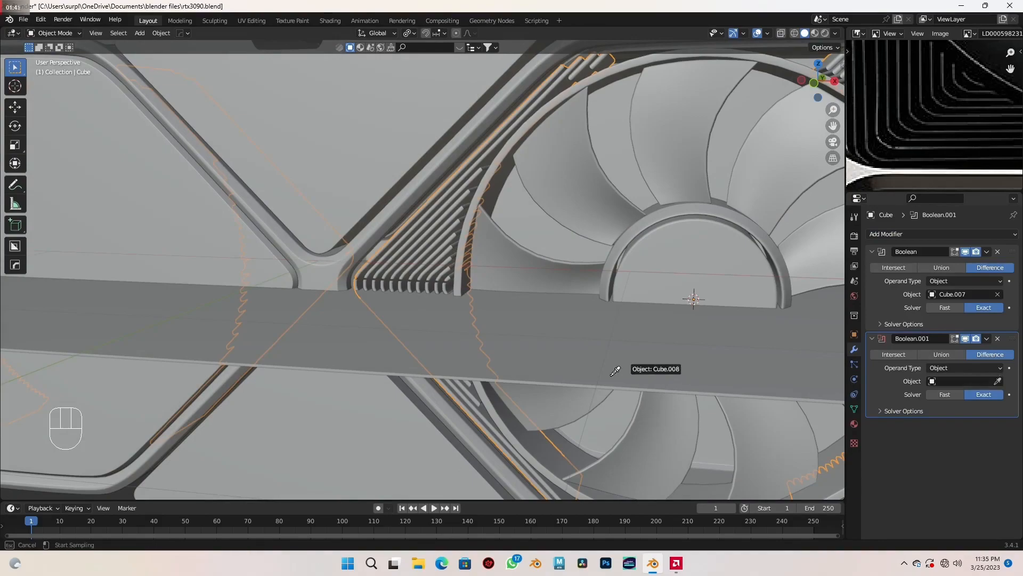
left_click(493, 302)
middle_click_drag(494, 301, 571, 338)
left_click(523, 338)
key("h")
- Inspect the cuts through the fins and the overall card from several angles
scroll(523, 337, "down", 8)
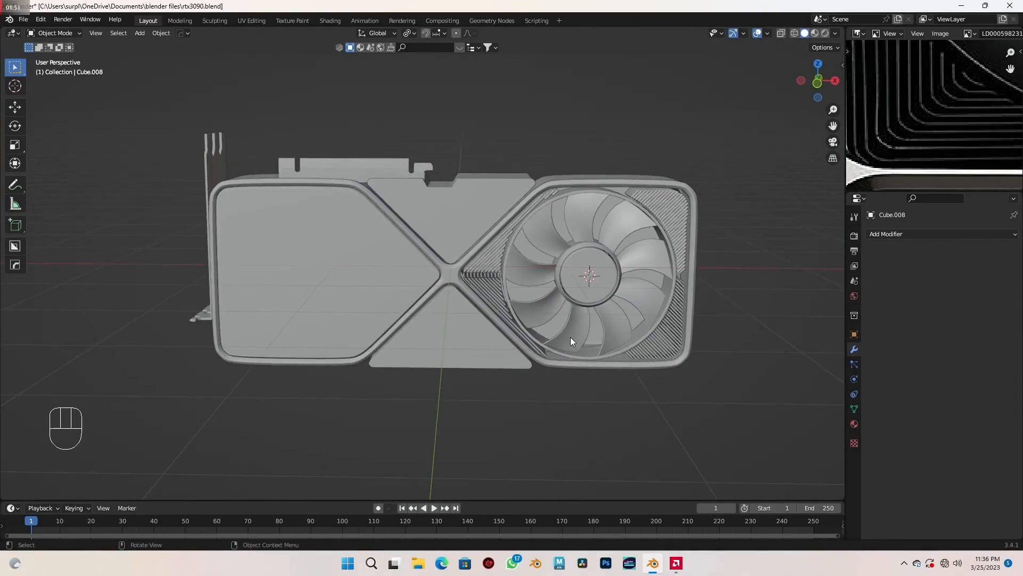
scroll(570, 338, "up", 2)
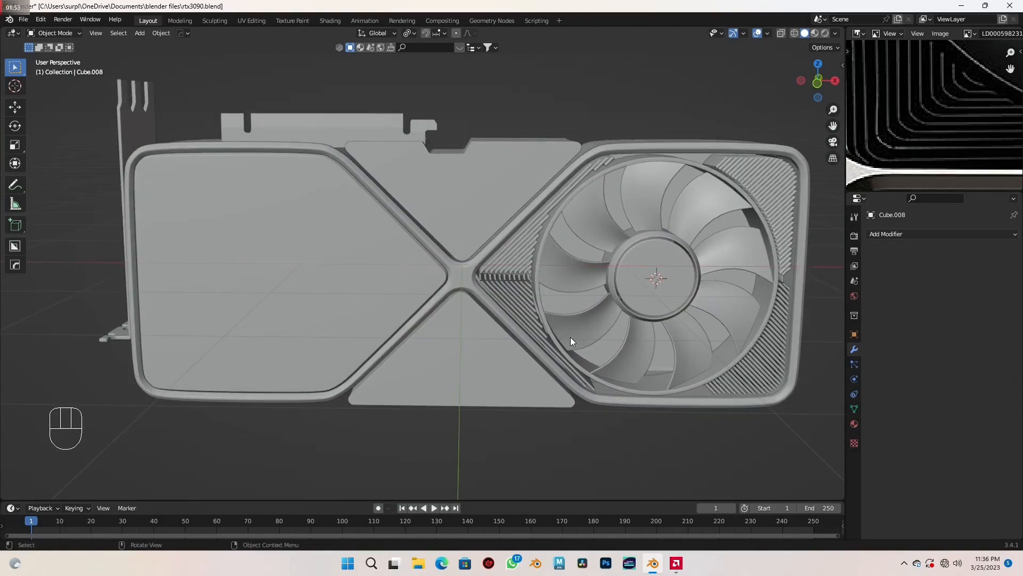
middle_click_drag(525, 322, 517, 296)
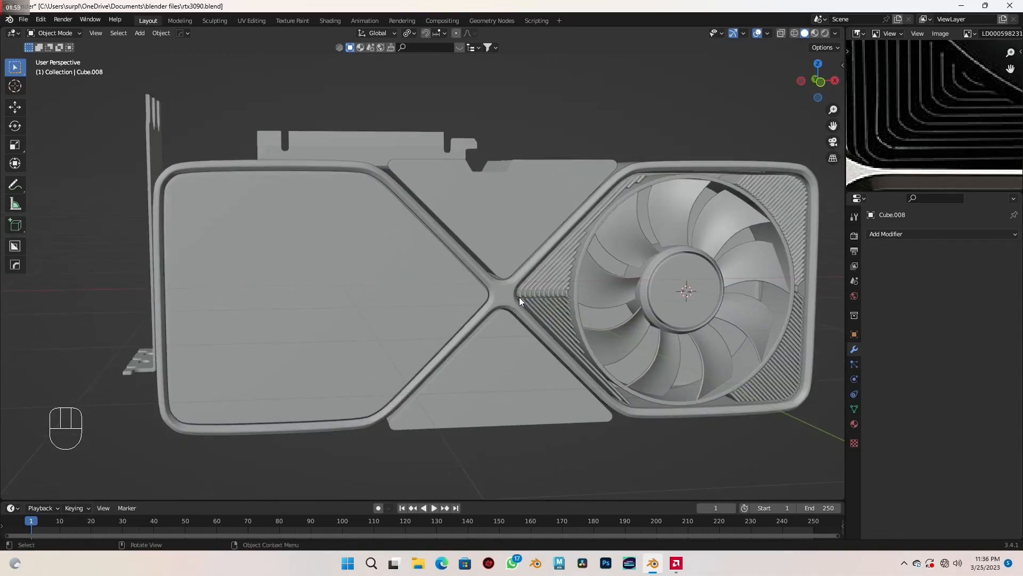
middle_click_drag(534, 258, 494, 259)
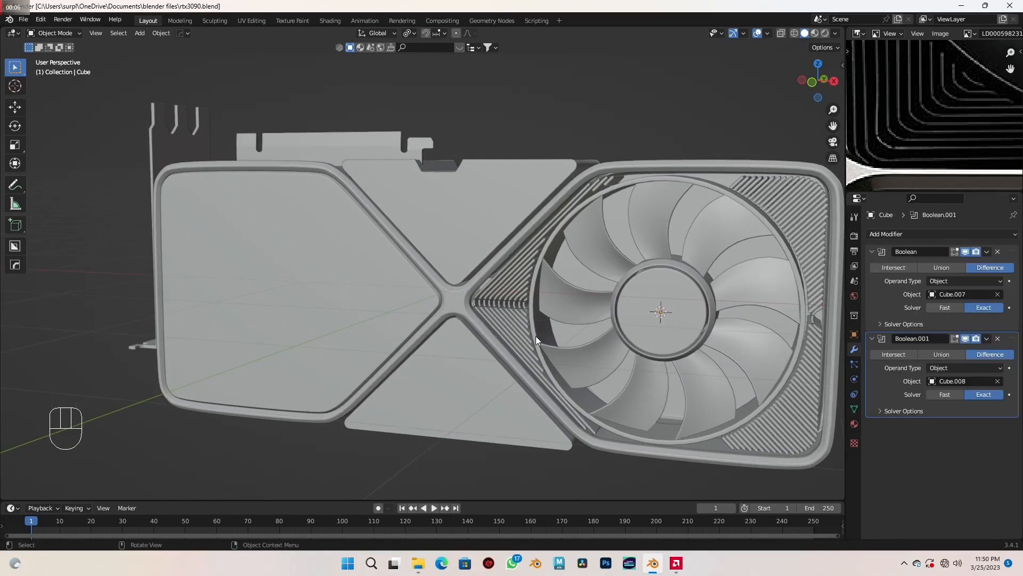
scroll(536, 336, "up", 2)
middle_click_drag(535, 336, 486, 327, "shift")
scroll(421, 320, "up", 1)
- Select the X-shaped outer frame and create a new material for it
left_click(420, 322)
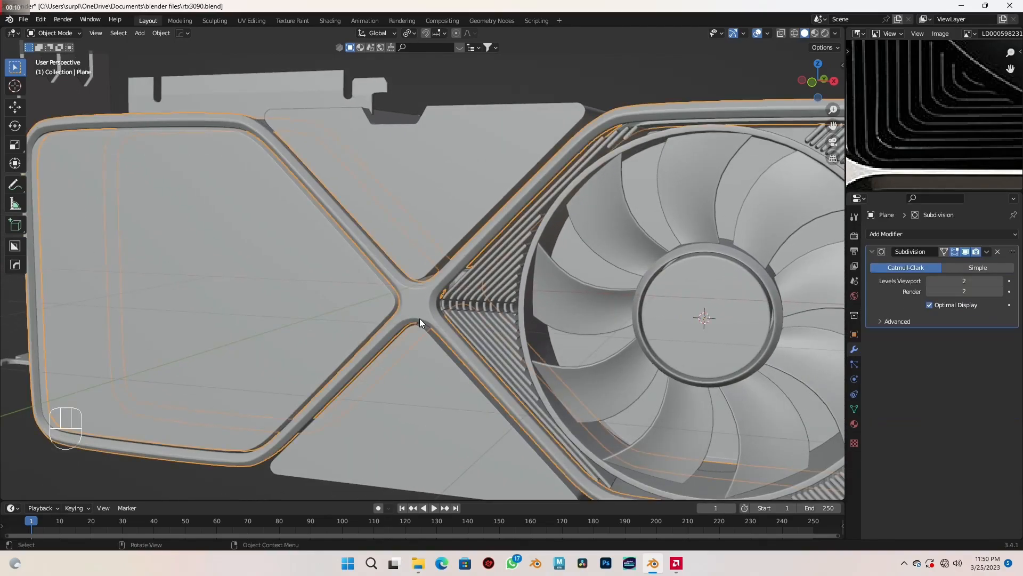
scroll(420, 319, "down", 1)
middle_click_drag(559, 286, 521, 271, "shift")
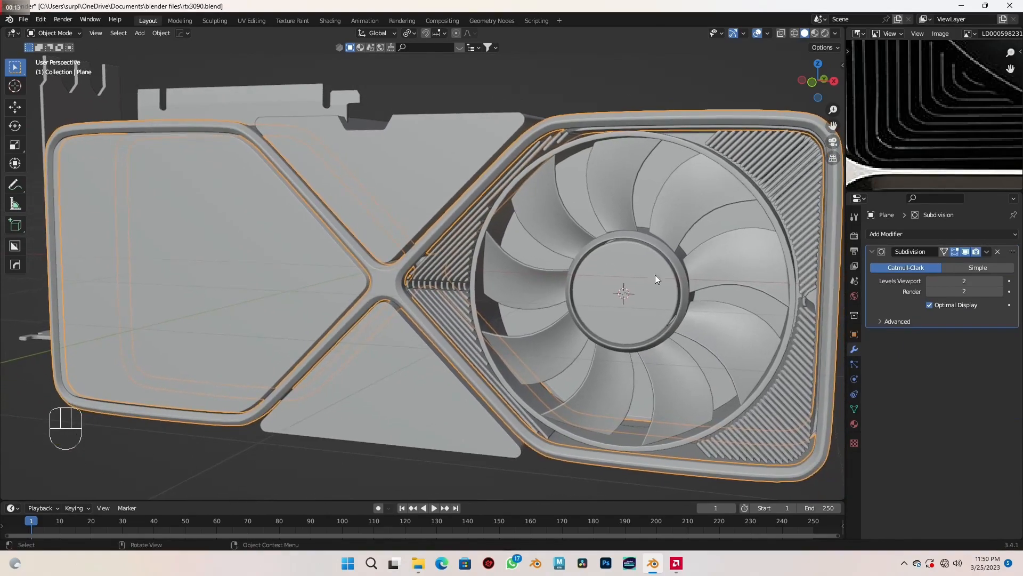
left_click(854, 425)
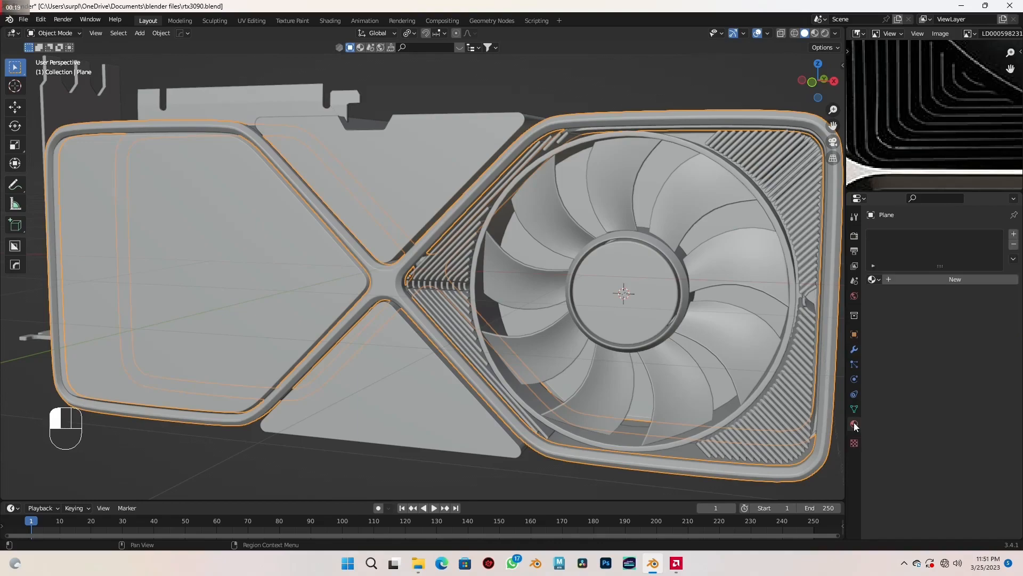
left_click(947, 284)
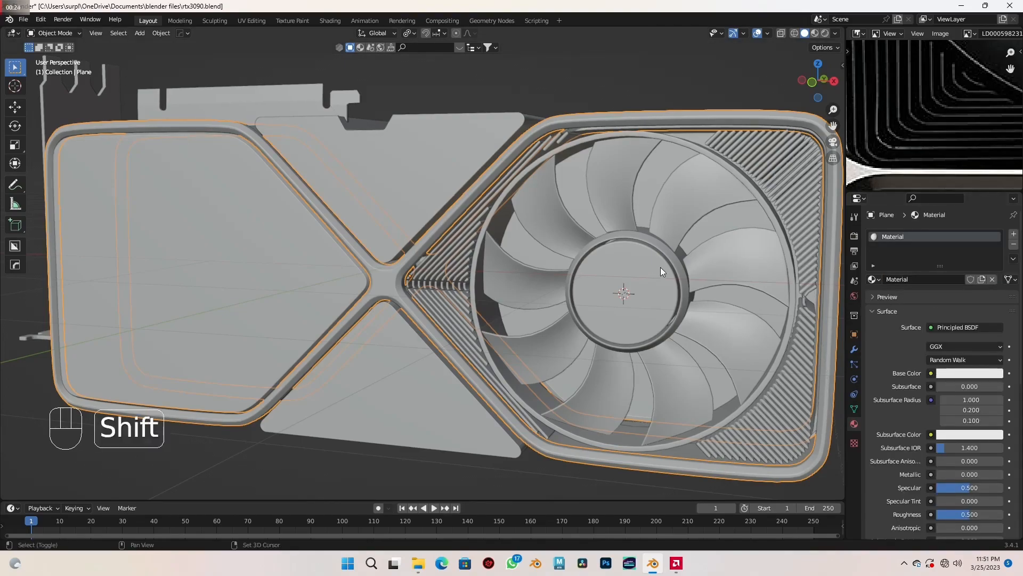
- Switch the viewport to Material Preview shading and frame the card's center cross
middle_click_drag(659, 268, 596, 302, "shift")
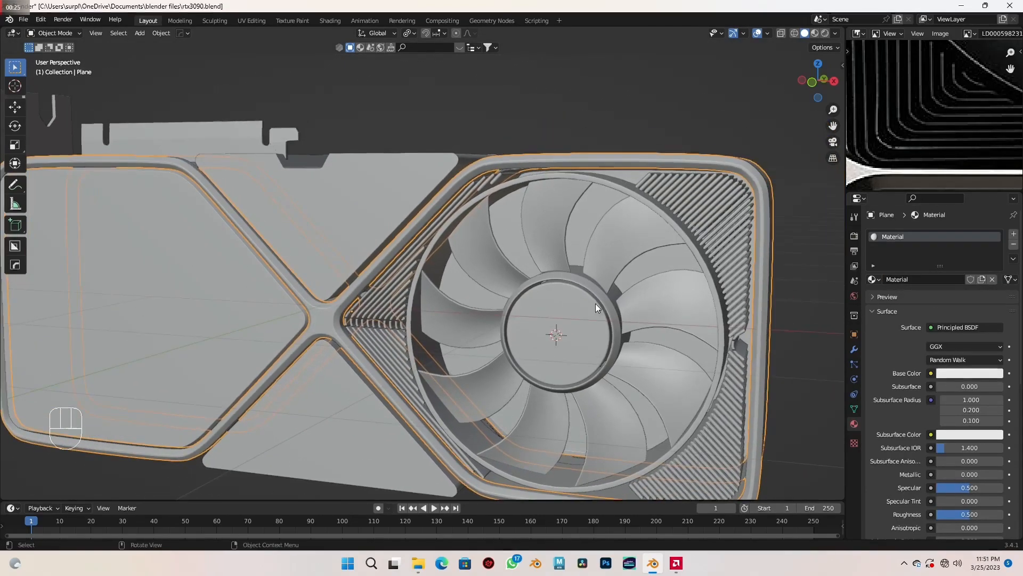
left_click(814, 34)
middle_click_drag(411, 289, 526, 261, "shift")
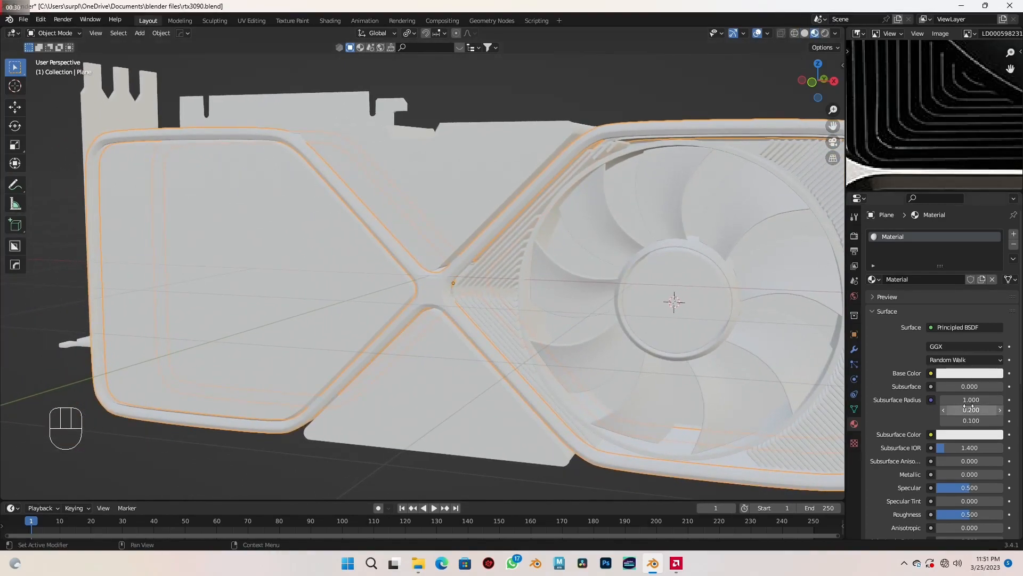
- Darken the outer frame material's base color to a grey with a value of 0.152
left_click(974, 372)
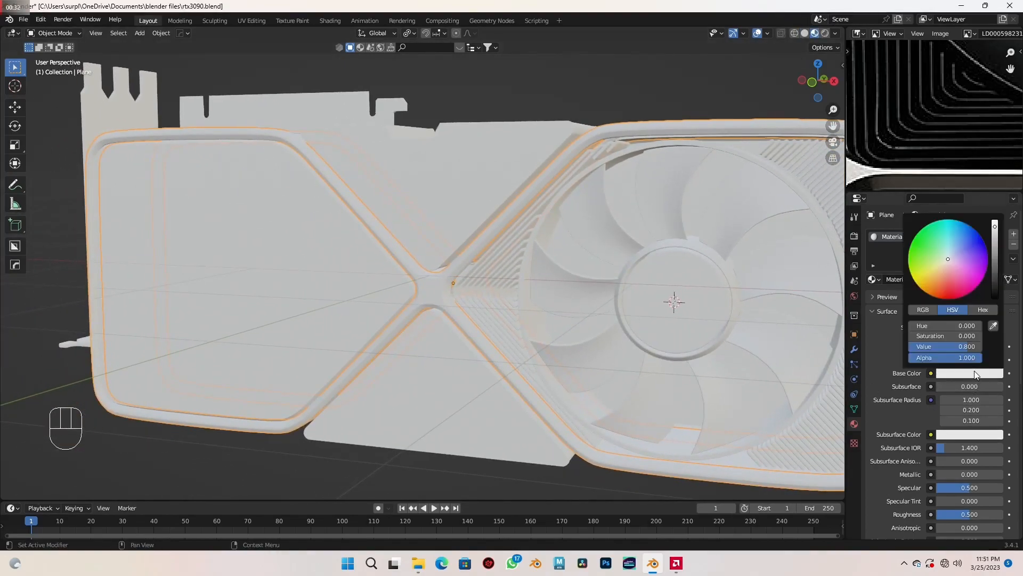
left_click(948, 347)
type("0.152")
key("Return")
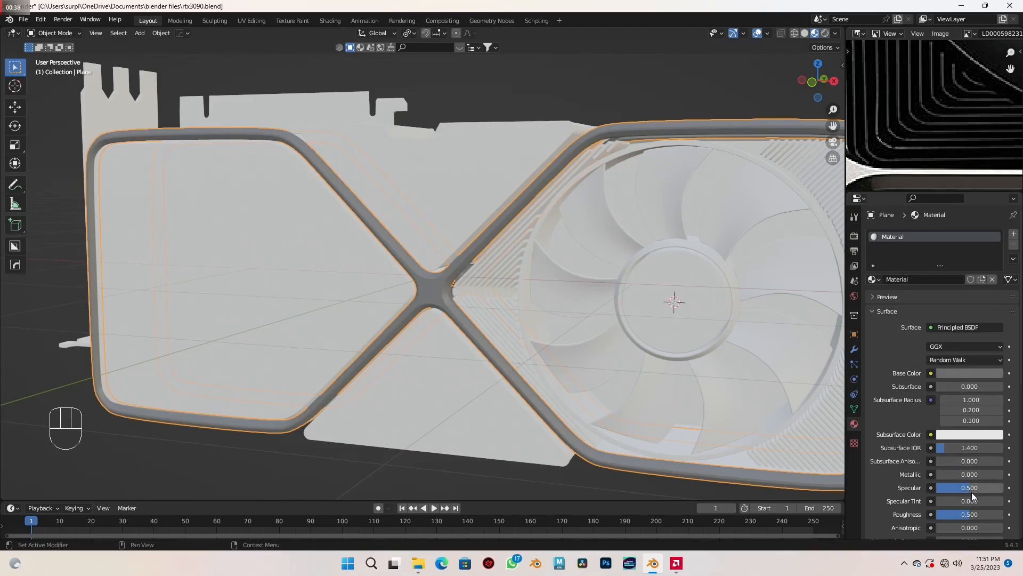
- Set the outer frame material's metallic to 0.465 and its roughness to 0.287
left_click(974, 474)
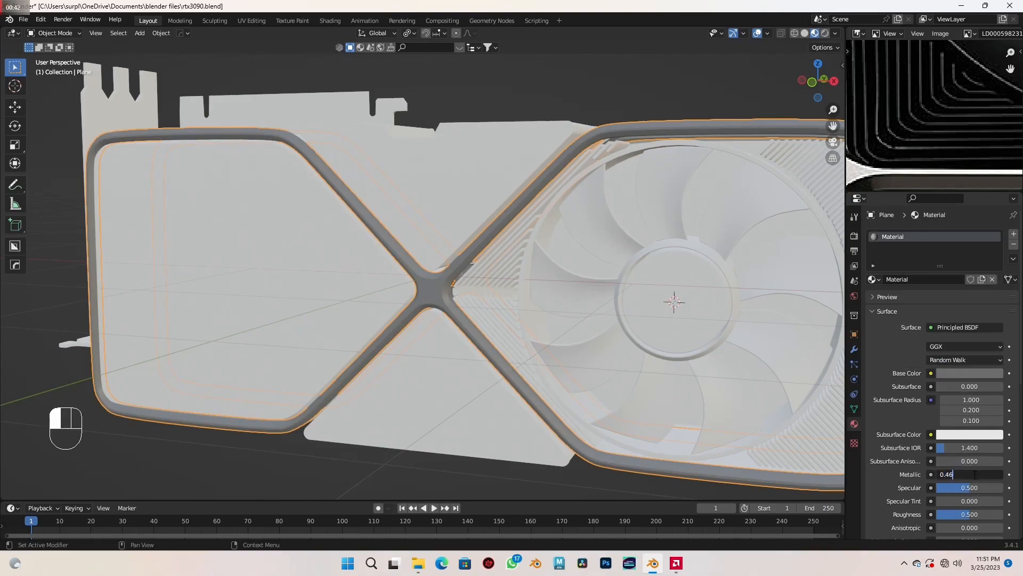
key("Return")
scroll(975, 478, "down", 1)
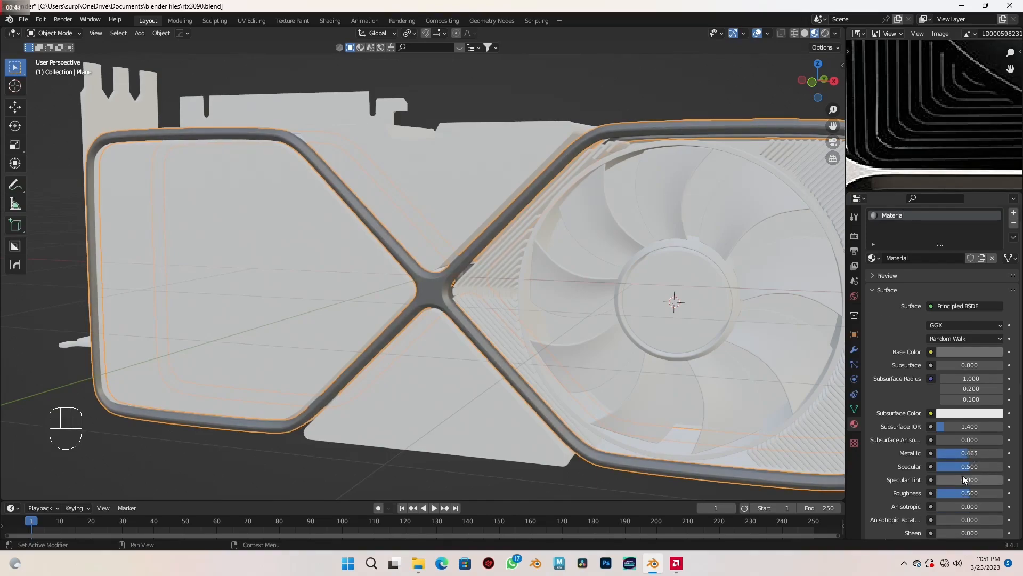
left_click(962, 493)
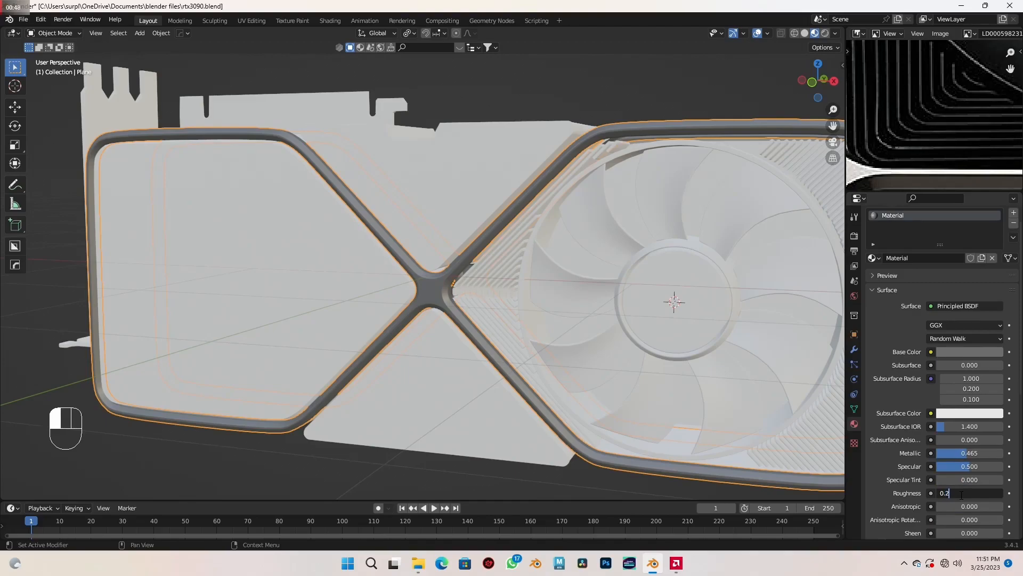
key("Return")
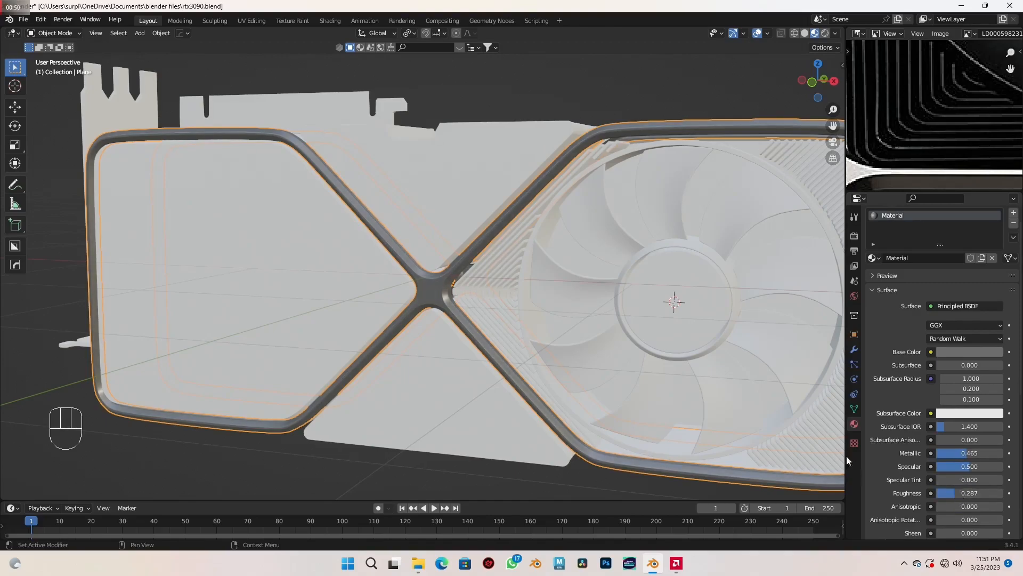
- Create a new material for the fan and darken its base color to near-black, with a value of 0.016
scroll(593, 328, "down", 3)
scroll(536, 327, "down", 1)
scroll(536, 330, "up", 1)
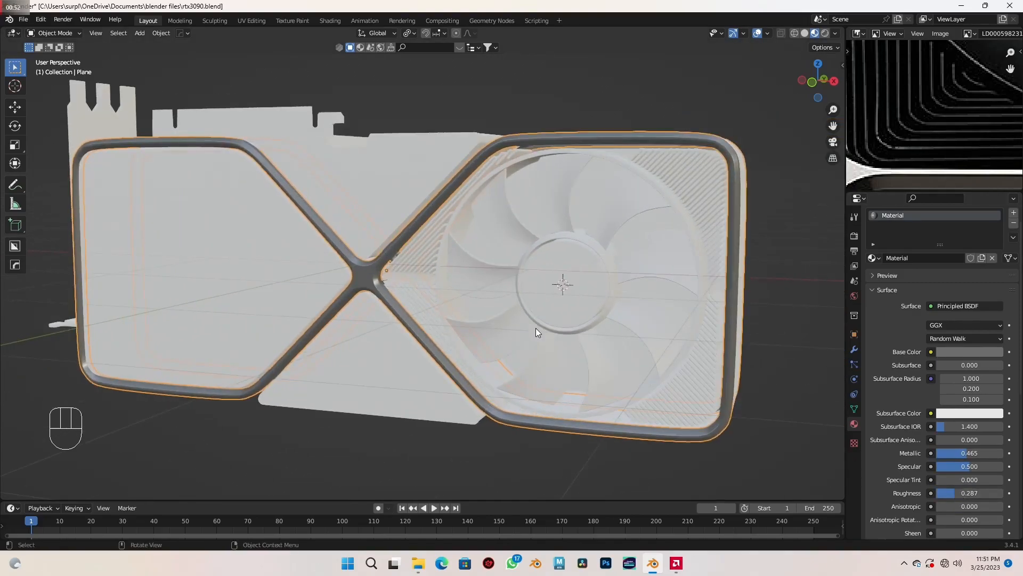
mouse_move(520, 326)
middle_mouse_down()
mouse_move(532, 329)
mouse_move(501, 321)
middle_mouse_up()
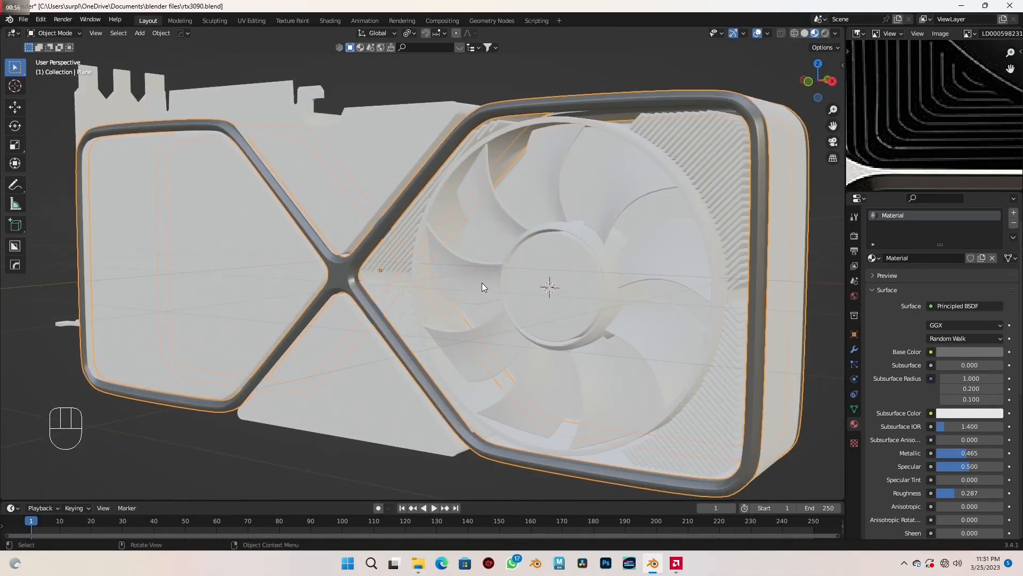
left_click(483, 285)
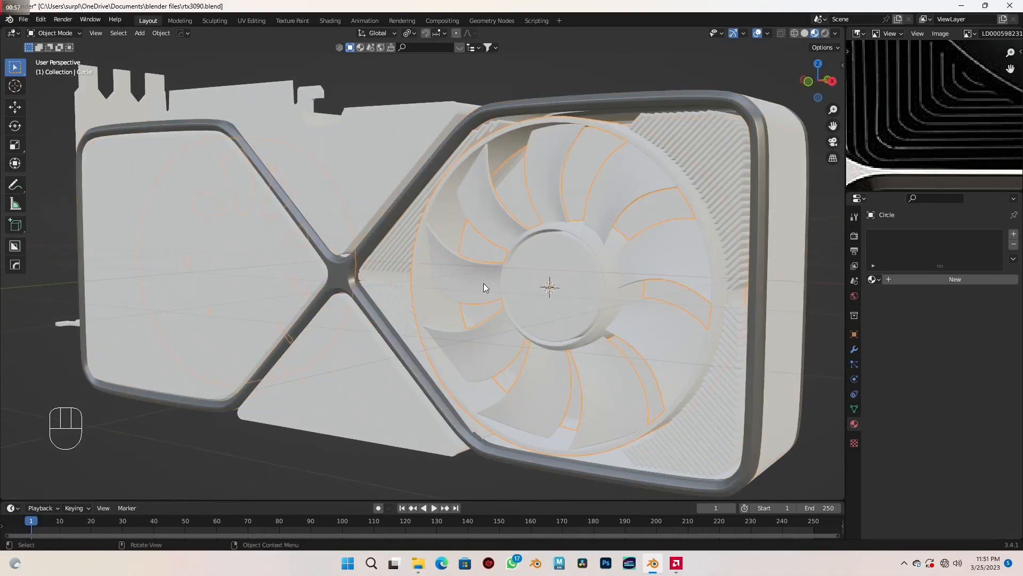
left_click(932, 277)
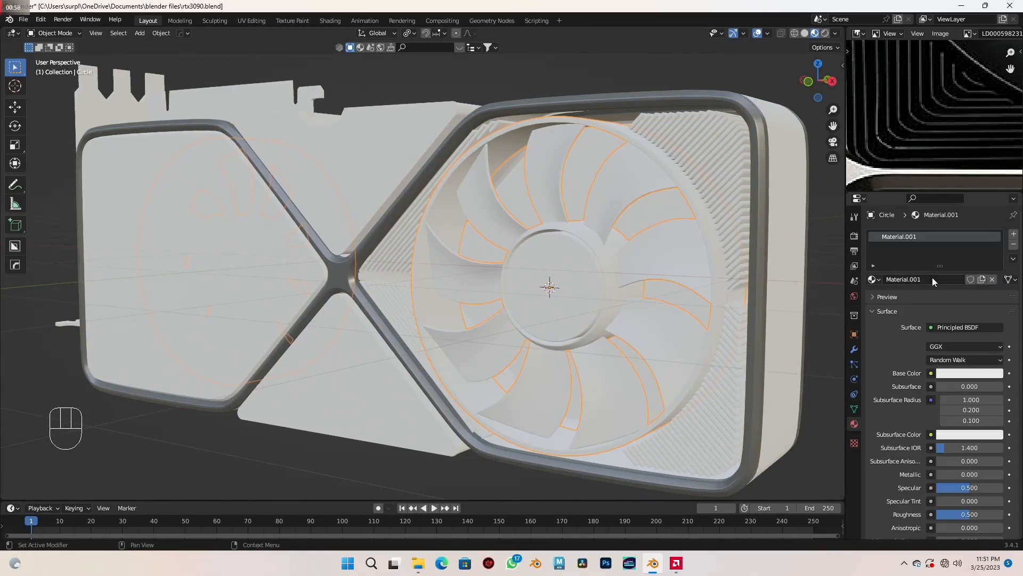
left_click(979, 374)
left_click_drag(996, 228, 995, 288)
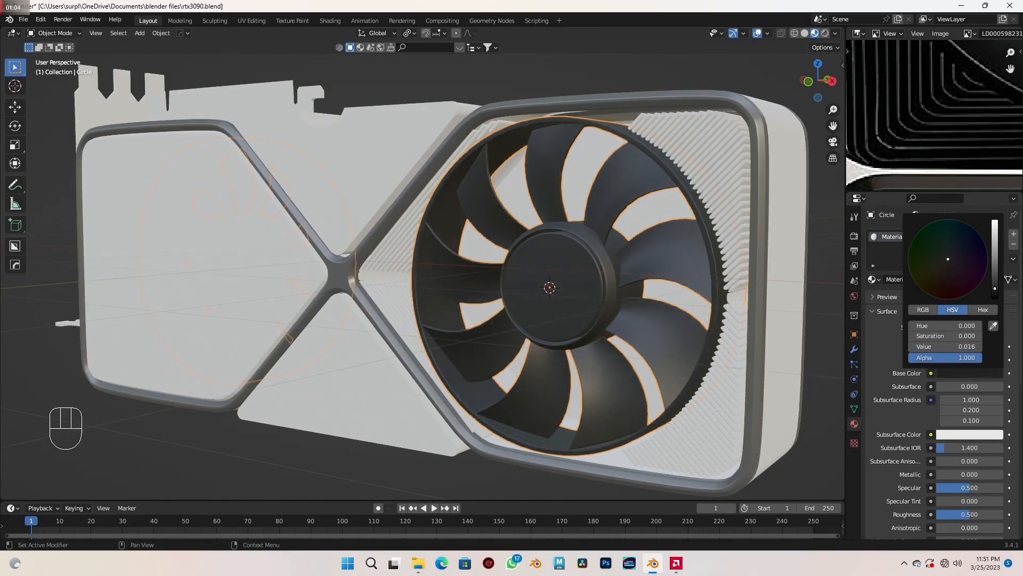
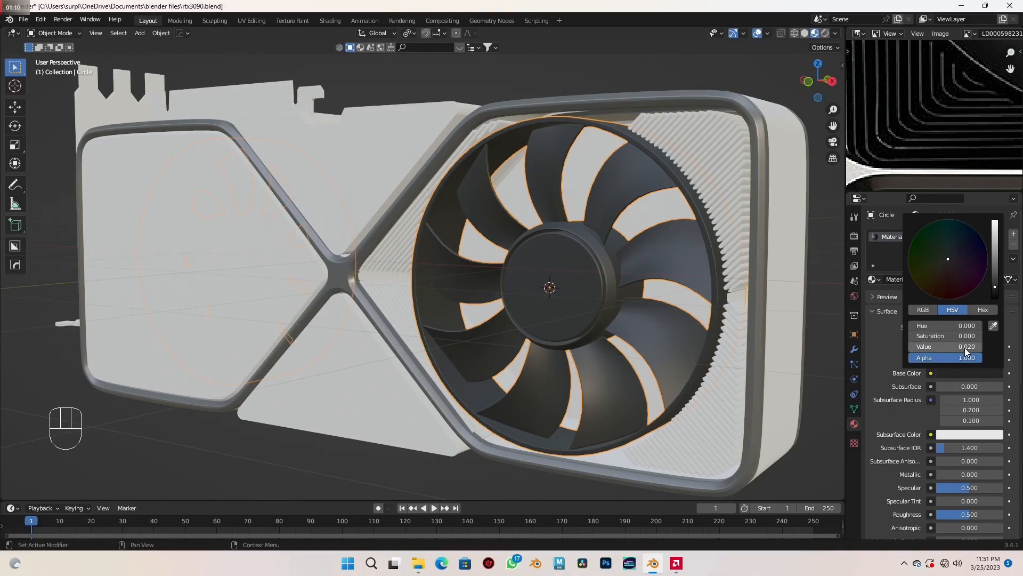
- Set the fan material's roughness to 0.343
scroll(927, 424, "down", 4)
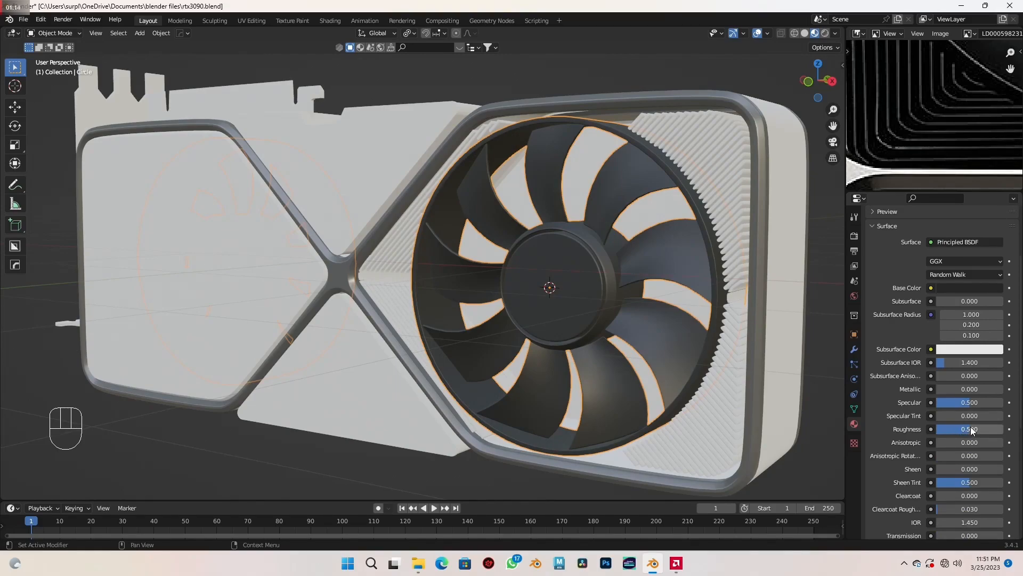
left_click_drag(971, 430, 960, 429)
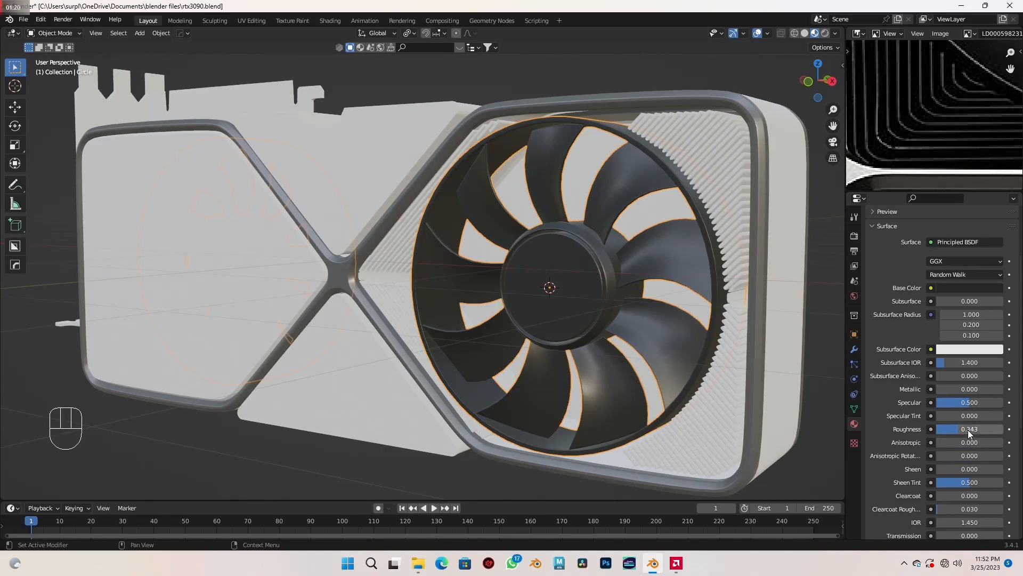
scroll(536, 328, "down", 3)
middle_click_drag(536, 328, 642, 337)
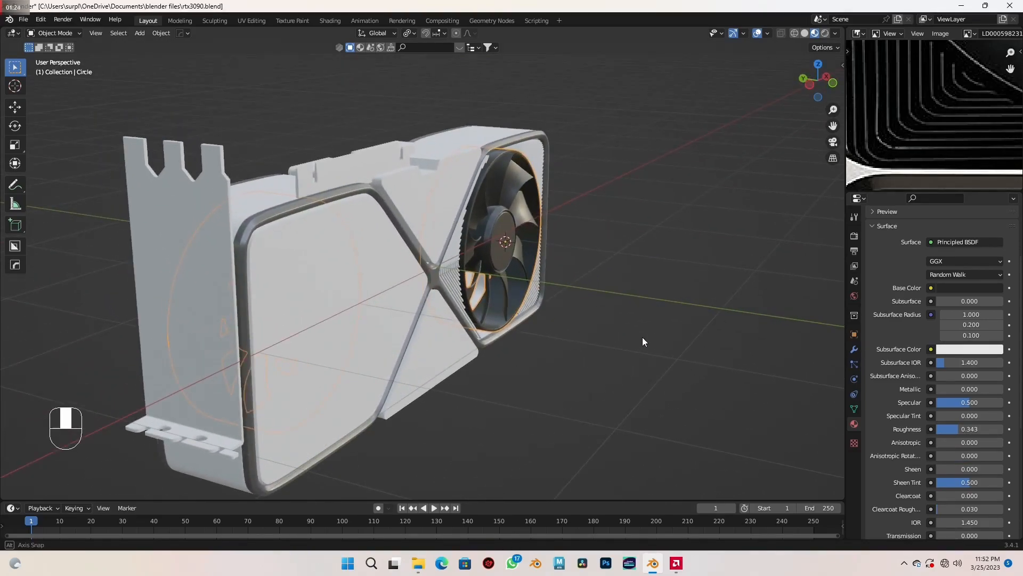
middle_click_drag(535, 352, 587, 328, "shift")
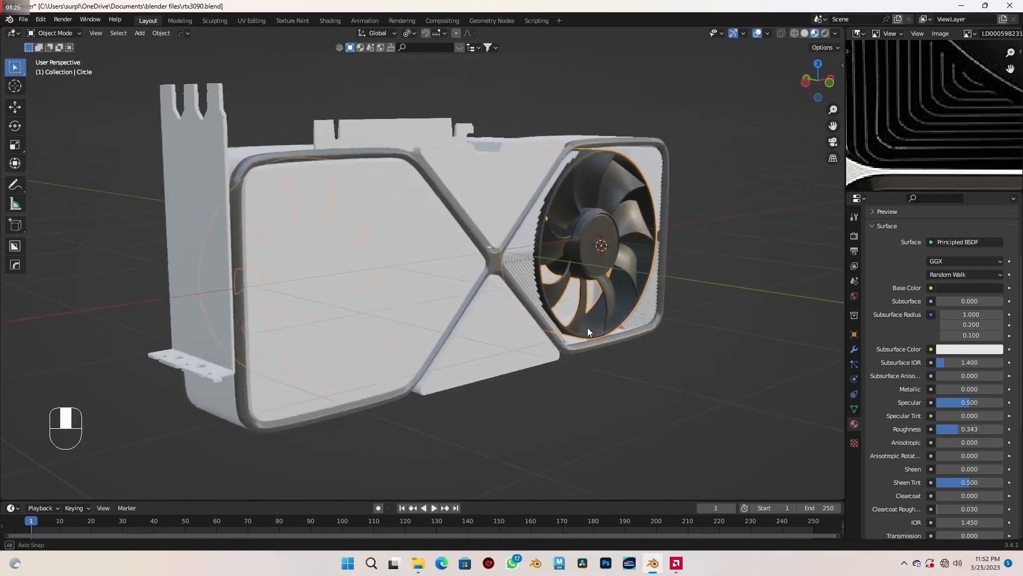
- Assign the frame's existing grey metallic material, Material, to the card's outer side shell
scroll(935, 100, "down", 3)
scroll(910, 137, "down", 3)
middle_click_drag(906, 155, 971, 118)
scroll(960, 144, "up", 2)
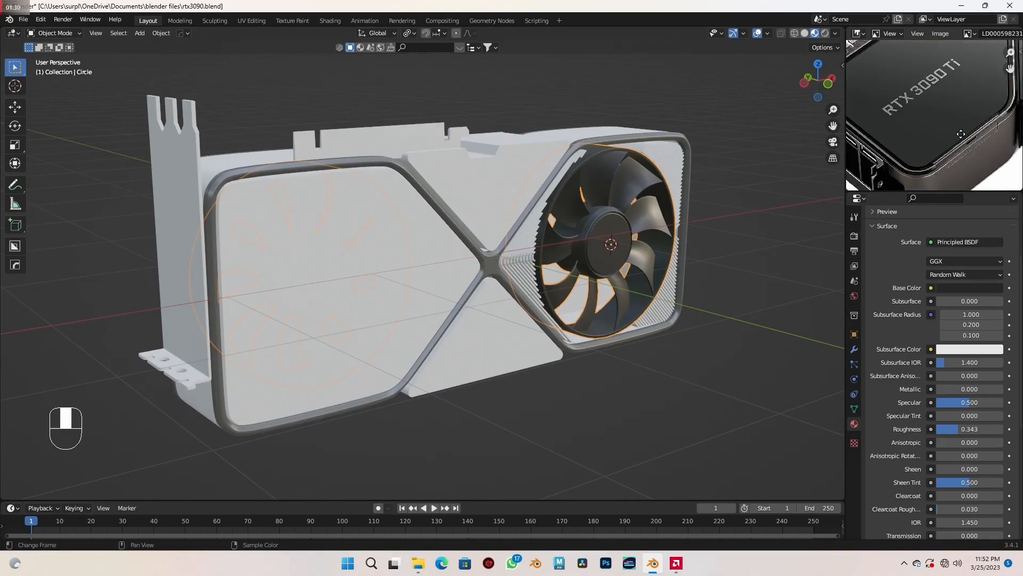
middle_click_drag(996, 155, 953, 161)
middle_click_drag(687, 307, 675, 243)
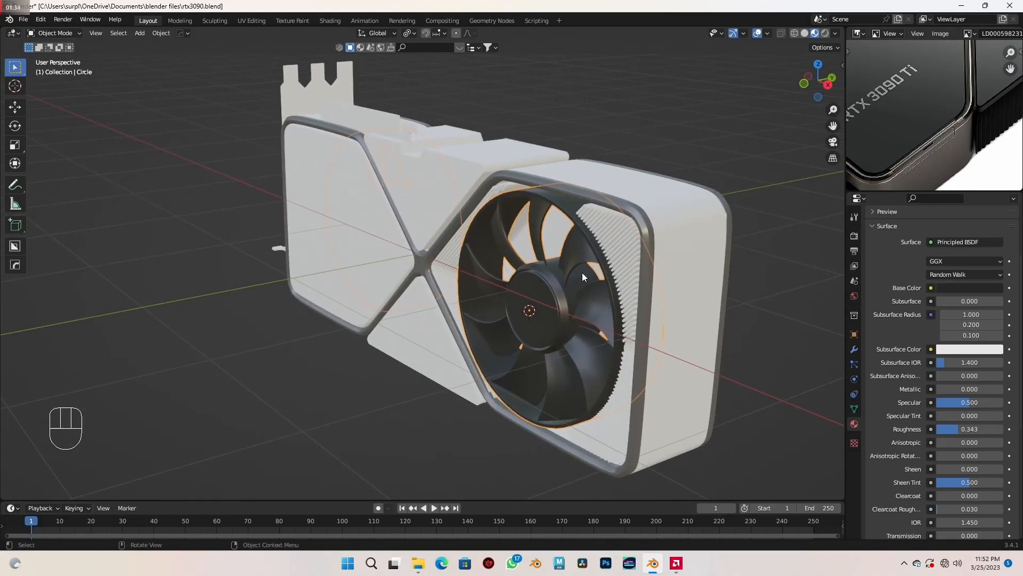
middle_click_drag(677, 247, 682, 256)
left_click(673, 247)
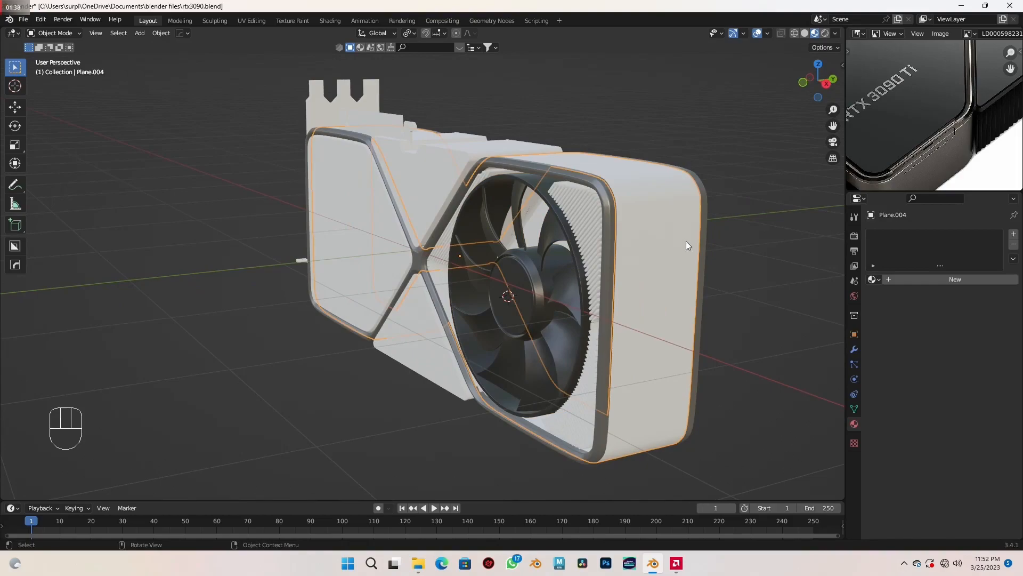
left_click(875, 280)
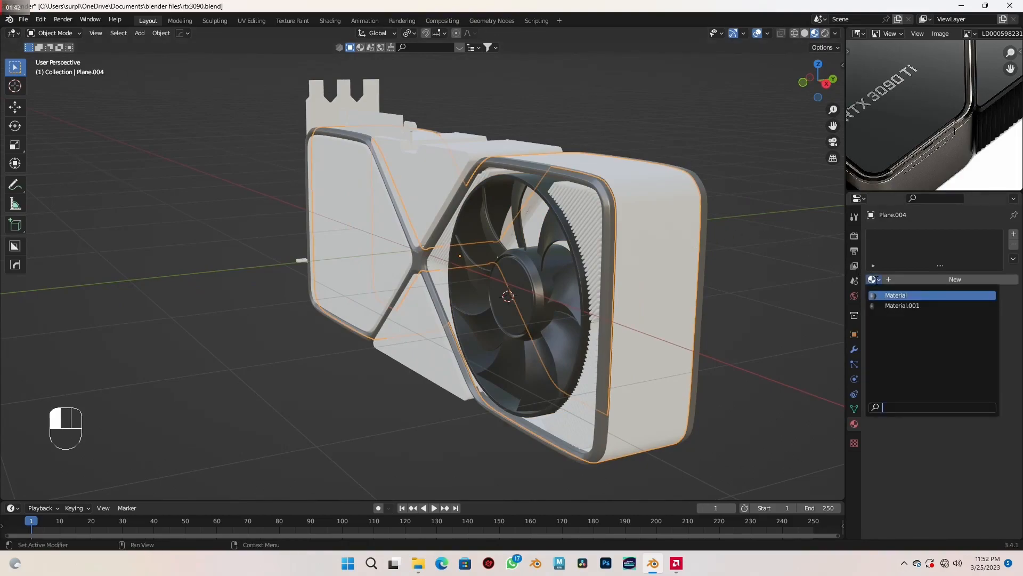
left_click(895, 295)
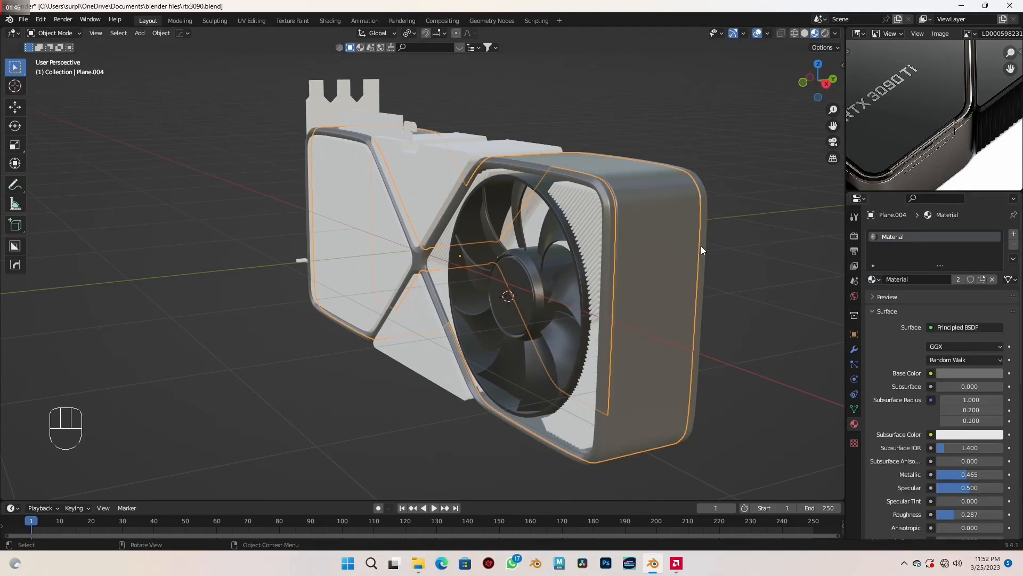
- Create a new material for the lower triangular panel and darken its base color to a value of 0.012
middle_click_drag(701, 247, 455, 284)
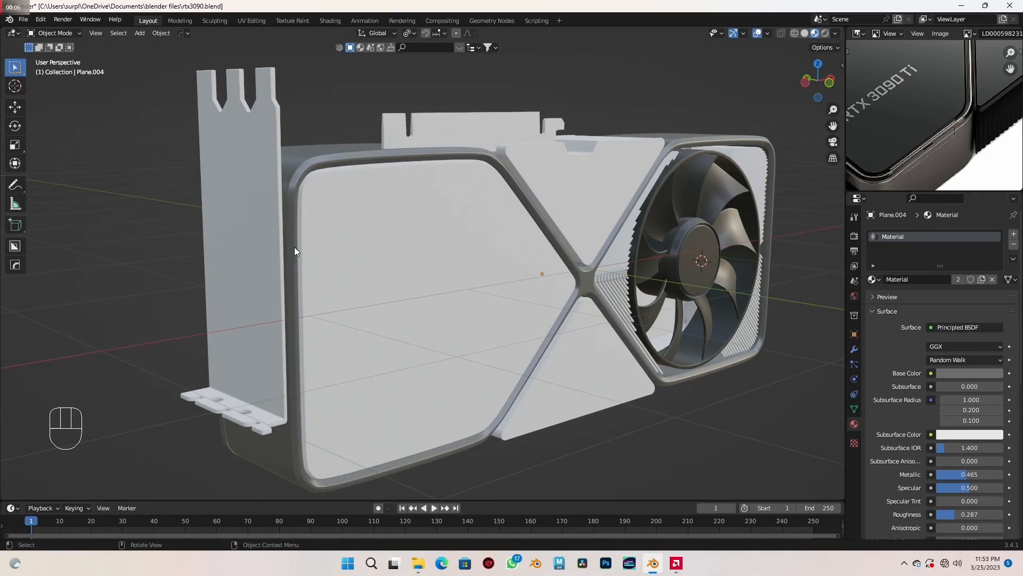
middle_click_drag(459, 238, 441, 246)
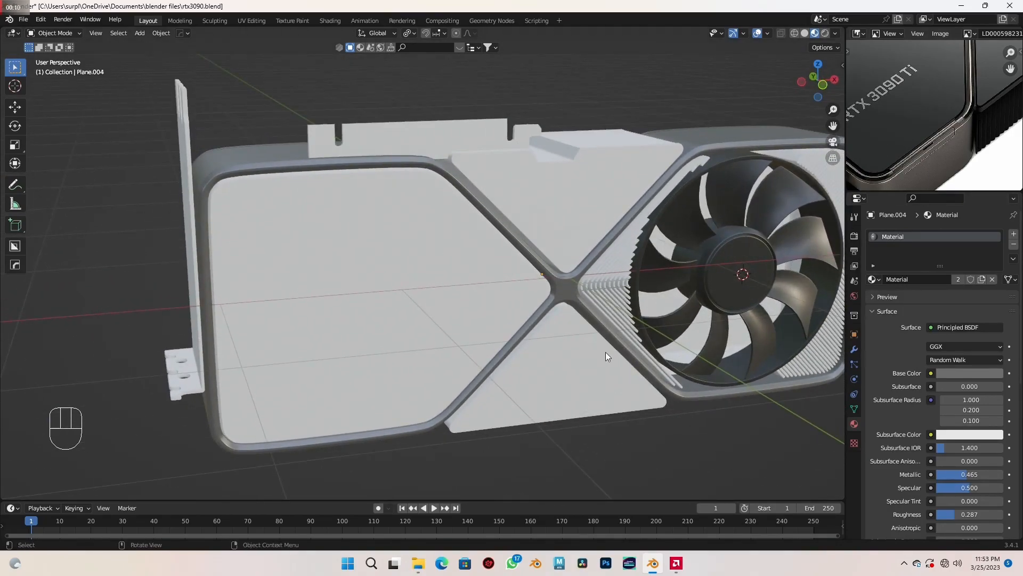
left_click(574, 379)
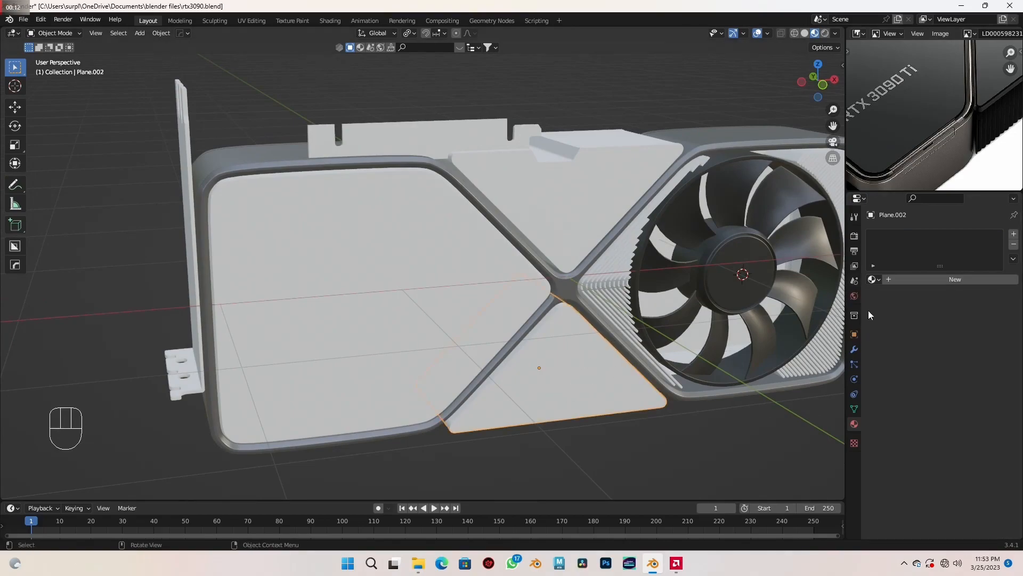
left_click(936, 283)
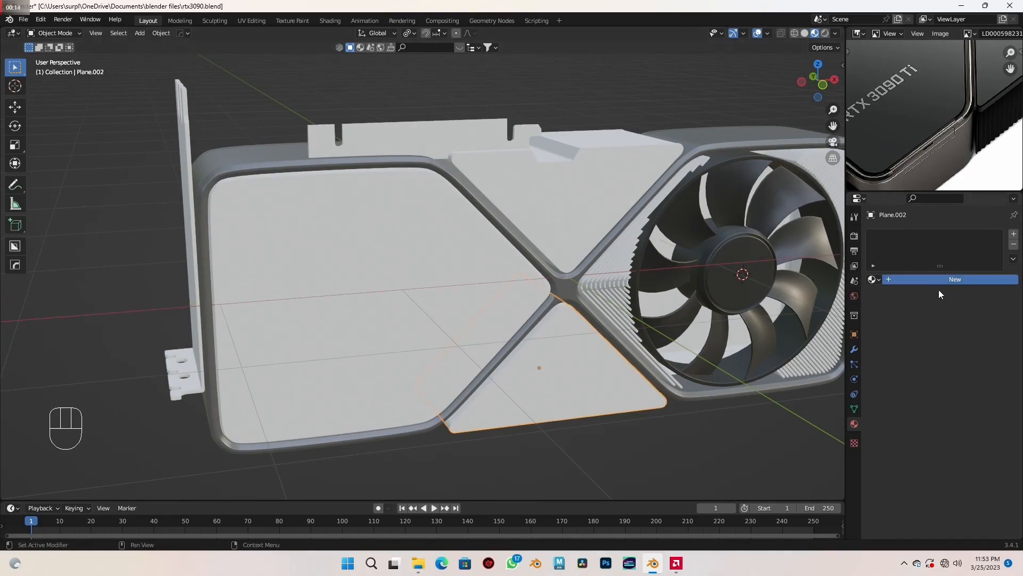
left_click(958, 375)
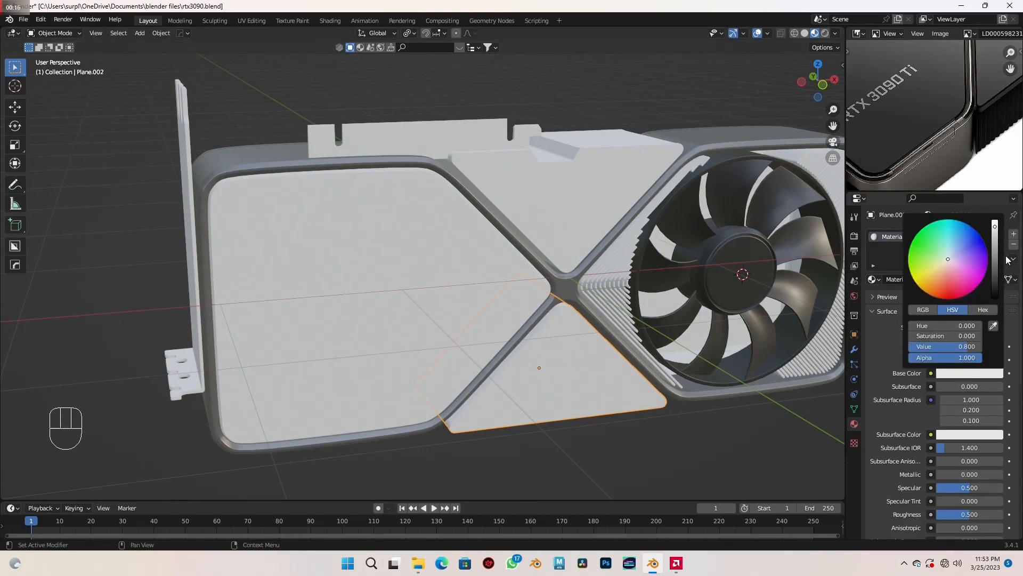
left_click_drag(995, 226, 994, 290)
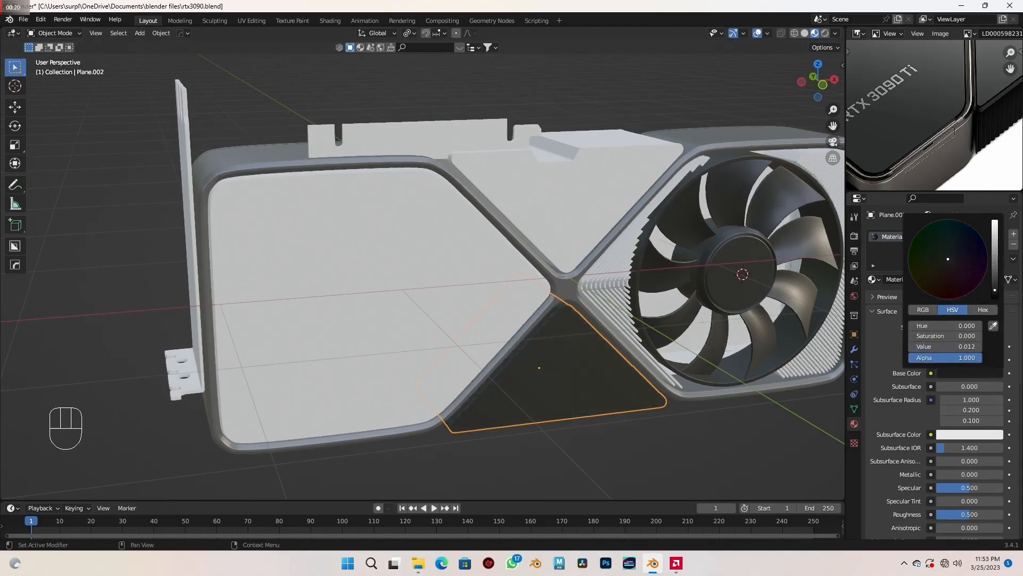
- Assign the near-black Material.002 to the upper triangular panel and the large flat panel opposite the fan
middle_click_drag(609, 382, 532, 377)
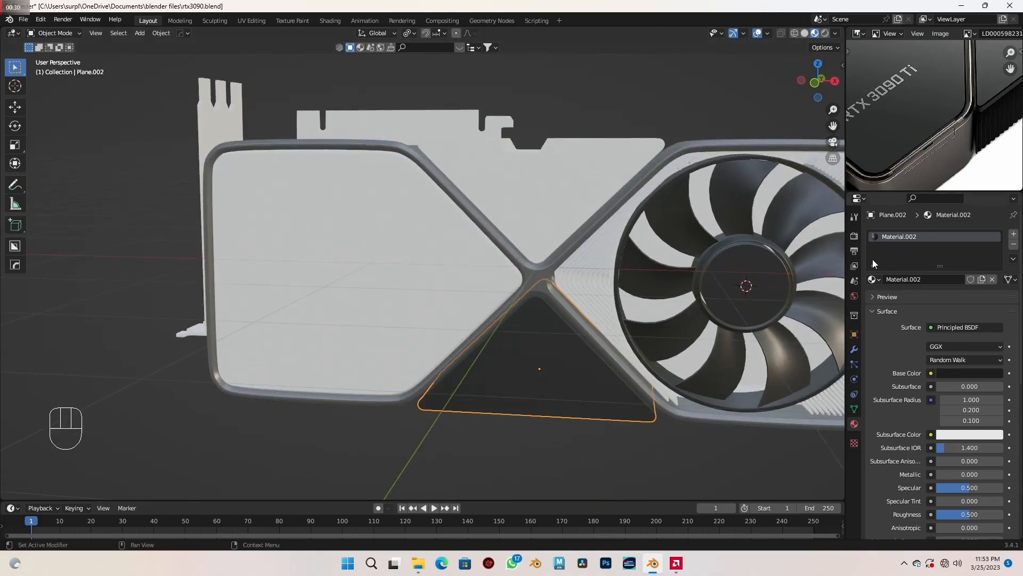
left_click(541, 210)
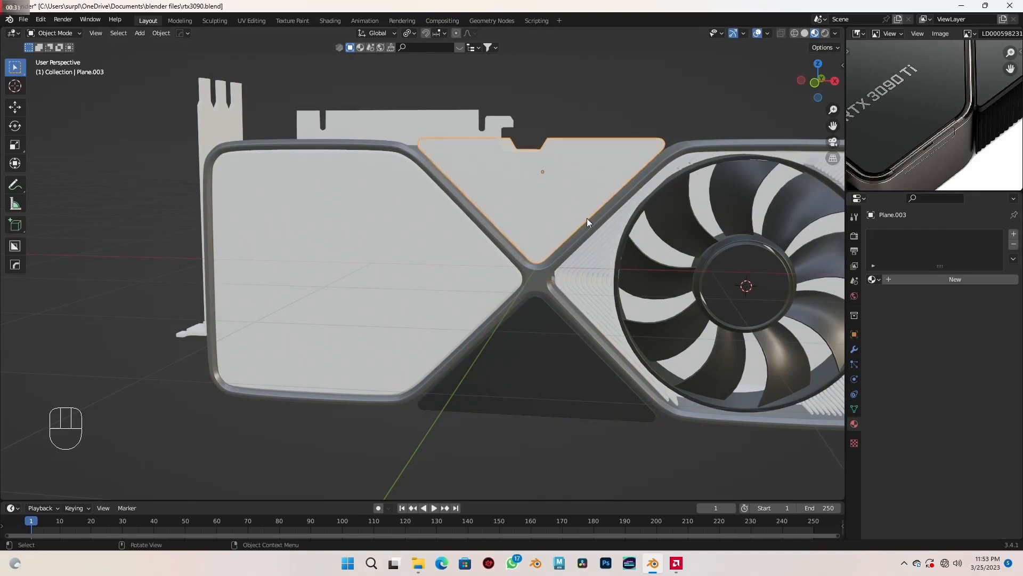
left_click(872, 279)
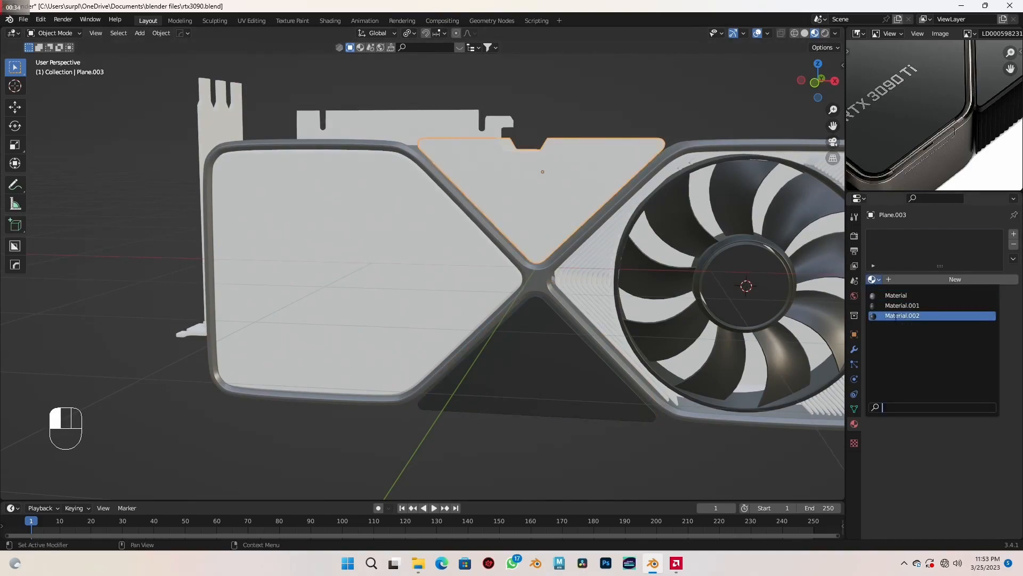
left_click(895, 316)
mouse_move(506, 307)
middle_mouse_down()
mouse_move(564, 296)
mouse_move(535, 317)
mouse_move(513, 315)
middle_mouse_up()
left_click(363, 272)
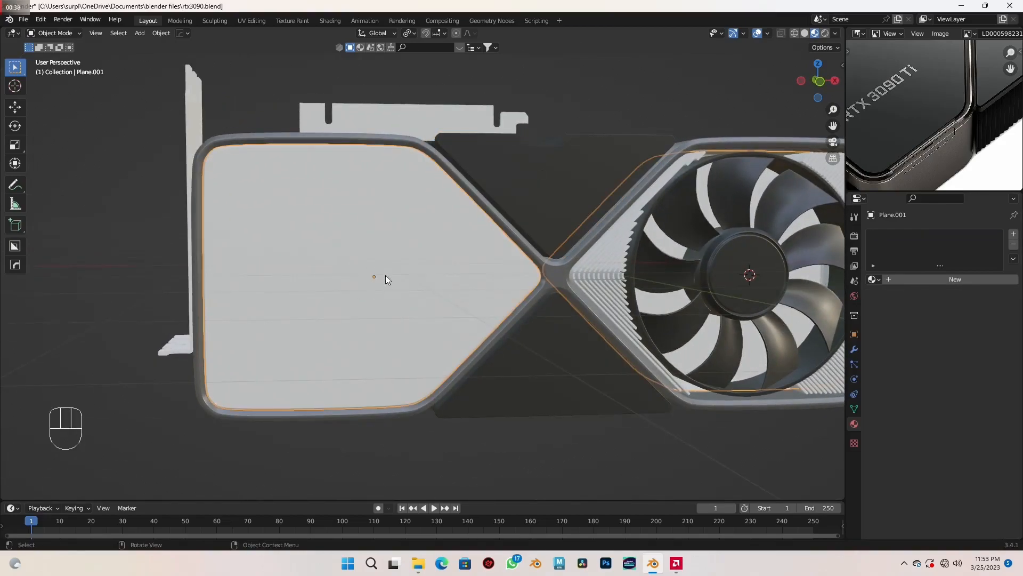
left_click(872, 279)
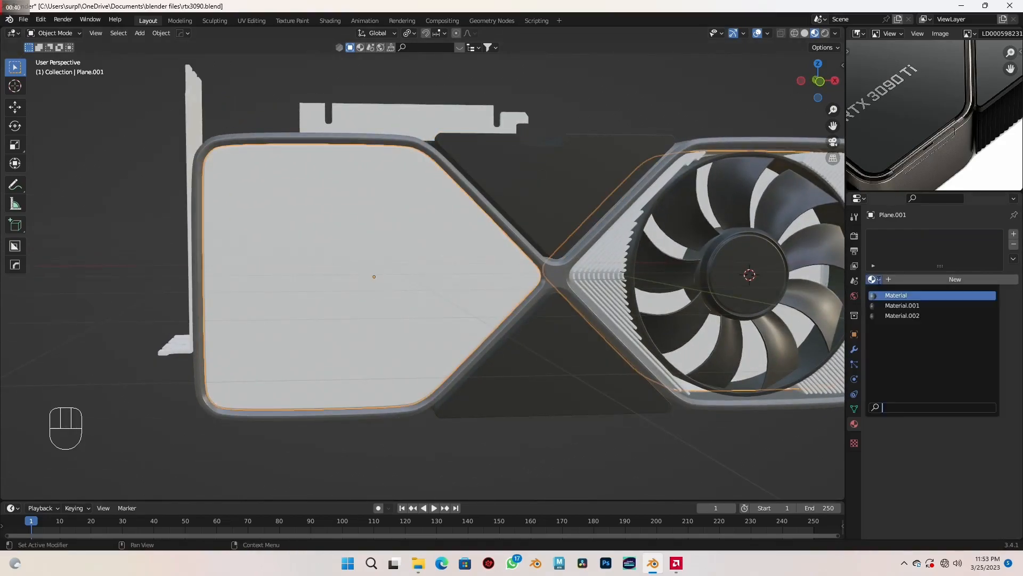
left_click(905, 315)
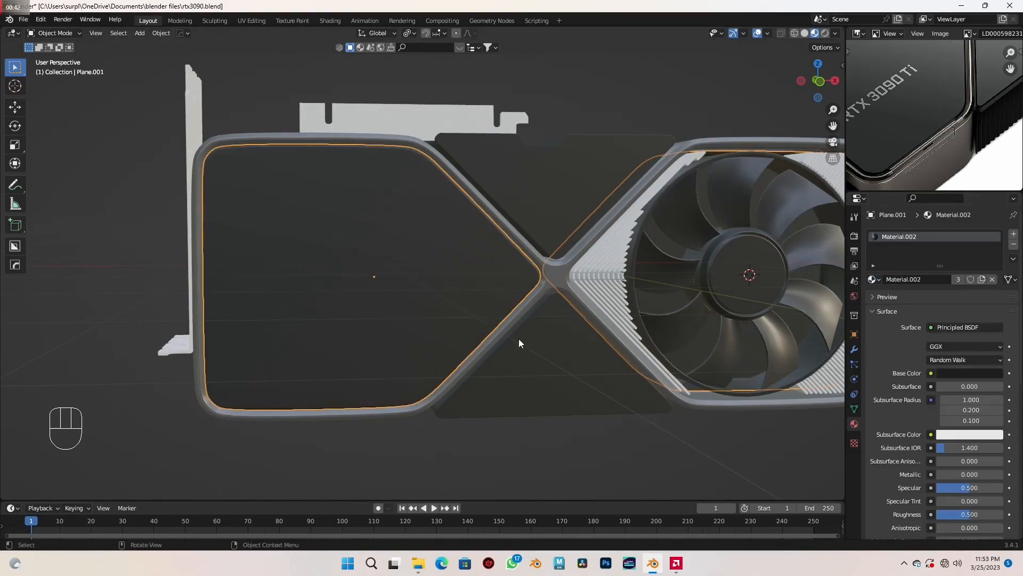
- Assign the fan's Material.001 to the ridged heatsink fins around the fan and clear the selection
scroll(524, 340, "down", 4)
middle_click_drag(534, 338, 506, 330)
middle_click_drag(979, 98, 947, 137)
scroll(647, 310, "up", 3)
middle_click_drag(634, 309, 552, 305, "shift")
scroll(554, 304, "up", 1)
left_click(530, 272)
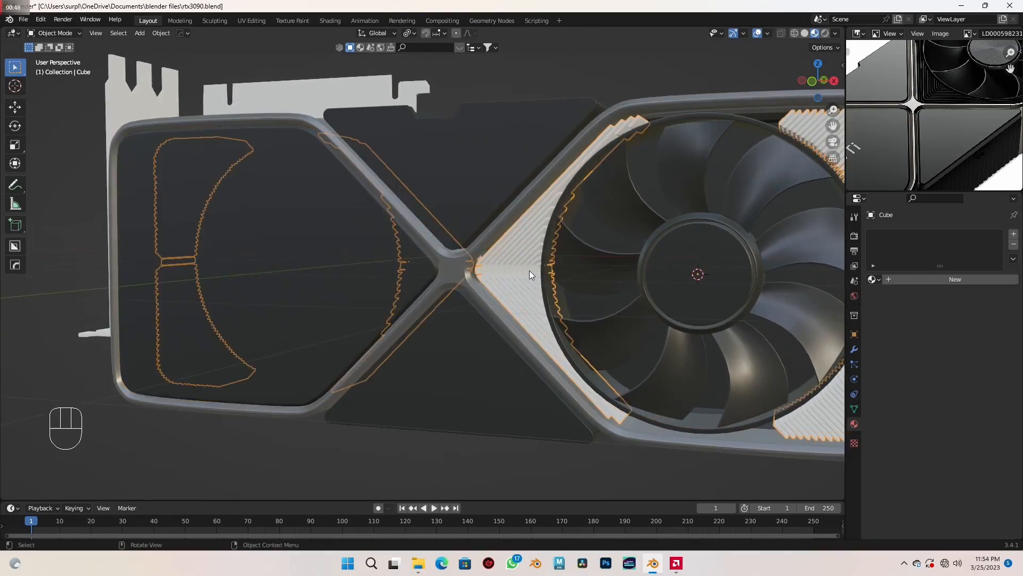
left_click(874, 280)
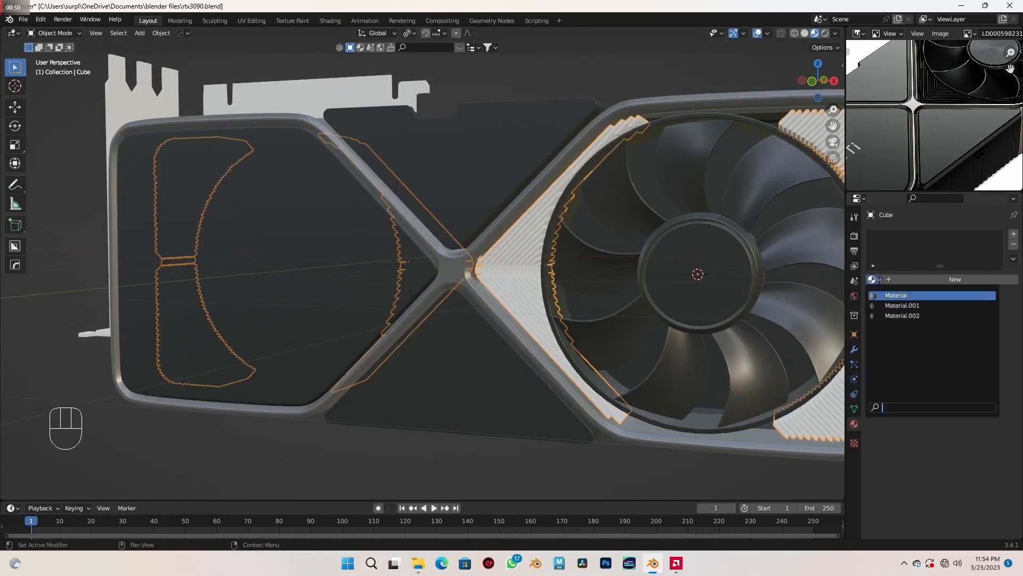
left_click(902, 306)
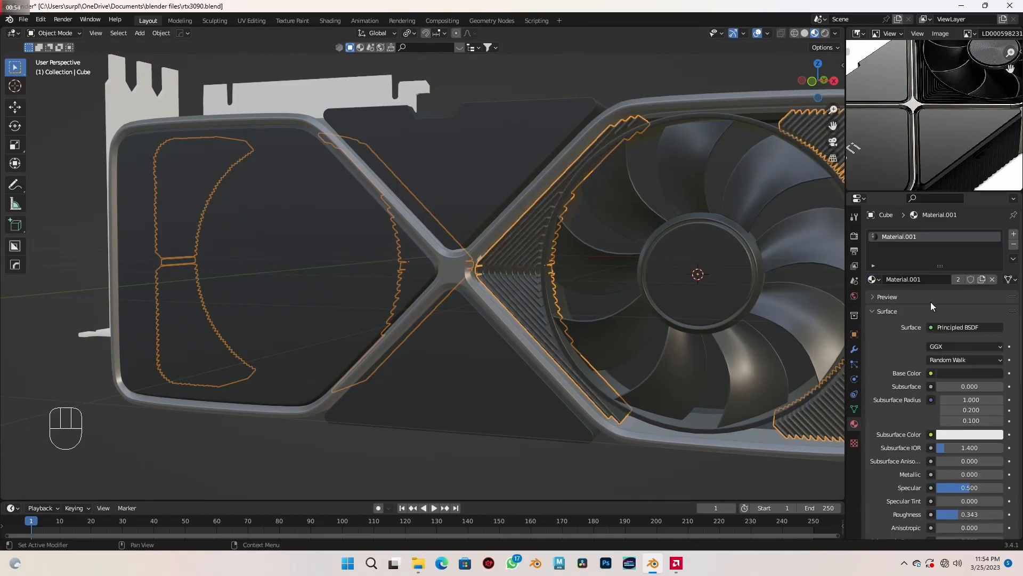
scroll(469, 337, "down", 4)
middle_click_drag(633, 394, 361, 376)
left_click(520, 424)
- Check the bracket in the reference image, create a new material for the model's mounting bracket and darken its base color
scroll(319, 320, "up", 1)
middle_click_drag(310, 308, 346, 311, "shift")
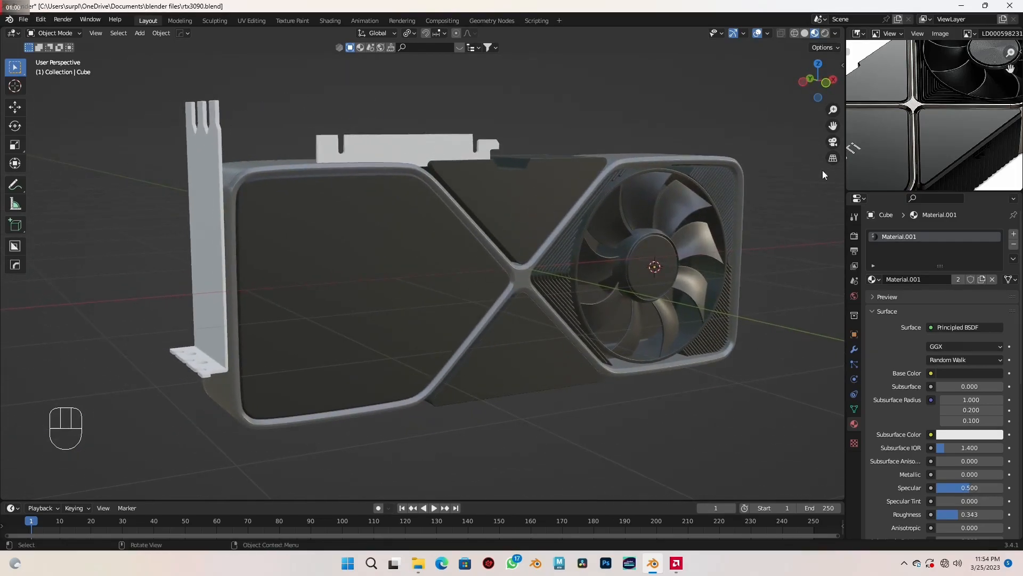
scroll(912, 138, "down", 4)
scroll(941, 122, "up", 4)
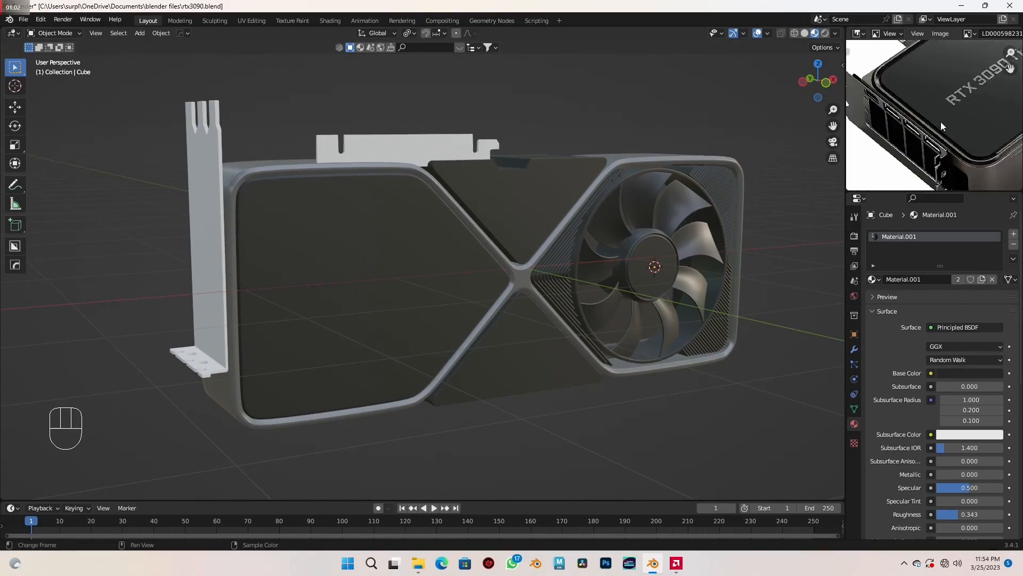
scroll(941, 122, "up", 5)
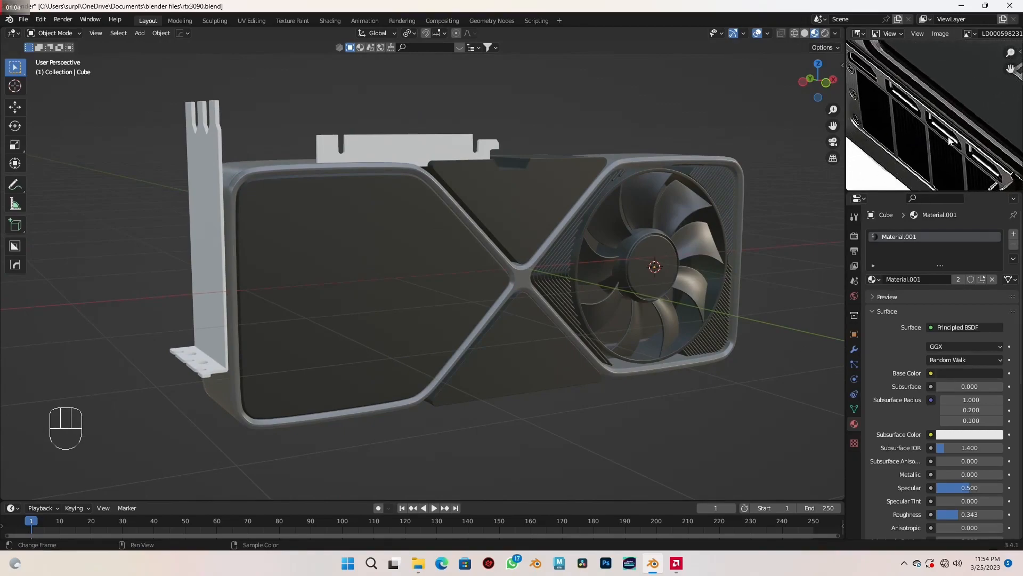
middle_click_drag(488, 251, 440, 255)
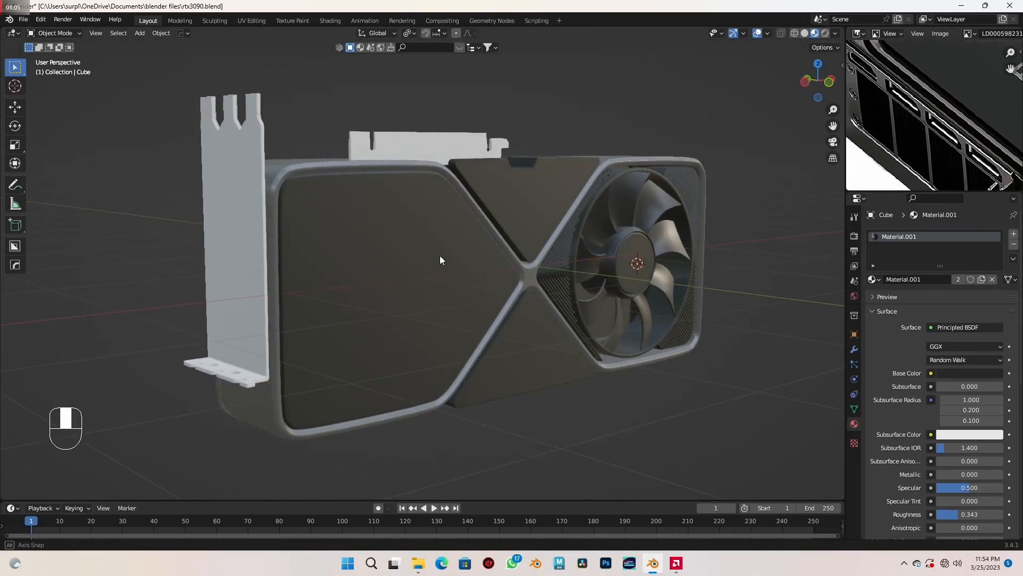
left_click(253, 247)
left_click(910, 279)
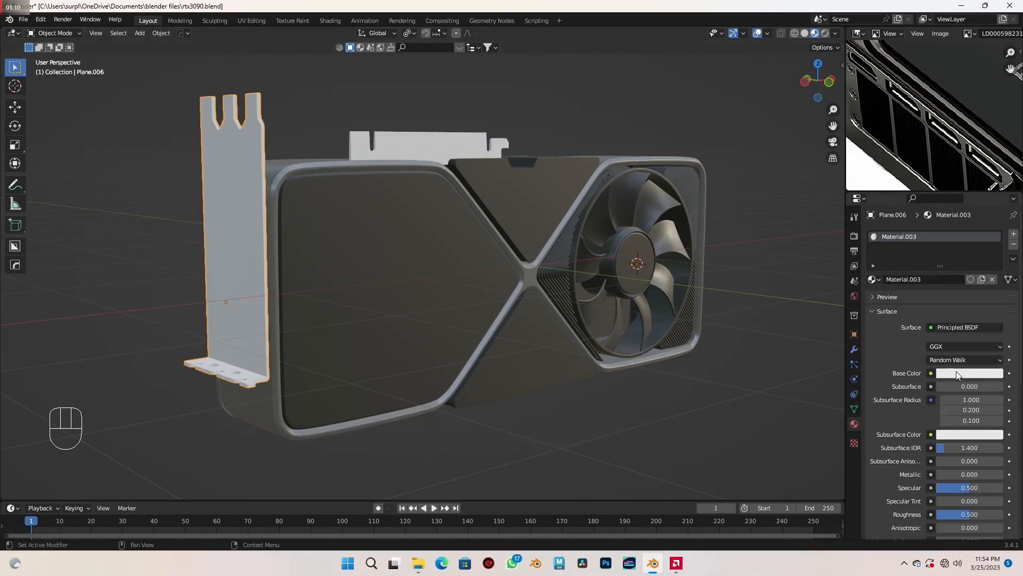
left_click(956, 372)
left_click_drag(995, 228, 994, 281)
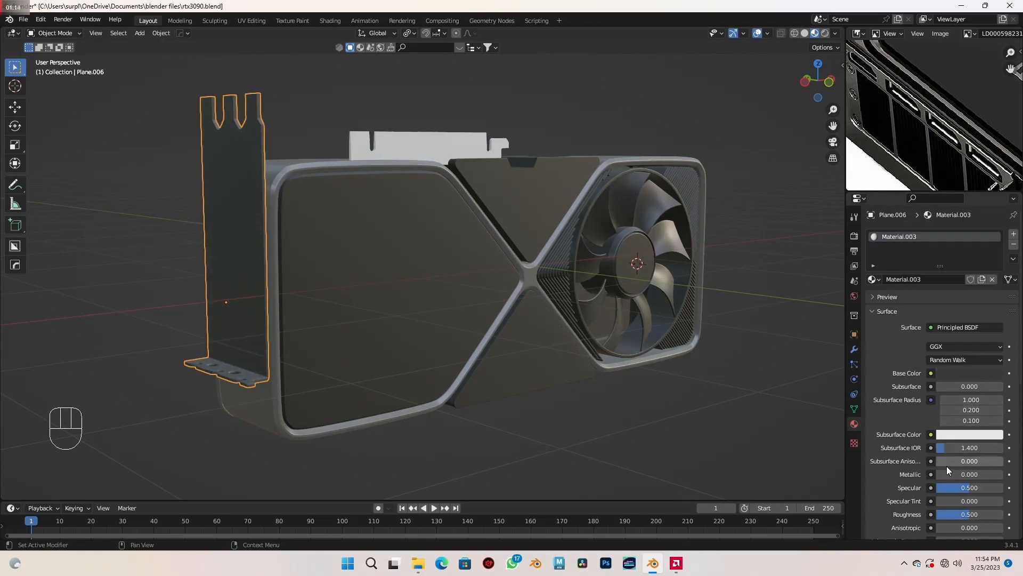
- Adjust the bracket material to a metallic of 0.583, a roughness of 0.240 and a lighter grey base color
mouse_move(942, 474)
left_mouse_down()
mouse_move(996, 473)
mouse_move(951, 471)
left_mouse_up()
scroll(955, 477, "down", 2)
middle_click_drag(415, 313, 491, 299)
scroll(333, 299, "up", 5)
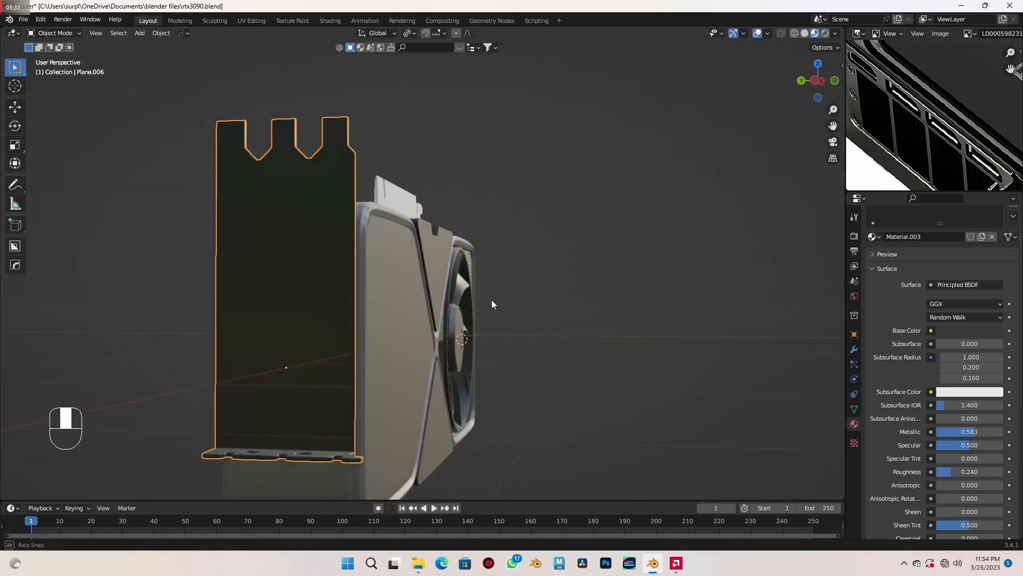
left_click(978, 331)
left_click_drag(994, 238, 994, 230)
- Check the edge connector in the reference image, create a new material for the model's connector and darken its base color to near-black
middle_click_drag(447, 267, 449, 319)
scroll(449, 318, "up", 2)
middle_click_drag(379, 239, 414, 294, "shift")
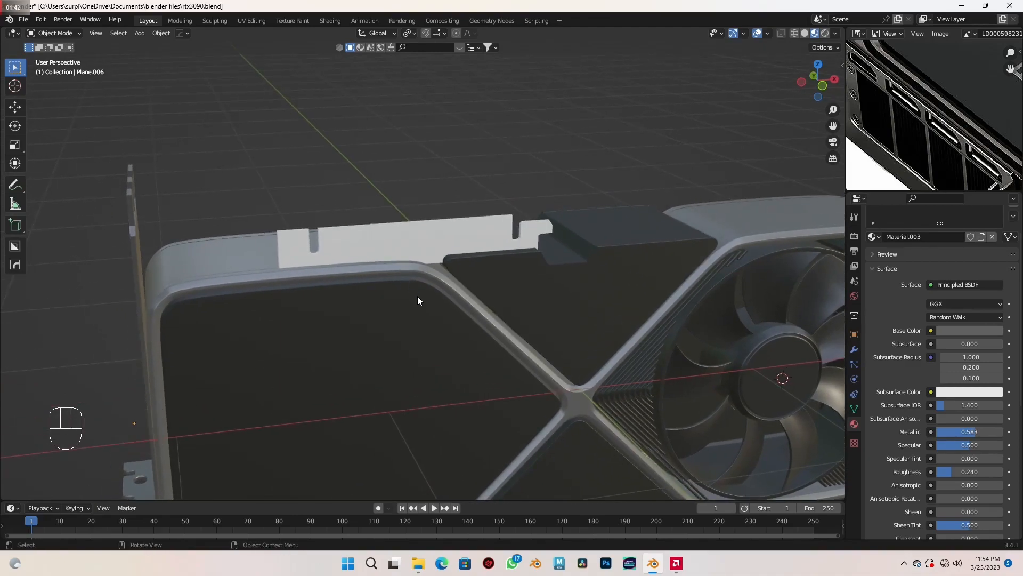
scroll(419, 298, "up", 2)
left_click(372, 233)
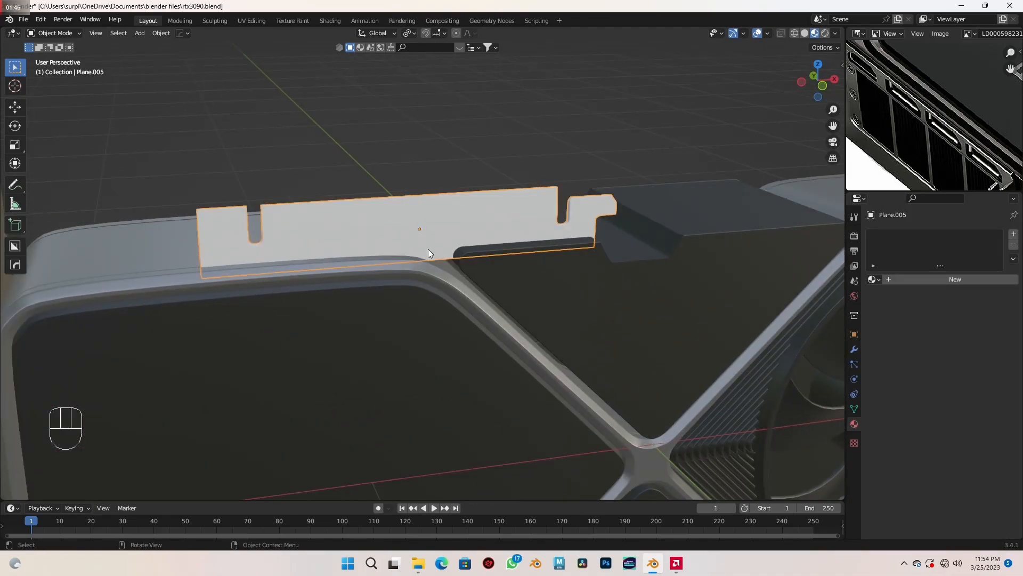
scroll(900, 130, "down", 4)
middle_click_drag(904, 118, 911, 178)
scroll(353, 281, "up", 2)
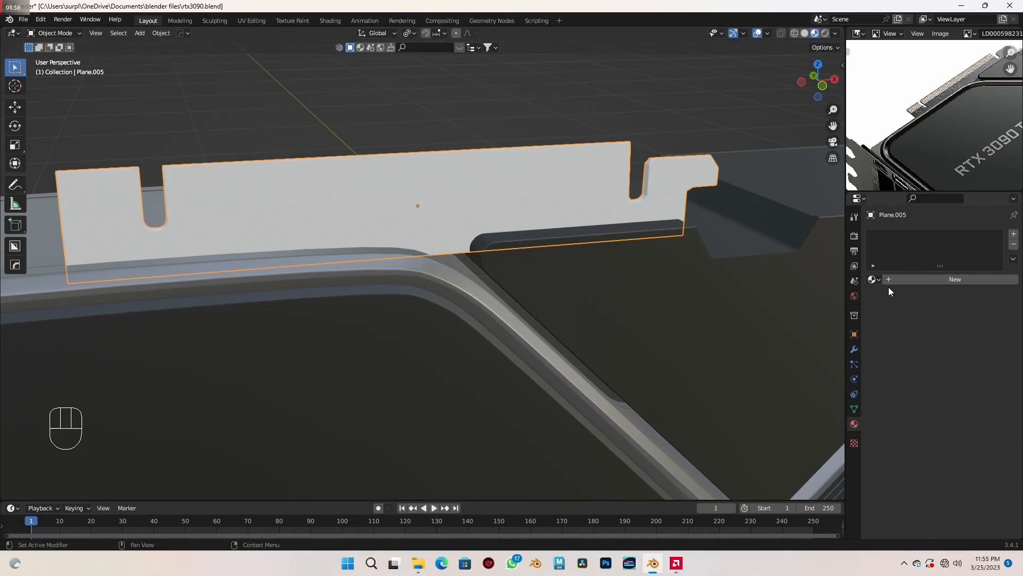
left_click(922, 279)
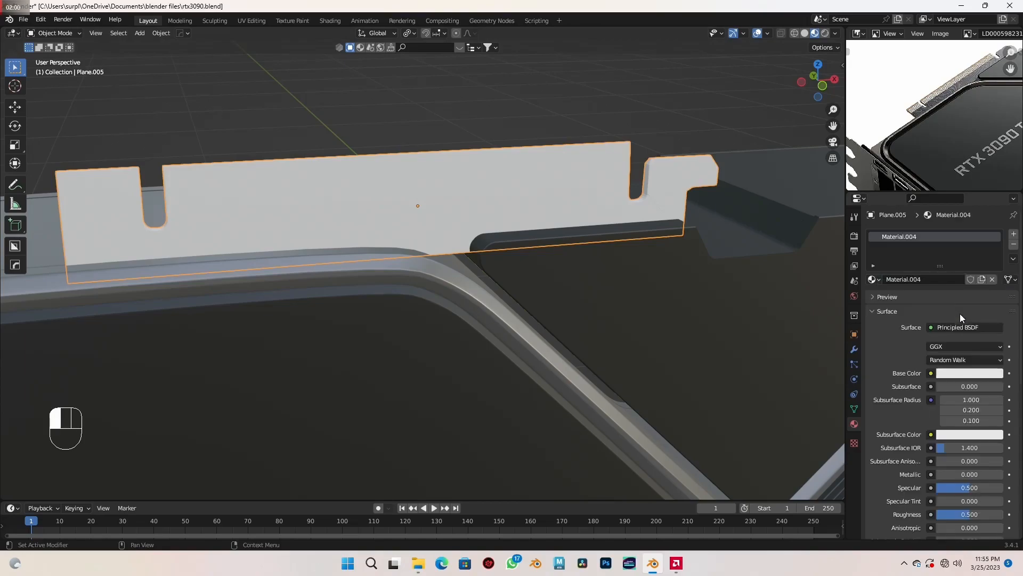
left_click(980, 373)
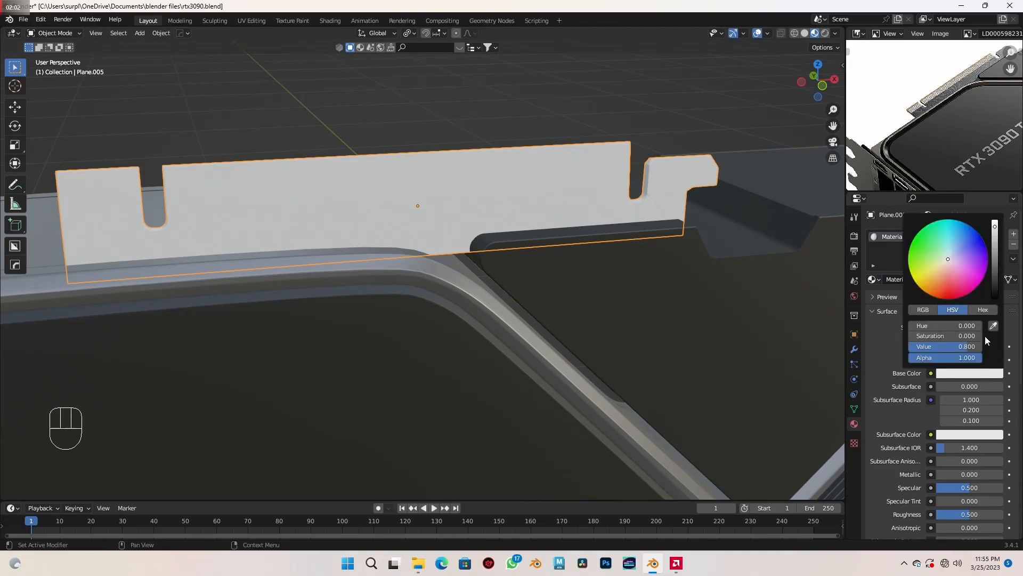
left_click_drag(994, 226, 995, 288)
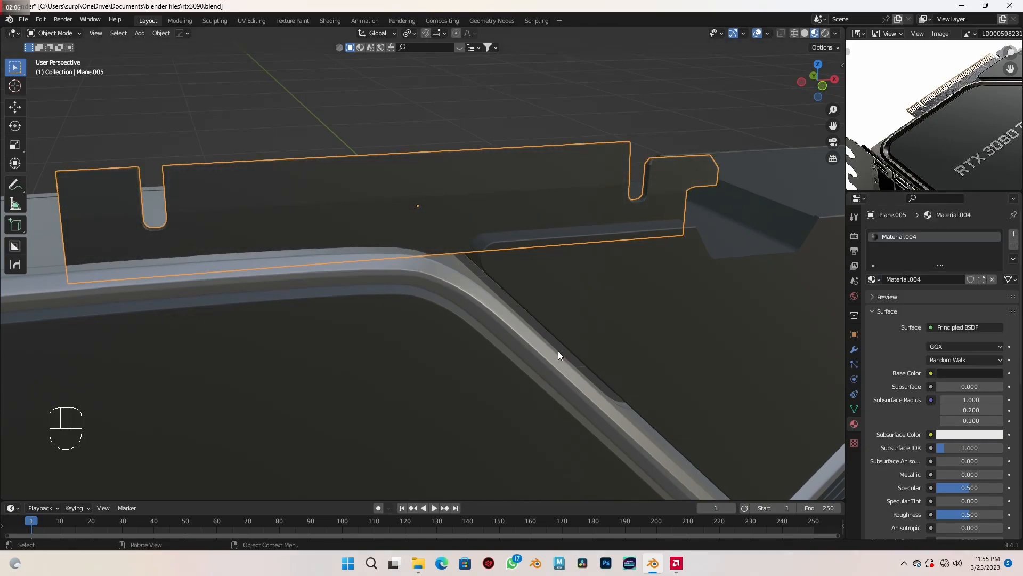
- Edit the edge connector's mesh in front view, try to box-select its contact faces, and switch to vertex selection
key("Tab")
middle_click_drag(463, 327, 520, 329, "shift")
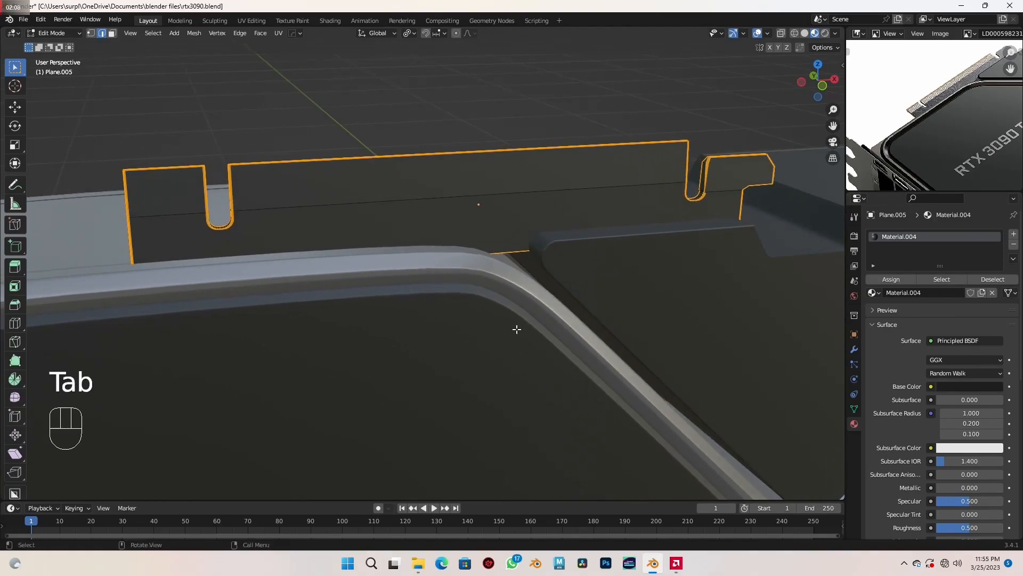
key("KP_1")
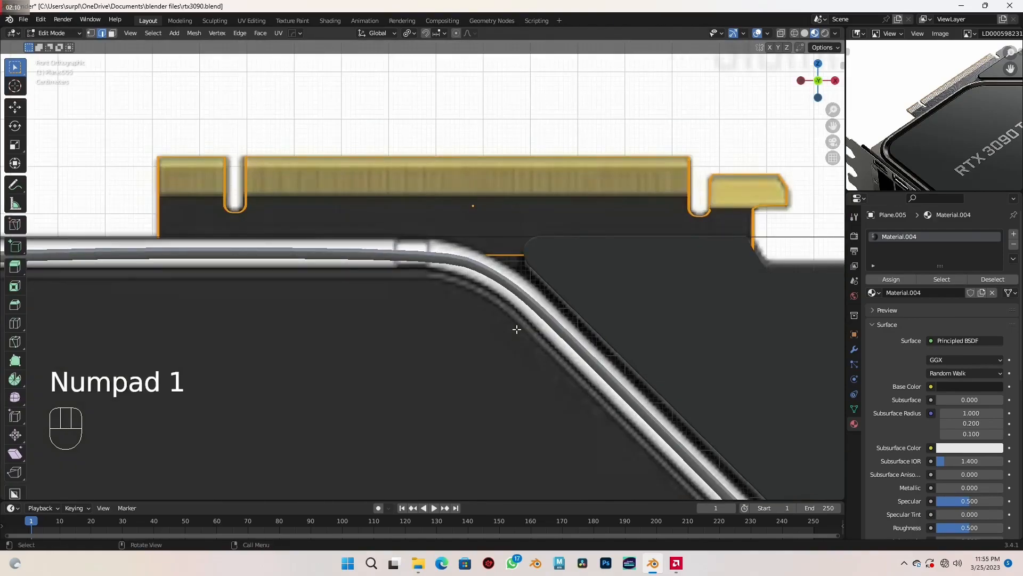
key("3")
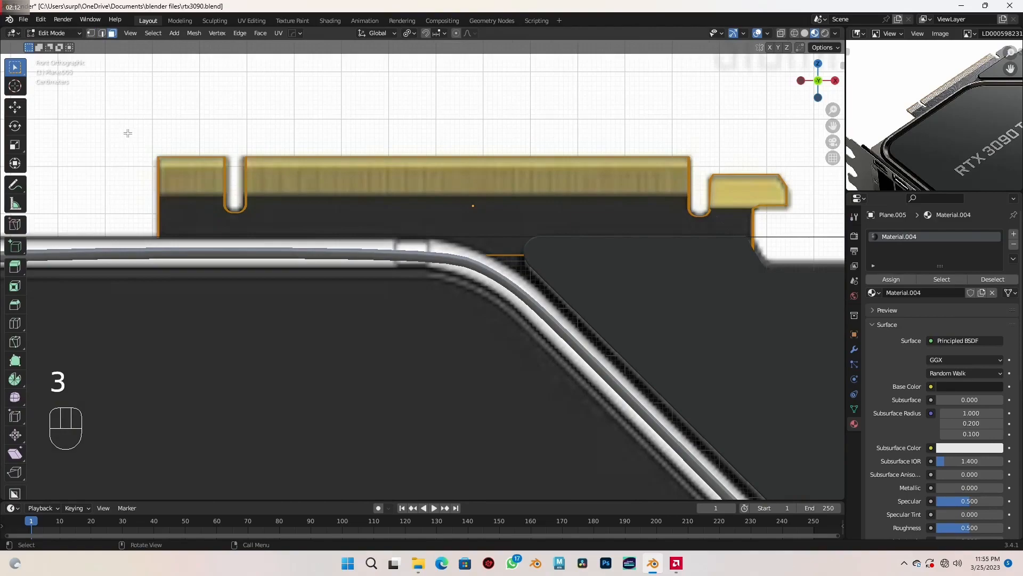
left_click_drag(102, 120, 297, 199)
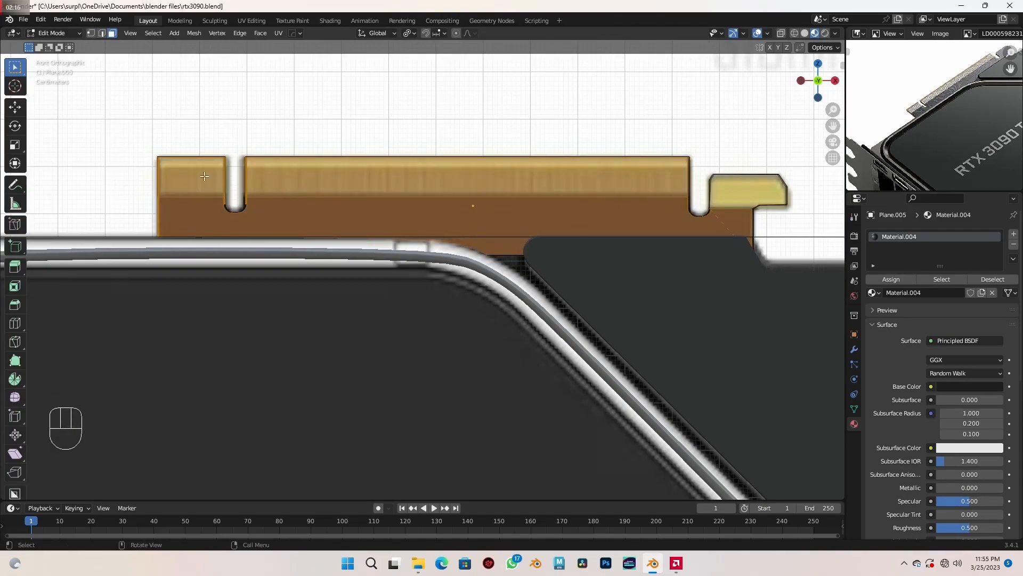
scroll(205, 176, "up", 2)
middle_click_drag(203, 176, 301, 193, "shift")
key("1")
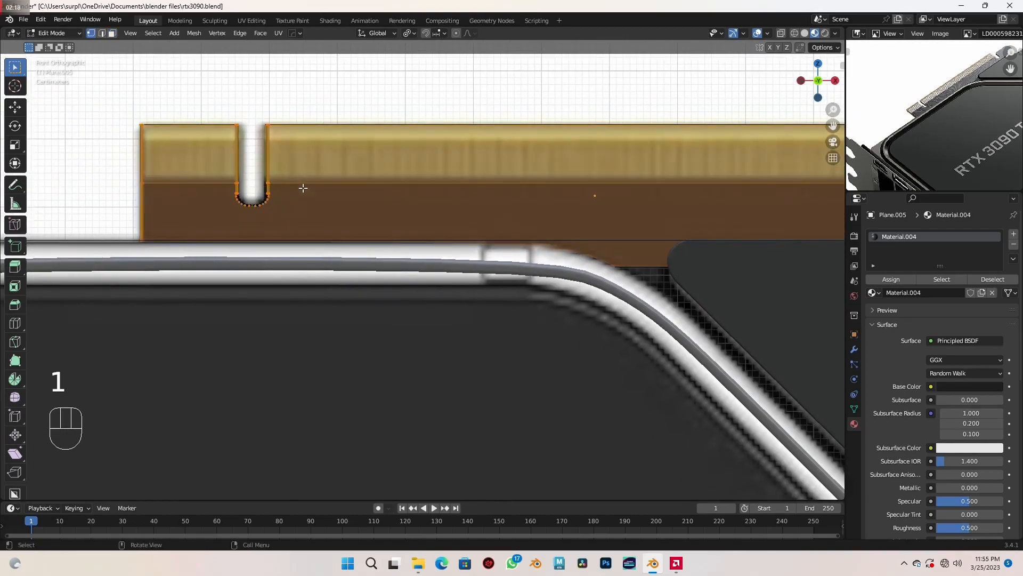
- Box-select the vertices around the connector's gold contact areas, from the end section across to the small separate tab
left_click_drag(112, 89, 263, 186)
left_click_drag(254, 102, 339, 190, "shift")
middle_click_drag(588, 214, 358, 219, "shift")
scroll(708, 221, "up", 1)
middle_click_drag(681, 224, 495, 254, "shift")
scroll(538, 240, "up", 2)
scroll(529, 230, "up", 1)
middle_click_drag(430, 127, 413, 242, "shift")
left_click_drag(363, 138, 493, 309, "shift")
left_click_drag(499, 197, 574, 335, "shift")
left_click_drag(591, 178, 763, 356, "shift")
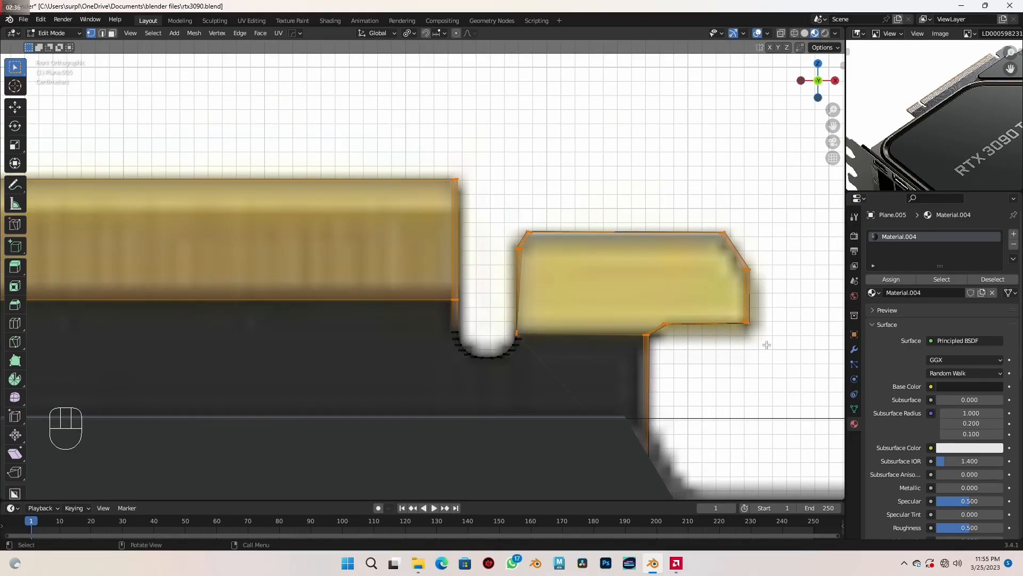
- Show the mesh in wireframe and box-select all contact-area vertices through the connector's full thickness, from the small tab to the opposite end
key("shift+z")
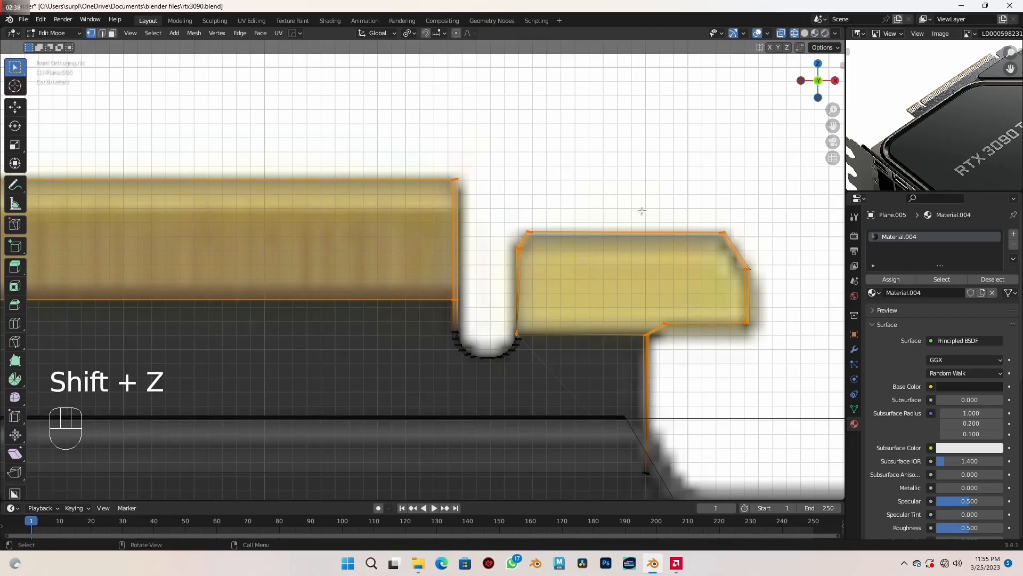
left_click_drag(604, 163, 767, 350, "shift")
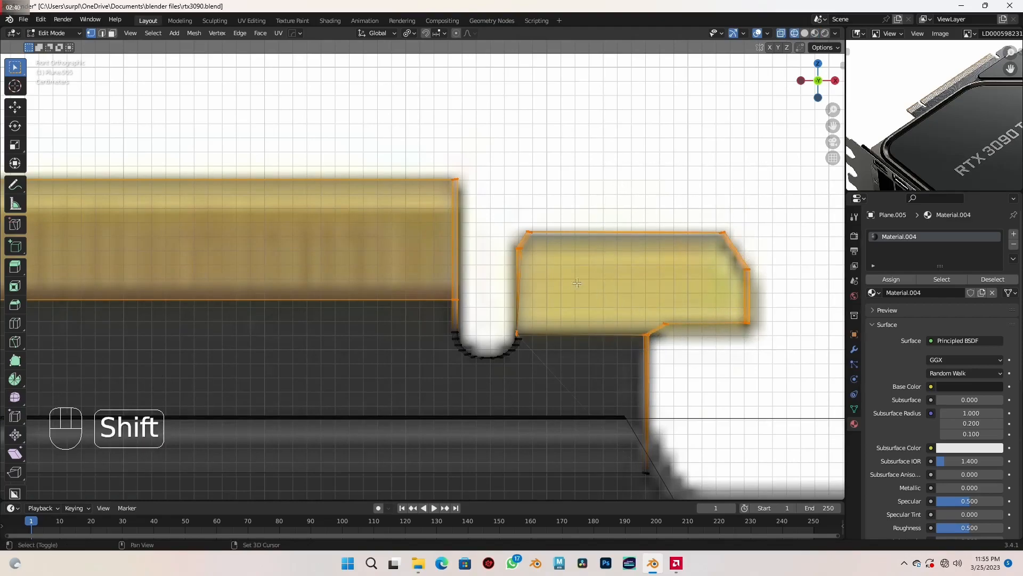
left_click_drag(498, 193, 579, 335, "shift")
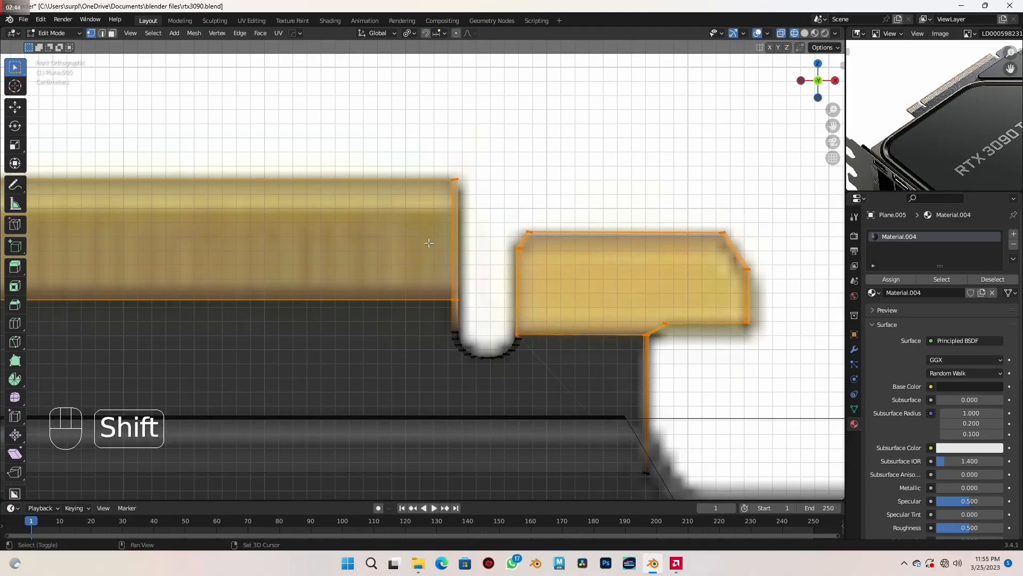
left_click_drag(377, 146, 490, 303, "shift")
scroll(490, 304, "down", 4)
middle_click_drag(376, 313, 678, 303, "shift")
scroll(496, 311, "down", 1)
scroll(678, 303, "up", 4)
left_click_drag(247, 155, 631, 312, "shift")
scroll(631, 313, "down", 4)
middle_click_drag(628, 309, 578, 303, "shift")
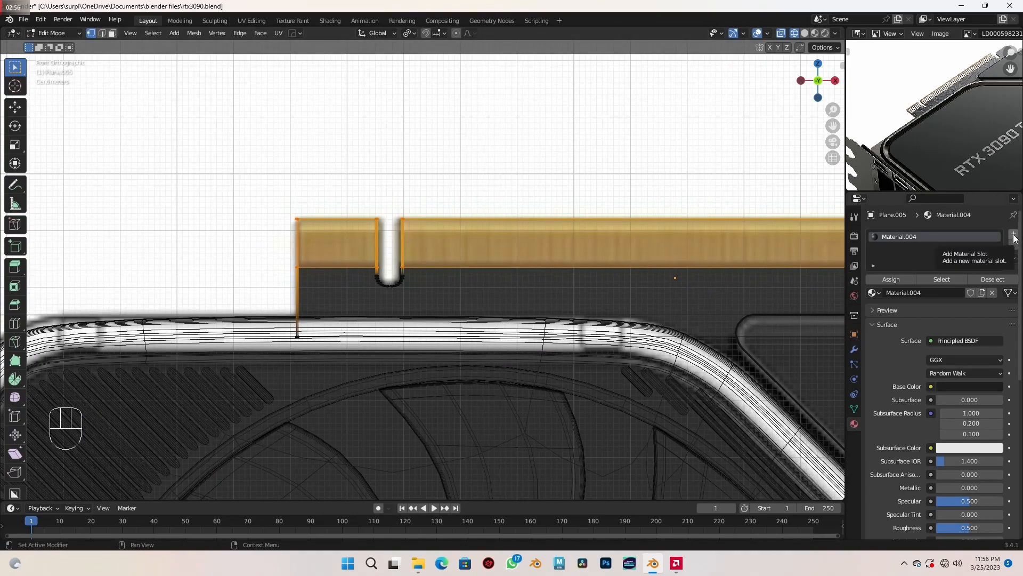
- Add a second material slot with a new material, assign it to the selected contact faces and return to the shaded material view
left_click(1014, 236)
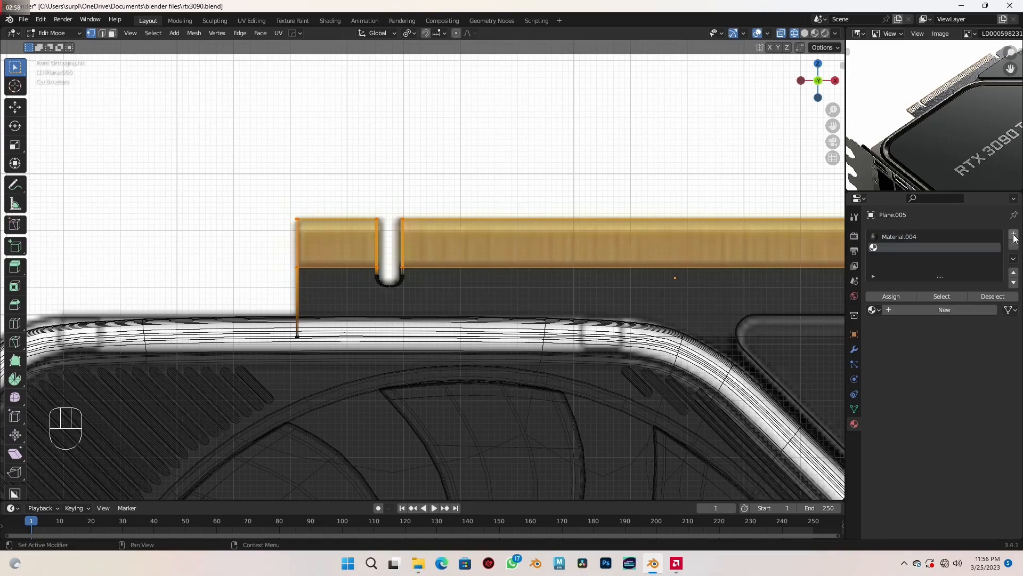
left_click(965, 309)
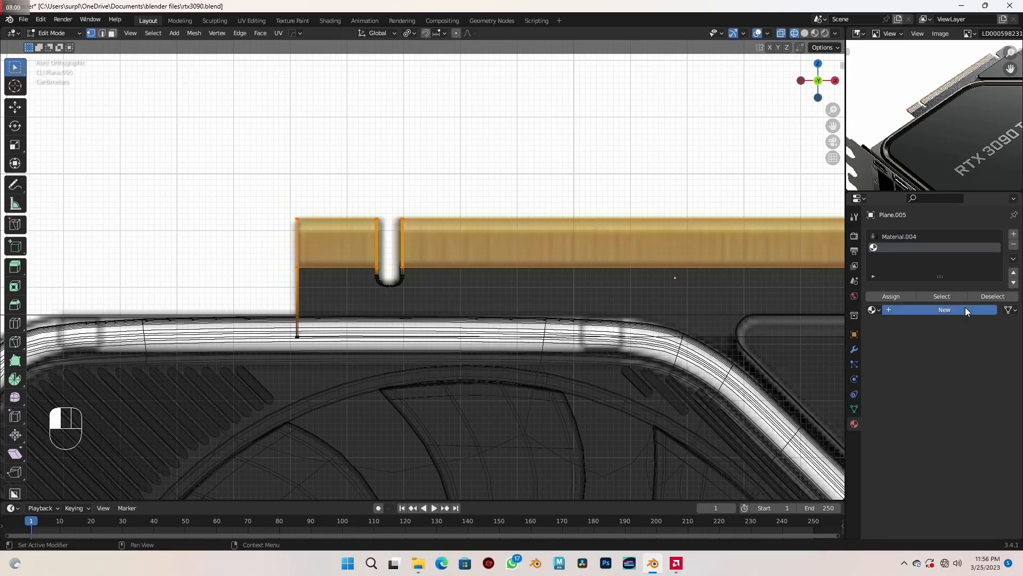
left_click(896, 296)
key("shift+z")
mouse_move(612, 308)
middle_mouse_down()
mouse_move(536, 290)
mouse_move(546, 293)
middle_mouse_up()
scroll(583, 306, "down", 3)
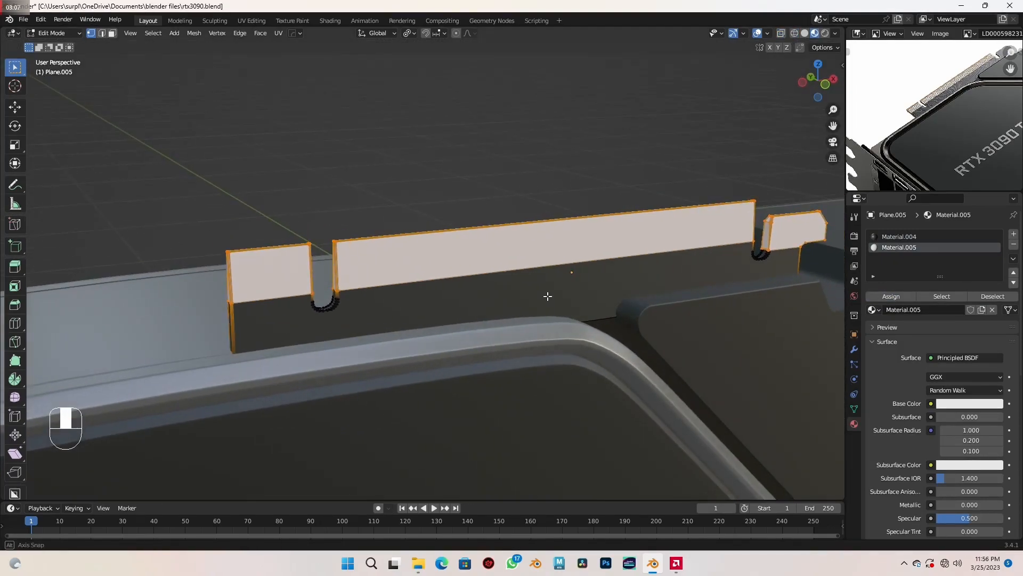
- Set the contact material's base color to gold with hue 0.078 and saturation 0.893, and darken its value slightly
left_click(969, 404)
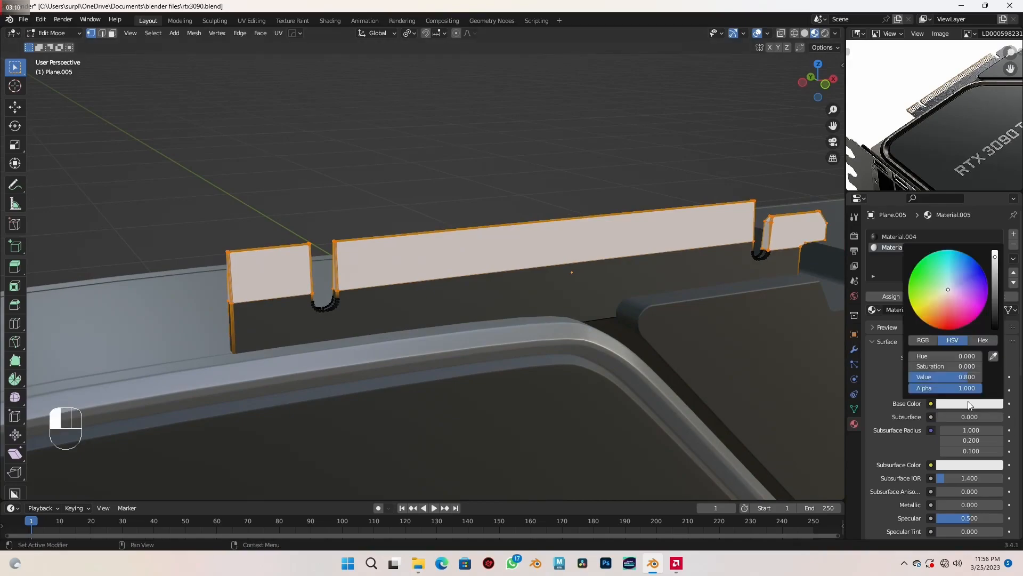
left_click(946, 356)
type("0")
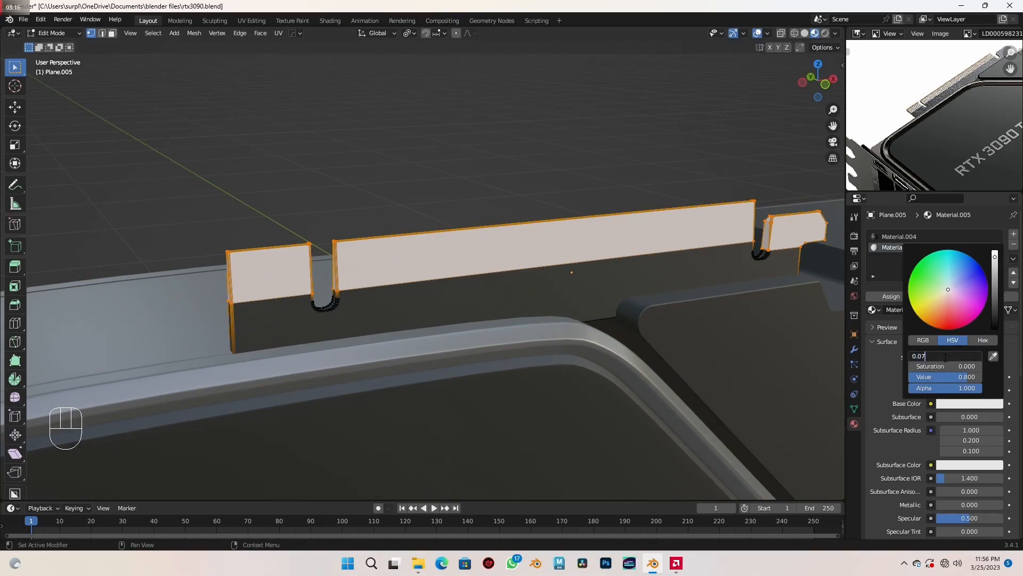
key("Return")
left_click(950, 364)
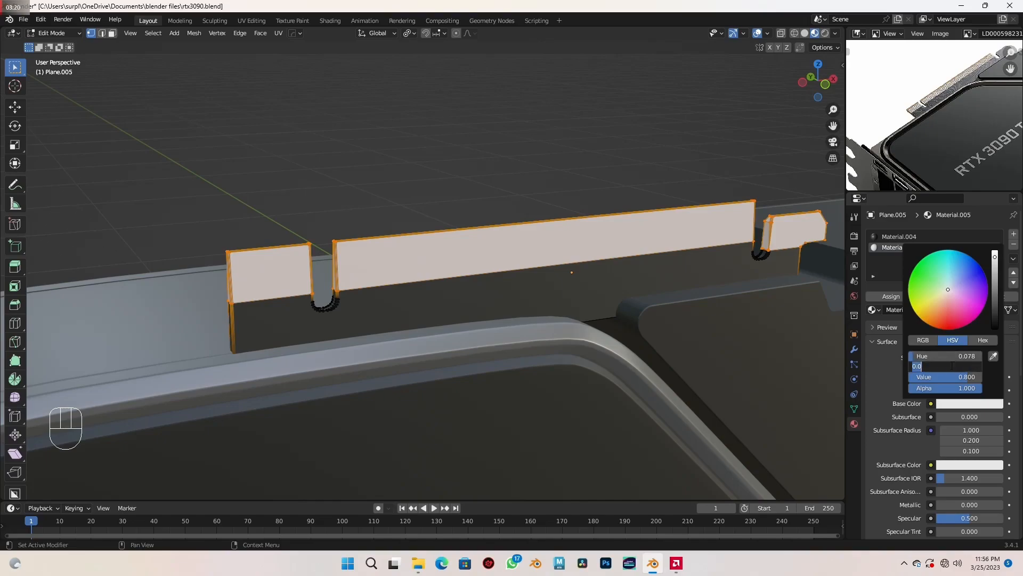
type("0")
key("Return")
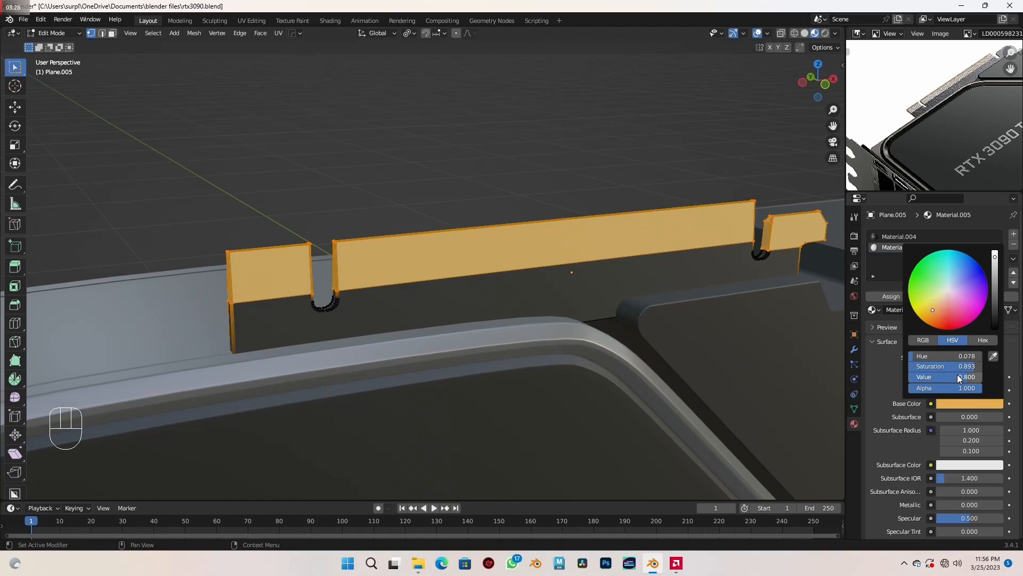
left_click(957, 376)
type("0")
key("Return")
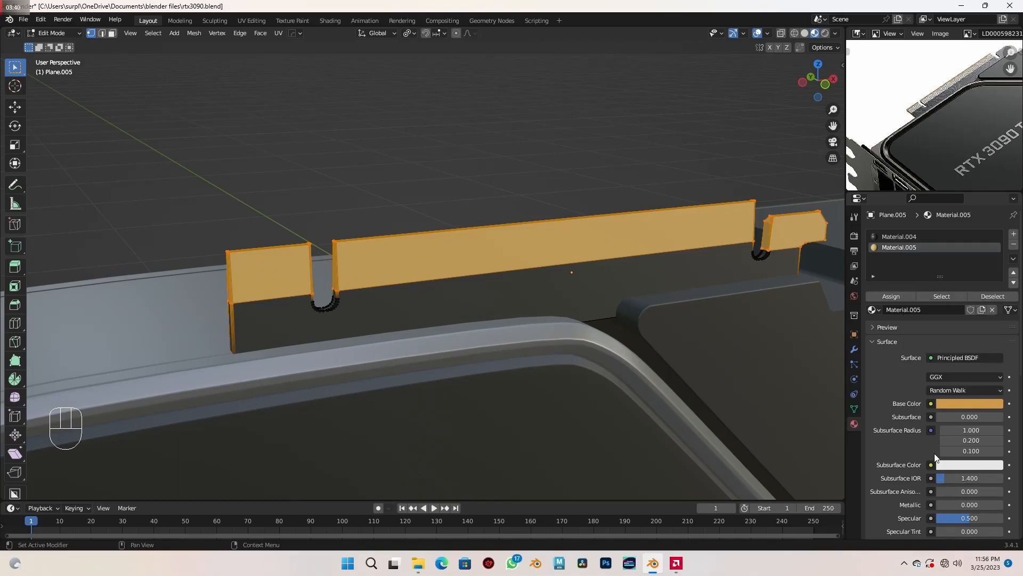
- Set the gold contact material's metallic to 0.535 and roughness to 0.232, and finish editing the connector mesh
scroll(935, 457, "down", 2)
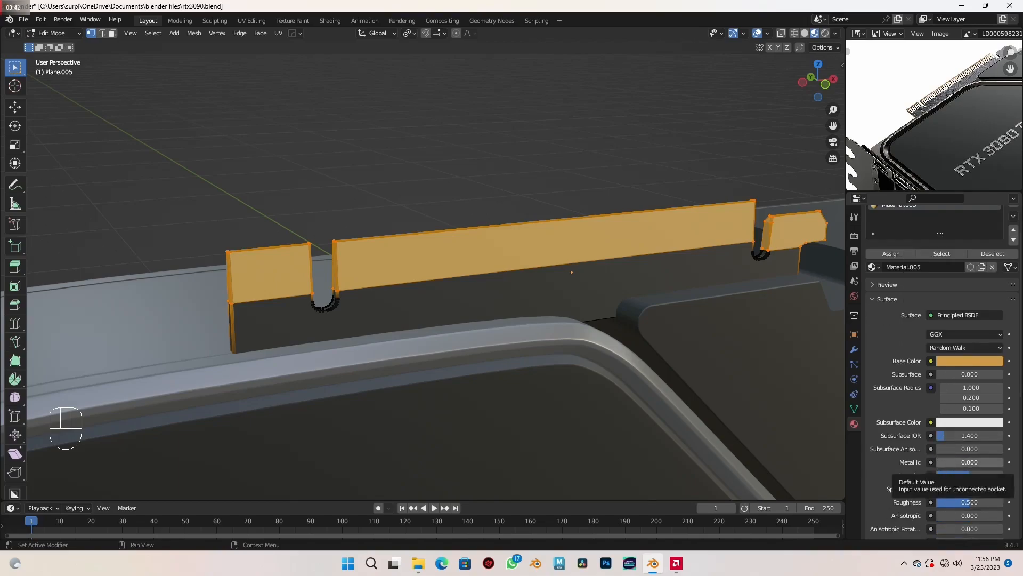
left_click(939, 461)
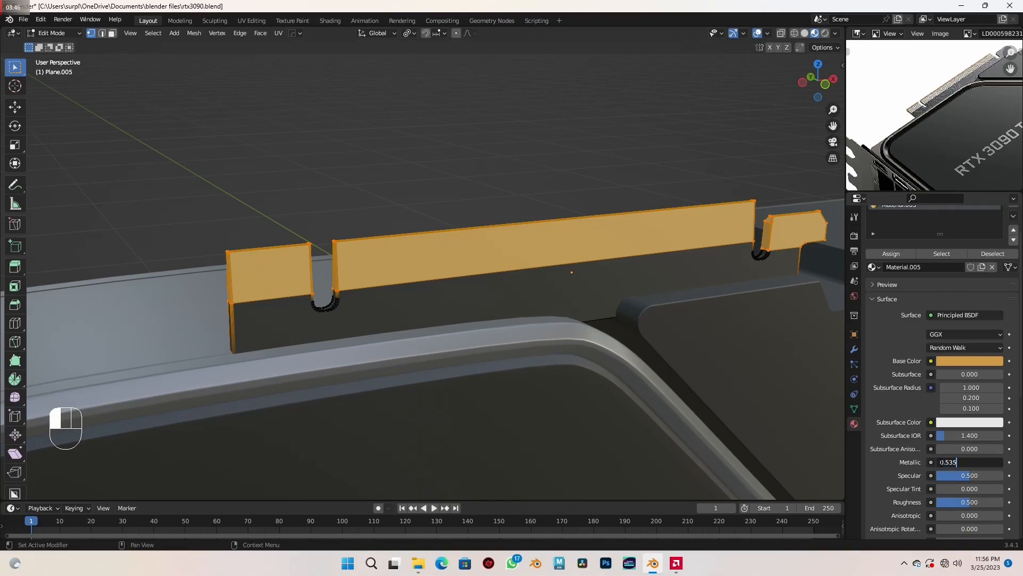
key("Return")
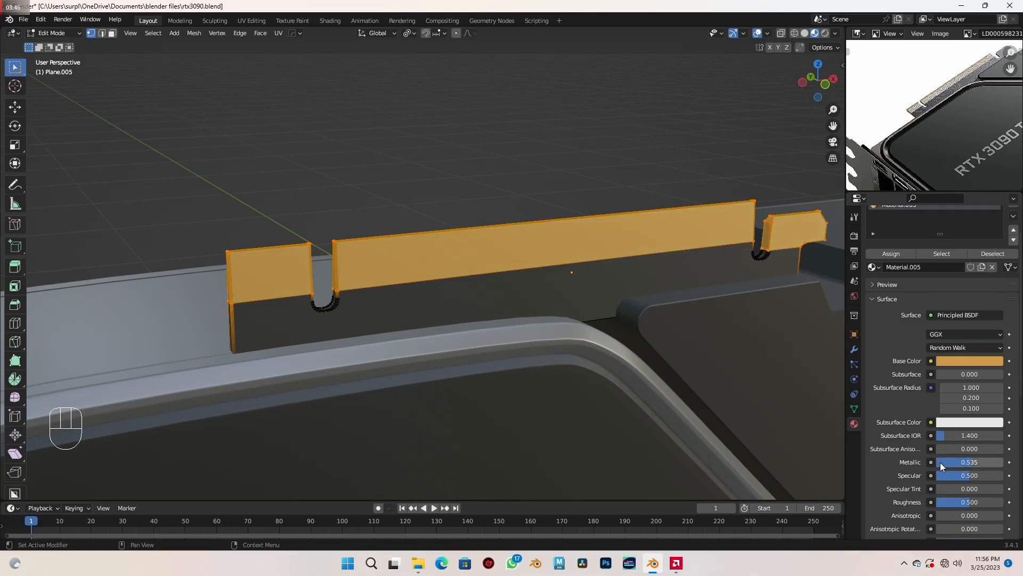
left_click(958, 503)
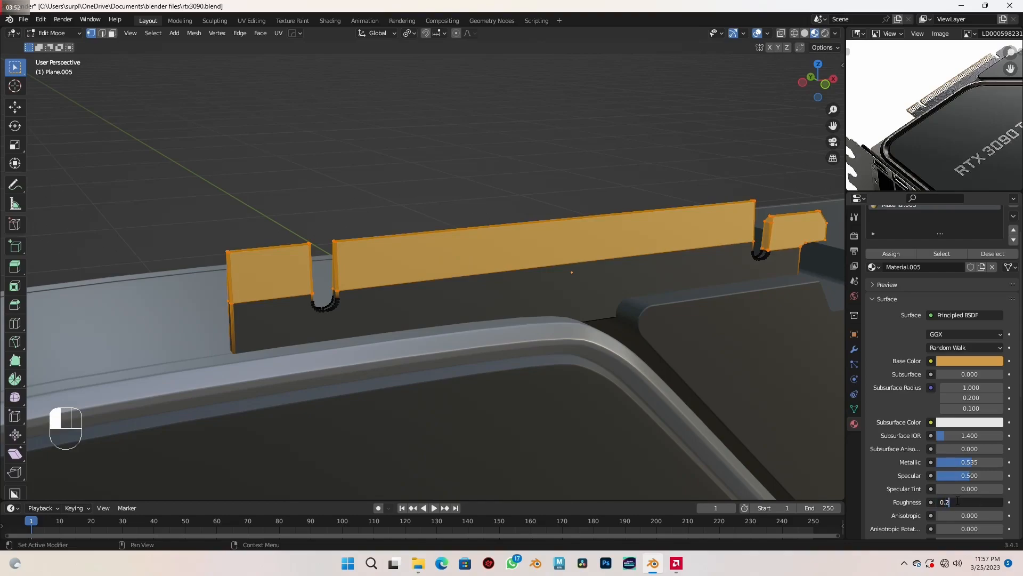
key("Return")
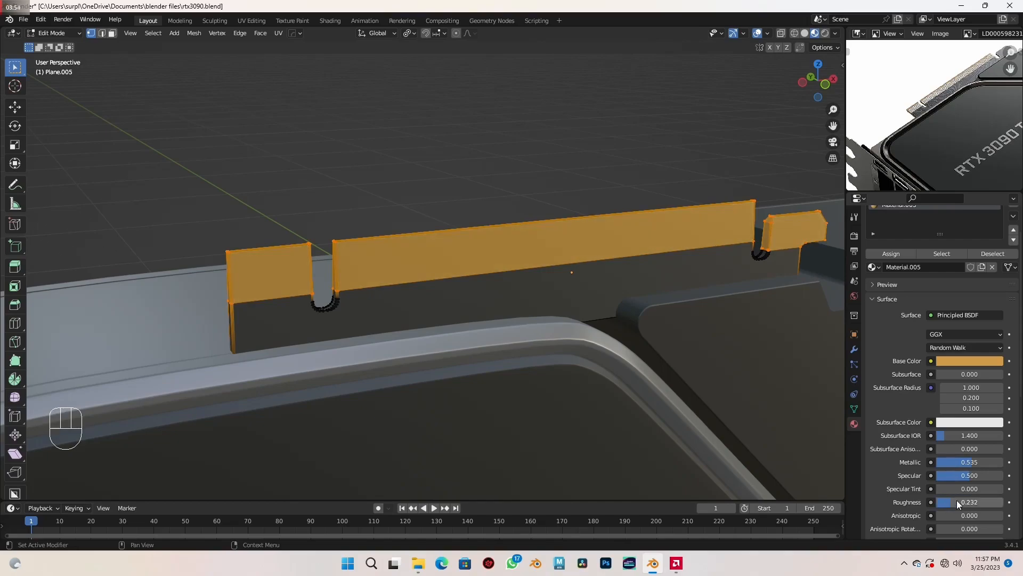
key("Tab")
- Review the whole card with its new materials and save the file
scroll(629, 399, "down", 5)
scroll(614, 386, "down", 3)
middle_click_drag(614, 386, 485, 279)
scroll(537, 325, "up", 2)
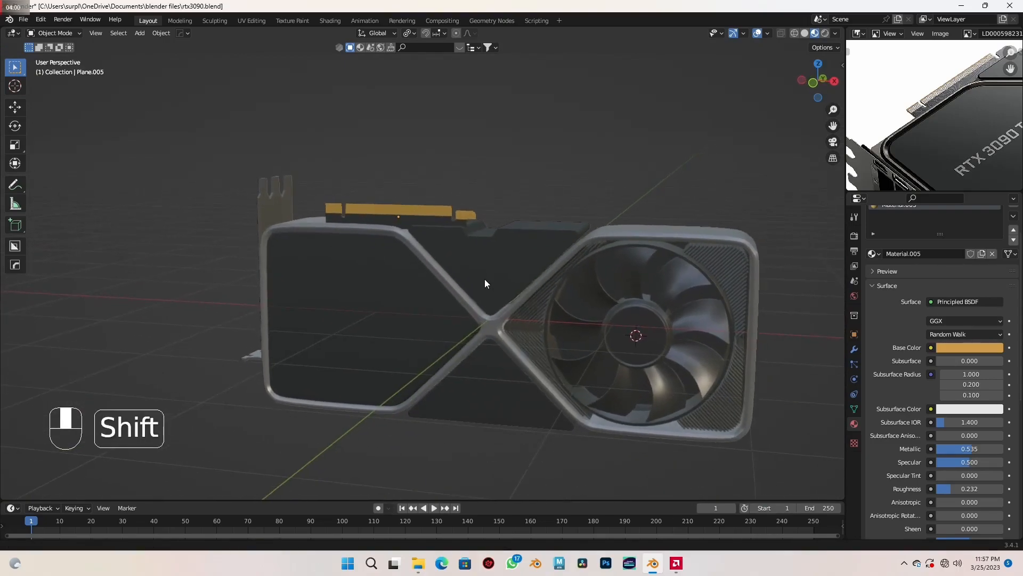
key("ctrl+s")
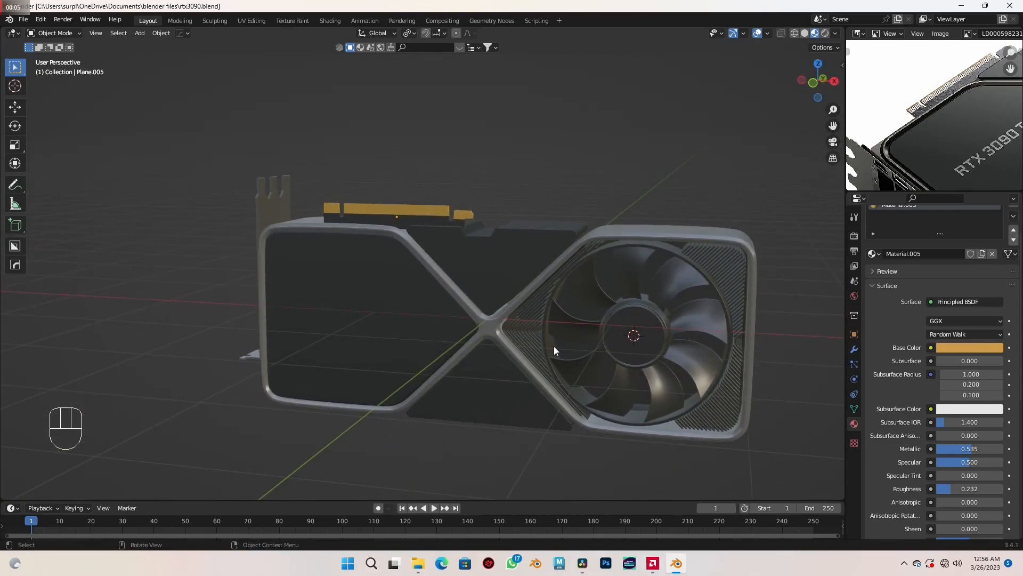
- Find the RTX 3090 lettering on the front reference in wireframe, add a text object for it and return to the shaded material view
scroll(455, 332, "up", 4)
middle_click_drag(455, 332, 418, 305, "shift")
scroll(411, 318, "down", 4)
key("KP_1")
scroll(418, 305, "up", 3)
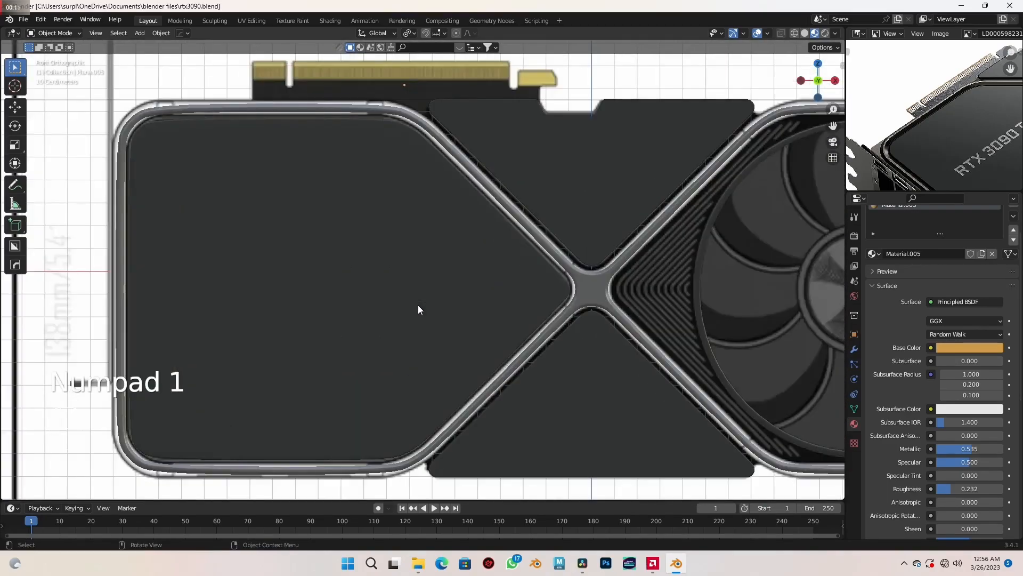
key("shift+z")
scroll(356, 304, "down", 3)
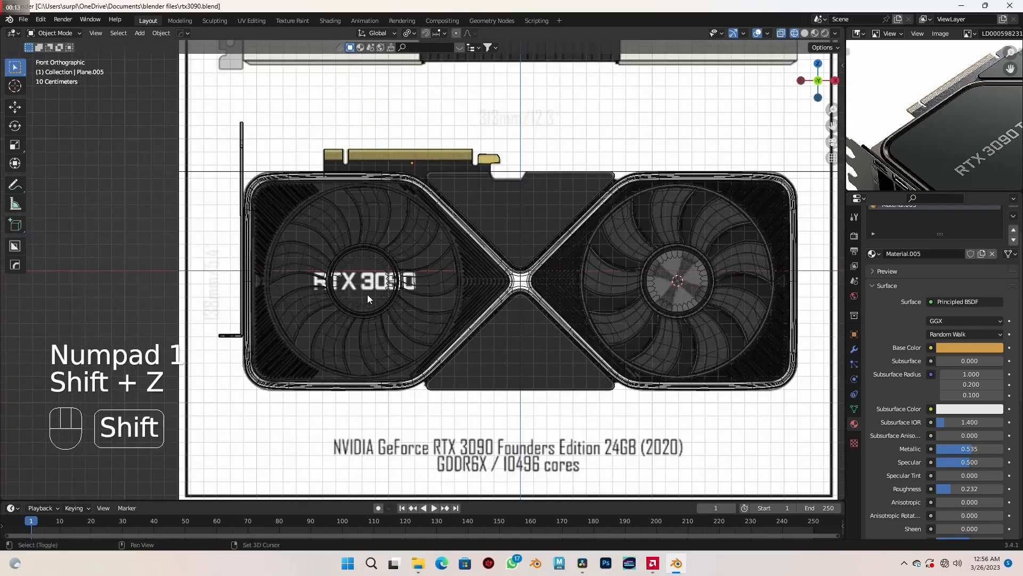
scroll(368, 270, "up", 3)
middle_click_drag(367, 271, 382, 292, "shift")
key("shift+a")
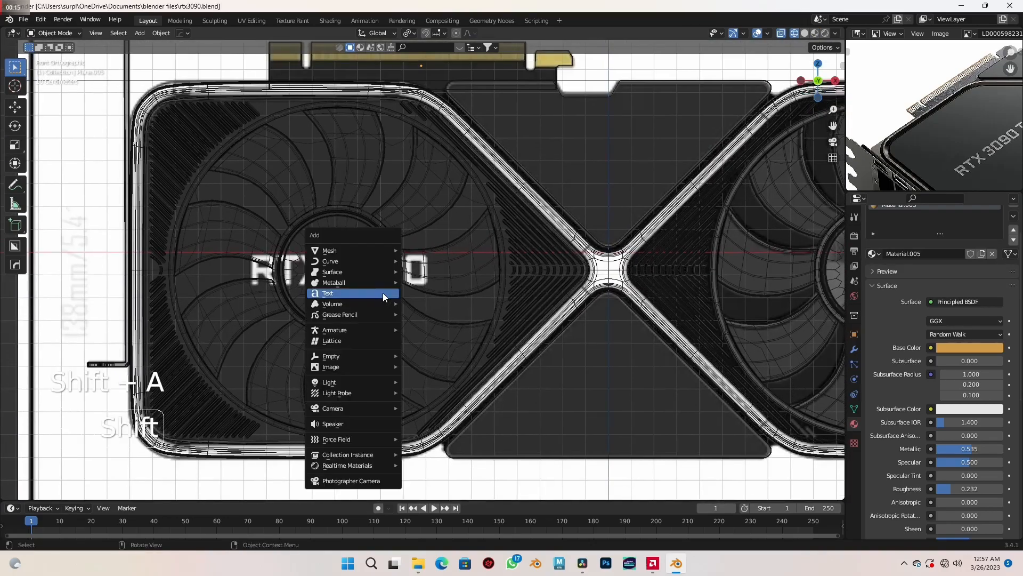
left_click(383, 292)
scroll(431, 292, "down", 4)
key("shift+z")
scroll(461, 291, "down", 3)
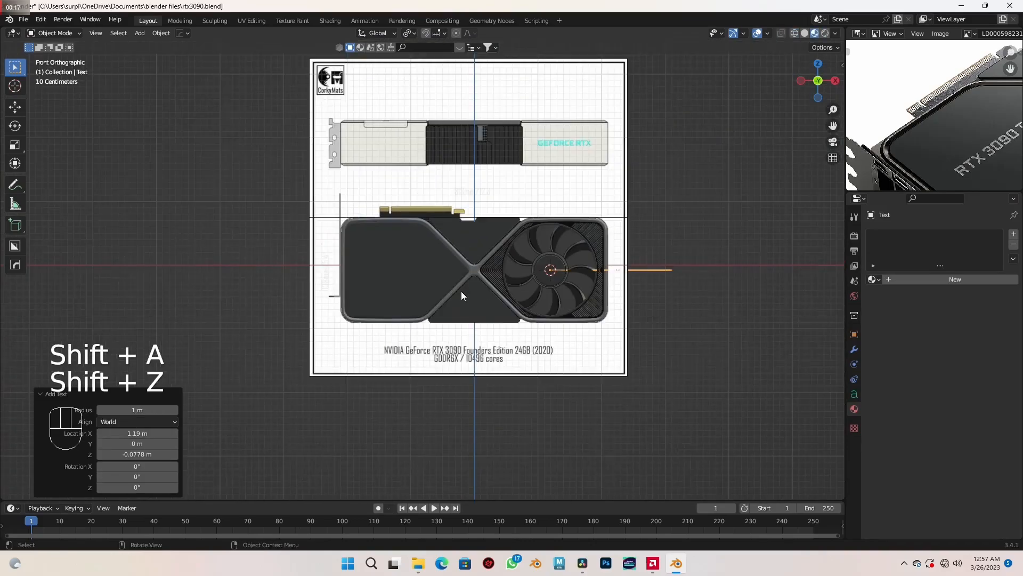
- Rotate the text object 90° about the X axis and move it about -3.2 m in X and -0.22 m in Z
type("rx")
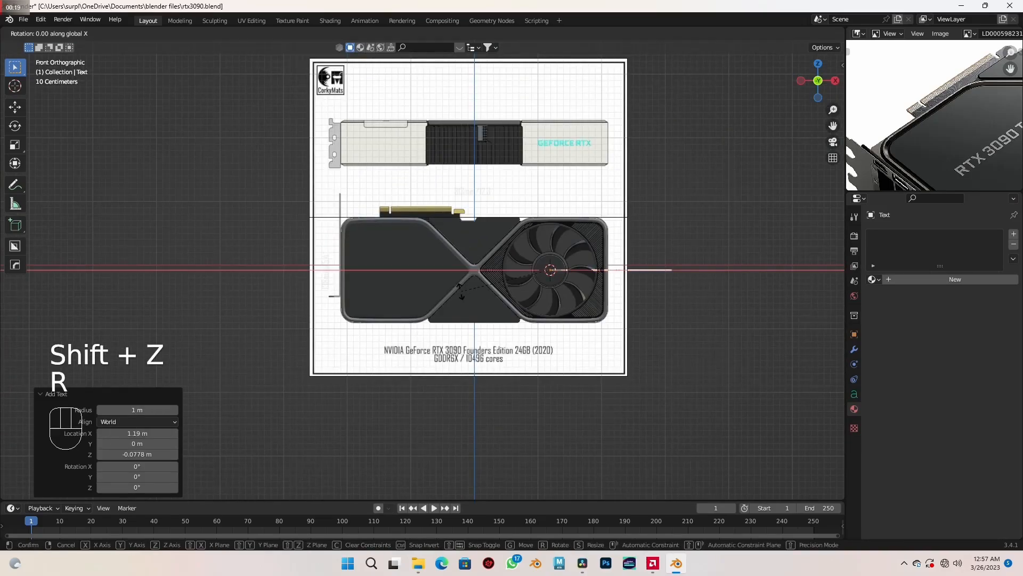
type("90")
key("Return")
scroll(450, 311, "up", 3)
key("g")
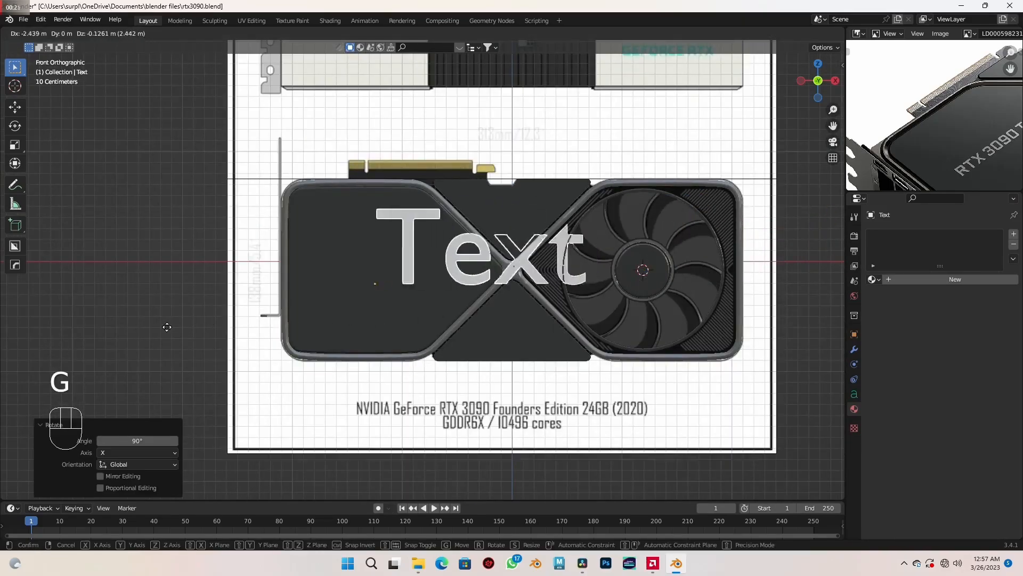
left_click(396, 304)
- Replace the text object's default wording with "RTX 3090"
scroll(409, 299, "up", 4)
middle_click_drag(408, 299, 474, 318, "shift")
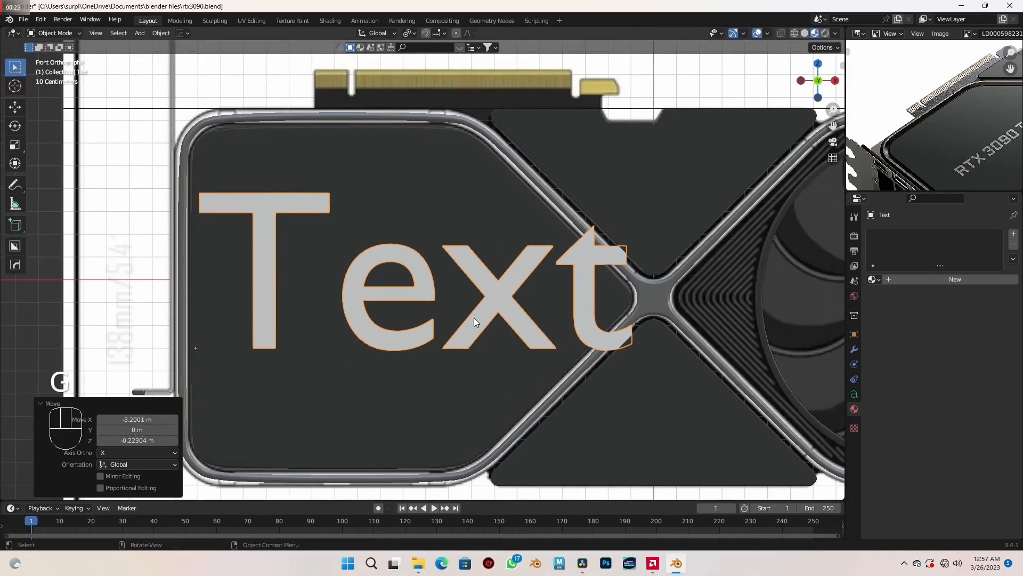
key("Tab")
key("BackSpace")
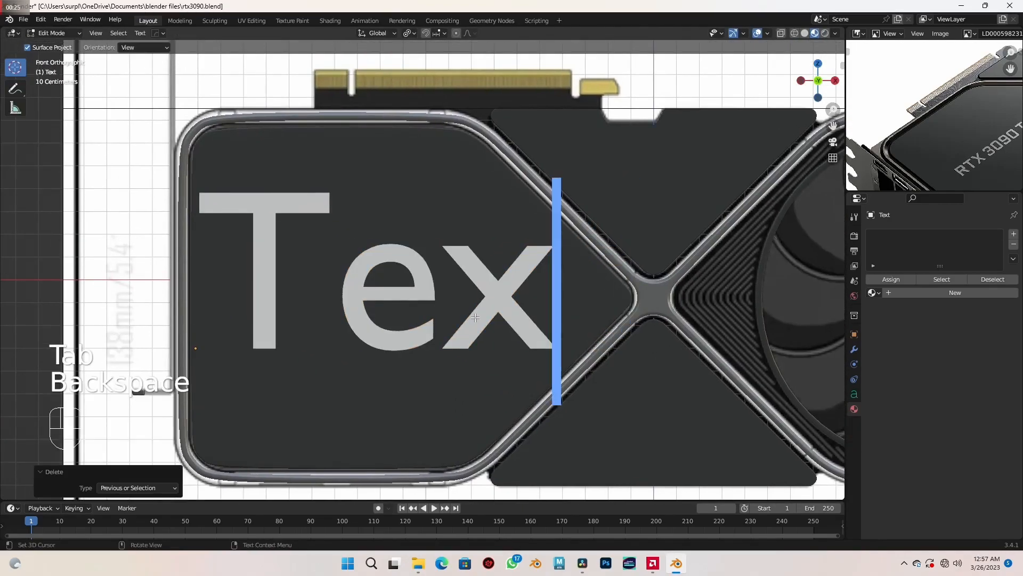
key("BackSpace")
key("BackSpace")
key("BackSpace")
key("BackSpace")
key("BackSpace")
key("BackSpace")
type("RTX ")
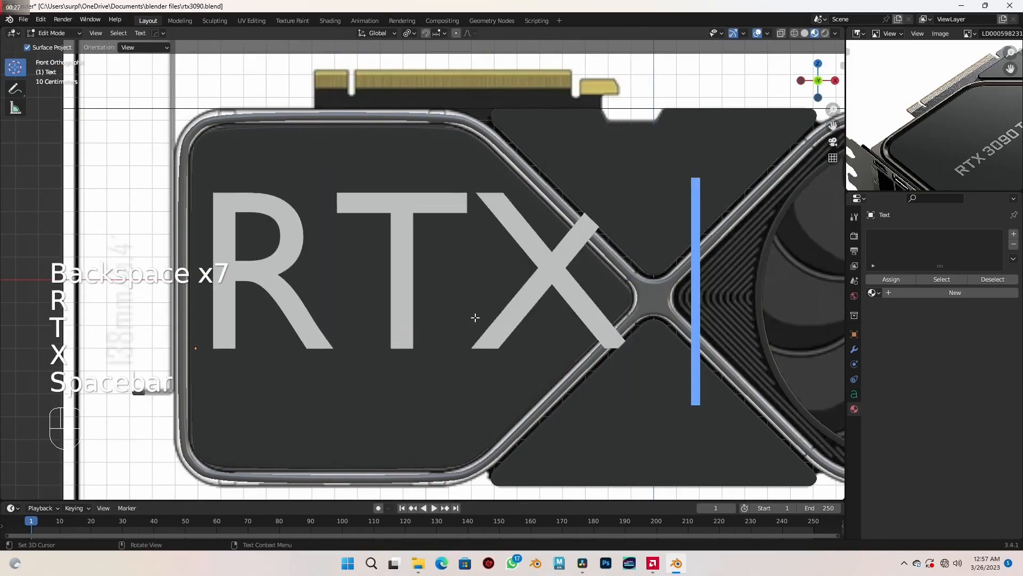
type("3090")
key("Tab")
- Scale the RTX 3090 text down by about 0.322, then by about 0.741, to suit the flat front panel
scroll(481, 319, "down", 2)
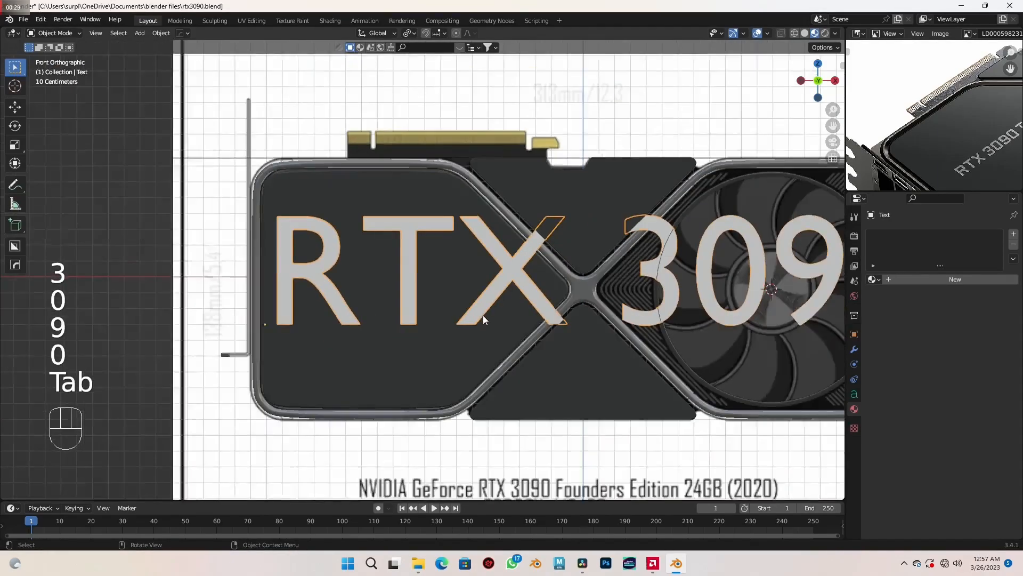
scroll(480, 318, "down", 1)
key("s")
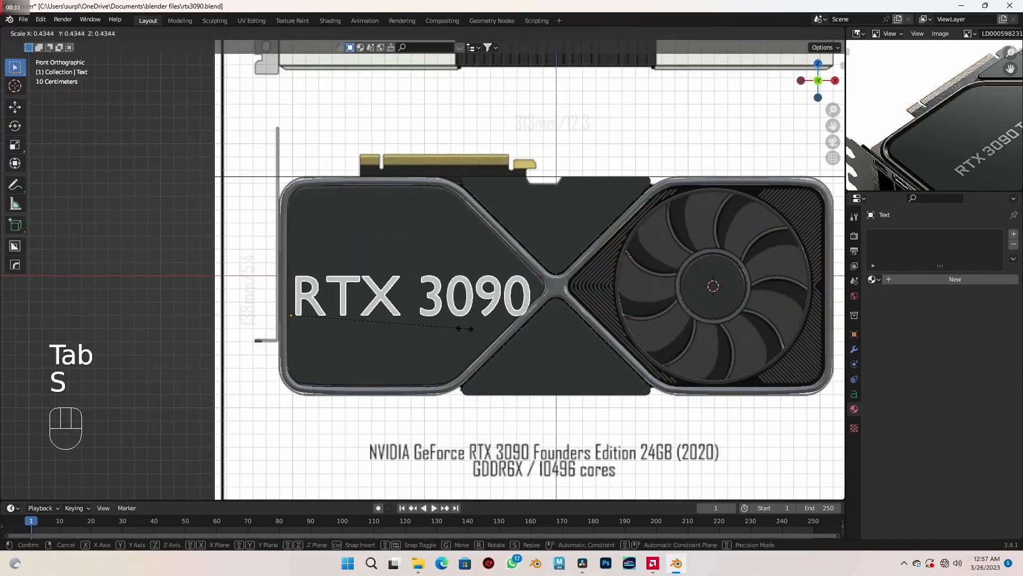
left_click(402, 346)
scroll(404, 342, "up", 4)
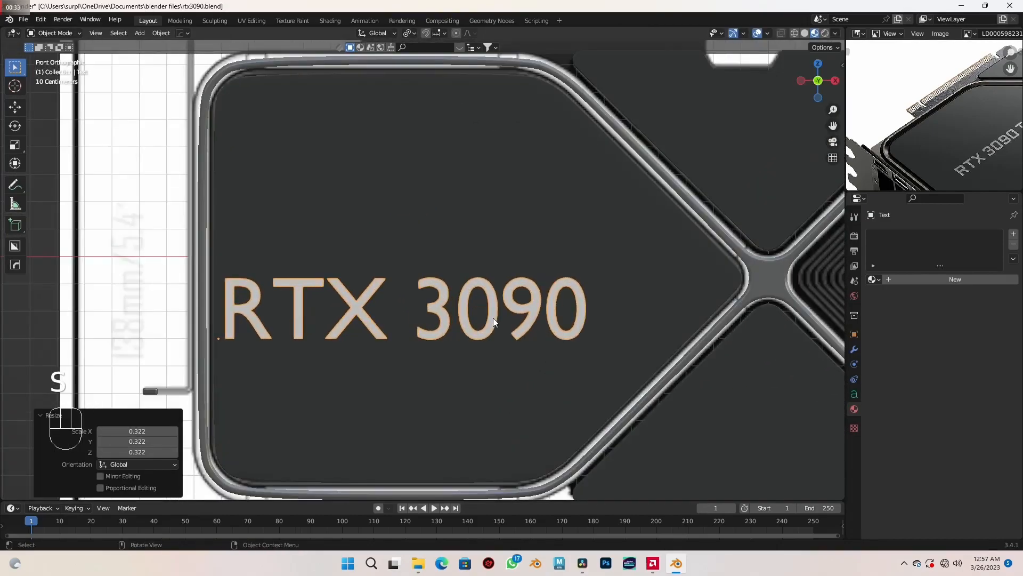
key("s")
left_click(504, 334)
- Move the RTX 3090 text about 0.265 m in X and 0.146 m in Z onto the reference lettering in wireframe
key("shift+z")
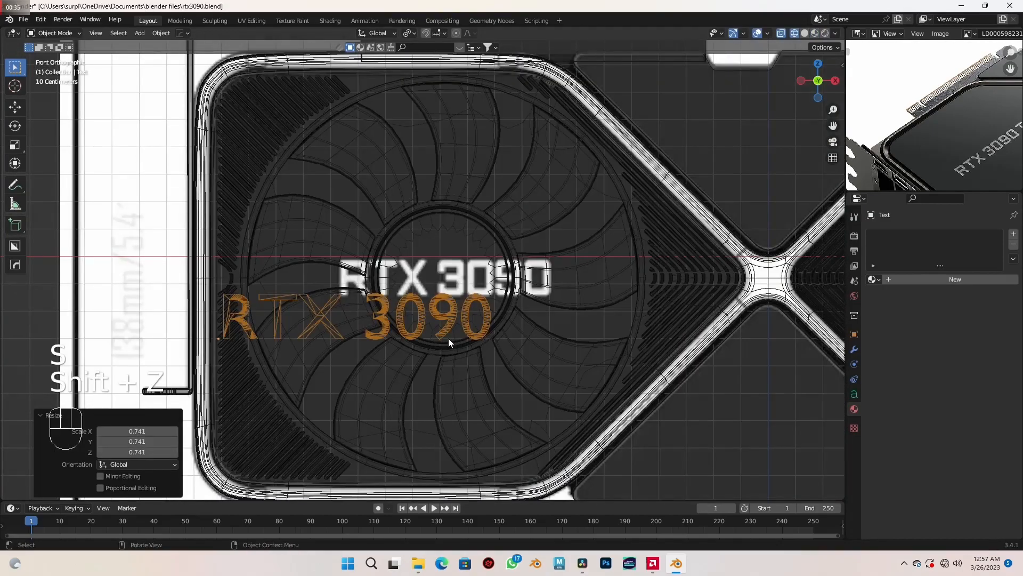
key("g")
left_click(520, 297)
key("shift+z")
scroll(548, 308, "down", 4)
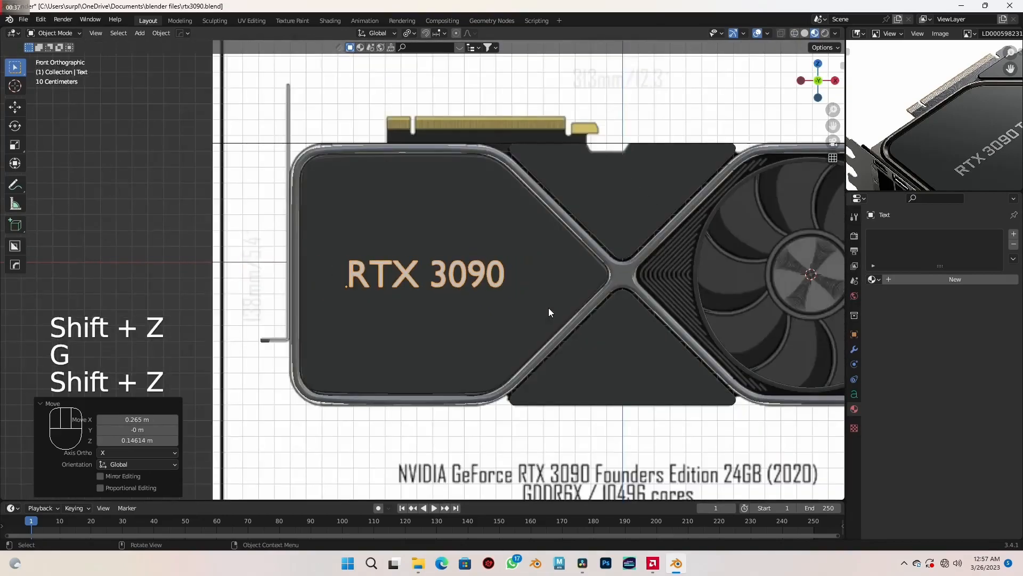
- Find the Impact Regular font in the Windows fonts folder and load it as the text's regular font
left_click(855, 394)
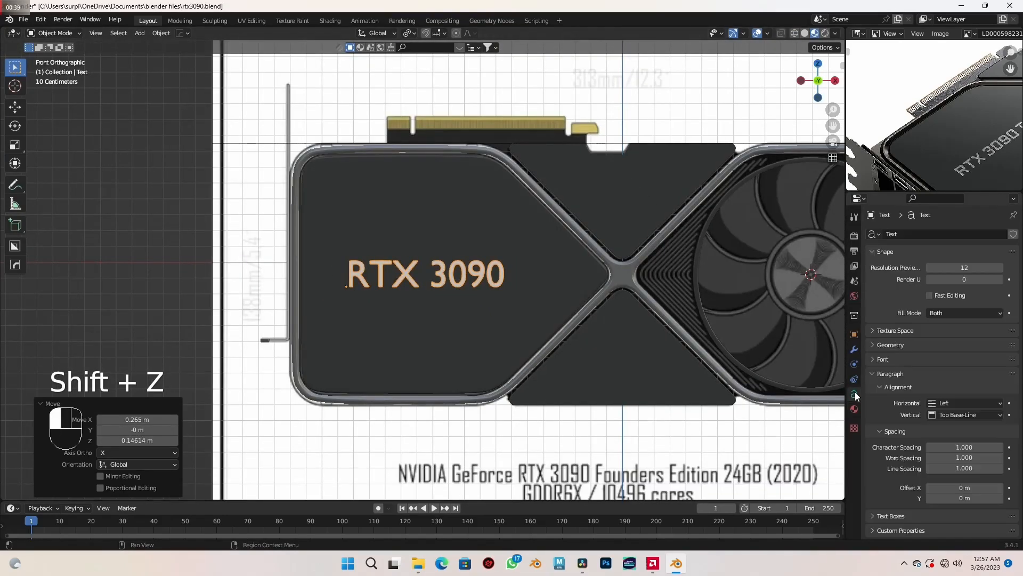
left_click(872, 359)
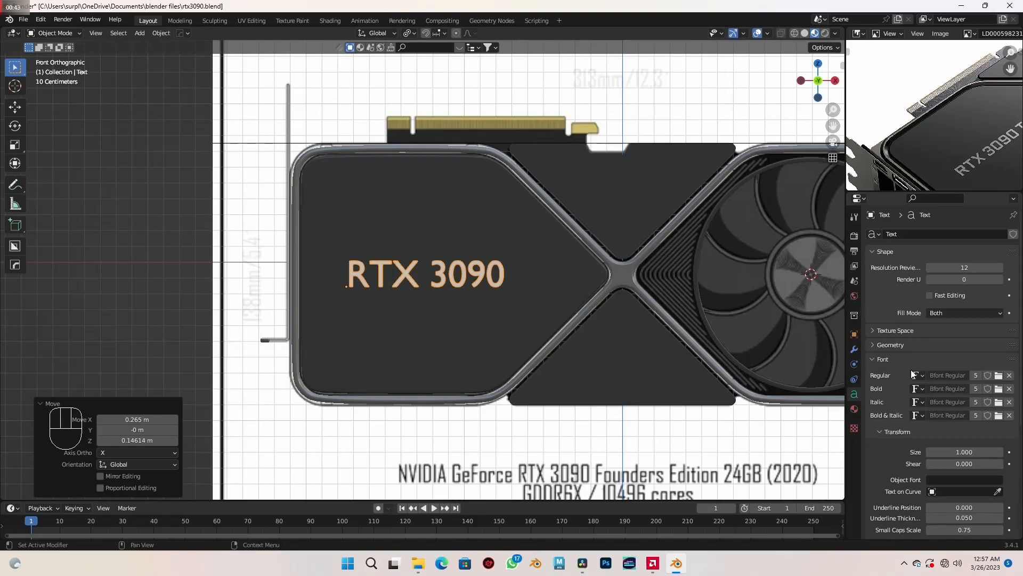
left_click(1000, 376)
left_click(635, 141)
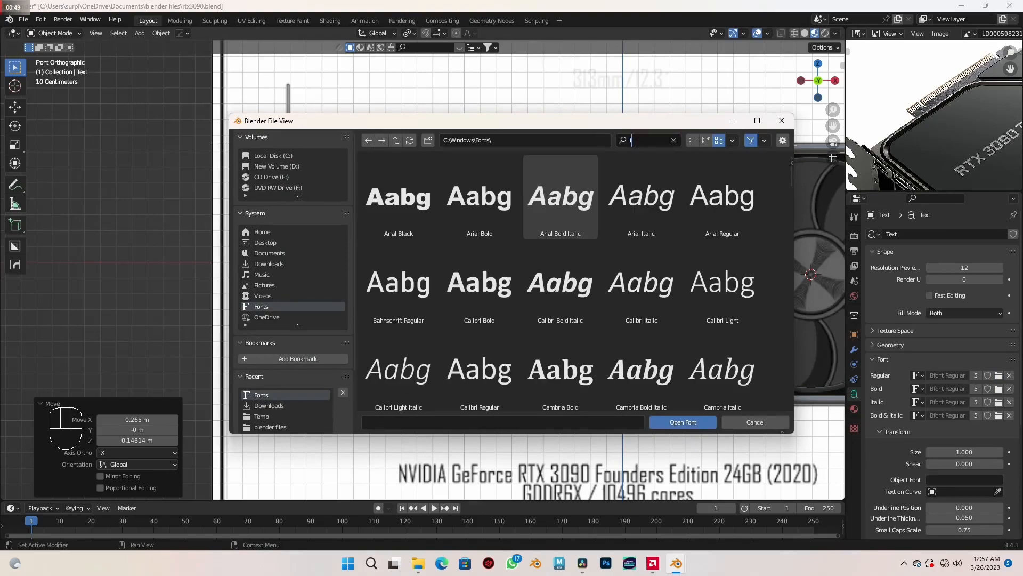
type("IMPA")
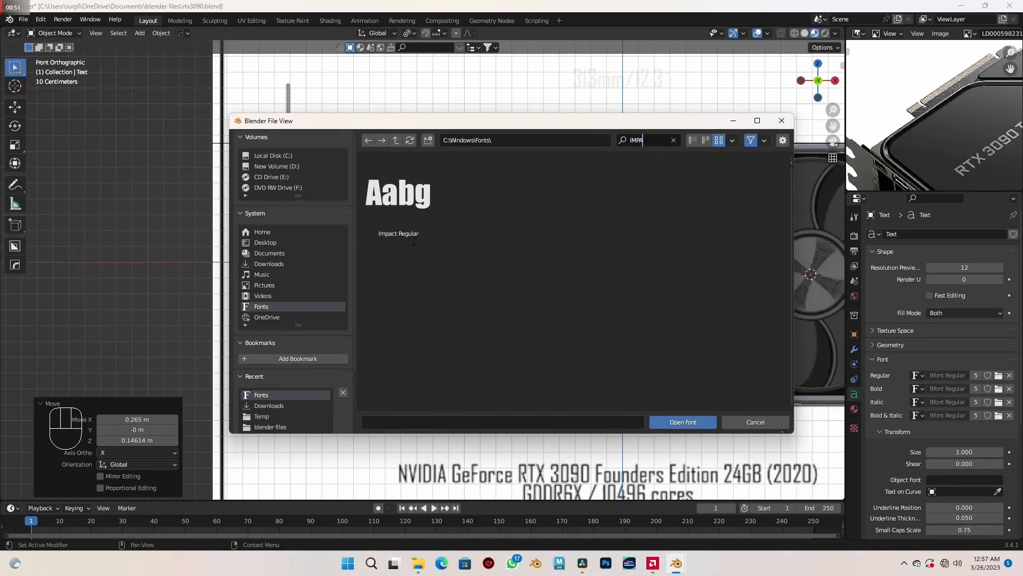
double_click(405, 208)
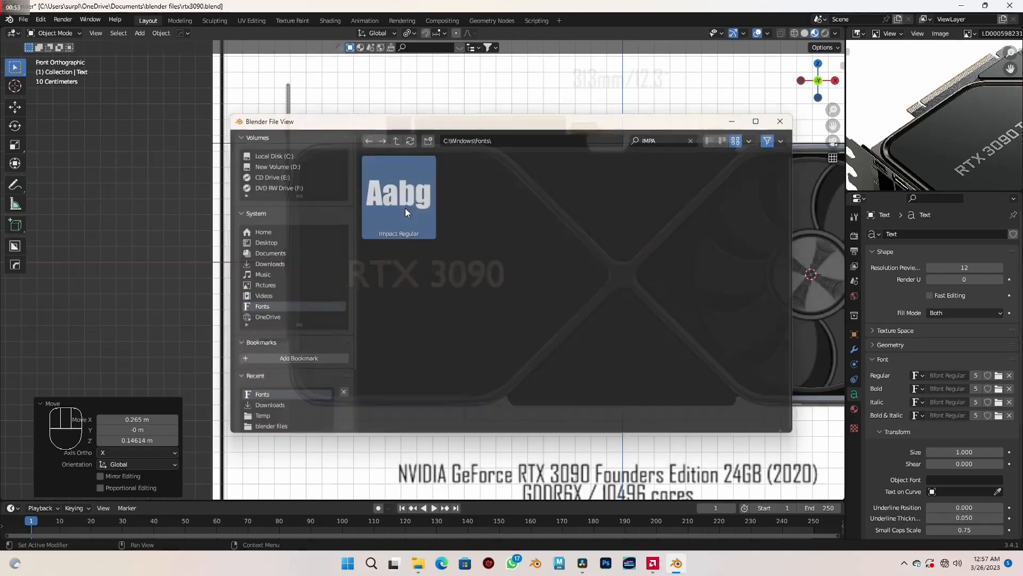
- Move the Impact text about 0.24 m in X over the reference lettering and stretch it along X
scroll(436, 288, "up", 6)
key("shift+z")
middle_click_drag(419, 310, 455, 304, "shift")
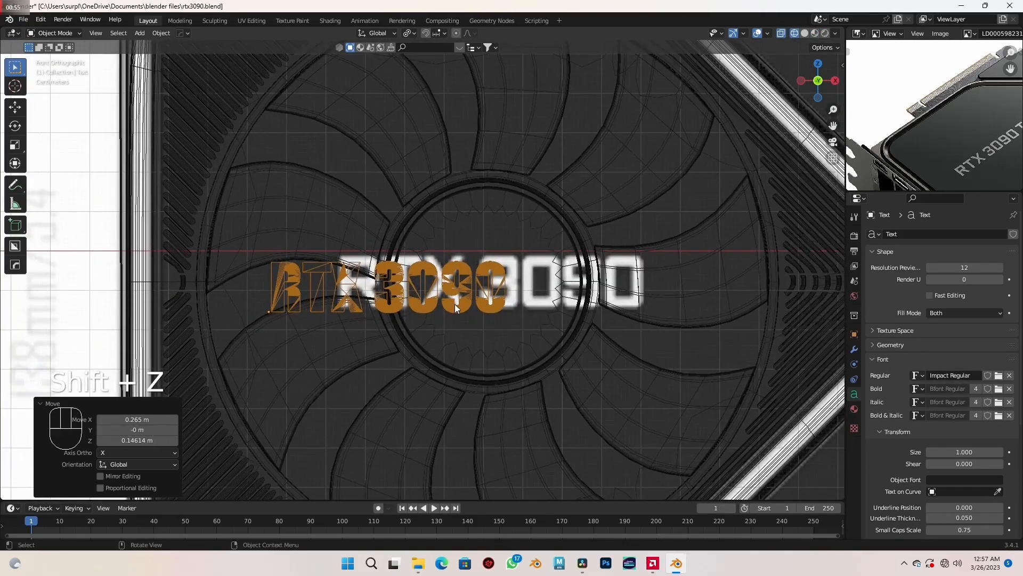
key("g")
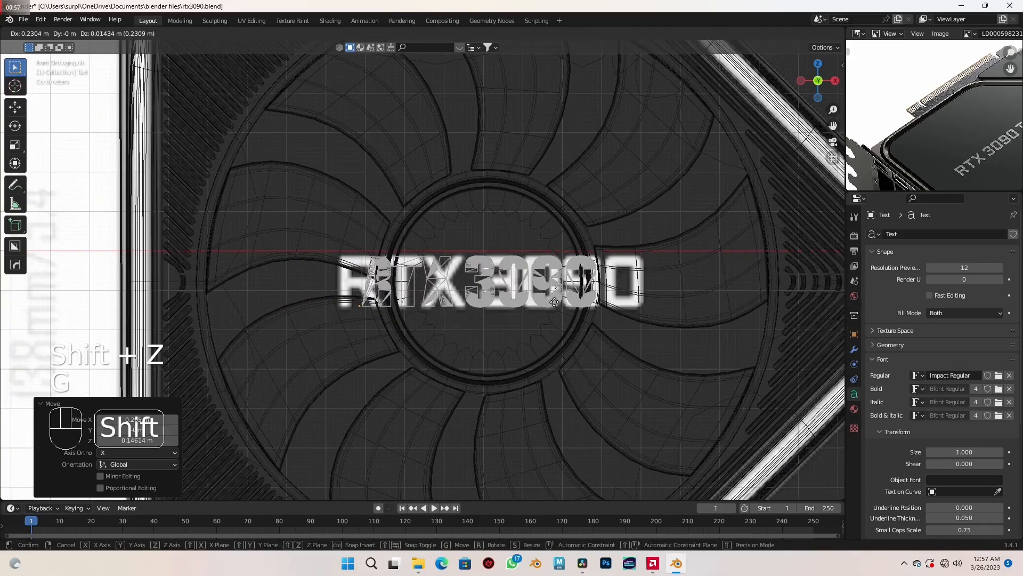
left_click(554, 285)
key("s")
key("x")
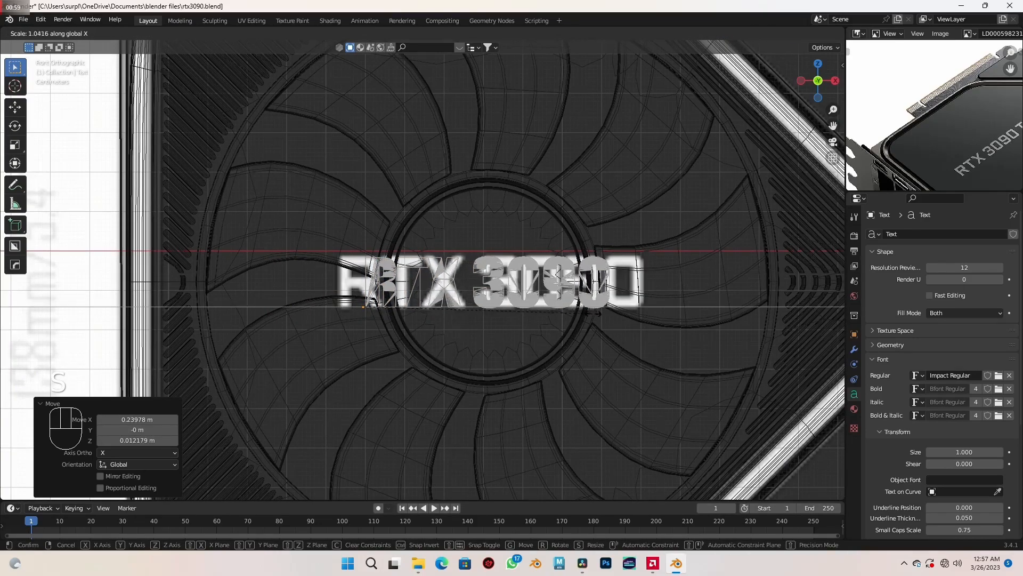
left_click(627, 318)
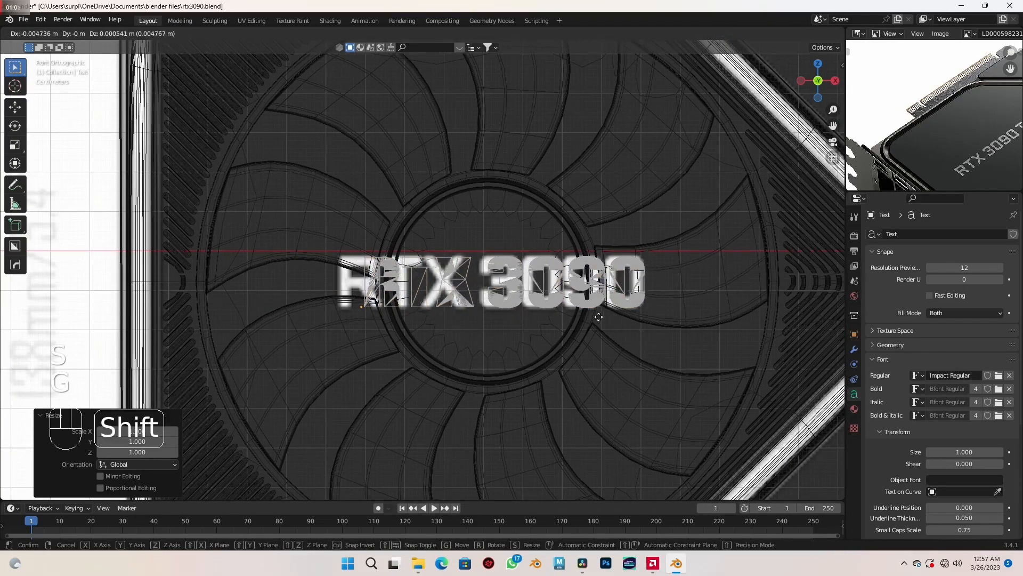
- Shift the text back toward the reference's first letter and widen it along X to match the reference lettering's full width
key("g")
left_click(440, 317)
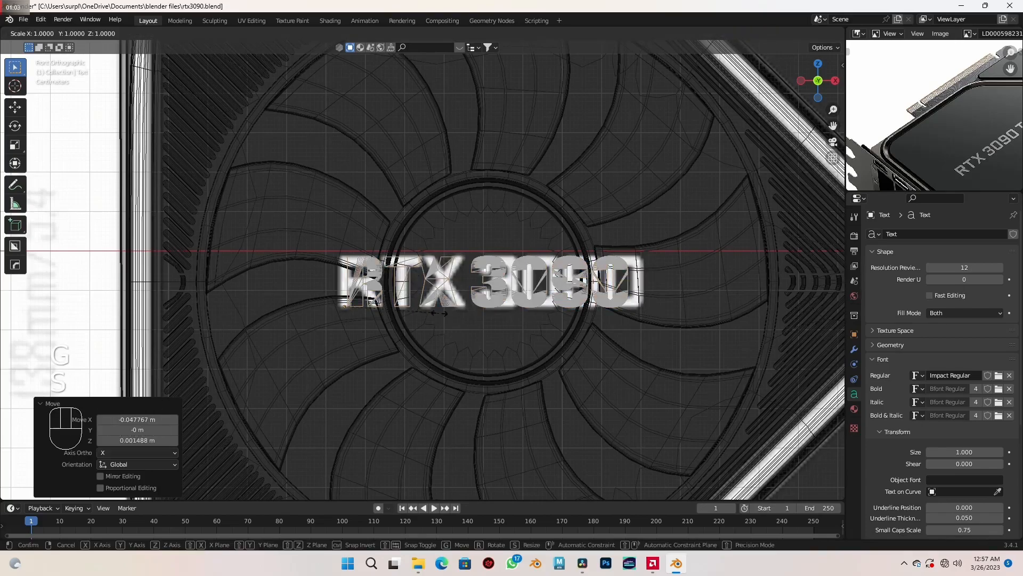
key("s")
key("x")
left_click(472, 317)
key("g")
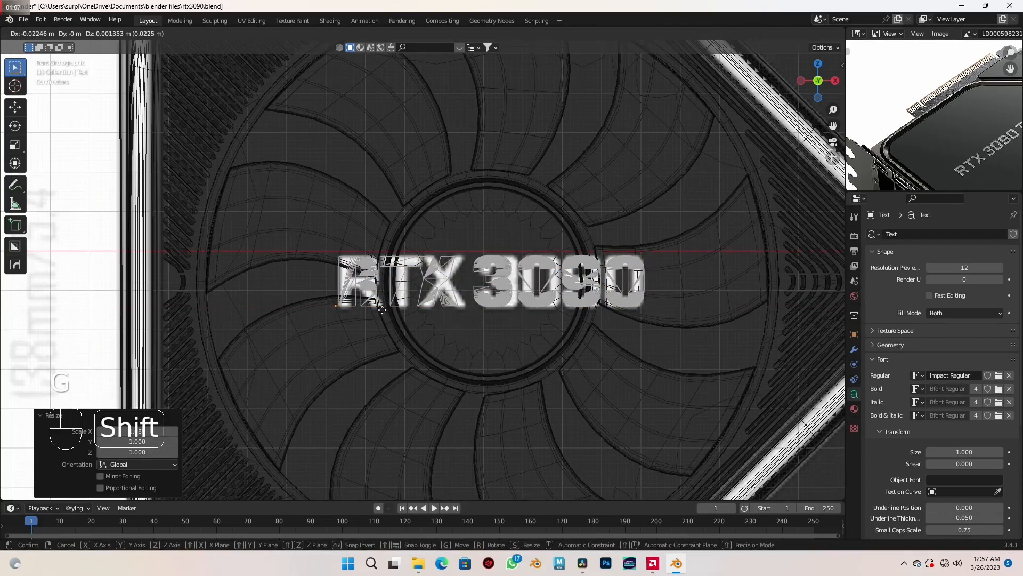
left_click(388, 313)
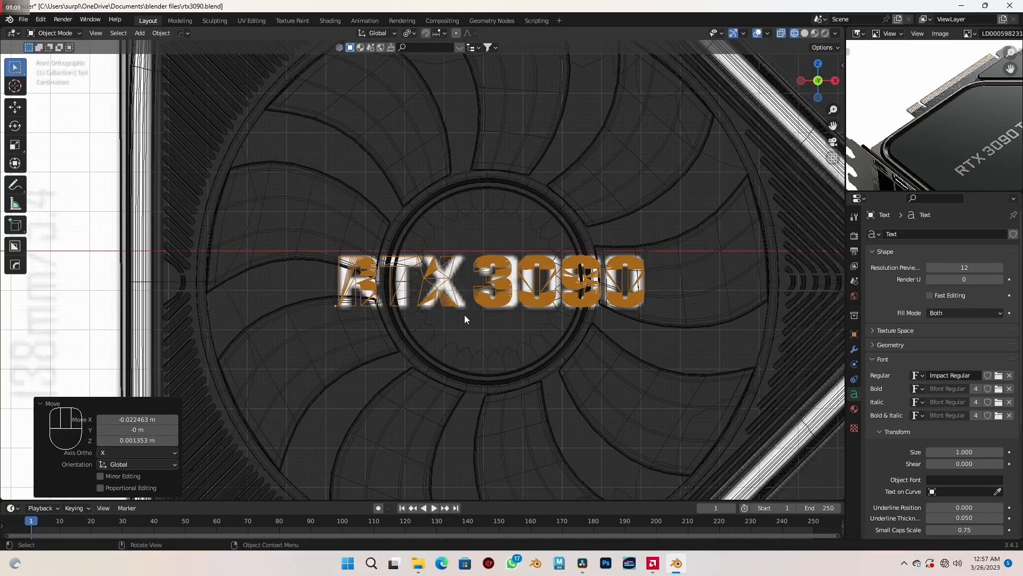
- Scale the text by about 1.021 along Z and nudge it into alignment with the reference lettering
key("s")
key("z")
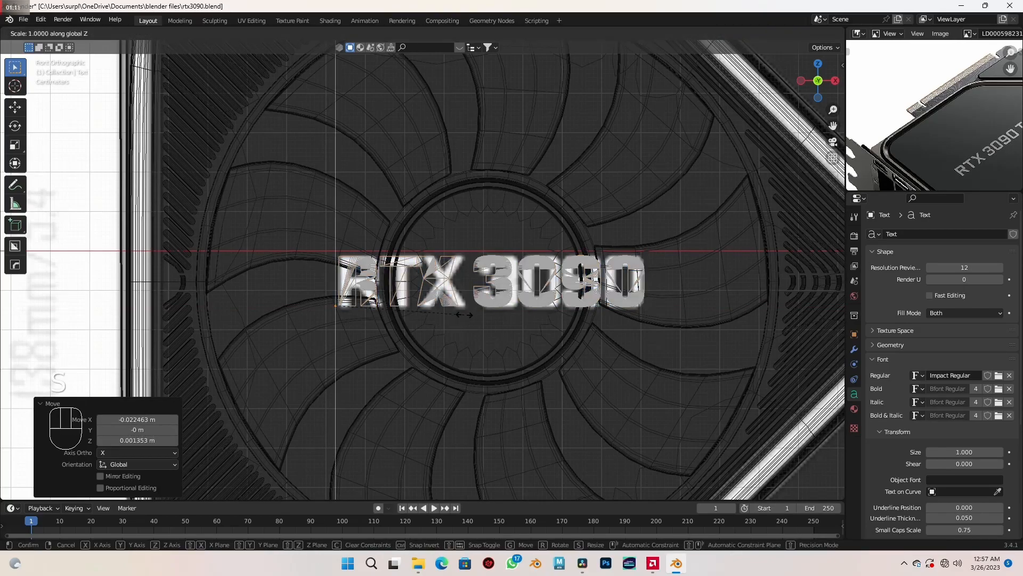
left_click(490, 339)
key("g")
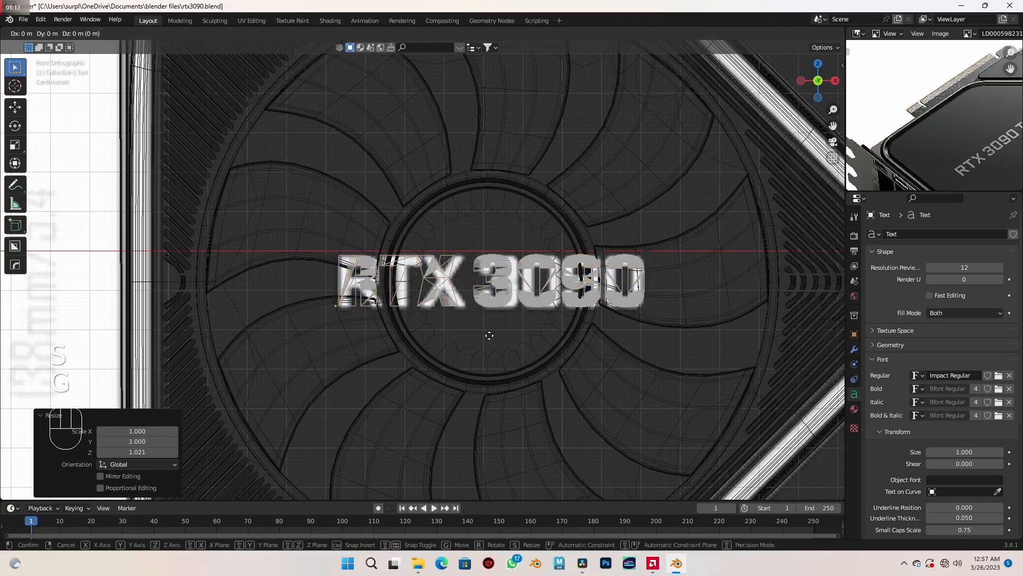
left_click(497, 342)
- Return to the shaded material view and convert the RTX 3090 text object to a mesh
scroll(497, 341, "down", 4)
mouse_move(497, 340)
middle_mouse_down()
mouse_move(525, 353)
mouse_move(507, 341)
mouse_move(521, 339)
mouse_move(516, 328)
middle_mouse_up()
key("shift+z")
scroll(513, 331, "up", 3)
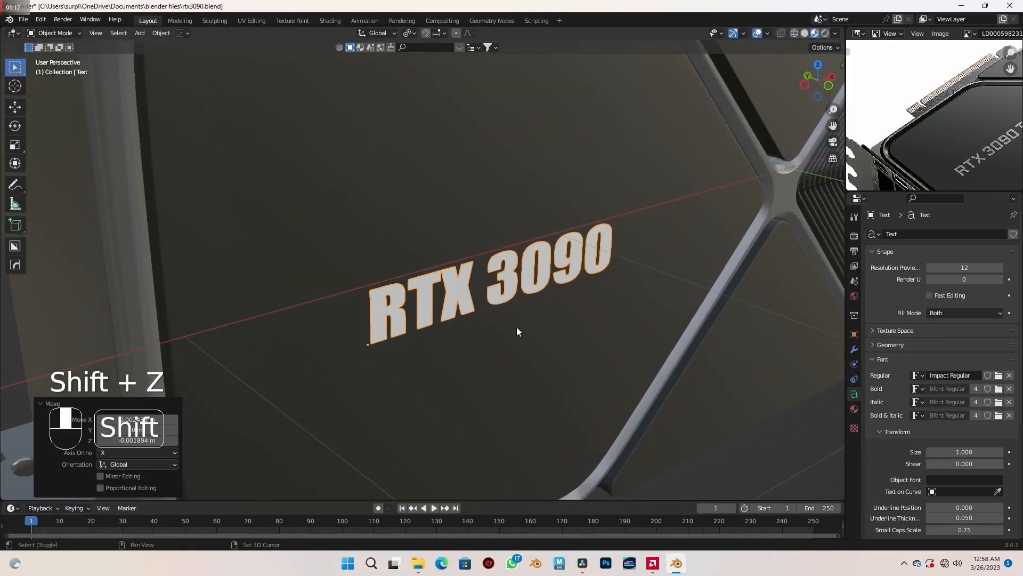
right_click(429, 303)
mouse_move(428, 303)
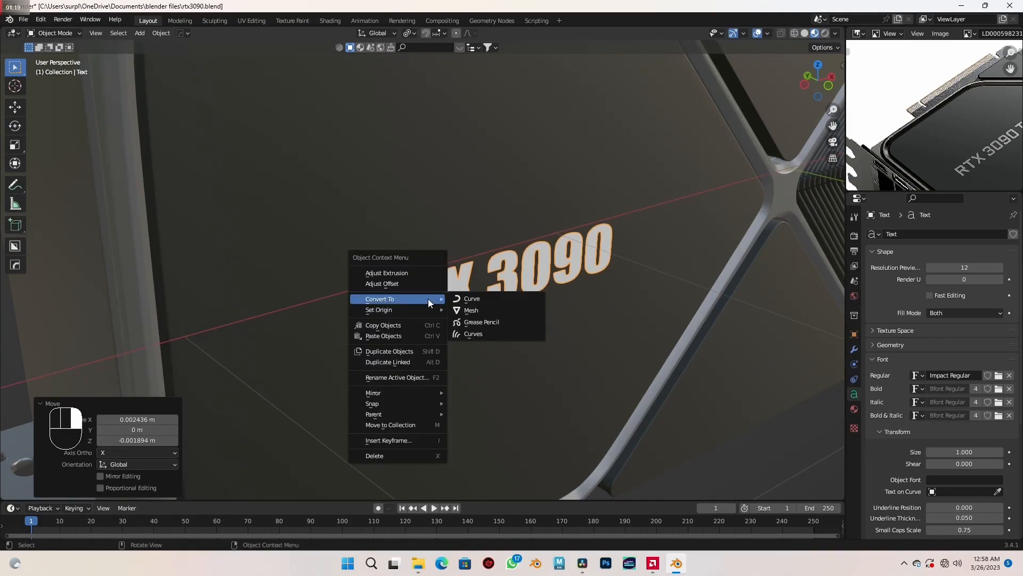
left_click(483, 309)
middle_click_drag(504, 311, 511, 300, "shift")
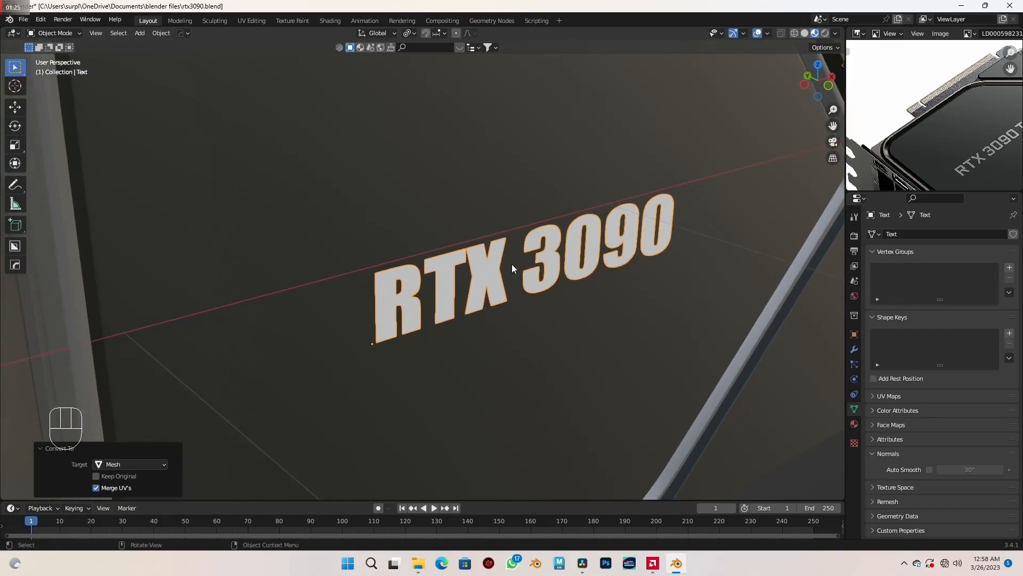
- Select the whole lettering mesh in Edit Mode and extrude it by a very small depth
mouse_move(514, 254)
middle_mouse_down("shift")
mouse_move(500, 287)
mouse_move(512, 292)
mouse_move(498, 253)
middle_mouse_up("shift")
key("Tab")
scroll(490, 288, "up", 2)
mouse_move(483, 311)
middle_mouse_down("shift")
mouse_move(489, 269)
mouse_move(483, 296)
middle_mouse_up("shift")
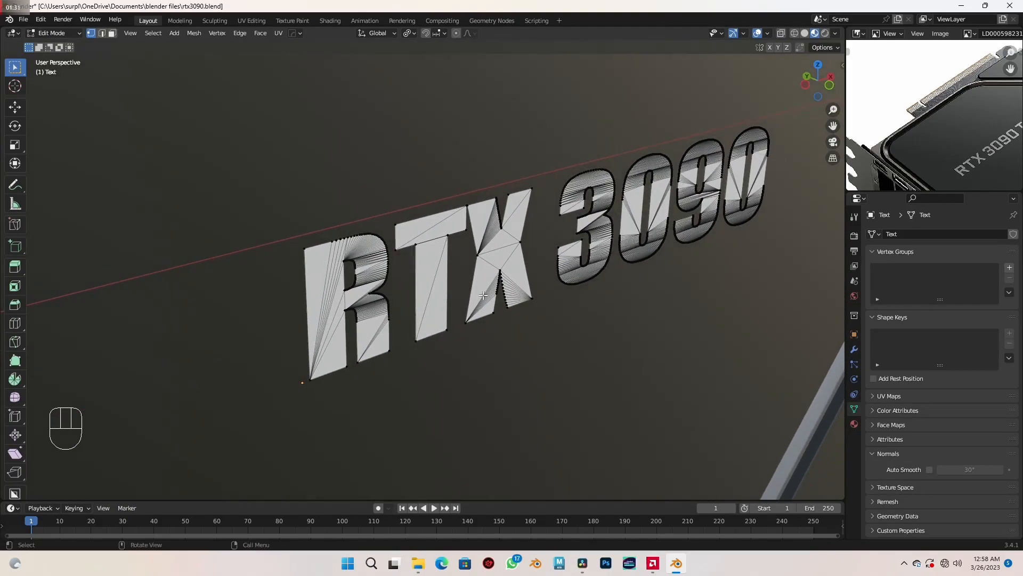
key("a")
scroll(483, 295, "up", 2)
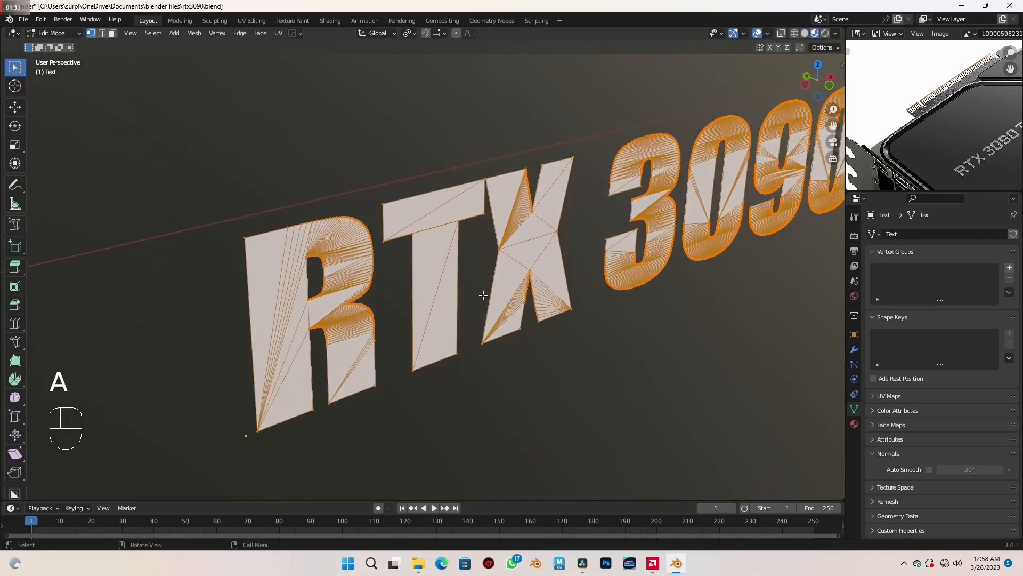
middle_click_drag(482, 292, 491, 295, "shift")
key("e")
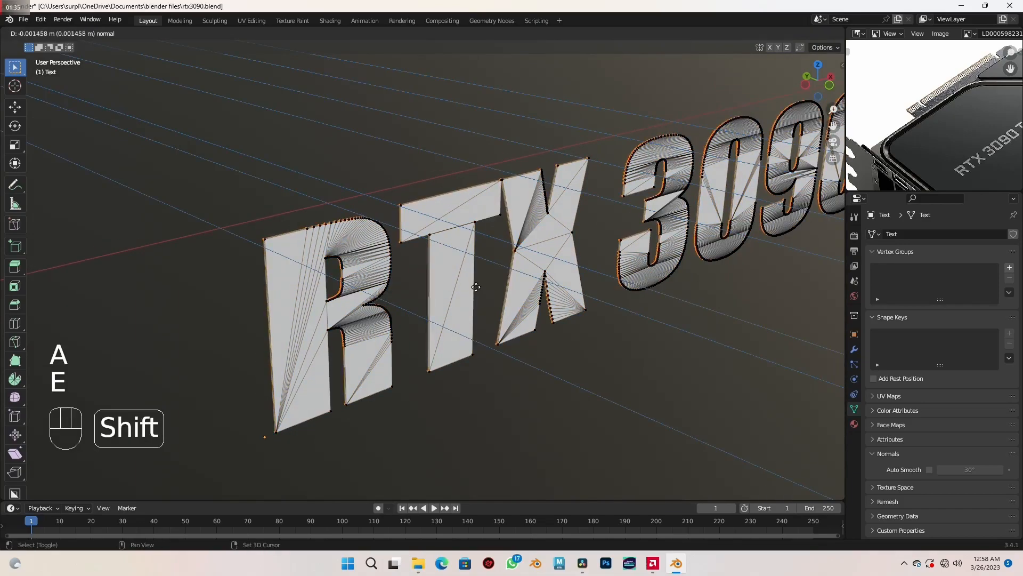
left_click(469, 285, "shift")
- Finish editing the lettering mesh and move it about 0.0067 m along Y toward the front panel
key("Tab")
scroll(466, 283, "down", 2)
middle_click_drag(465, 279, 485, 286)
scroll(485, 286, "up", 2)
key("shift")
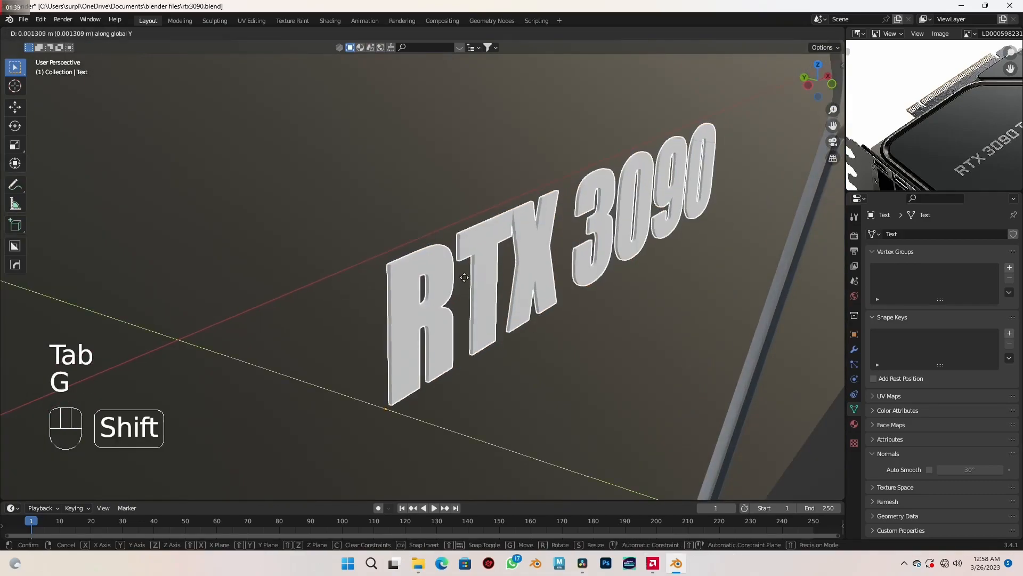
left_click(421, 270)
- Examine the RTX 3090 lettering's placement on the front panel and the whole card from several angles
scroll(422, 270, "down", 6)
middle_click_drag(422, 271, 445, 293)
scroll(434, 276, "down", 3)
scroll(442, 278, "up", 2)
scroll(443, 278, "up", 1)
scroll(443, 293, "down", 3)
scroll(443, 275, "down", 3)
mouse_move(527, 292)
middle_mouse_down()
mouse_move(385, 278)
mouse_move(324, 285)
mouse_move(445, 313)
mouse_move(534, 303)
mouse_move(521, 307)
middle_mouse_up()
scroll(507, 305, "up", 2)
scroll(523, 307, "up", 1)
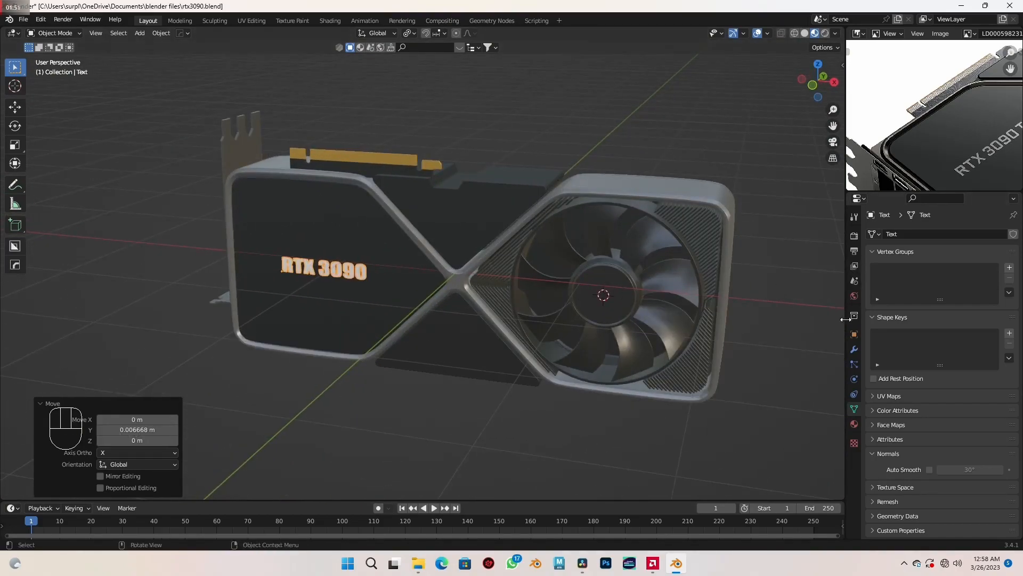
- Mirror the RTX 3090 lettering about the card body object on the X and Y axes and apply the Mirror modifier
left_click(855, 346)
left_click(897, 235)
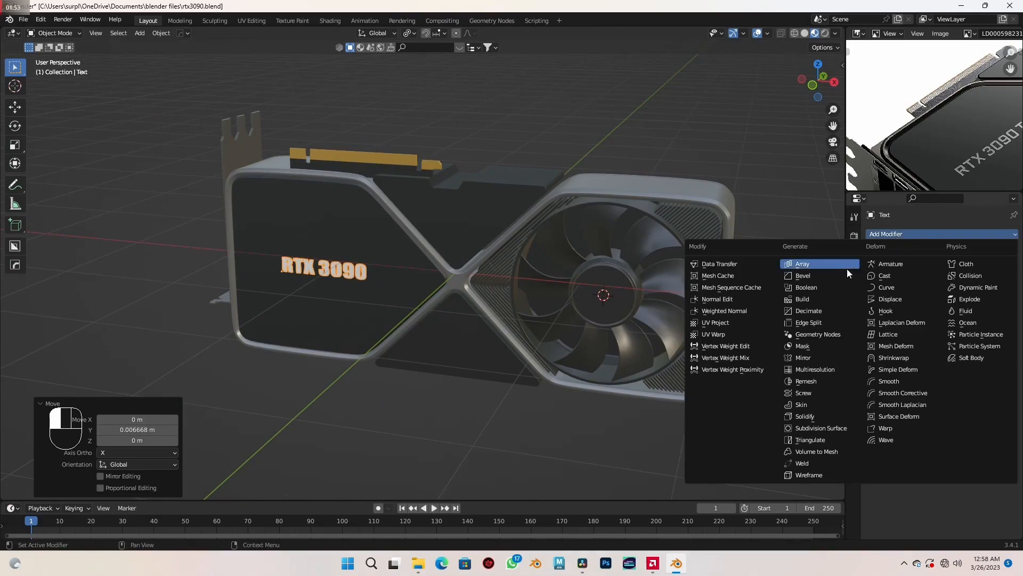
left_click(810, 356)
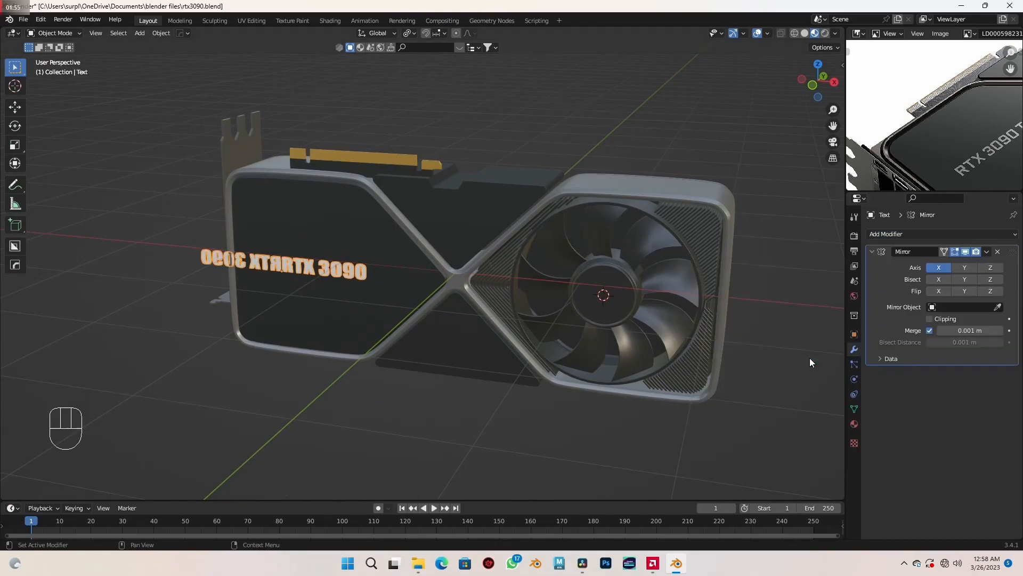
middle_click_drag(765, 291, 721, 287)
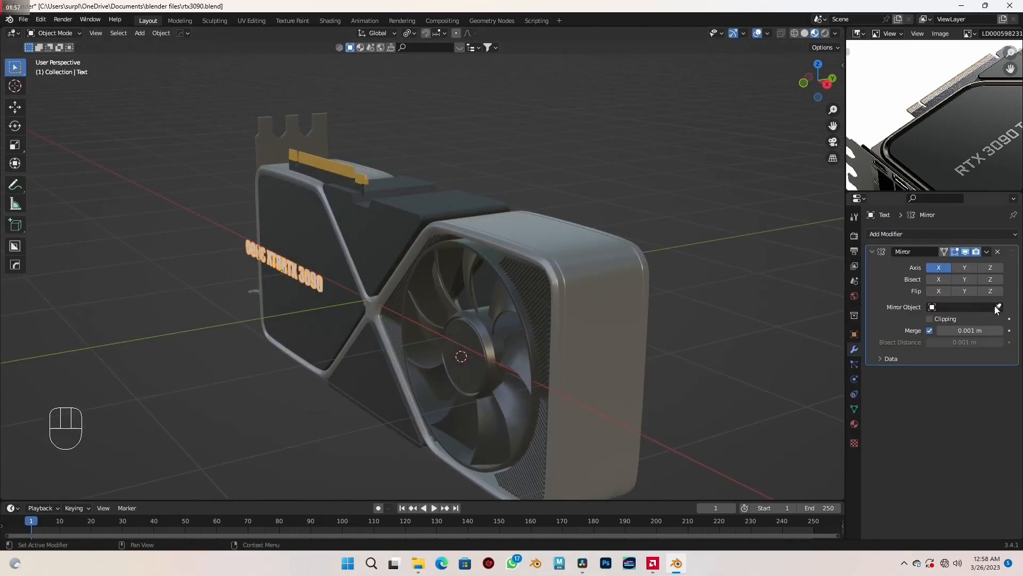
left_click(550, 260)
left_click(964, 268)
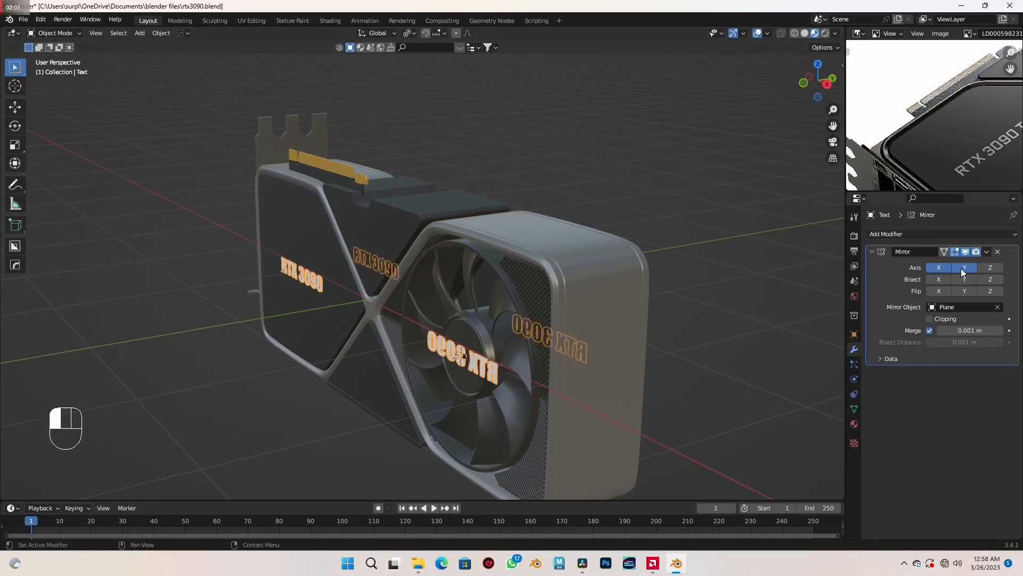
scroll(523, 280, "down", 2)
key("ctrl+a")
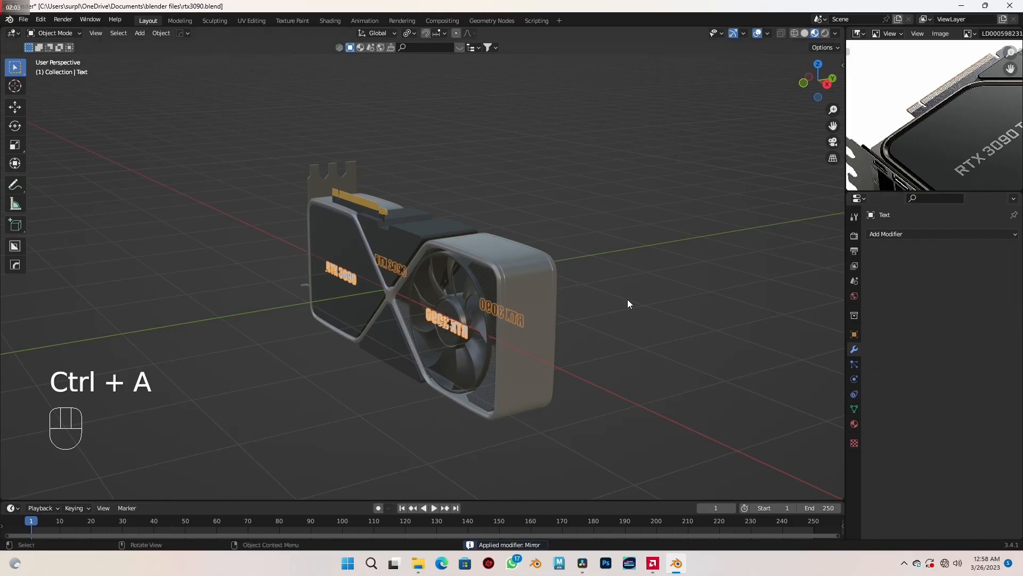
- Edit the lettering mesh and delete the first unwanted mirrored copy, selecting through the mesh in wireframe view
scroll(571, 290, "up", 2)
key("Tab")
middle_click_drag(554, 320, 444, 271)
key("a")
key("a")
key("shift+z")
left_click_drag(307, 212, 388, 330)
mouse_move(384, 292)
middle_mouse_down()
mouse_move(486, 297)
mouse_move(301, 292)
mouse_move(269, 309)
middle_mouse_up()
key("x")
left_click(485, 294)
- Delete the other unwanted mirrored copy, leaving only front and diagonally opposite back lettering, and finish editing the mesh
mouse_move(676, 312)
middle_mouse_down("shift")
mouse_move(500, 305)
mouse_move(555, 192)
mouse_move(549, 304)
mouse_move(555, 286)
mouse_move(562, 305)
middle_mouse_up("shift")
scroll(499, 304, "up", 1)
key("shift+z")
key("shift+z")
left_click_drag(437, 221, 622, 368)
key("x")
left_click(631, 346)
key("shift+z")
key("Tab")
- Add a mesh plane to the scene to serve as a floor for the graphics card
middle_click_drag(452, 286, 428, 306)
scroll(485, 313, "down", 3)
scroll(432, 304, "up", 2)
scroll(438, 300, "up", 1)
middle_click_drag(469, 263, 485, 290, "shift")
scroll(465, 289, "up", 1)
key("shift+a")
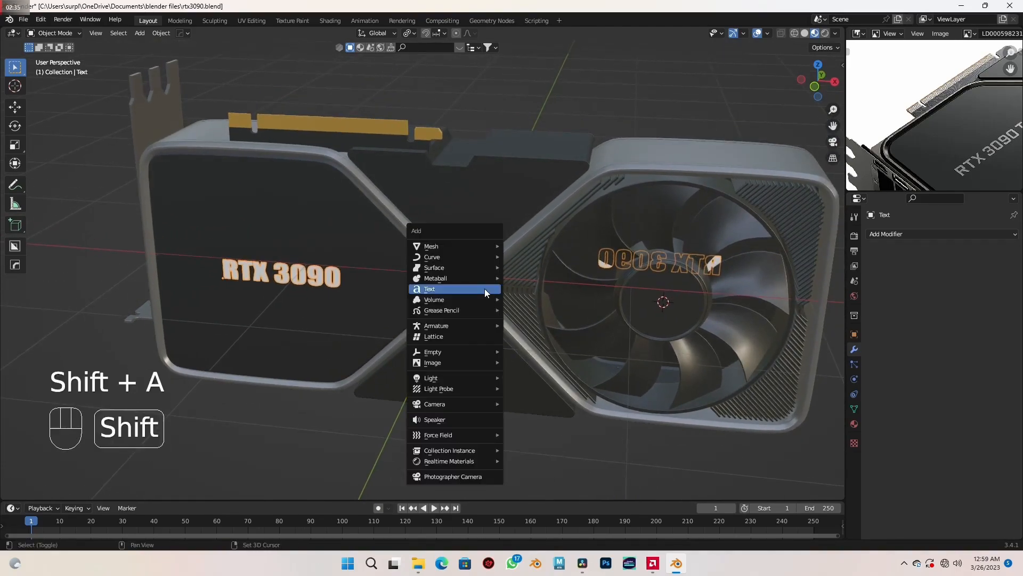
mouse_move(478, 249)
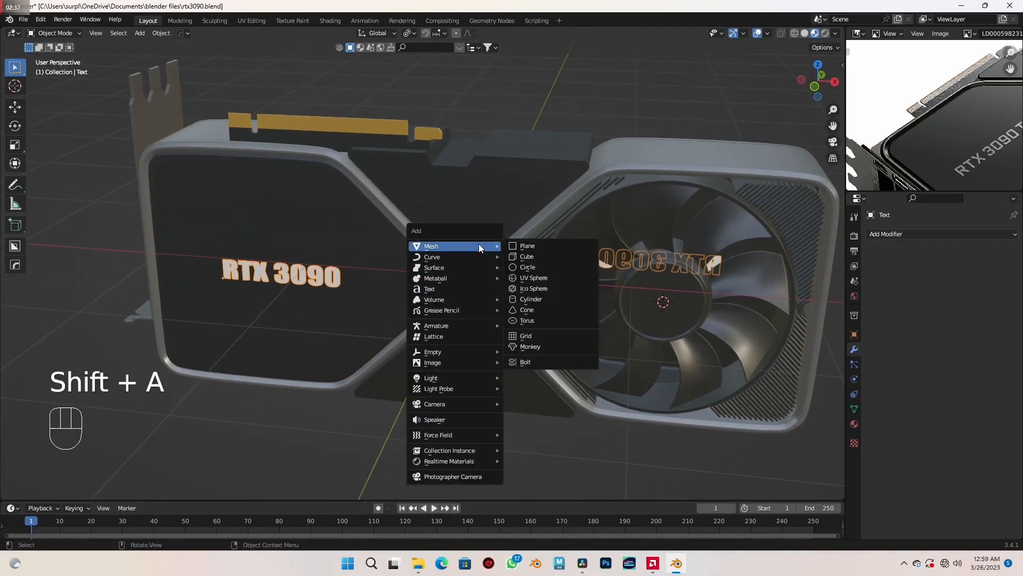
left_click(534, 245)
- Hide the reference blueprint image behind the card and select the new plane
key("KP_1")
scroll(534, 242, "up", 5)
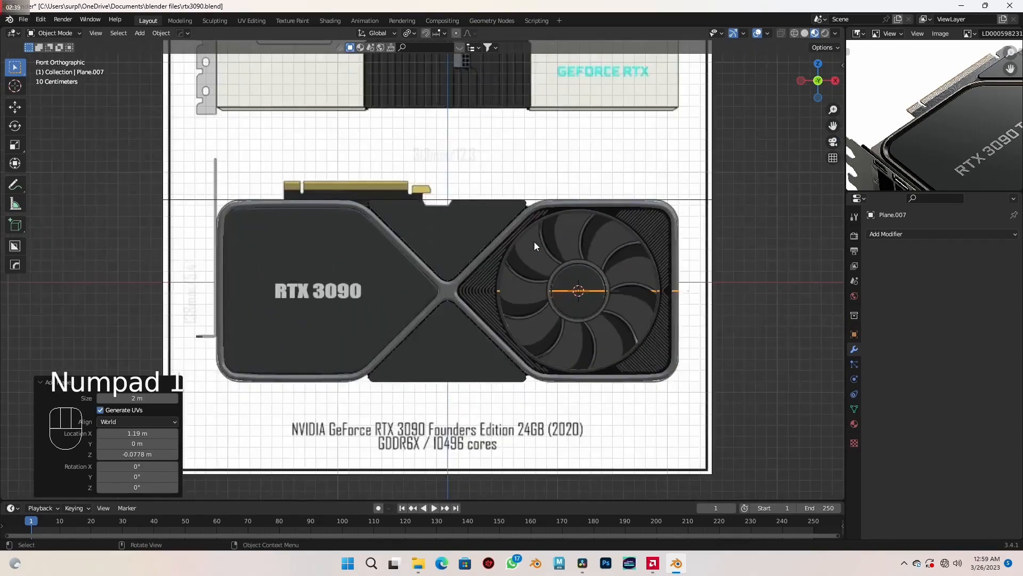
mouse_move(577, 228)
middle_mouse_down("shift")
mouse_move(541, 197)
mouse_move(571, 235)
middle_mouse_up("shift")
scroll(541, 196, "down", 2)
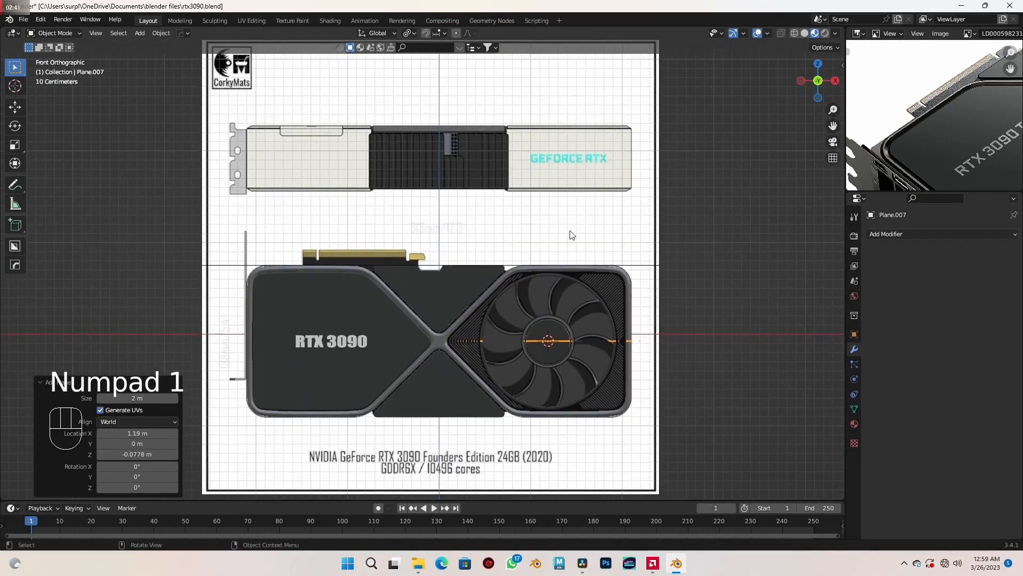
left_click(570, 235)
key("h")
middle_click_drag(608, 290, 531, 336)
left_click(500, 346)
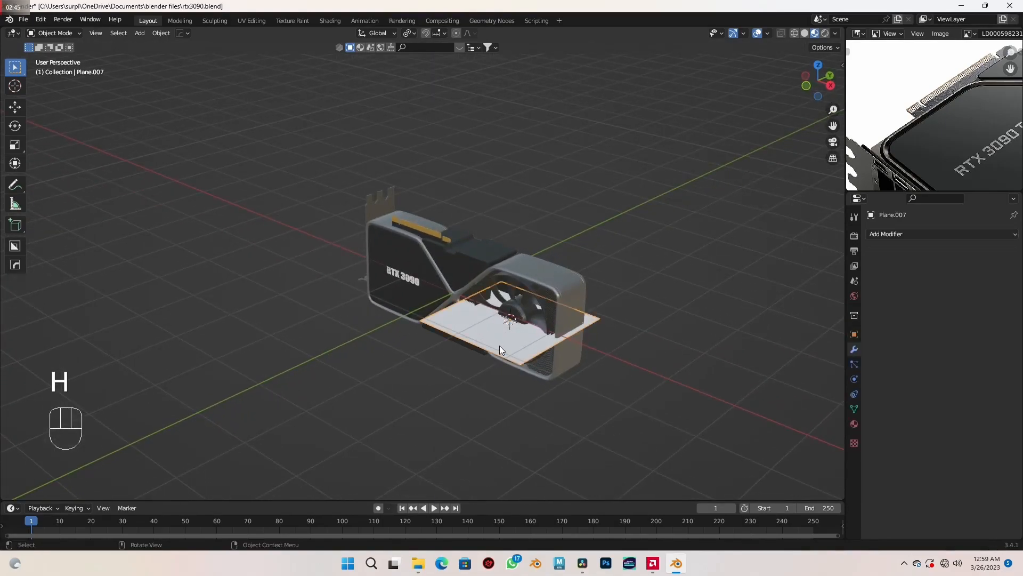
- Move the plane about -1.26 m along X and -0.83 m along Z, centring it just beneath the card
key("KP_1")
scroll(500, 346, "up", 4)
middle_click_drag(499, 345, 551, 260, "shift")
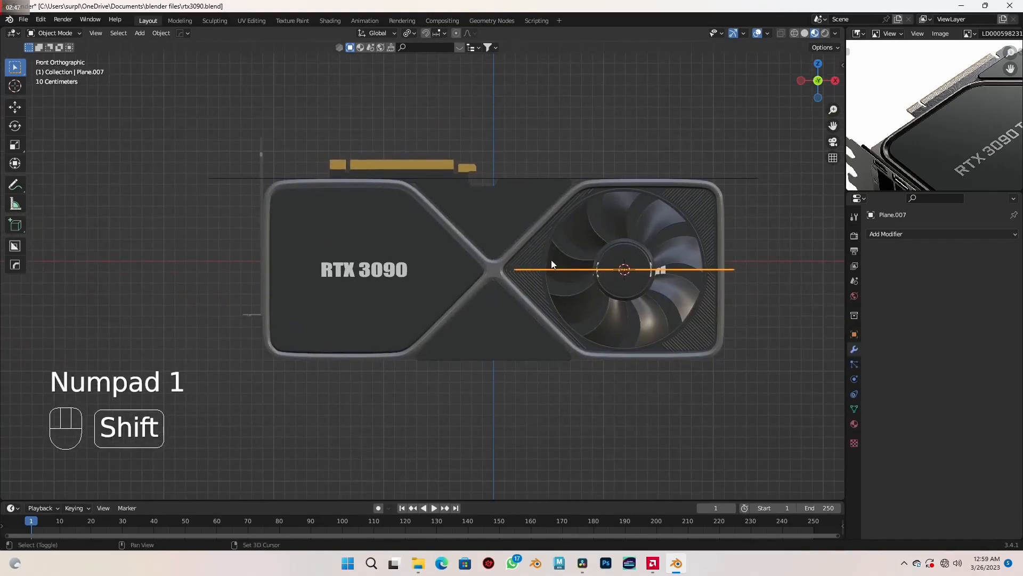
key("g")
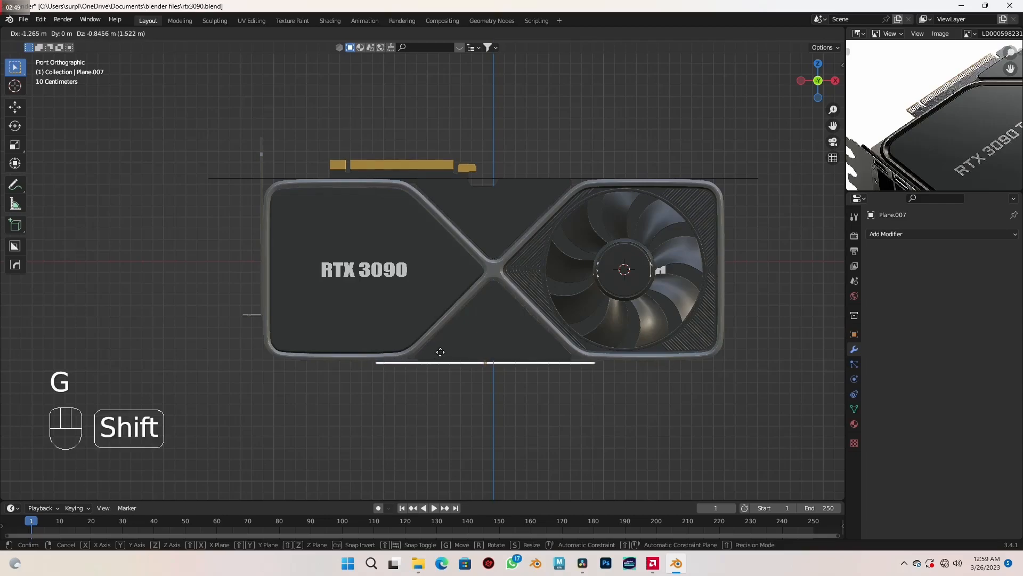
left_click(445, 347)
middle_click_drag(446, 346, 444, 365)
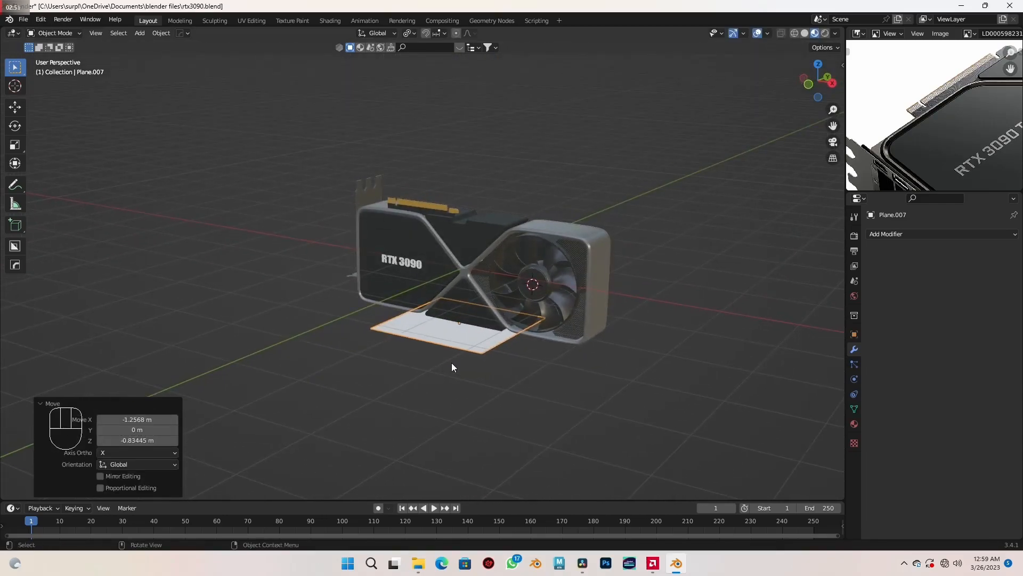
- Scale the plane up into a large floor extending far beyond the card on all sides
scroll(445, 366, "down", 2)
key("s")
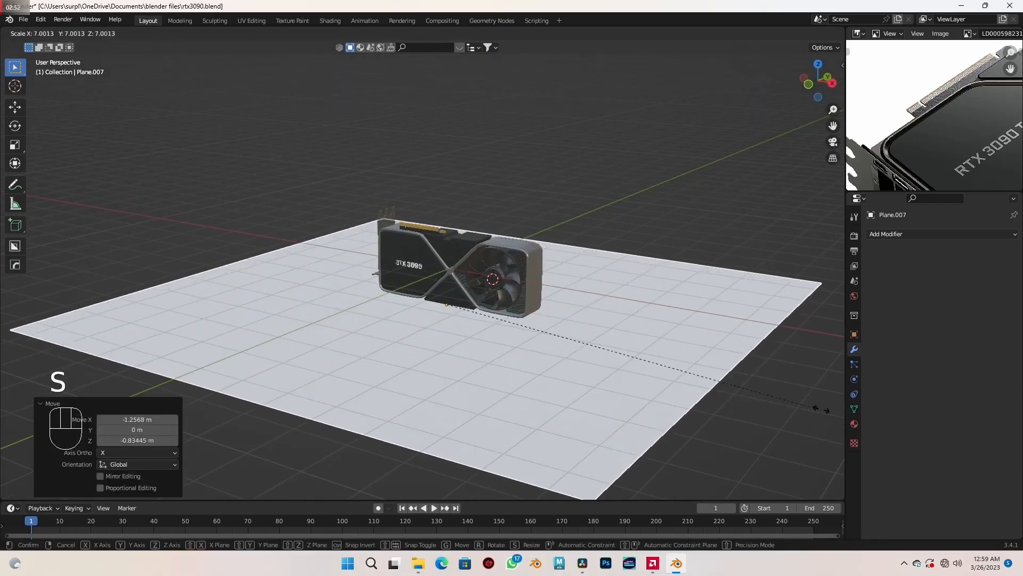
left_click(110, 420)
middle_click_drag(402, 372, 536, 284)
- Extrude the floor plane's edge behind the card about 8 m upward along Z to form a back wall
key("Tab")
key("2")
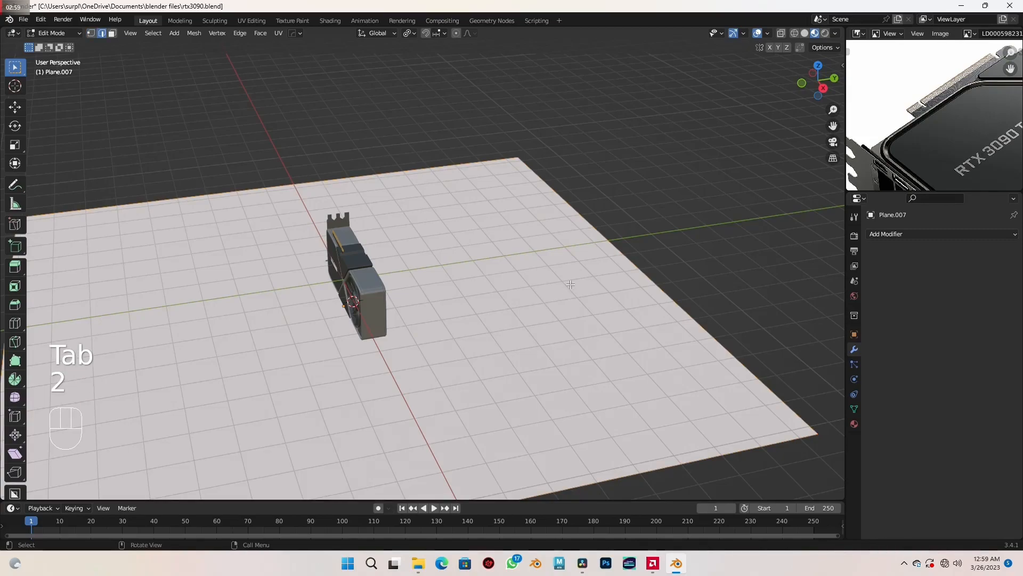
left_click(608, 255)
scroll(562, 295, "up", 2)
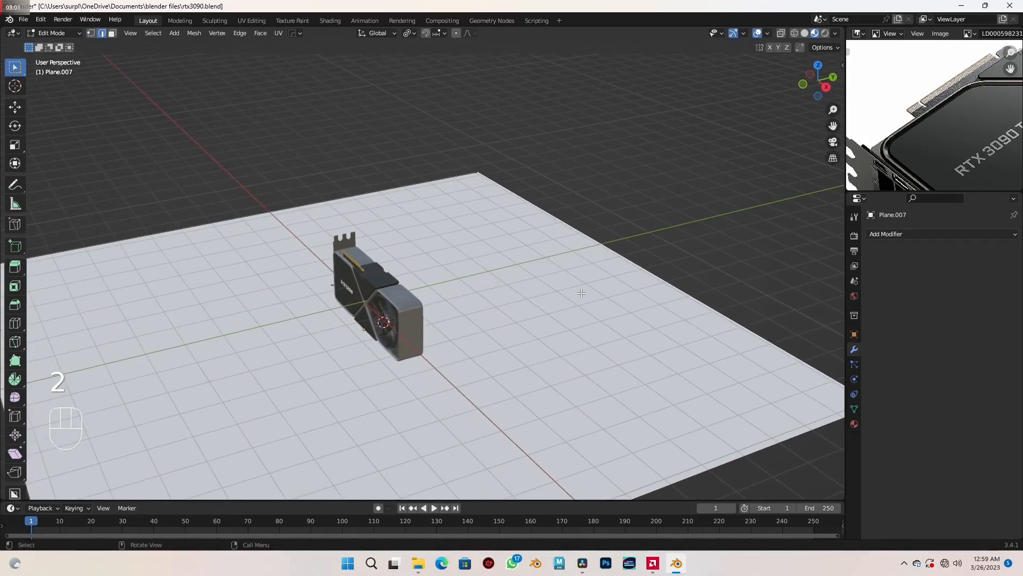
key("e")
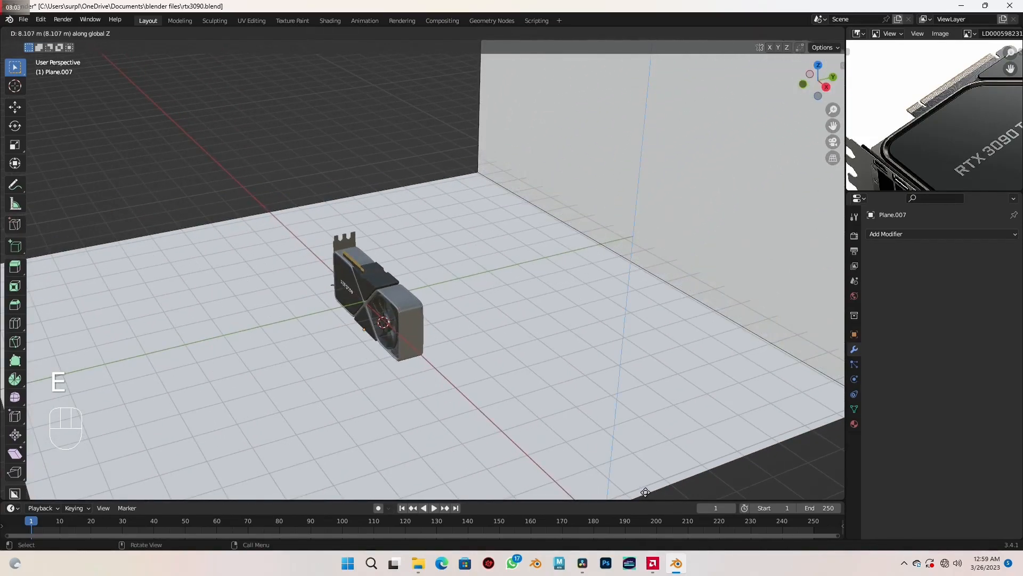
left_click(647, 472)
scroll(638, 271, "down", 3)
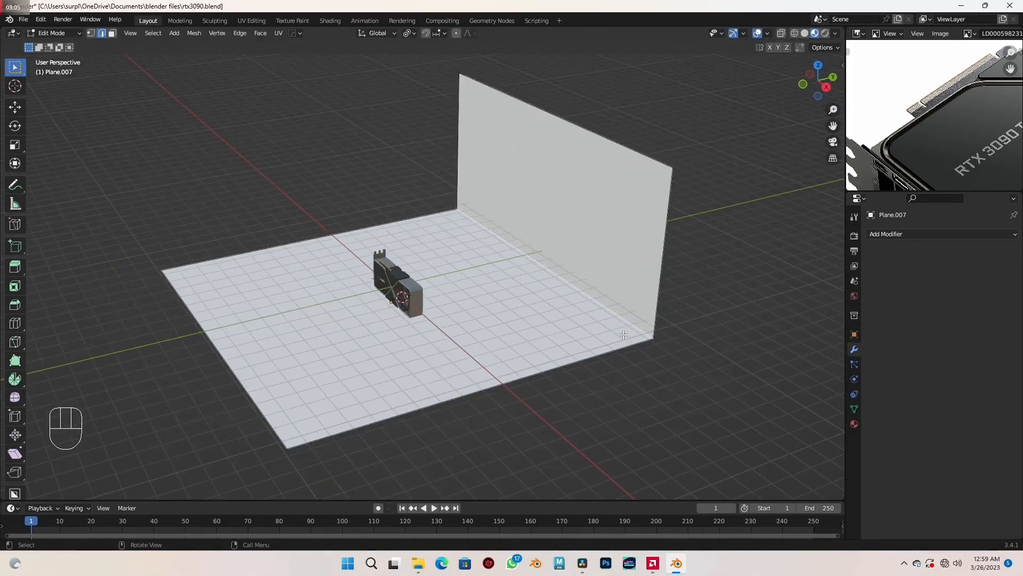
- Bevel the edge between floor and back wall by about 0.303 m with 8 segments
middle_click_drag(605, 336, 559, 335, "shift")
scroll(508, 331, "up", 1)
key("ctrl+b")
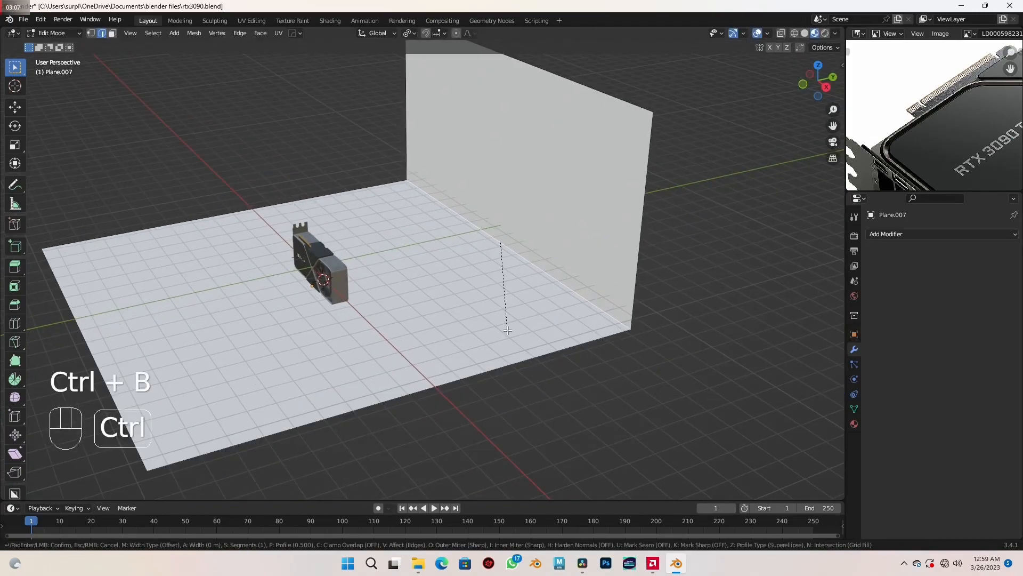
scroll(513, 376, "up", 4)
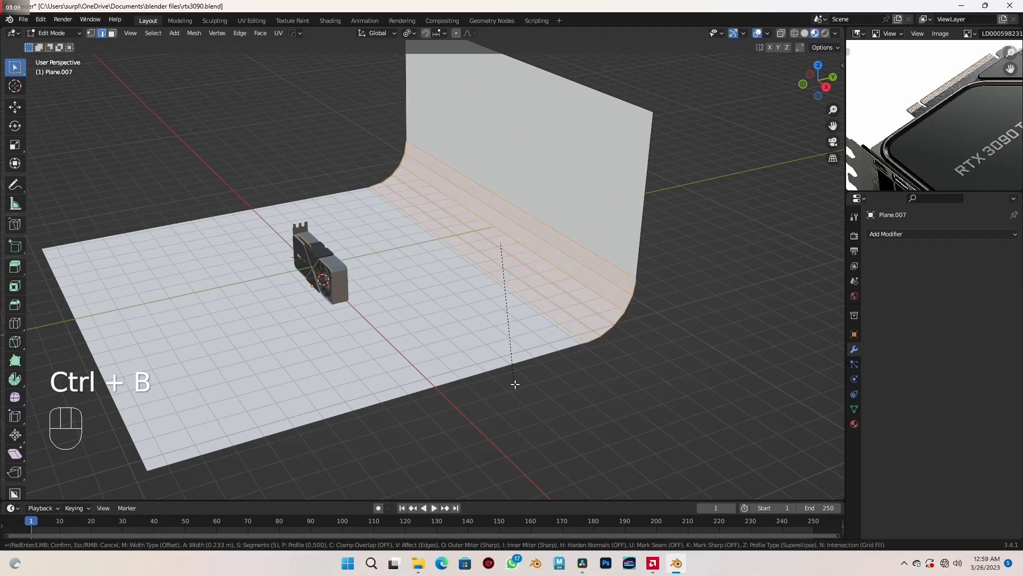
left_click(520, 393)
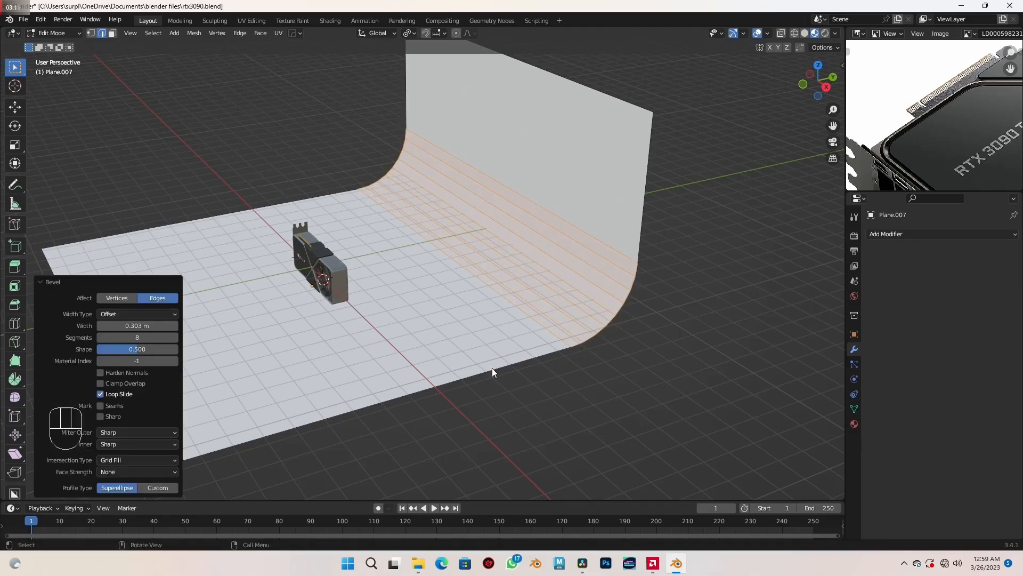
- Finish editing the backdrop mesh and apply smooth shading to it
key("Tab")
middle_click_drag(446, 315, 469, 282)
right_click(443, 191)
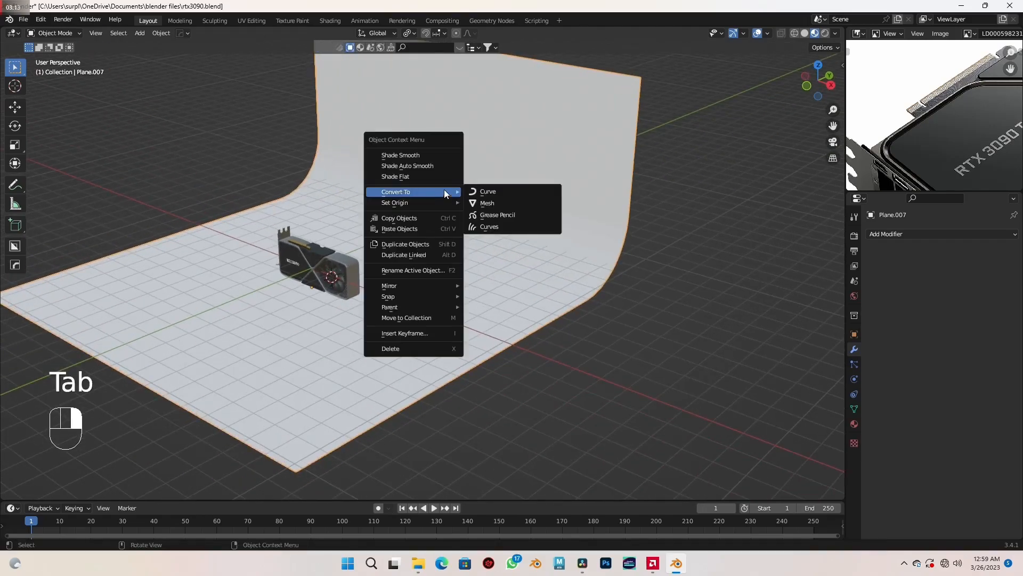
left_click(433, 155)
middle_click_drag(440, 222, 469, 246)
middle_click_drag(408, 262, 532, 290, "shift")
scroll(491, 302, "up", 4)
scroll(545, 296, "down", 1)
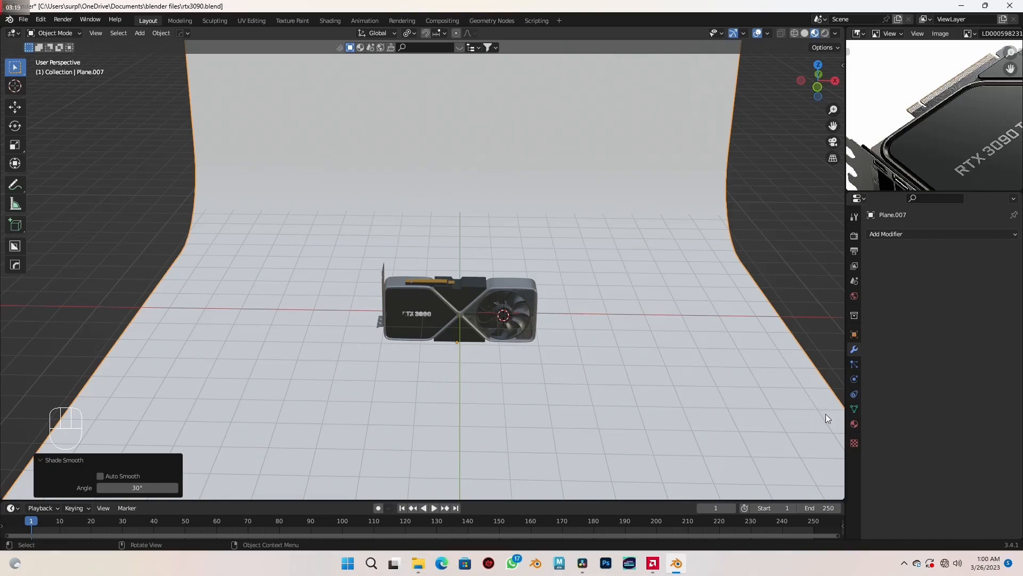
- Give the backdrop a new material with a medium grey base colour and a roughness of about 0.217
left_click(854, 424)
left_click(950, 280)
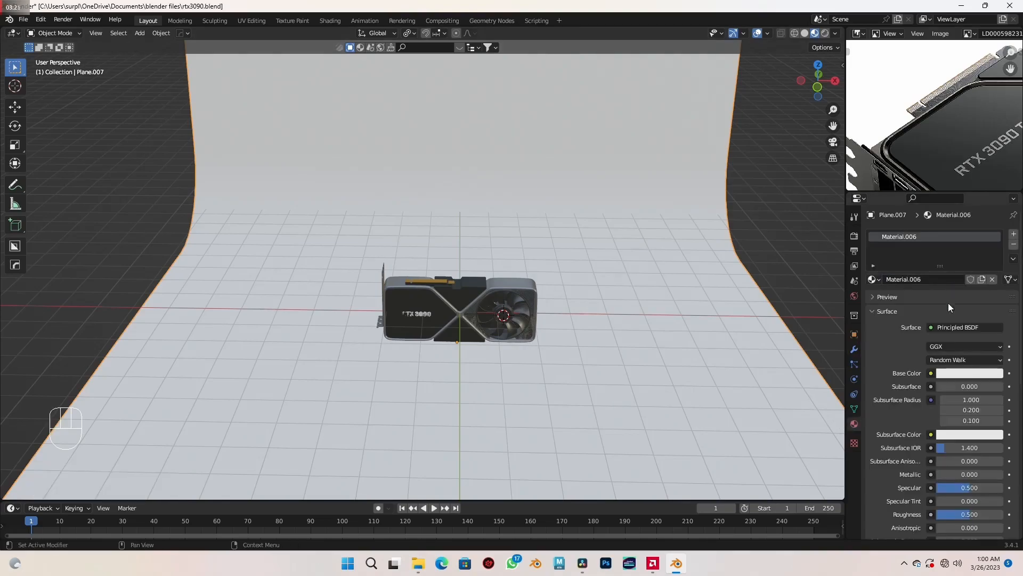
left_click(946, 374)
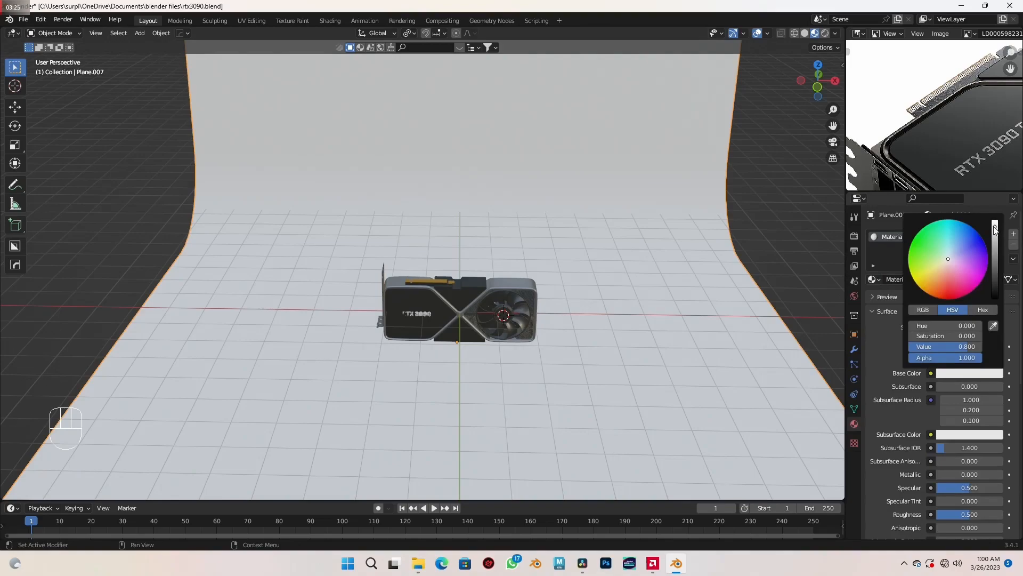
left_click_drag(994, 226, 994, 259)
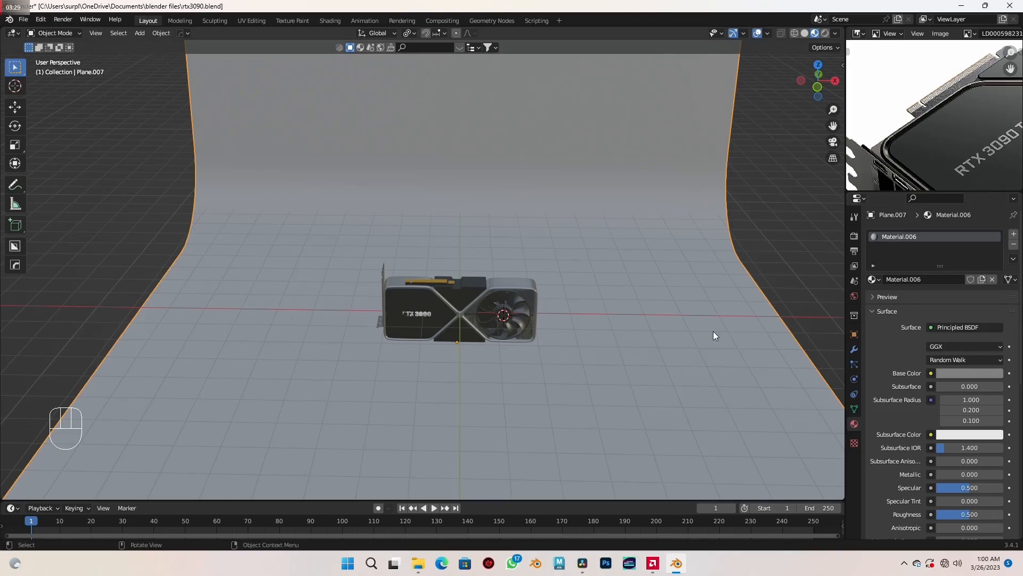
scroll(939, 443, "down", 2)
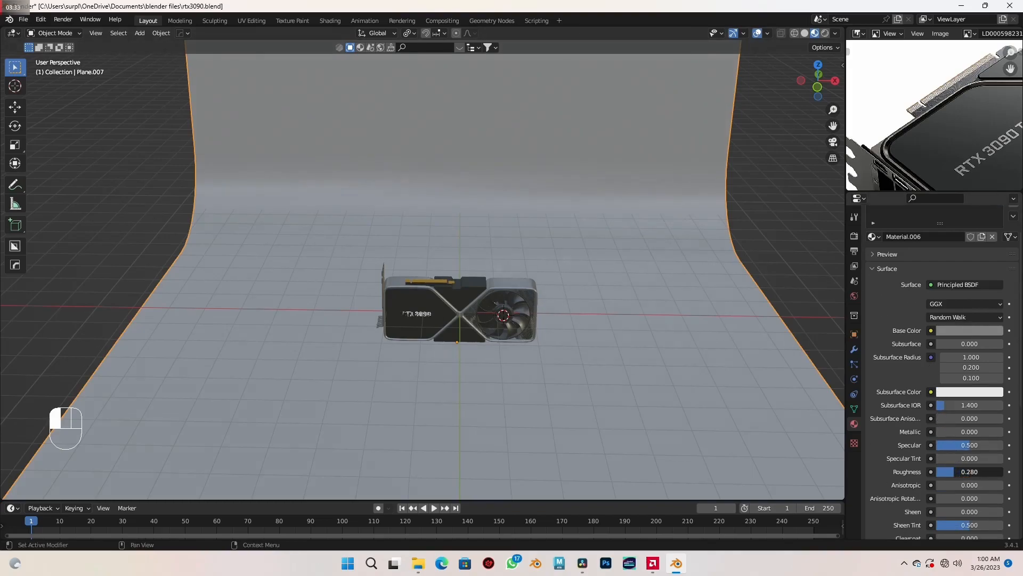
scroll(606, 386, "down", 3)
- Frame the card on its backdrop at an angle and save the file
middle_click_drag(606, 386, 572, 365)
scroll(572, 365, "up", 4)
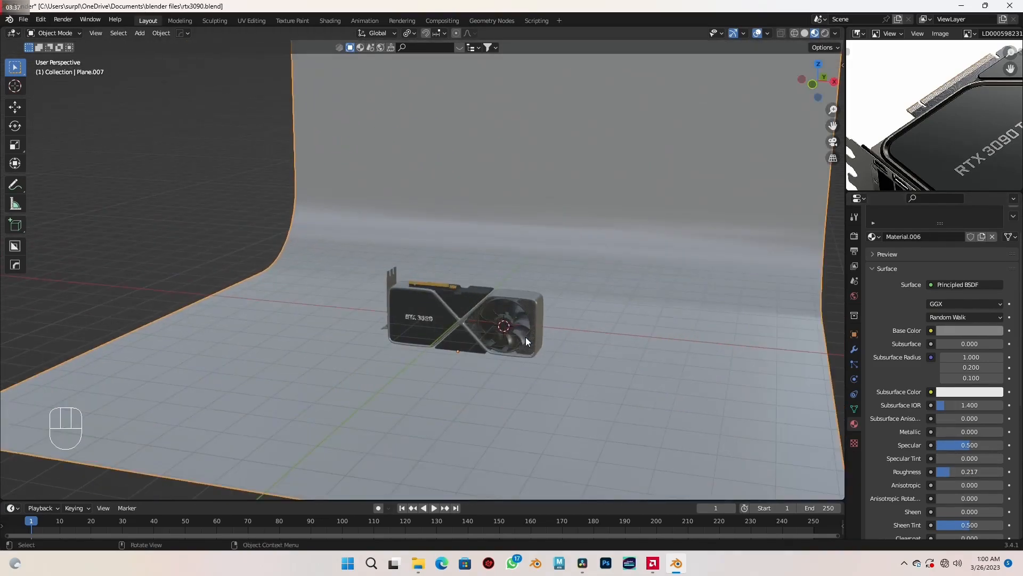
middle_click_drag(525, 337, 542, 328, "shift")
key("ctrl+s")
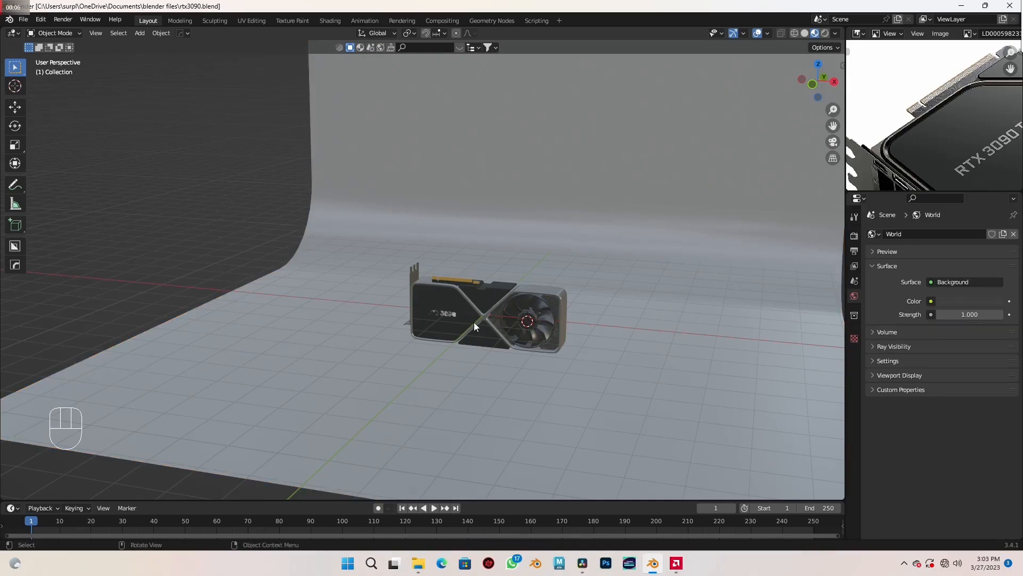
- Select the RTX 3090 lettering and examine how its mirrored back copy shows through the fan opening
scroll(475, 322, "up", 2)
middle_click_drag(474, 322, 500, 308, "shift")
scroll(452, 318, "up", 3)
scroll(452, 319, "up", 2)
middle_click_drag(544, 341, 485, 324, "shift")
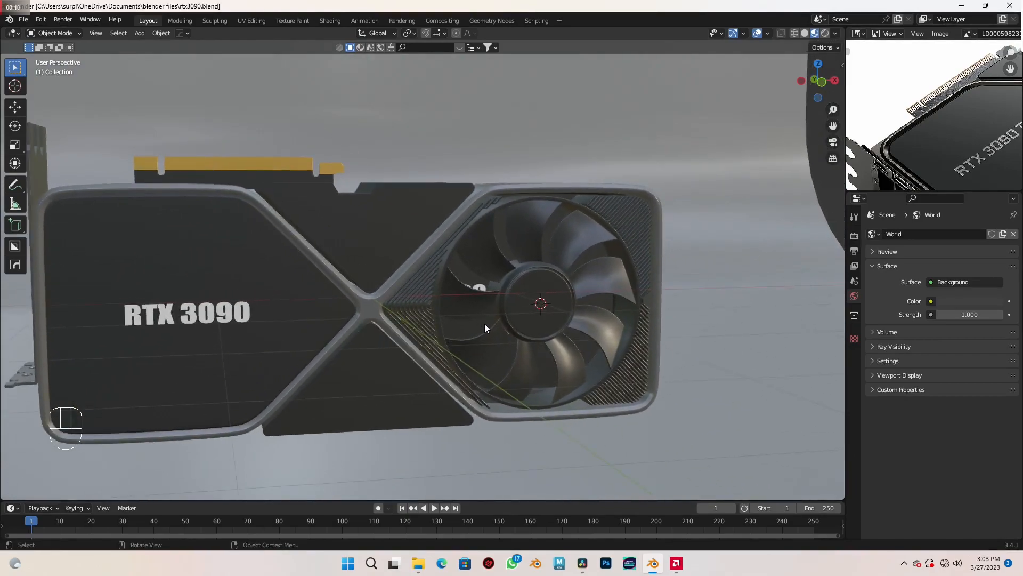
scroll(484, 327, "up", 2)
scroll(494, 332, "up", 4)
left_click(618, 311)
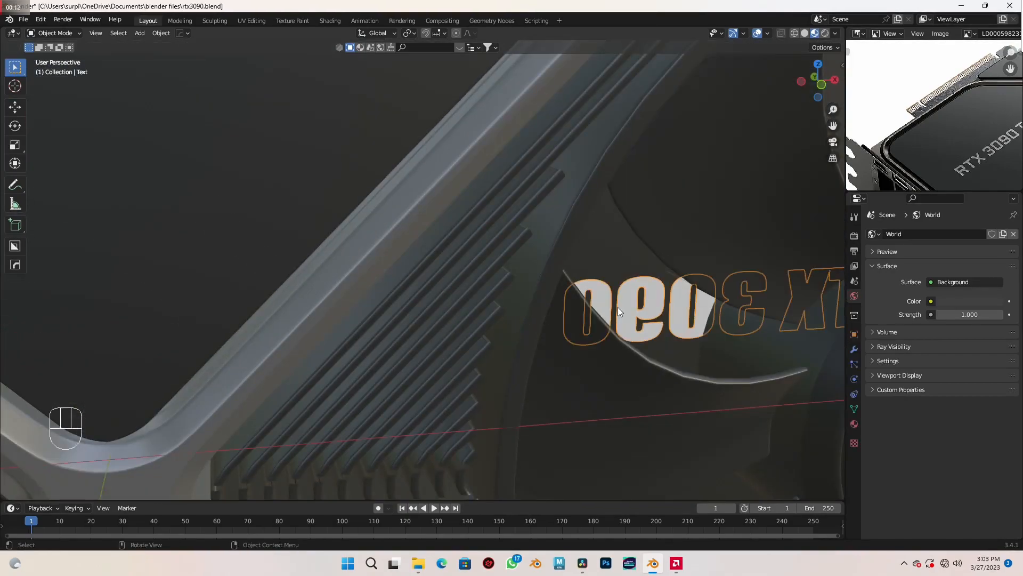
scroll(605, 312, "down", 5)
scroll(645, 277, "up", 1)
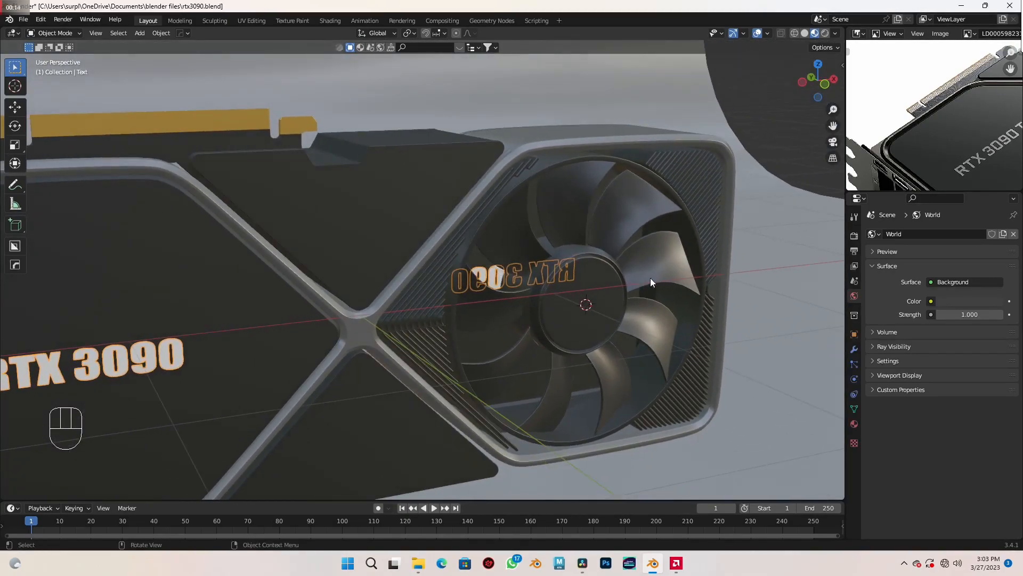
middle_click_drag(565, 326, 545, 331)
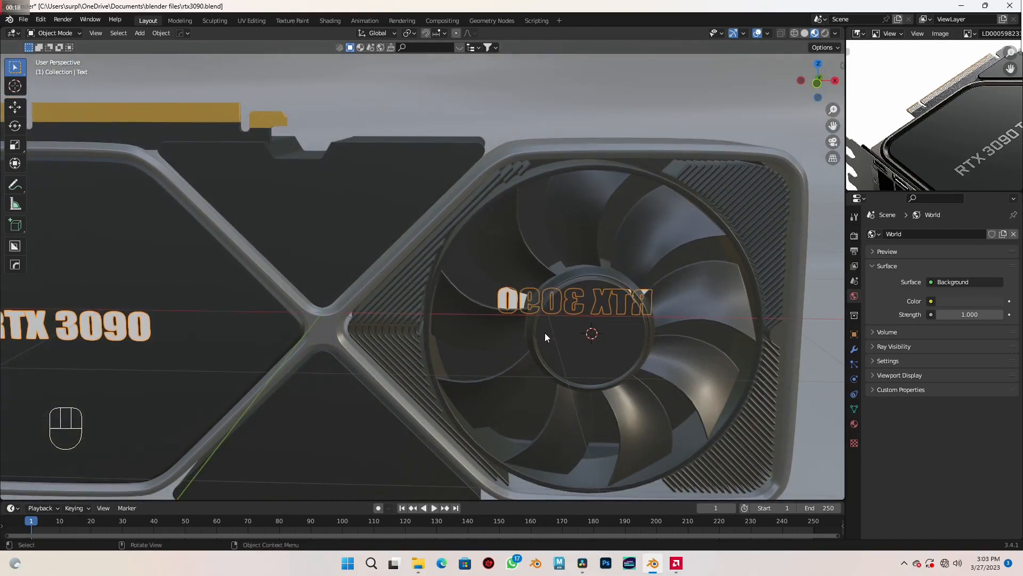
scroll(544, 332, "down", 5)
middle_click_drag(545, 332, 527, 341, "shift")
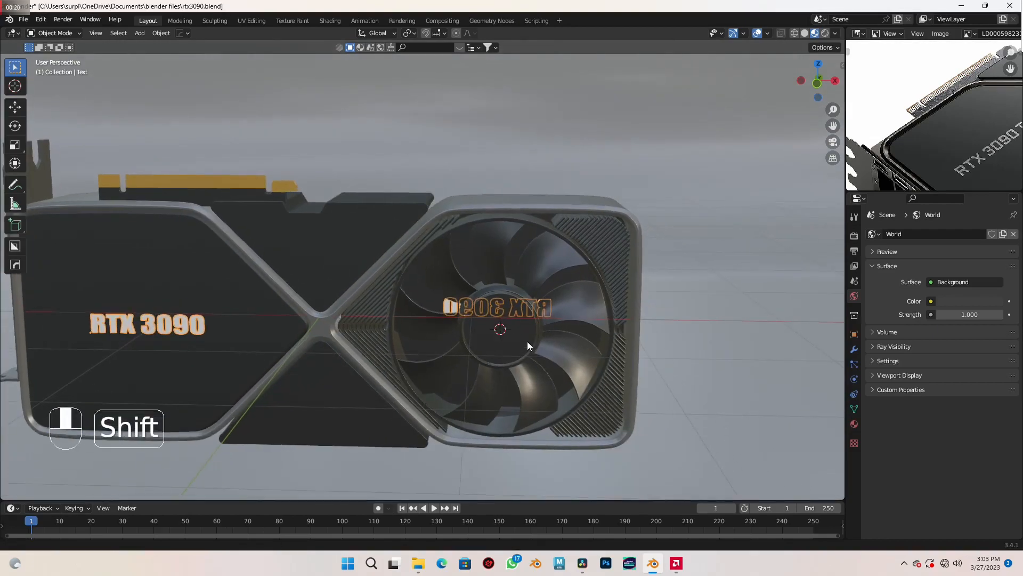
- Isolate the fan object from the rest of the scene and open its mesh for editing
left_click(533, 270)
key("slash")
middle_click_drag(643, 322, 459, 308)
scroll(386, 315, "up", 4)
scroll(503, 322, "up", 5)
right_click(446, 224)
left_click(445, 222)
key("Tab")
- Select the inner edge loop on the back rim of the first fan ring and fill it with a face
scroll(543, 352, "up", 1)
middle_click_drag(544, 351, 526, 315, "shift")
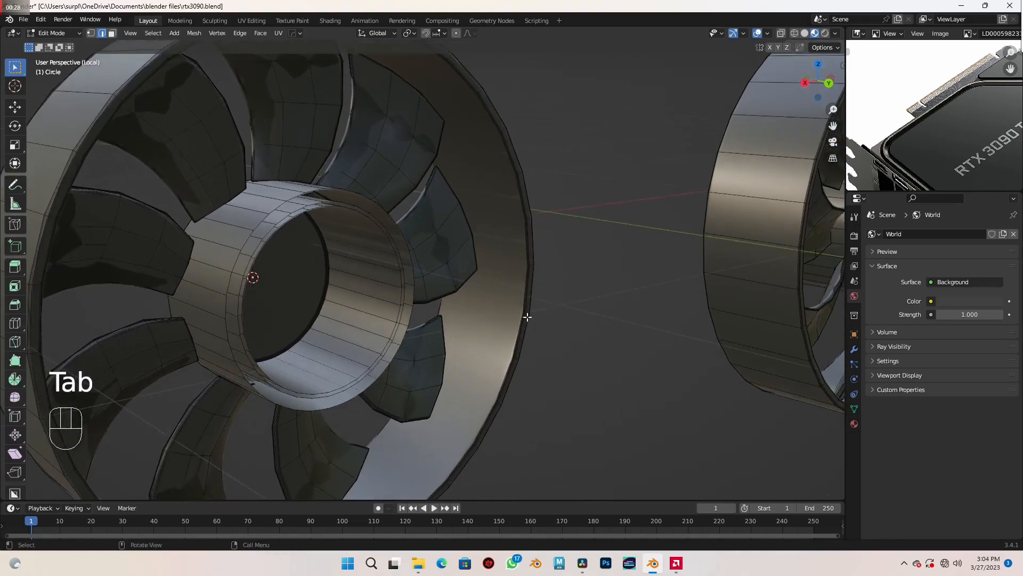
scroll(529, 317, "up", 2)
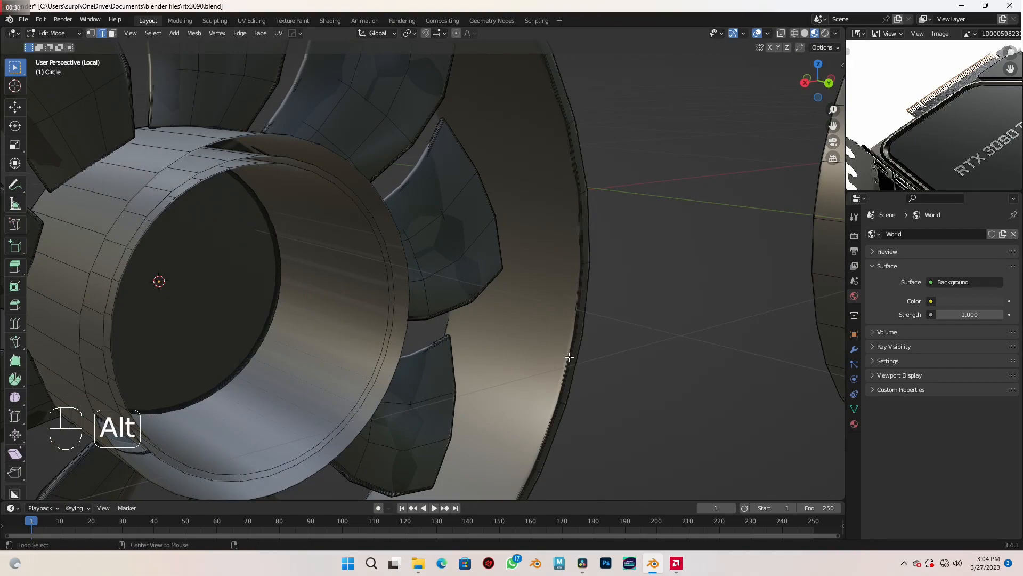
scroll(570, 357, "down", 4)
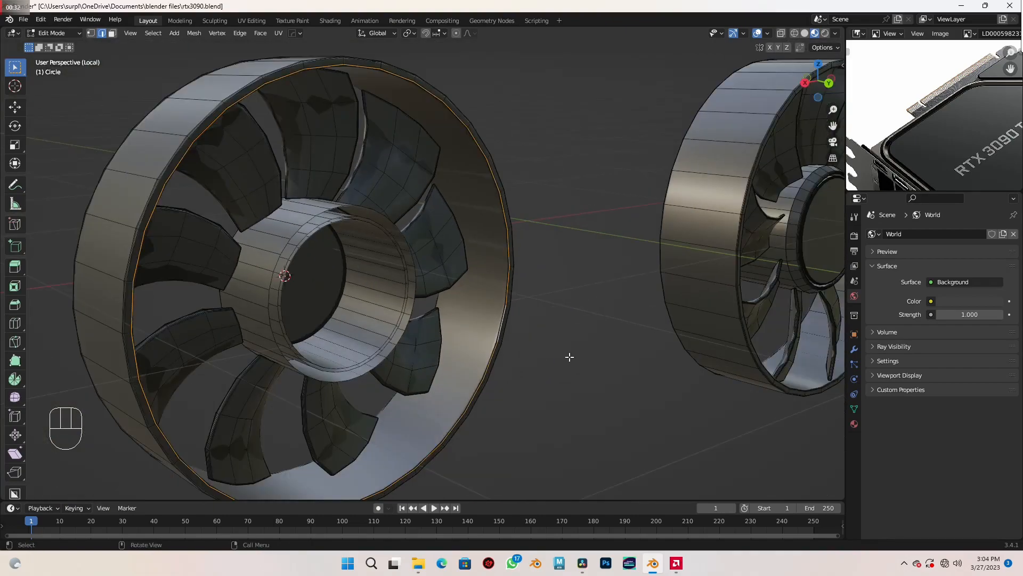
key("f")
- Fill the matching rim loop of the second fan ring with a face, then finish mesh editing and bring back the full scene
middle_click_drag(527, 361, 679, 344)
middle_click_drag(299, 267, 775, 280, "shift")
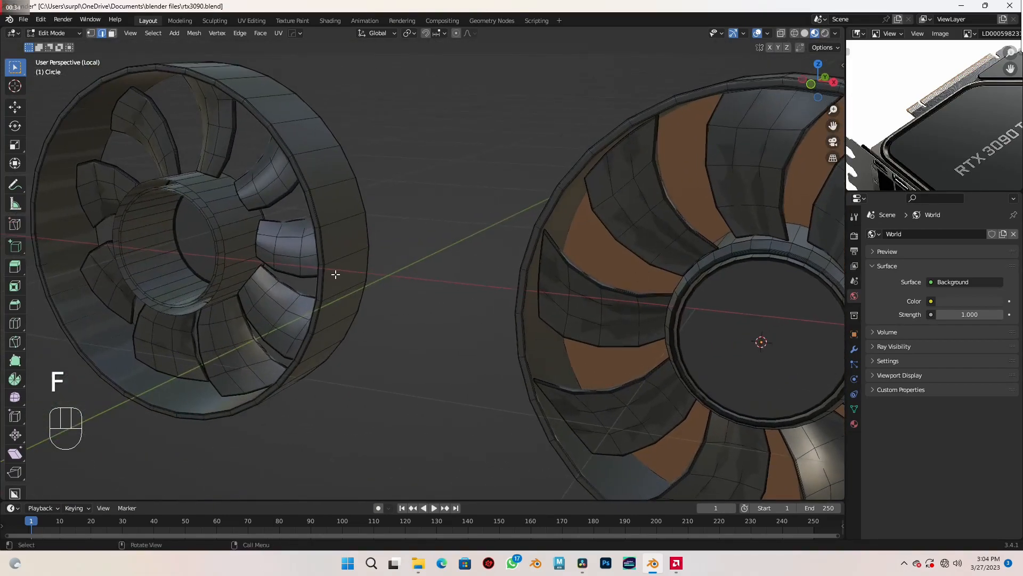
scroll(336, 275, "down", 3)
middle_click_drag(330, 275, 578, 281, "shift")
scroll(389, 281, "up", 8)
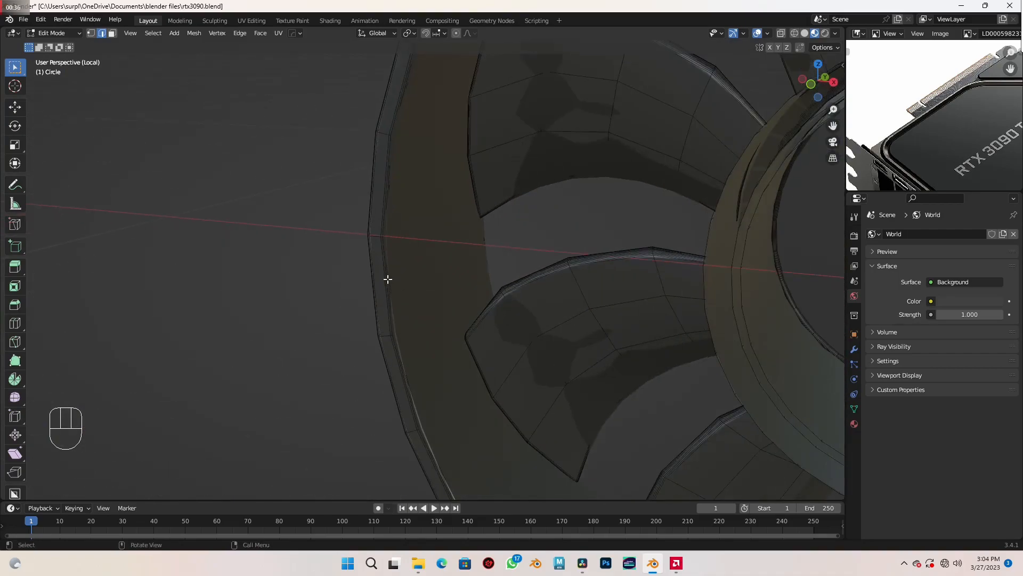
key("f")
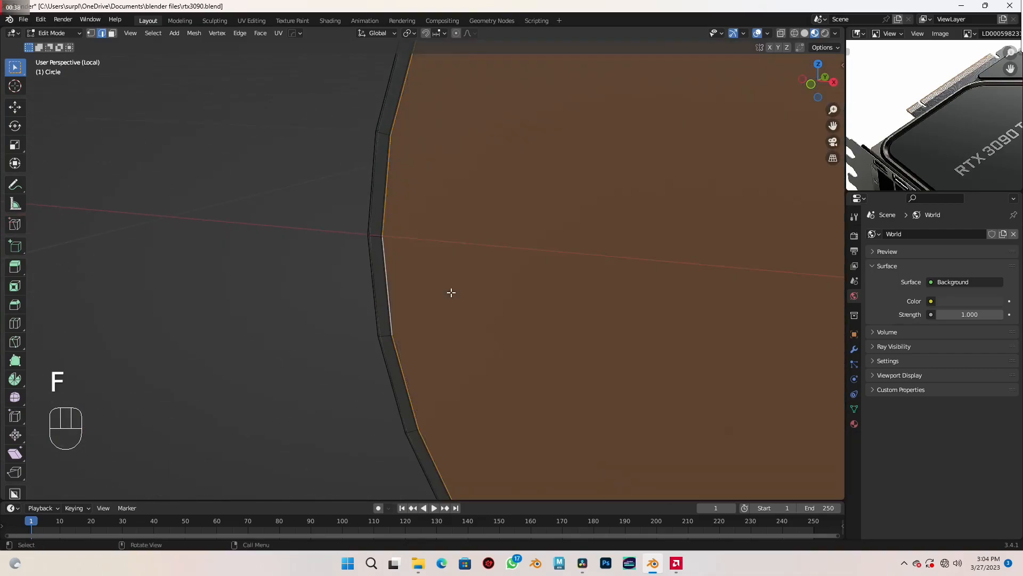
key("Tab")
scroll(450, 292, "down", 6)
key("slash")
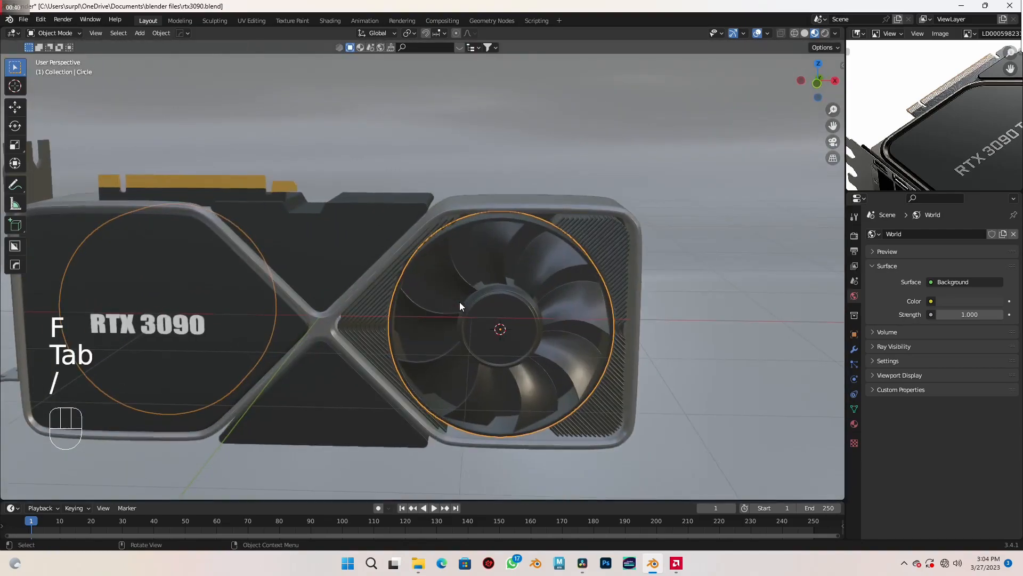
- Select the card's upper triangular panel and apply its Boolean modifier
middle_click_drag(402, 334, 482, 324, "shift")
scroll(478, 327, "up", 1)
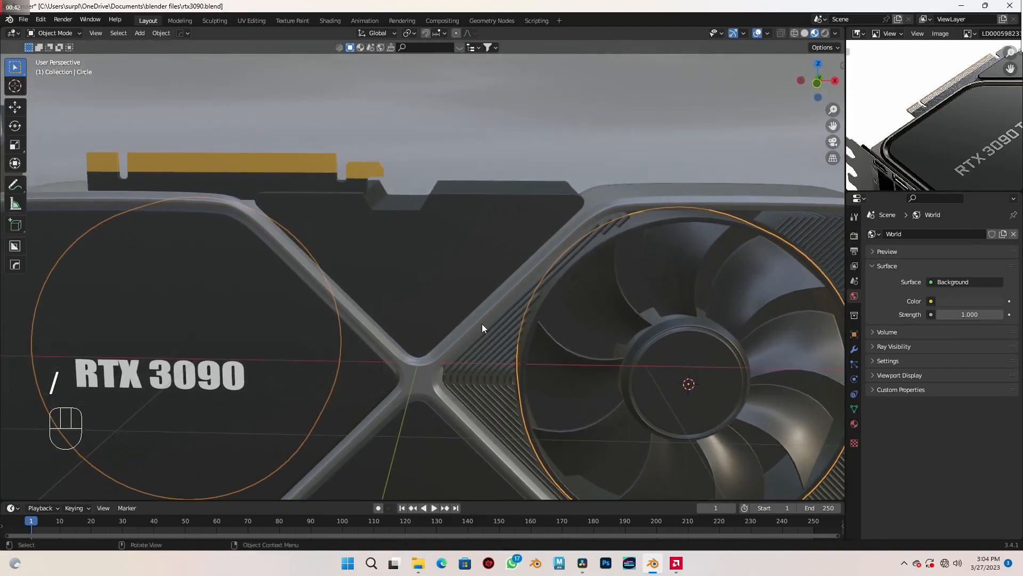
scroll(482, 324, "down", 4)
left_click(401, 246)
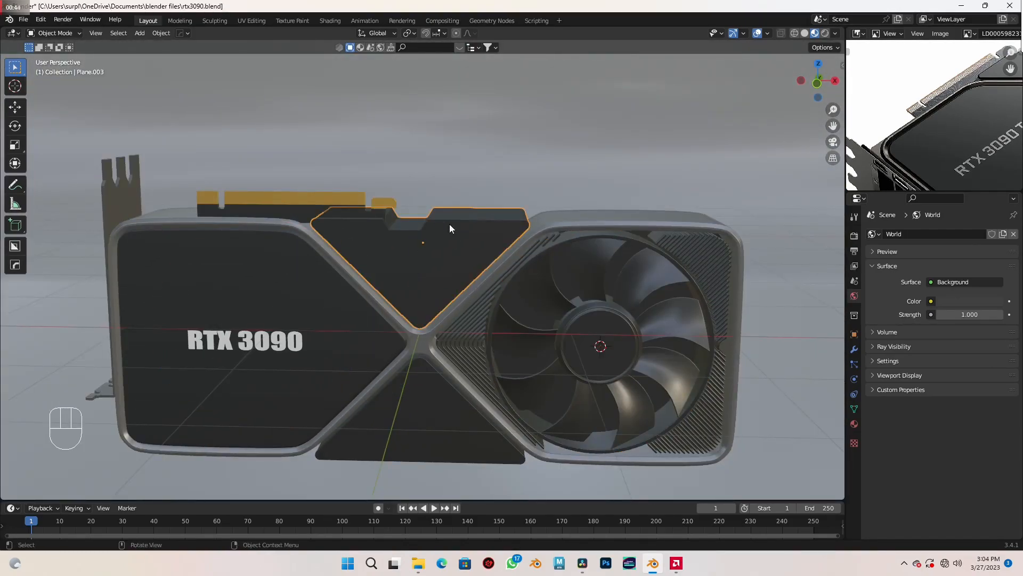
left_click(854, 349)
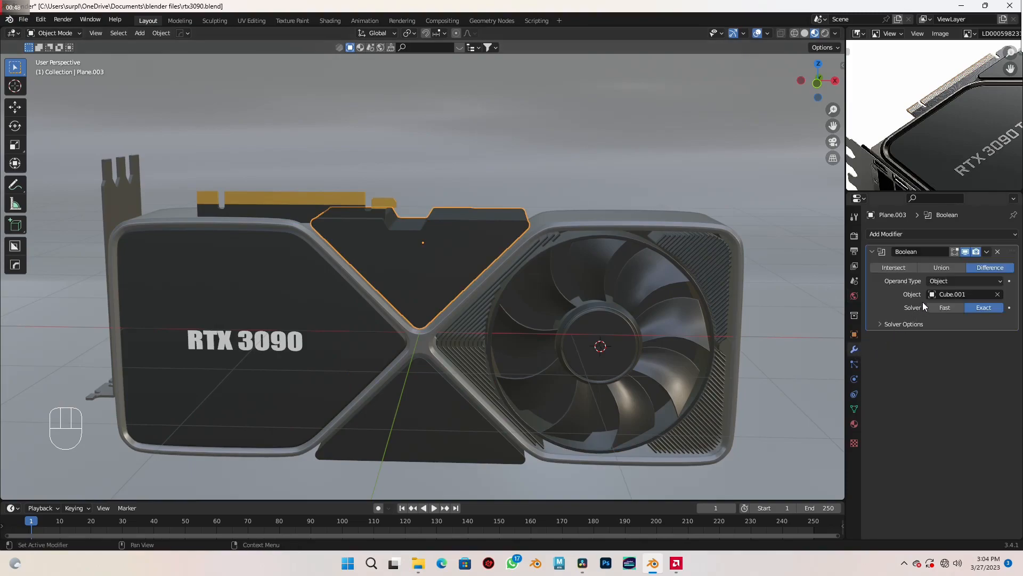
key("ctrl+a")
middle_click_drag(585, 301, 574, 277, "shift")
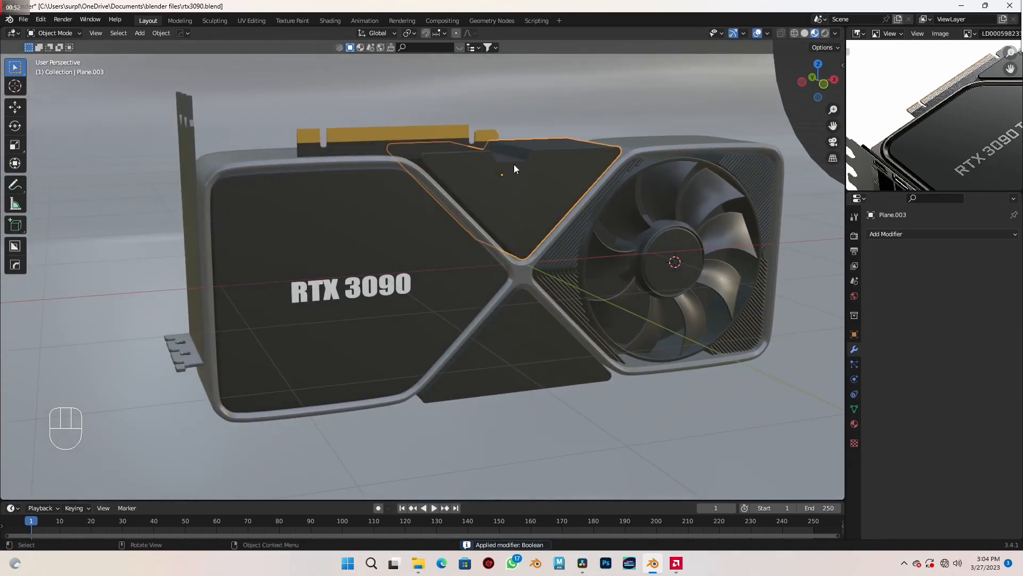
- Scale the upper and lower triangular panels about their Individual Origins by 1.044 in X and Z, locking the Y axis
left_click(518, 336, "shift")
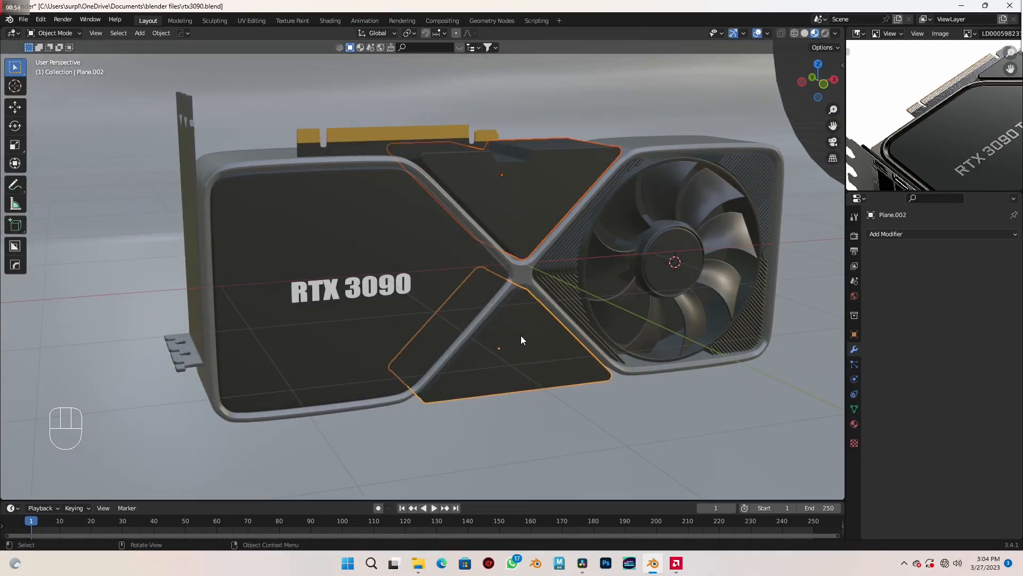
left_click(411, 31)
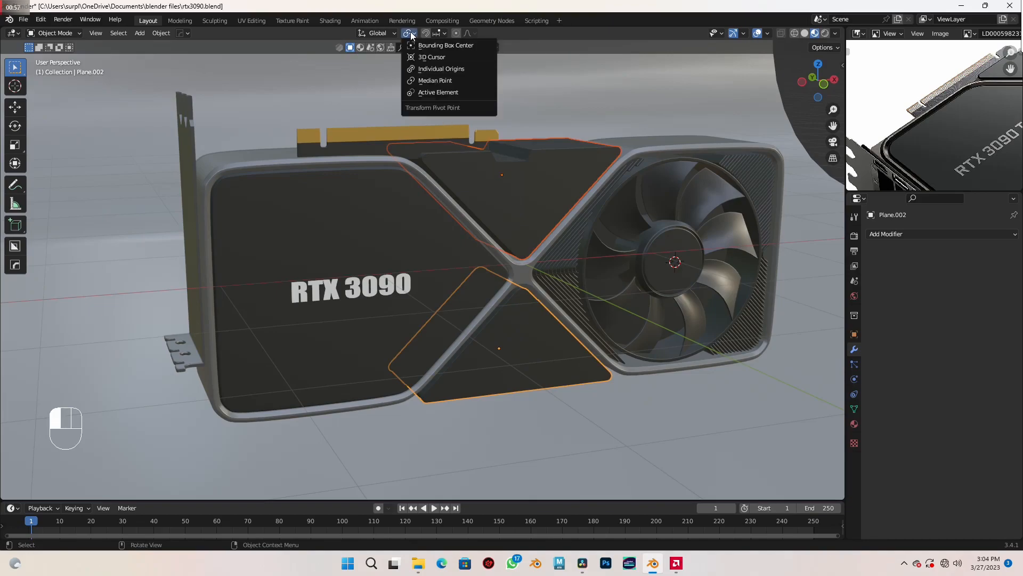
left_click(433, 69)
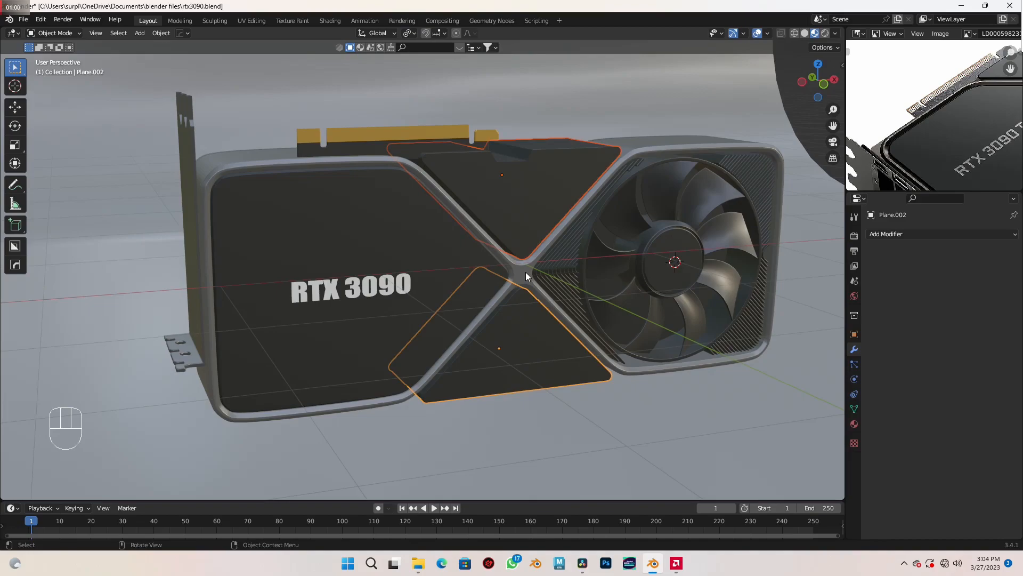
key("KP_1")
scroll(525, 271, "up", 8)
middle_click_drag(526, 272, 417, 328, "shift")
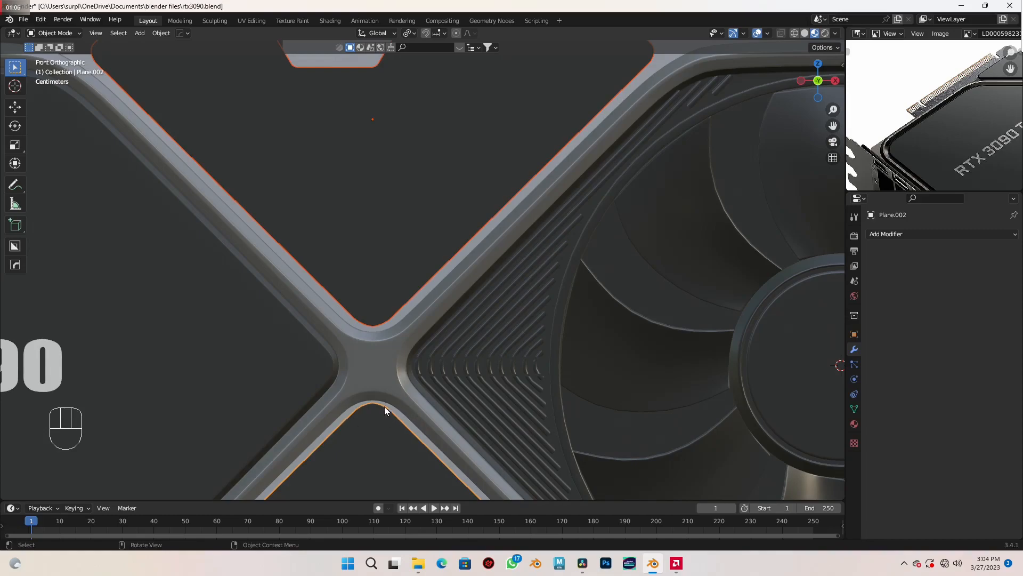
scroll(420, 401, "up", 2)
middle_click_drag(420, 400, 435, 361, "shift")
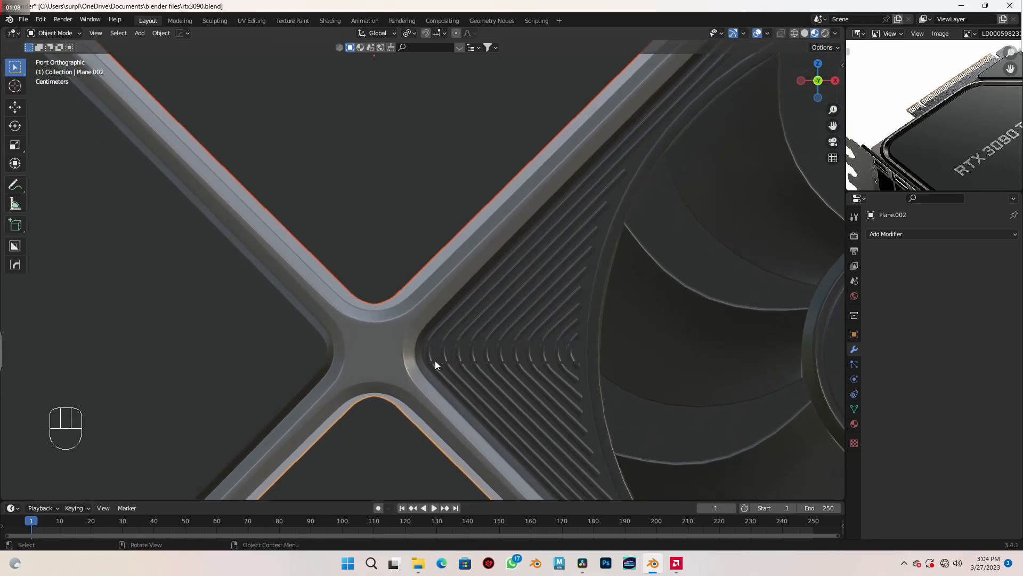
key("s")
key("shift+y")
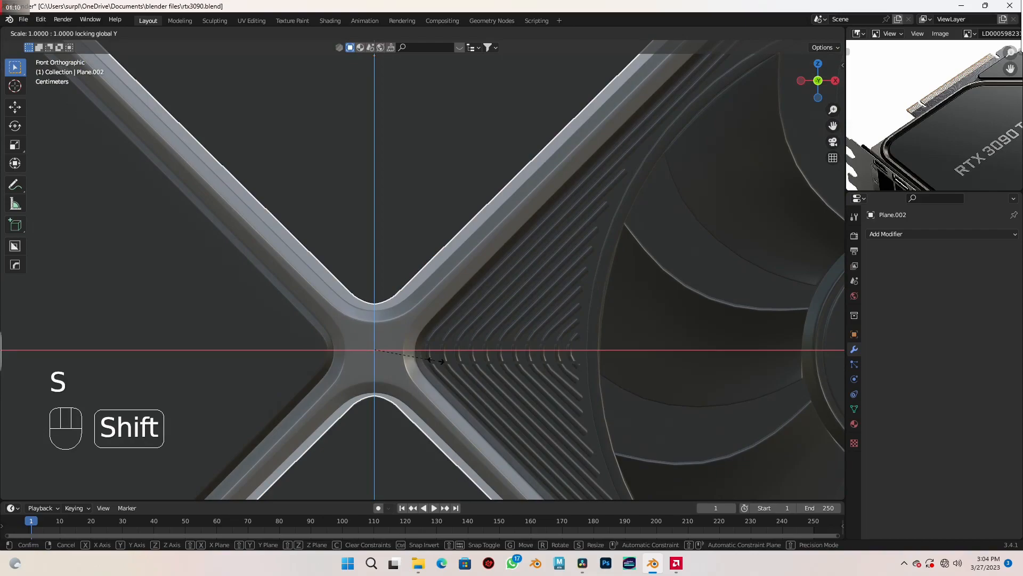
left_click(438, 362)
scroll(462, 378, "down", 1)
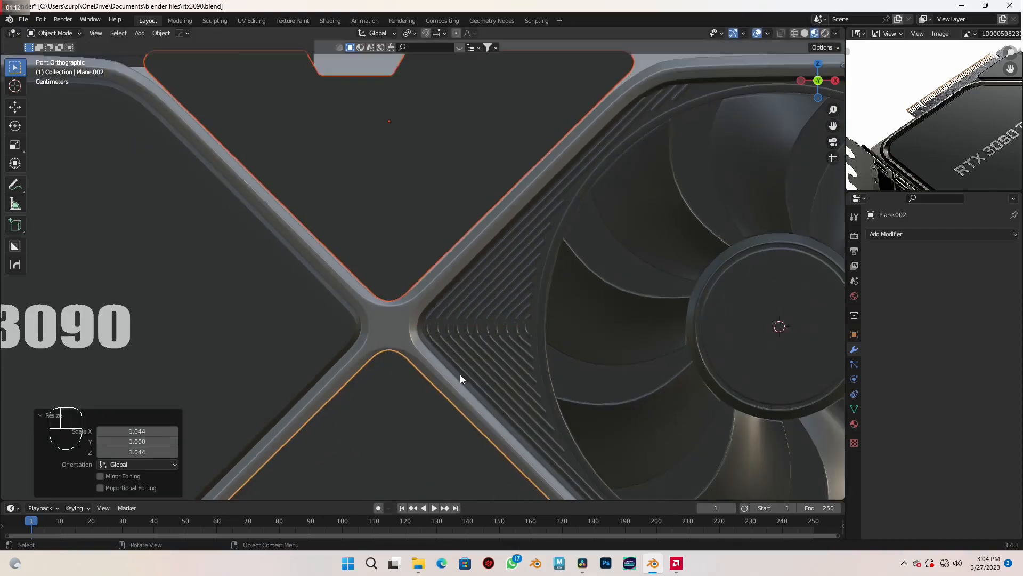
- Assign an Environment Texture to the world background colour
scroll(460, 375, "down", 5)
middle_click_drag(465, 369, 481, 361)
scroll(482, 341, "down", 4)
middle_click_drag(479, 321, 462, 280, "shift")
scroll(501, 328, "down", 4)
scroll(456, 279, "up", 2)
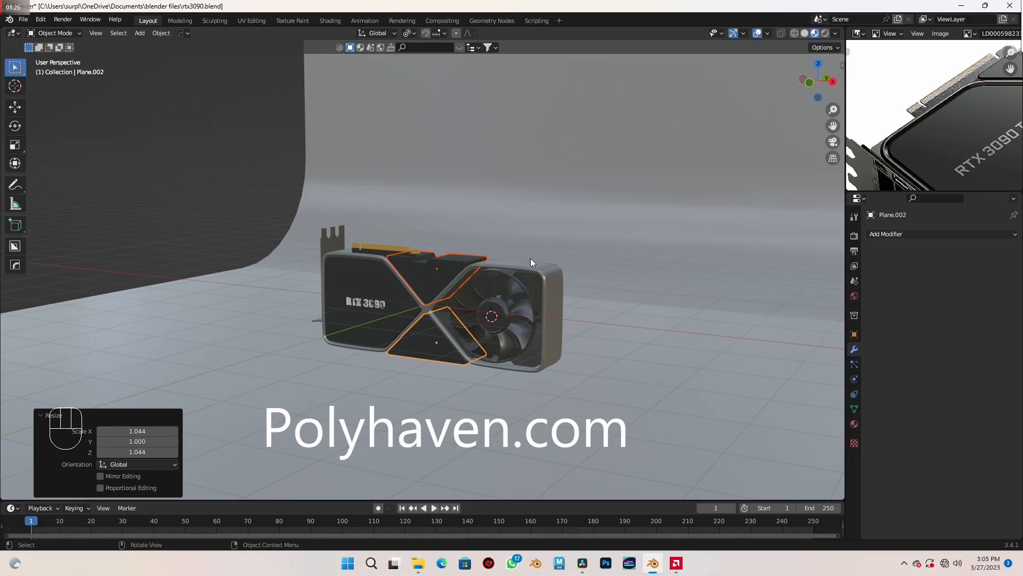
middle_click_drag(543, 297, 551, 303)
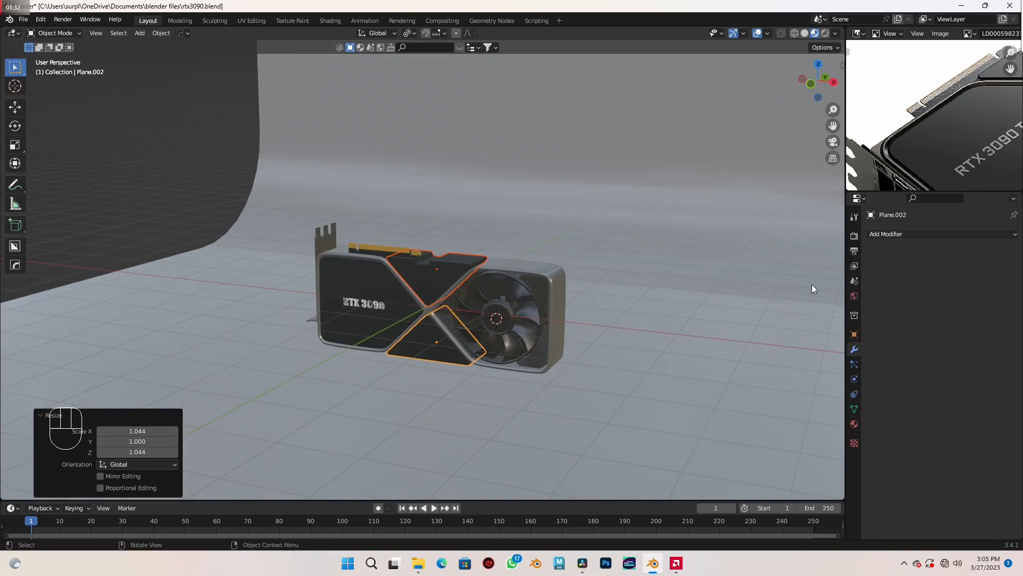
left_click(854, 295)
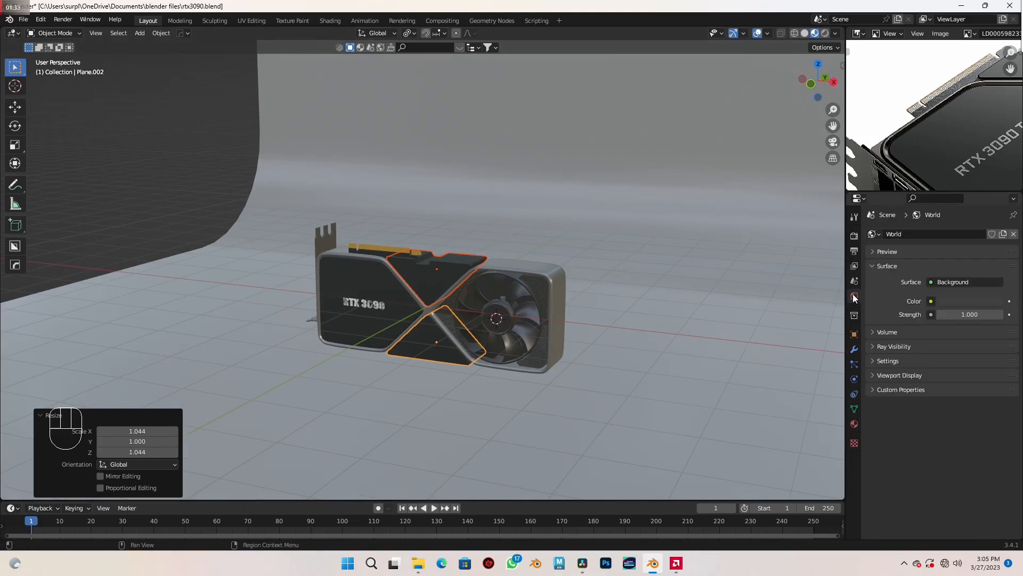
left_click(931, 301)
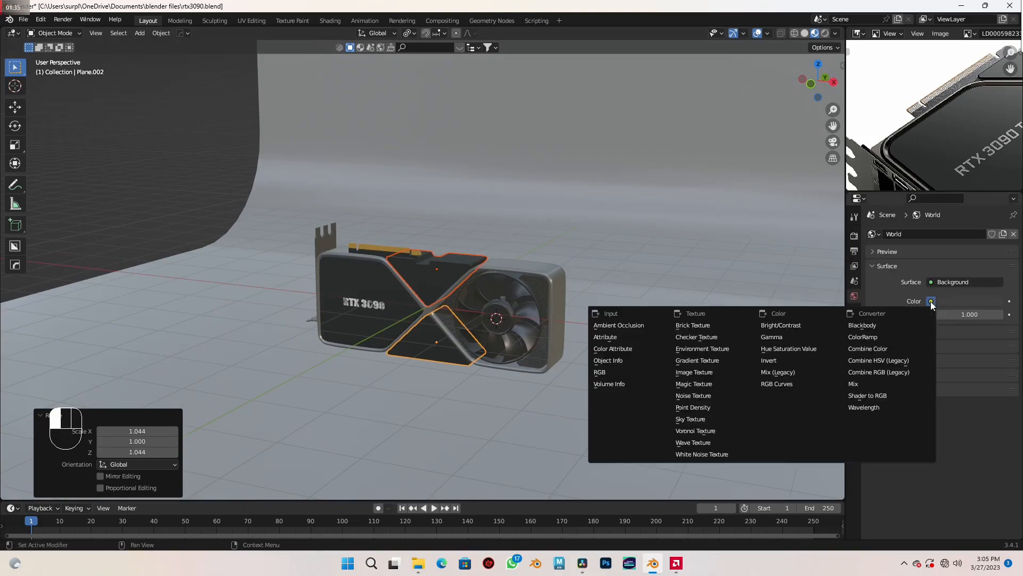
left_click(689, 348)
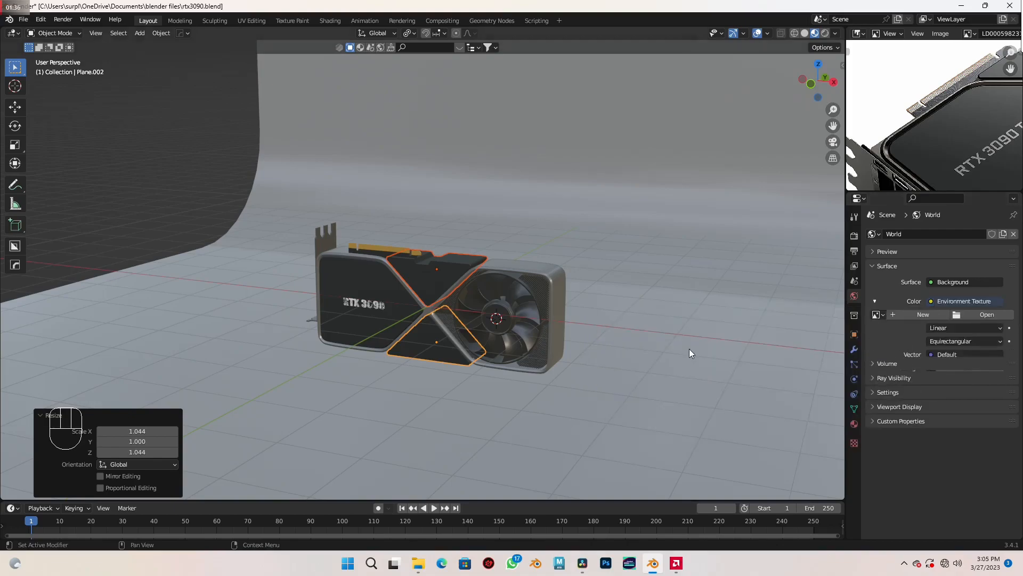
- Load urban_street_02_8k.exr from the Hdri folder in Documents as the environment image
left_click(977, 314)
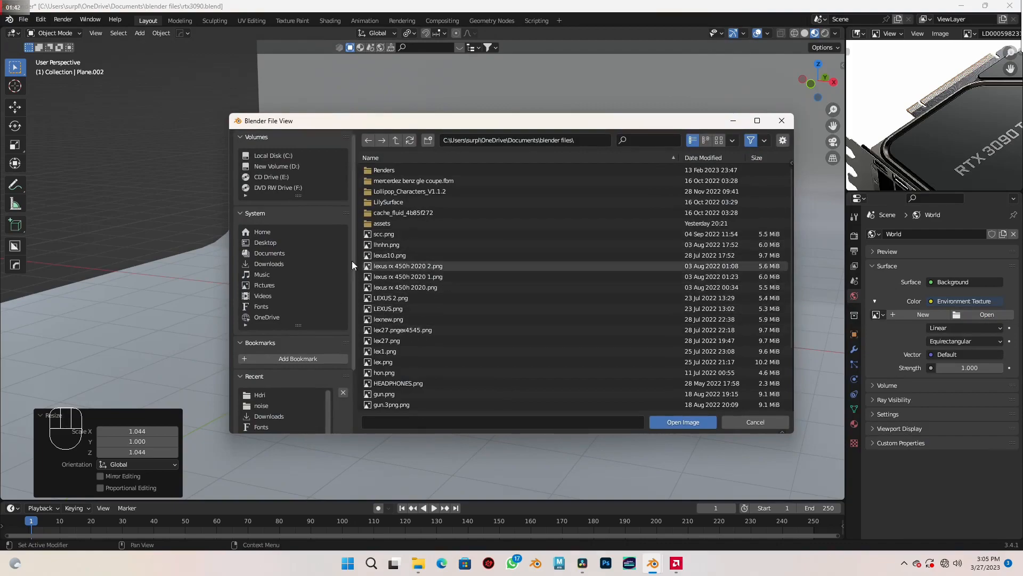
left_click(269, 253)
left_click(399, 361)
double_click(399, 362)
double_click(415, 170)
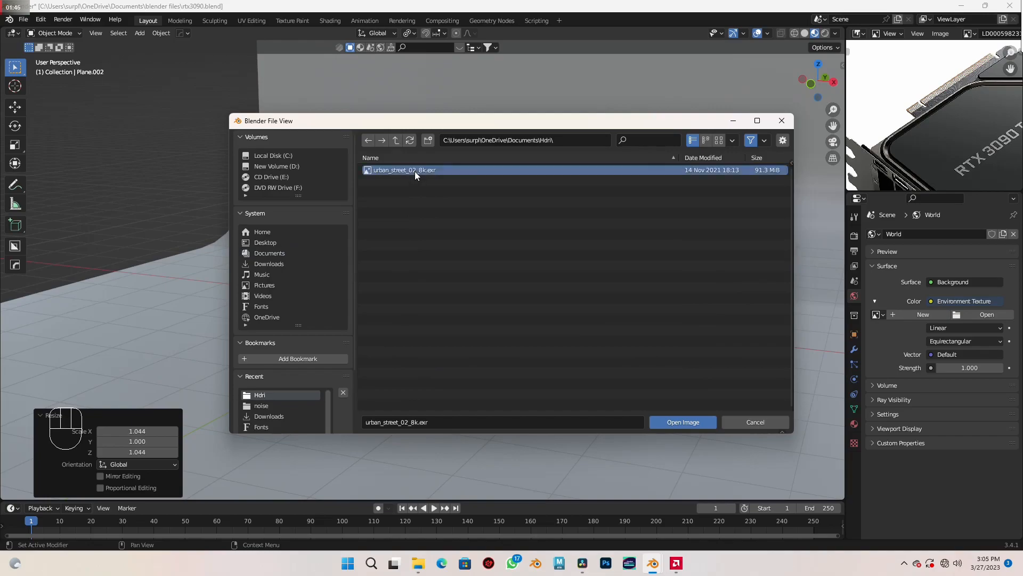
- Add an area light to the scene at the 3D cursor
middle_click_drag(509, 349, 532, 339, "shift")
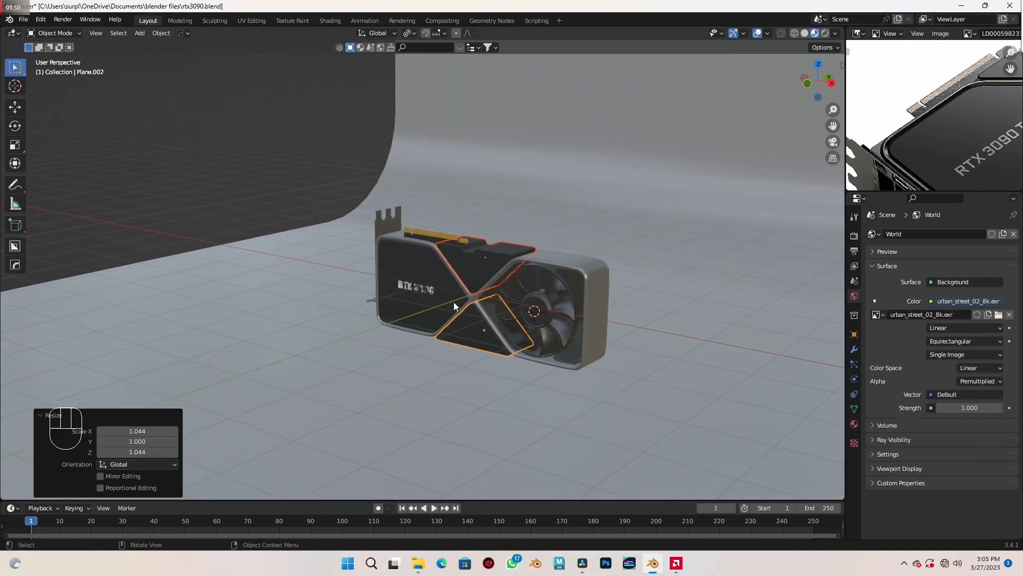
key("shift+a")
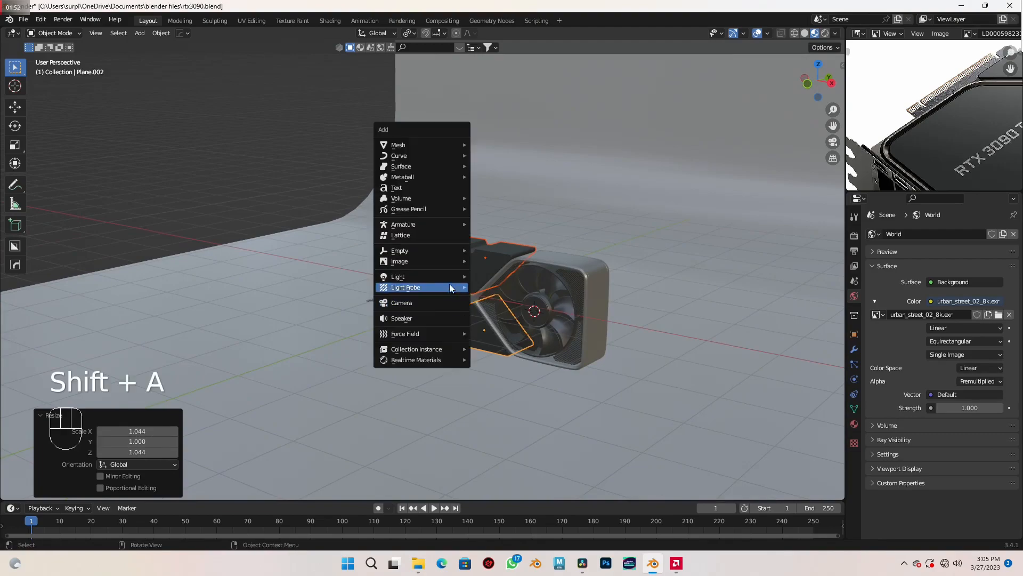
mouse_move(449, 276)
left_click(493, 310)
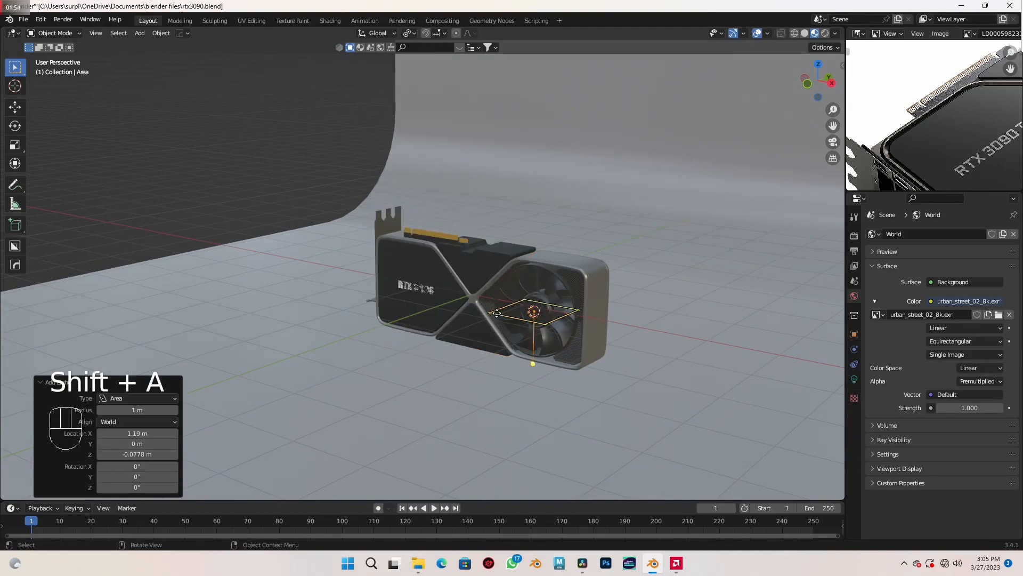
- In the side view, move the area light about -1.49 m in Y and 1.75 m in Z, and rotate it about -41.5° toward the card
key("KP_3")
scroll(531, 329, "up", 4)
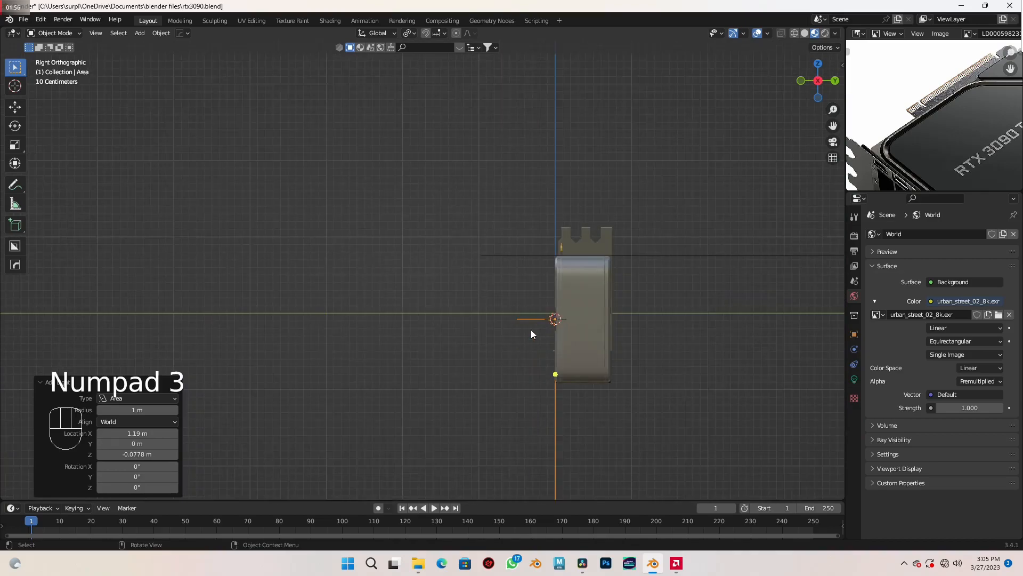
key("g")
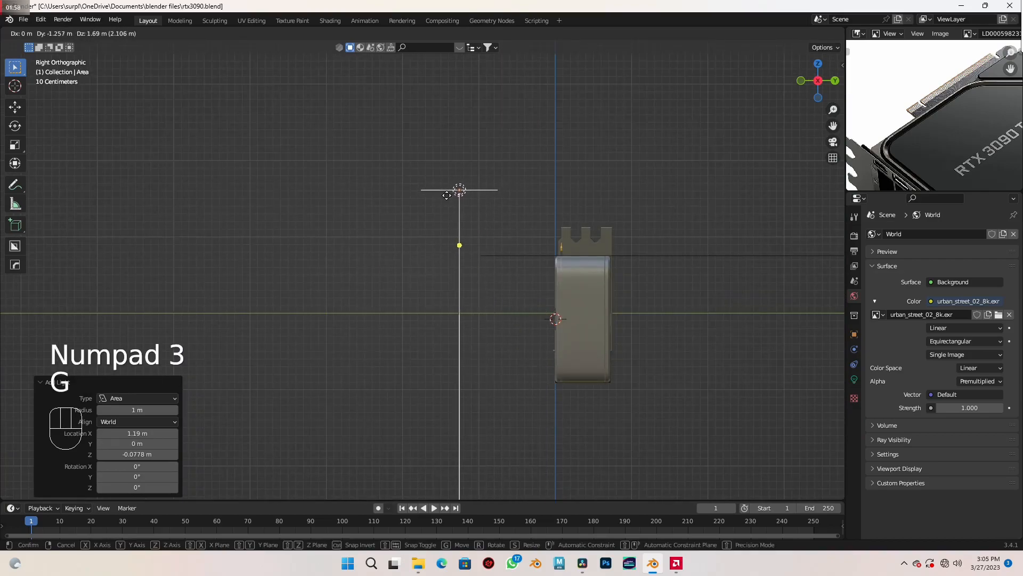
left_click(431, 196)
key("r")
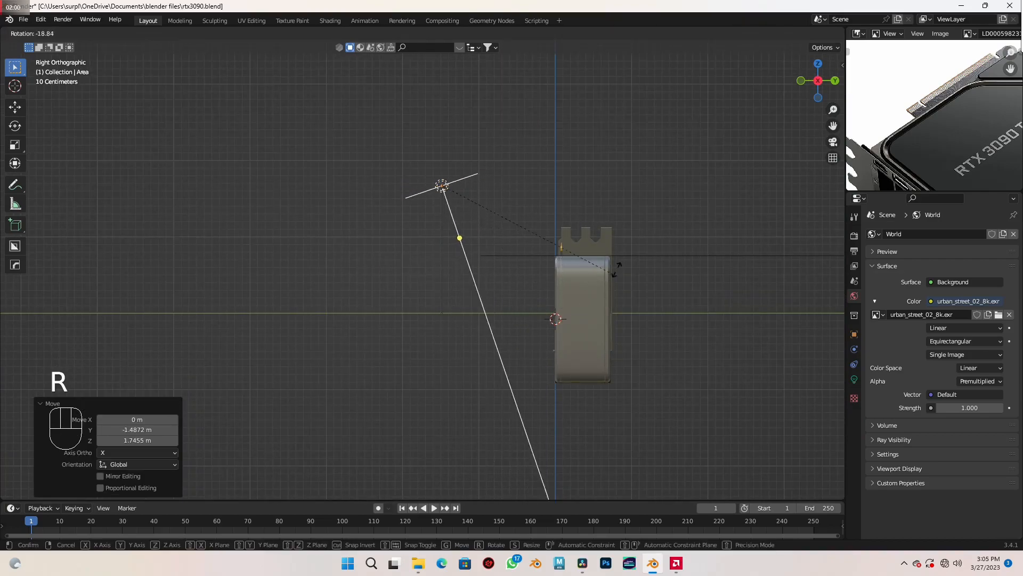
left_click(641, 202)
- Hide the blueprint reference image beneath the card in the top view
middle_click_drag(597, 317, 640, 339)
key("KP_7")
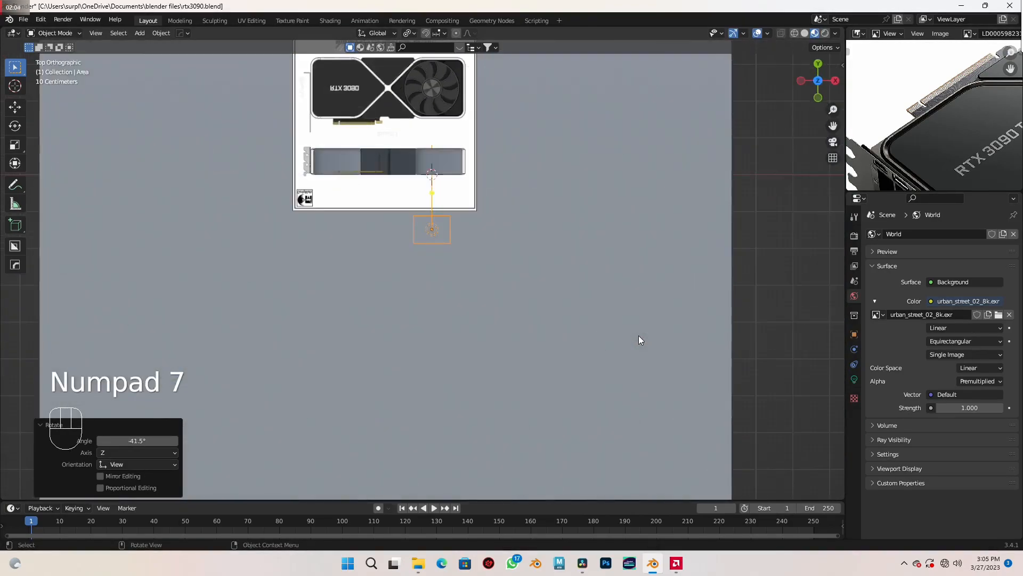
scroll(639, 335, "up", 2)
middle_click_drag(629, 289, 639, 371, "shift")
left_click(509, 241)
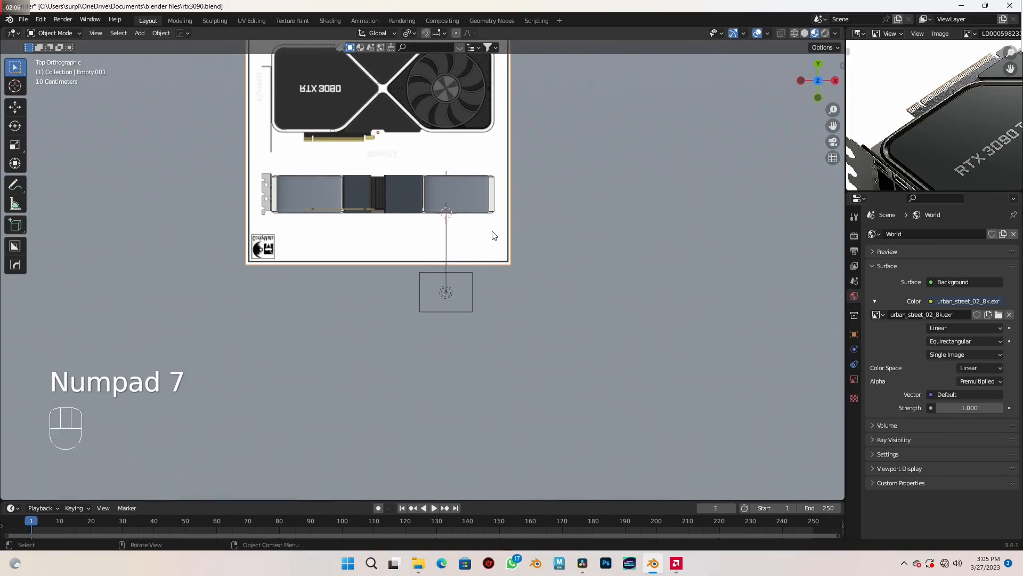
key("h")
- Move the area light about -1.29 m along X in the top view, toward the middle of the card
scroll(480, 299, "up", 3)
left_click(462, 309)
middle_click_drag(461, 309, 522, 305, "shift")
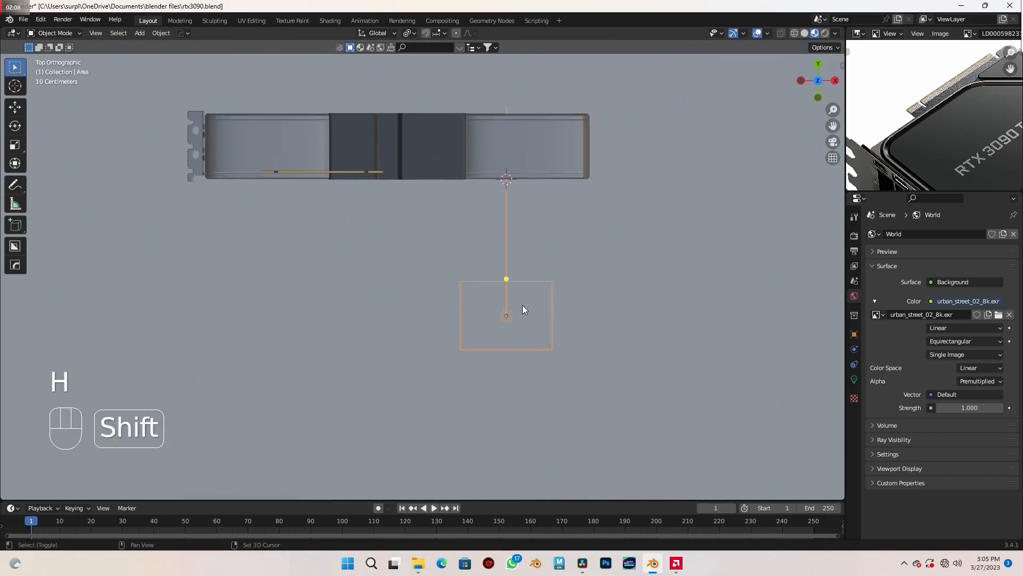
key("g")
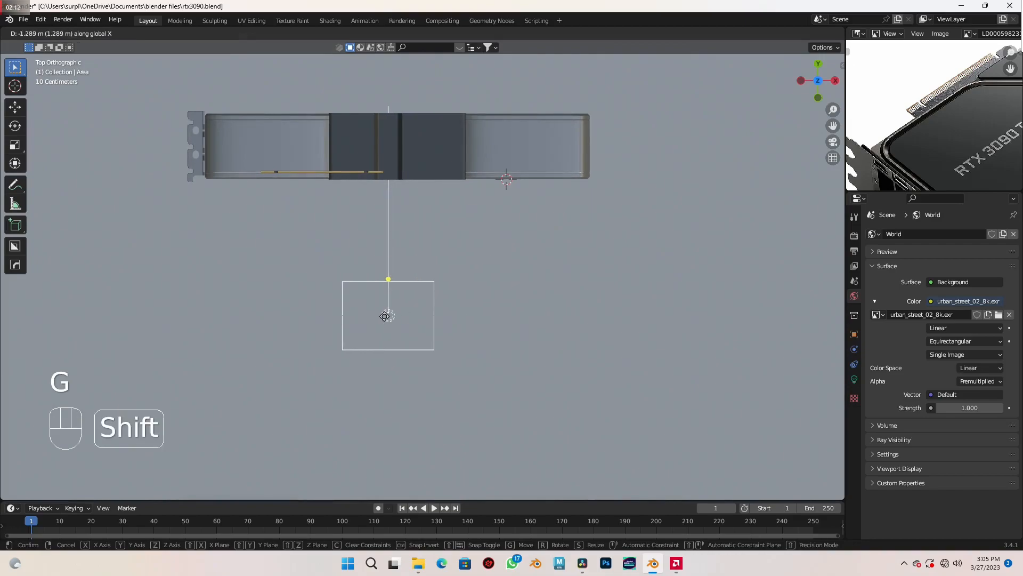
left_click(385, 317)
- Darken the base color of the curved backdrop's material to black
scroll(384, 317, "down", 2)
middle_click_drag(385, 317, 465, 295)
scroll(465, 295, "down", 1)
middle_click_drag(523, 310, 505, 335, "shift")
scroll(526, 313, "up", 1)
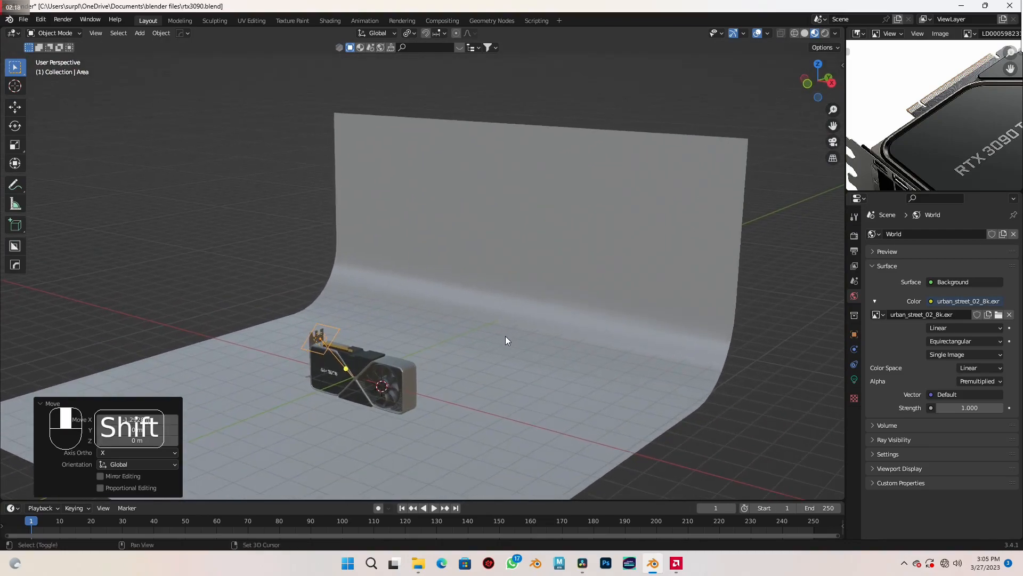
scroll(505, 336, "up", 1)
left_click(446, 237)
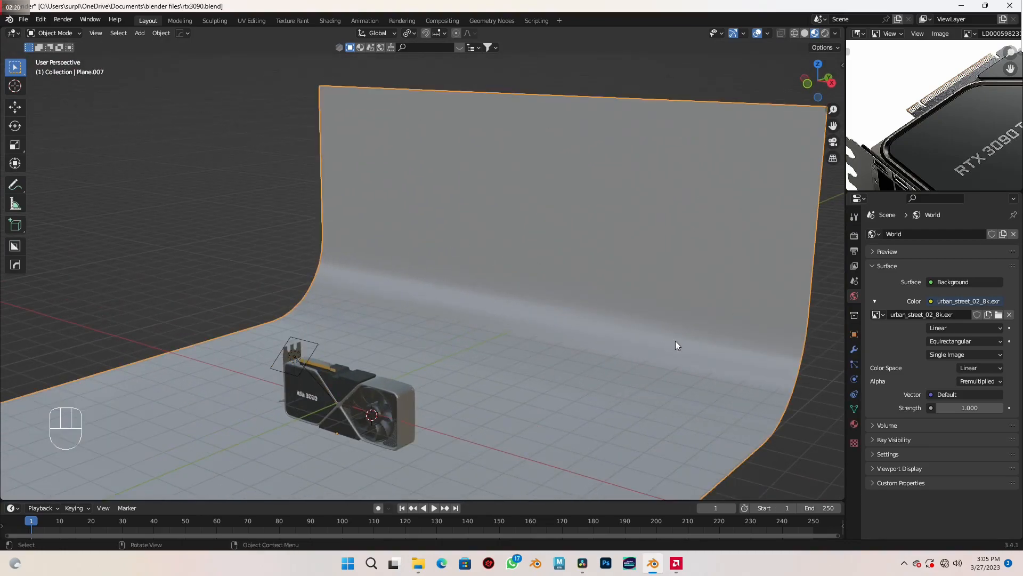
left_click(854, 425)
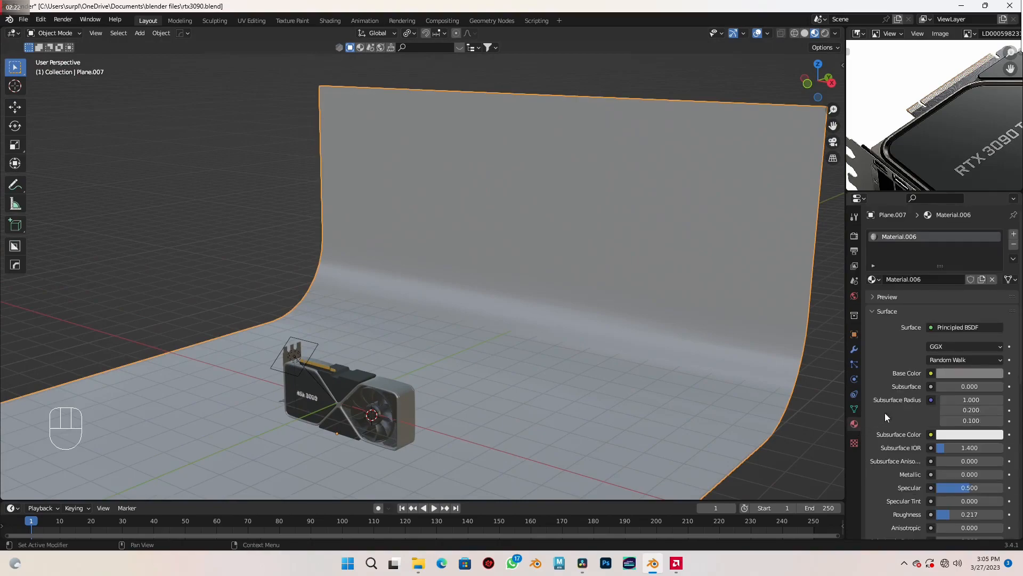
left_click(977, 372)
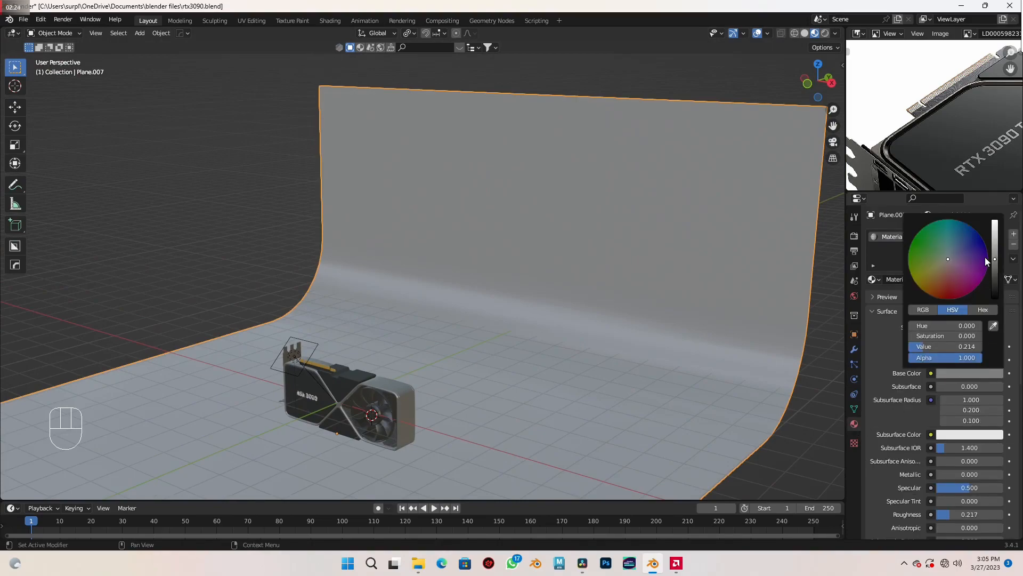
left_click_drag(994, 260, 999, 298)
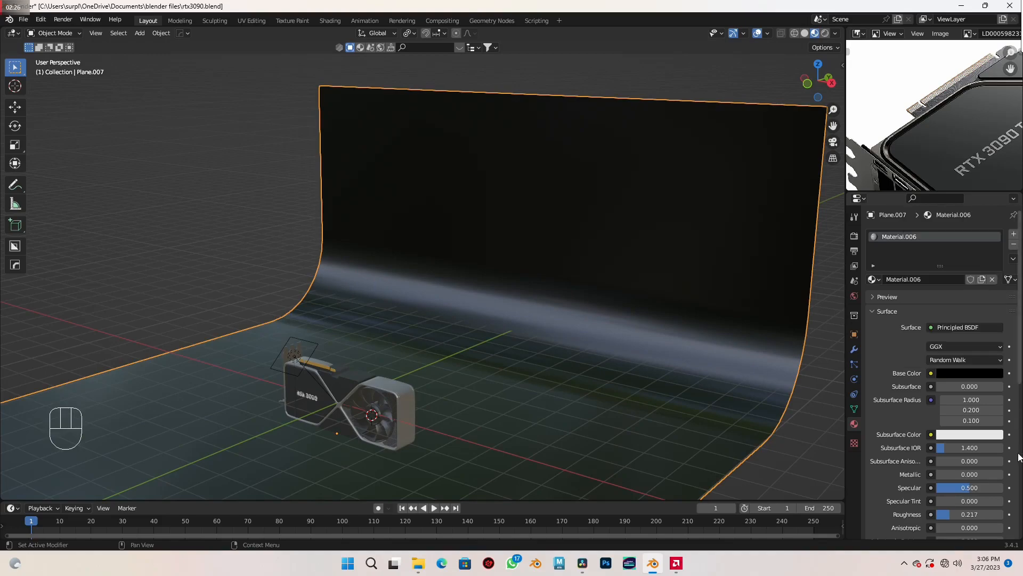
- Set the backdrop material's metallic value to 1.000 and its roughness to 0.335
left_click_drag(938, 474, 1002, 474)
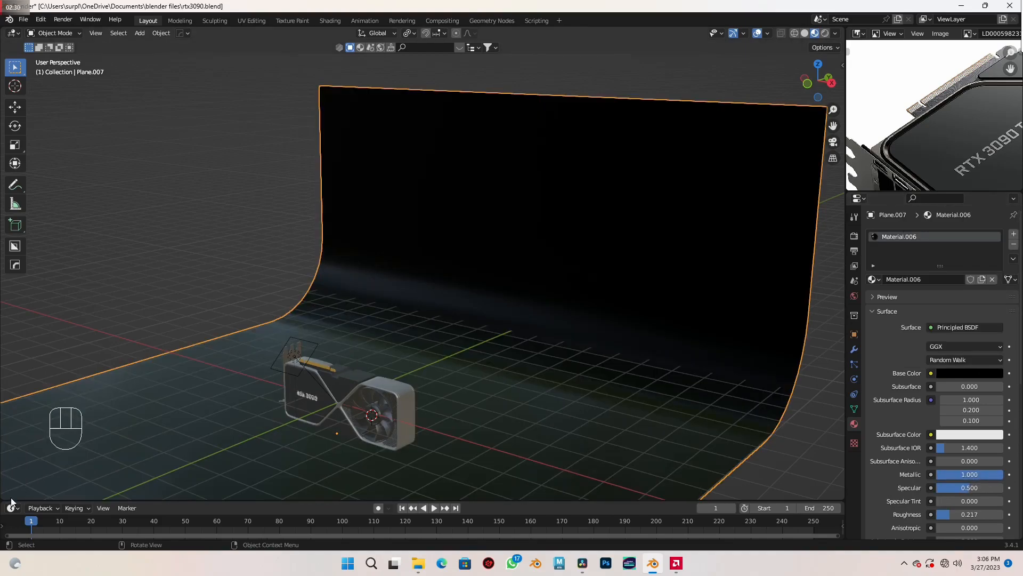
left_click(967, 515)
type("0.335")
key("Return")
- Add a camera to the scene and align it to a view of the card in front of the backdrop
scroll(302, 291, "down", 1)
middle_click_drag(342, 287, 353, 231, "shift")
scroll(388, 318, "up", 1)
middle_click_drag(421, 365, 436, 320, "shift")
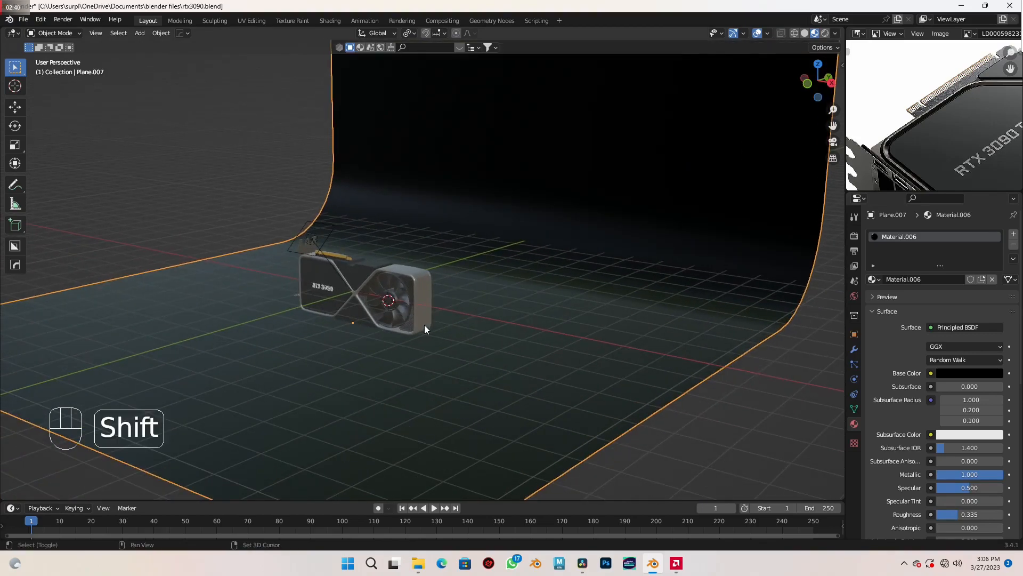
key("shift+a")
mouse_move(424, 325)
left_click(417, 350)
middle_click_drag(421, 350, 460, 344, "shift")
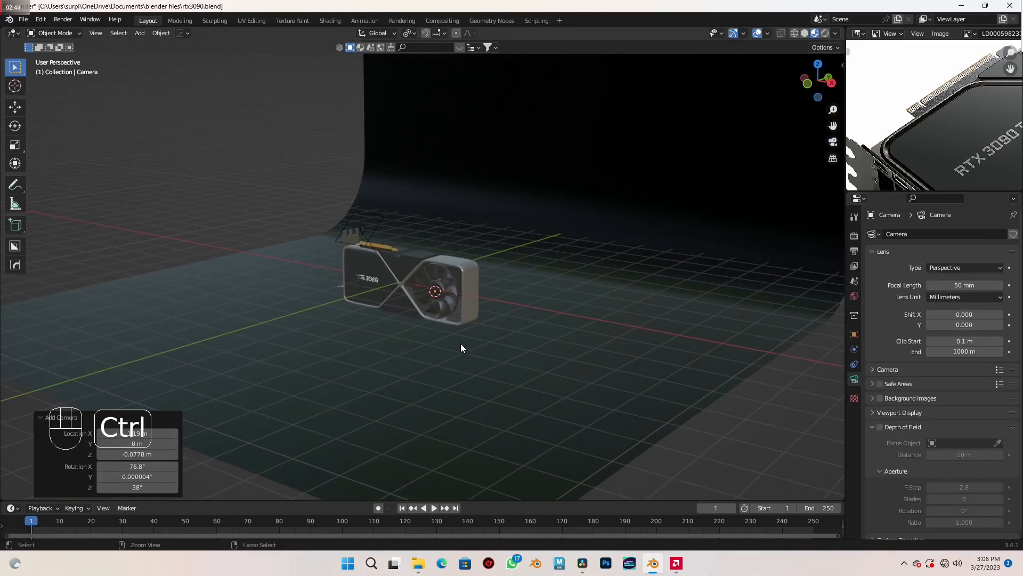
key("ctrl+alt+KP_0")
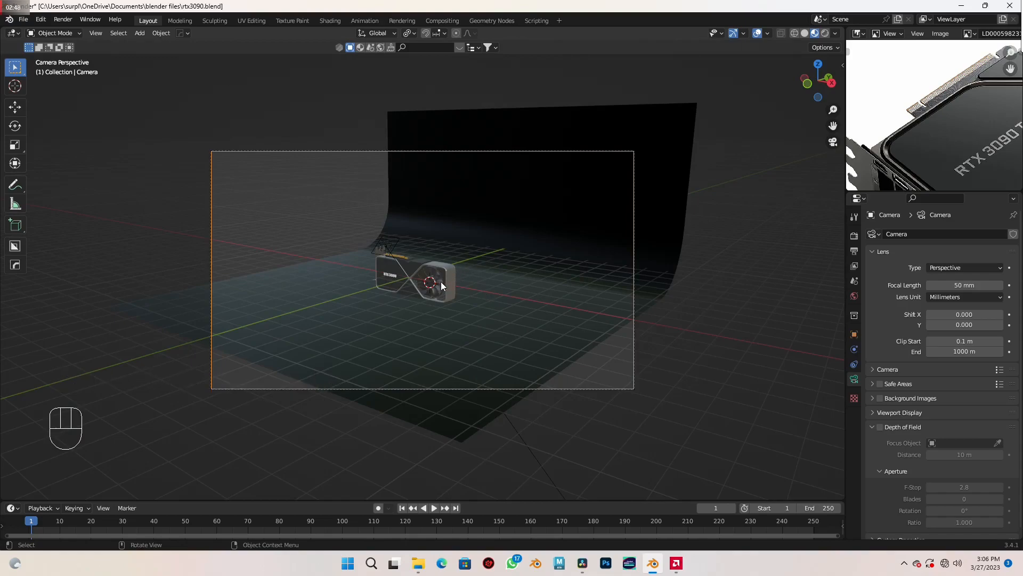
- Lock the camera to the view and reframe it so the graphics card fills most of the camera frame
key("n")
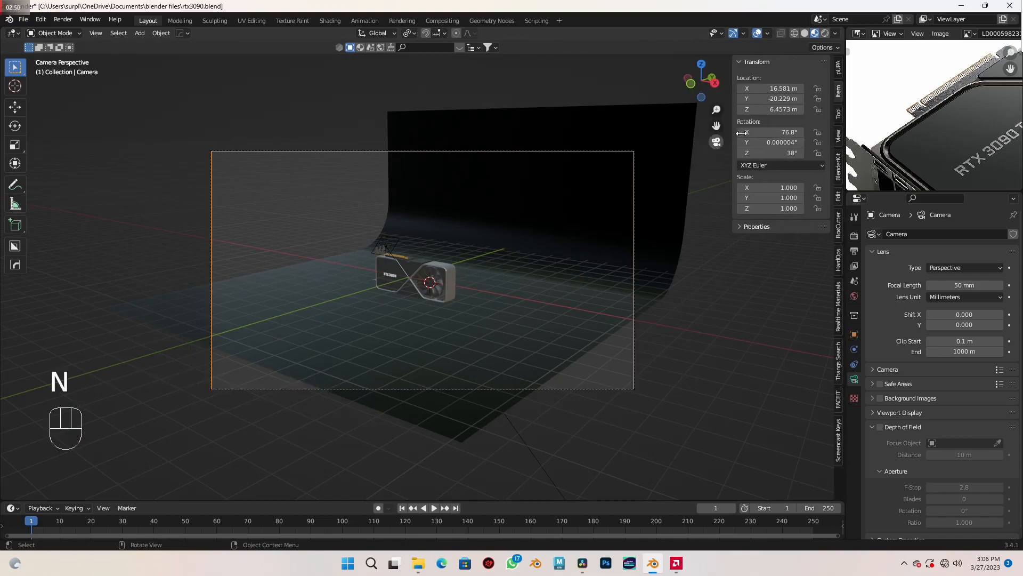
left_click(839, 135)
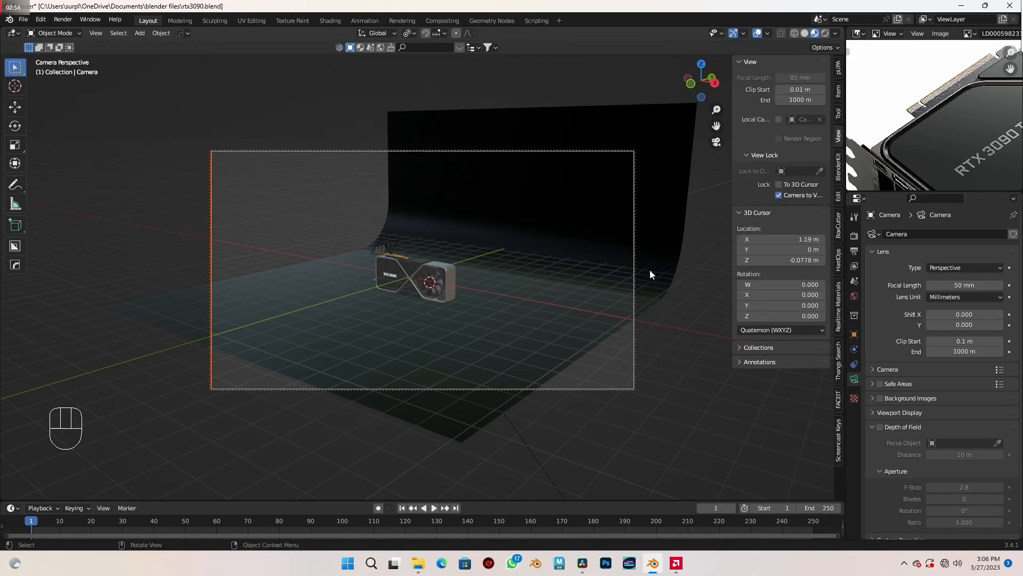
key("n")
middle_click_drag(437, 318, 456, 271, "ctrl")
middle_click_drag(485, 315, 451, 307, "ctrl")
left_click(446, 299)
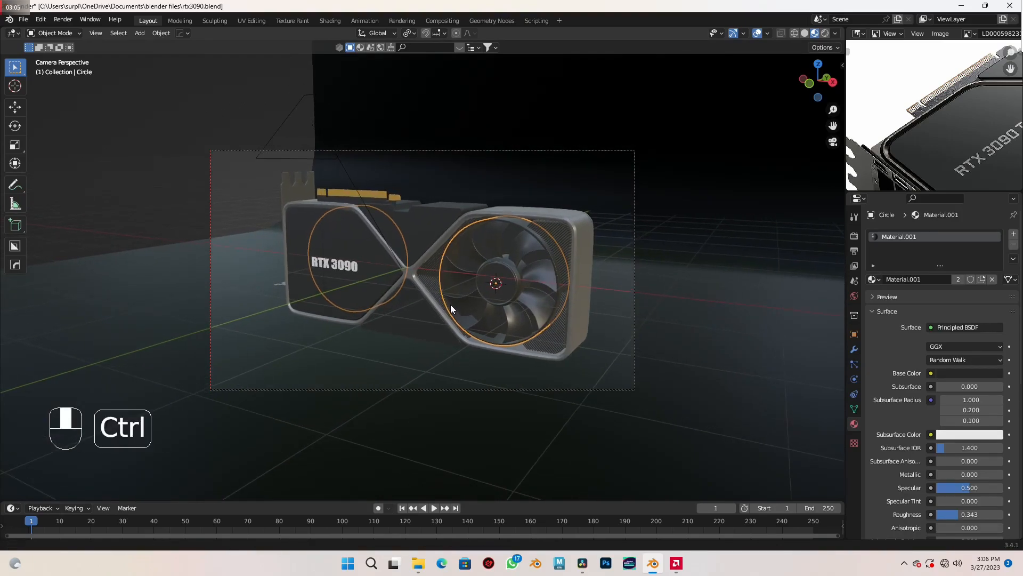
- Move the curved backdrop about -5.99 m along X so it spans the whole camera frame behind the card
left_click(679, 292)
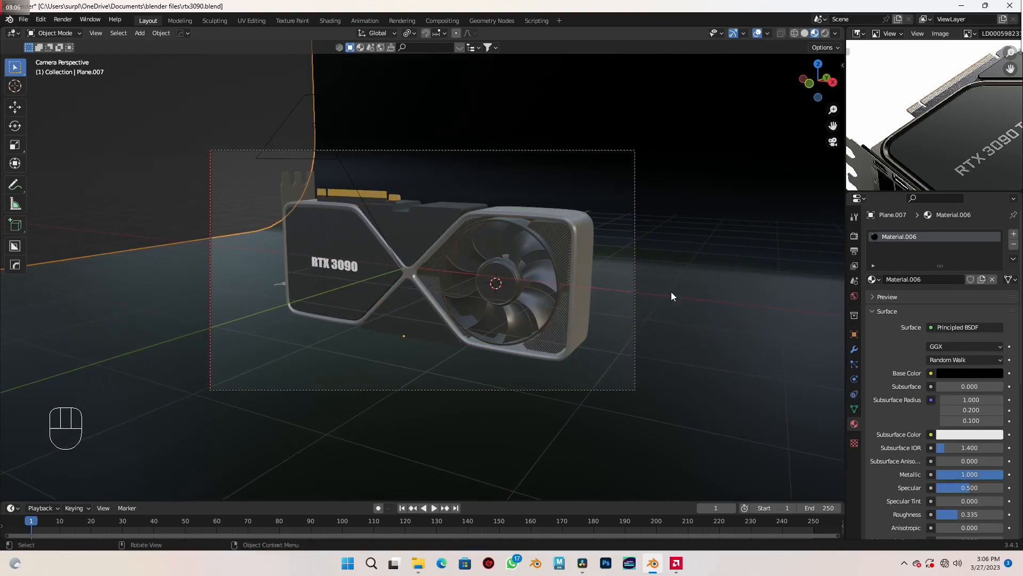
key("g")
key("x")
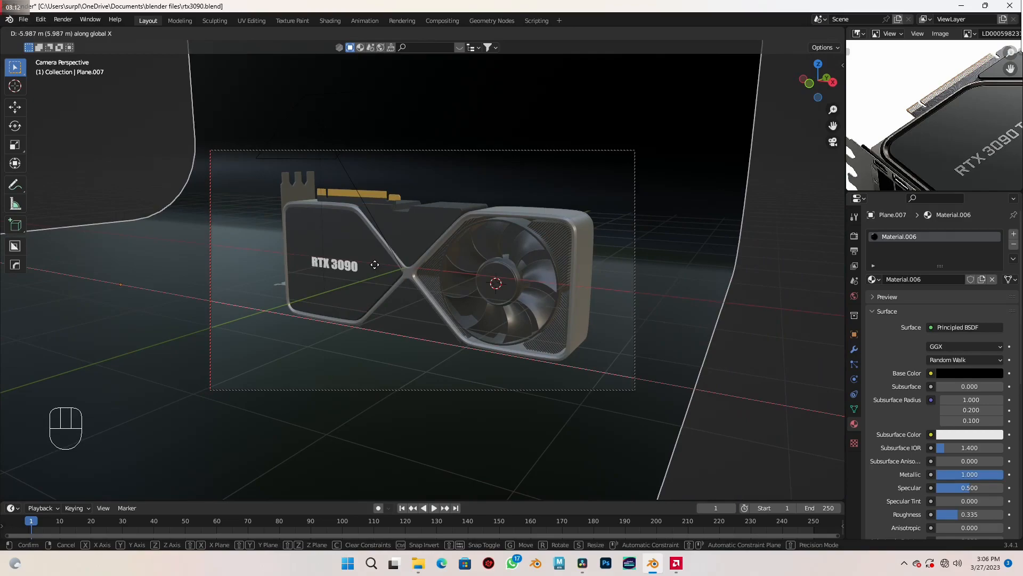
left_click(375, 265)
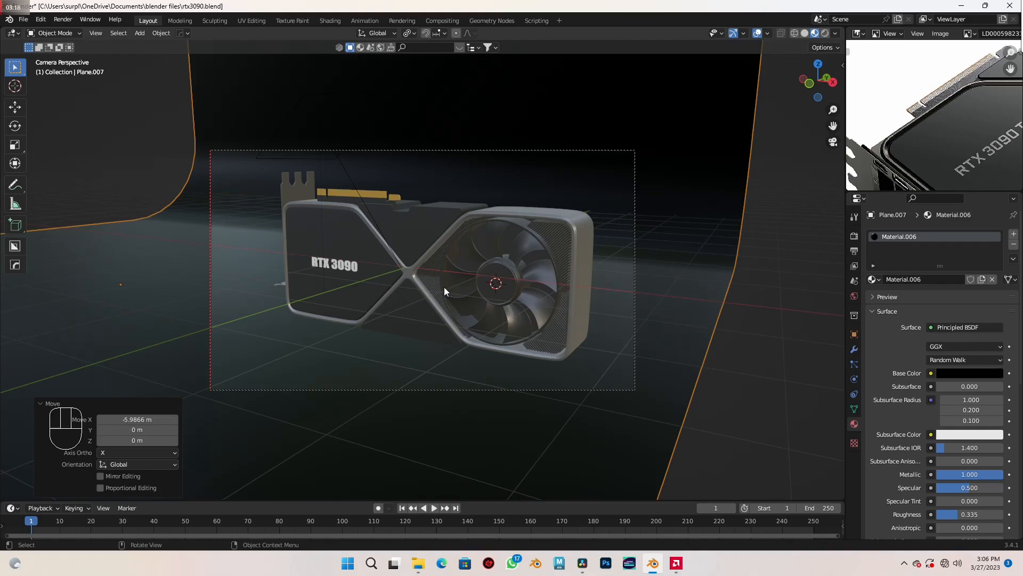
- Set the Cycles render's maximum samples to 500 and render the still image from the camera
left_click(854, 236)
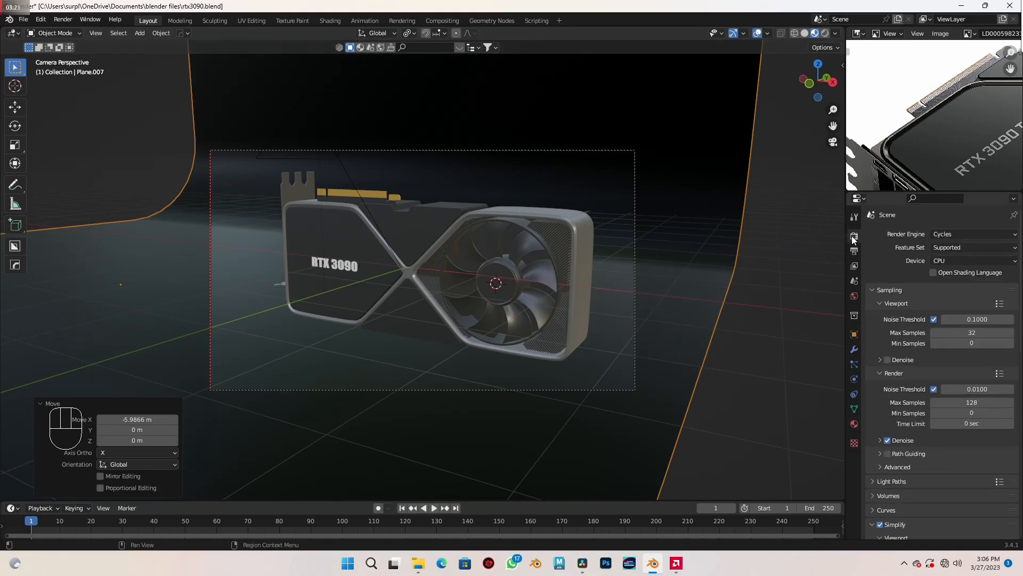
left_click(979, 234)
left_click(956, 403)
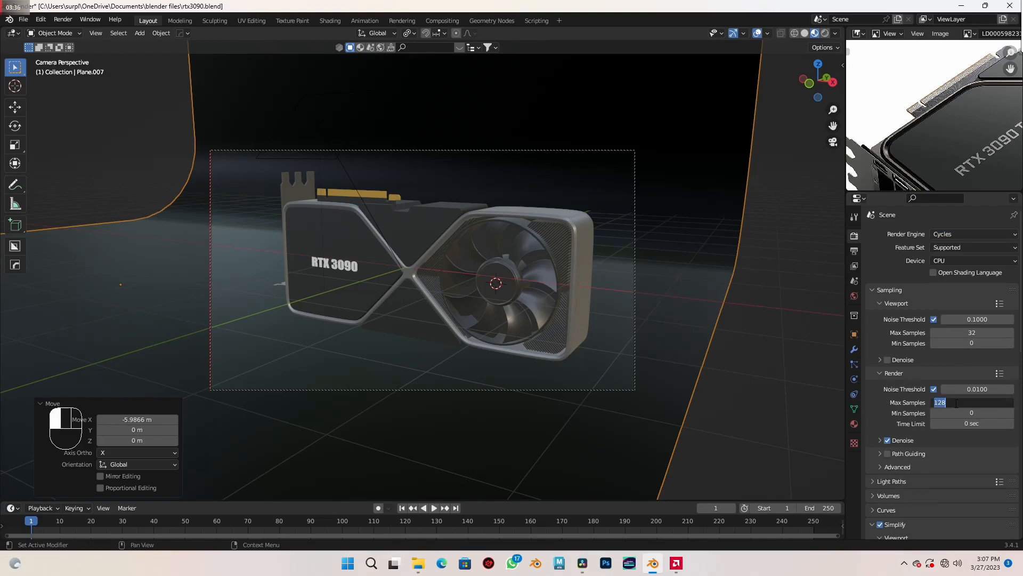
type("500")
key("Return")
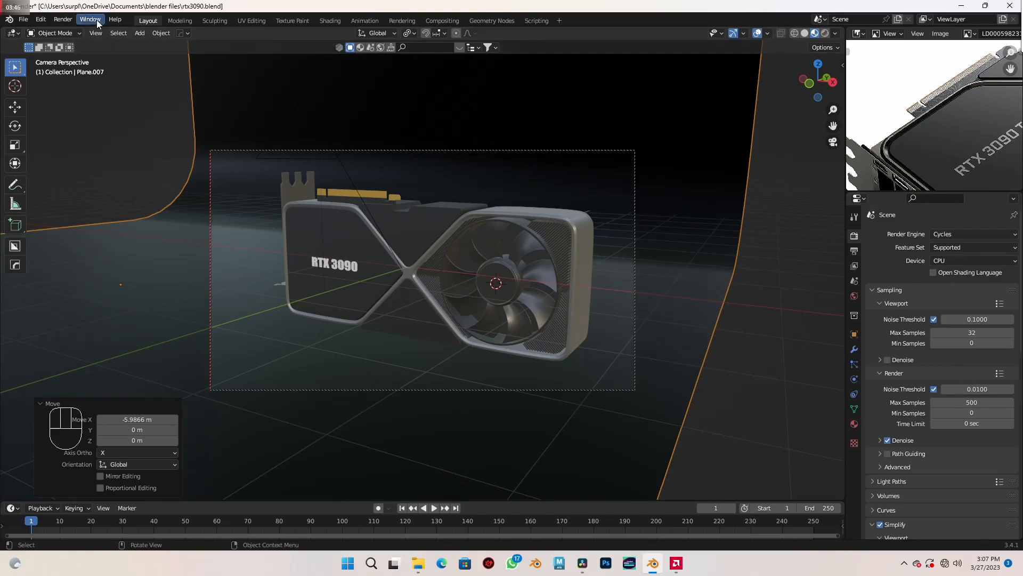
left_click(63, 19)
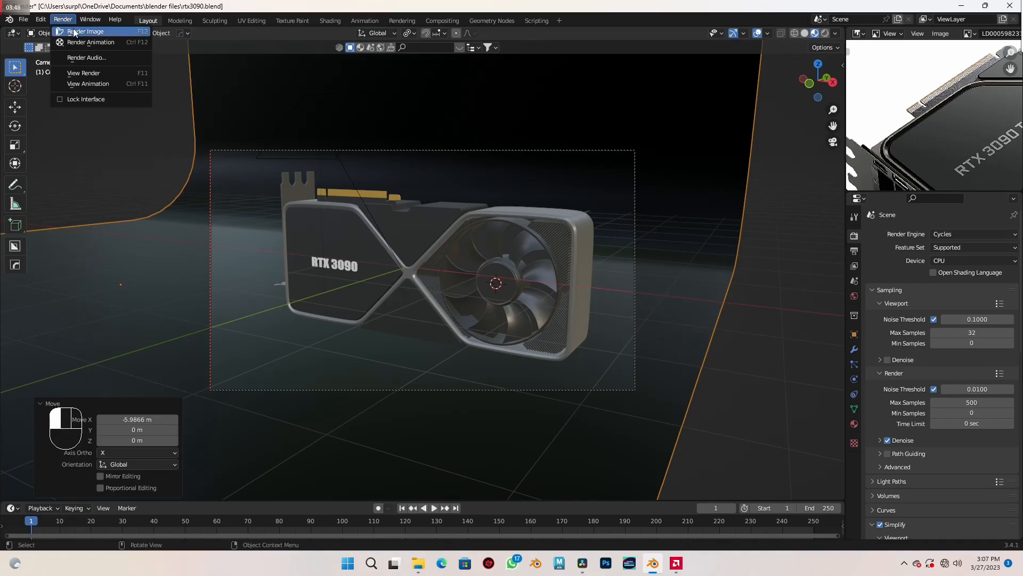
left_click(75, 32)
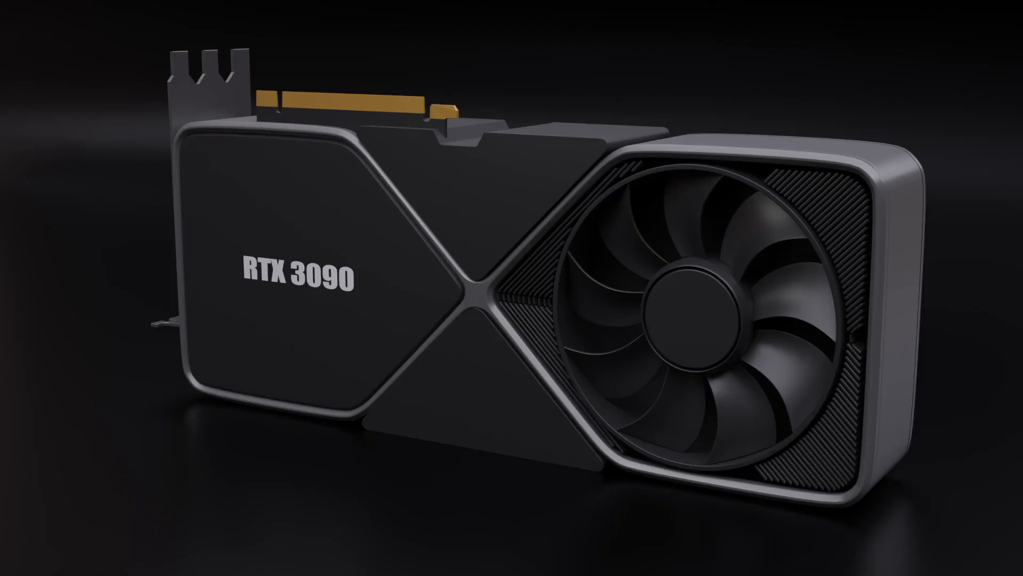